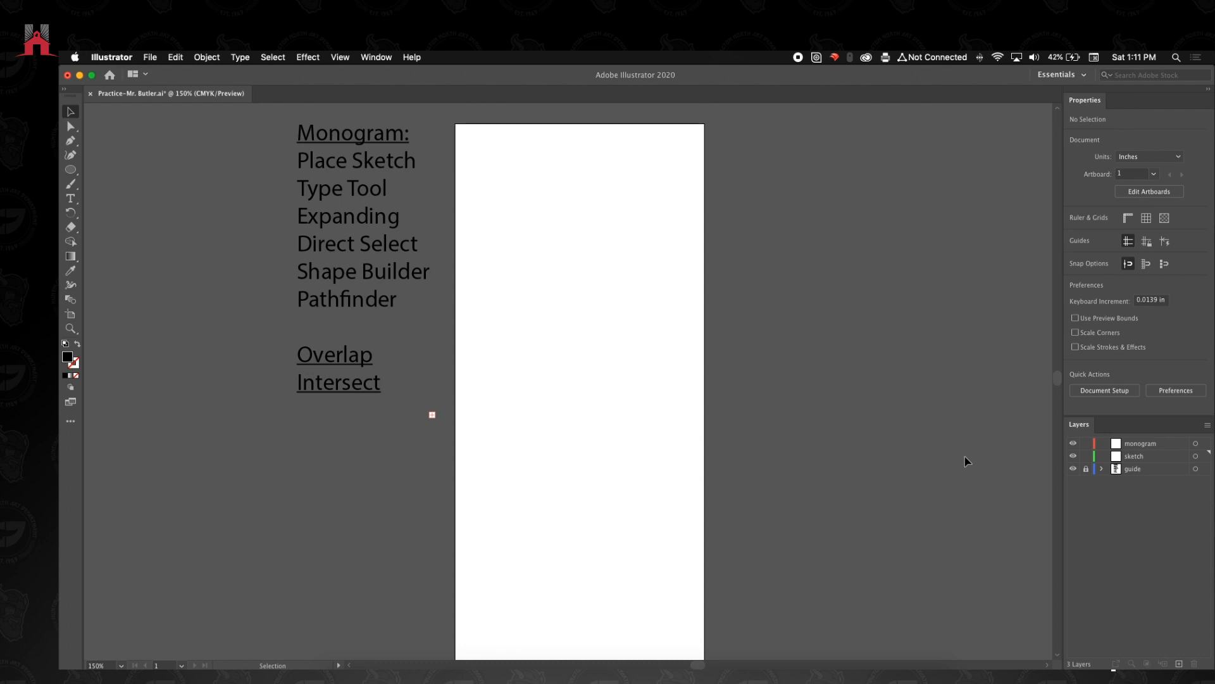
- Unlock the guide layer and add a "Pen Tool" line below "Pathfinder" in the Monogram notes text
click(1086, 469)
double_click(403, 297)
key(Return)
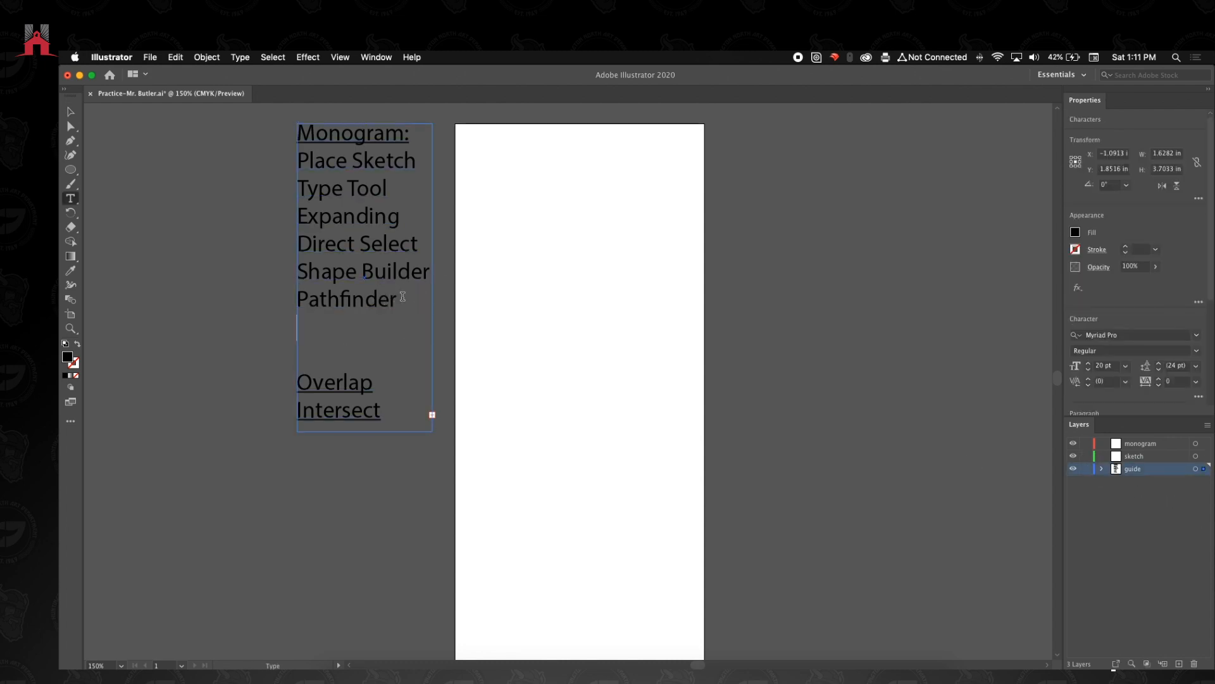
text(Pent)
key(BackSpace)
text(Tool)
- Lengthen the notes text frame to about 4 in high and deselect it
click(70, 111)
drag(364, 431, 371, 480)
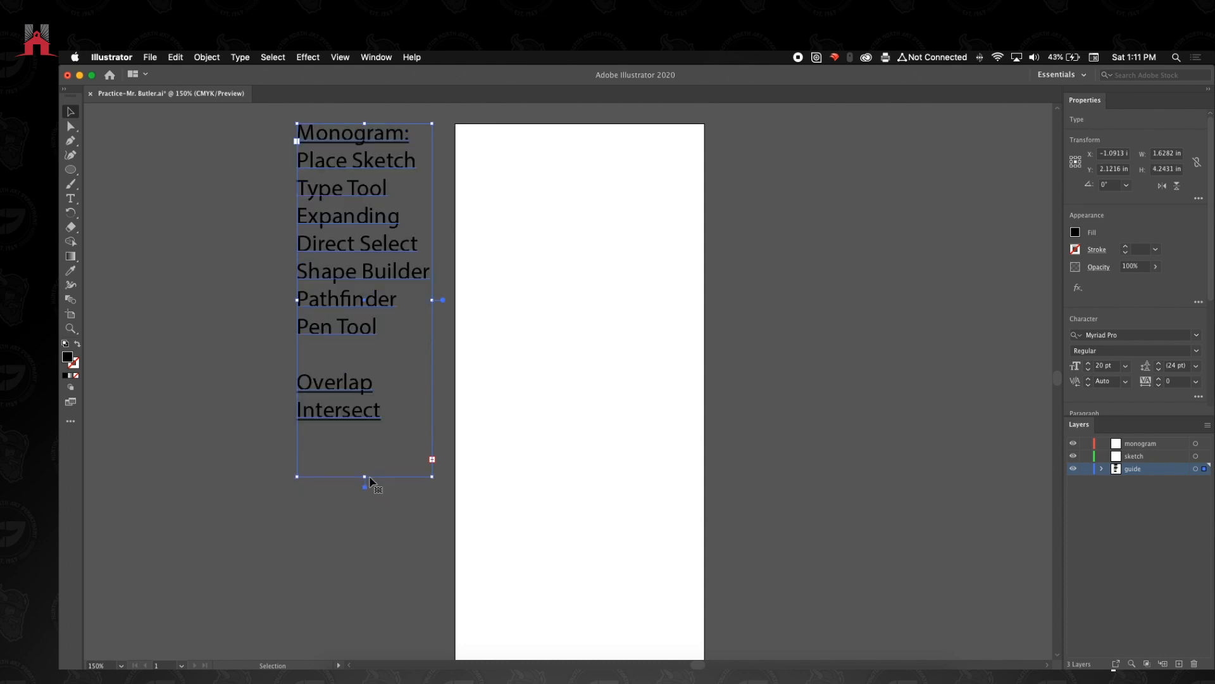
drag(365, 476, 364, 457)
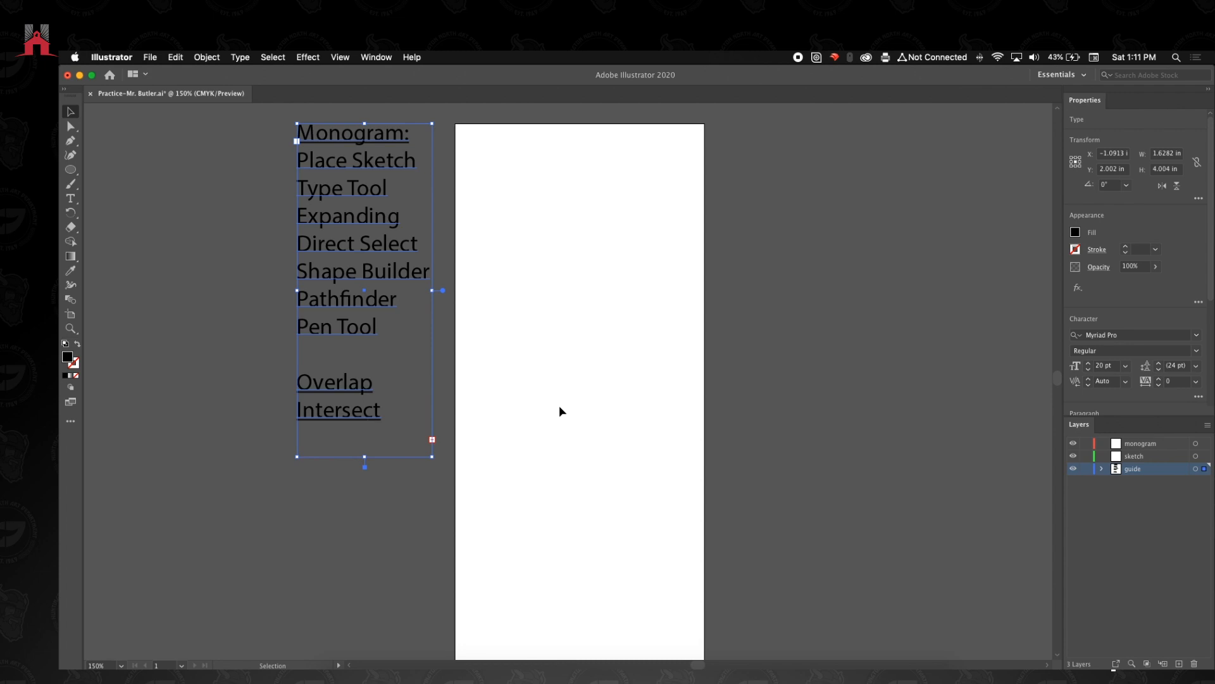
key(space)
drag(559, 407, 528, 410)
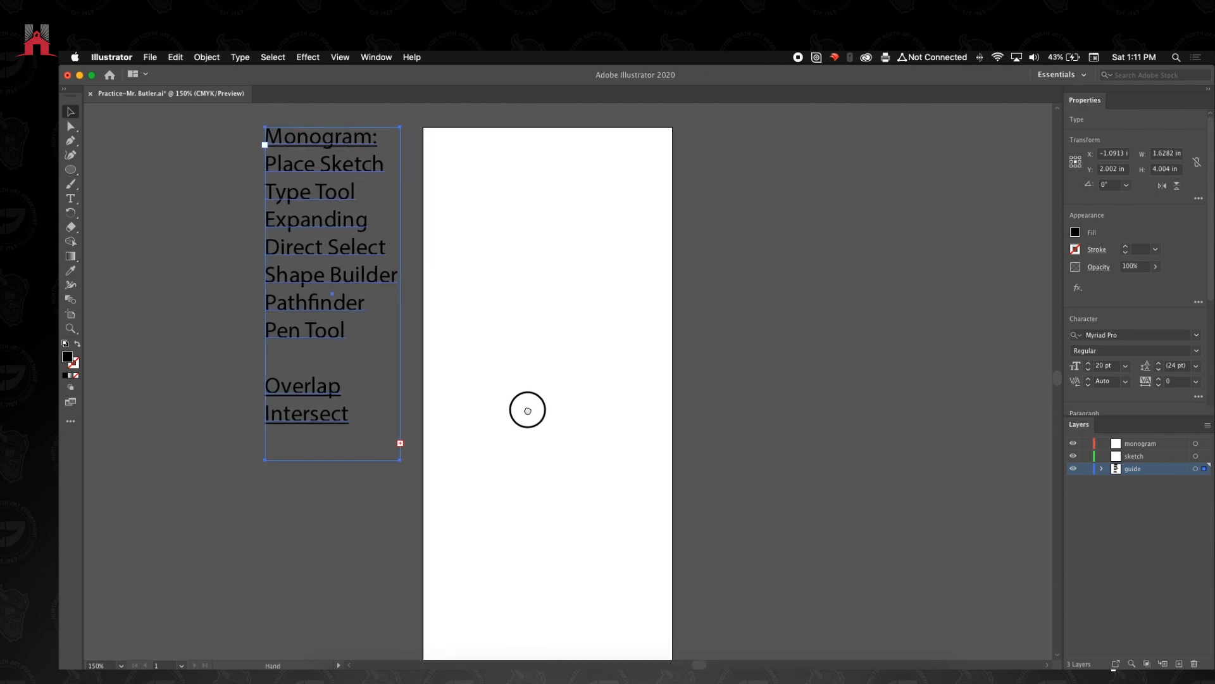
click(169, 369)
- Lock the guide layer again and make the sketch layer active
key(space)
drag(567, 353, 621, 337)
key(space)
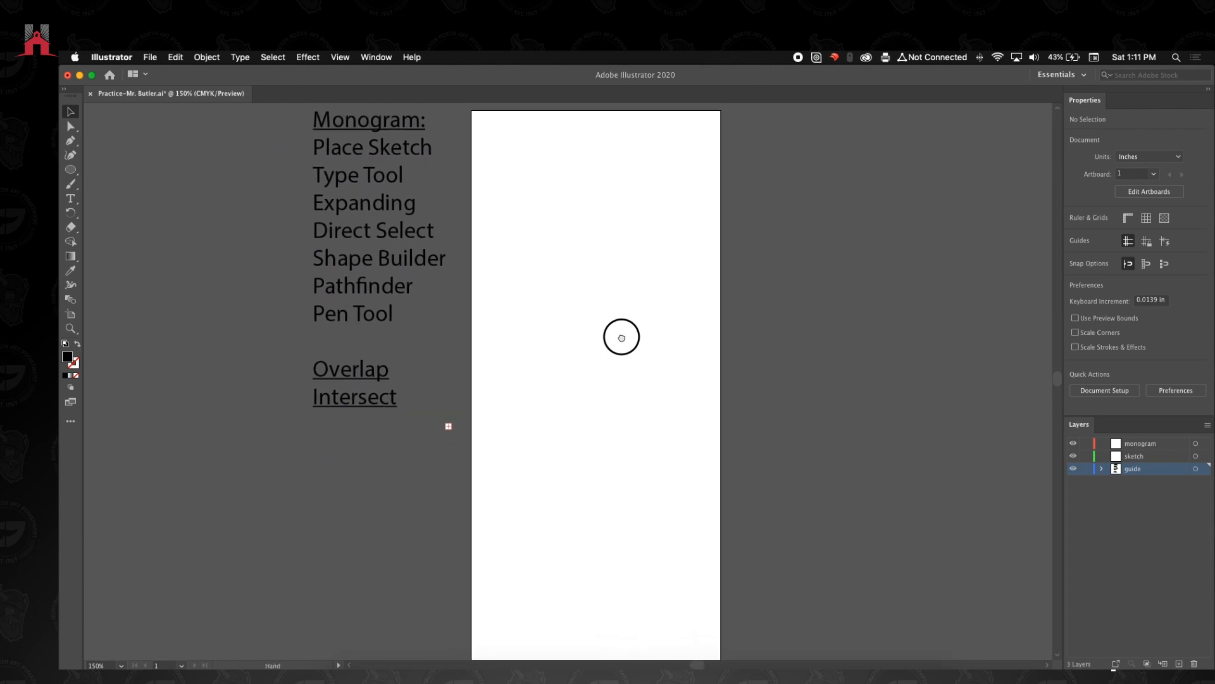
click(1085, 469)
click(1136, 456)
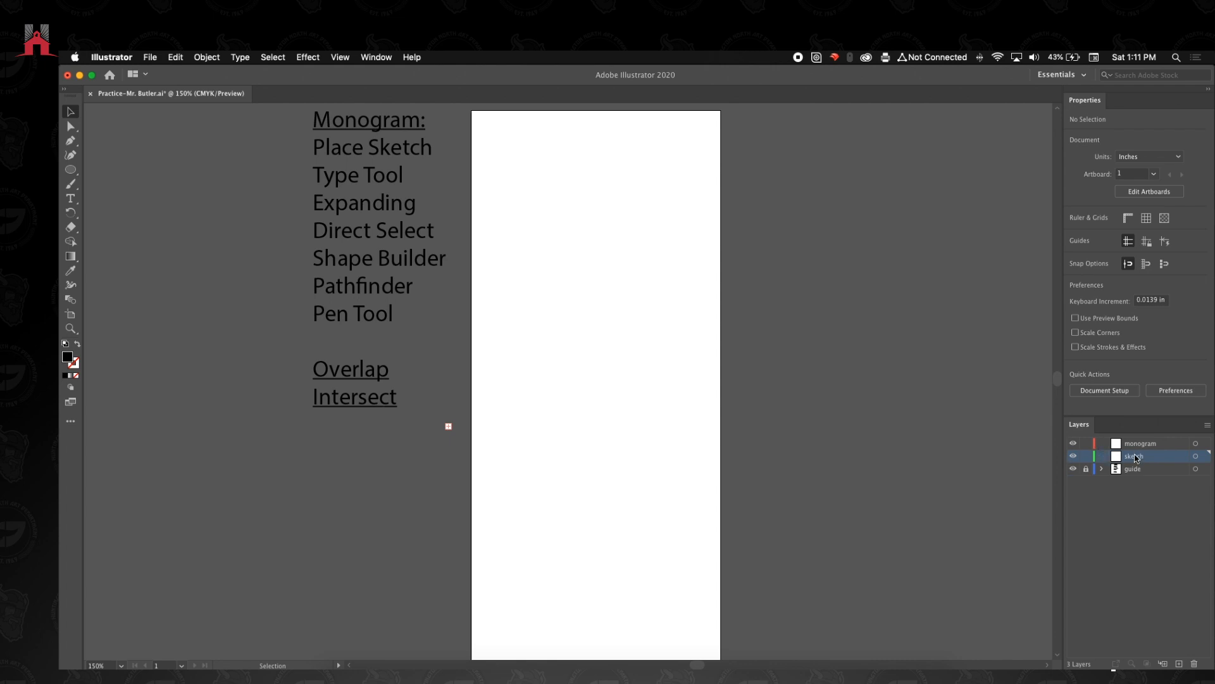
click(1072, 470)
click(1072, 469)
- Place Monogram Sketches.jpg from the Downloads folder onto the sketch layer, starting near the artboard's upper left corner
click(151, 56)
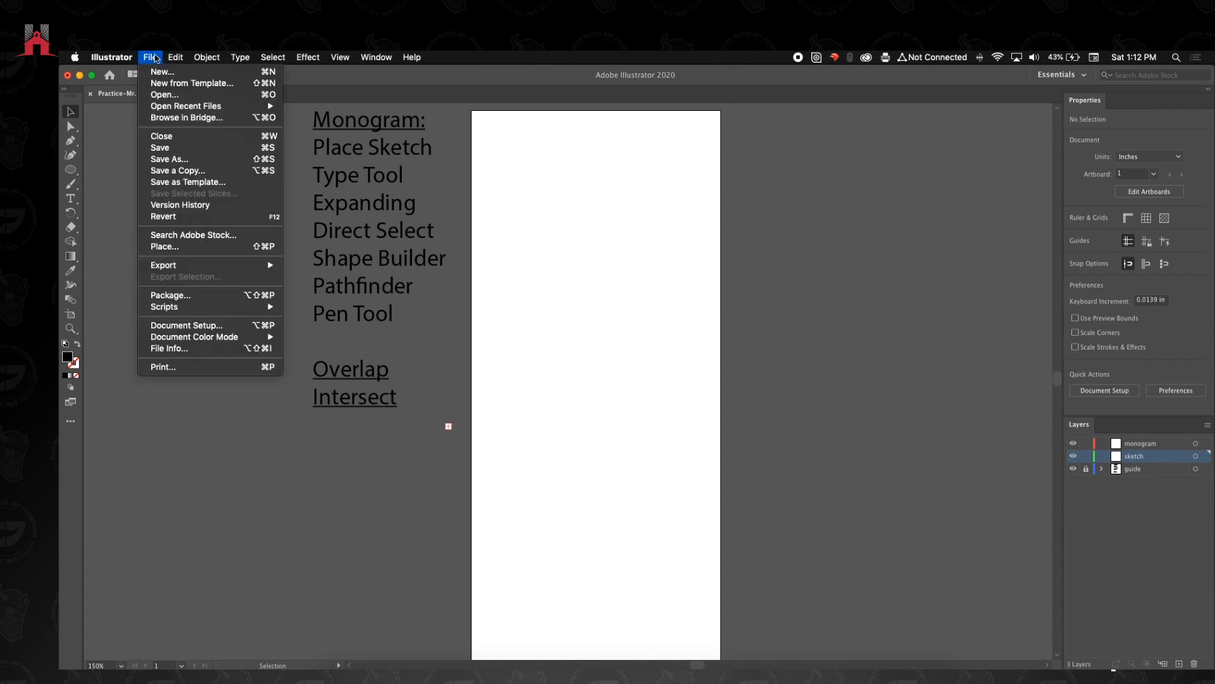
click(165, 246)
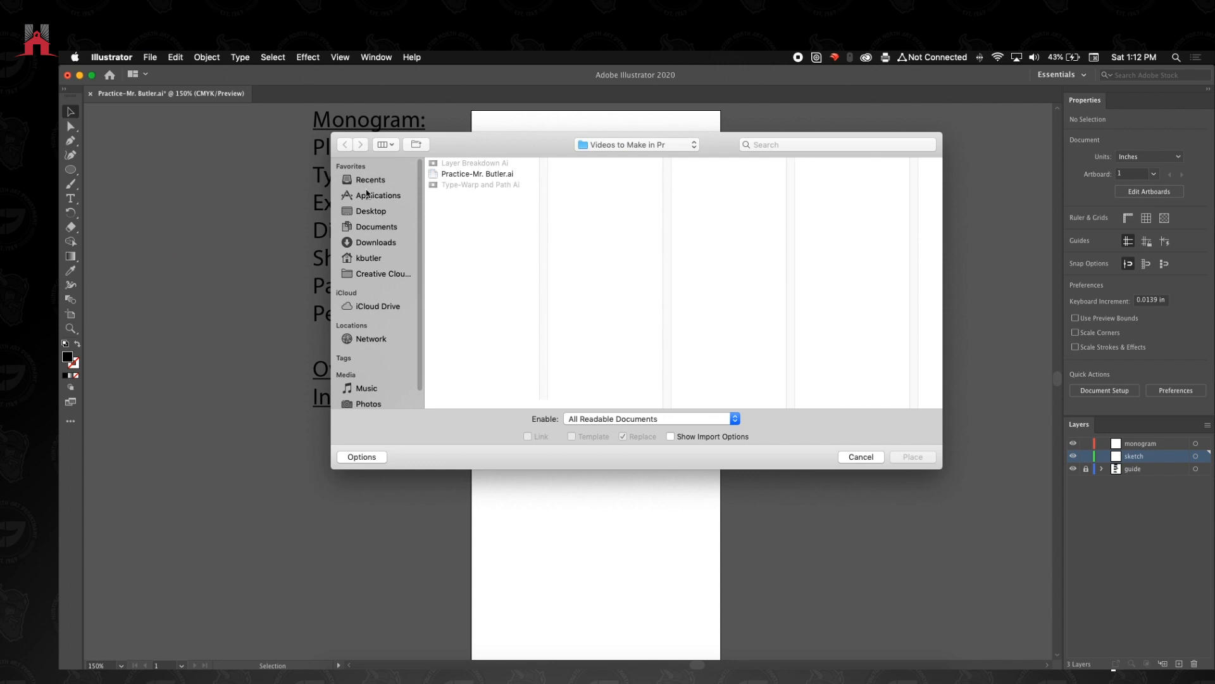
click(372, 211)
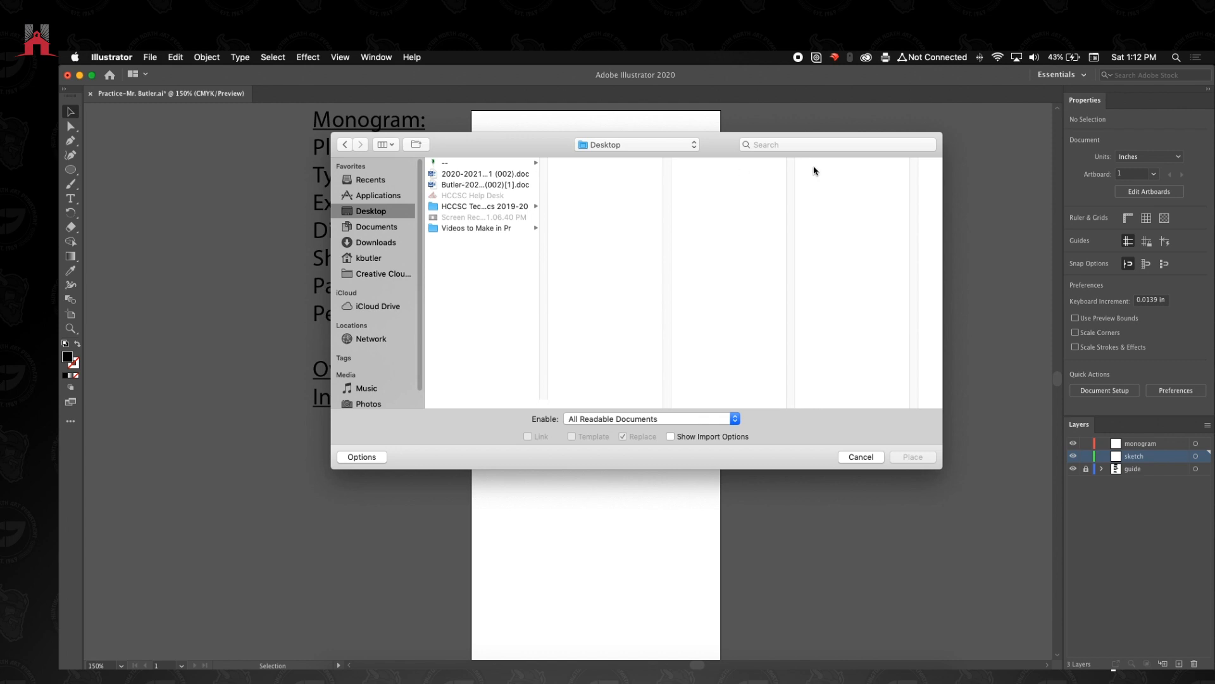
click(372, 244)
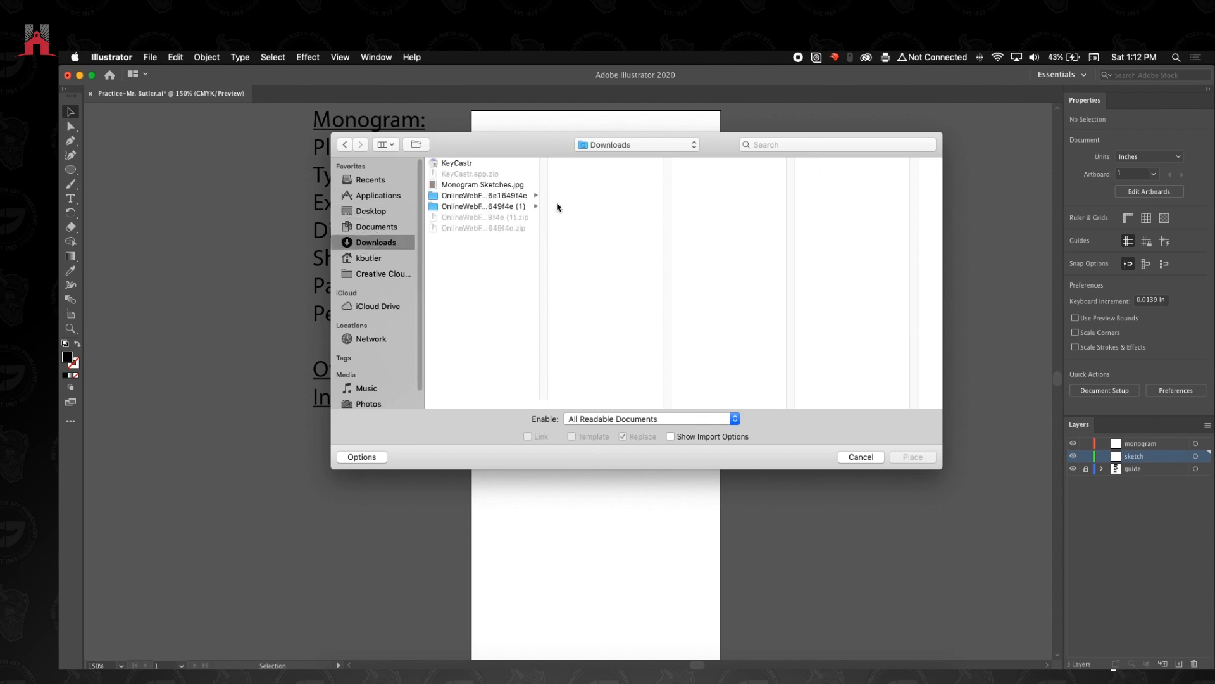
click(468, 184)
click(911, 457)
click(500, 294)
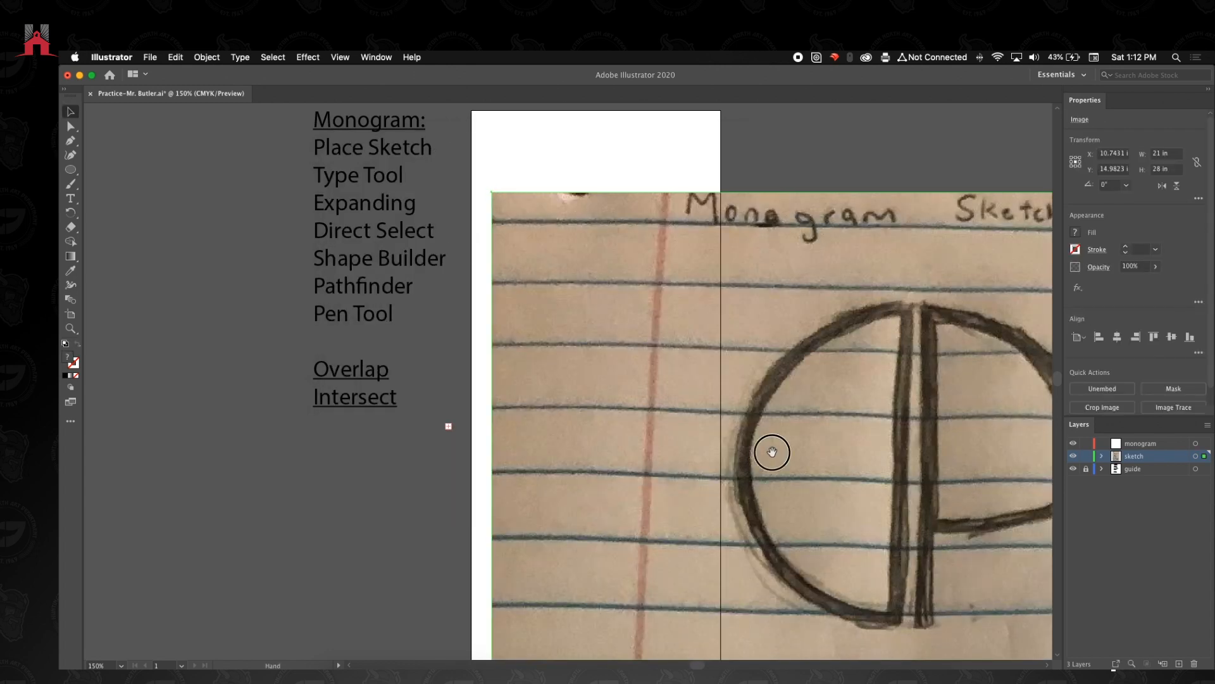
- Scale the placed sketch image down proportionally to about 4.62 by 6.16 in and move it over the artboard
drag(773, 447, 597, 315)
key(z)
alt+click(697, 365)
alt+click(604, 383)
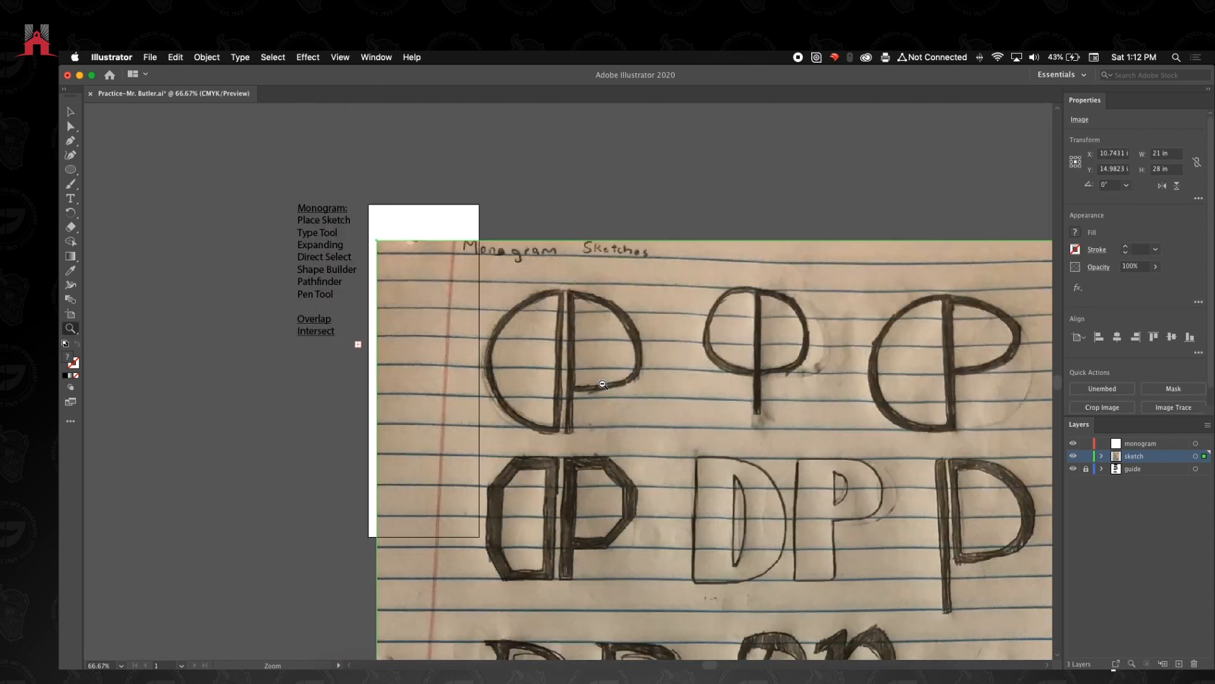
alt+click(710, 456)
mouse_move(726, 428)
mouse_down()
mouse_move(714, 411)
mouse_move(764, 325)
mouse_up()
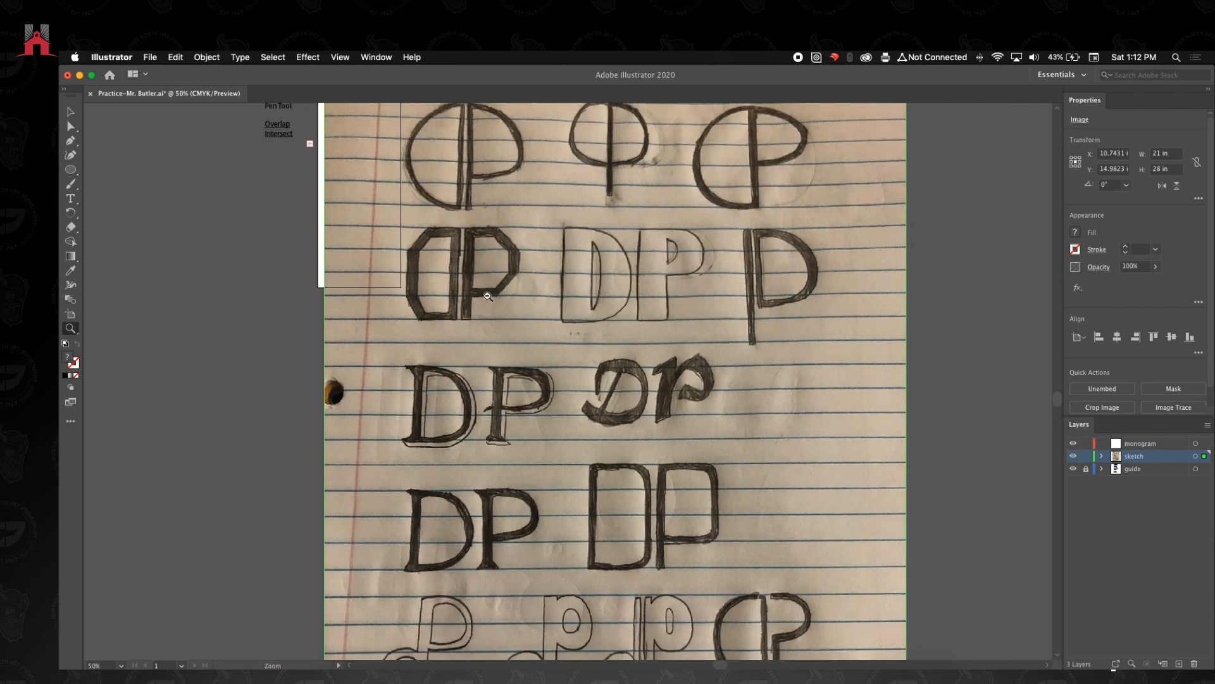
alt+click(486, 295)
drag(648, 355, 623, 348)
click(70, 112)
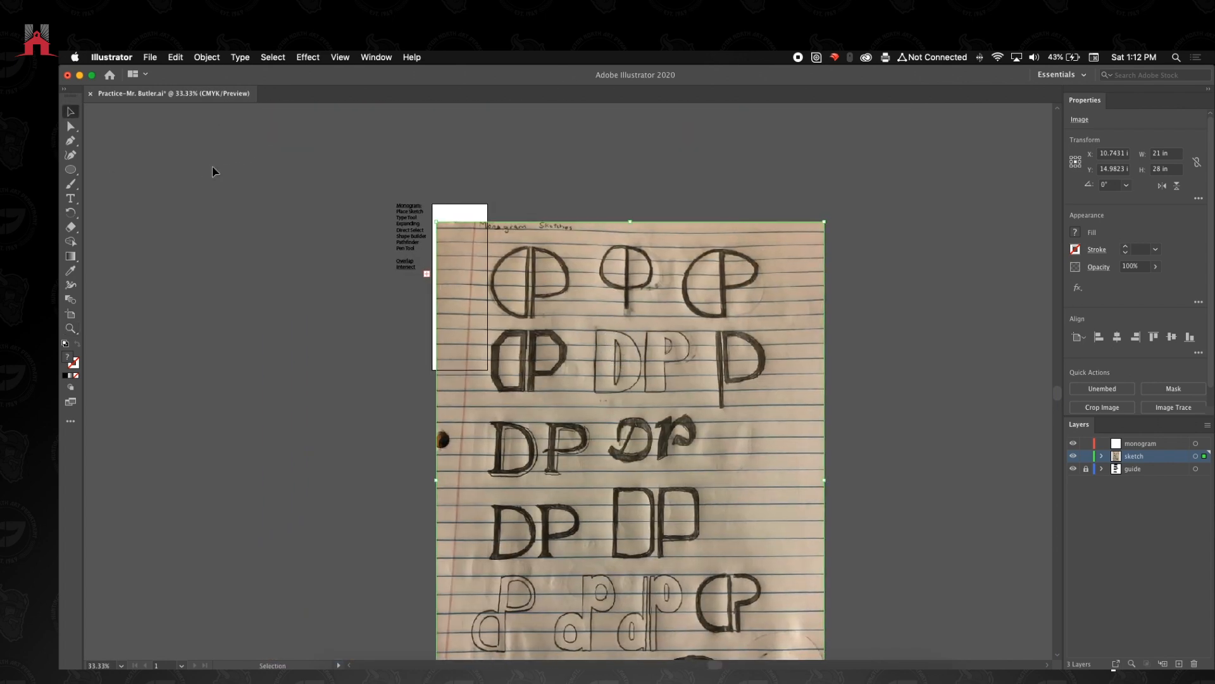
scroll(826, 517, down, 5)
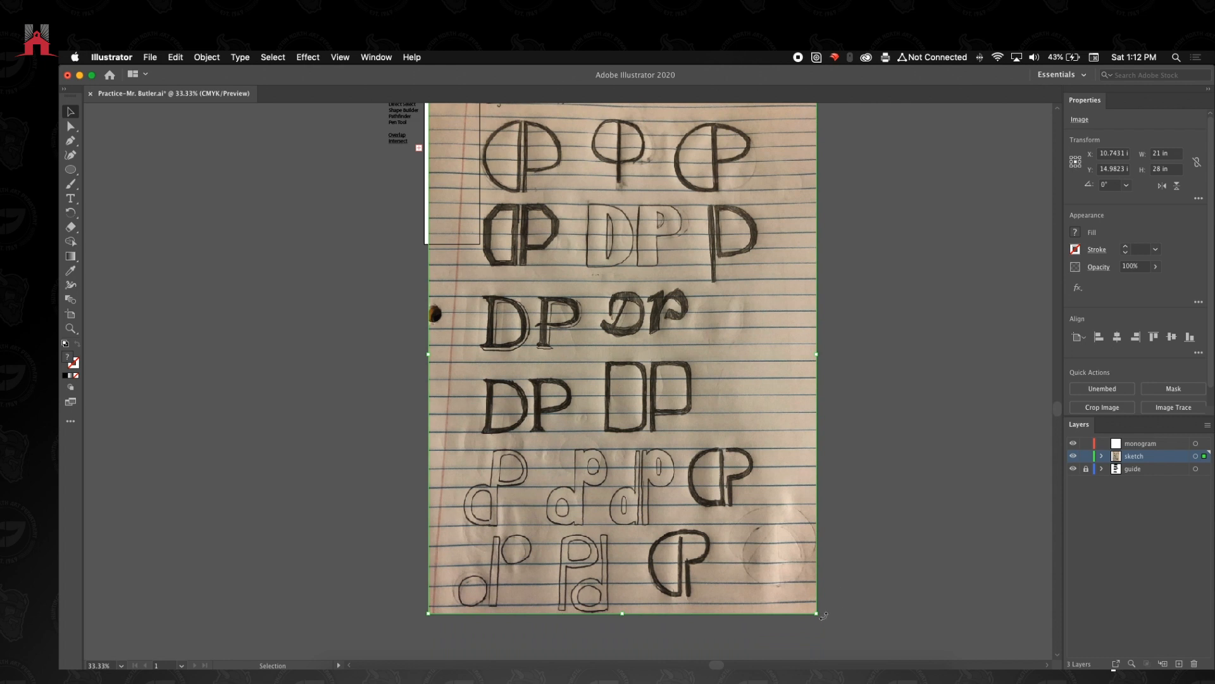
mouse_move(822, 614)
mouse_down()
mouse_move(699, 450)
mouse_move(585, 248)
mouse_up()
mouse_move(519, 212)
mouse_down()
mouse_move(567, 353)
mouse_move(525, 315)
mouse_up()
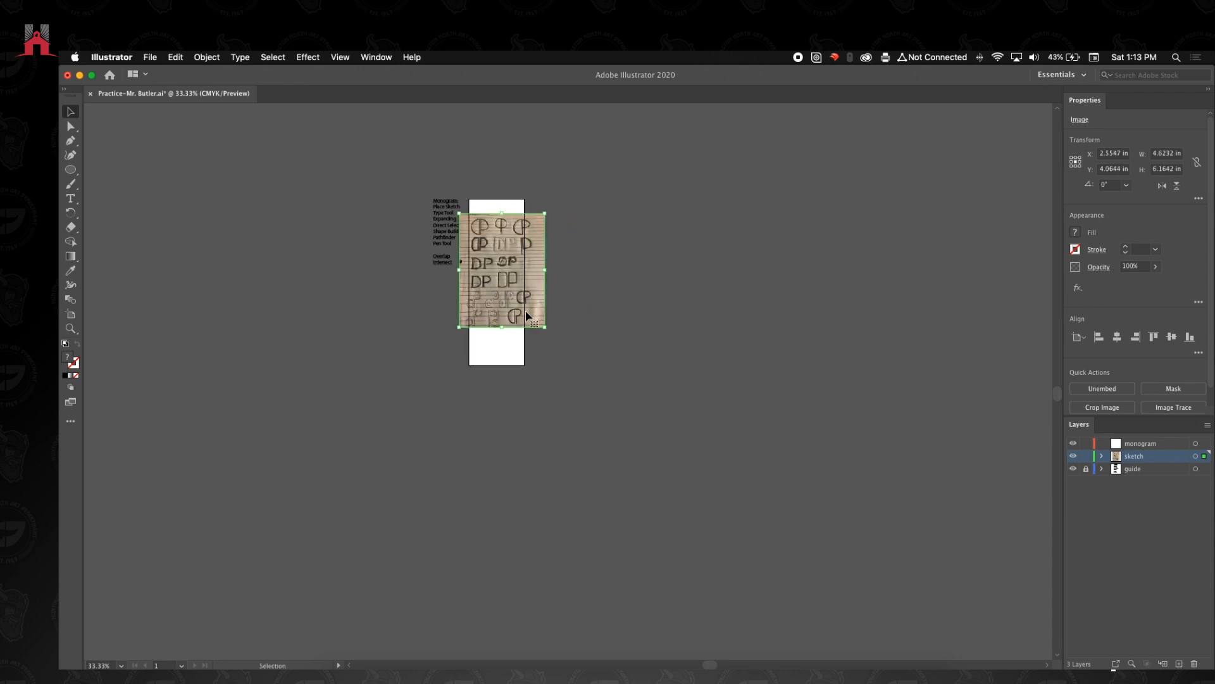
- Scale the sketch image down further to about 4.2 by 5.6 in
key(z)
click(515, 302)
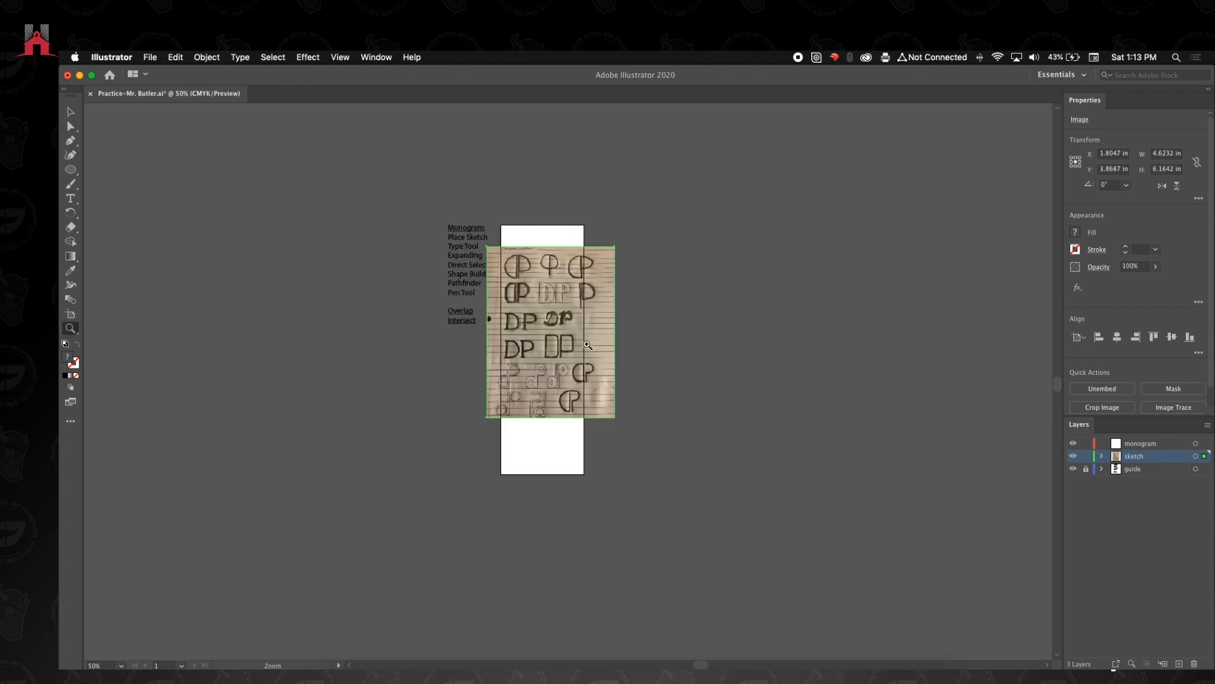
click(588, 344)
drag(551, 389, 548, 381)
click(549, 382)
click(67, 113)
drag(566, 369, 584, 379)
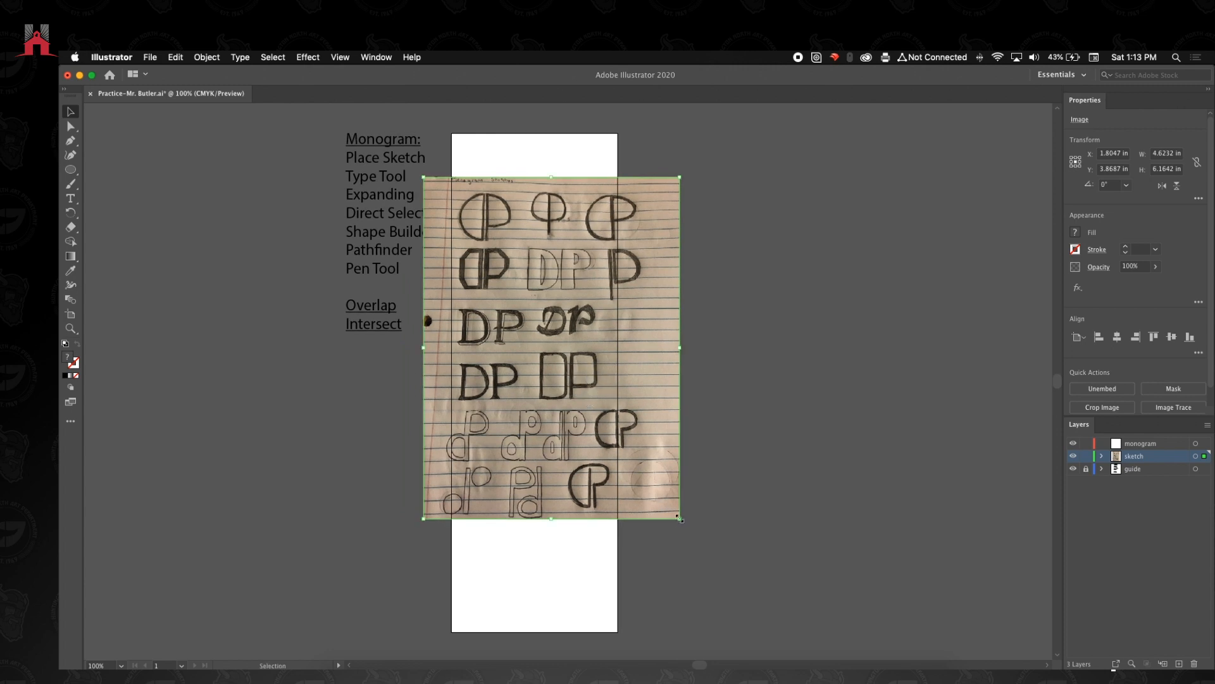
mouse_move(679, 518)
mouse_down()
mouse_move(658, 493)
mouse_move(684, 485)
mouse_up()
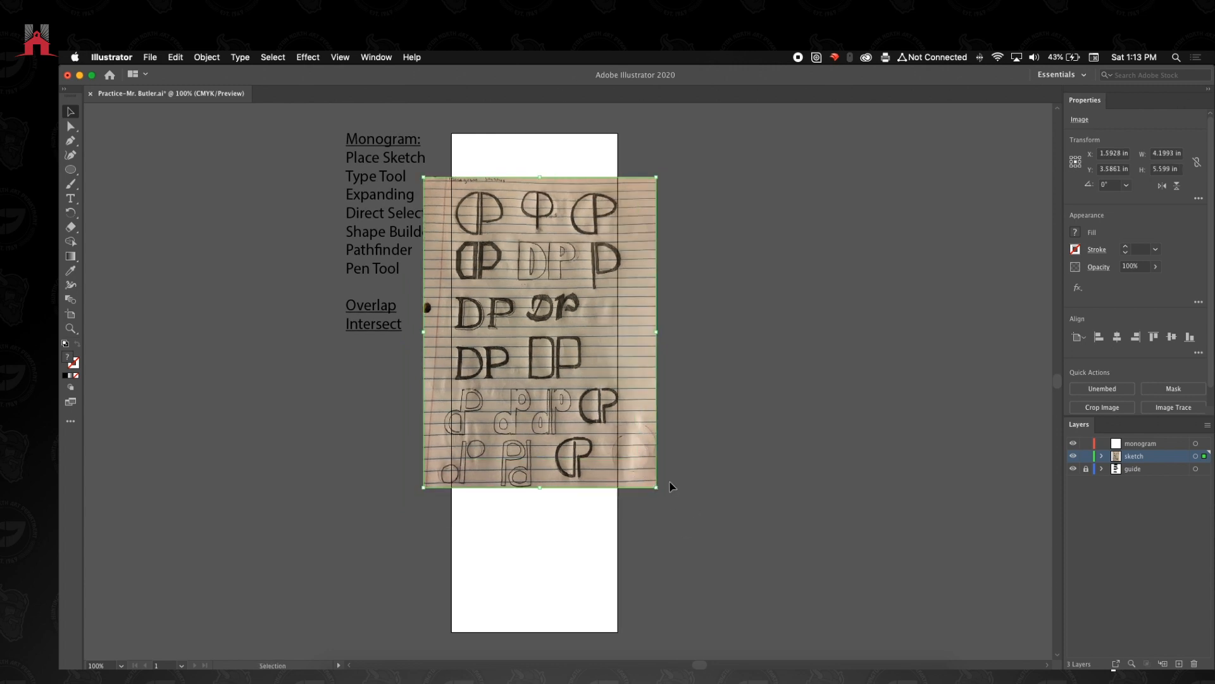
drag(550, 393, 594, 393)
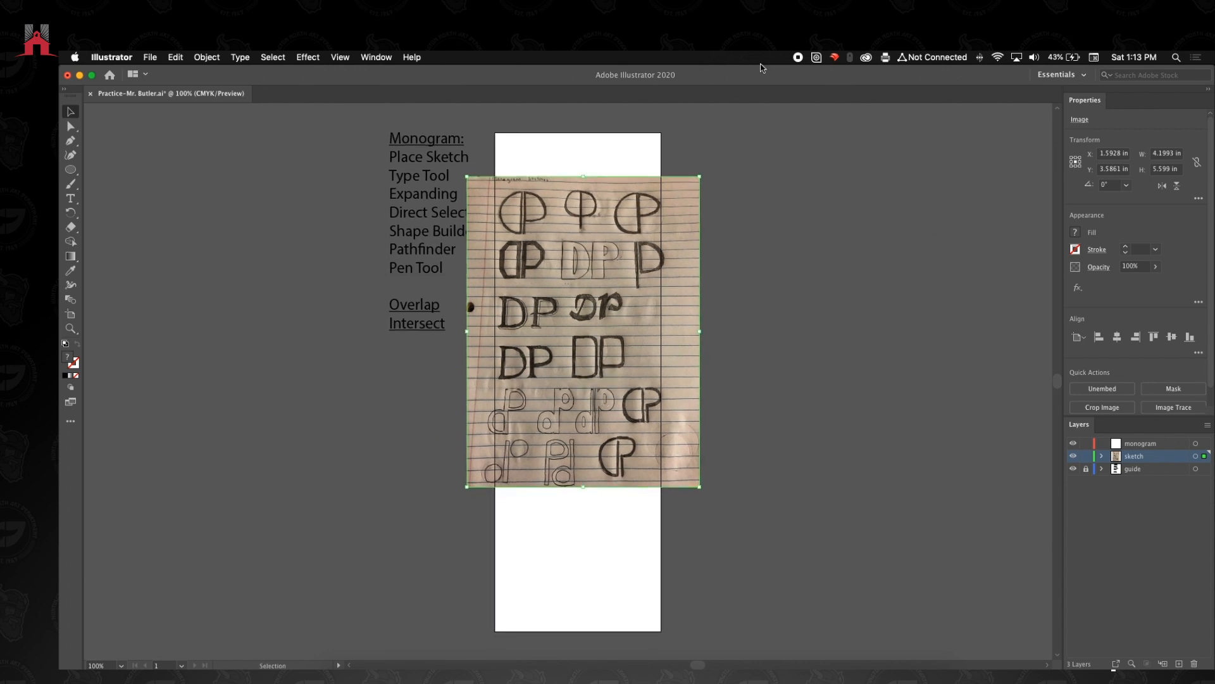
- Enlarge the sketch image proportionally to about 5.24 by 6.99 in
key(z)
alt+click(537, 300)
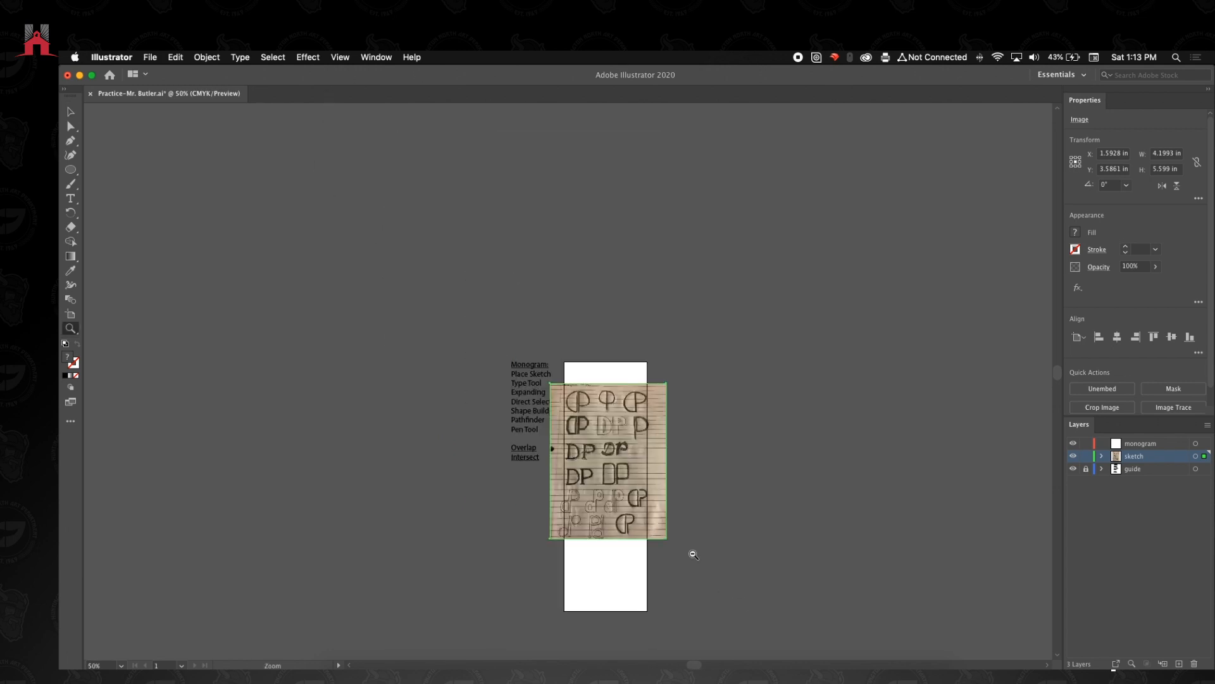
alt+click(604, 479)
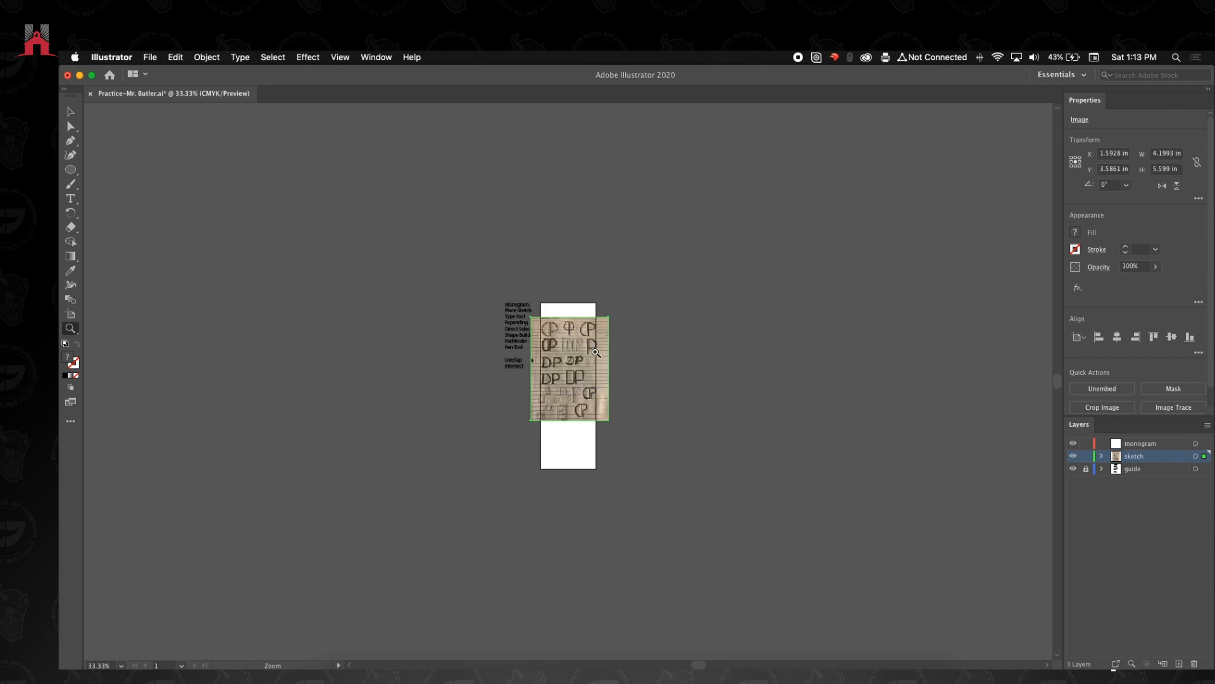
click(71, 112)
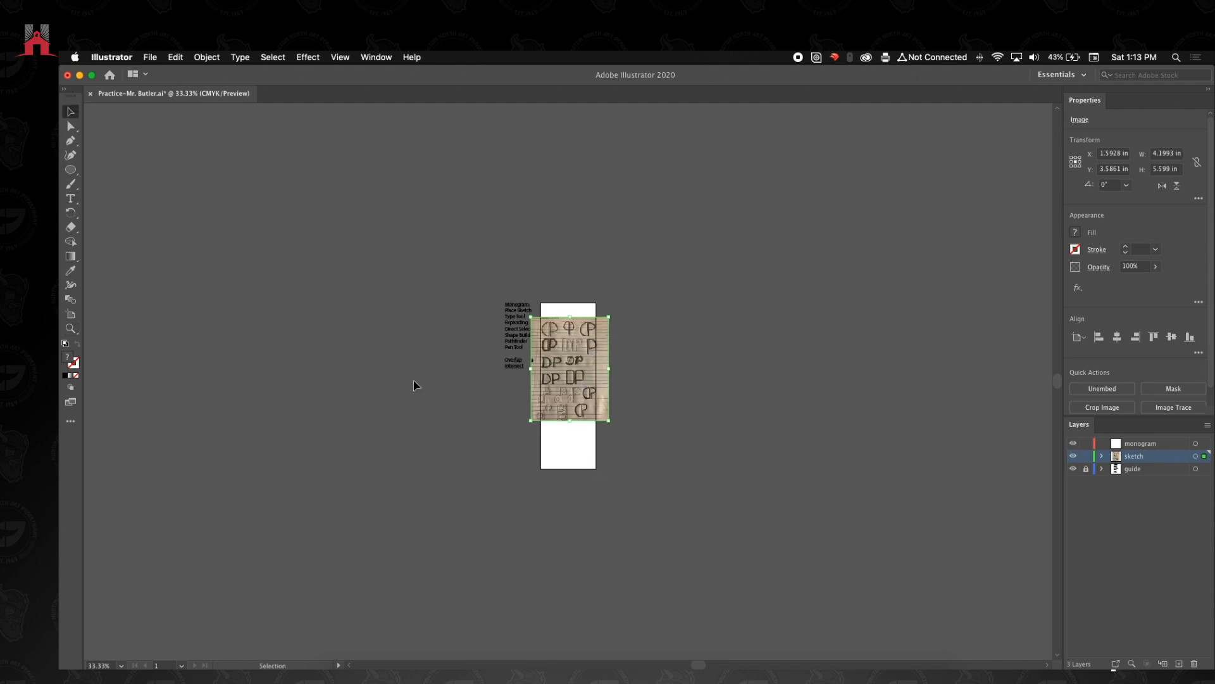
drag(609, 420, 628, 445)
- Examine the hand-drawn DP monogram variations on the sketch page up close
key(z)
click(561, 405)
click(580, 419)
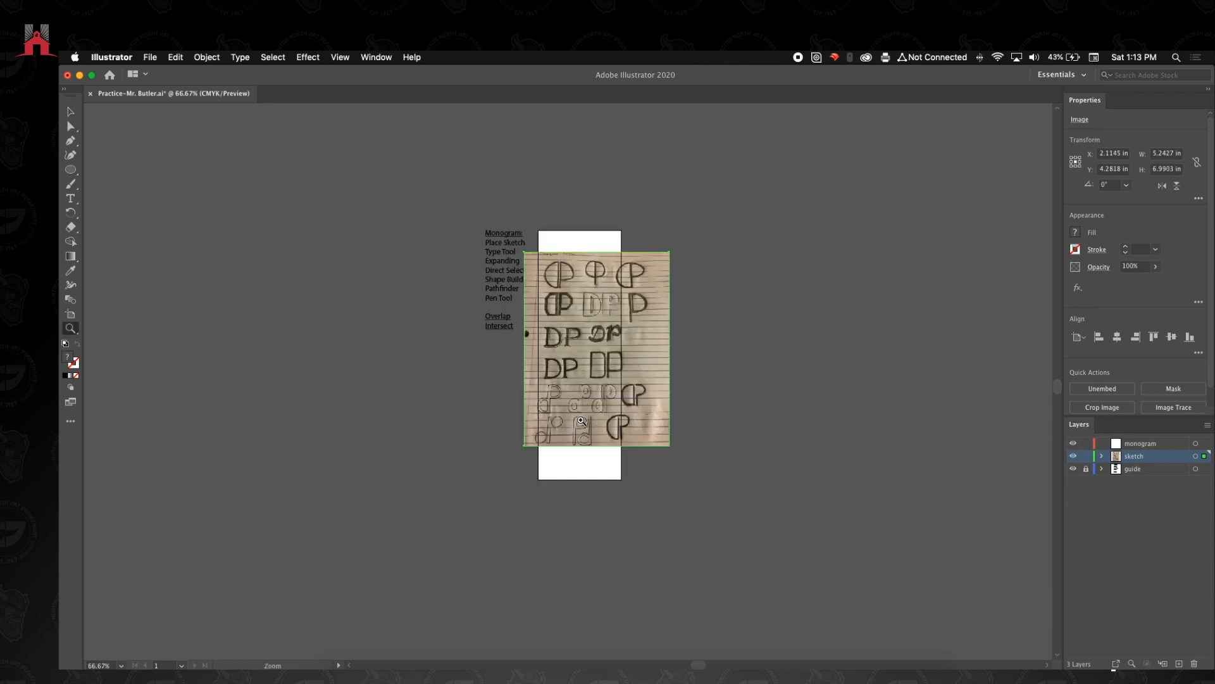
click(580, 357)
key(space)
drag(571, 313, 582, 417)
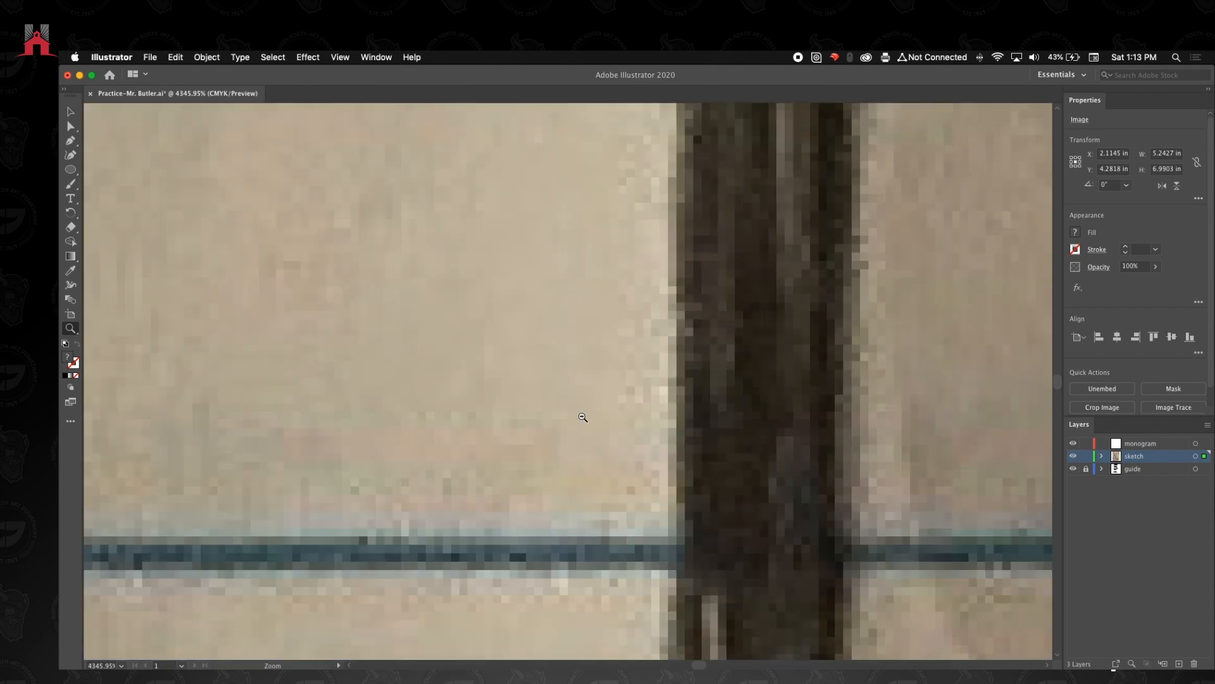
alt+click(582, 416)
alt+click(582, 416)
alt+click(582, 417)
alt+click(582, 416)
alt+click(583, 418)
alt+click(582, 418)
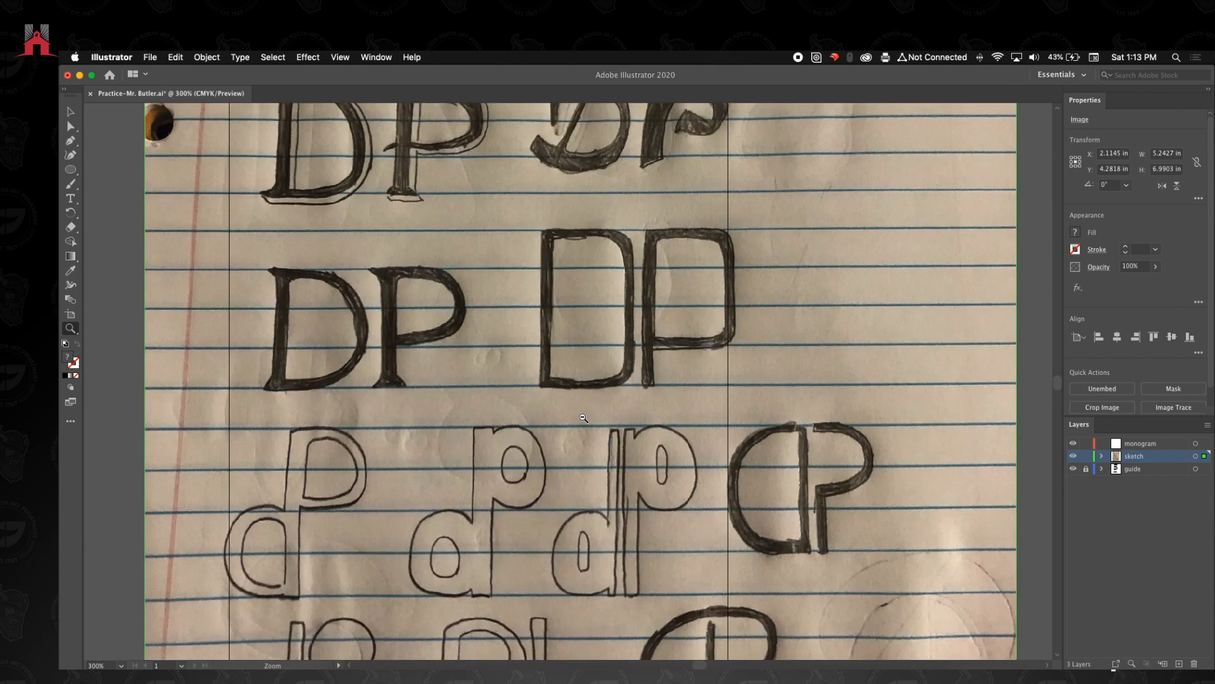
alt+click(583, 418)
drag(602, 421, 596, 432)
scroll(597, 431, down, 2)
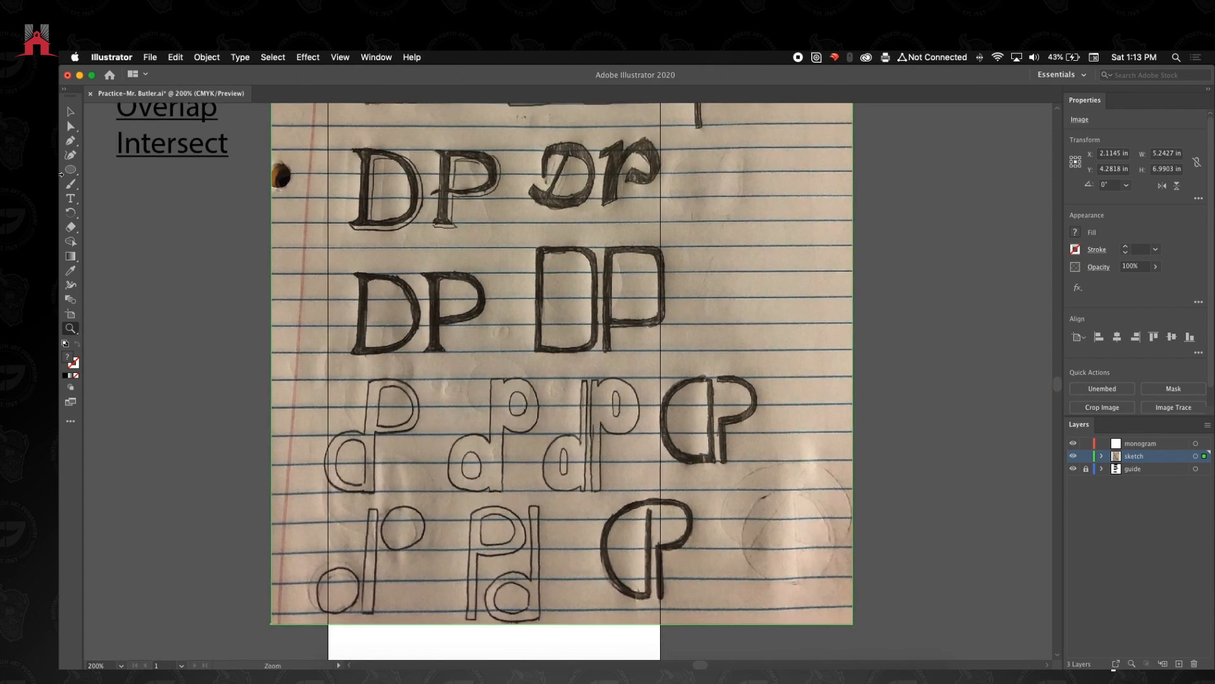
scroll(490, 321, down, 2)
scroll(490, 320, right, 2)
scroll(490, 320, up, 5)
scroll(490, 320, left, 3)
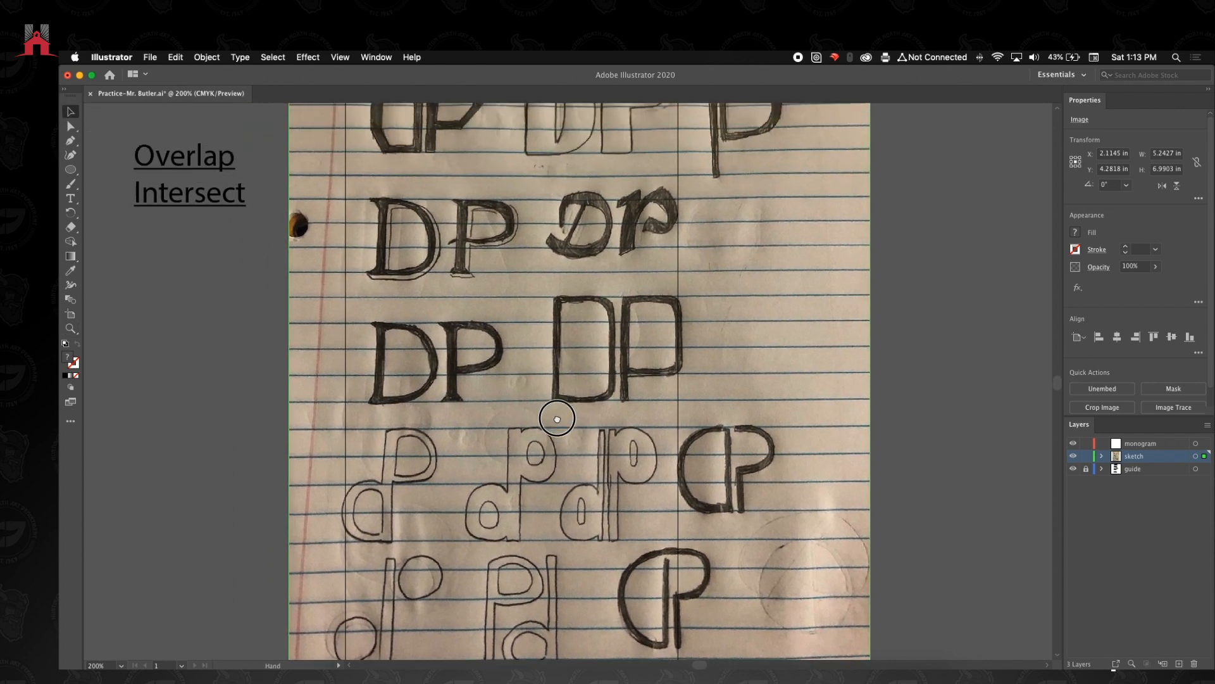
- Shift the sketch image slightly left over the artboard to about X 1.78 in, Y 4.23 in, and deselect it
scroll(656, 470, right, 1)
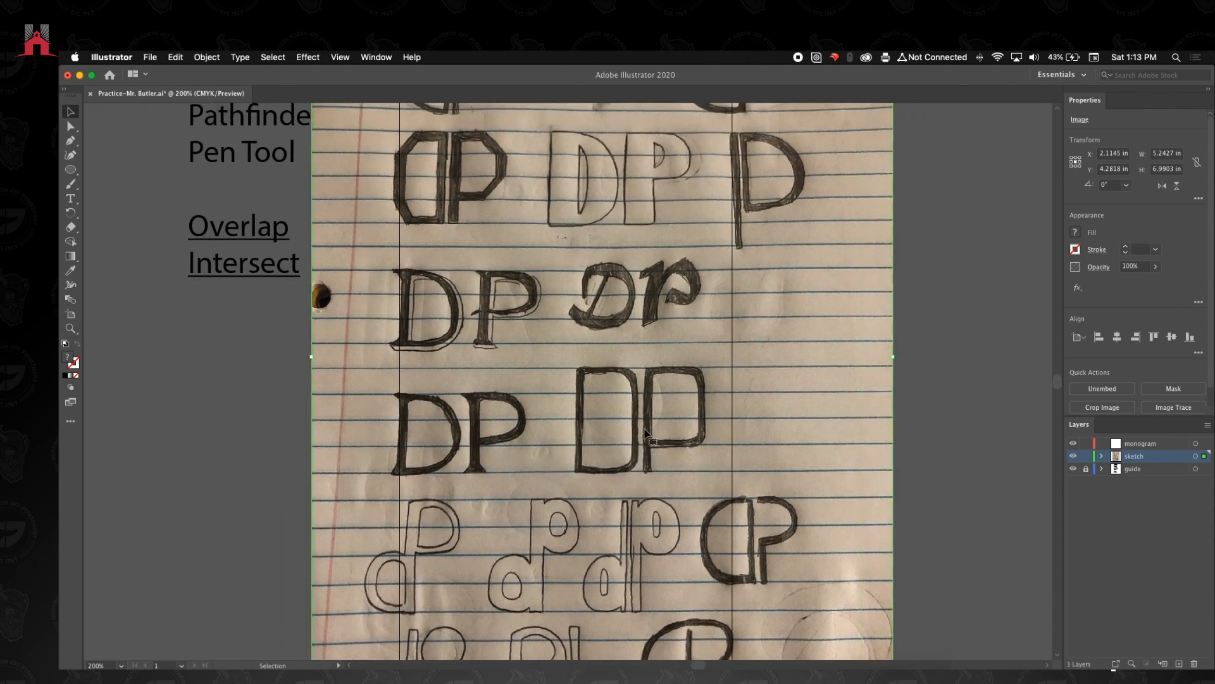
scroll(639, 418, up, 2)
scroll(636, 373, up, 5)
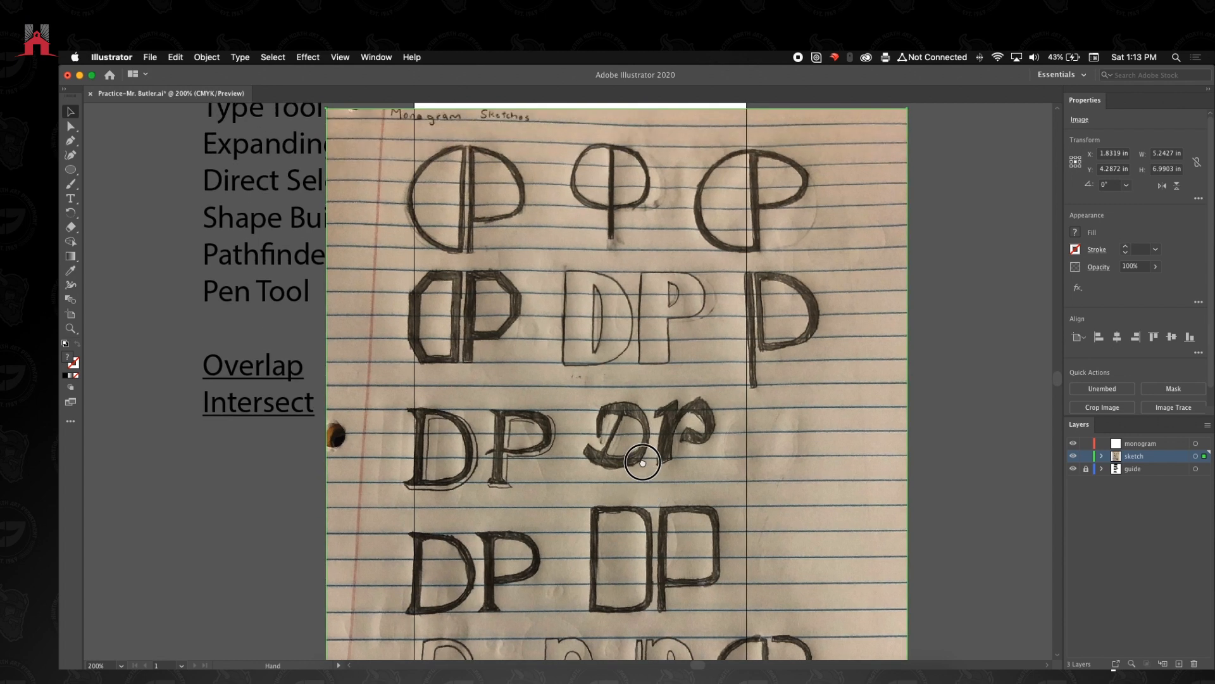
scroll(605, 386, down, 1)
drag(605, 386, 620, 416)
click(966, 404)
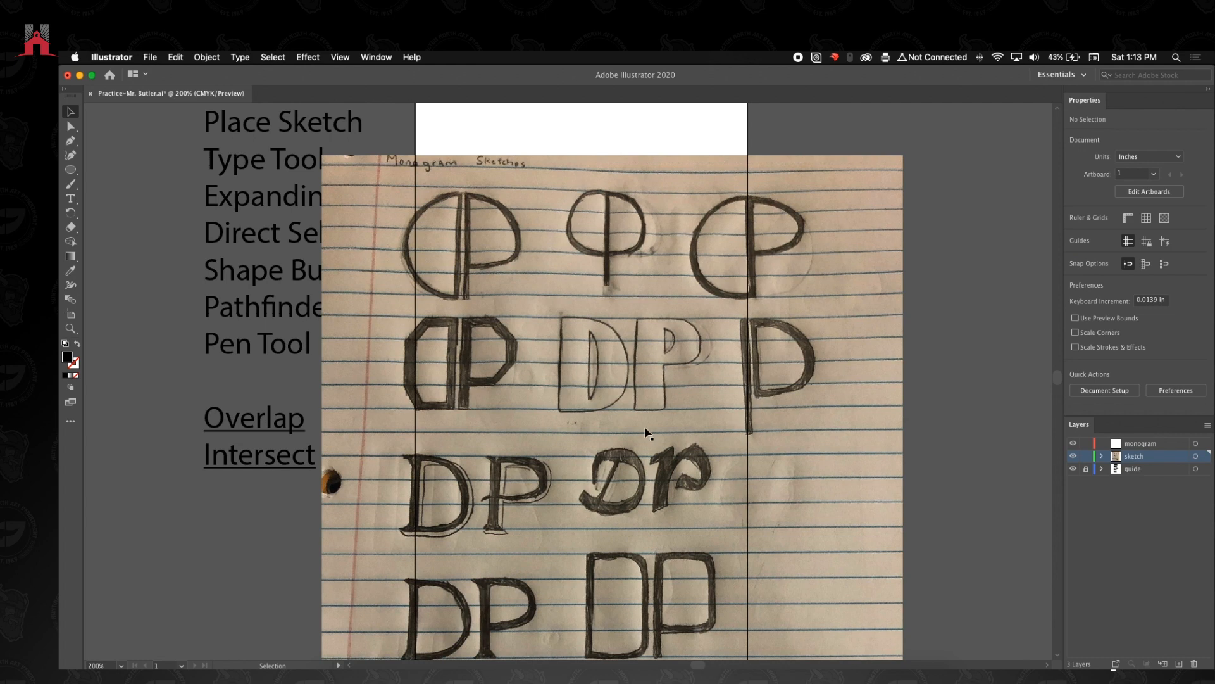
key(space)
drag(600, 426, 612, 430)
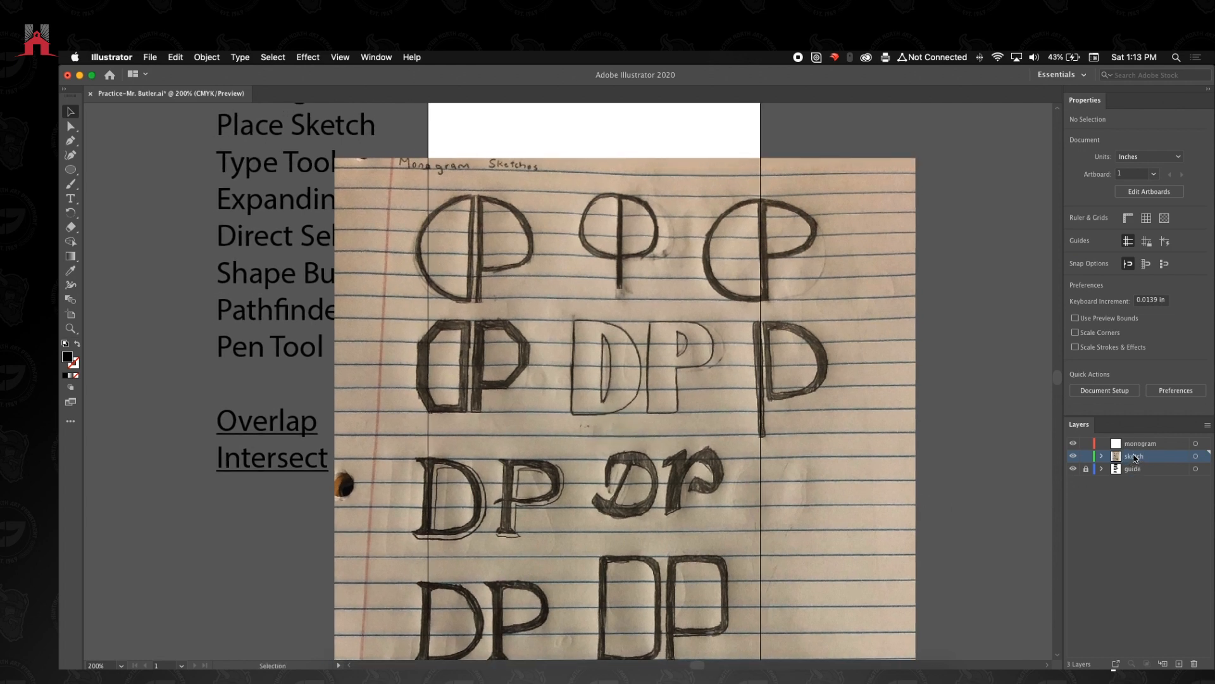
- Lower the sketch image's opacity to about 60% and lock the sketch layer
click(1080, 100)
click(843, 279)
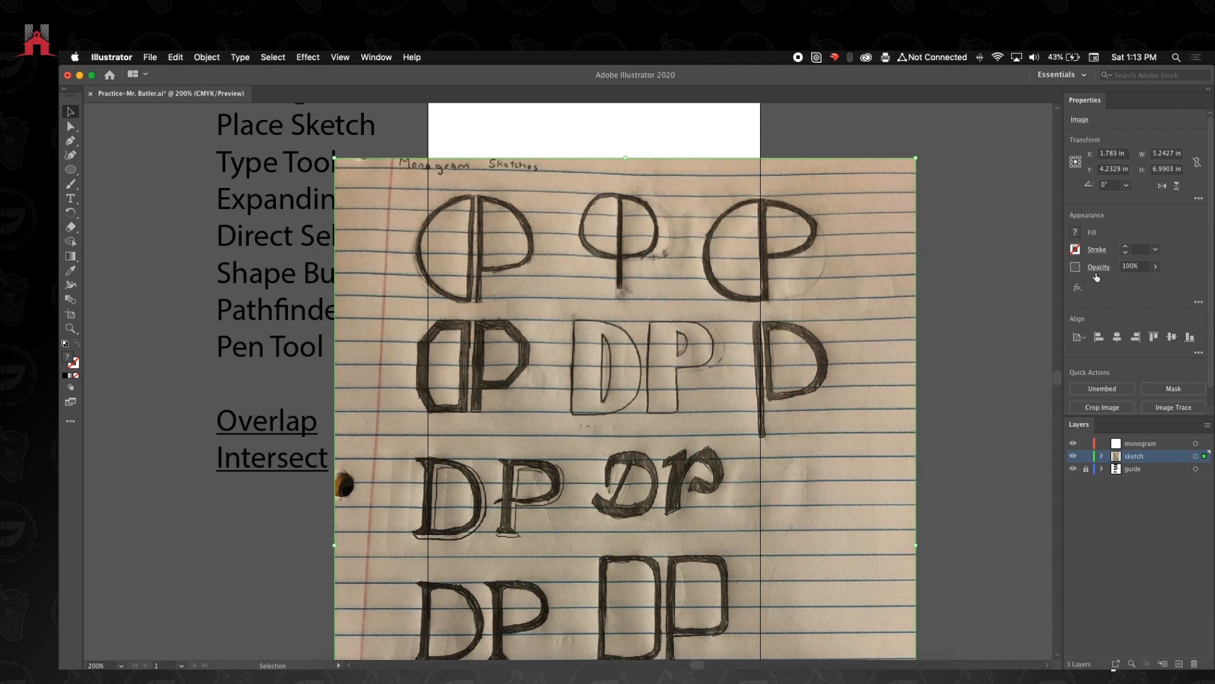
click(1156, 267)
drag(1156, 282, 1135, 284)
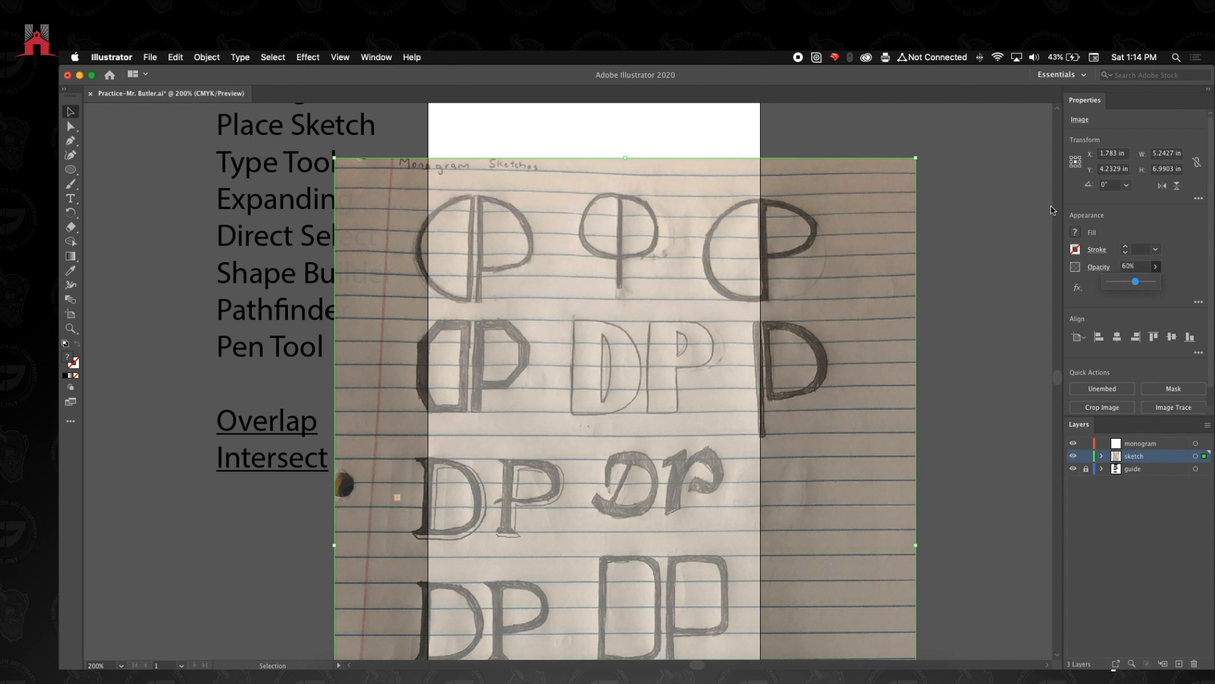
drag(1133, 282, 1131, 283)
click(1087, 455)
key(z)
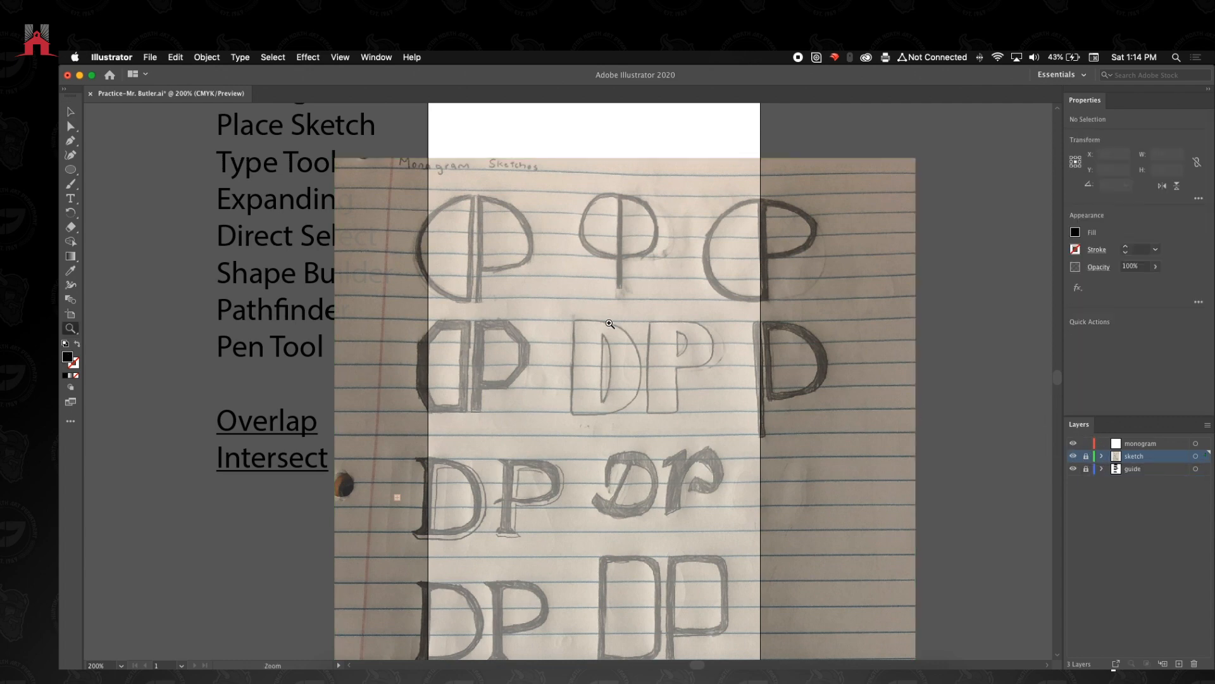
- Create an area type frame of about 1.24 by 0.89 in on the monogram layer and enter the text DP
click(614, 325)
mouse_move(604, 488)
mouse_down()
mouse_move(640, 366)
mouse_move(770, 253)
mouse_move(786, 285)
mouse_move(787, 336)
mouse_move(750, 356)
mouse_move(770, 378)
mouse_move(805, 491)
mouse_move(778, 567)
mouse_up()
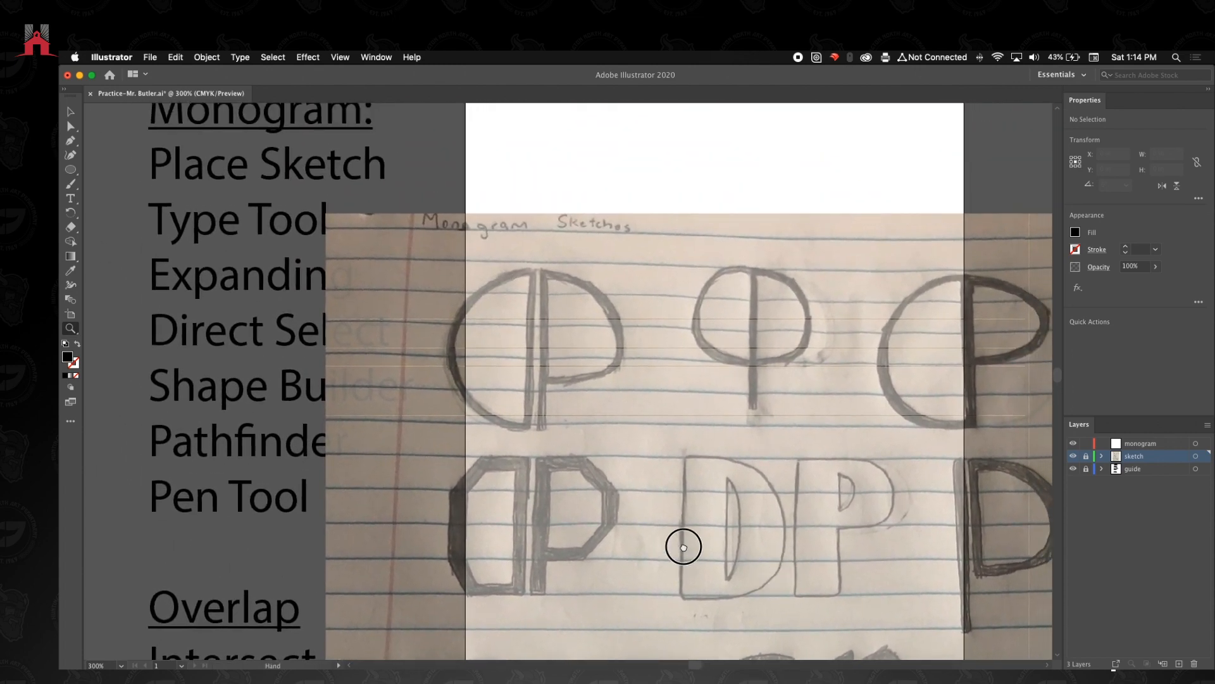
drag(684, 553, 575, 361)
scroll(648, 378, down, 6)
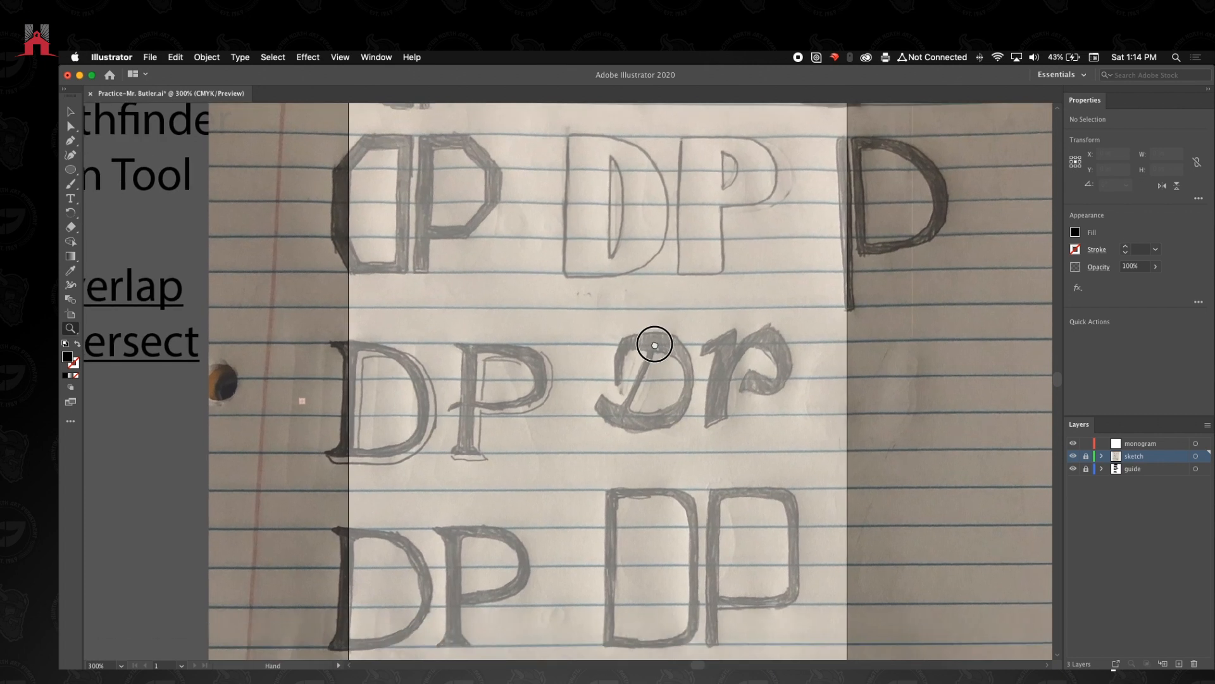
scroll(658, 430, down, 4)
scroll(658, 430, left, 2)
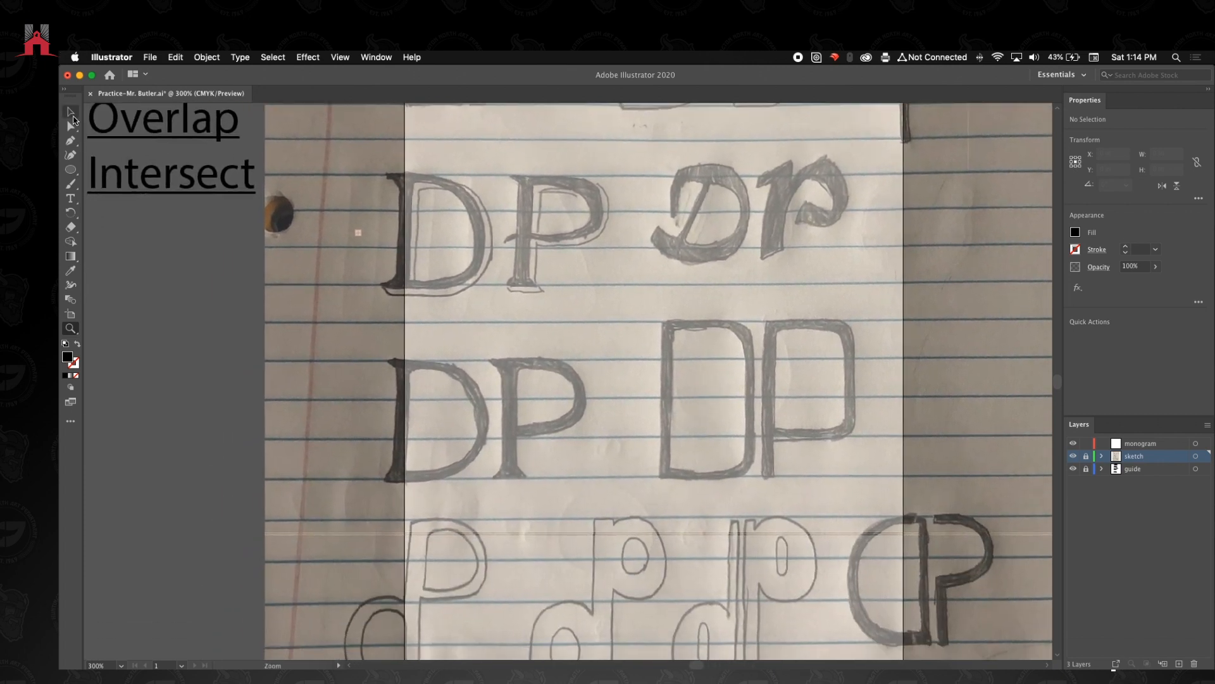
click(71, 198)
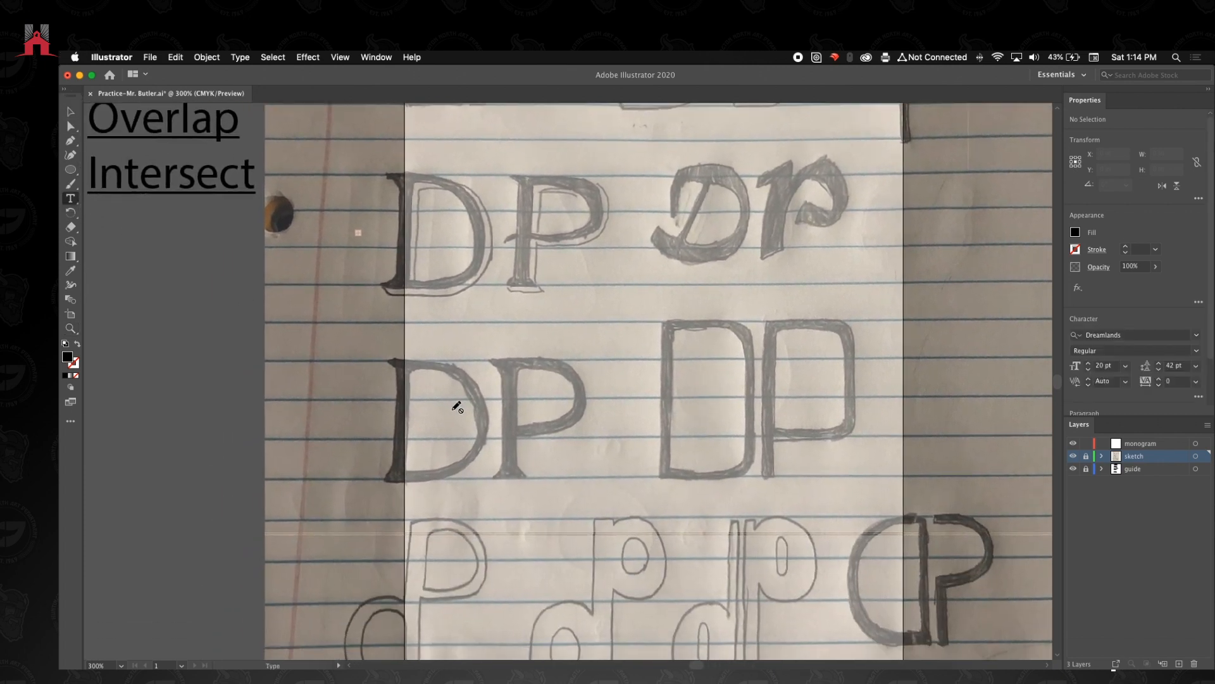
click(70, 112)
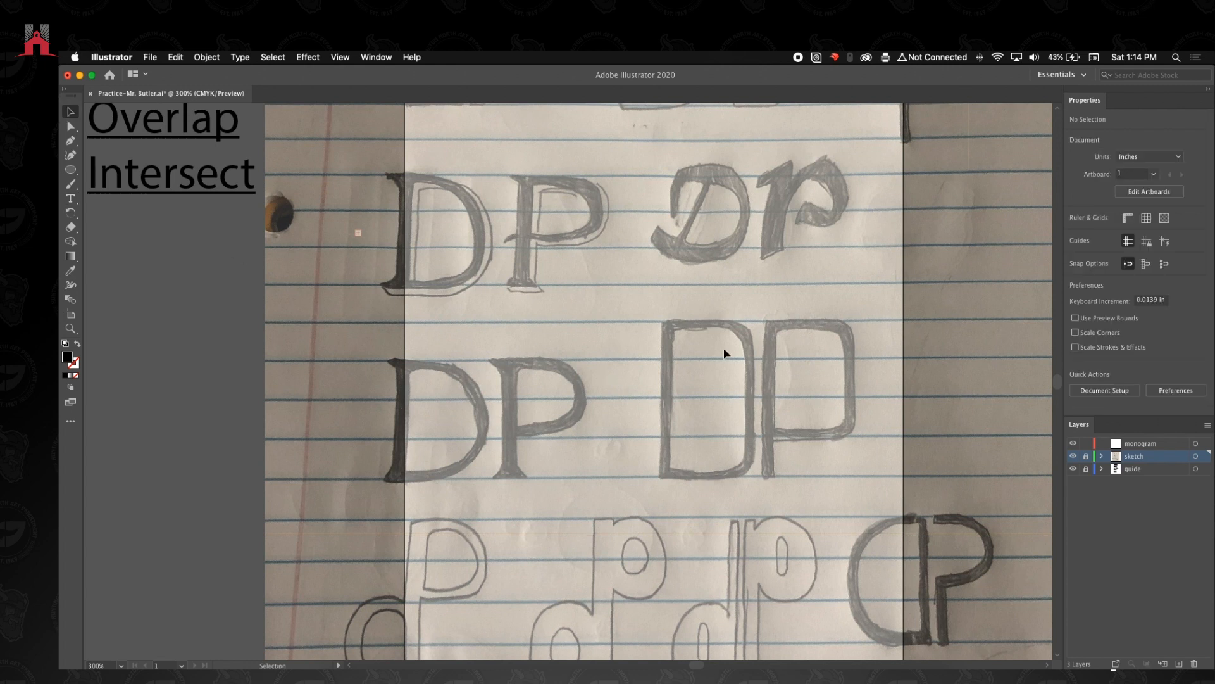
click(1127, 442)
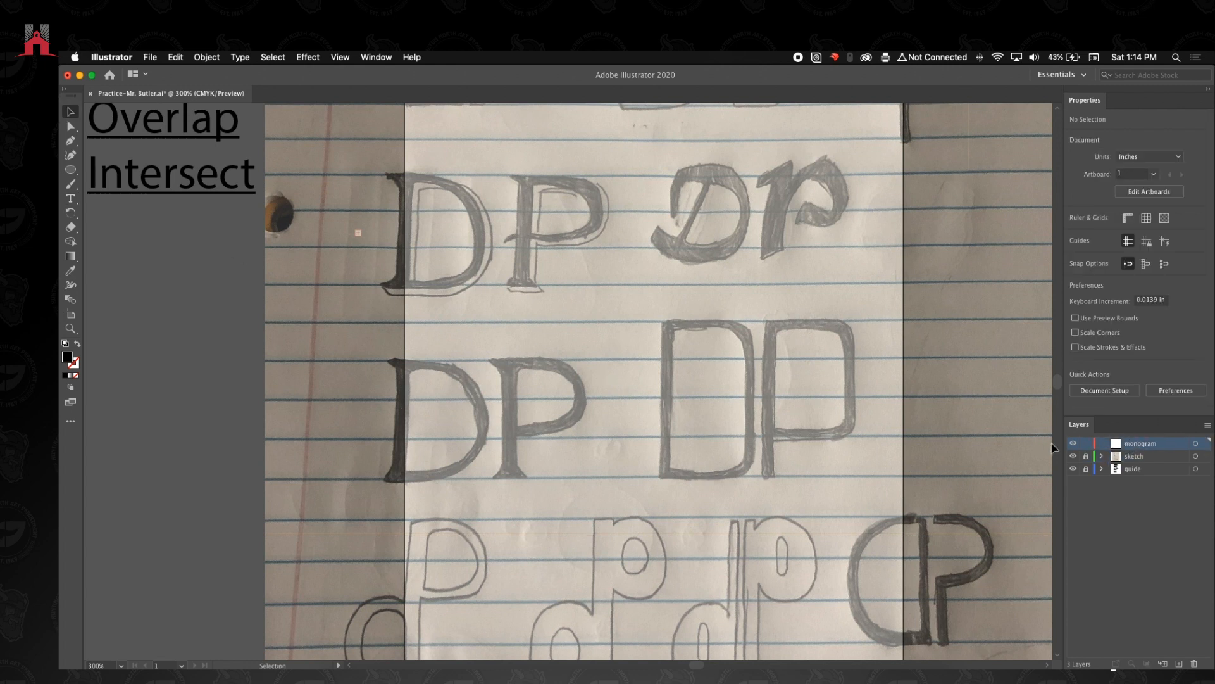
click(71, 199)
drag(491, 417, 698, 564)
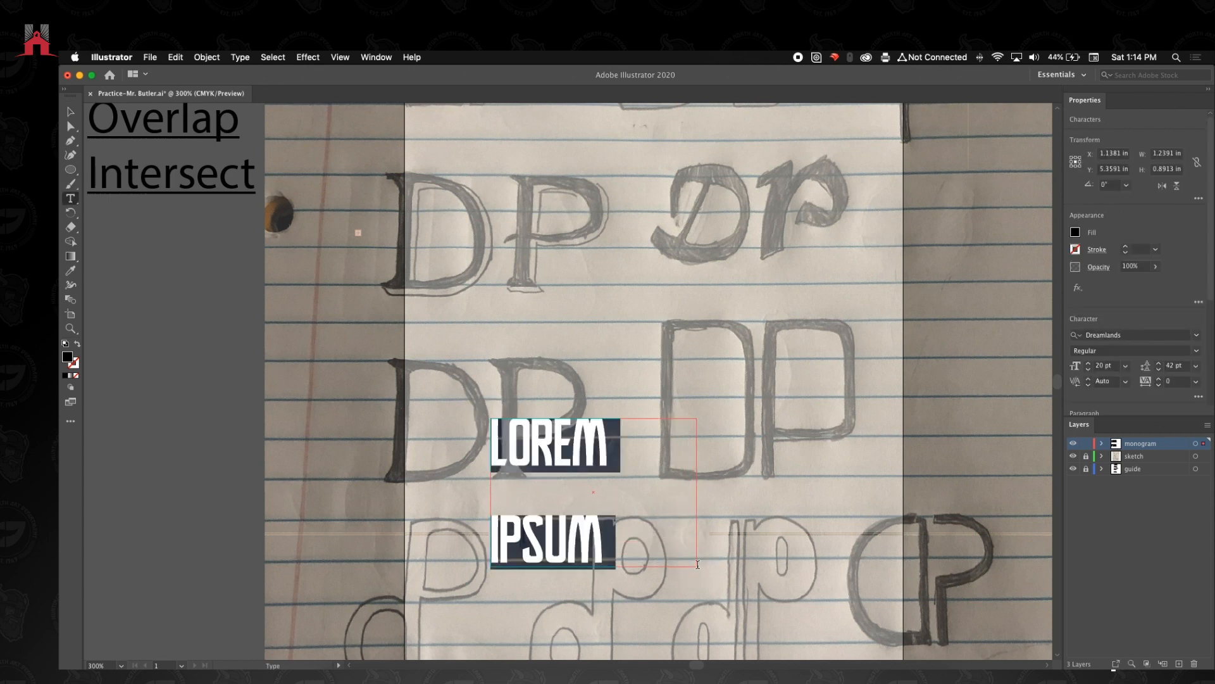
text(DP)
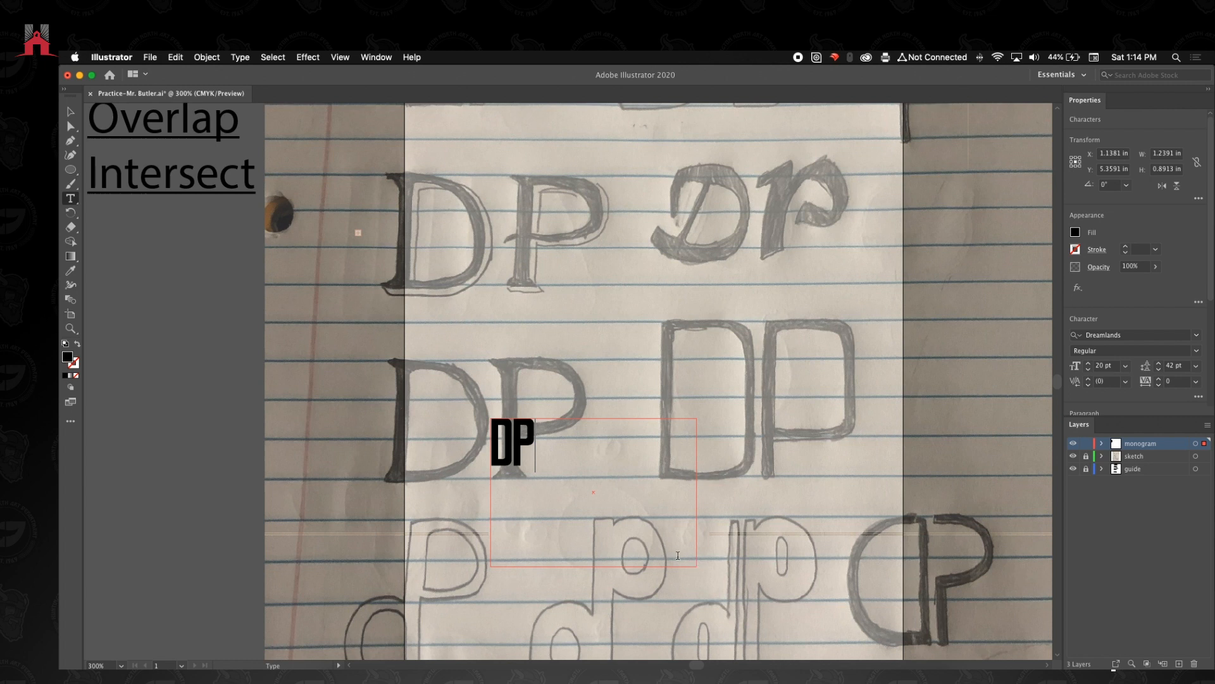
- Set the DP text to 50 pt in the Big Caslon Black font
drag(535, 443, 492, 435)
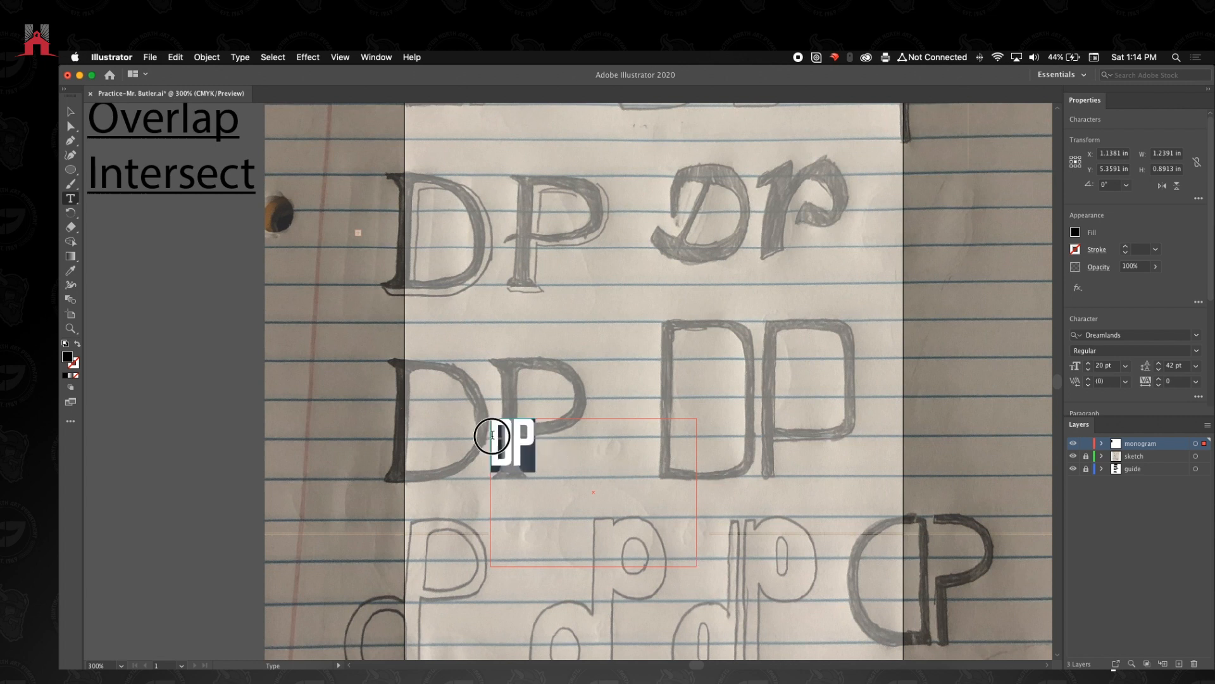
click(1090, 366)
click(1090, 366)
click(1089, 365)
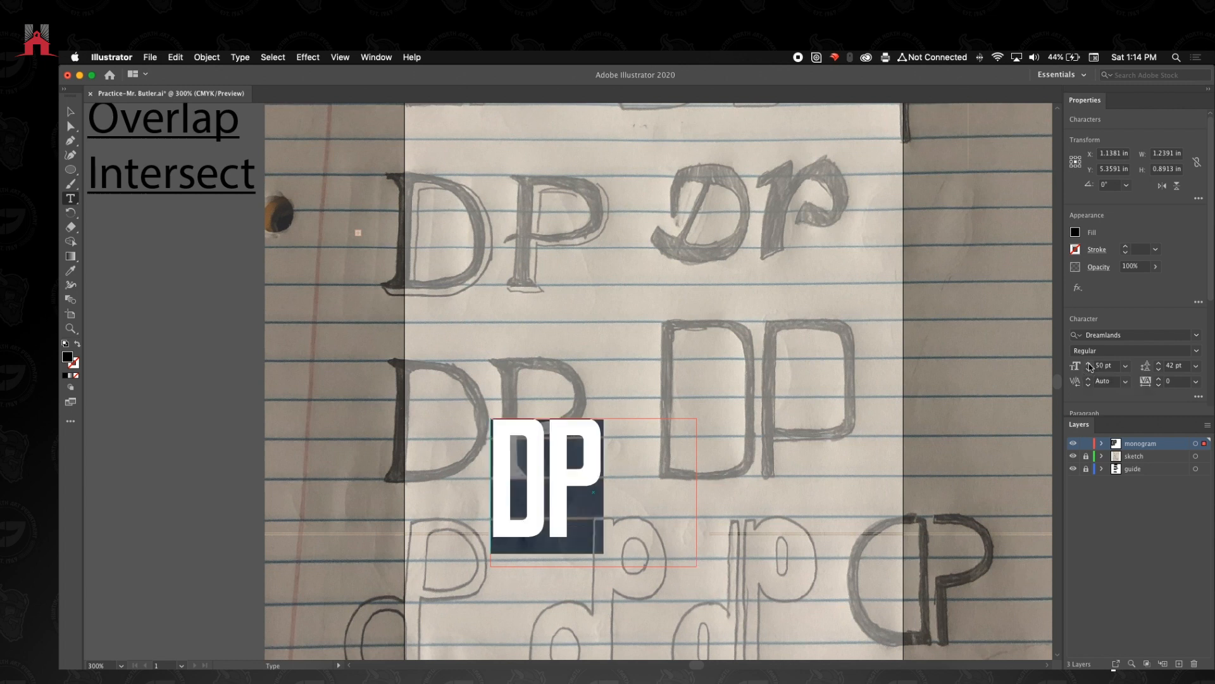
click(1196, 339)
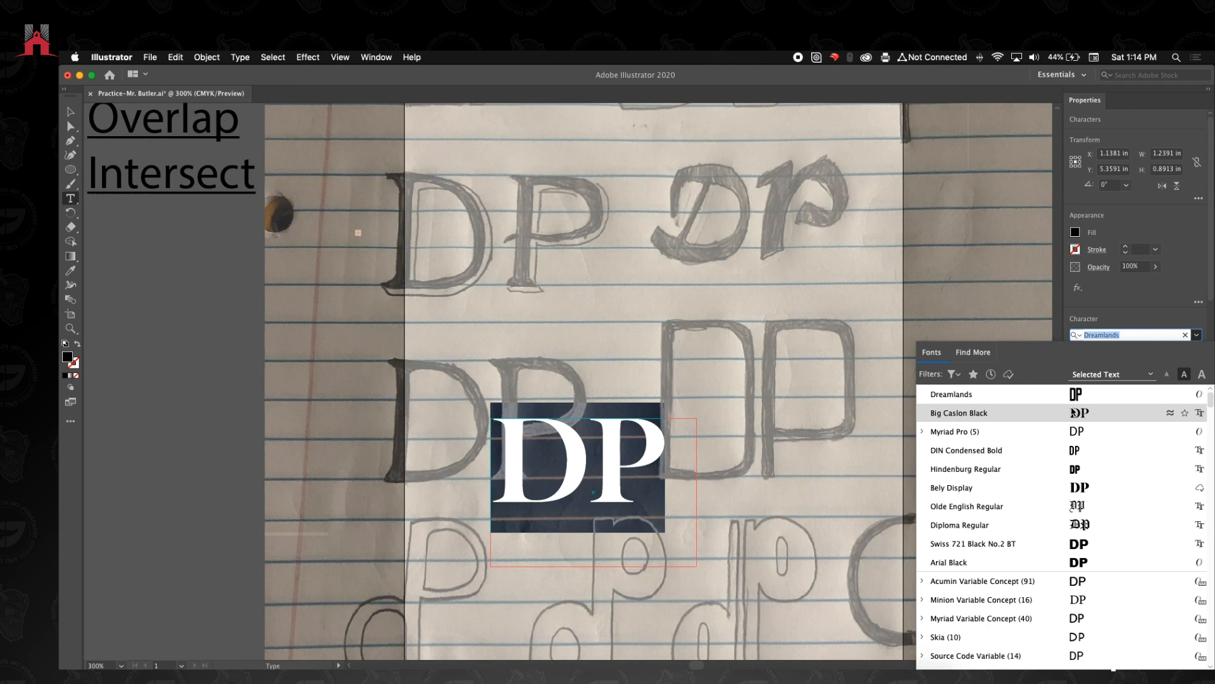
click(1072, 414)
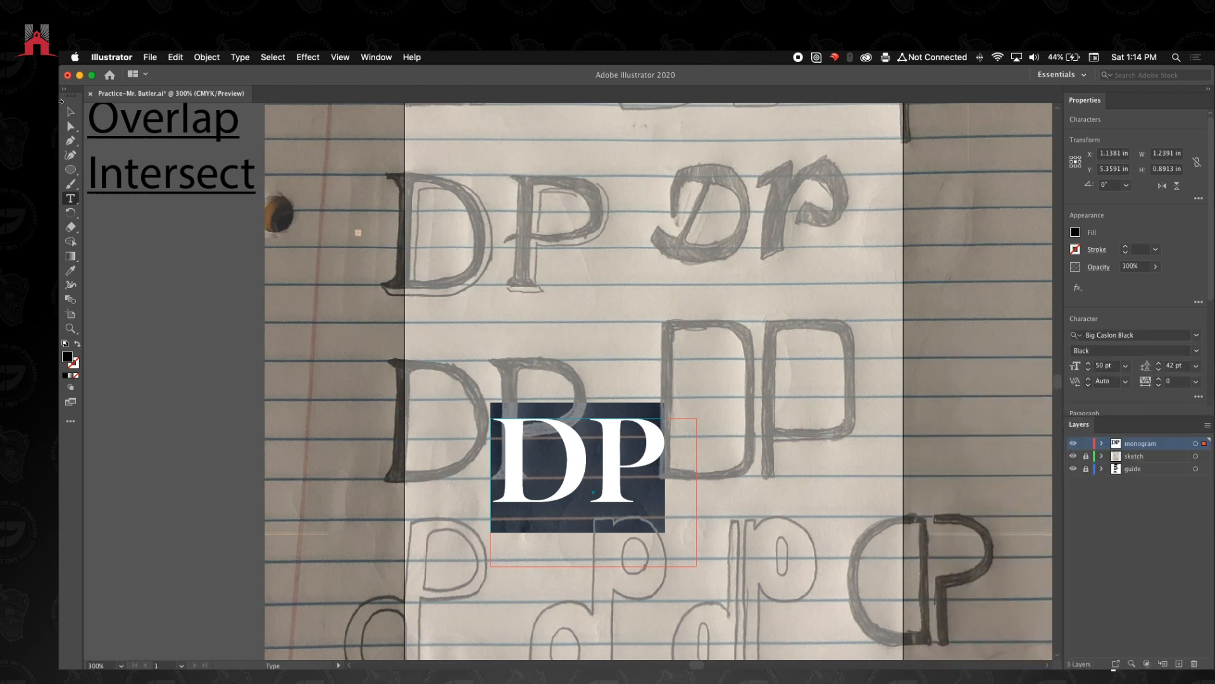
- Move the DP text frame over the serif DP sketch and resize it to about 1.23 by 0.80 in
click(67, 113)
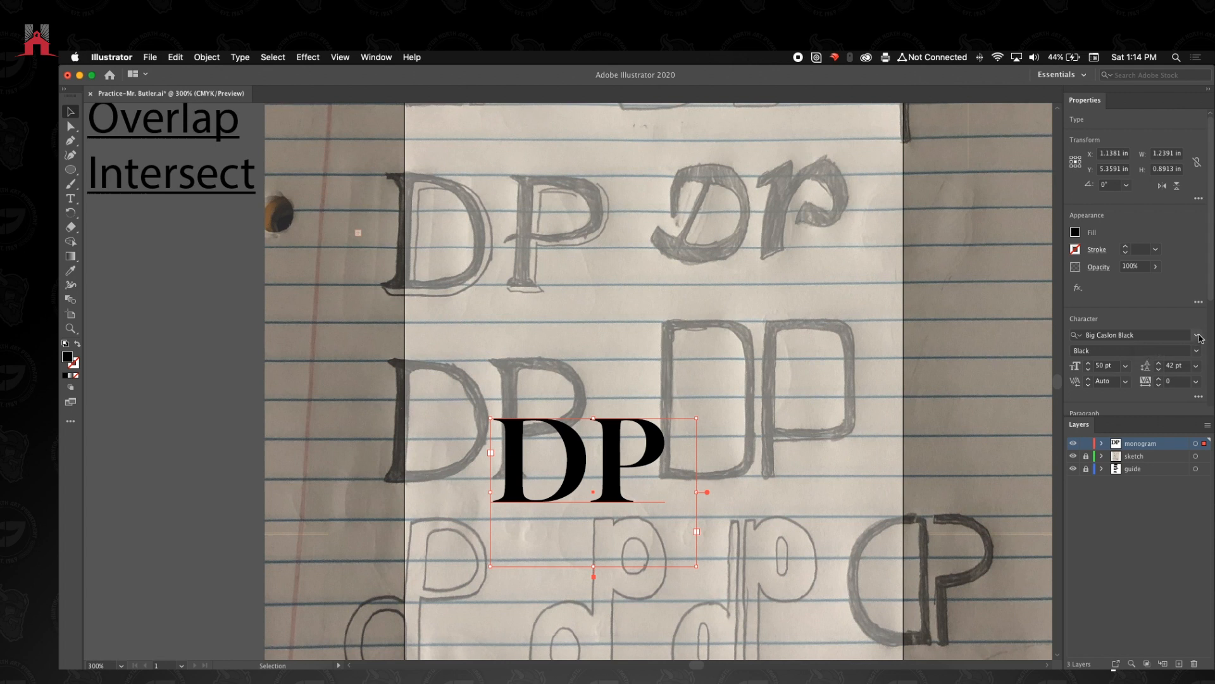
drag(651, 429, 763, 469)
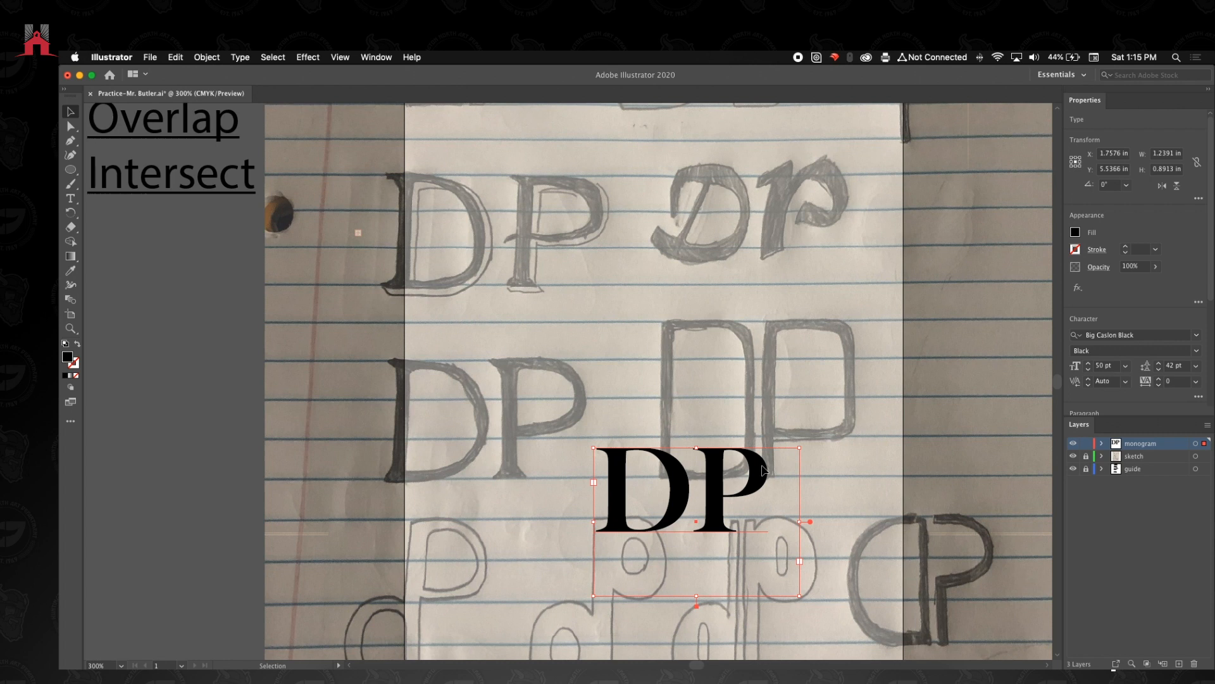
mouse_move(696, 595)
mouse_down()
mouse_move(709, 516)
mouse_move(659, 476)
mouse_move(641, 510)
mouse_move(646, 534)
mouse_move(583, 472)
mouse_move(516, 430)
mouse_move(500, 435)
mouse_up()
drag(585, 455, 587, 492)
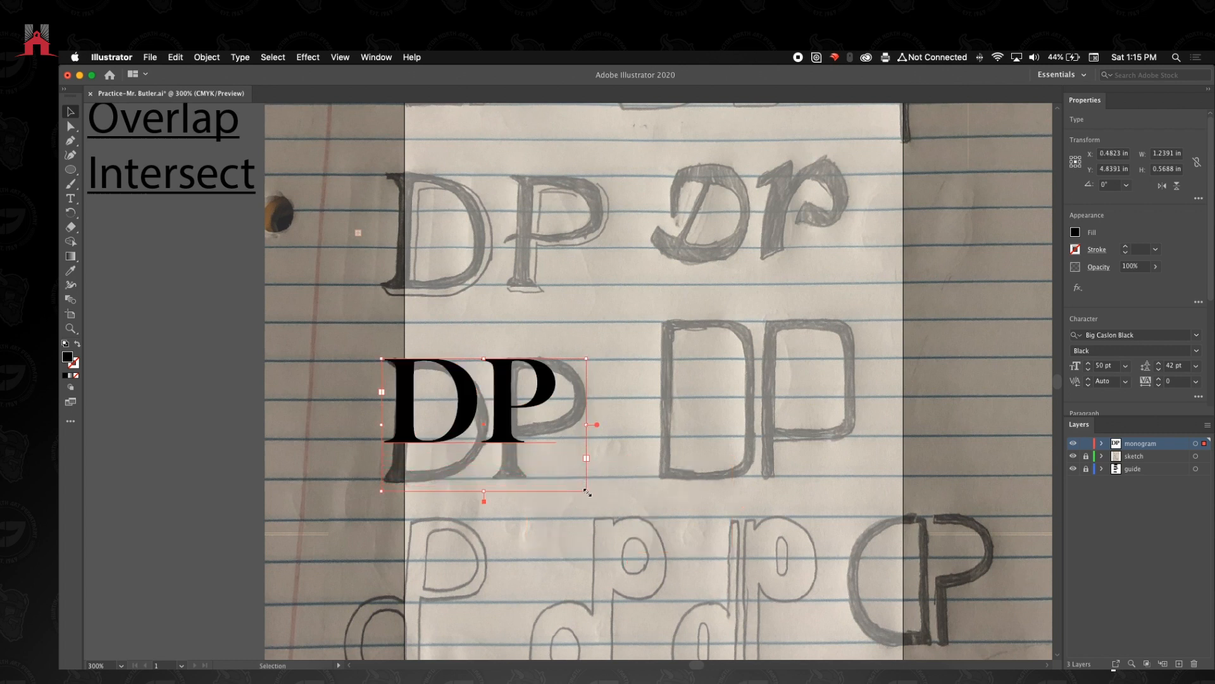
- Increase the DP text's font size to 59 pt and widen its frame to about 1.32 in so both letters fit
click(1089, 363)
click(1088, 363)
click(1088, 363)
click(1089, 364)
click(1088, 364)
click(1089, 364)
click(1089, 363)
click(1089, 364)
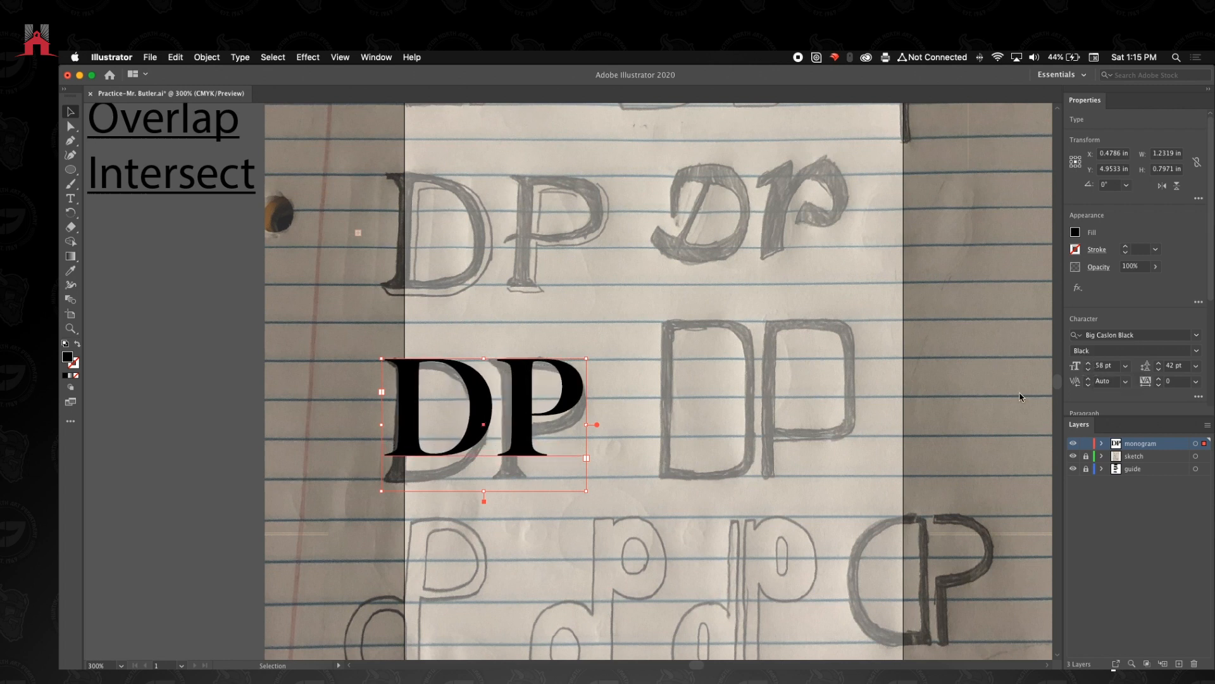
click(1089, 364)
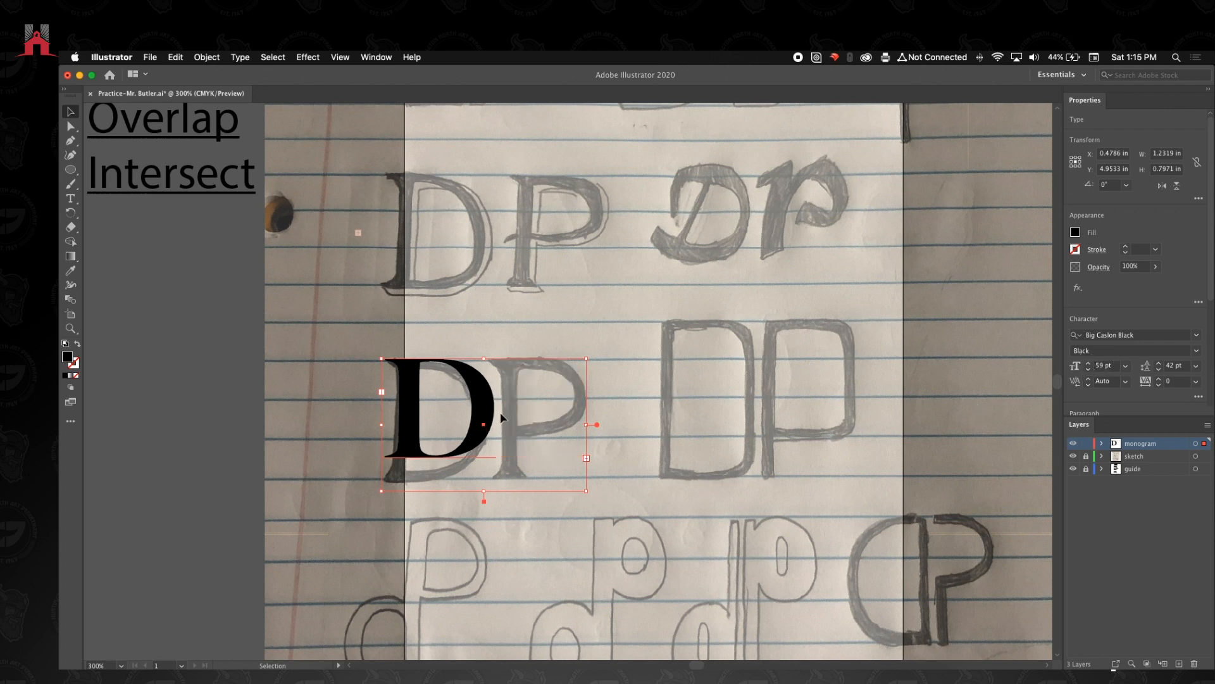
drag(587, 424, 601, 424)
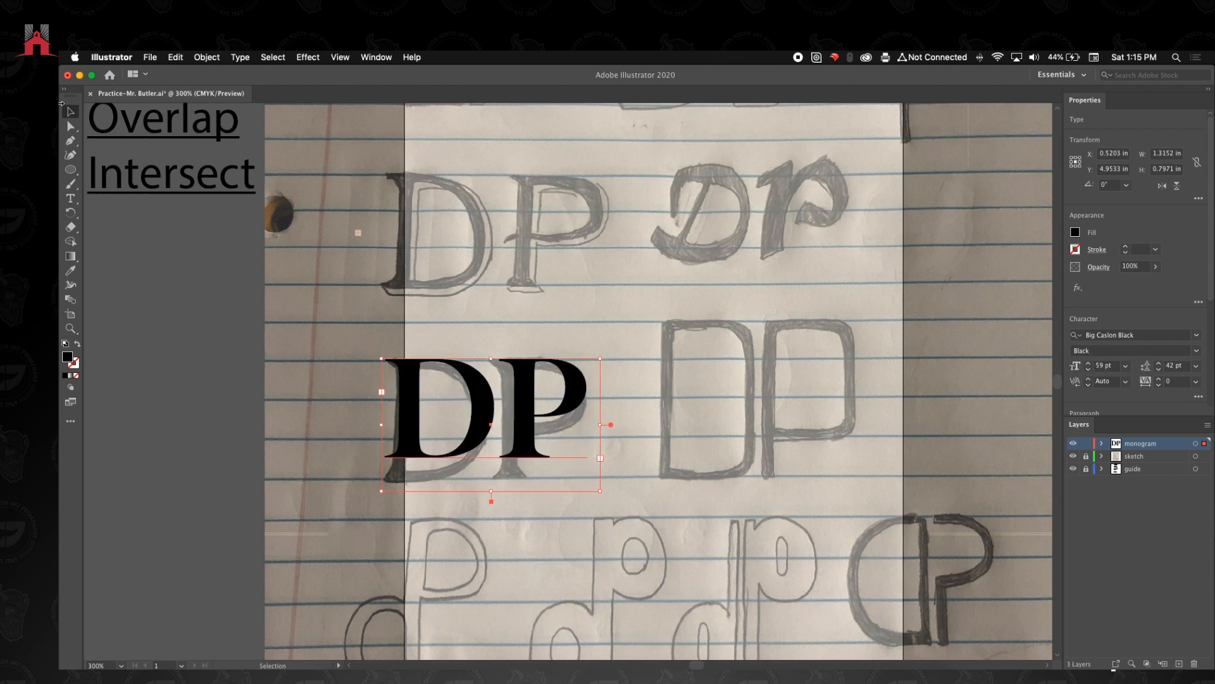
- Examine up close how the DP letters overlap the serif DP sketch beneath them
drag(531, 305, 538, 326)
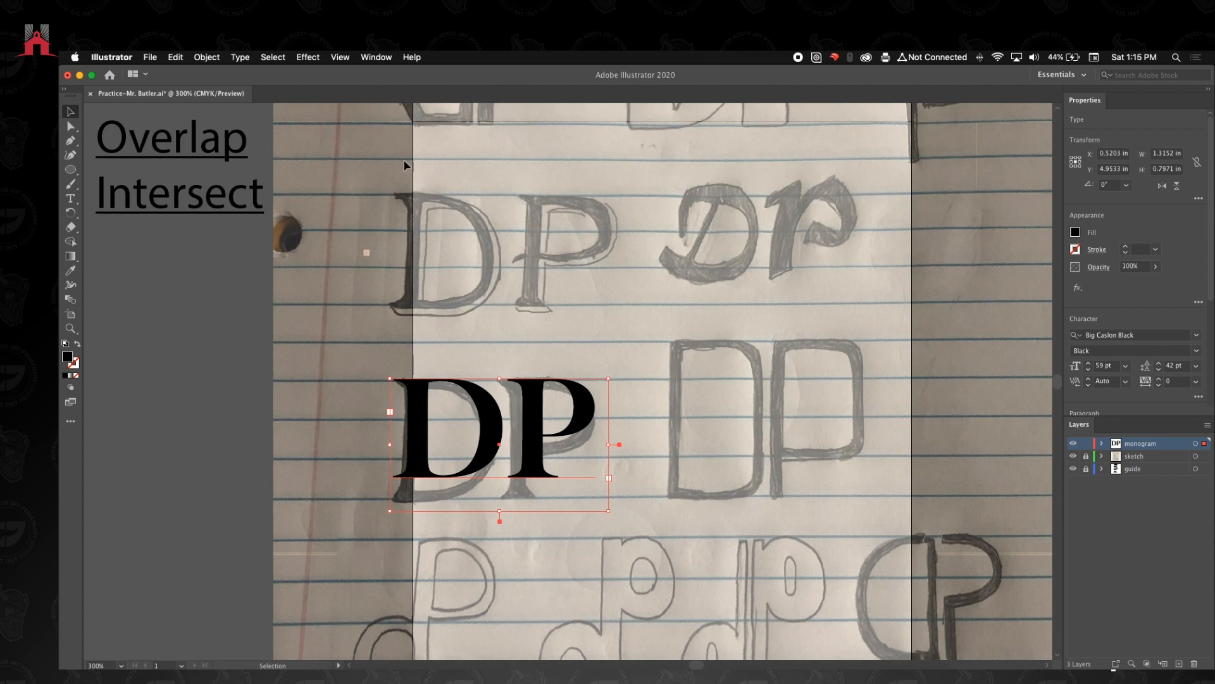
mouse_move(198, 162)
mouse_down()
mouse_move(250, 332)
mouse_move(192, 161)
mouse_up()
drag(483, 405, 485, 409)
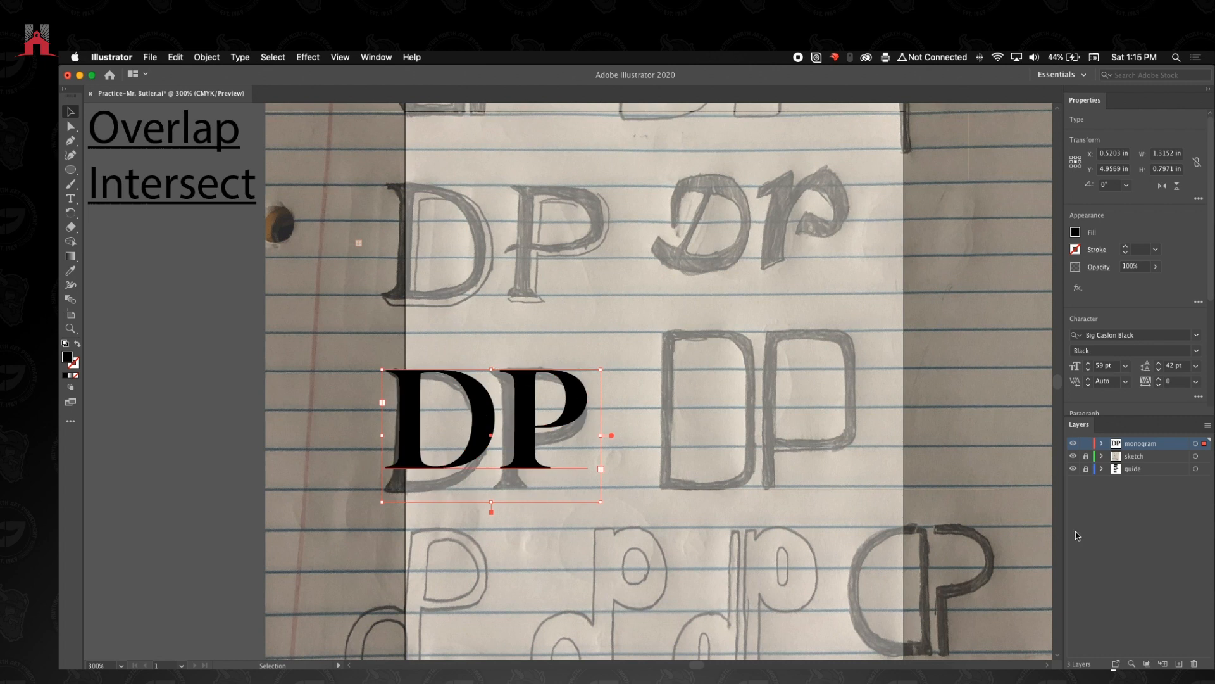
drag(663, 431, 663, 460)
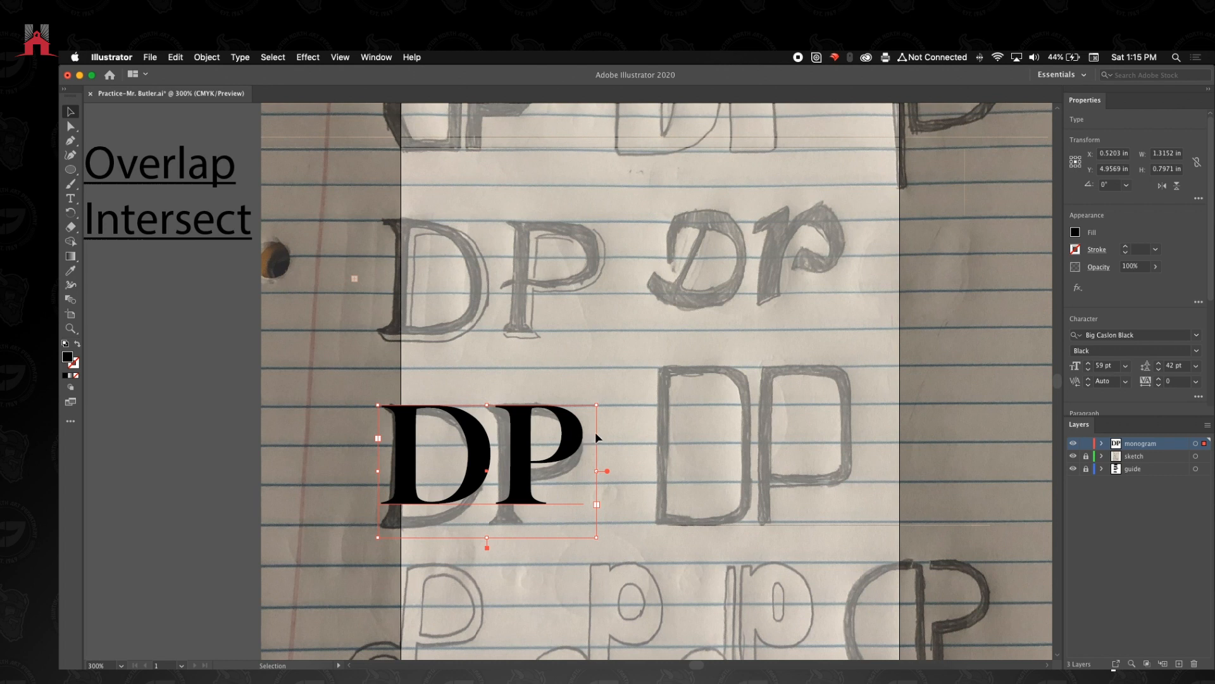
click(1197, 398)
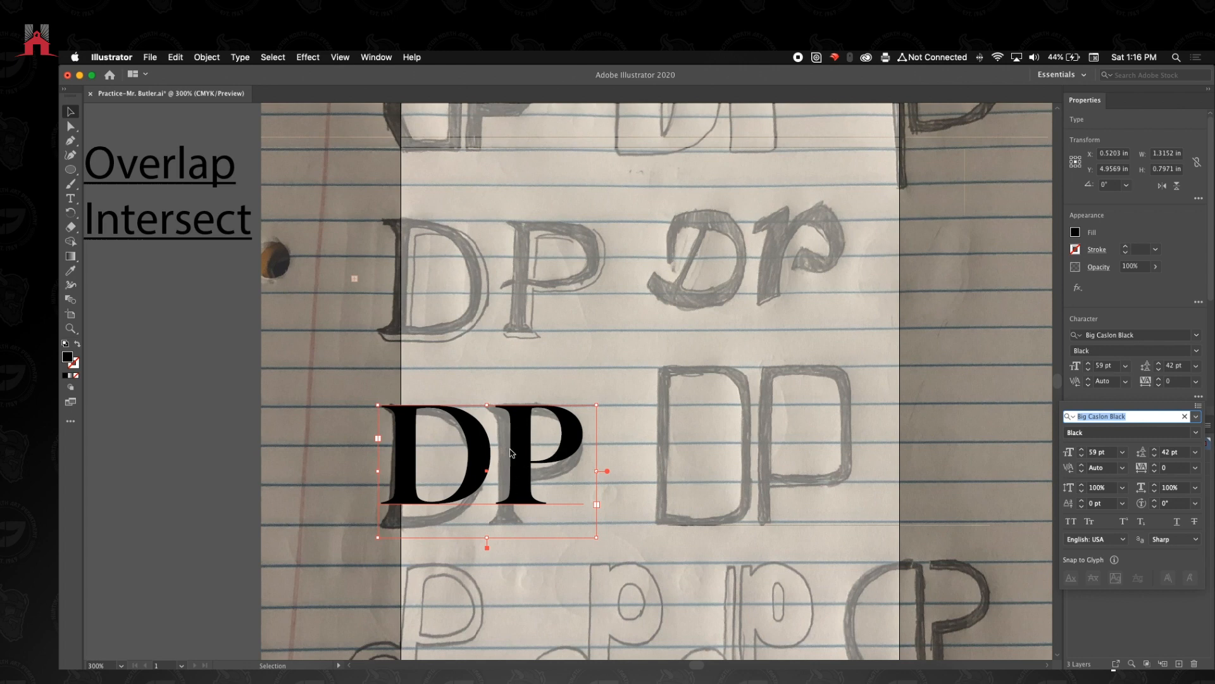
click(548, 431)
drag(538, 451, 638, 382)
key(z)
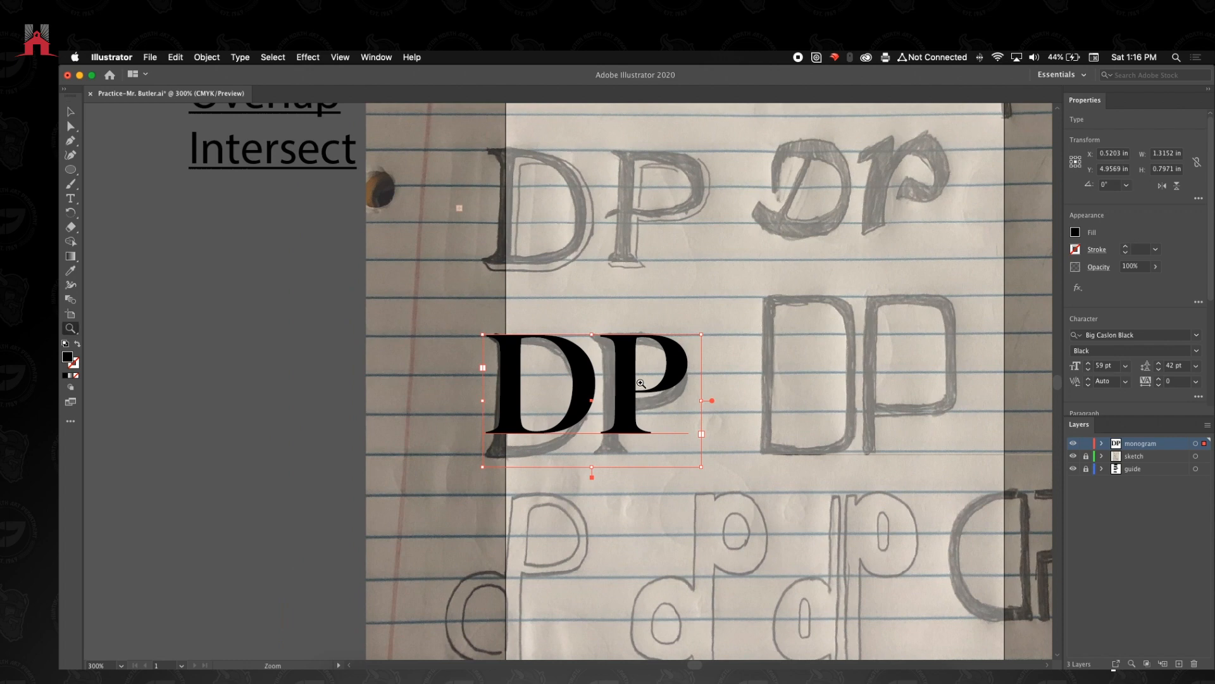
click(638, 383)
click(605, 382)
click(482, 401)
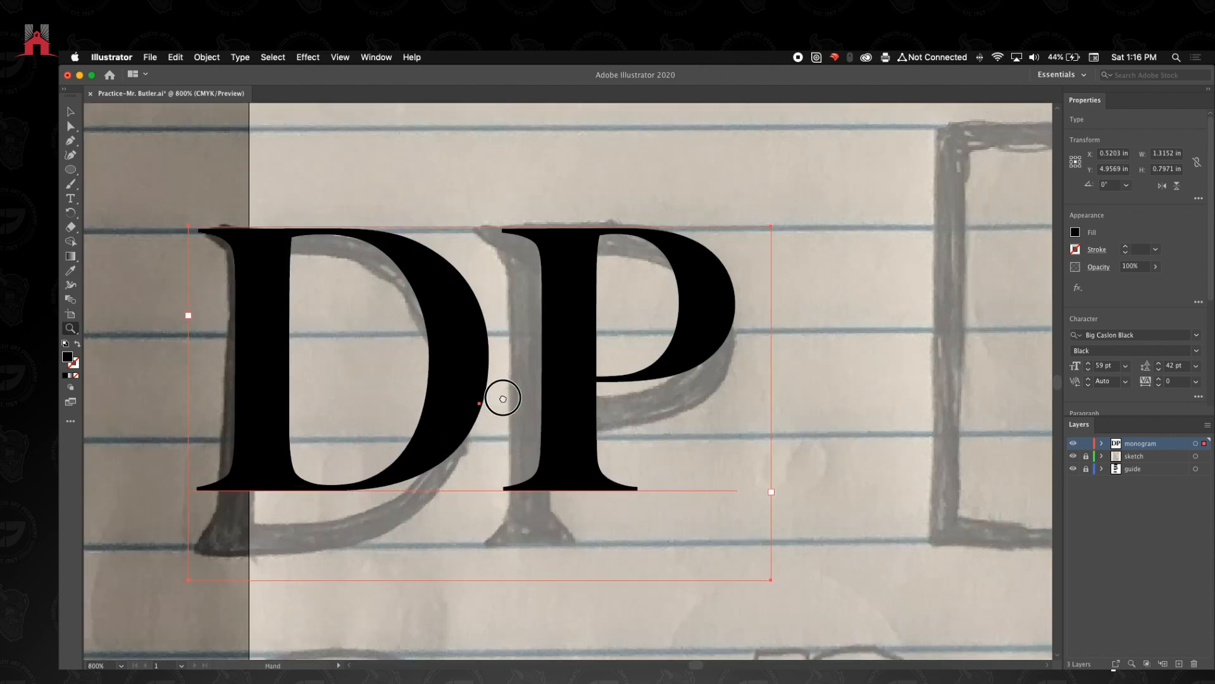
- Set the DP text's vertical scale to 114% and move it down over the sketch to about X 0.48 in, Y 5.09 in
click(70, 112)
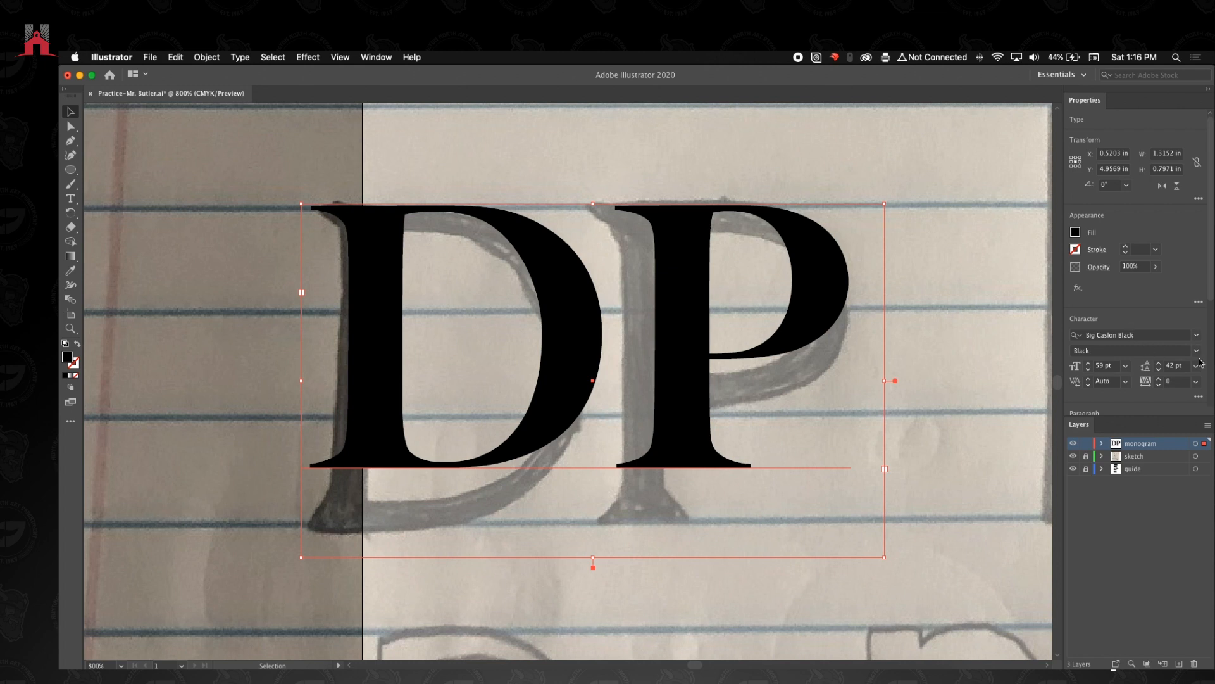
click(1198, 396)
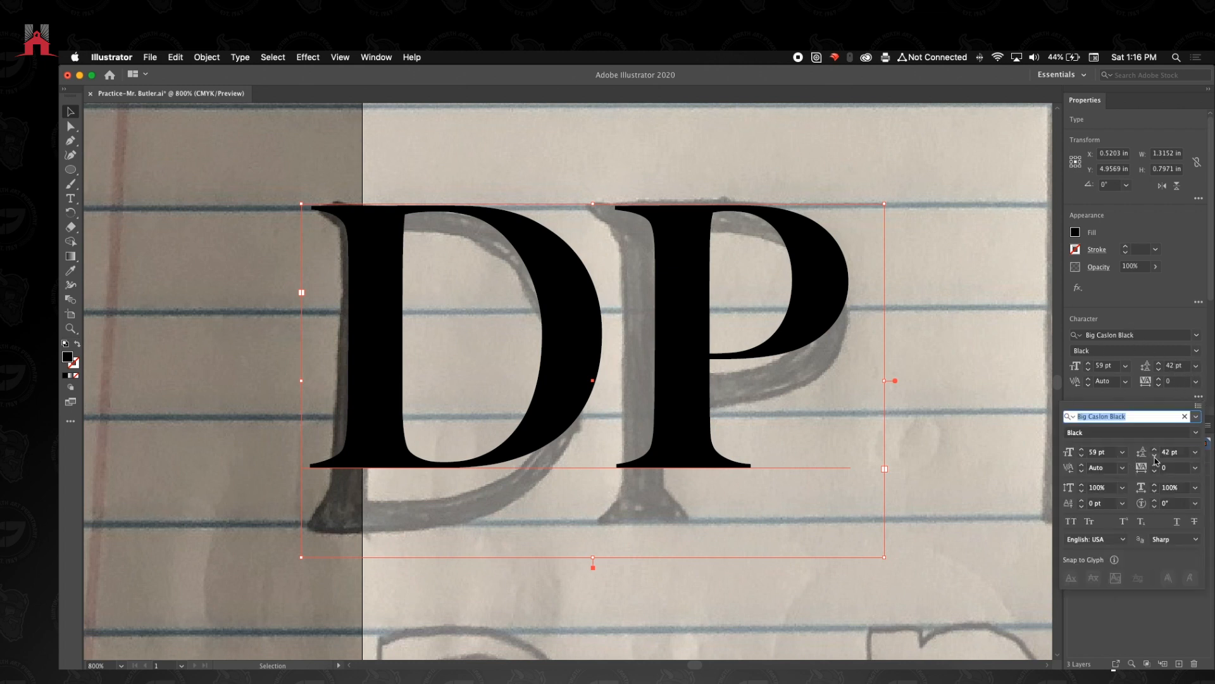
click(1081, 484)
click(1082, 485)
click(1082, 484)
click(1082, 485)
click(1082, 484)
click(1082, 484)
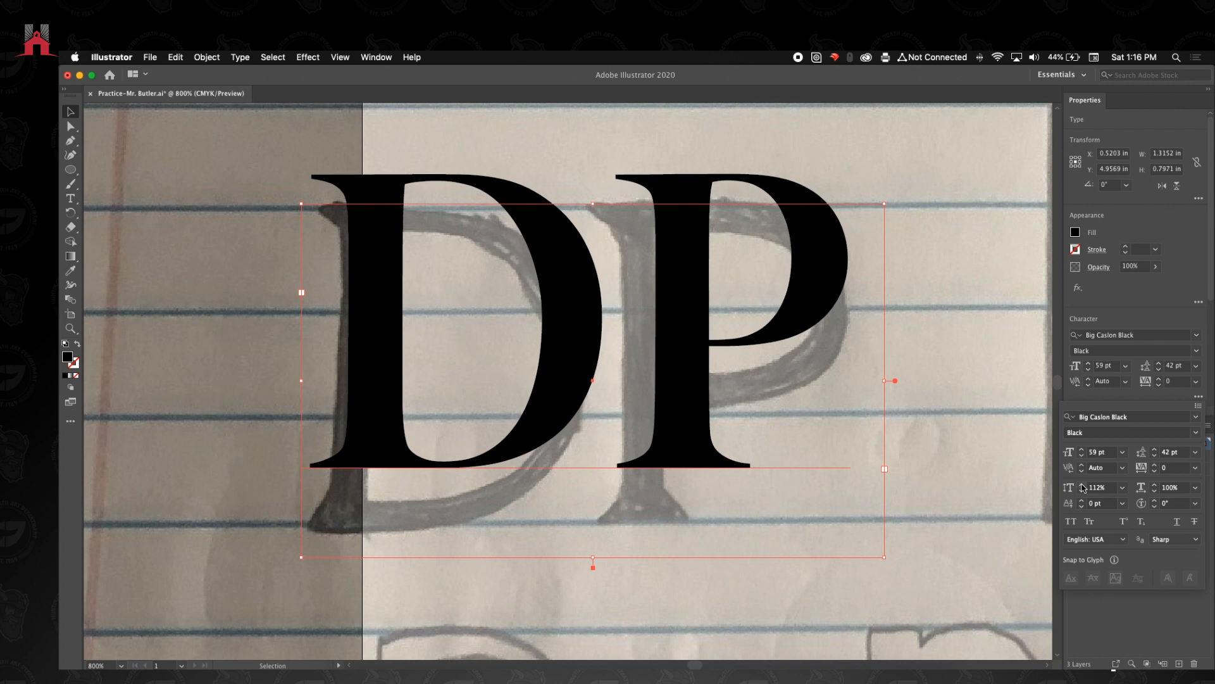
click(1082, 485)
click(1082, 485)
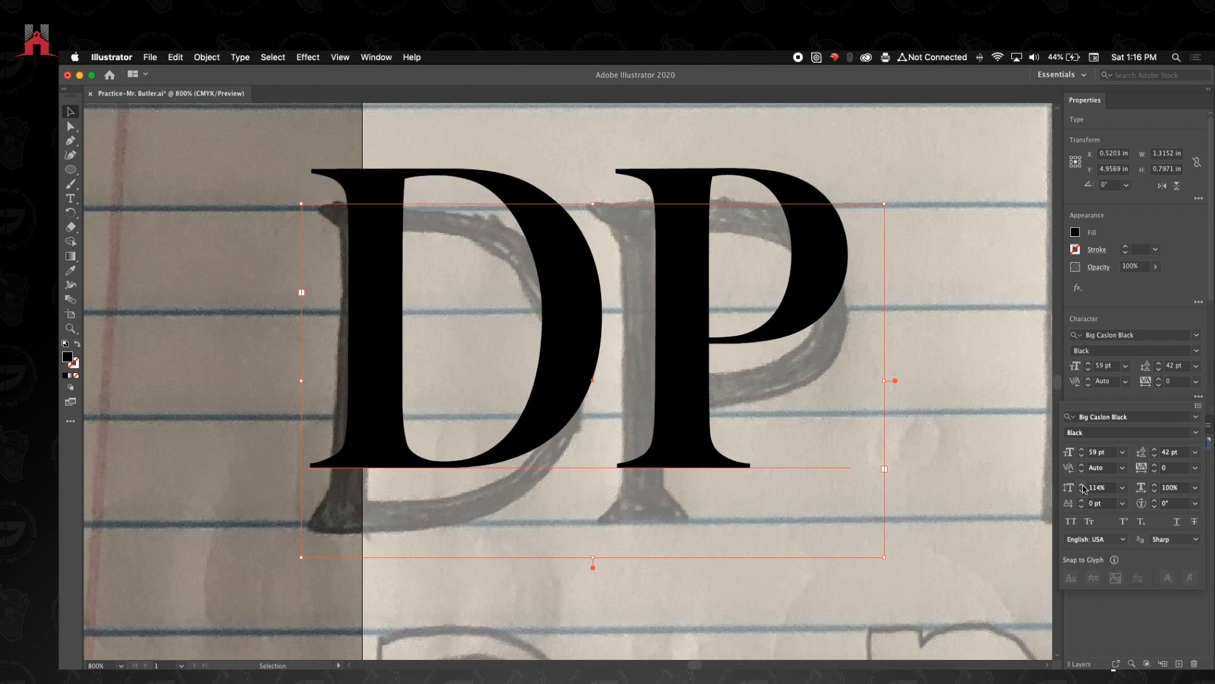
click(665, 331)
drag(671, 359, 662, 414)
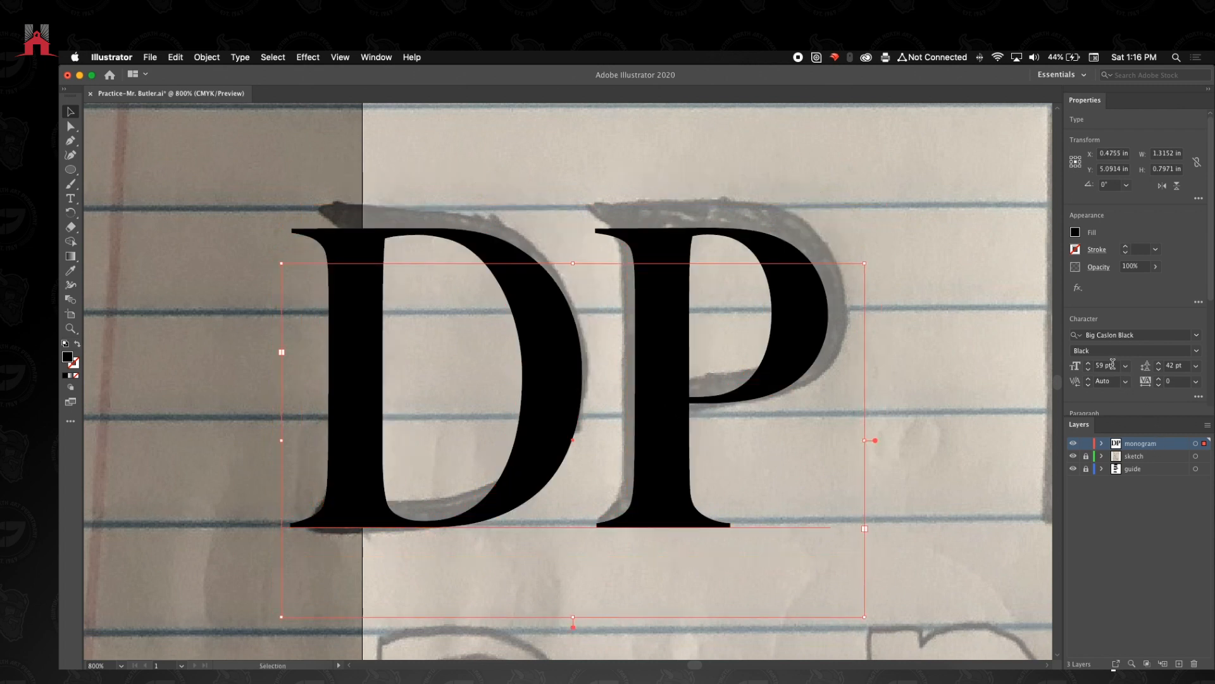
- Set the DP text's horizontal scale to 103%
click(1194, 397)
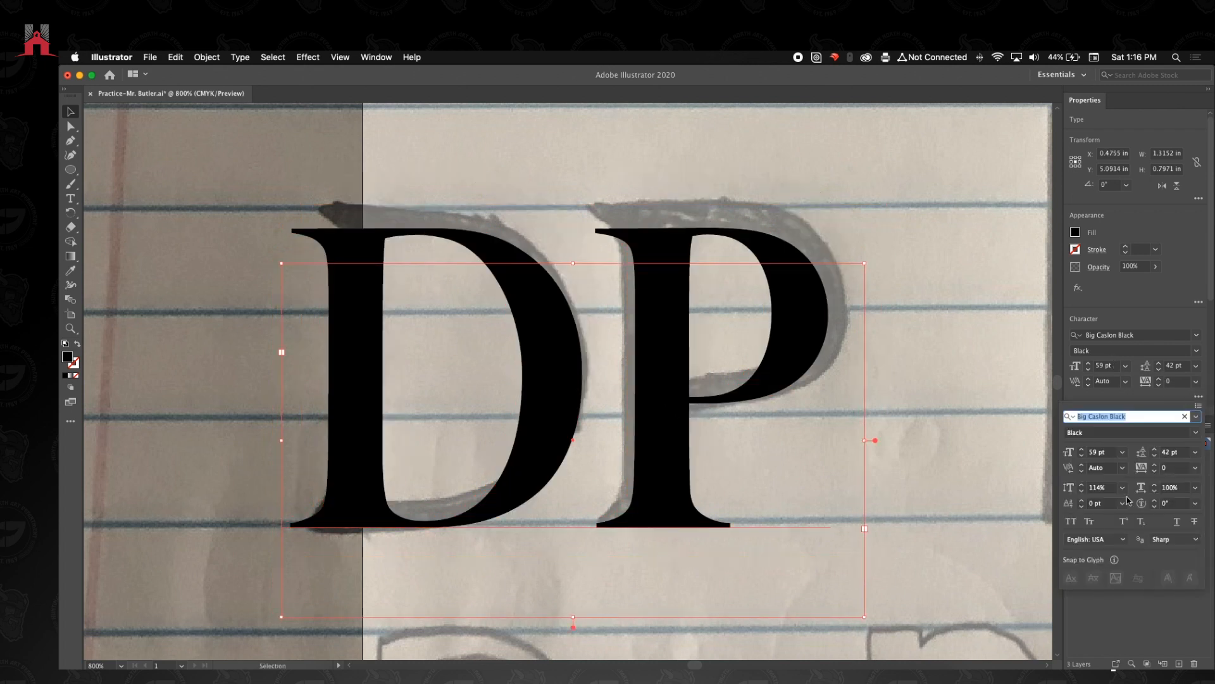
click(1164, 489)
key(Up)
key(Up)
key(Up)
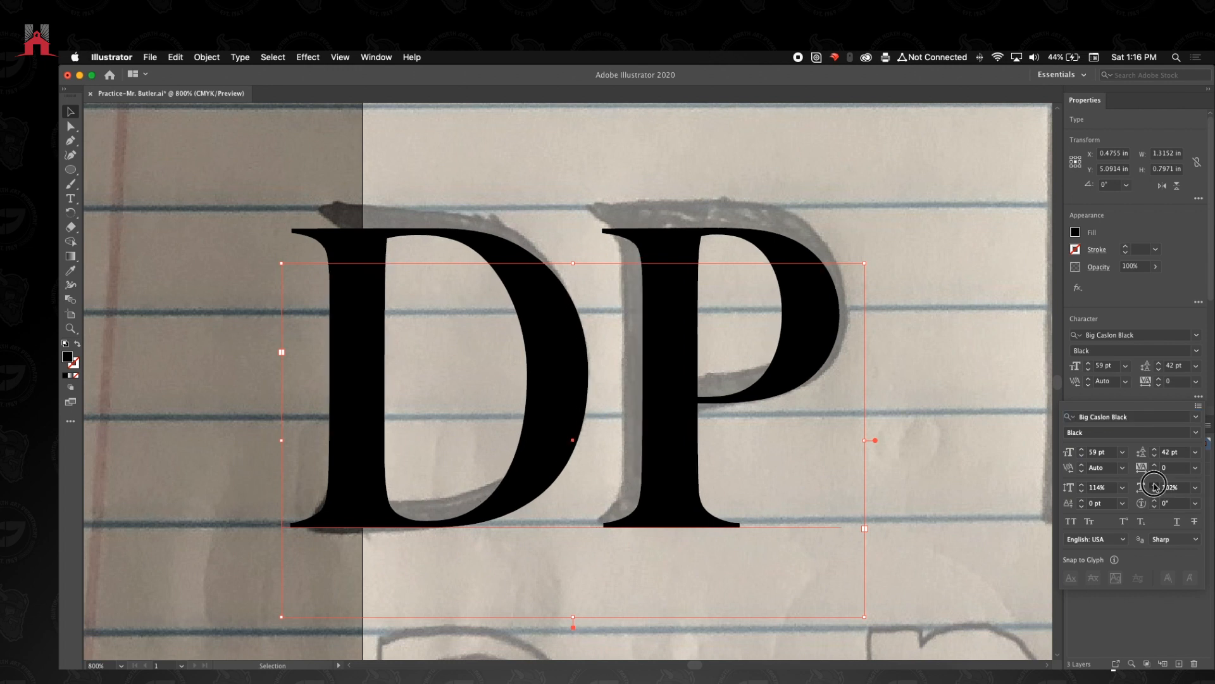
- Tighten the DP text's tracking to -60 and deselect the text
click(1154, 472)
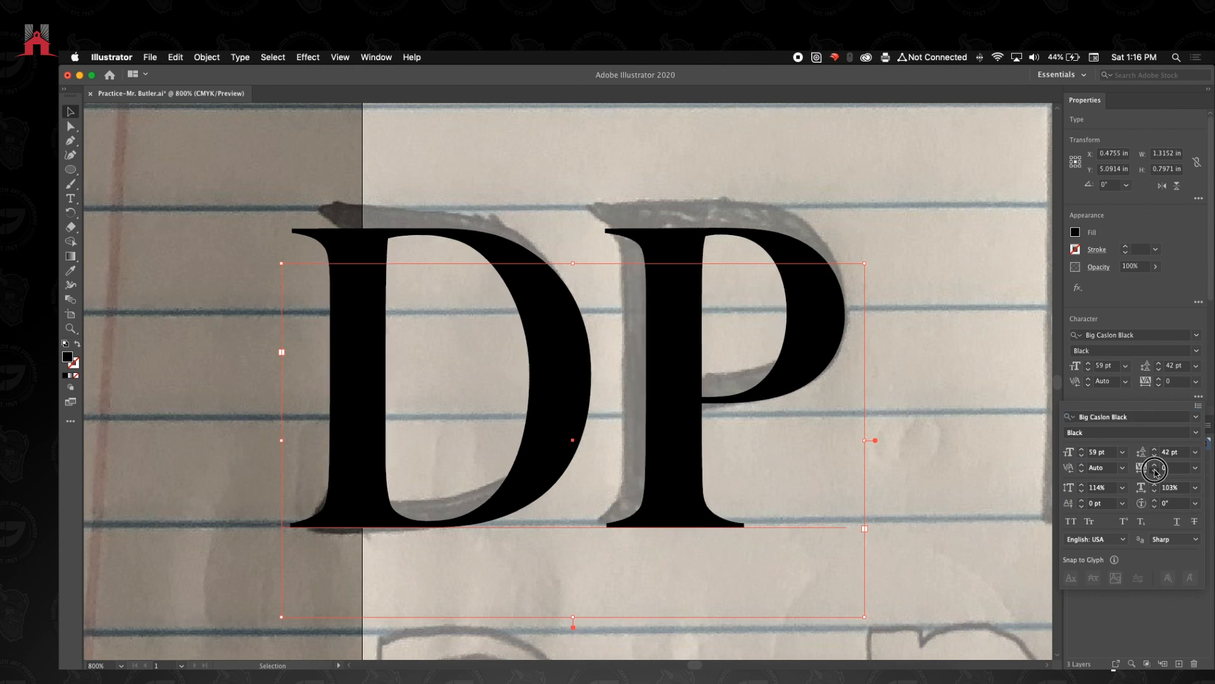
click(1155, 471)
click(1155, 471)
click(1155, 472)
click(1155, 472)
click(1155, 471)
click(1155, 472)
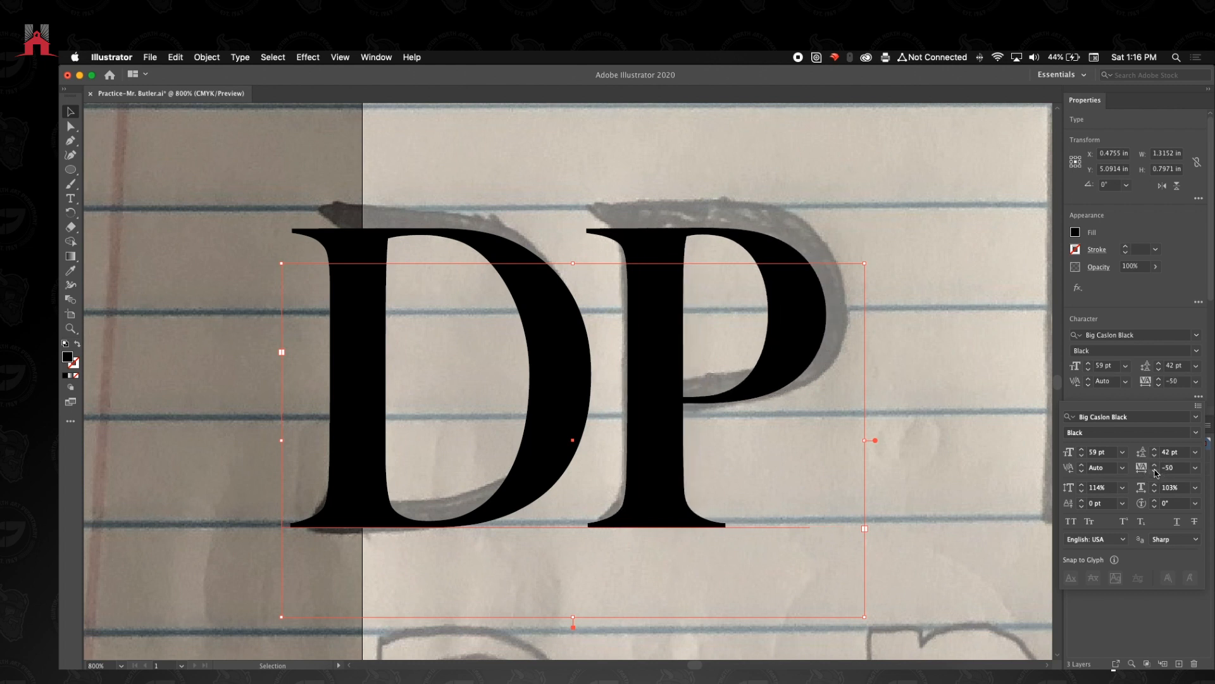
click(1155, 472)
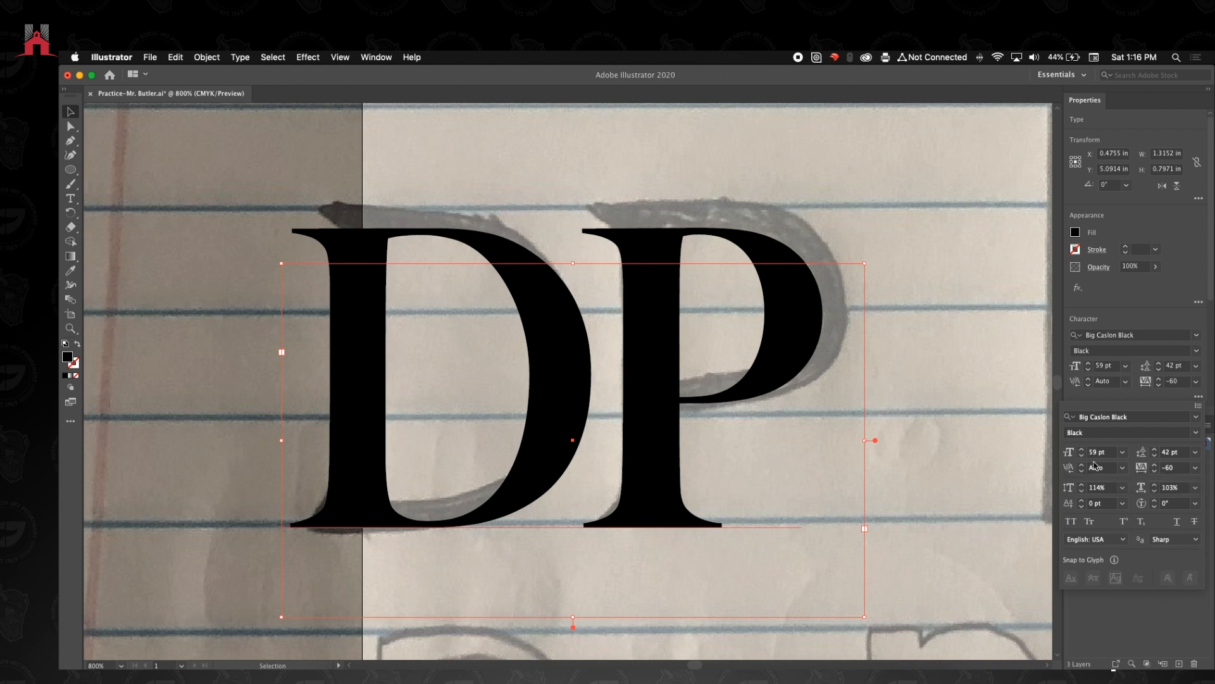
click(200, 272)
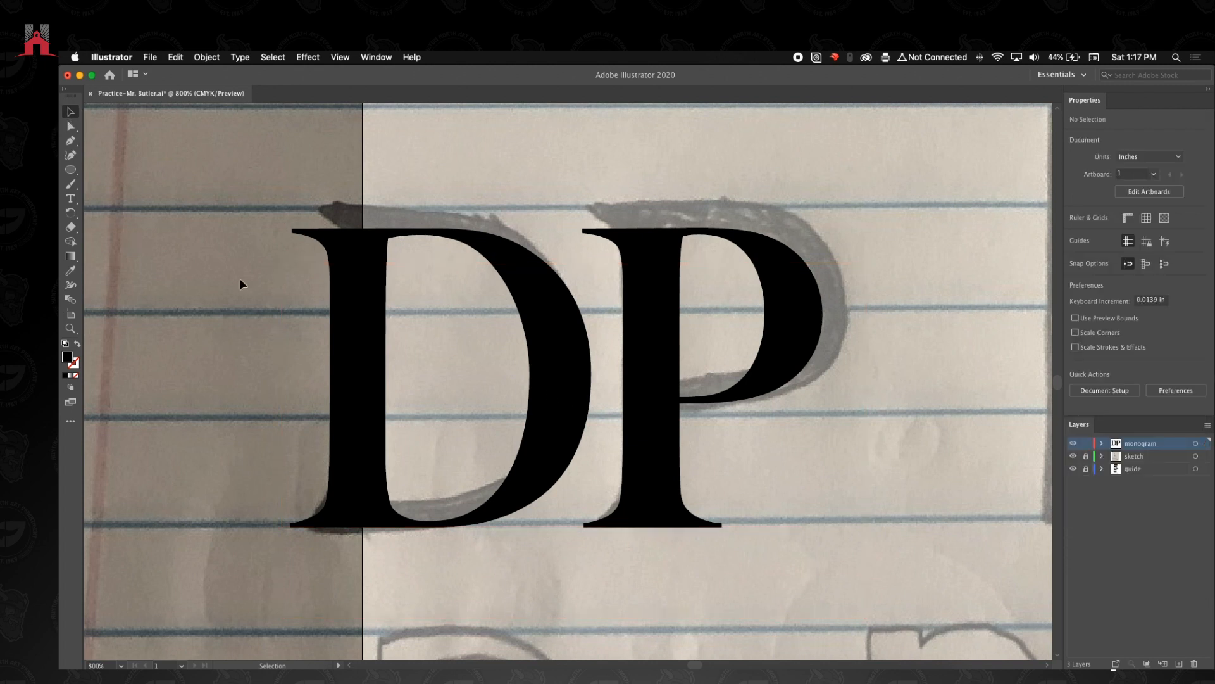
- Shorten the DP text frame from its lower edge and stretch the letters upward with Free Transform to about 0.72 in frame height
click(654, 375)
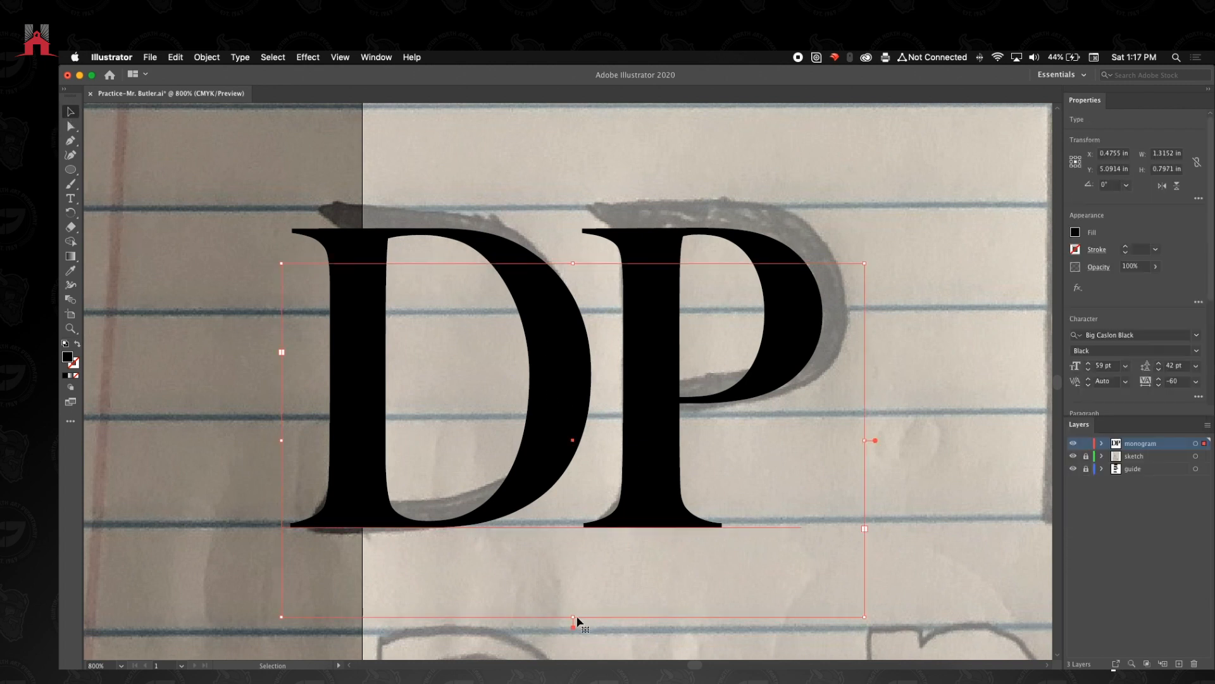
drag(572, 618, 577, 559)
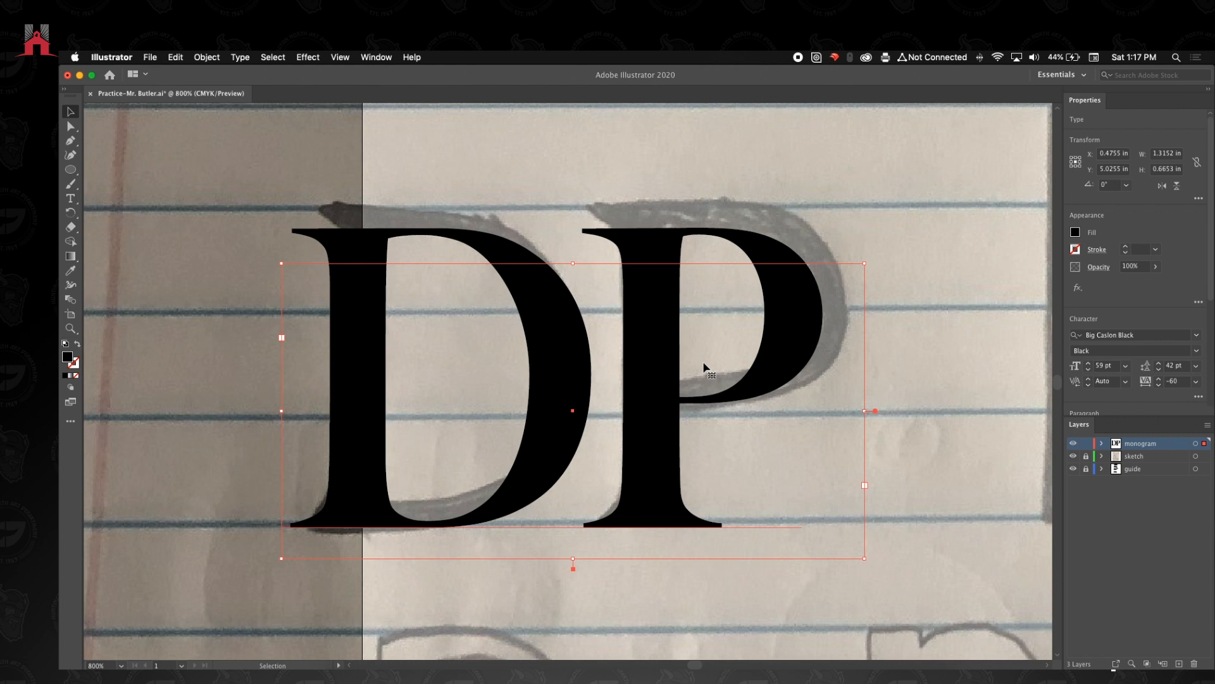
key(e)
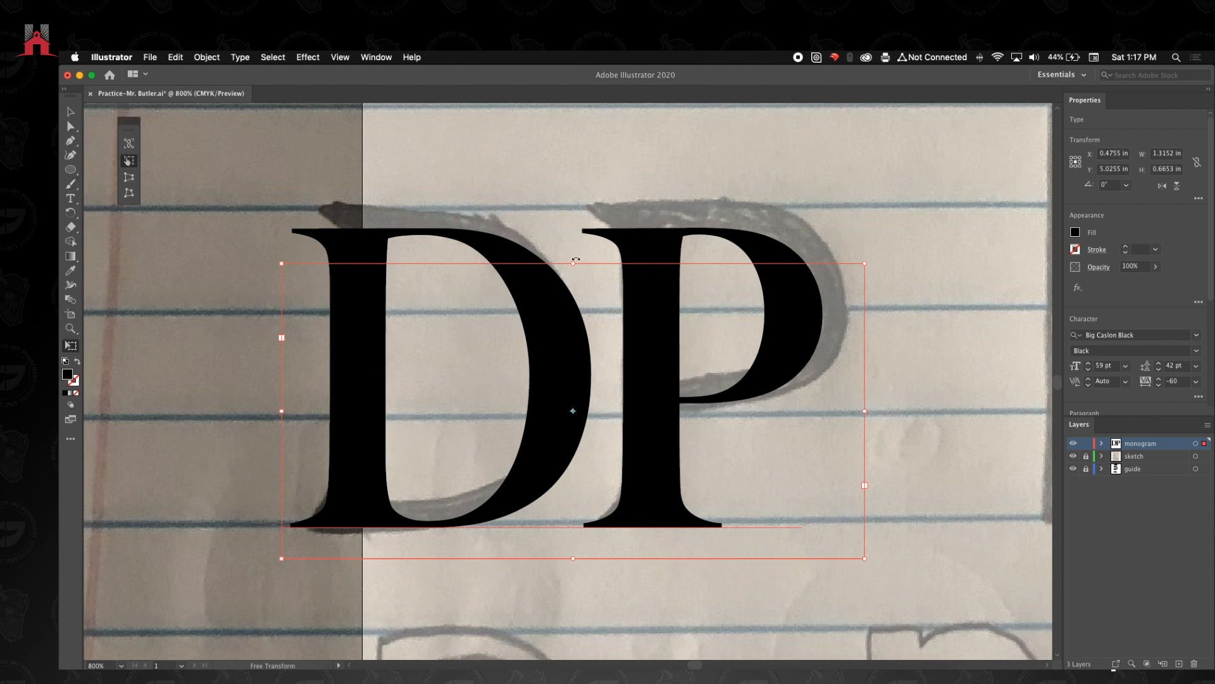
drag(576, 262, 573, 241)
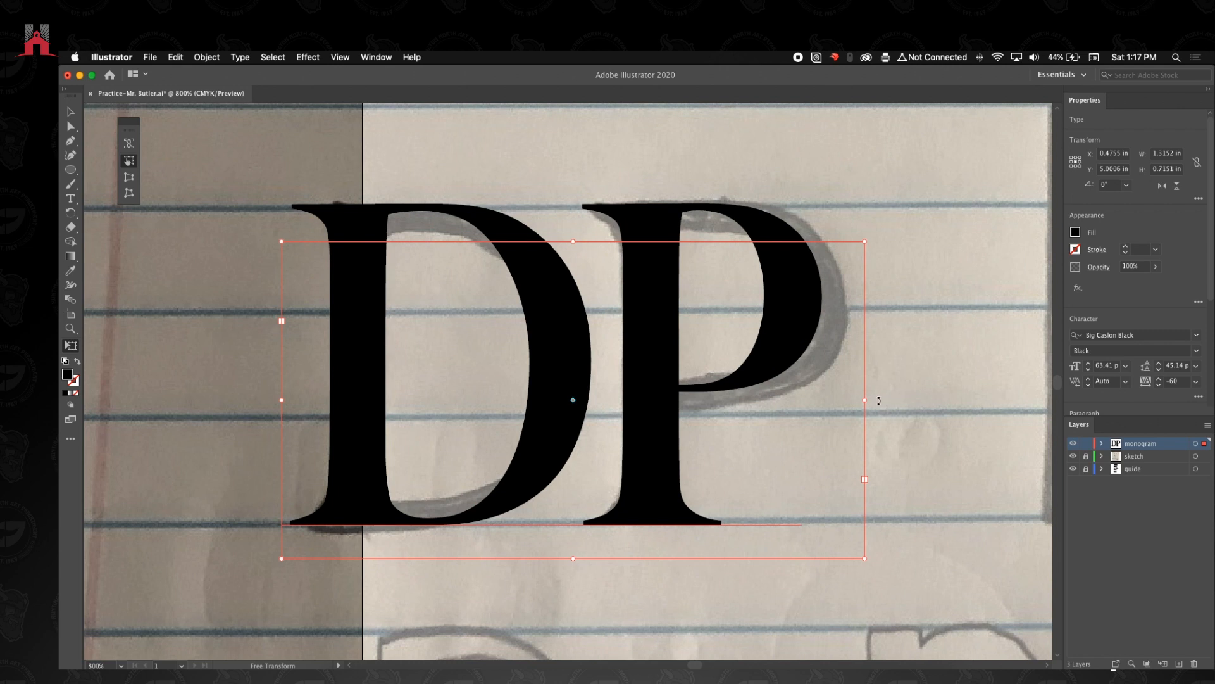
- Widen the DP text with Free Transform to about 1.34 in so it matches the sketched letters
drag(862, 399, 880, 399)
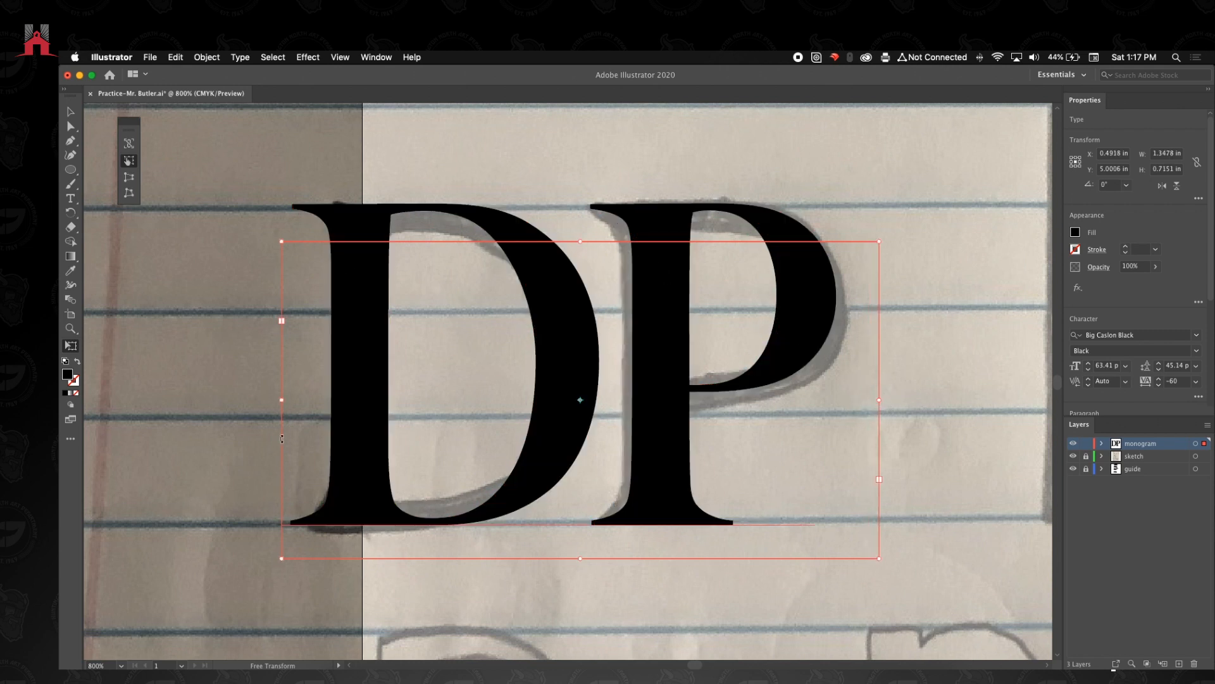
drag(282, 396, 284, 398)
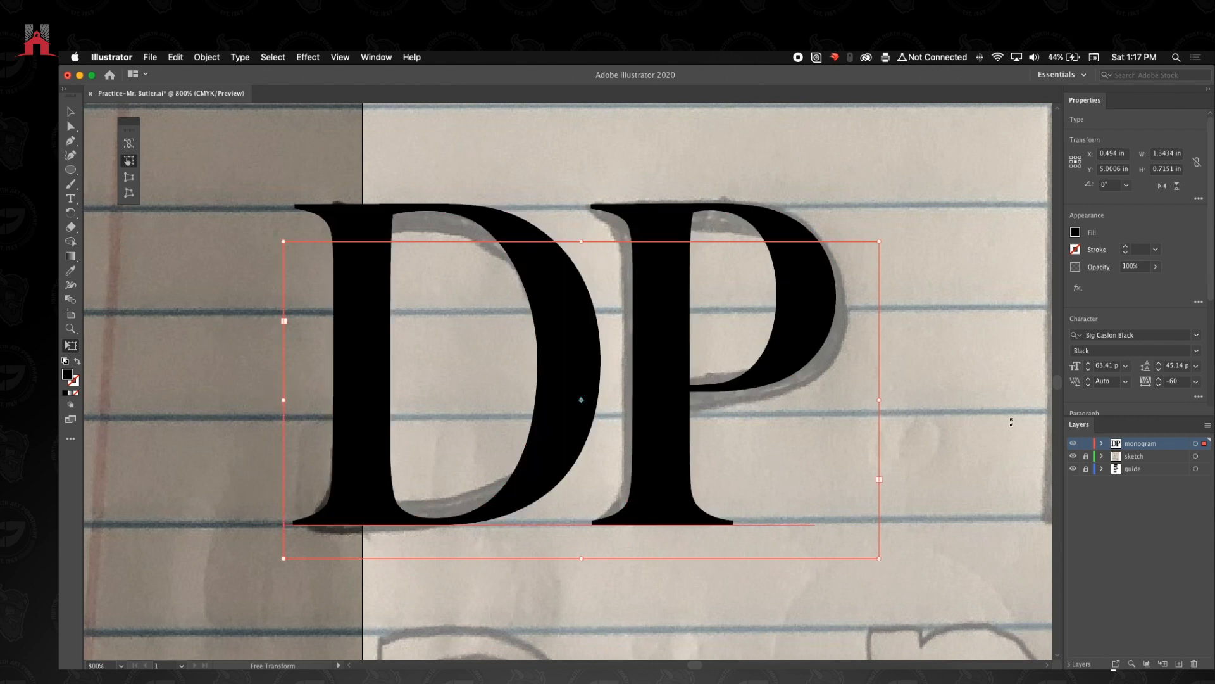
drag(879, 400, 880, 400)
click(65, 114)
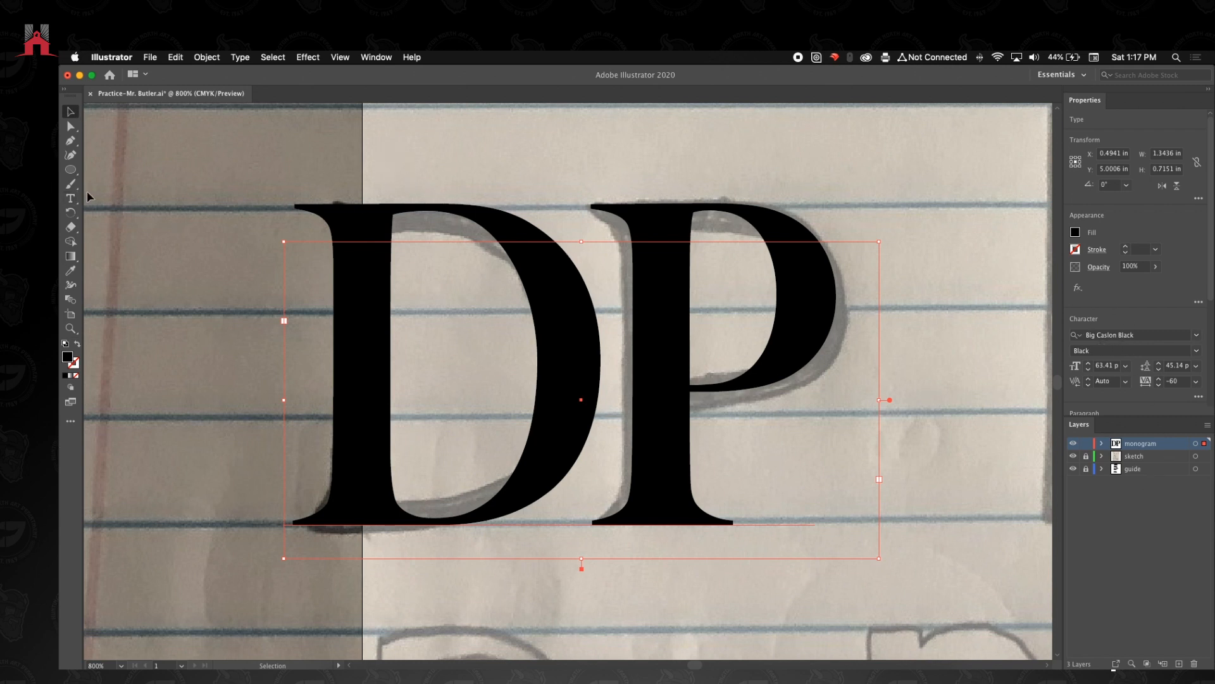
- Reposition the DP text over the sketched letters at about X 0.51 in, Y 5.00 in
click(168, 217)
drag(378, 252, 471, 264)
drag(475, 308, 392, 305)
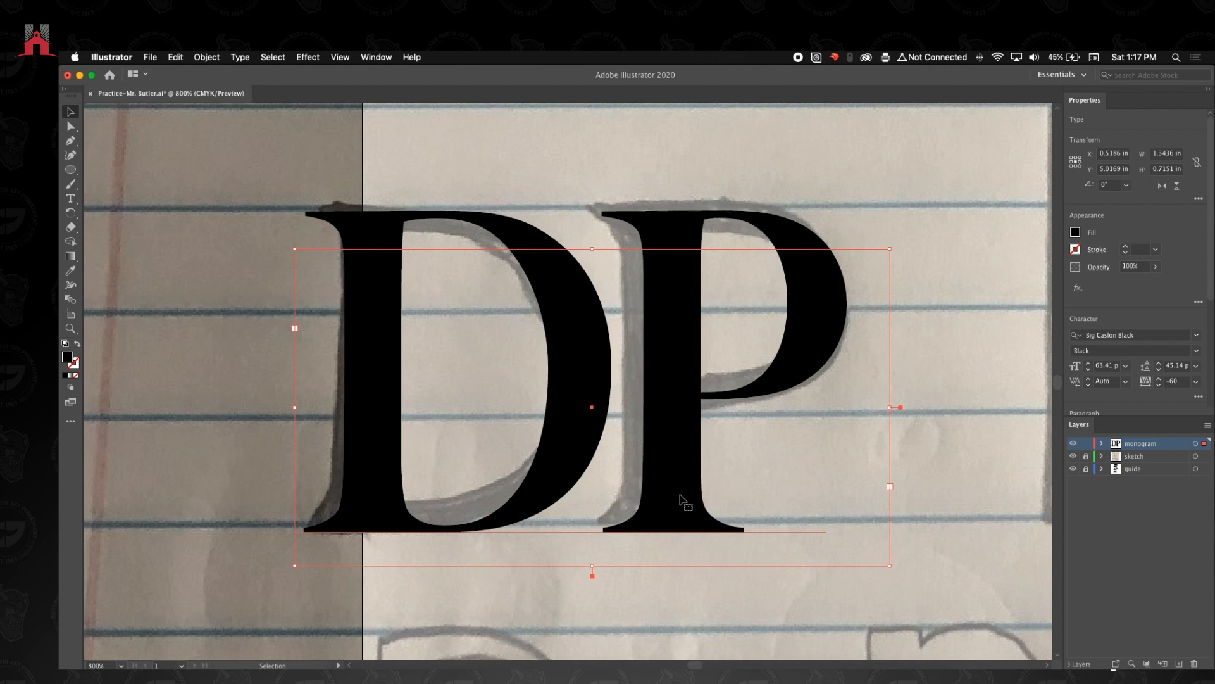
click(980, 546)
drag(692, 516, 690, 507)
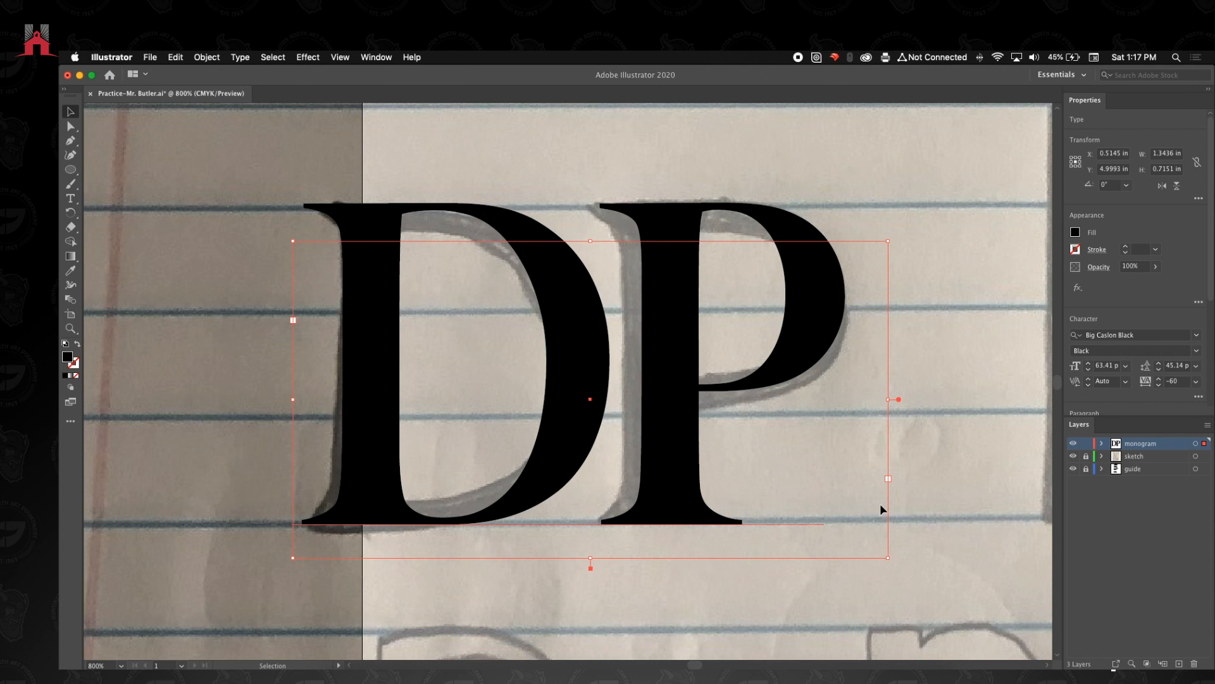
click(915, 466)
- Place a duplicate of the DP text outside the artboard, level with the original at about X -1.89 in, and deselect it
click(579, 422)
key(z)
alt+click(538, 339)
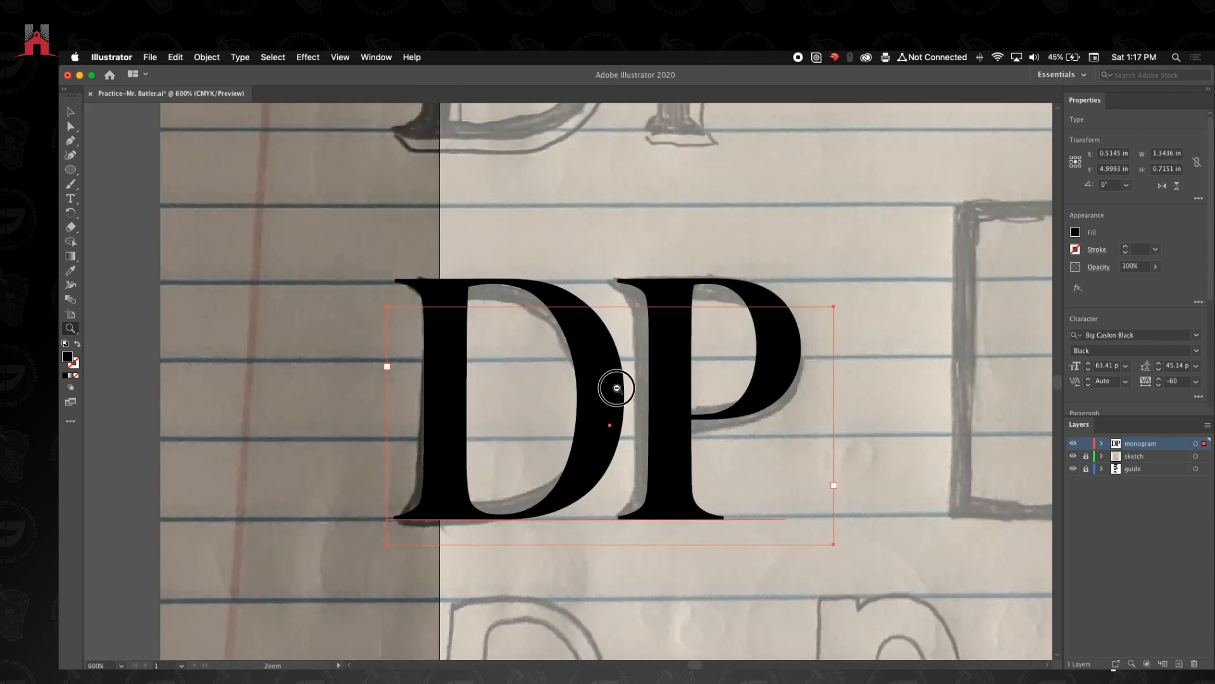
alt+click(613, 385)
click(70, 111)
drag(323, 314, 492, 352)
drag(695, 408, 747, 406)
key(super+z)
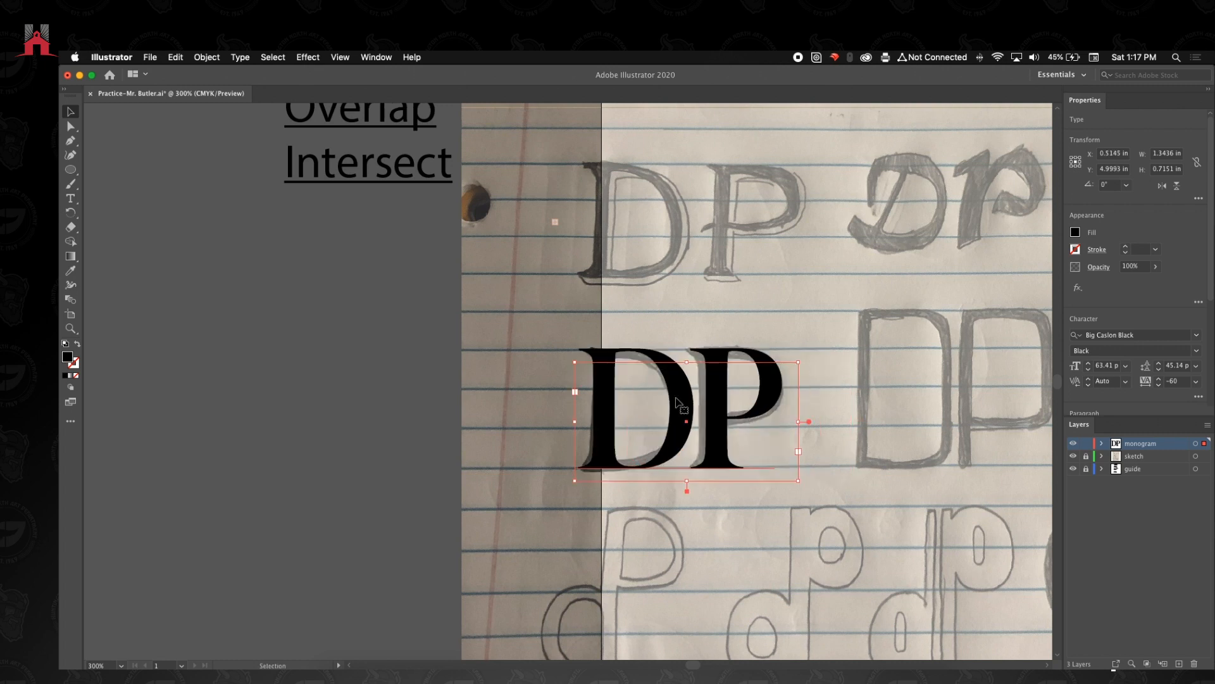
click(857, 401)
click(720, 414)
key(a)
drag(718, 404, 274, 377)
key(cmd+z)
drag(684, 402, 284, 403)
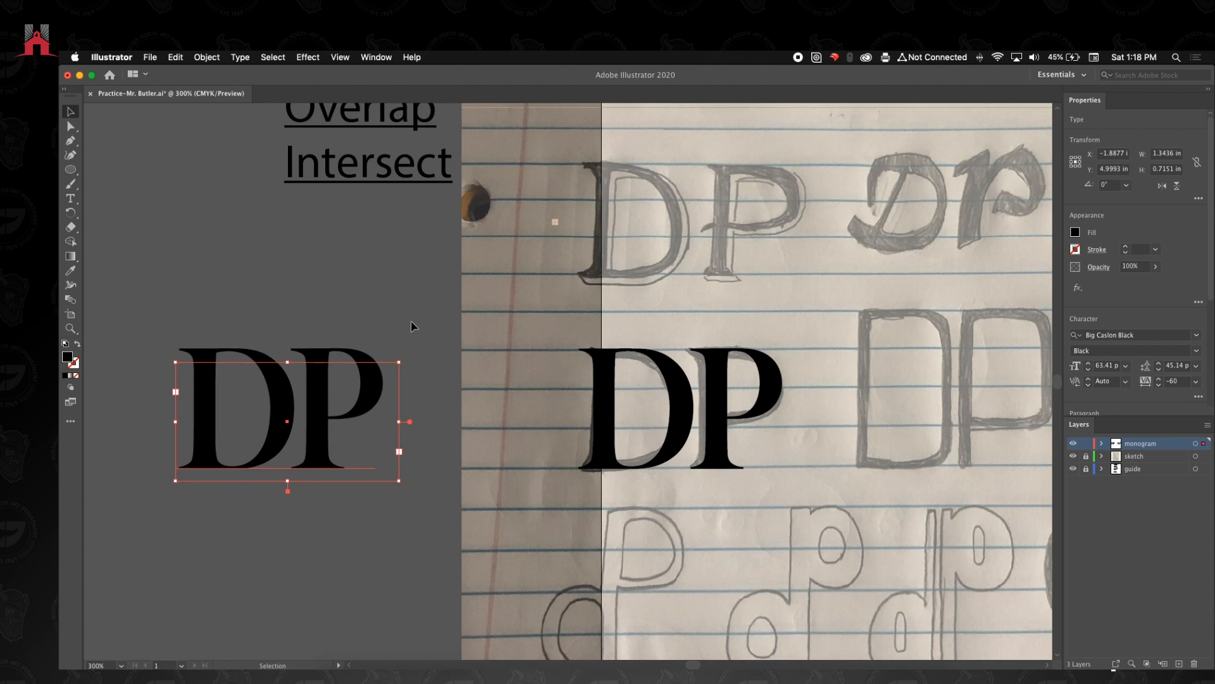
click(534, 397)
- Expand the DP text lying over the sketch into vector shapes, with Object and Fill included
key(z)
click(694, 408)
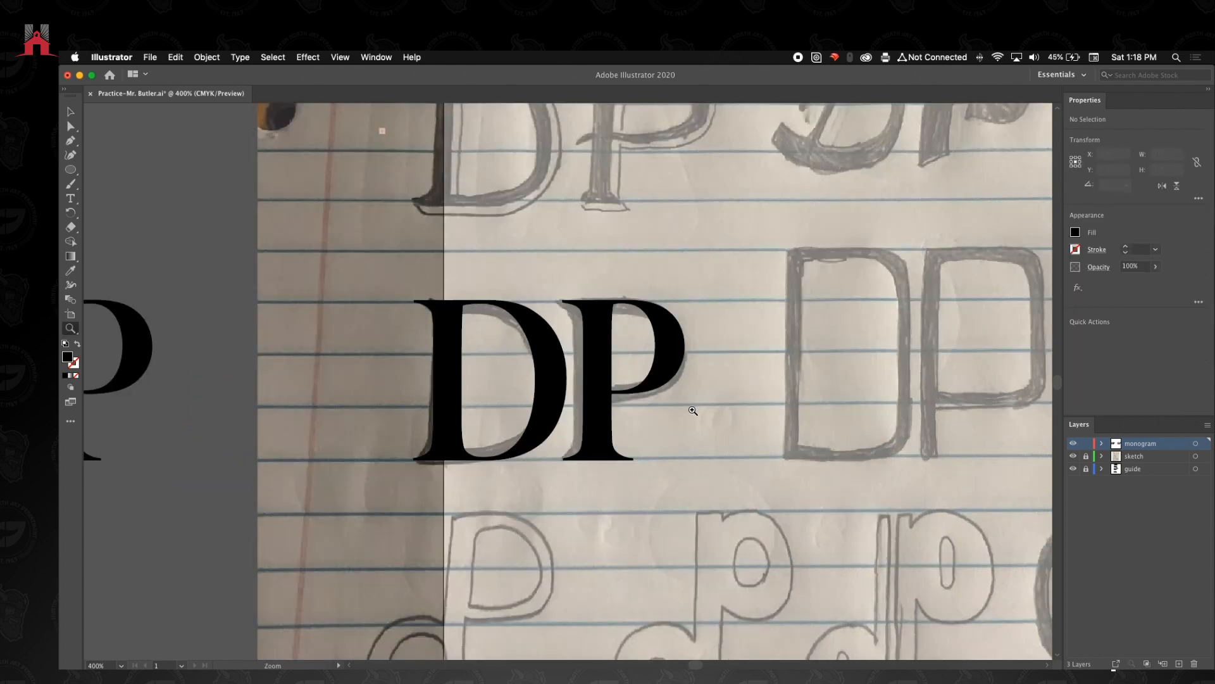
click(573, 361)
click(71, 111)
click(585, 329)
drag(590, 331, 622, 338)
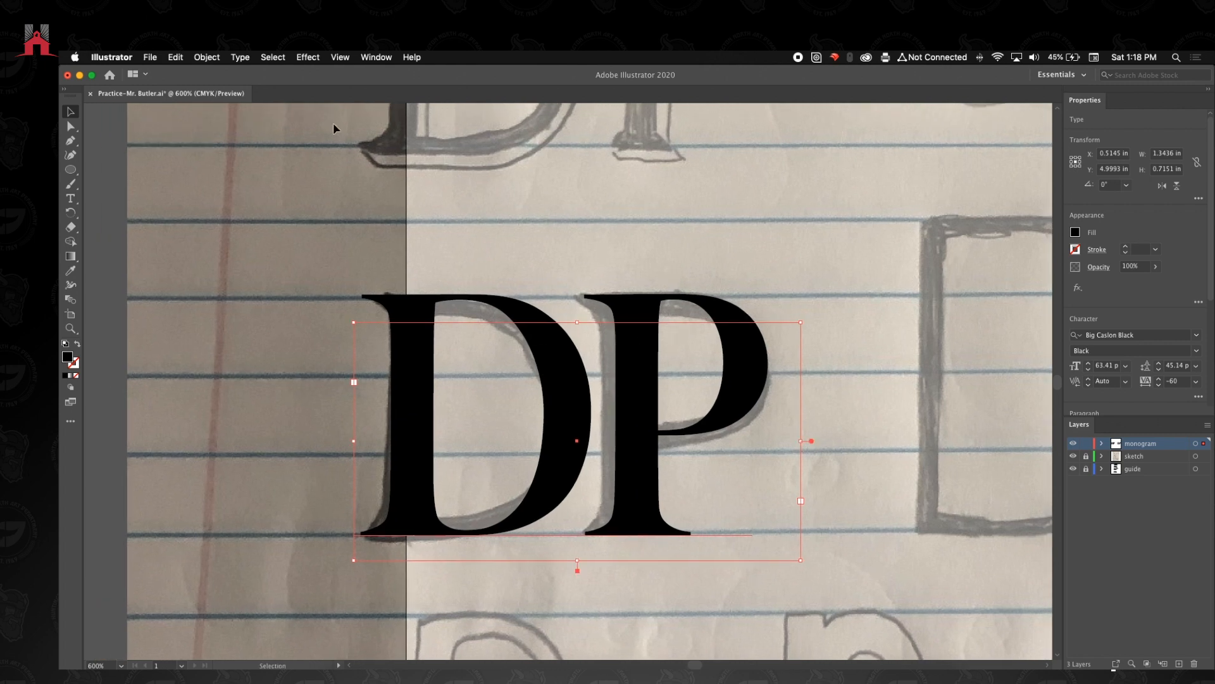
click(209, 58)
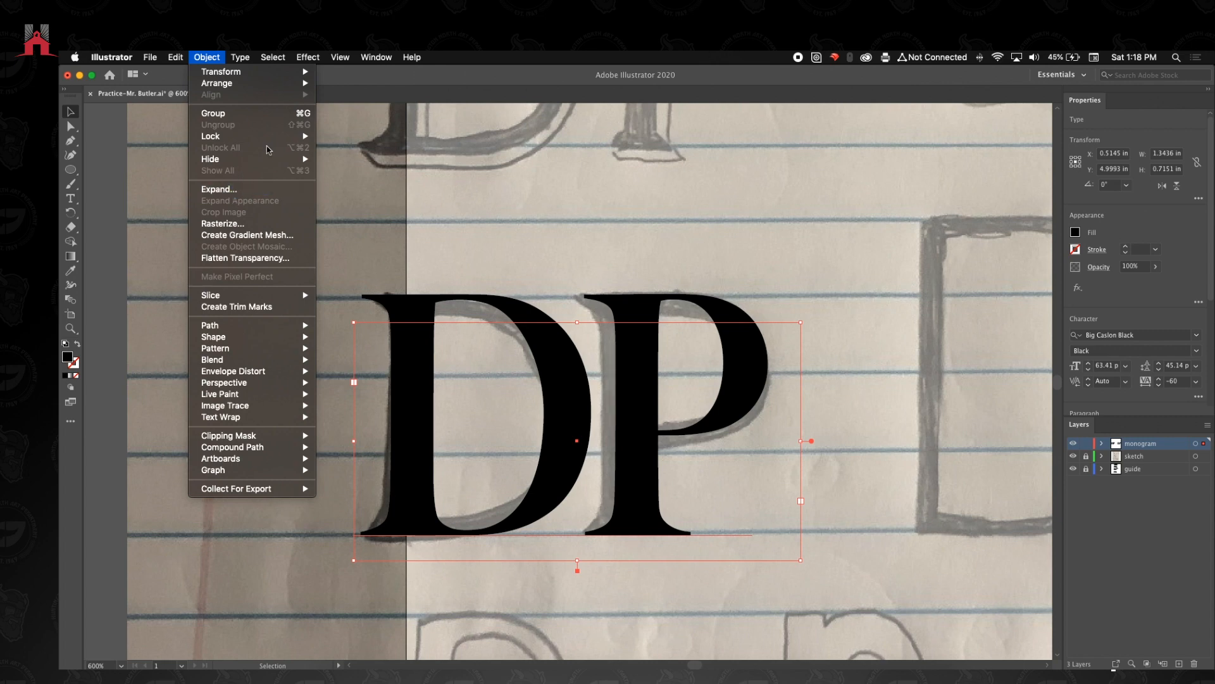
click(204, 190)
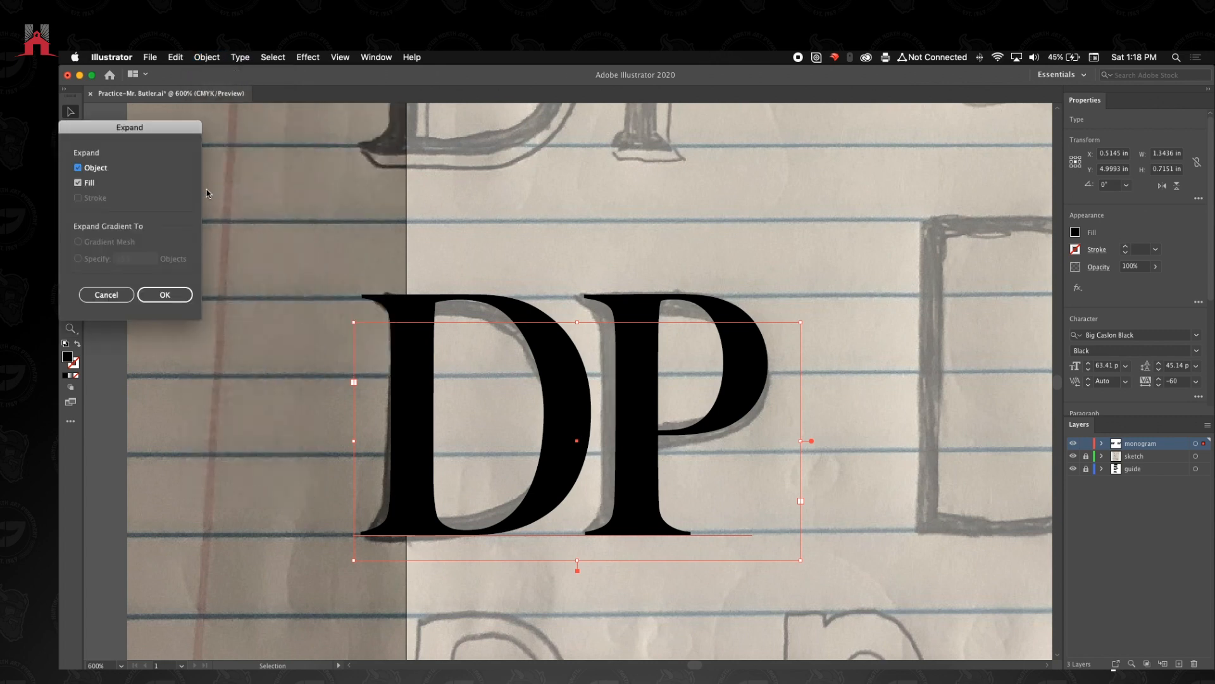
drag(166, 128, 927, 221)
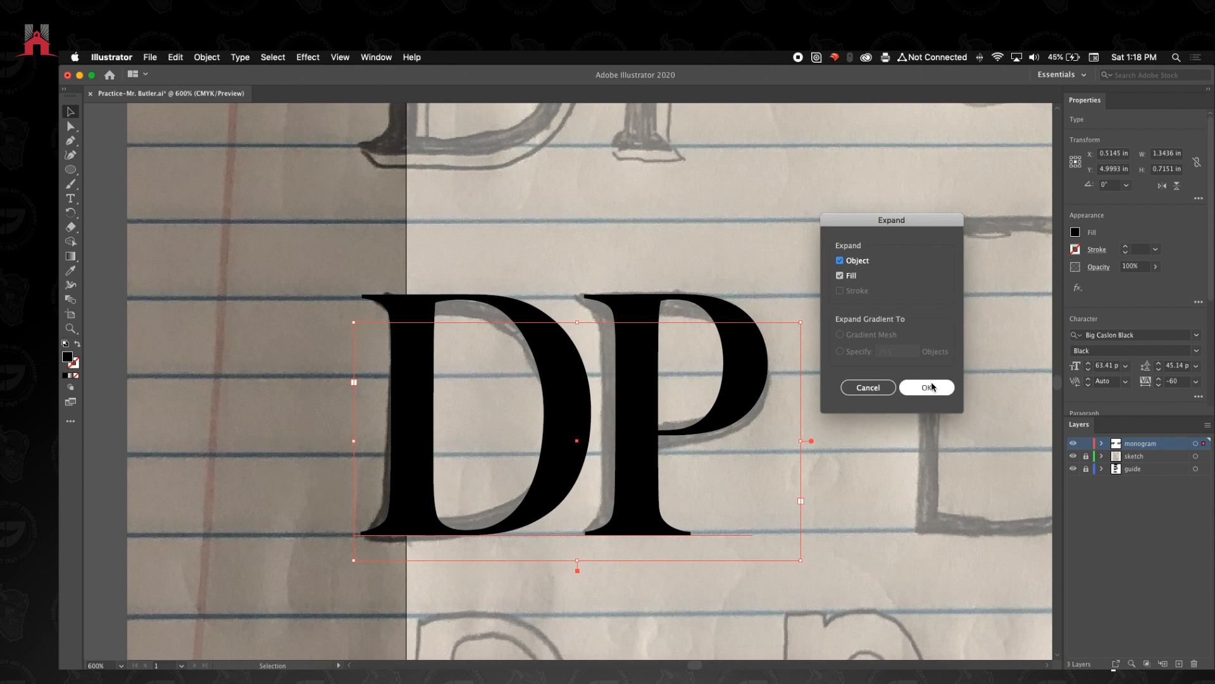
drag(864, 223, 876, 263)
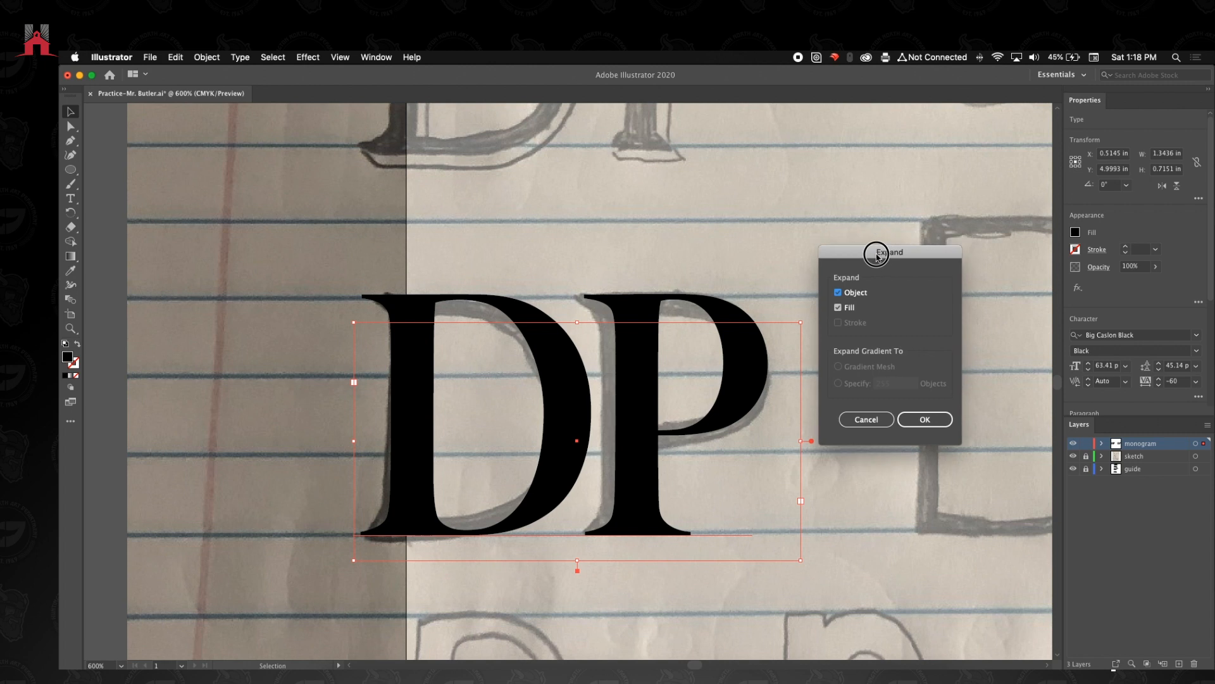
click(916, 423)
drag(767, 414, 771, 415)
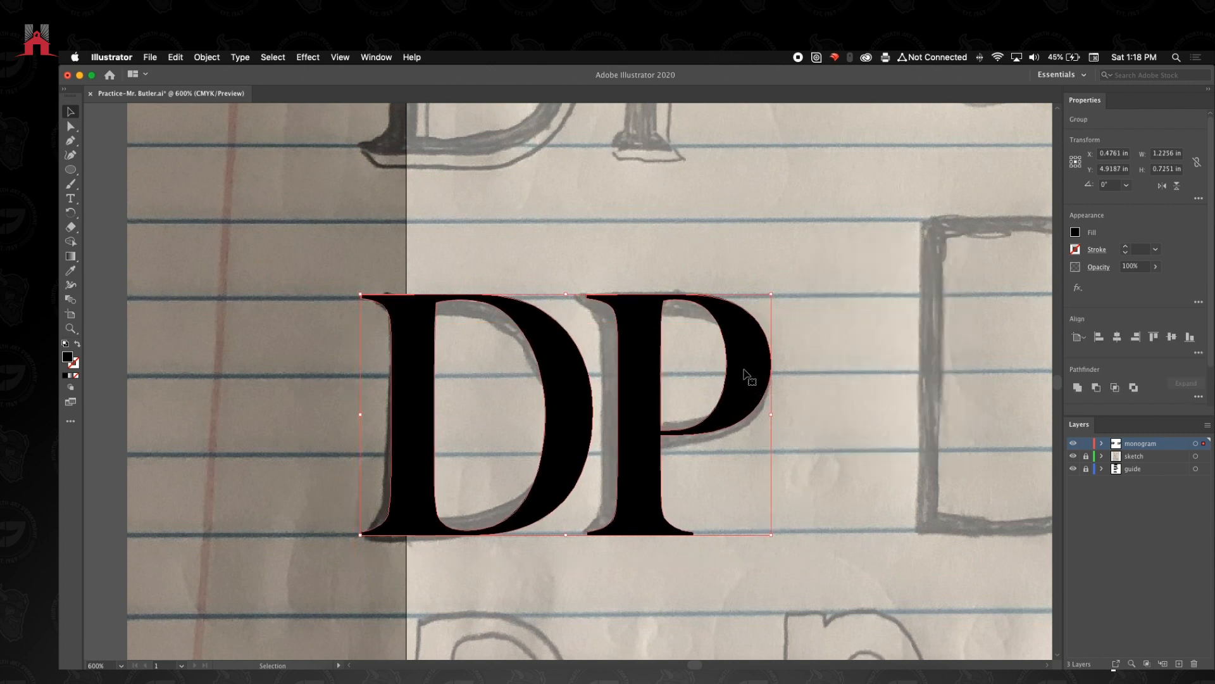
drag(759, 369, 779, 369)
double_click(777, 384)
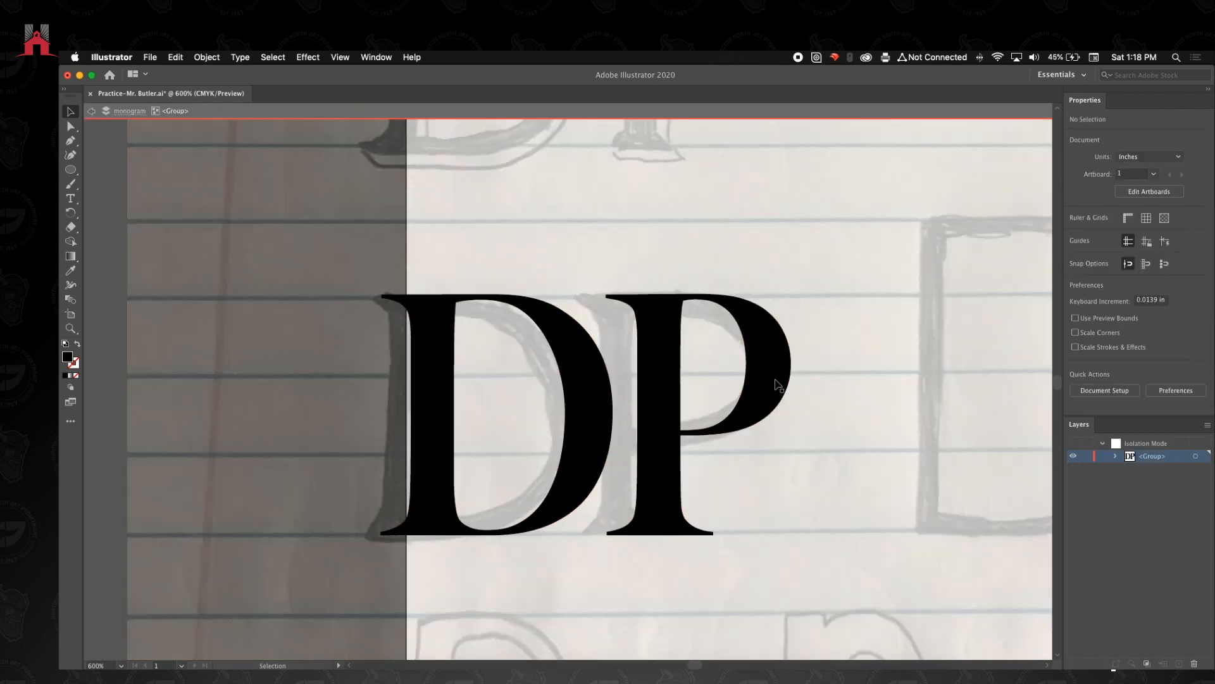
click(91, 111)
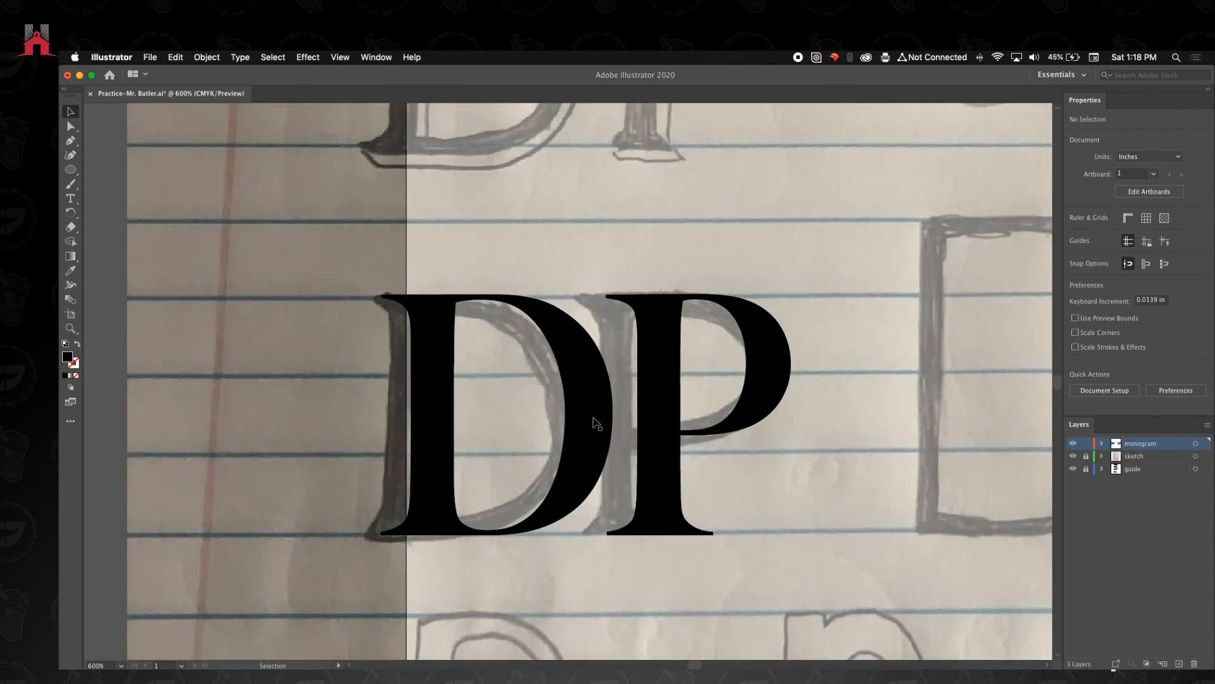
- Move the expanded DP group back over the sketched letters to about X 0.46 in, Y 4.91 in
click(651, 415)
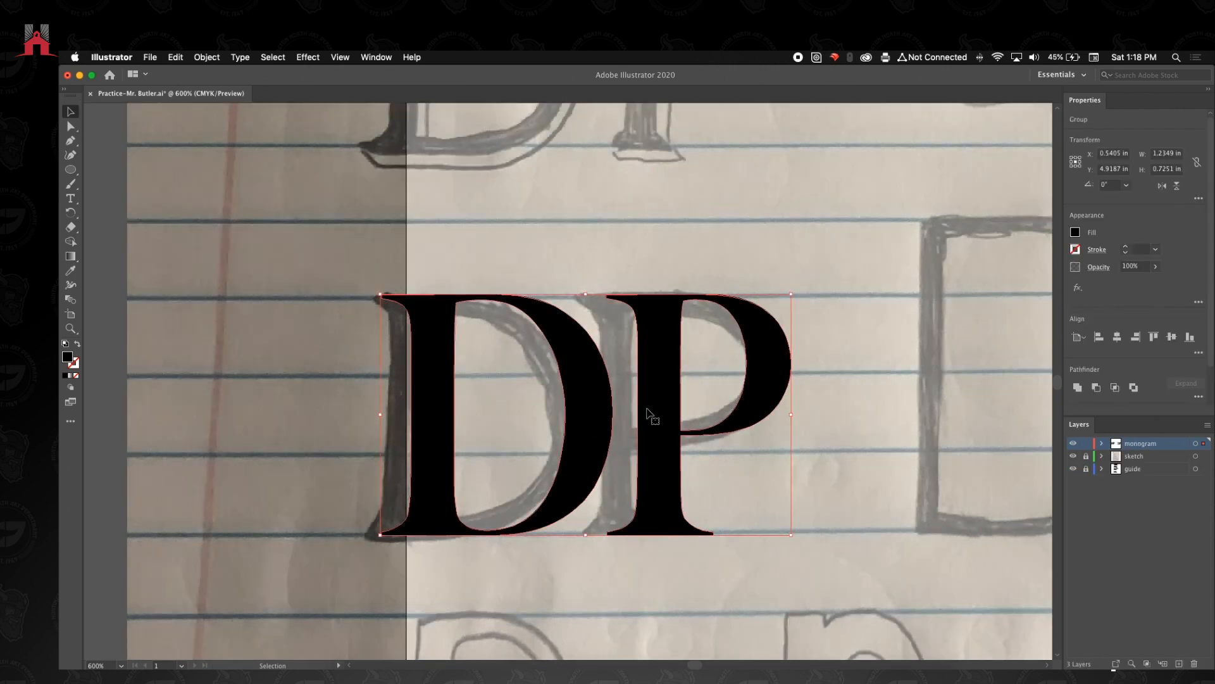
drag(681, 404, 660, 404)
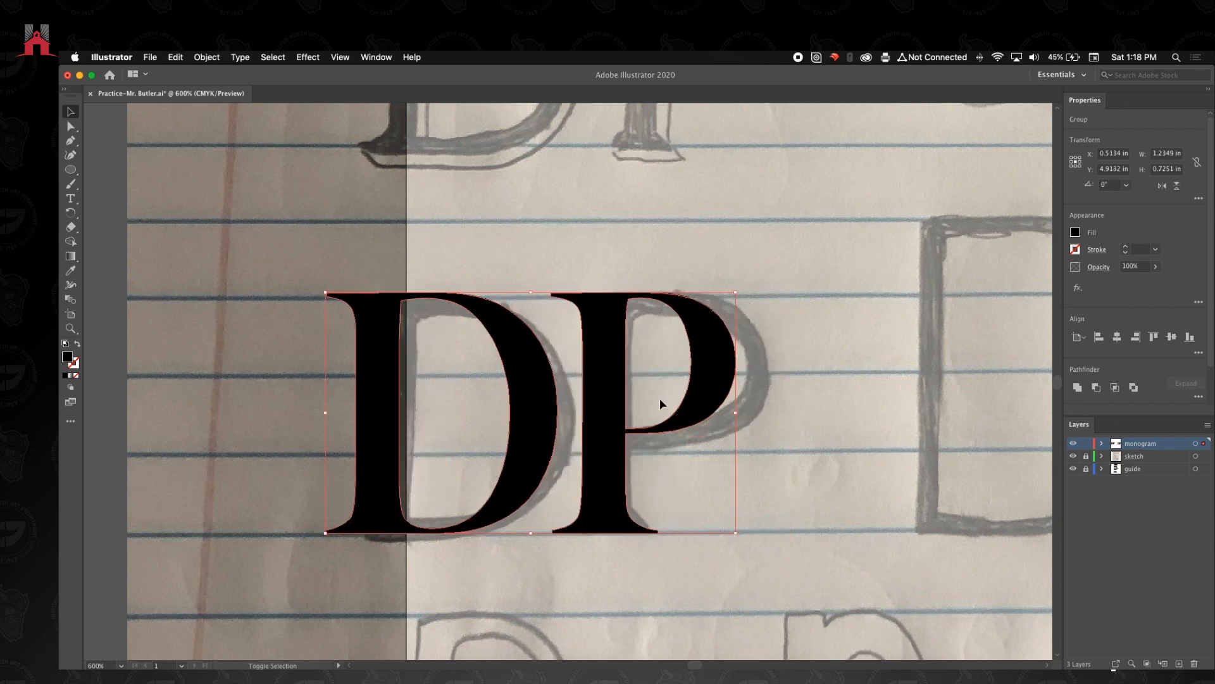
key(Right)
key(Right)
key(Right)
key(Right)
key(Right)
key(Right)
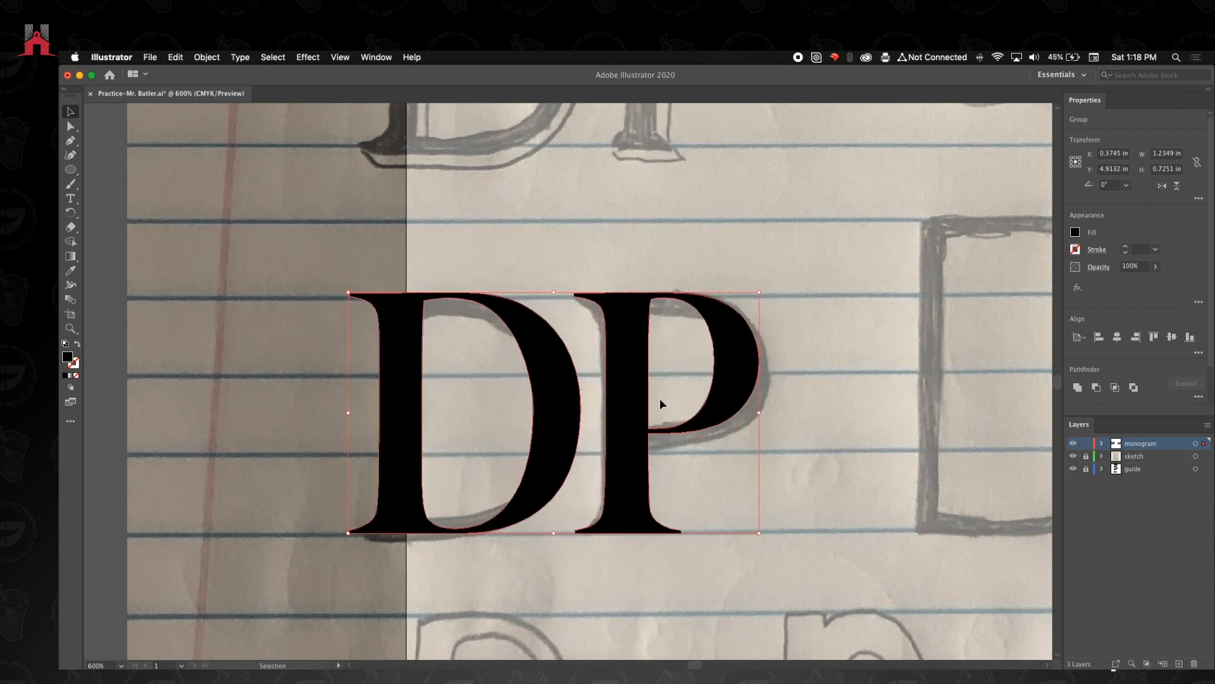
- Examine the expanded letters' anchor points, upper serifs and curves up close against the sketch beneath
key(z)
click(468, 337)
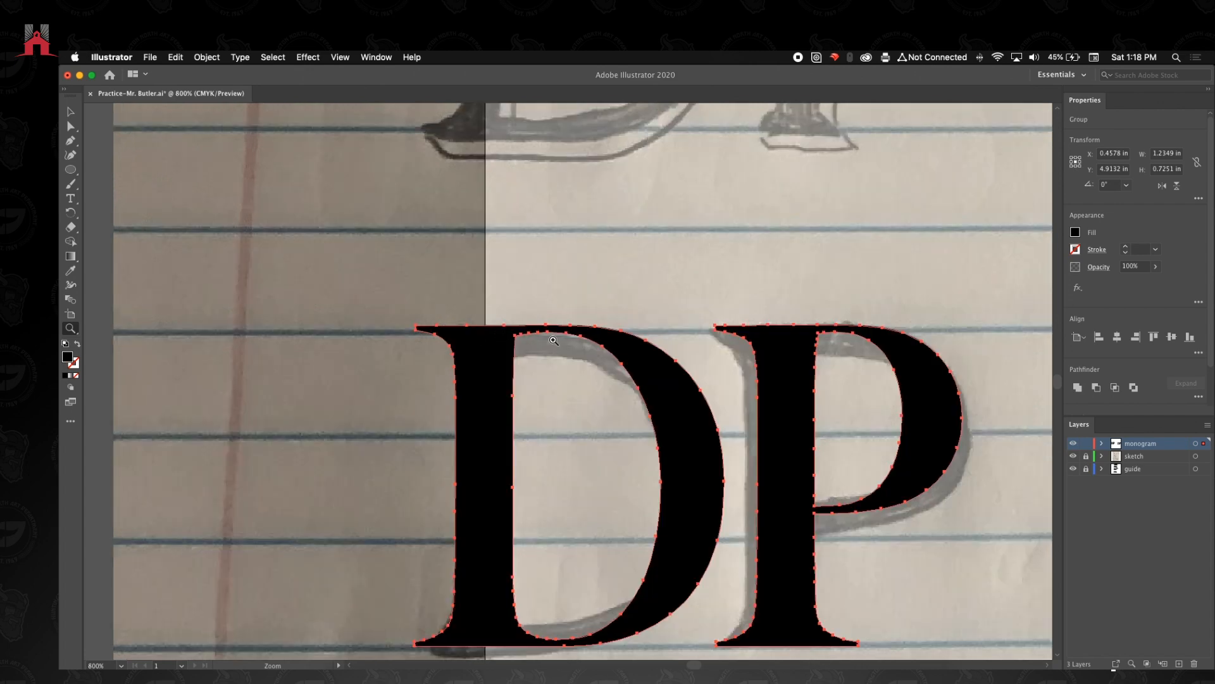
click(556, 343)
click(557, 347)
click(659, 432)
mouse_move(1014, 318)
mouse_down()
mouse_move(808, 279)
mouse_move(491, 272)
mouse_move(355, 245)
mouse_move(556, 188)
mouse_move(610, 217)
mouse_move(545, 251)
mouse_up()
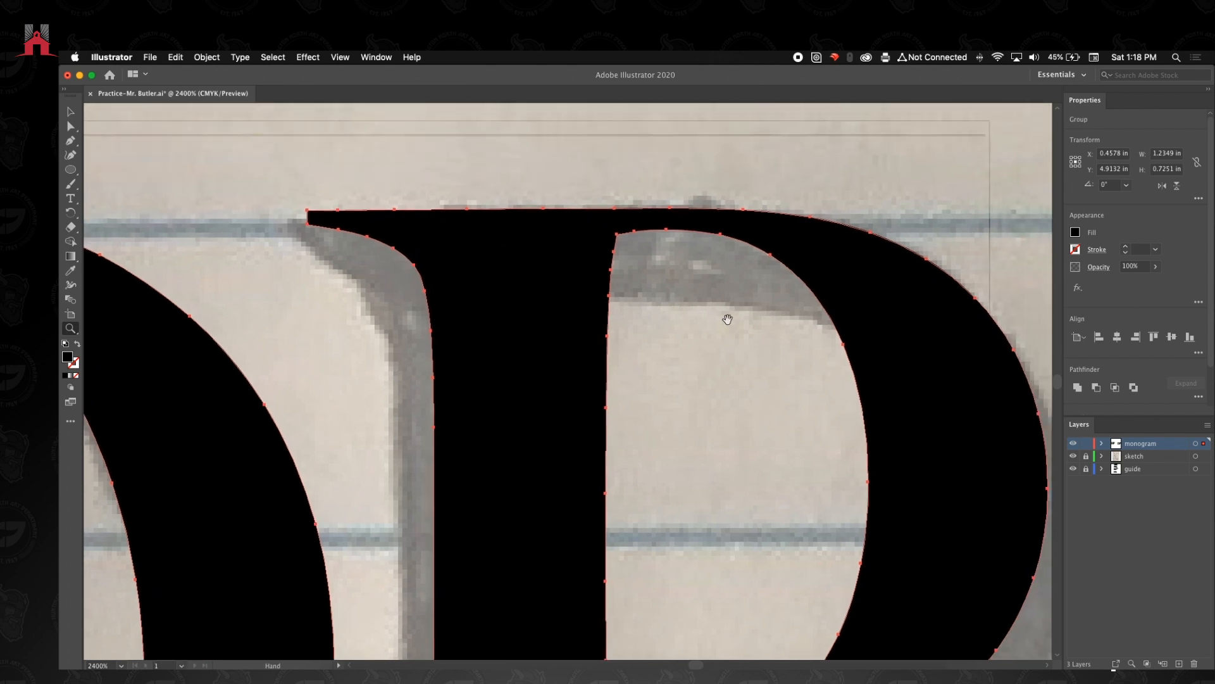
click(71, 111)
drag(285, 168, 520, 165)
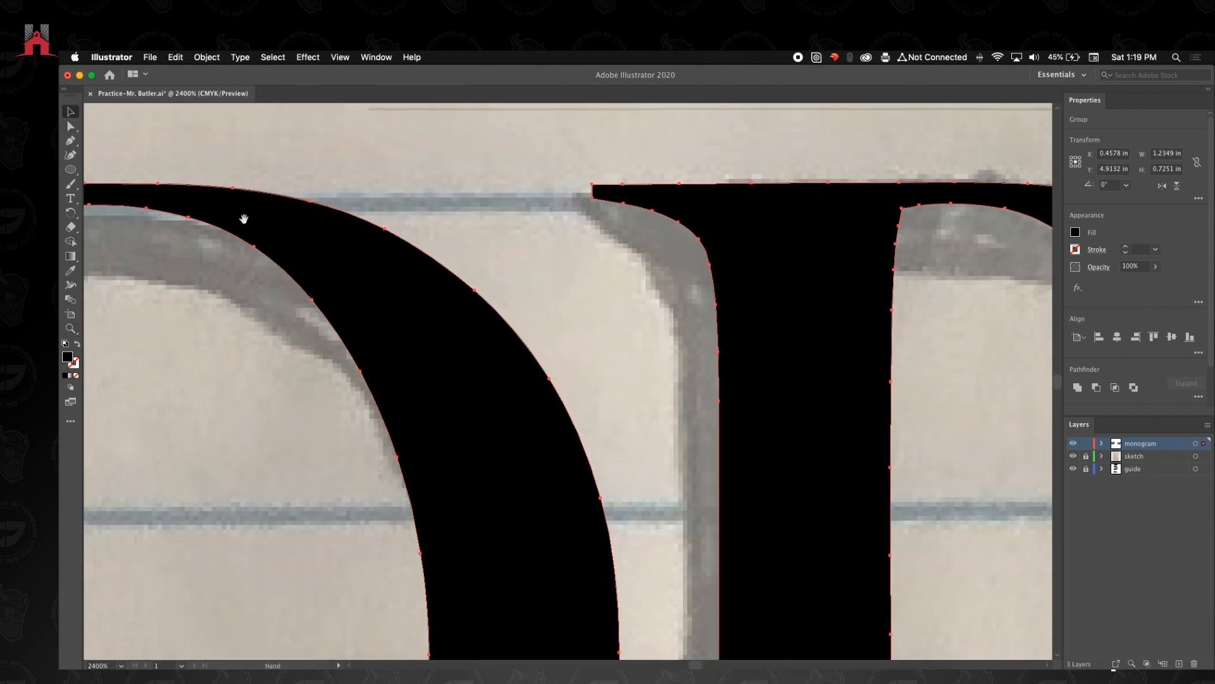
drag(244, 218, 469, 237)
drag(215, 233, 477, 257)
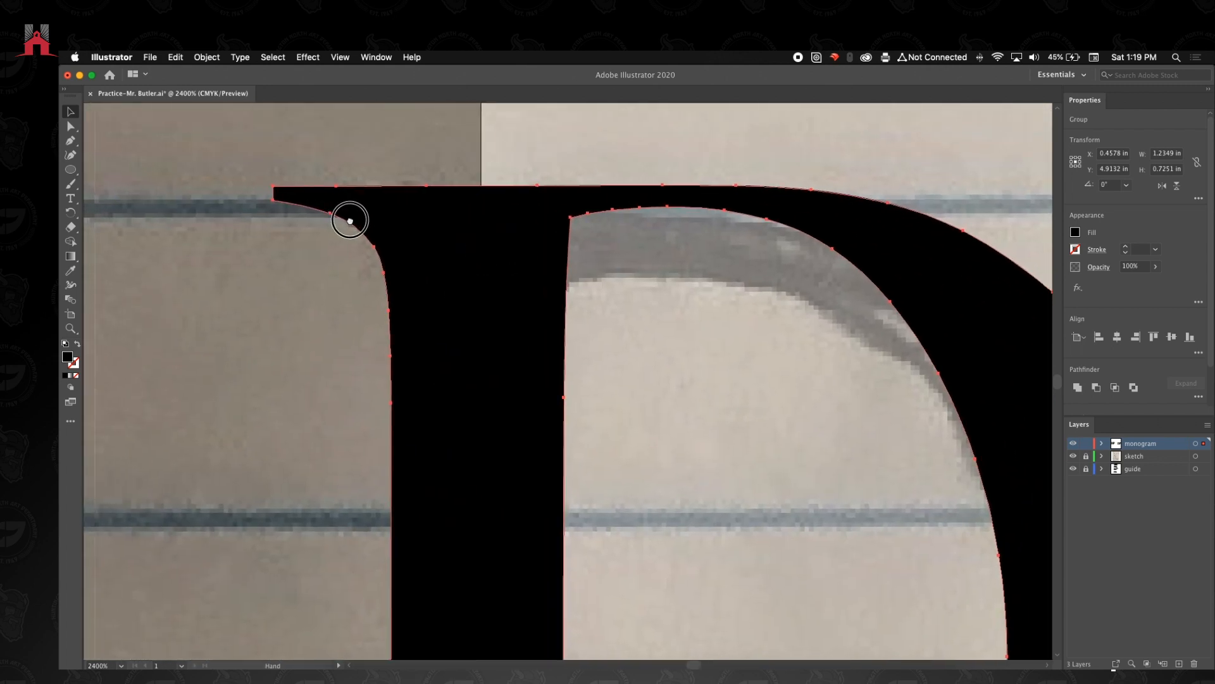
drag(349, 219, 396, 231)
drag(448, 298, 223, 261)
drag(898, 333, 577, 355)
mouse_move(759, 317)
mouse_down()
mouse_move(670, 331)
mouse_move(870, 307)
mouse_move(773, 336)
mouse_up()
- Unlock the guide layer and move it above the monogram layer to the top of the stack
key(z)
alt+click(608, 252)
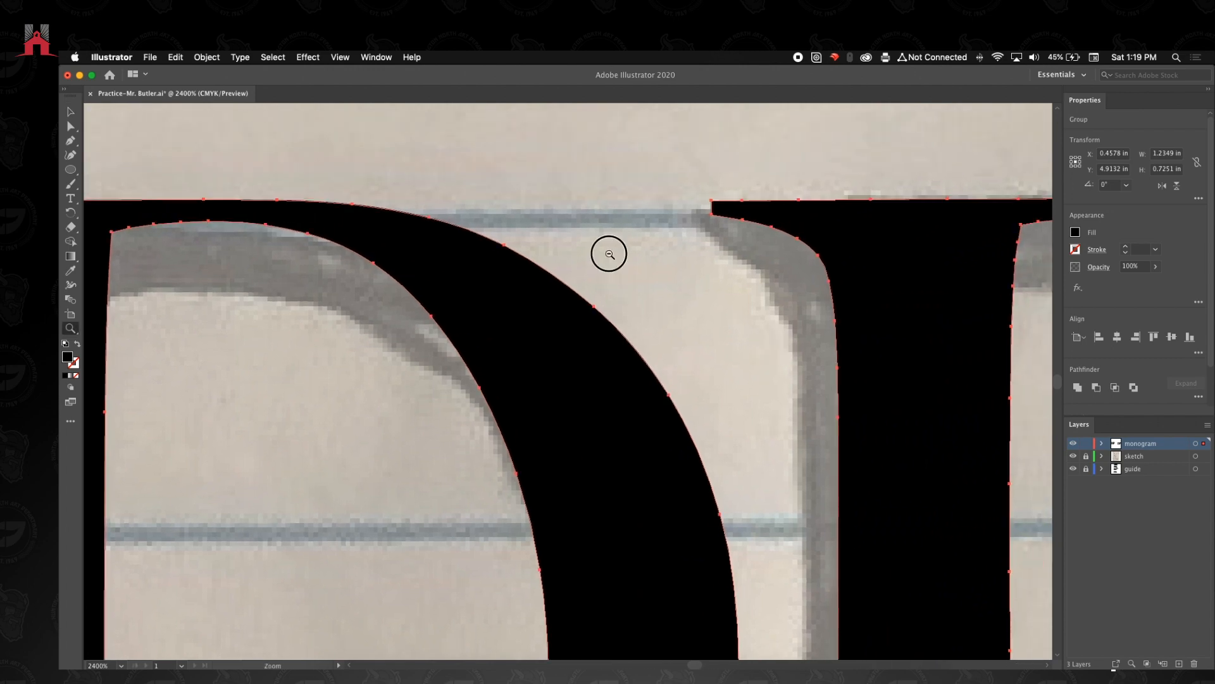
alt+click(616, 300)
alt+click(555, 363)
alt+click(555, 363)
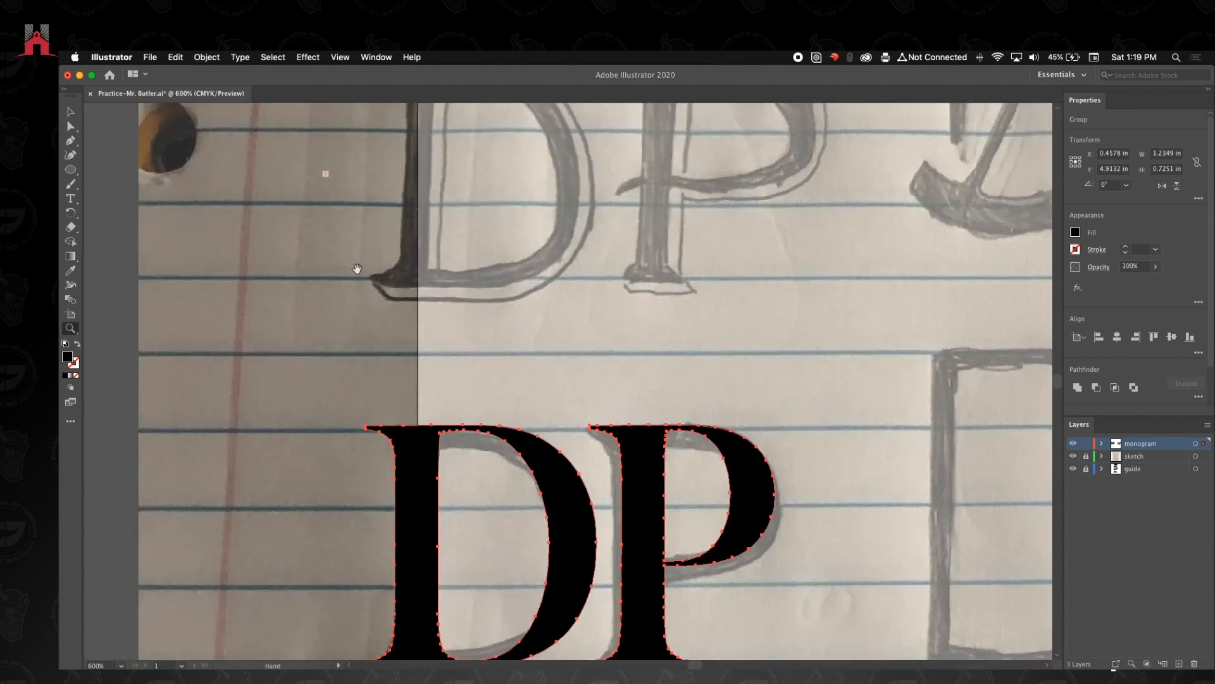
alt+click(380, 266)
alt+click(474, 354)
alt+click(487, 359)
mouse_move(661, 336)
mouse_down()
mouse_move(617, 416)
mouse_move(511, 398)
mouse_up()
click(74, 114)
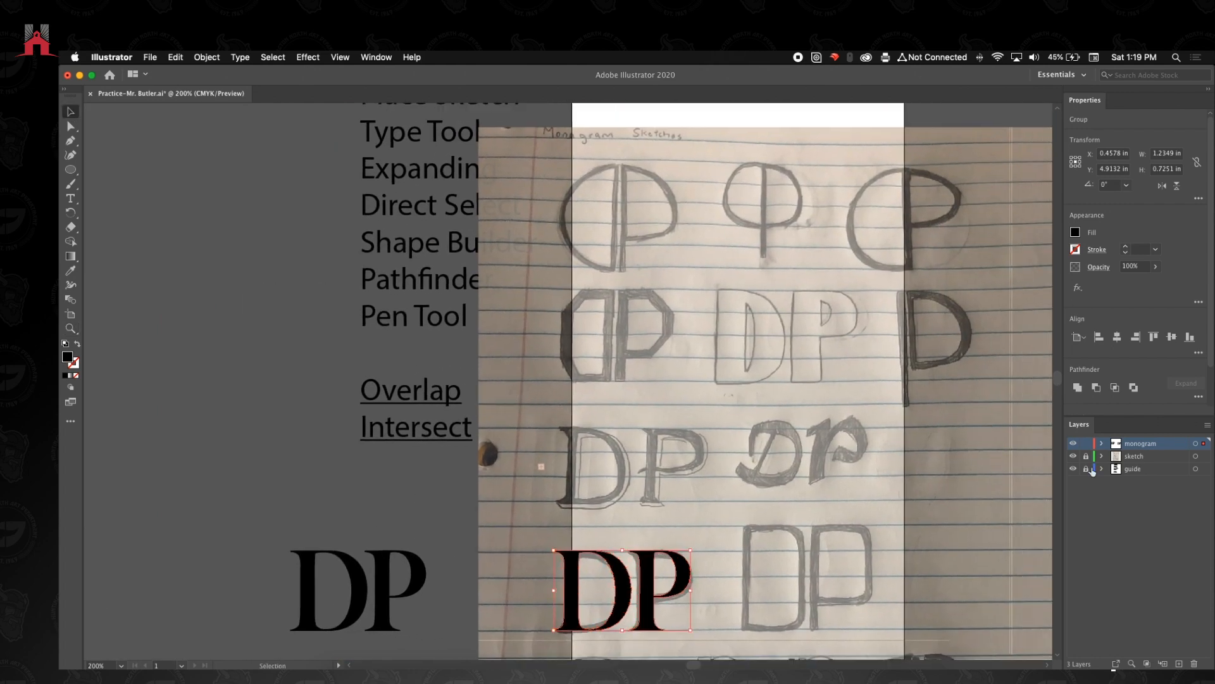
drag(1153, 474, 1142, 437)
- Shift the guide text clear of the sketch to about X -1.65 in and lock the guide layer
drag(462, 247, 400, 247)
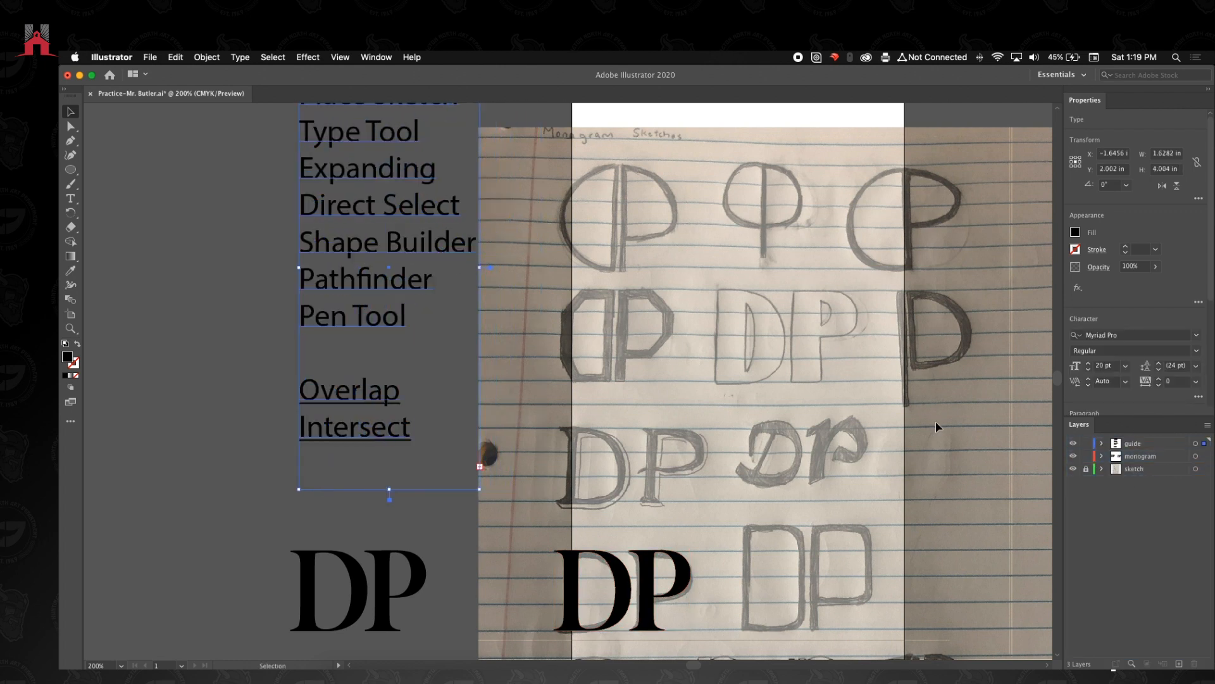
click(1086, 444)
- Select the expanded DP group over the sketch and reveal its anchor points around the D's upper-left serif
key(z)
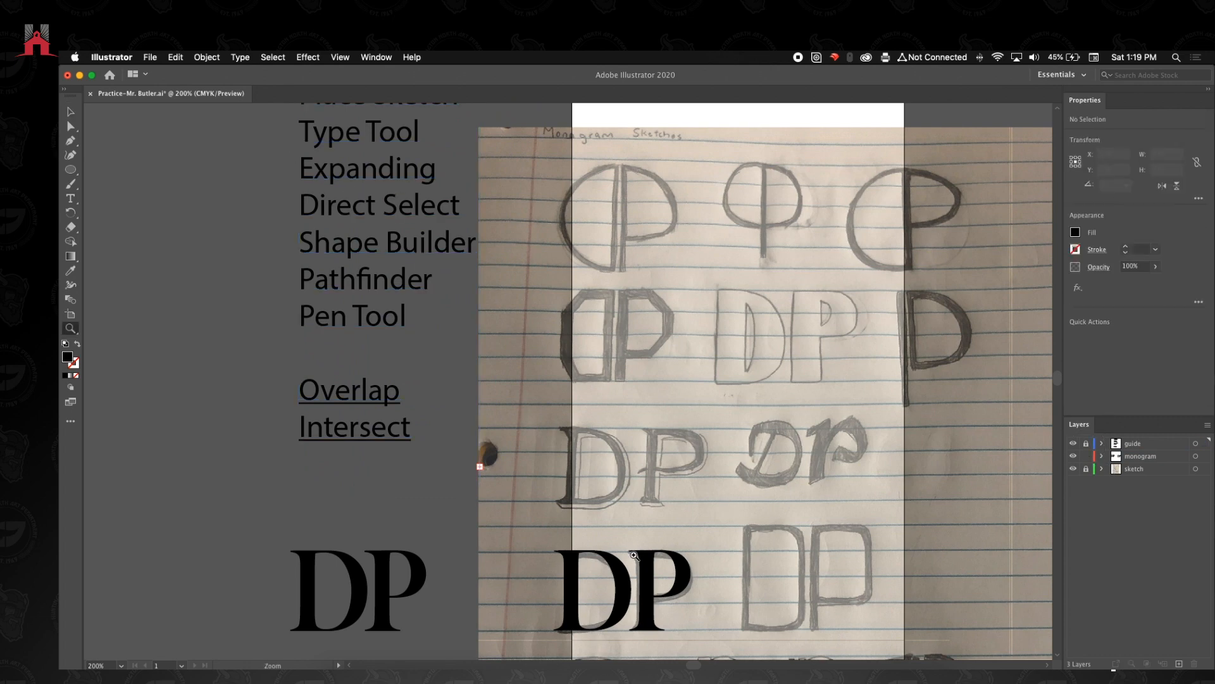
click(643, 573)
click(566, 419)
click(560, 382)
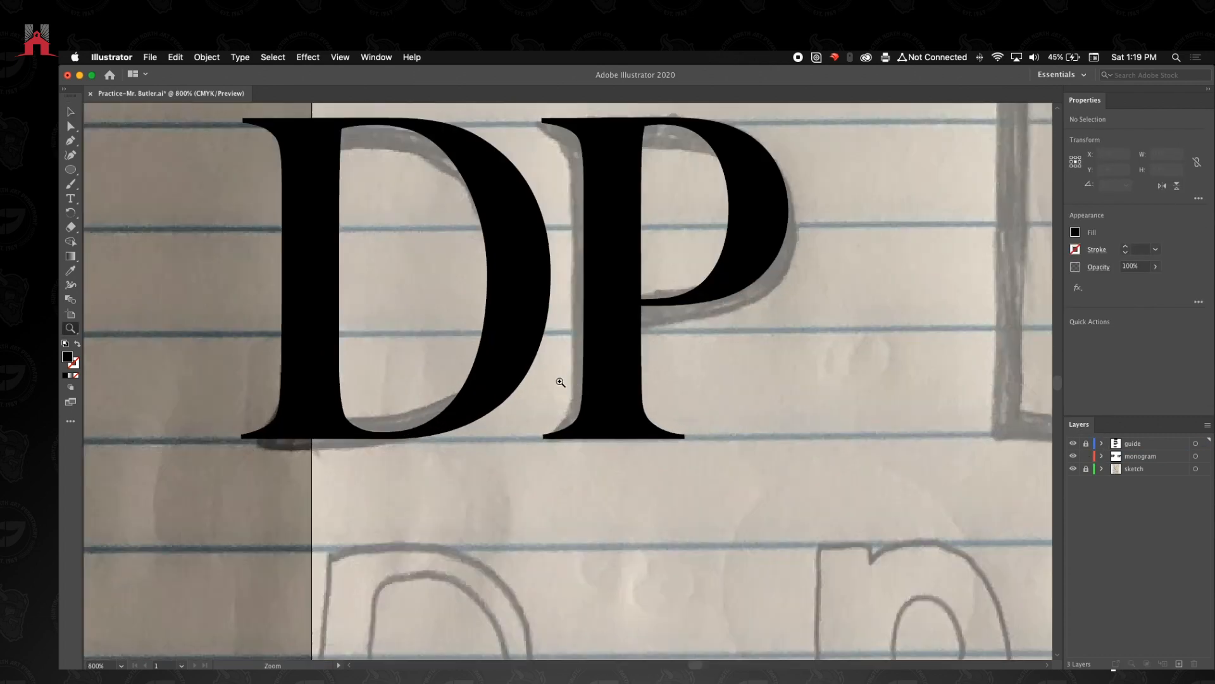
scroll(333, 360, up, 5)
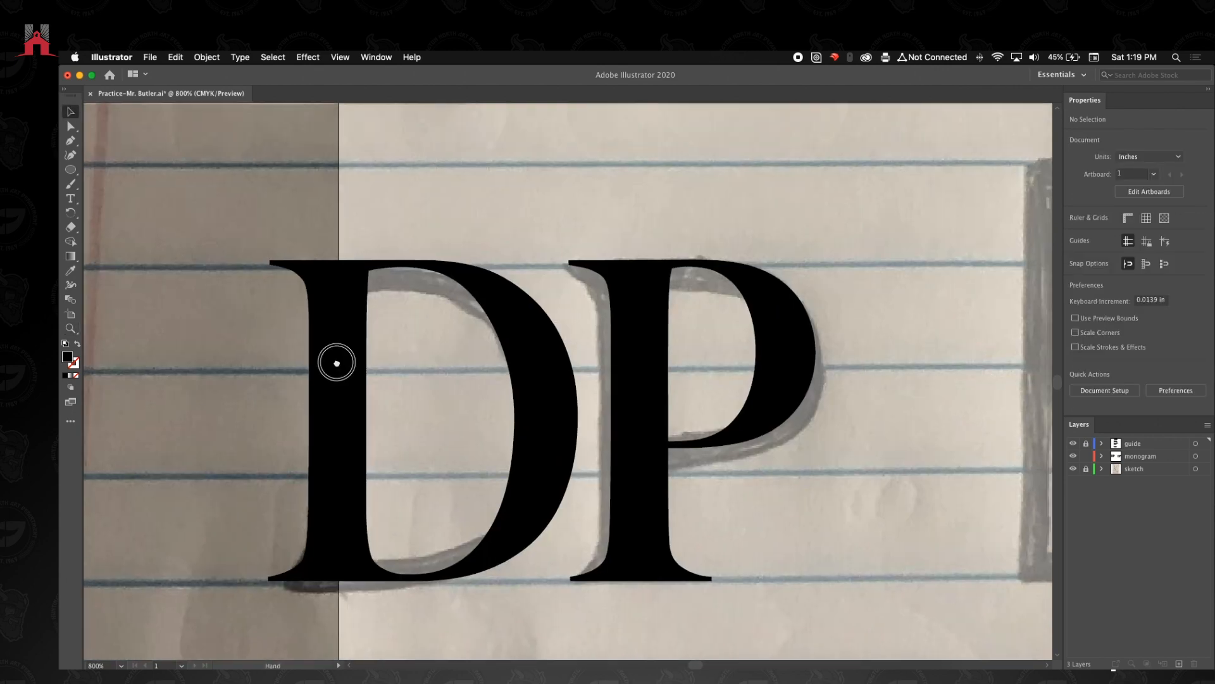
click(427, 323)
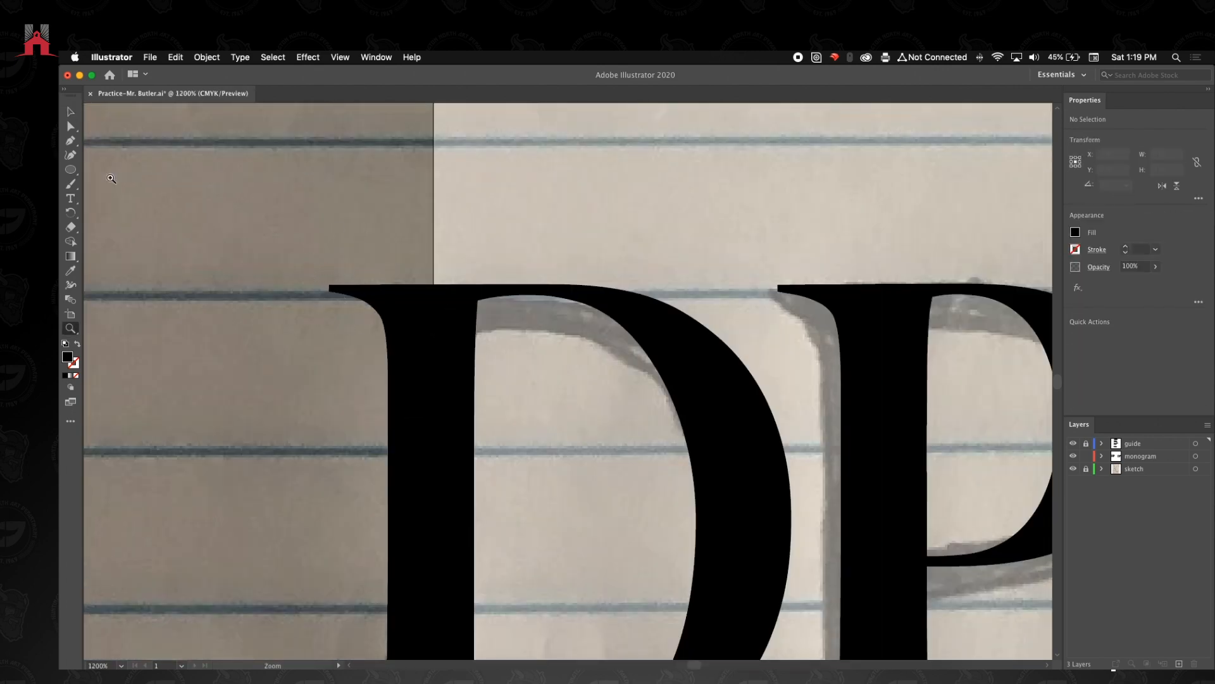
click(70, 112)
click(394, 300)
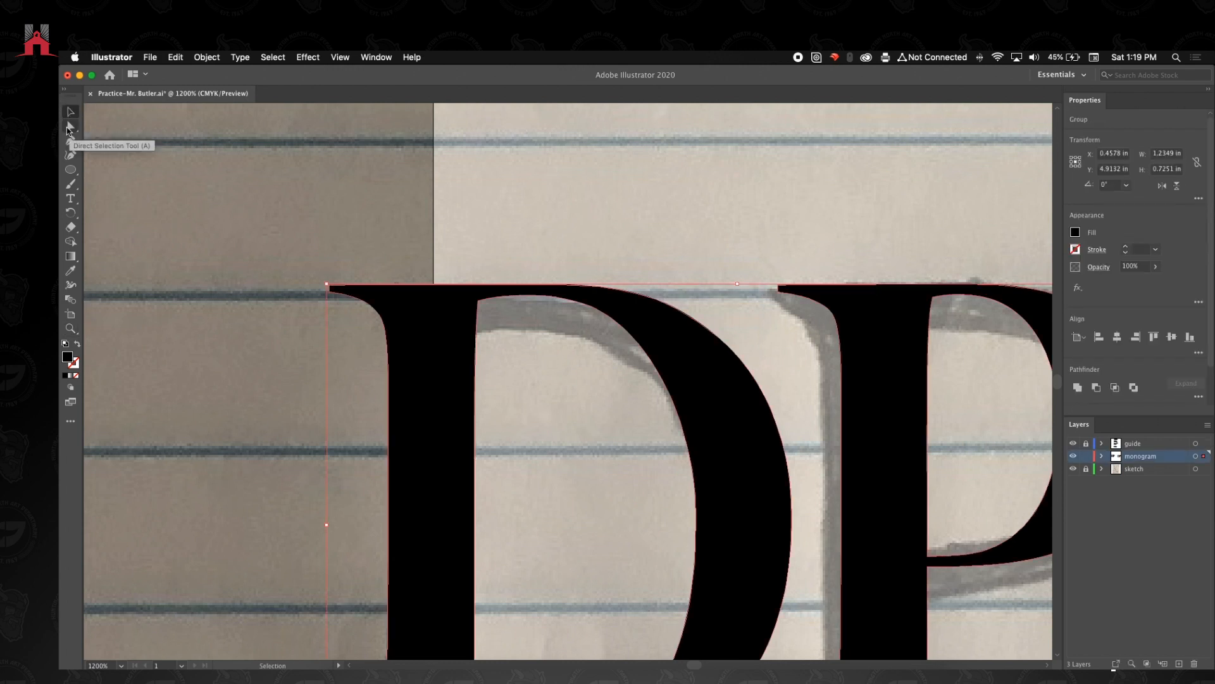
click(71, 128)
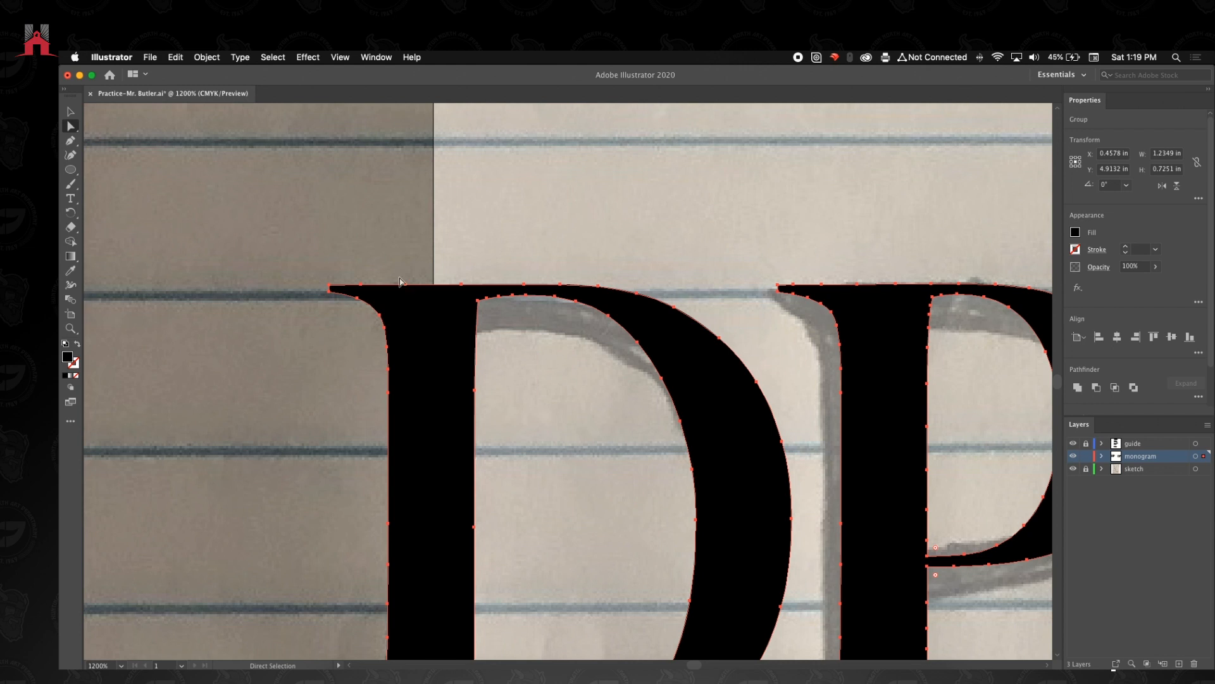
- Inspect the individual anchor points at the tip of the D's upper-left serif up close
click(318, 274)
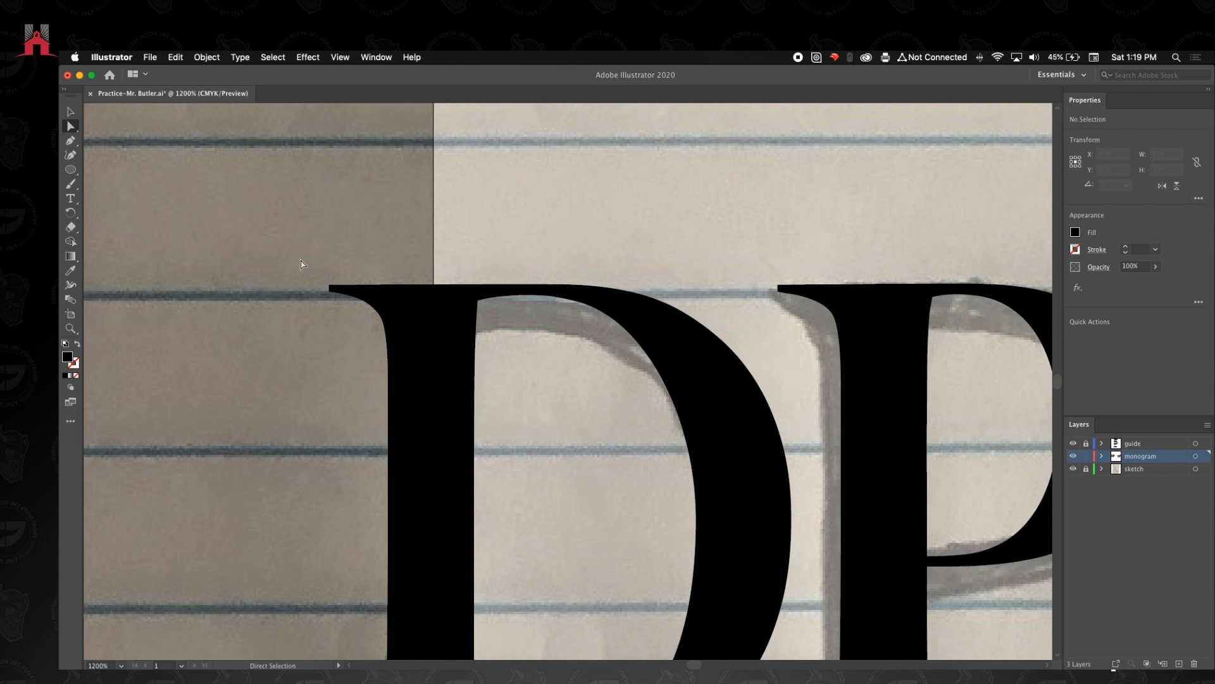
click(328, 288)
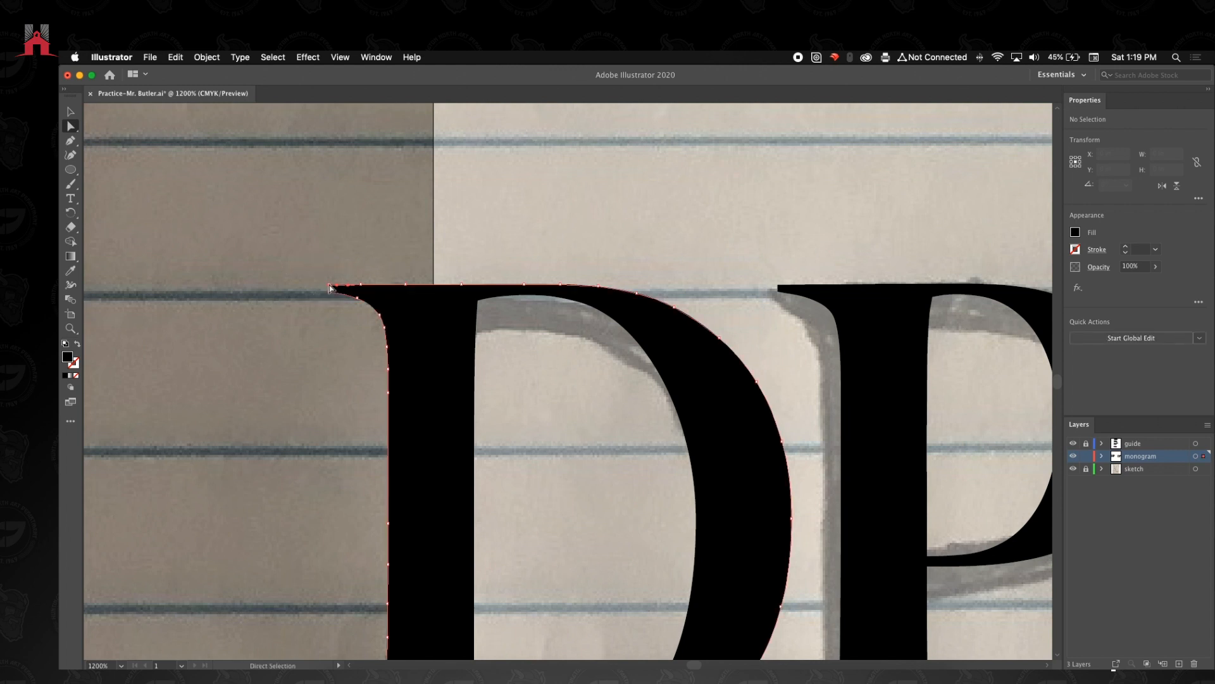
click(362, 289)
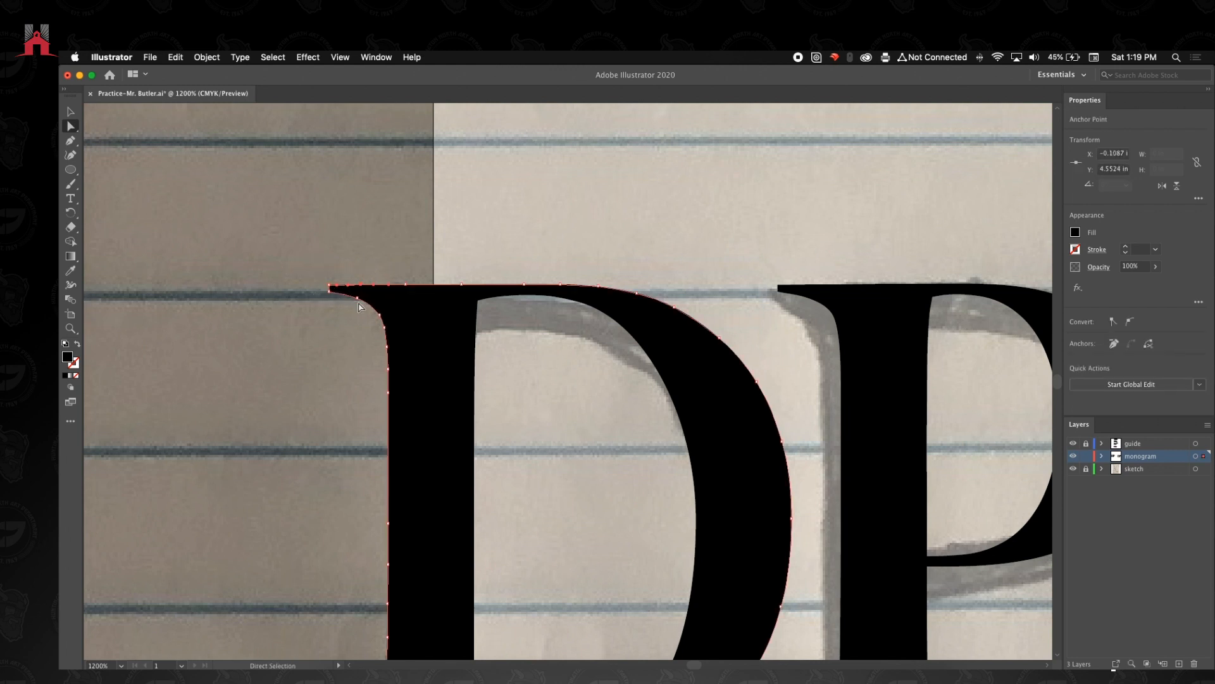
click(352, 294)
key(z)
click(348, 308)
click(611, 399)
click(601, 366)
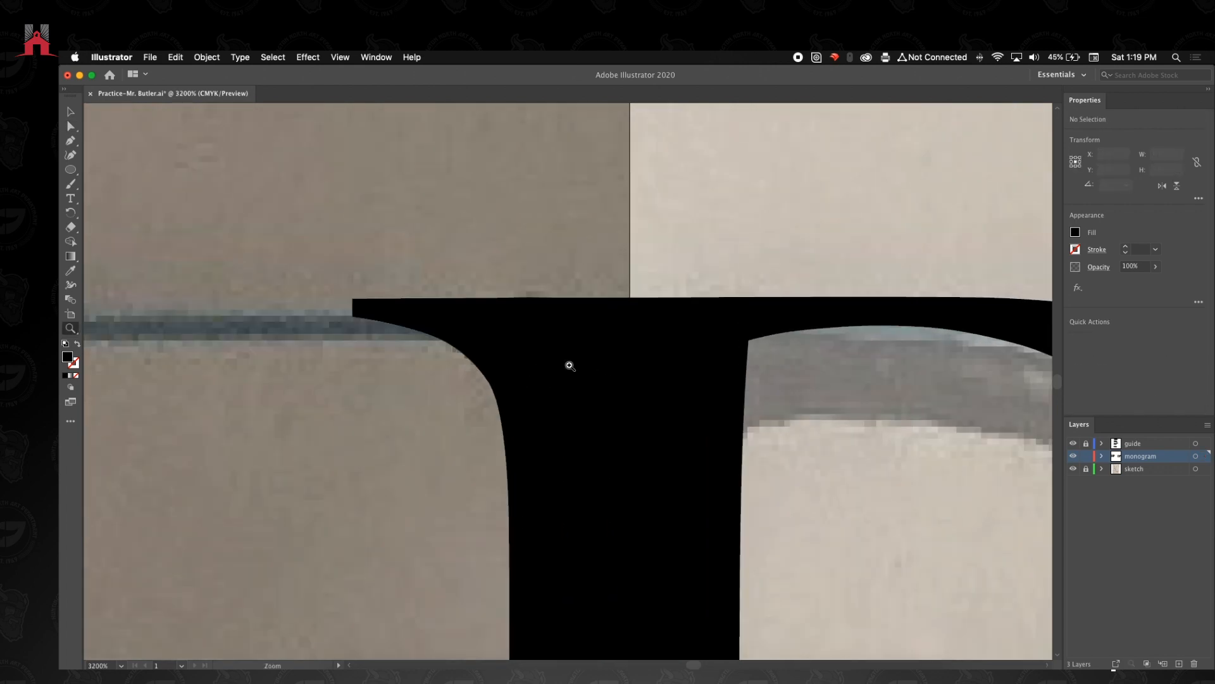
click(76, 129)
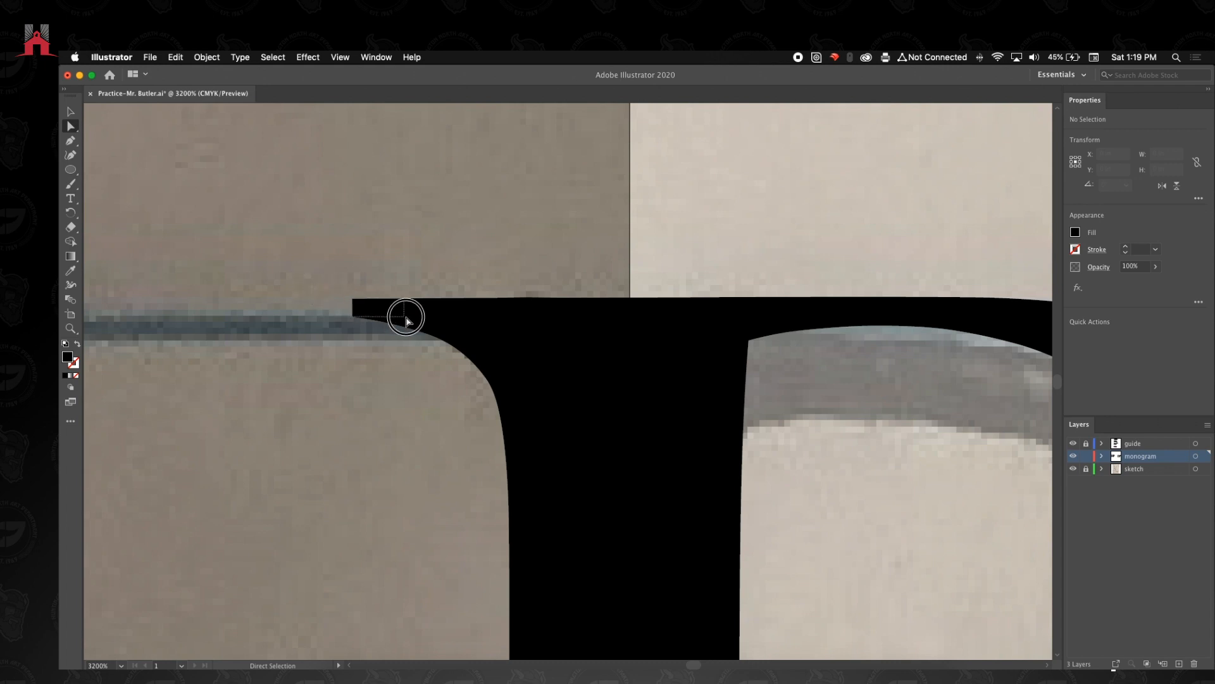
- Try nudging the end and curve anchors of the D's upper-left serif together toward the stem
click(434, 348)
key(super+z)
key(super+shift+z)
key(super+z)
key(Right)
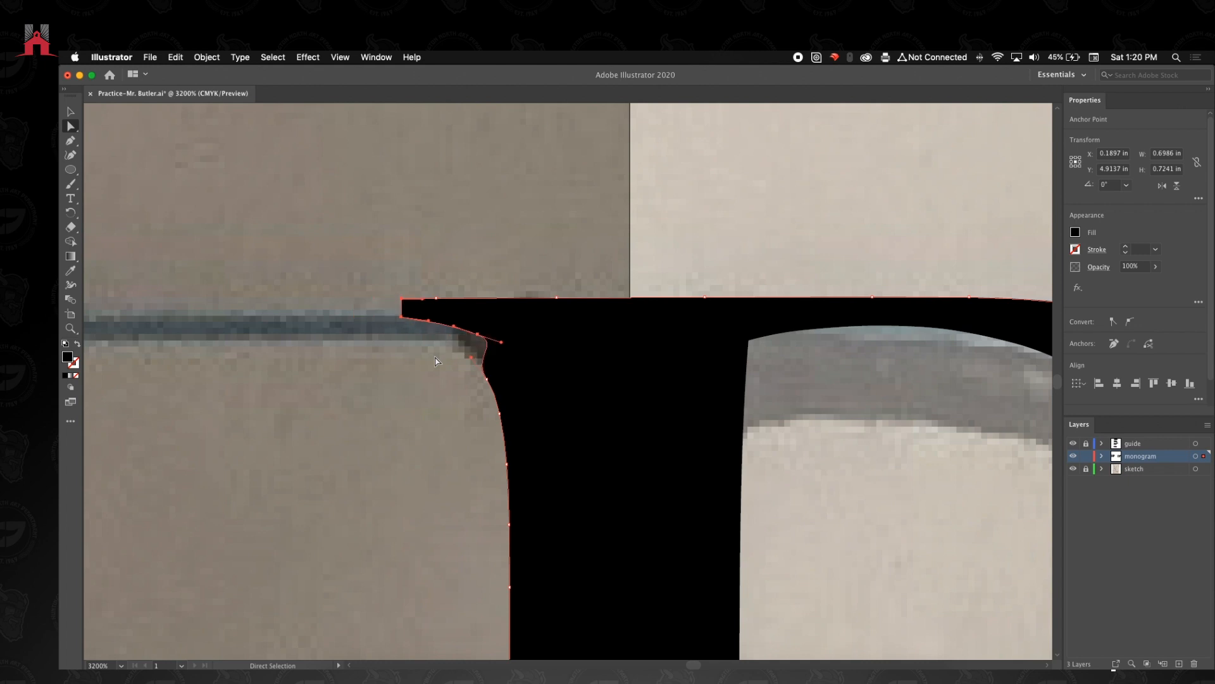
key(Right)
key(Left)
key(Left)
key(Left)
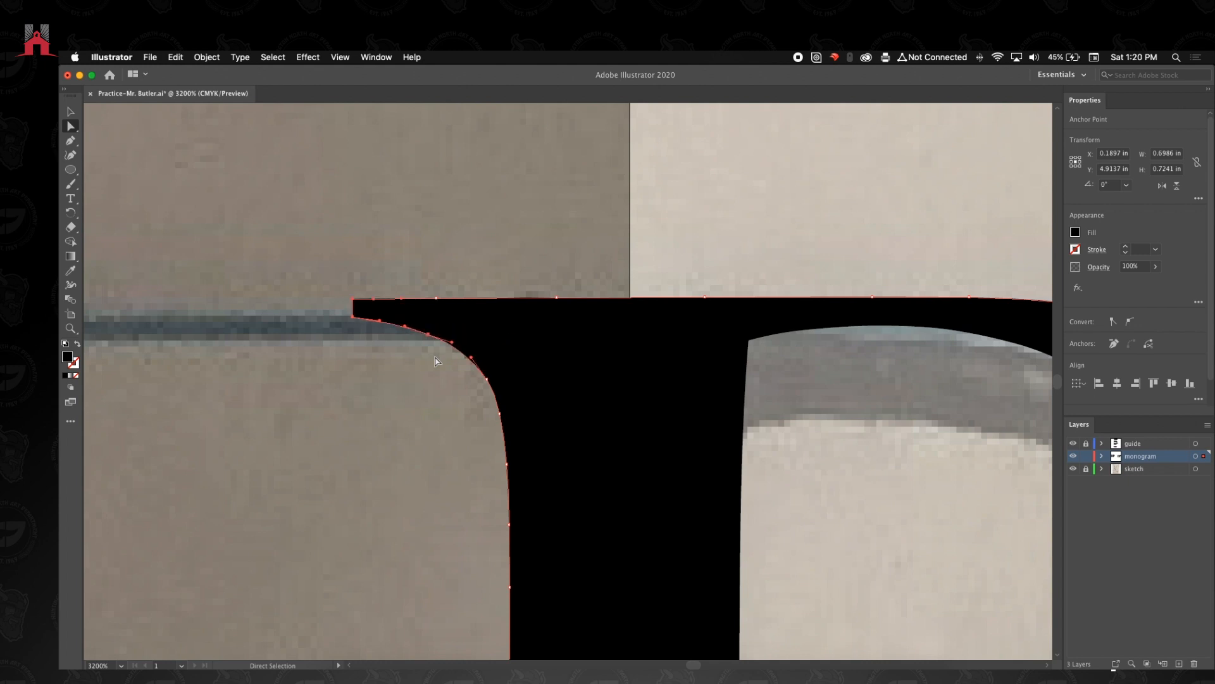
- Shorten the D's upper-left serif by moving its end anchors toward the stem, and smooth the curve beneath it
click(383, 363)
drag(337, 286, 393, 335)
key(Right)
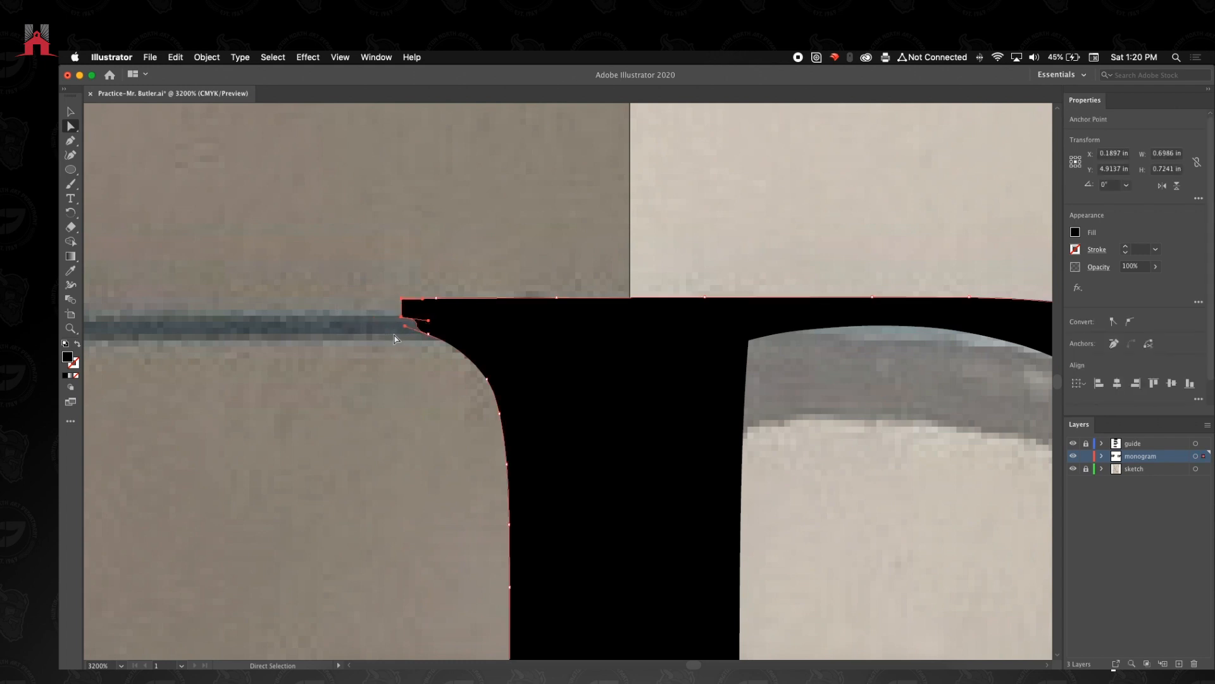
click(431, 385)
click(421, 336)
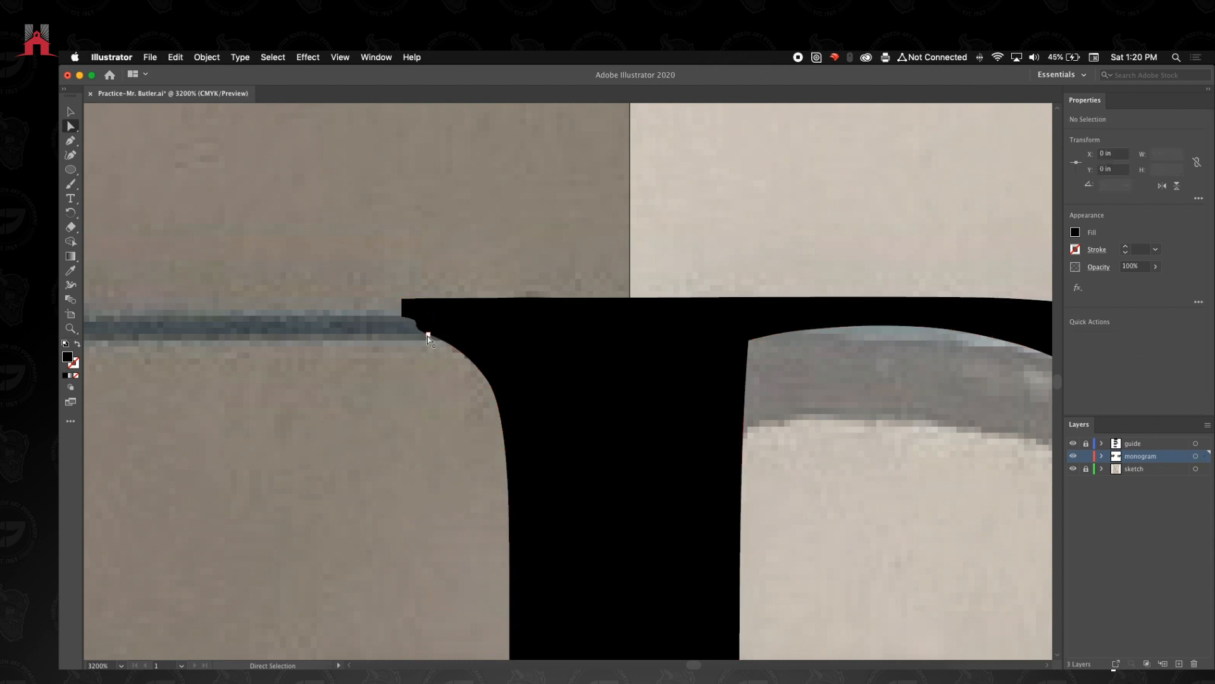
drag(428, 334, 476, 356)
click(405, 380)
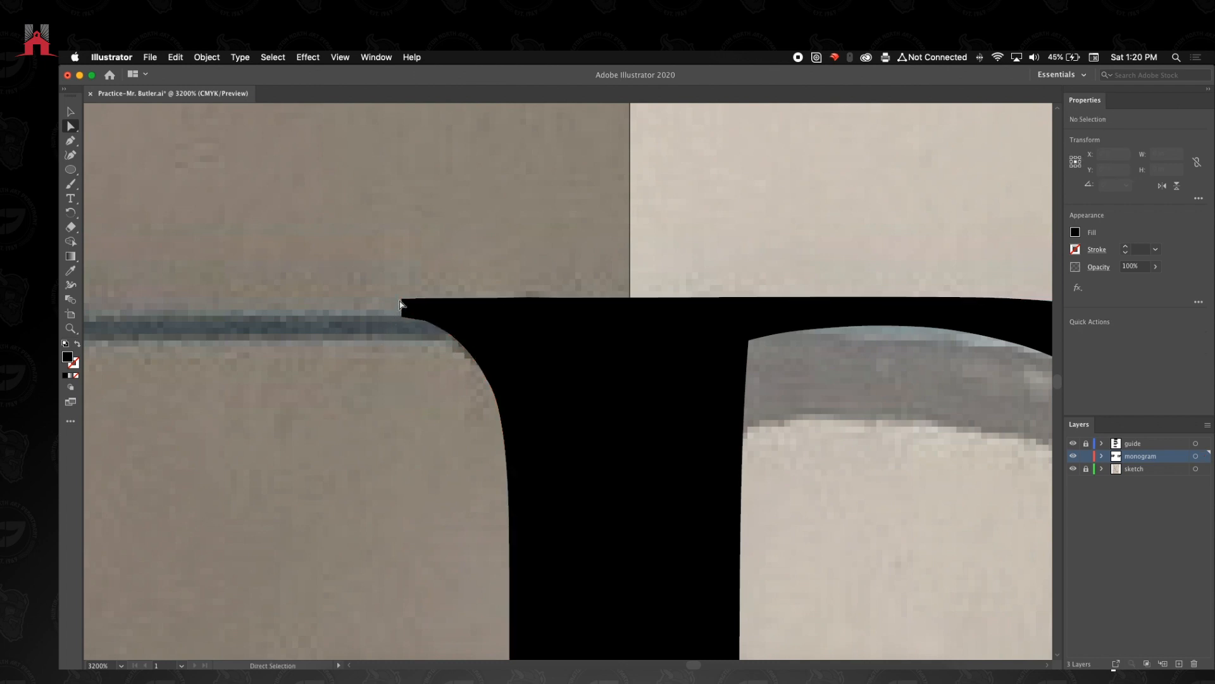
- Slant the tip of the D's upper-left serif by moving its top corner anchor slightly toward the stem
click(403, 303)
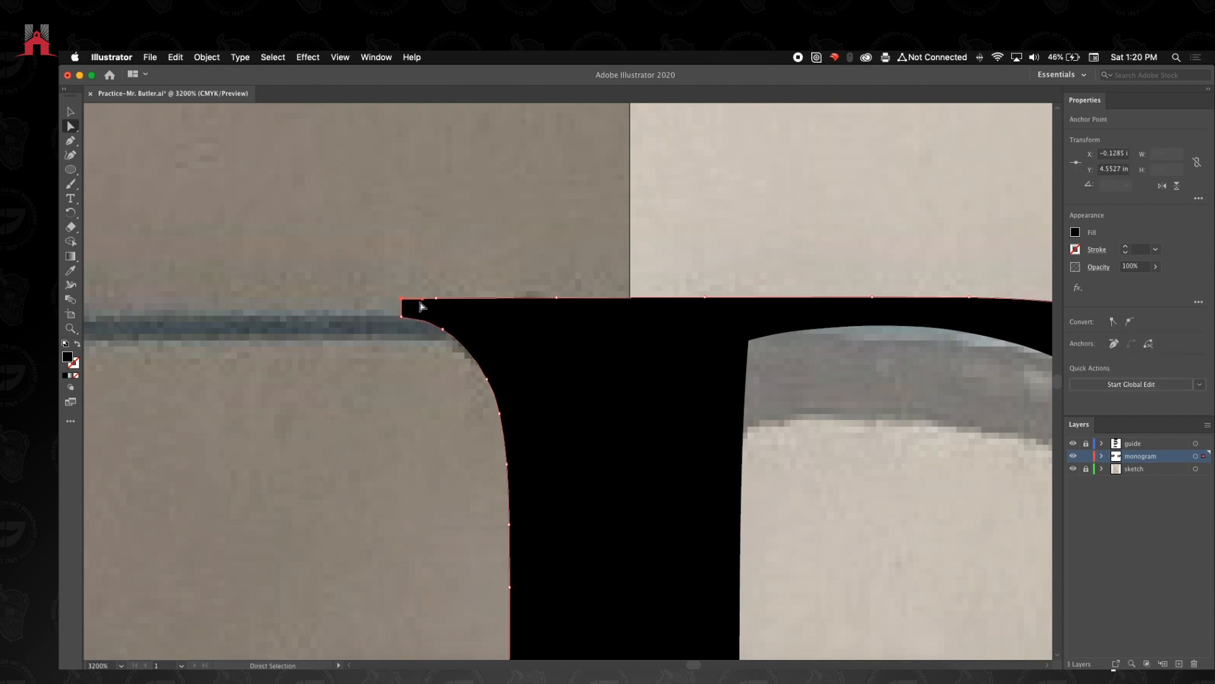
drag(403, 302, 425, 323)
drag(410, 299, 420, 299)
click(380, 313)
- Shorten the D's lower-left serif by nudging its end anchors one increment toward the stem
drag(542, 488, 592, 113)
drag(572, 462, 591, 288)
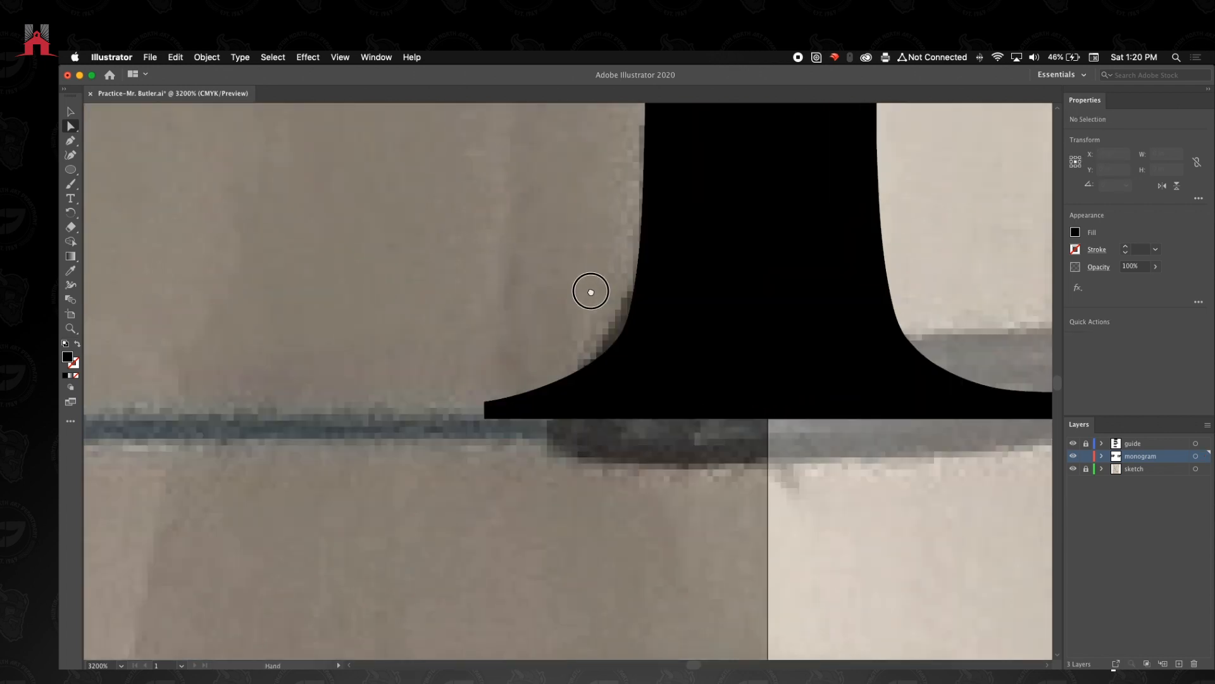
click(521, 405)
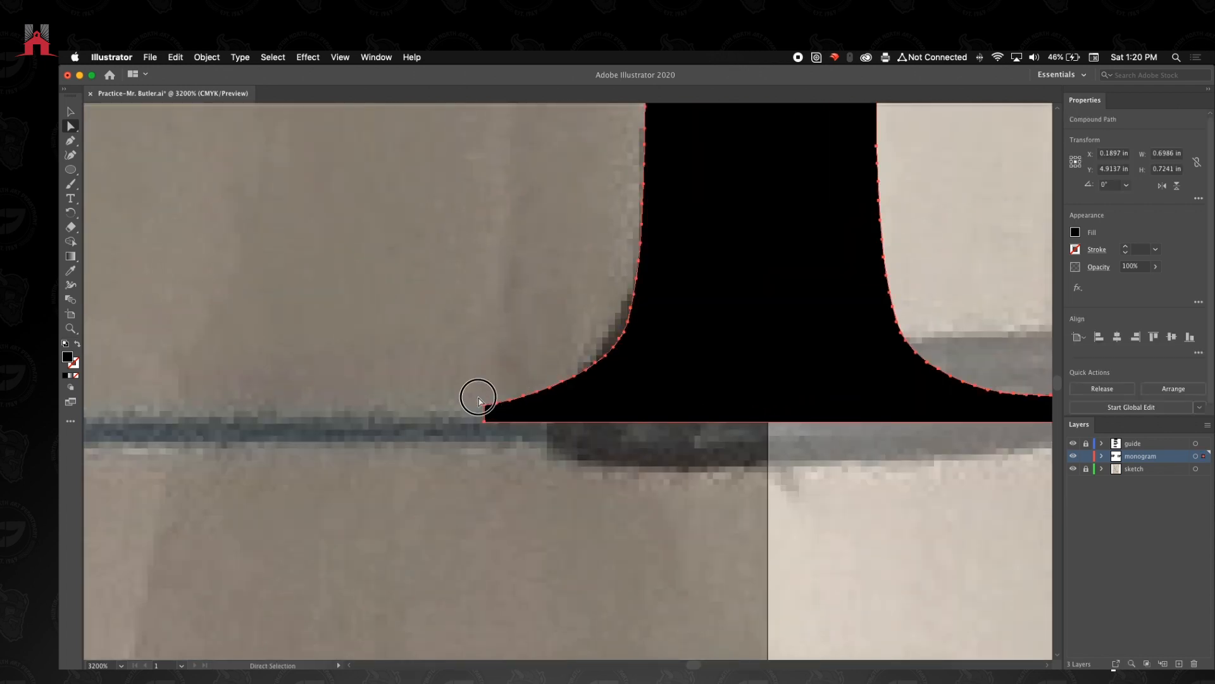
drag(526, 425, 525, 426)
key(Right)
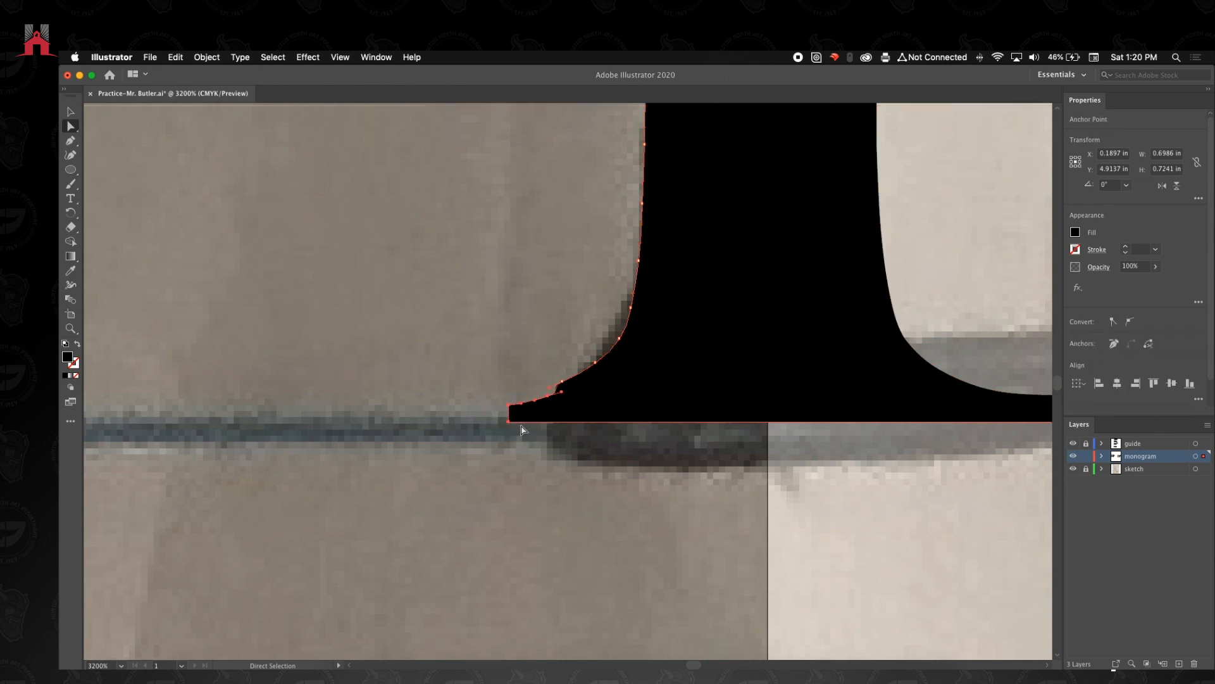
key(Left)
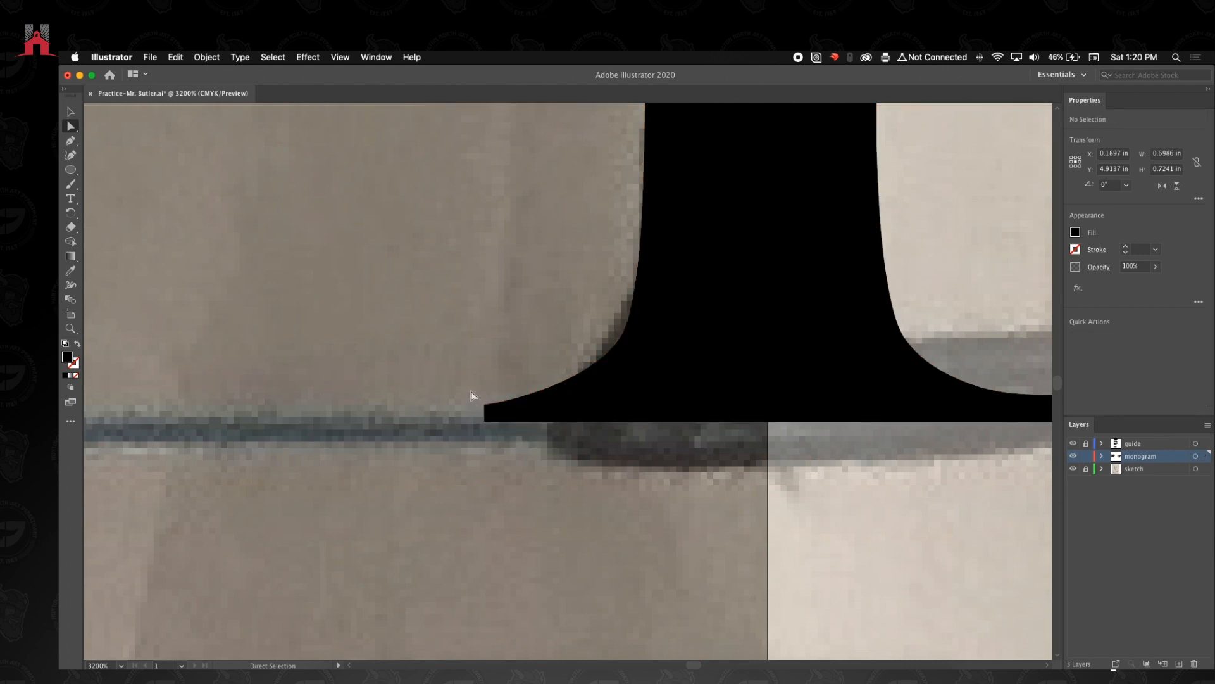
key(Right)
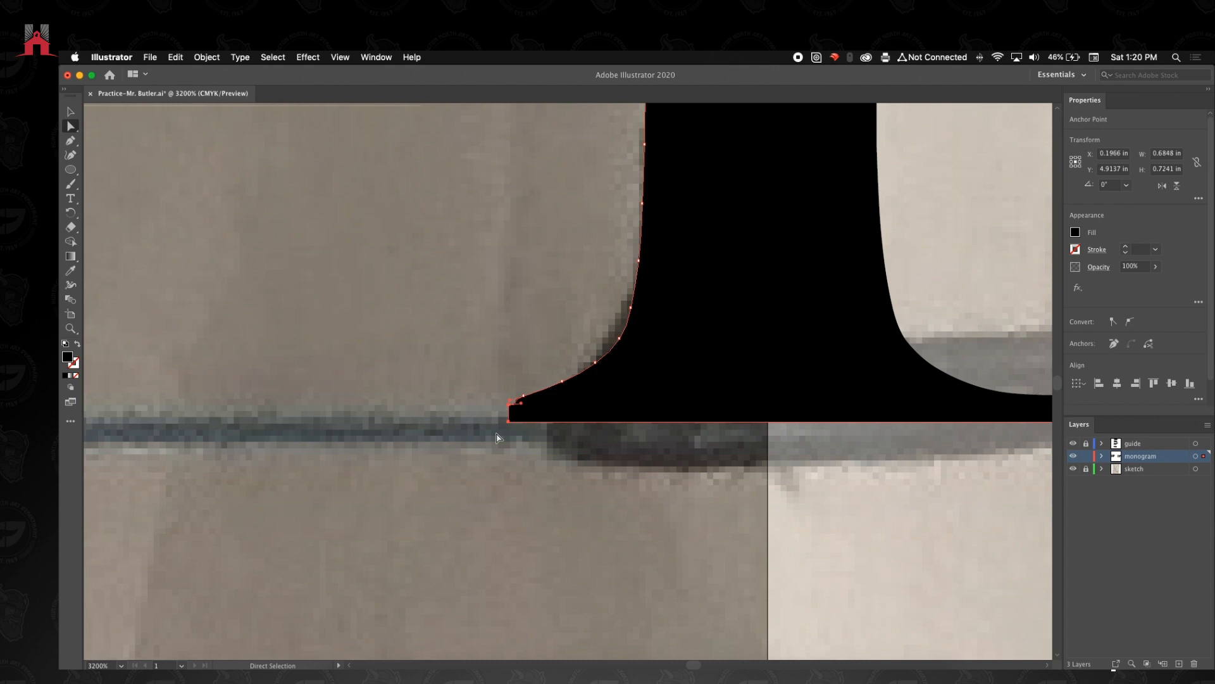
- Smooth the curve of the D's lower-left serif and slant its tip by moving the bottom corner anchor inward
drag(524, 398, 588, 372)
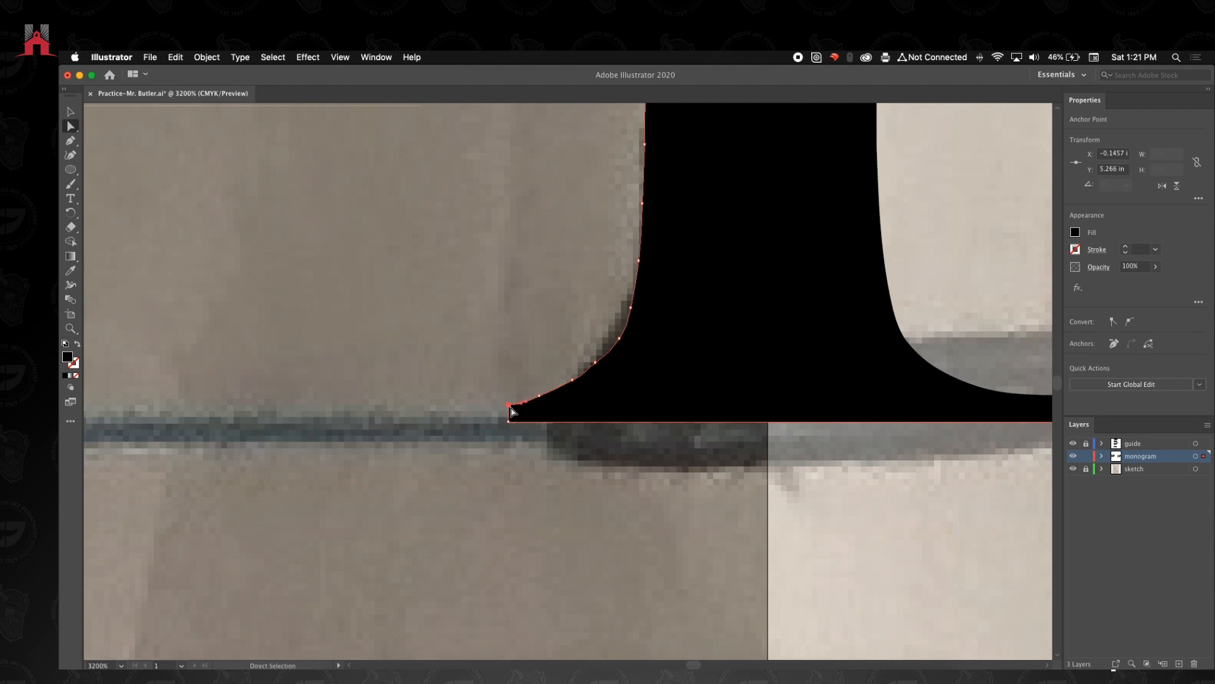
drag(510, 422, 532, 421)
click(438, 400)
- Compare the reshaped D with the sketch and examine where the P's lower bowl meets its stem
key(z)
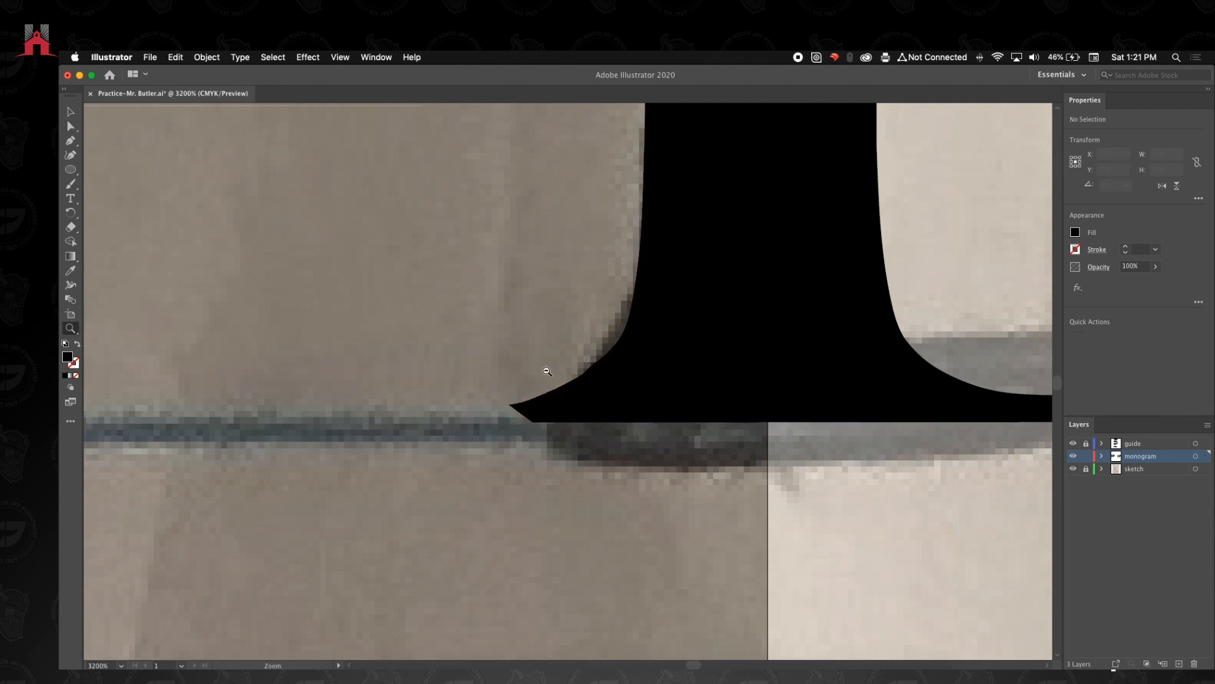
alt+click(547, 371)
alt+click(546, 371)
alt+click(547, 371)
alt+click(547, 371)
drag(626, 361, 626, 384)
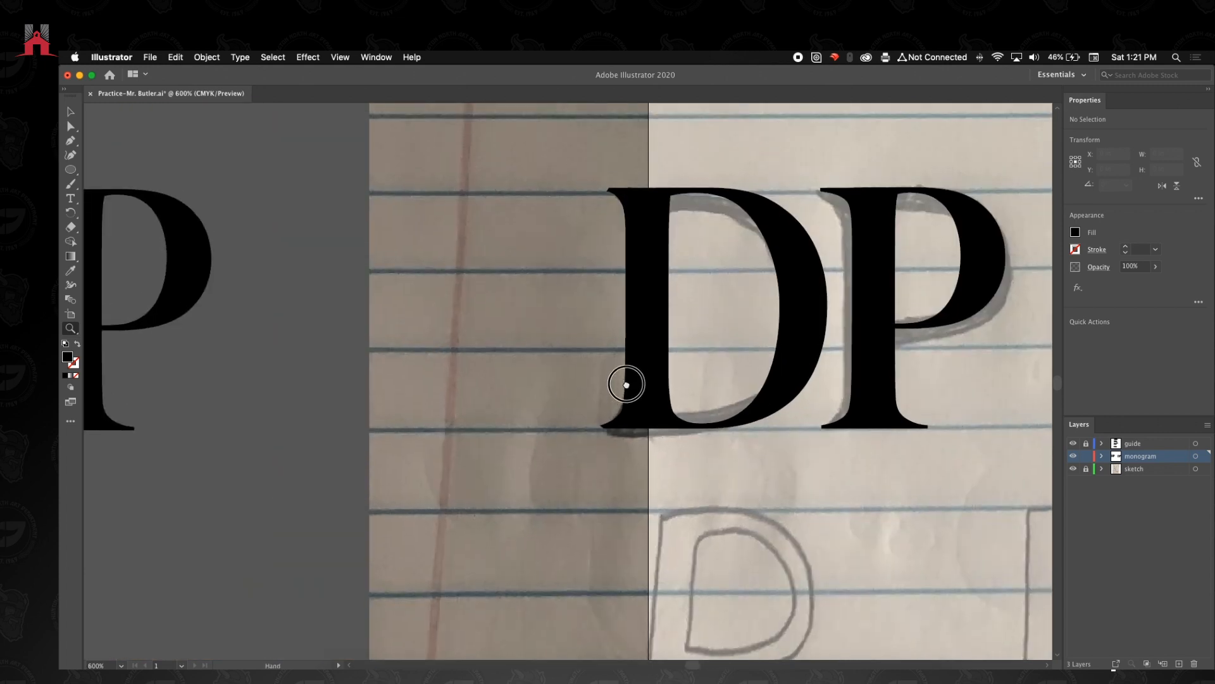
click(651, 420)
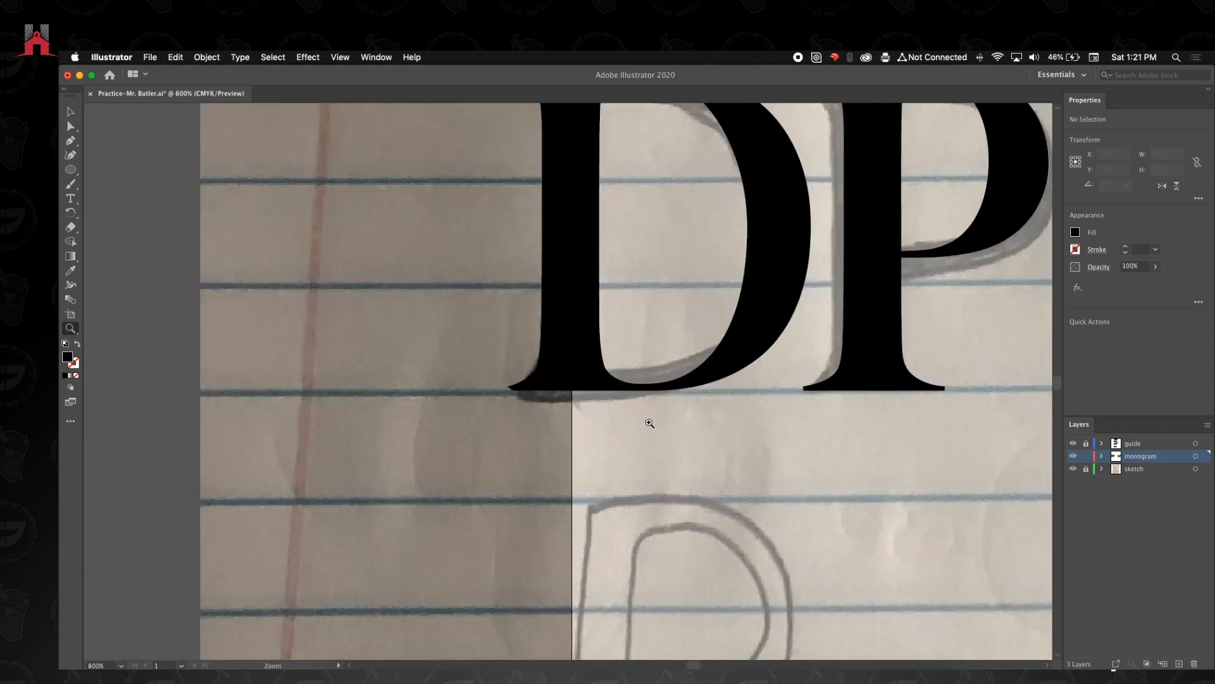
click(648, 376)
drag(651, 353, 420, 567)
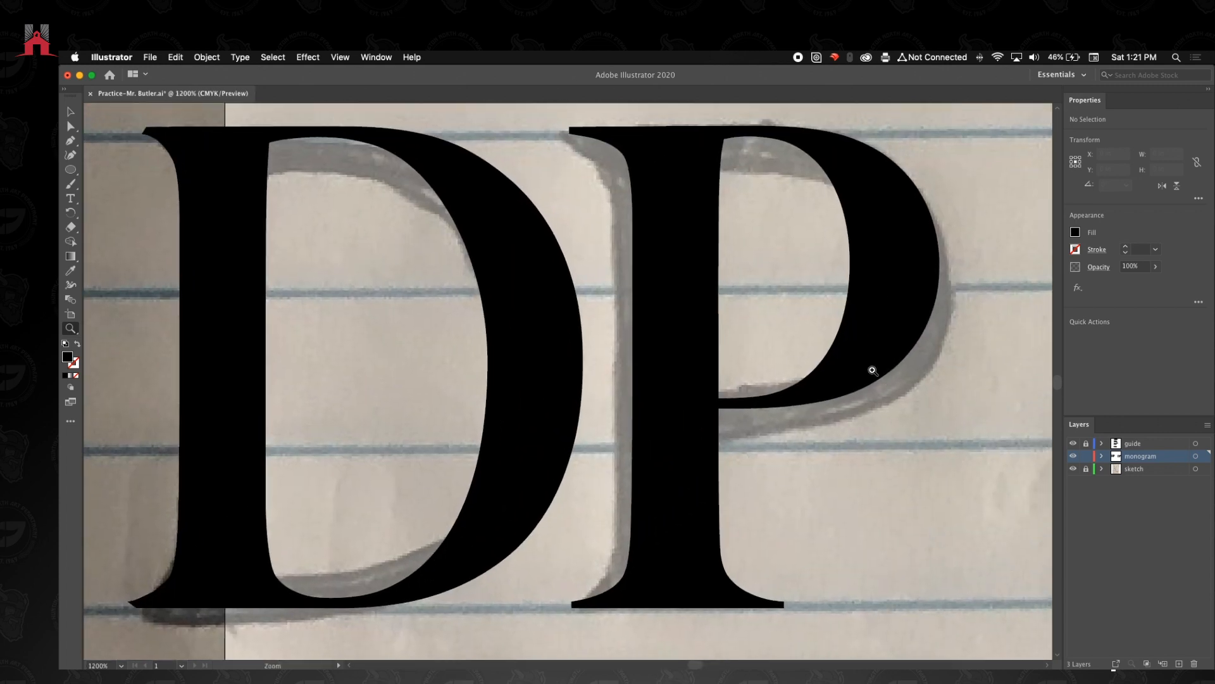
drag(880, 377, 857, 378)
drag(678, 416, 512, 376)
alt+click(512, 377)
drag(237, 404, 356, 405)
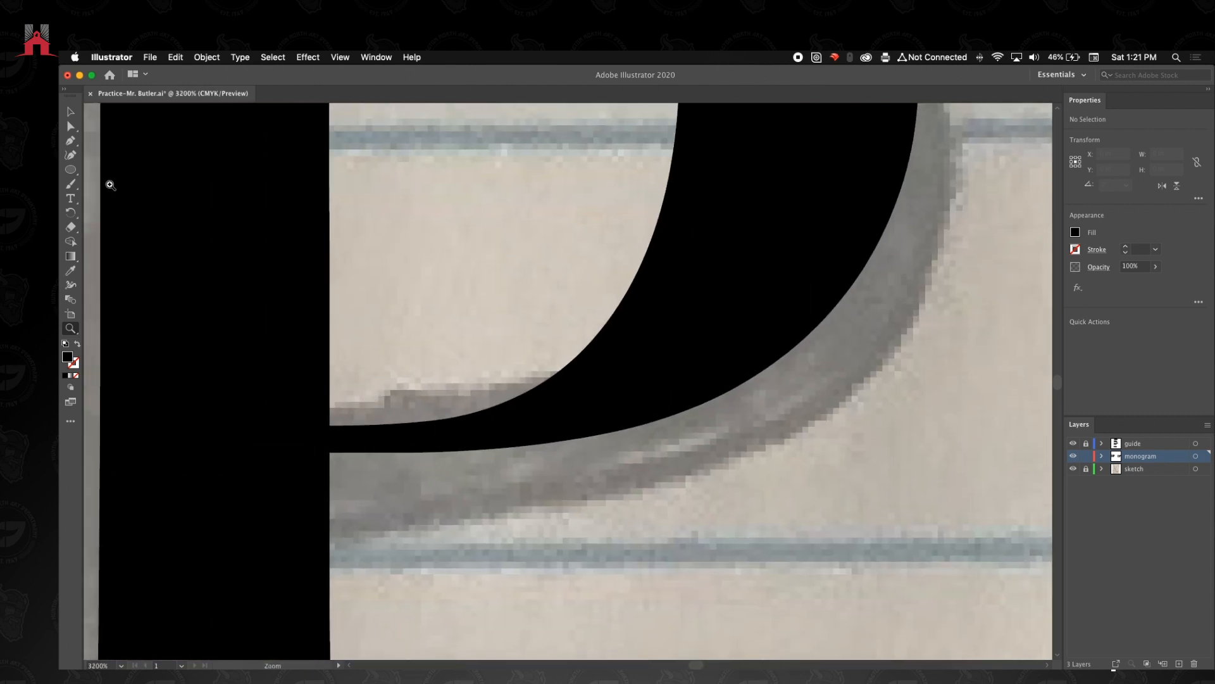
- Try raising the lower-left corner anchor of the P's counter to thicken the bowl where it joins the stem
click(71, 112)
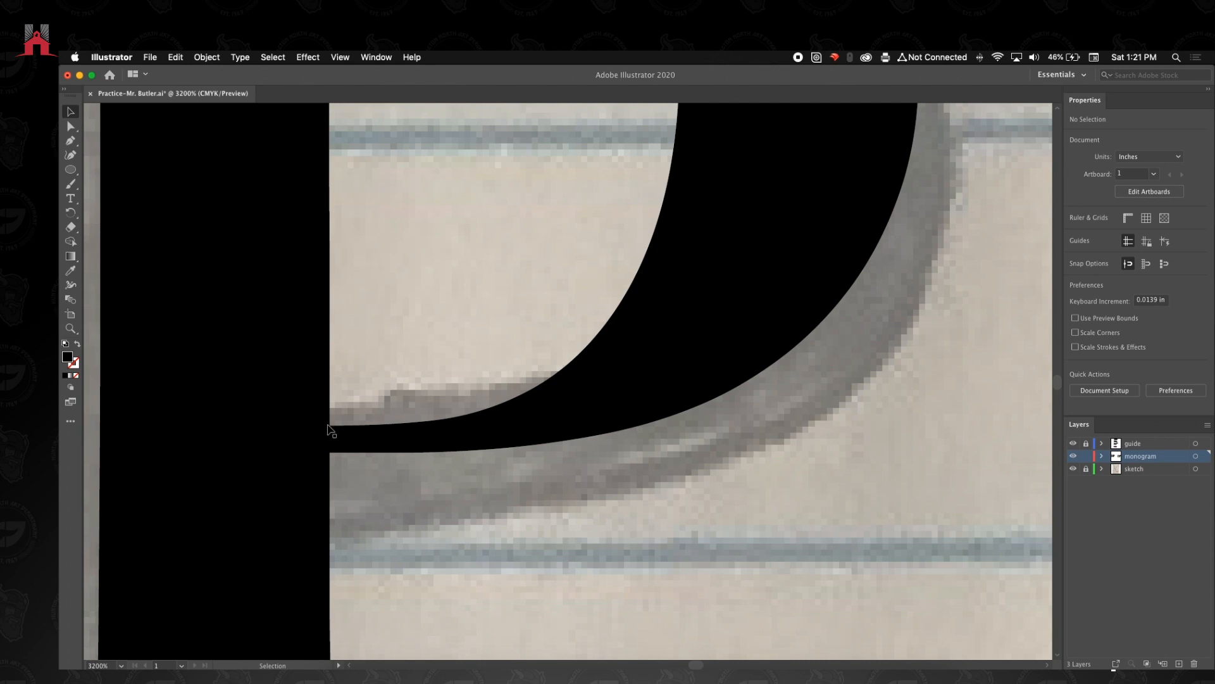
click(328, 425)
click(71, 126)
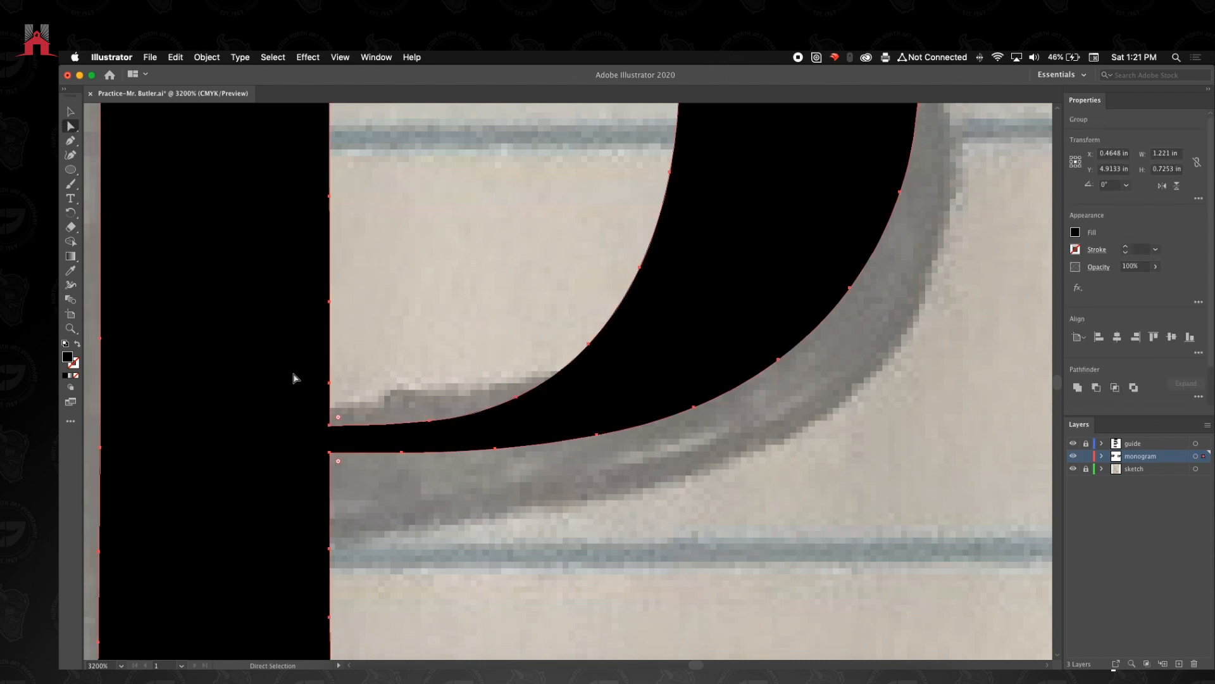
drag(330, 424, 328, 407)
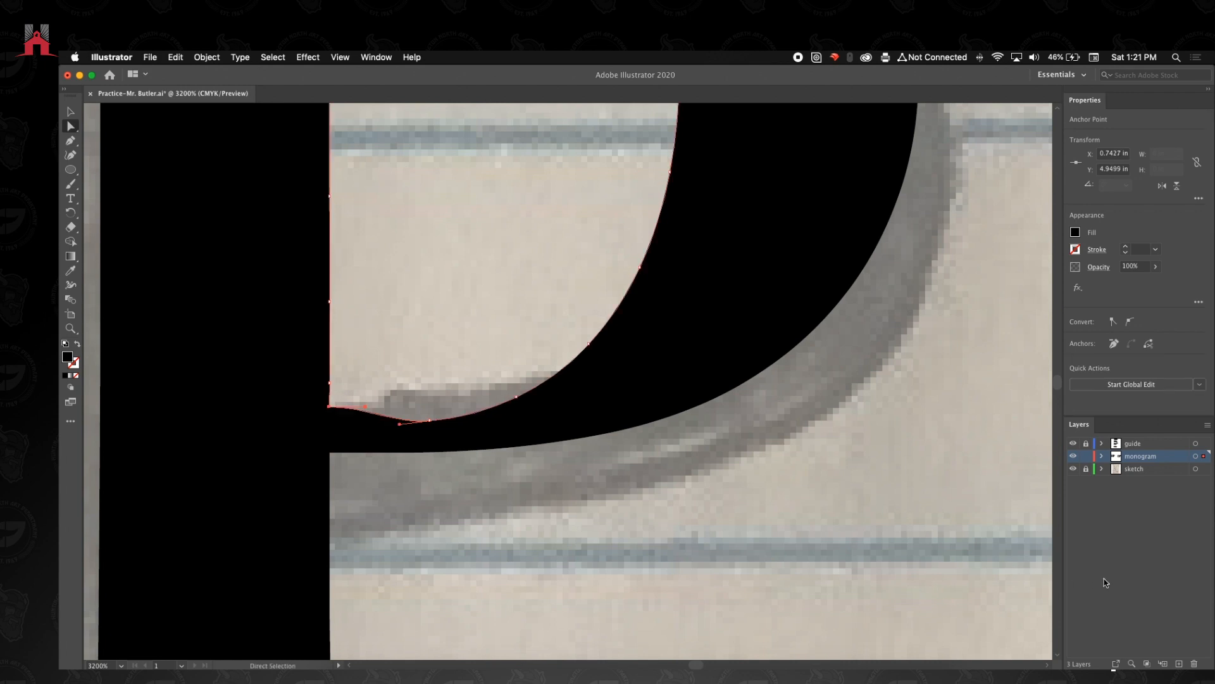
key(super+z)
- Examine the P counter's outline from its lower stem junction up to its top curve against the sketch
drag(451, 418, 613, 491)
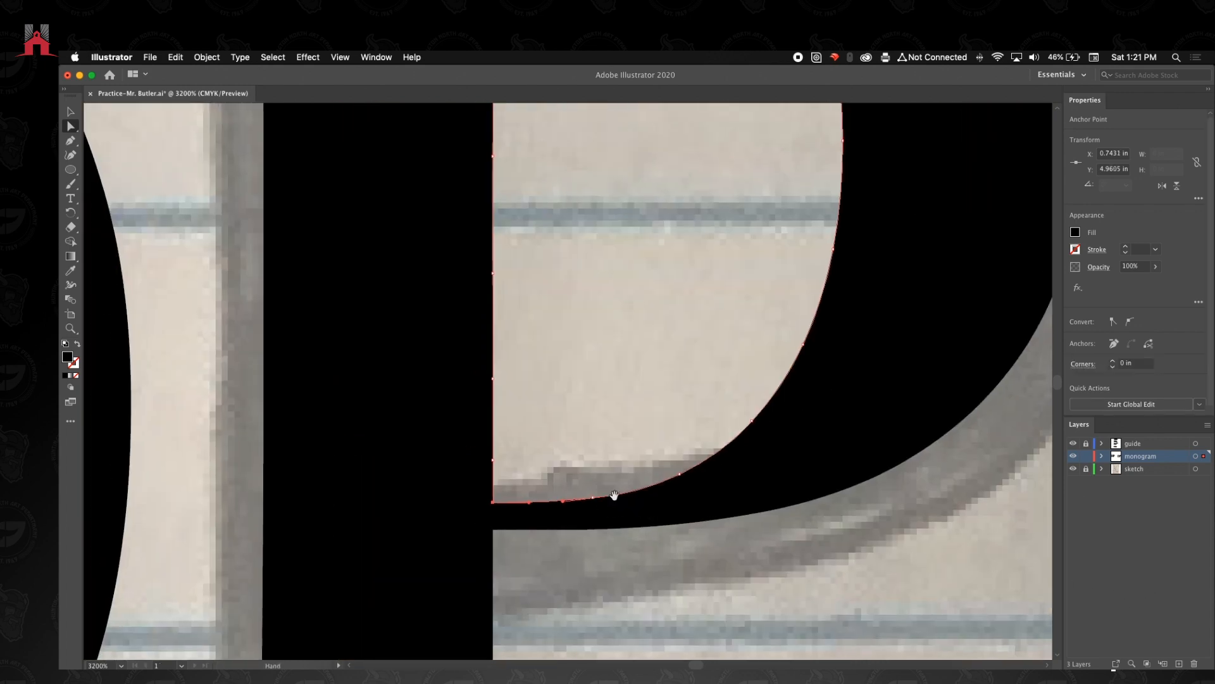
drag(523, 214, 535, 391)
drag(518, 258, 517, 451)
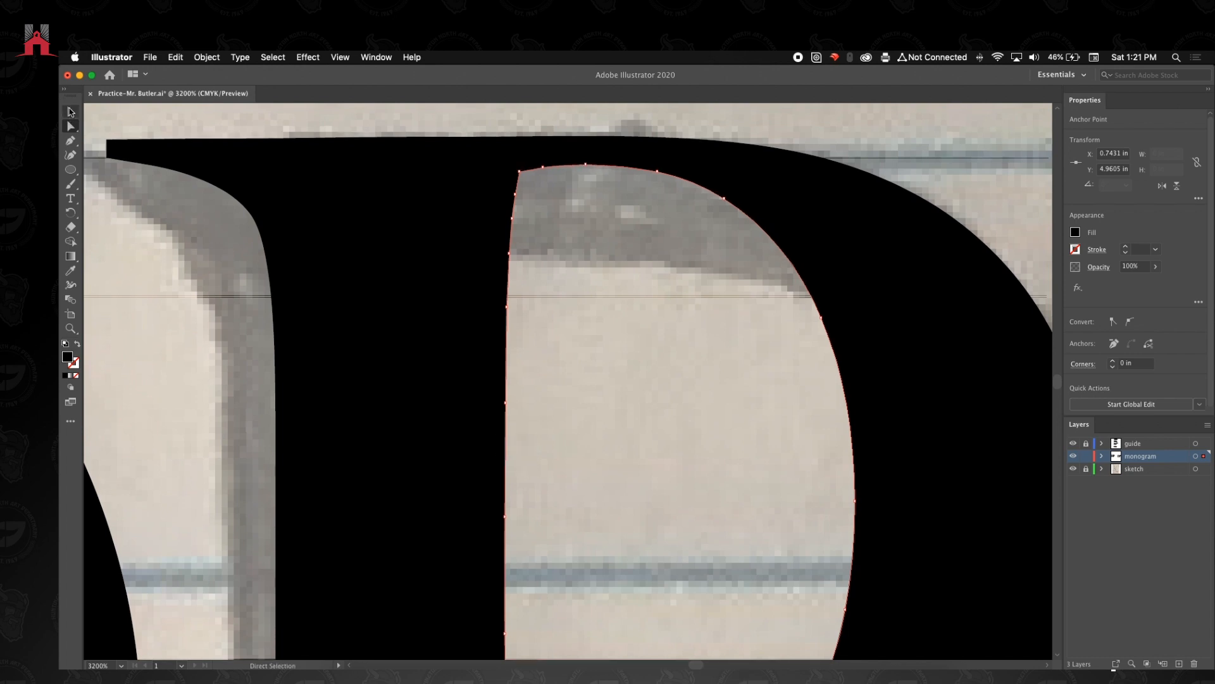
scroll(492, 323, down, 10)
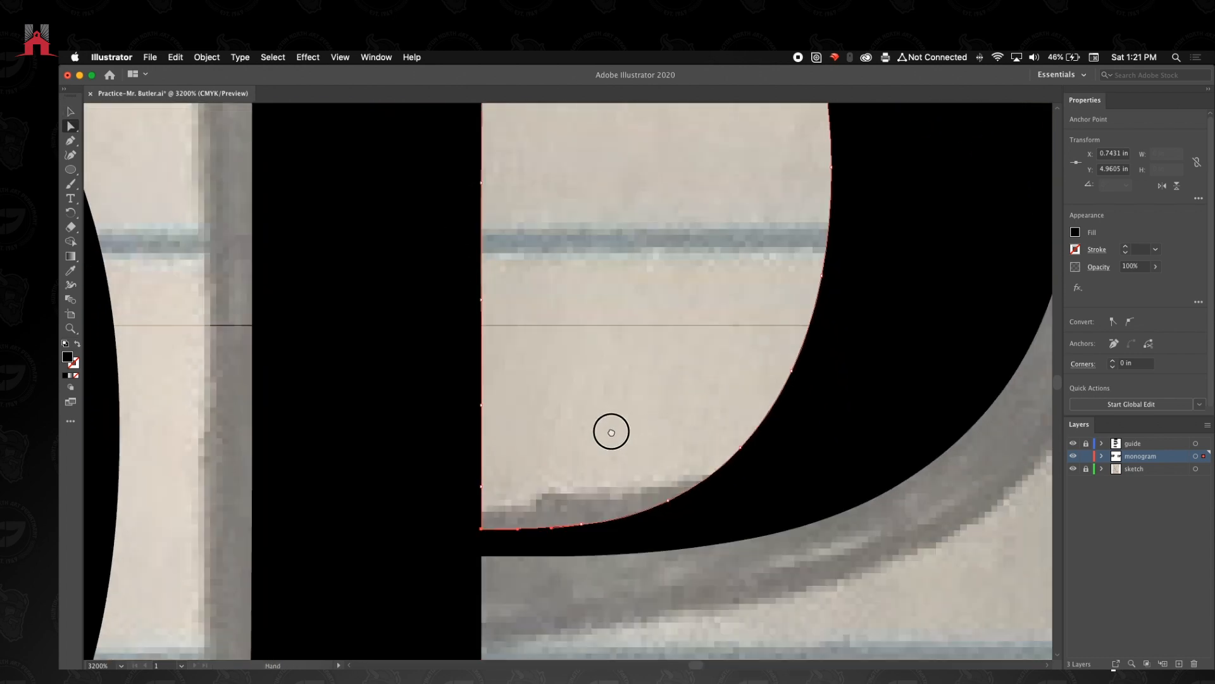
drag(612, 432, 612, 432)
click(69, 113)
click(870, 557)
key(z)
alt+click(652, 464)
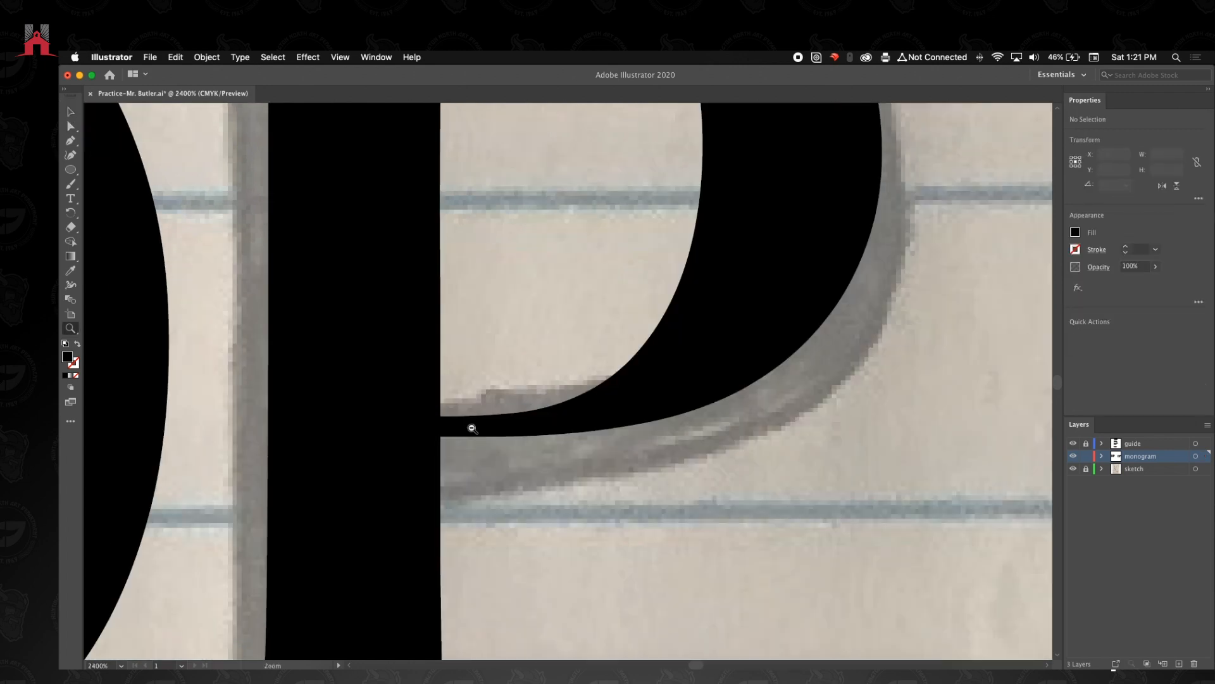
- Round the corner inside the P's counter and the corner beneath its bowl where the lower bowl meets the stem
click(443, 410)
click(70, 112)
click(354, 298)
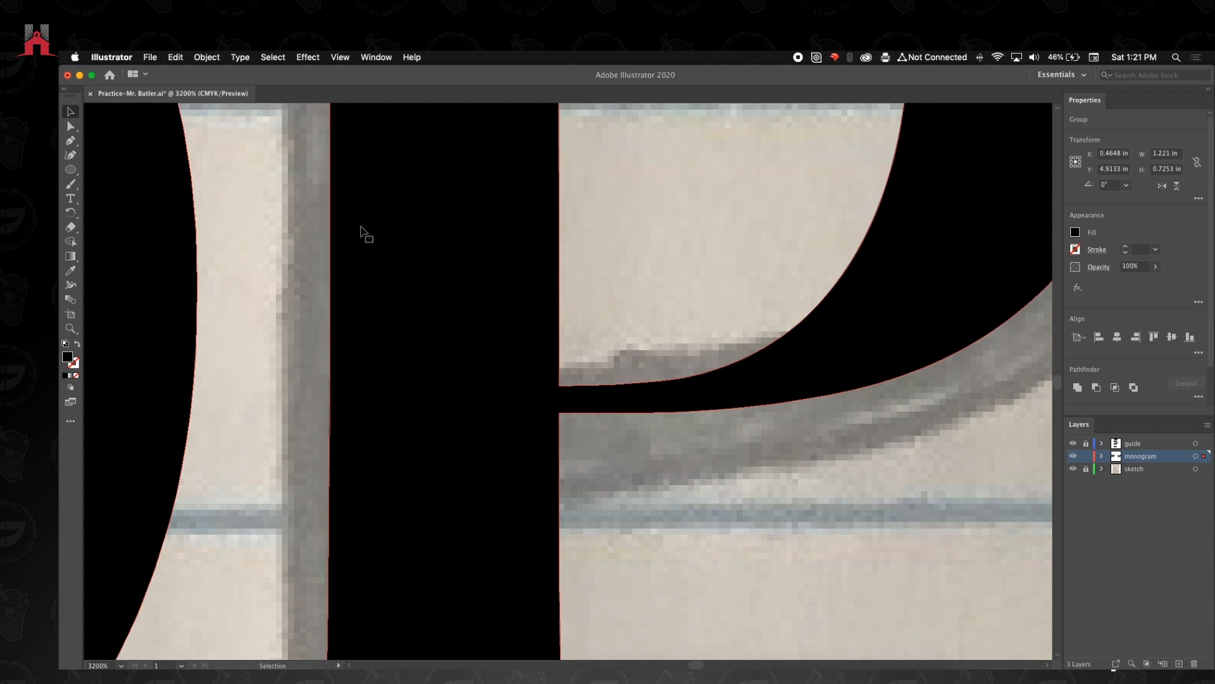
click(70, 127)
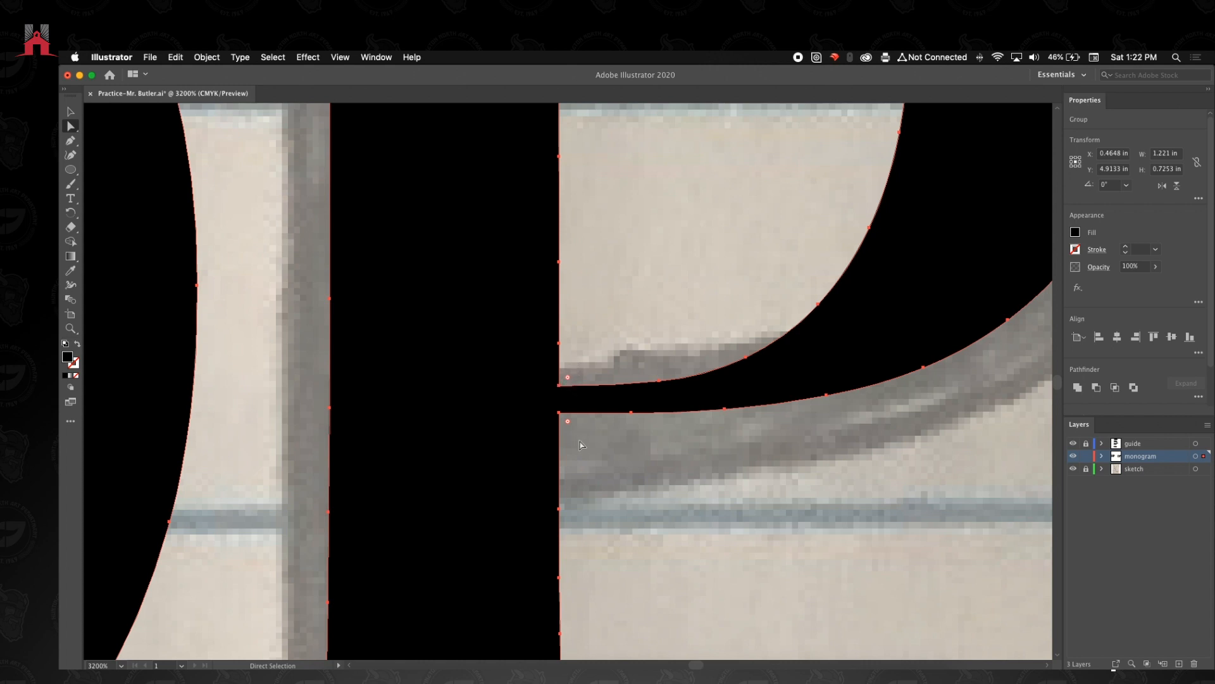
drag(577, 431, 662, 276)
drag(597, 350, 508, 211)
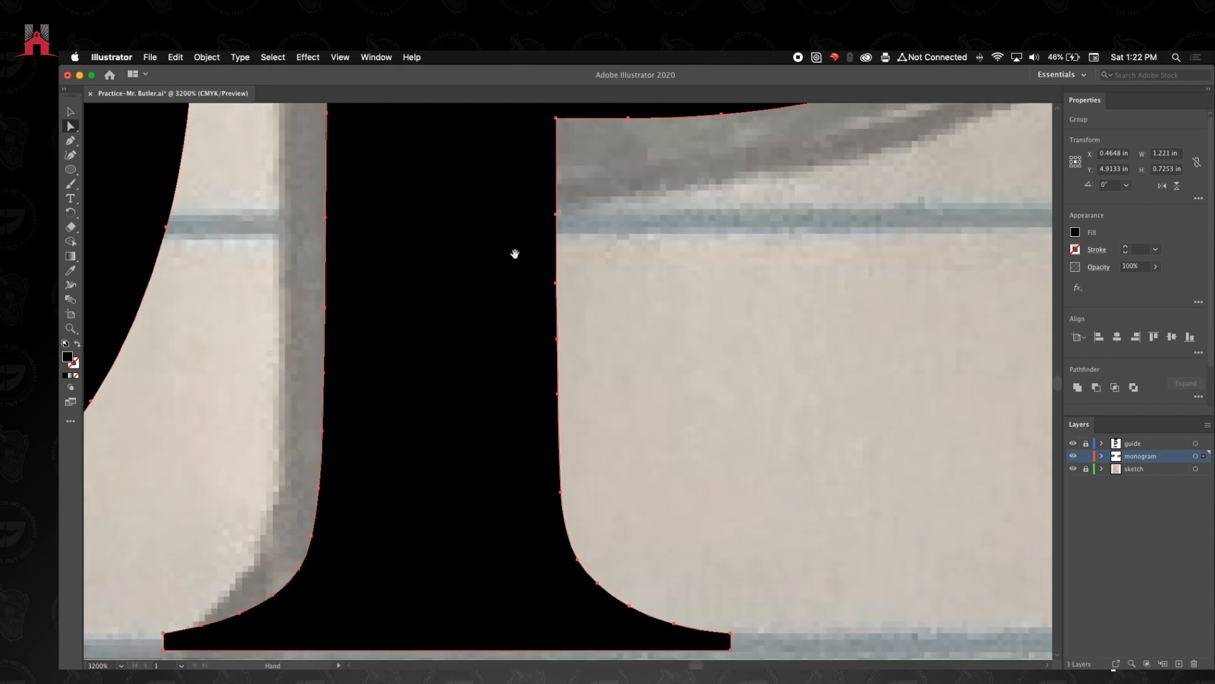
drag(499, 561, 544, 606)
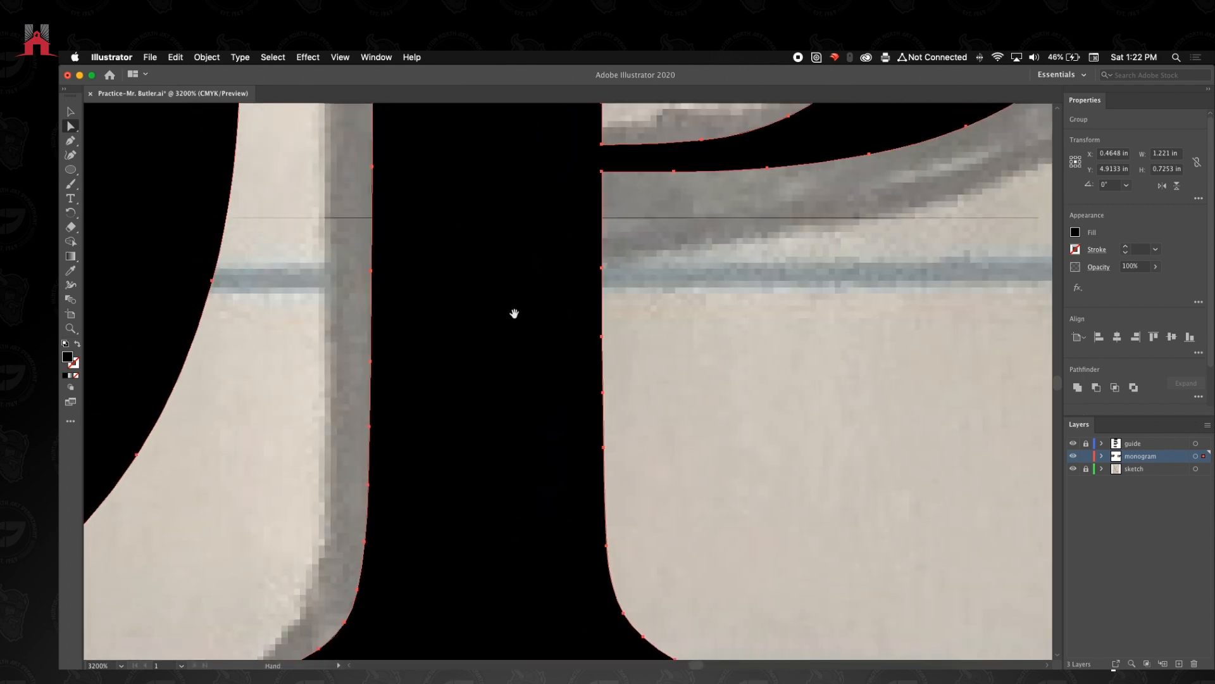
drag(514, 314, 434, 523)
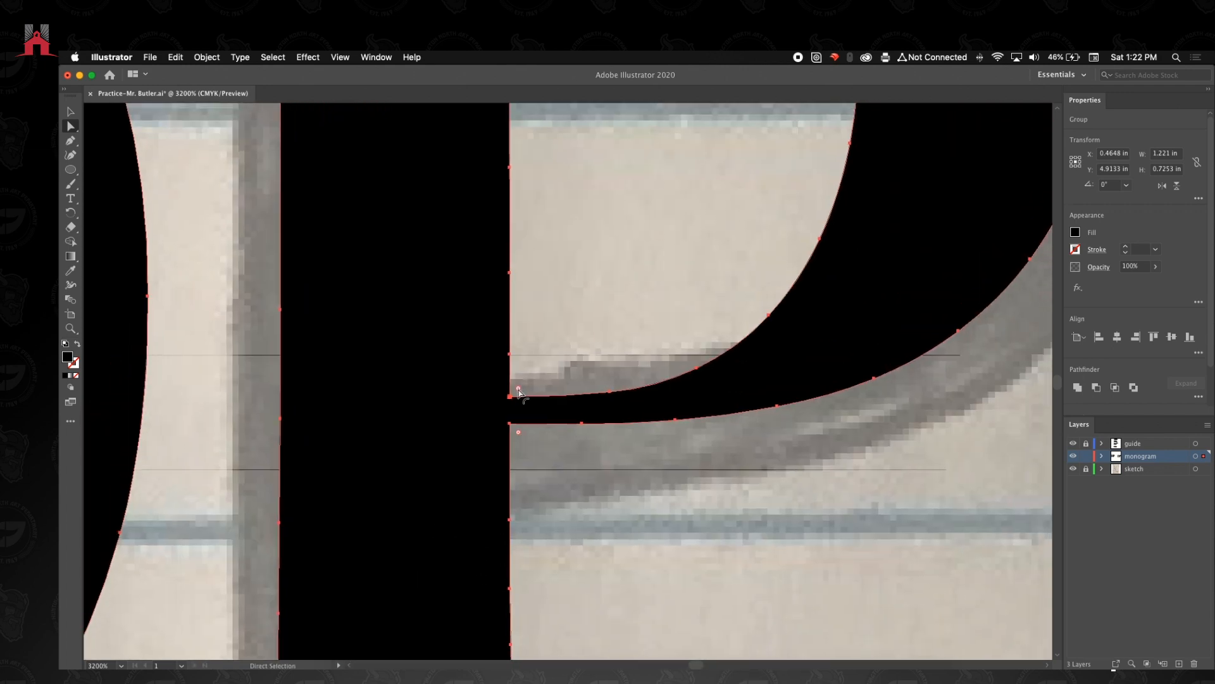
drag(518, 390, 619, 305)
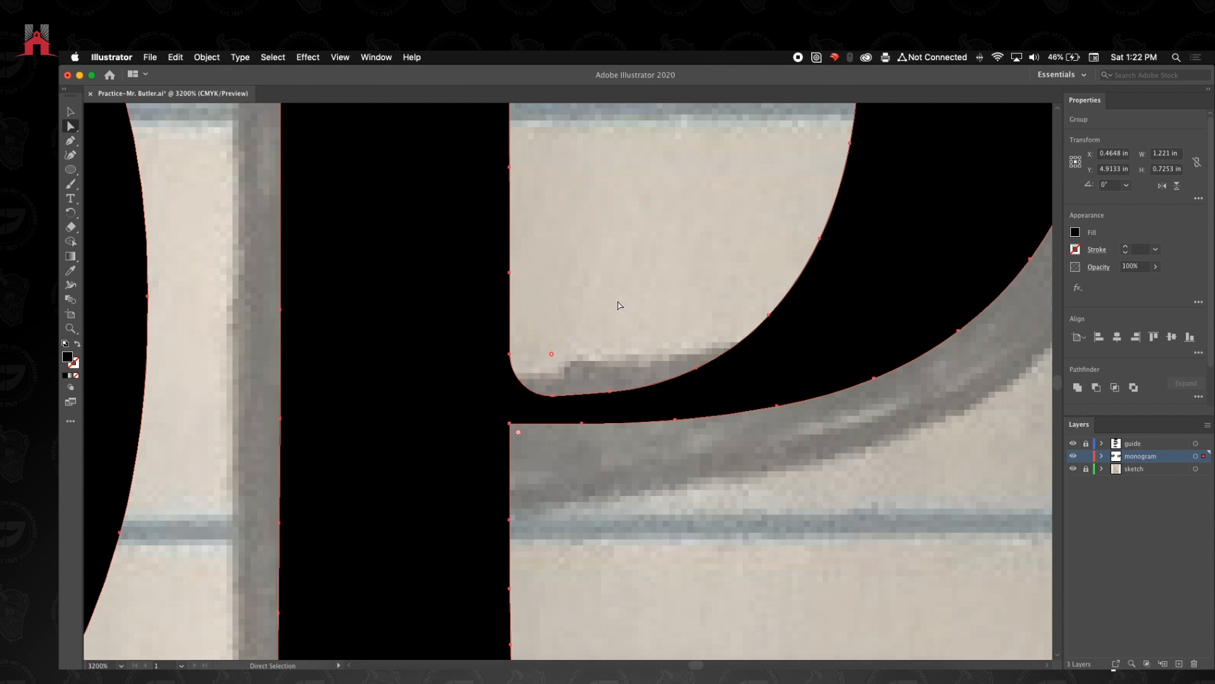
drag(518, 436, 650, 564)
- Examine the upper curves and counters of the P and D against the sketch
key(space)
drag(577, 378, 560, 656)
drag(527, 207, 521, 469)
key(space)
drag(154, 358, 616, 377)
drag(320, 465, 616, 412)
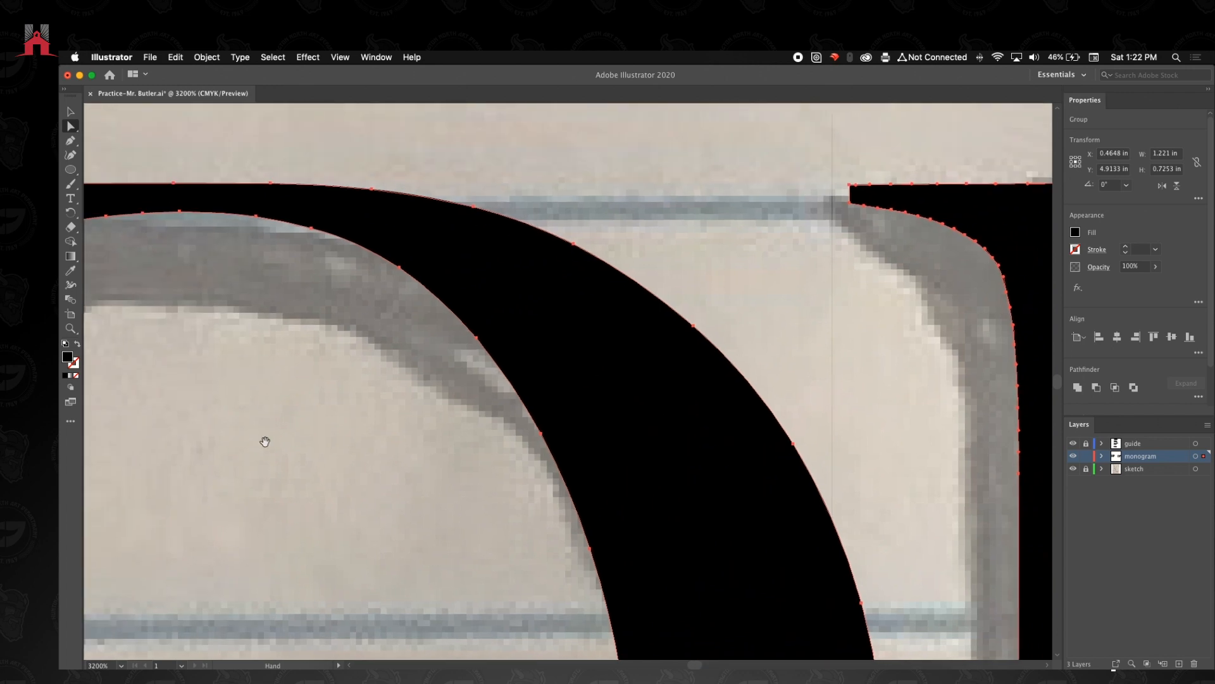
drag(264, 441, 618, 358)
- Round the bottom corner of the D's lower-left serif tip
click(70, 111)
click(299, 252)
click(74, 127)
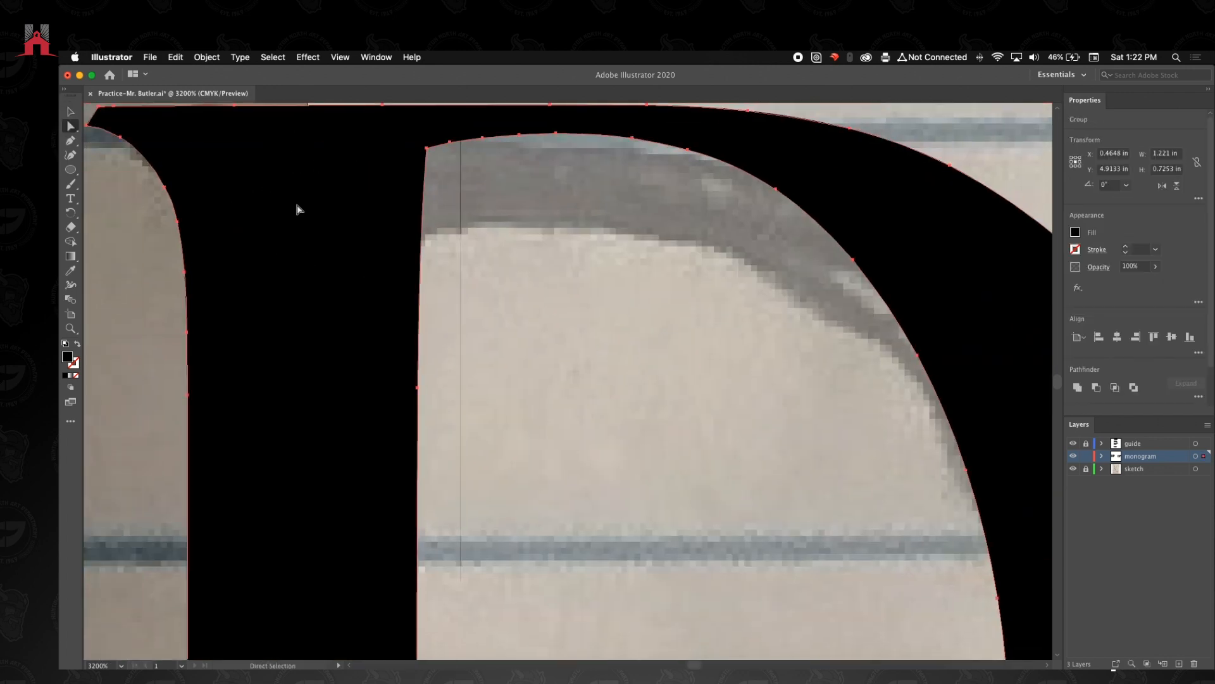
scroll(437, 253, down, 5)
scroll(420, 425, down, 10)
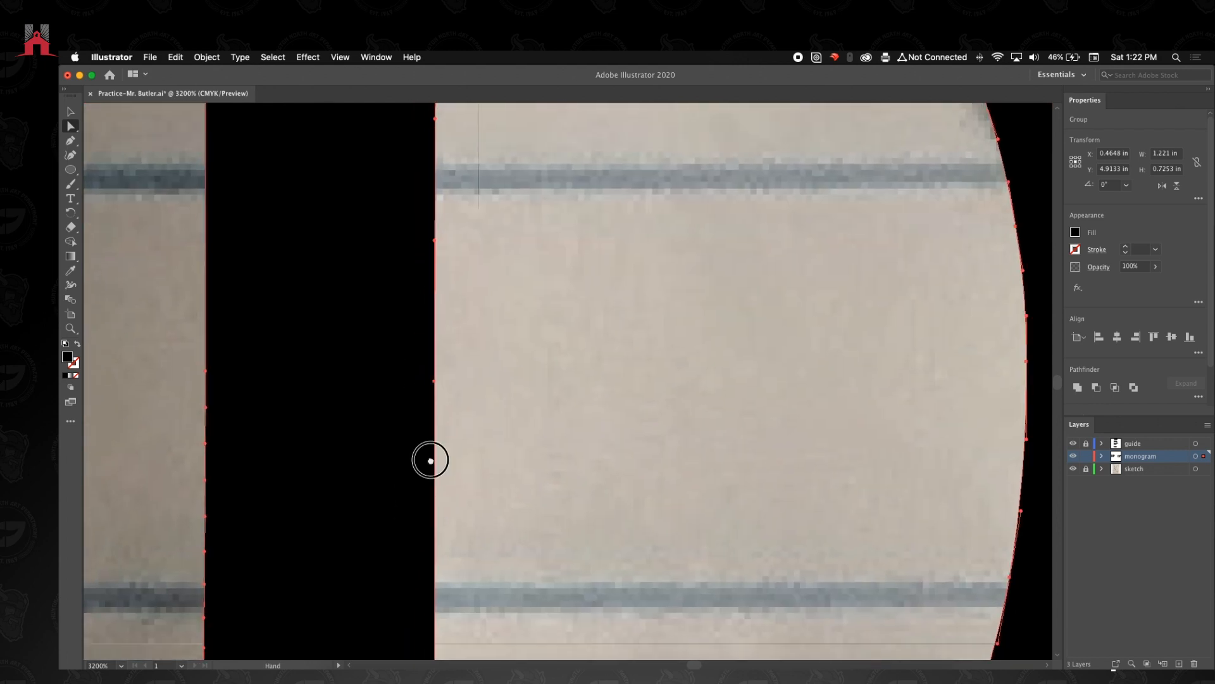
scroll(258, 546, left, 3)
scroll(258, 546, down, 2)
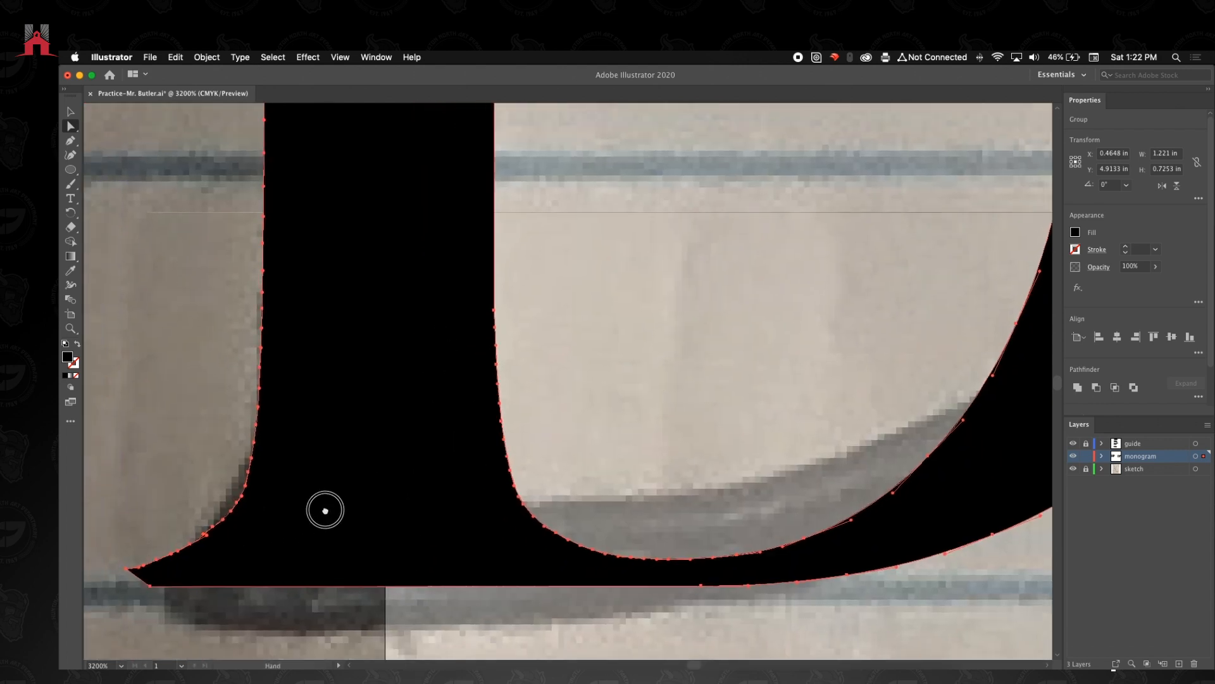
drag(211, 560, 323, 475)
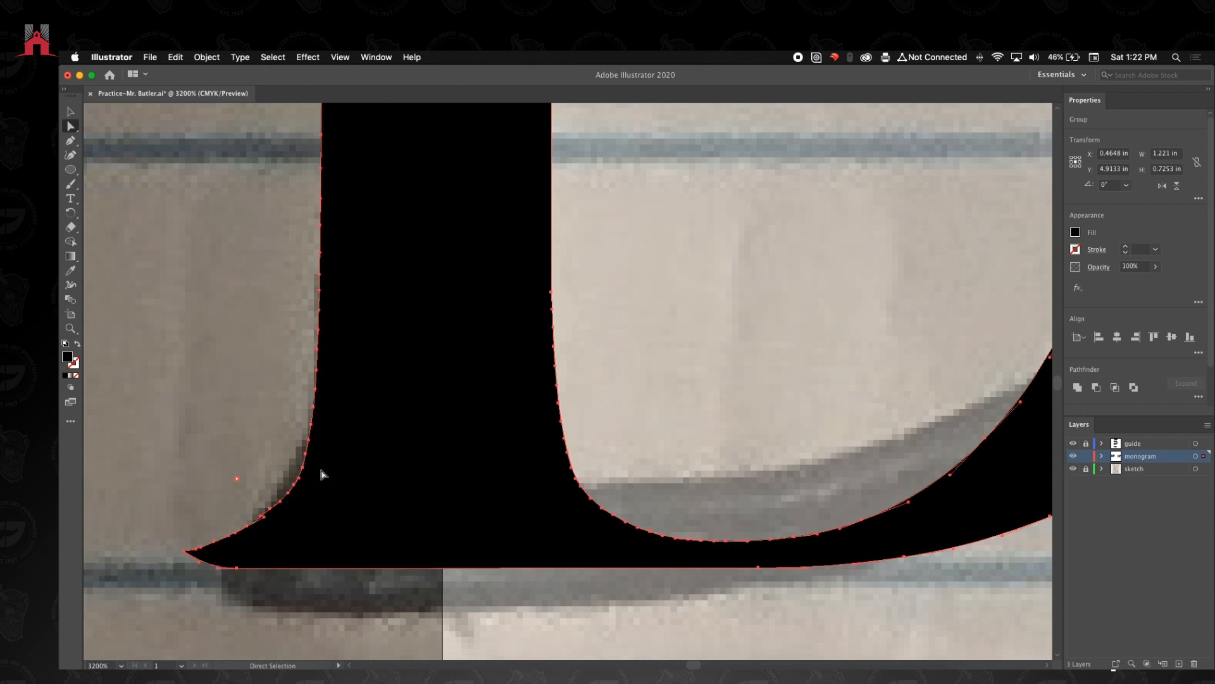
- Examine the D's upper-left serif tip and compare the whole DP monogram with the sketch
drag(252, 325, 287, 575)
drag(360, 226, 355, 476)
drag(385, 316, 383, 579)
drag(399, 155, 407, 276)
click(71, 114)
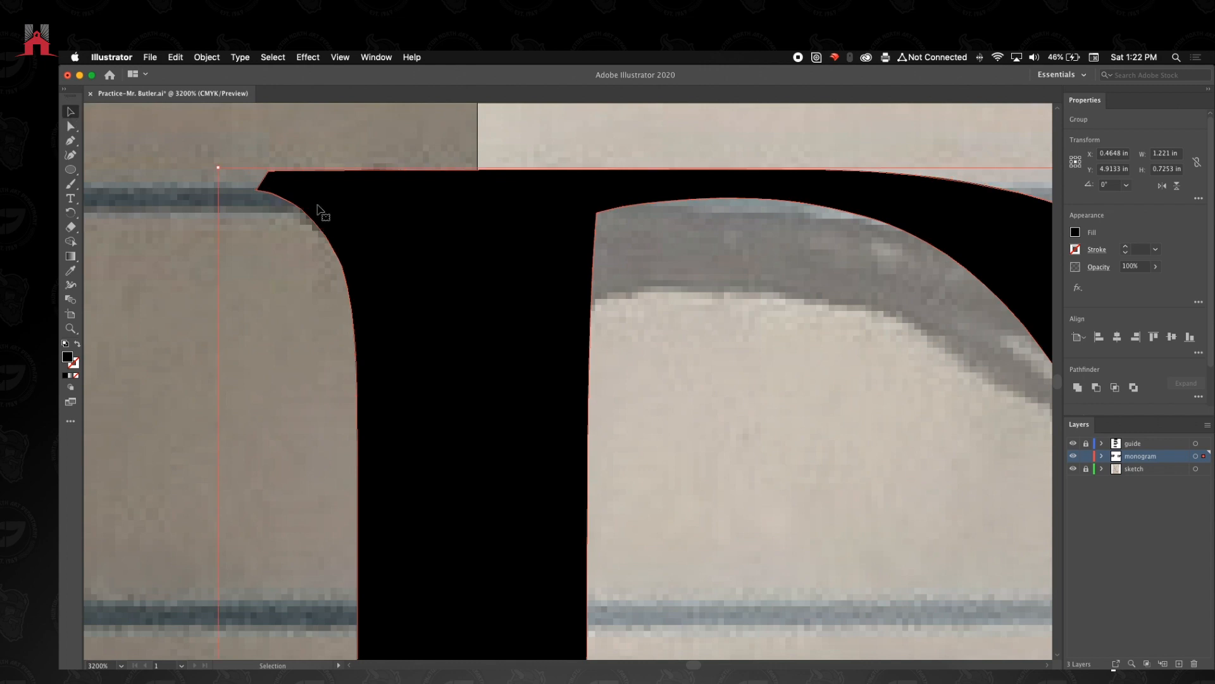
click(70, 126)
key(z)
alt+click(708, 314)
alt+click(710, 328)
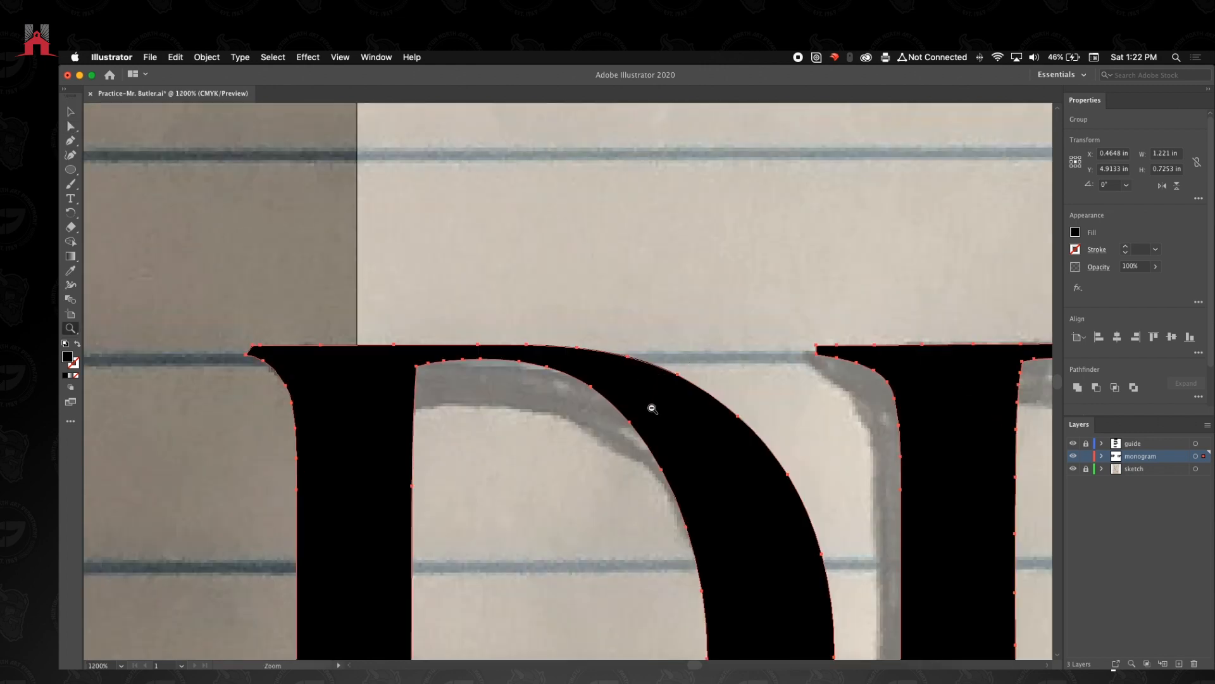
alt+click(654, 398)
alt+click(652, 465)
drag(620, 479, 593, 407)
click(70, 111)
click(196, 213)
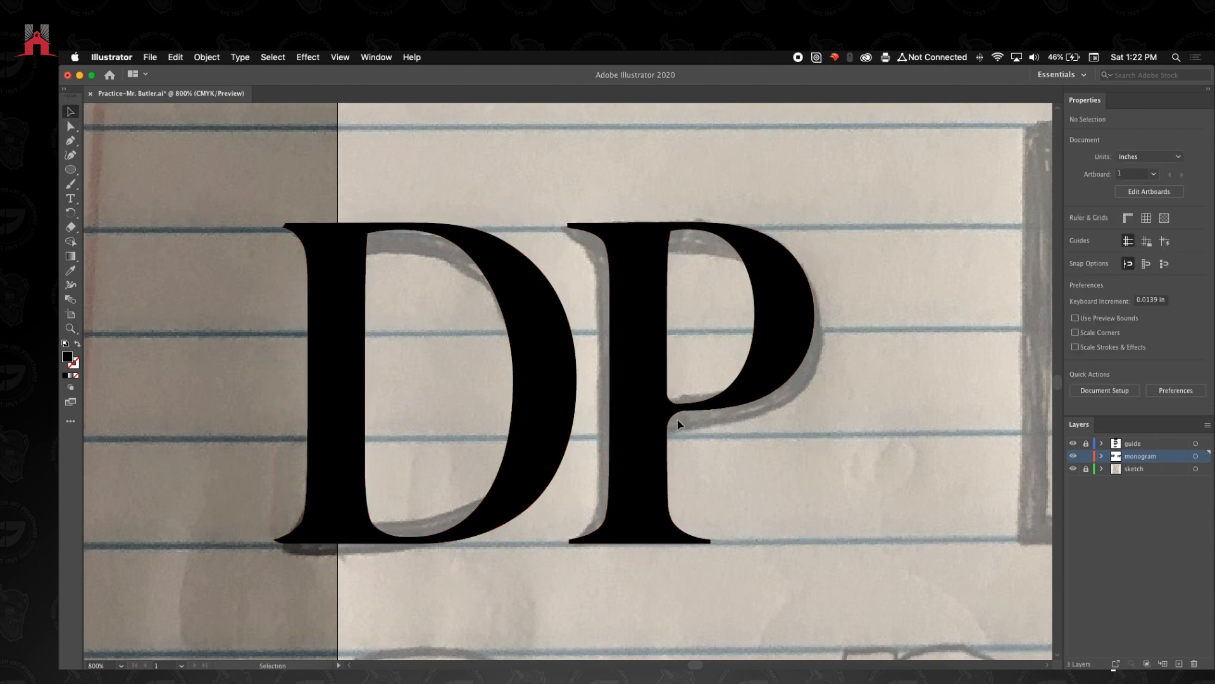
drag(579, 379, 513, 343)
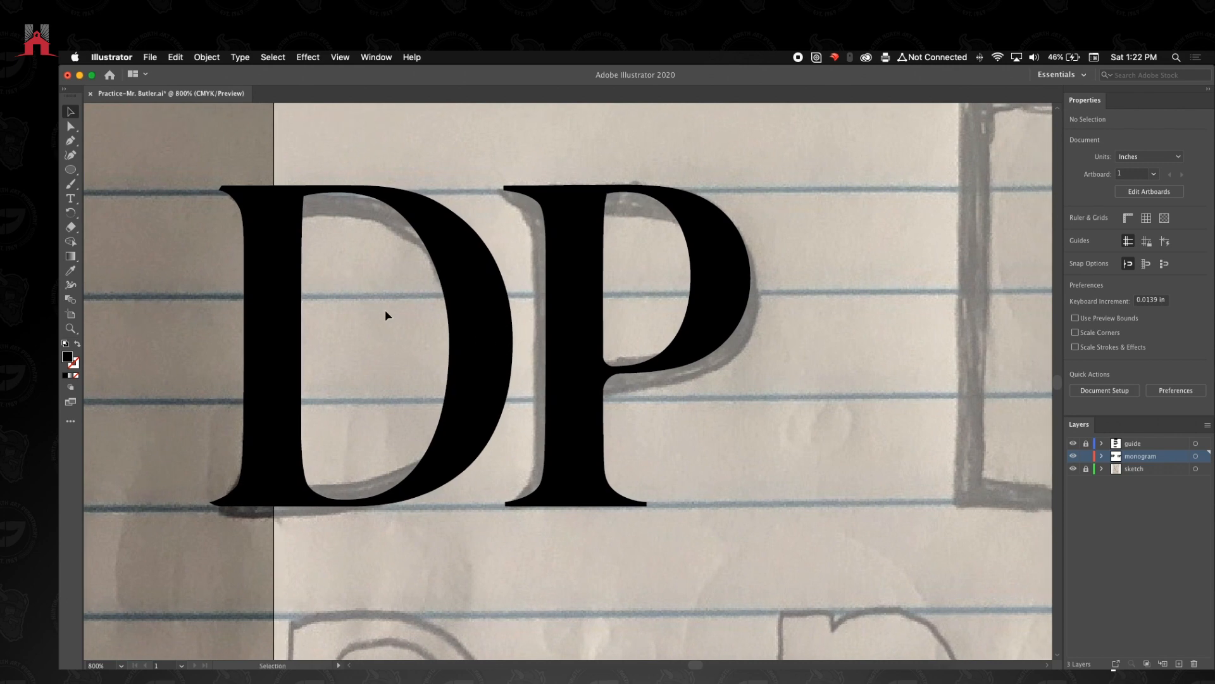
- Locate the lowercase p-above-d sketch with the shared stem beneath the serif DP monogram
key(space)
drag(448, 272, 502, 317)
key(z)
alt+click(526, 333)
alt+click(527, 333)
alt+click(546, 378)
alt+click(546, 378)
key(space)
drag(523, 331, 547, 426)
drag(337, 206, 330, 261)
key(v)
click(384, 300)
drag(385, 299, 318, 298)
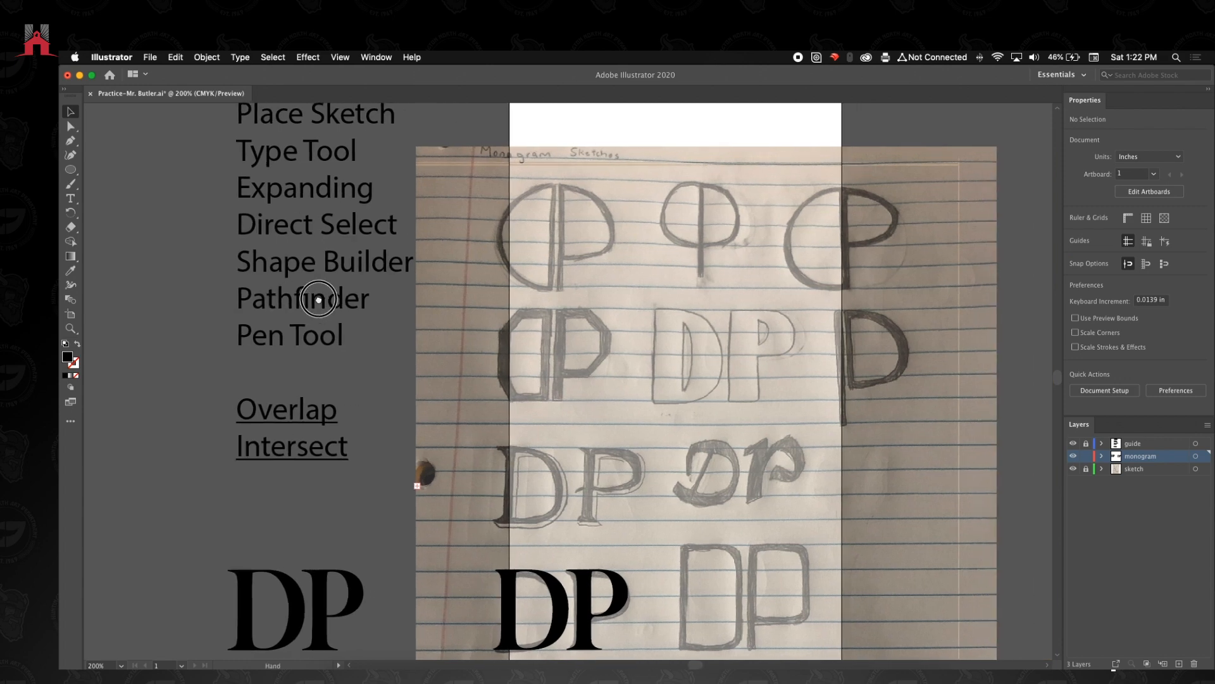
drag(797, 545, 710, 280)
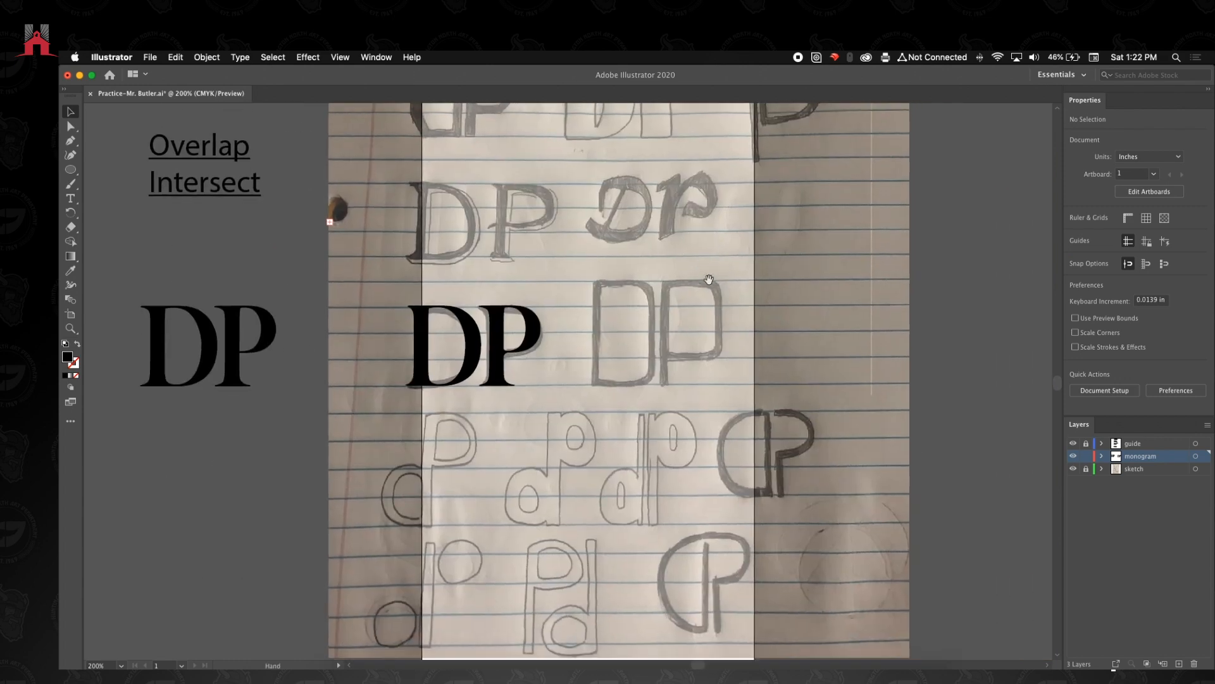
drag(697, 498, 745, 447)
key(z)
click(492, 424)
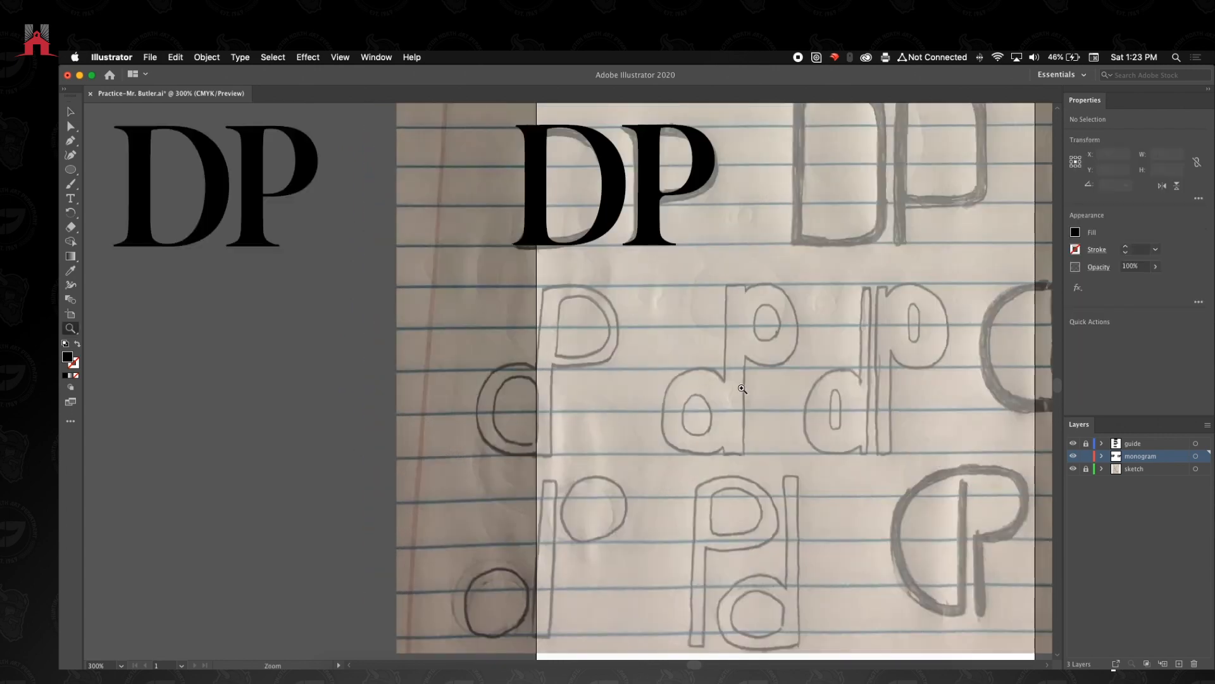
click(741, 387)
click(552, 350)
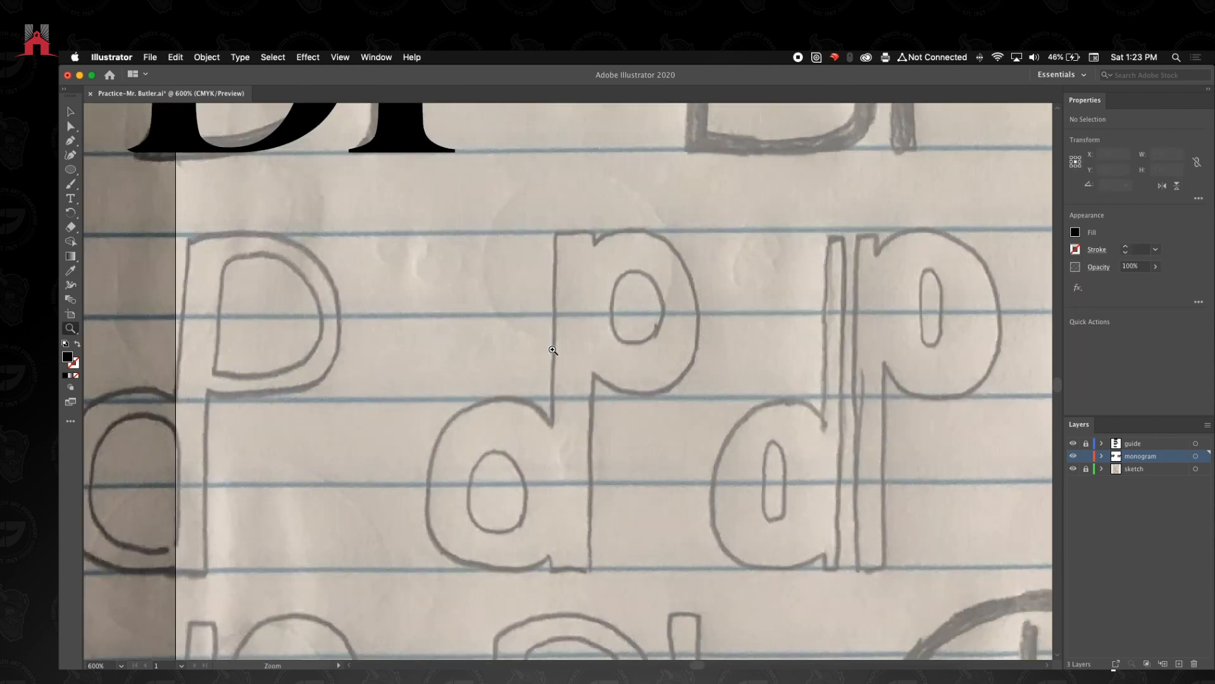
click(71, 110)
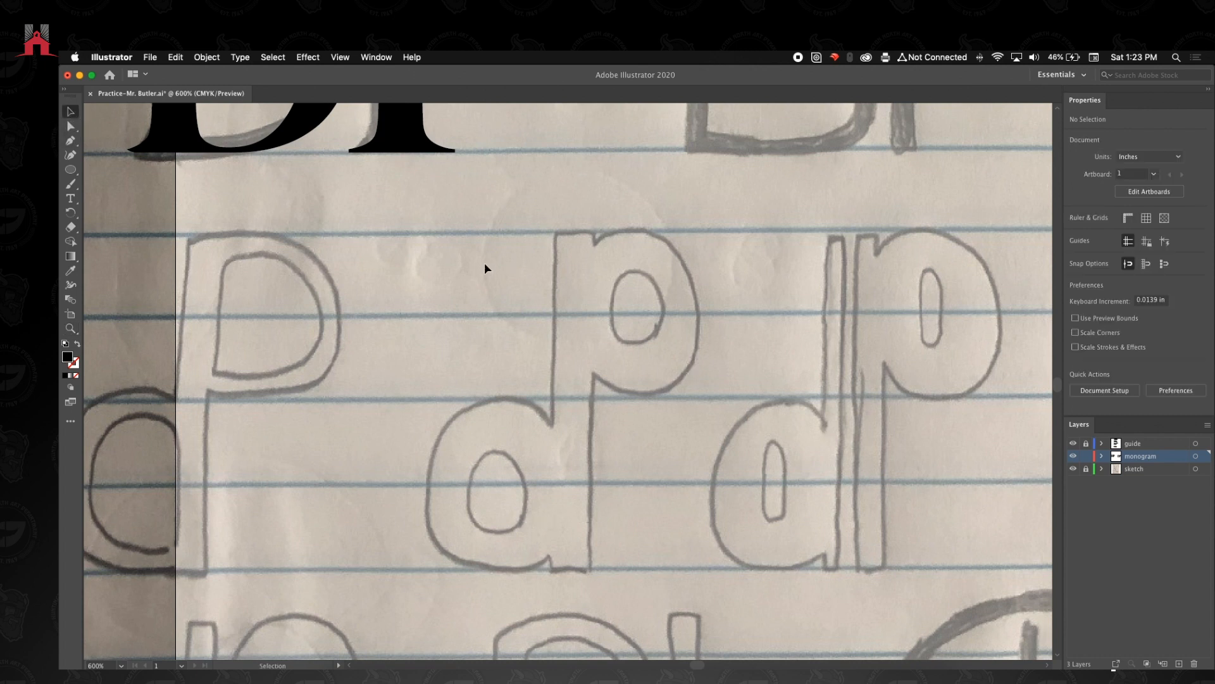
- Draw an unfilled, black-stroked ellipse over the sketched p's counter and reduce its height to about 0.21 in
drag(70, 170, 120, 182)
click(1076, 232)
click(78, 345)
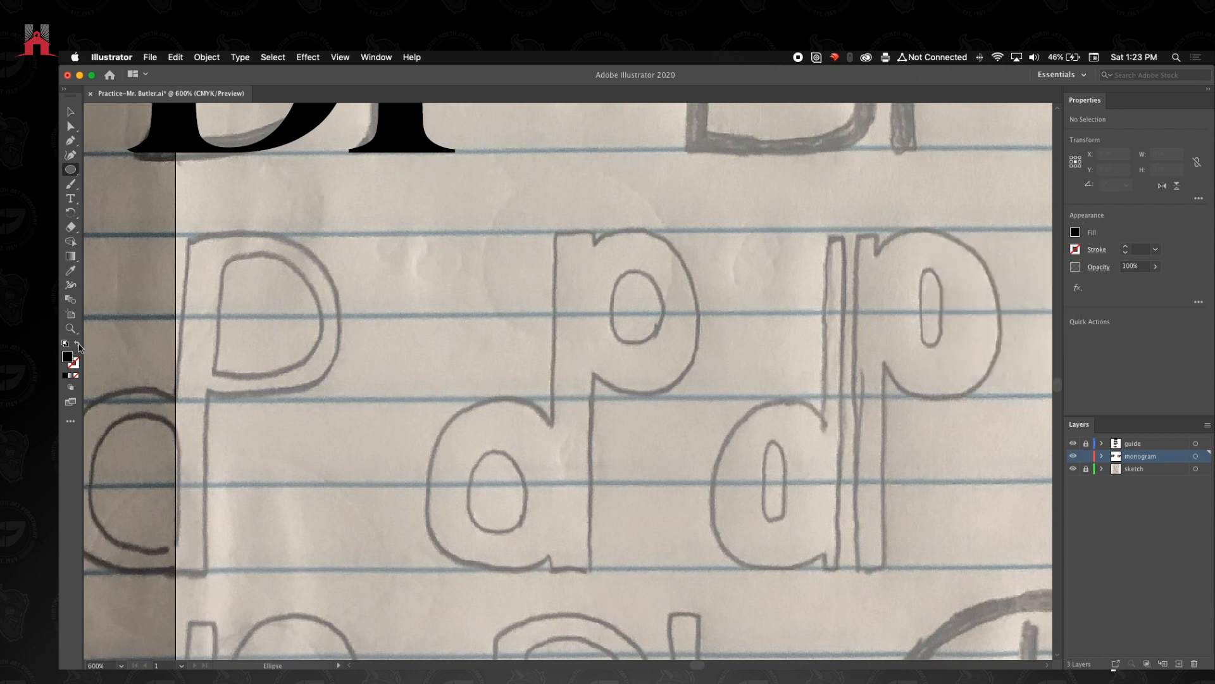
click(78, 345)
drag(609, 268, 667, 344)
click(67, 115)
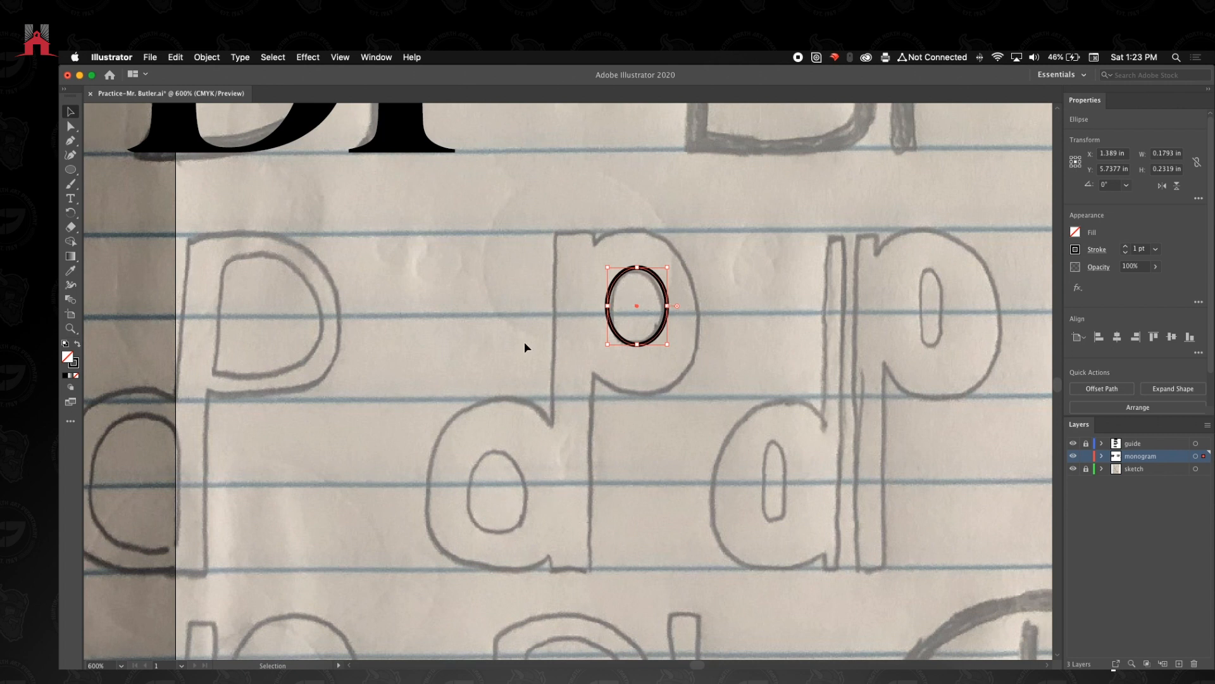
drag(638, 345, 637, 341)
drag(639, 267, 638, 271)
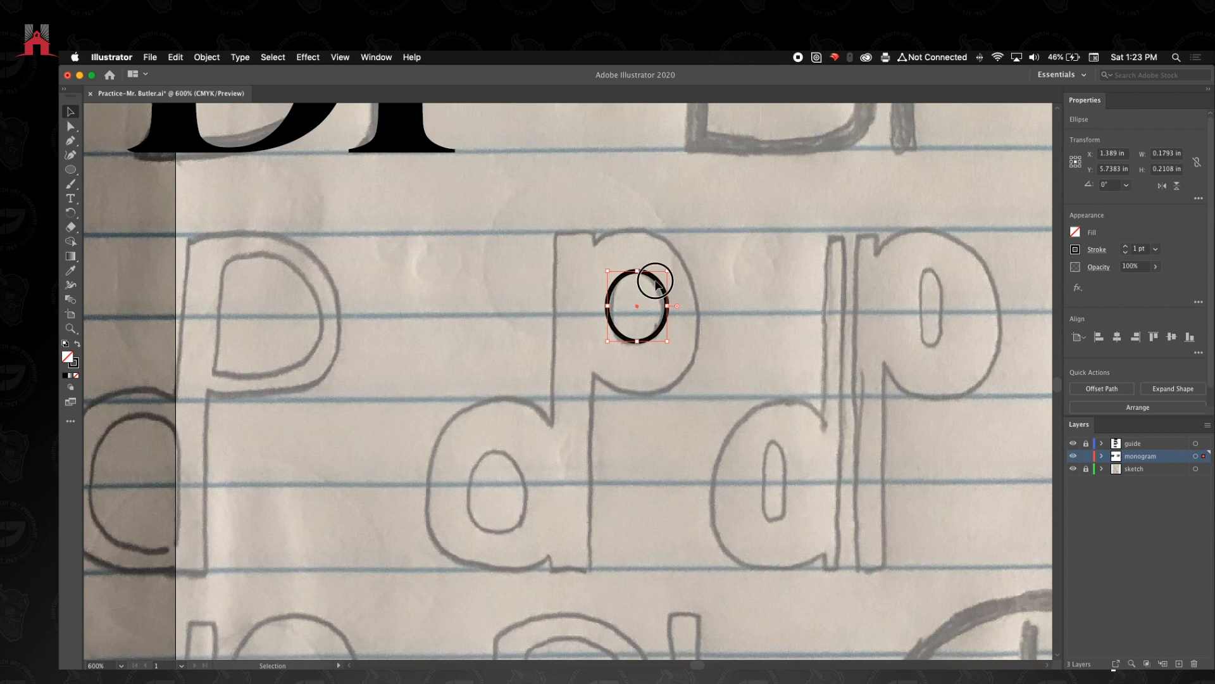
click(657, 278)
click(662, 290)
drag(660, 286, 665, 288)
key(Left)
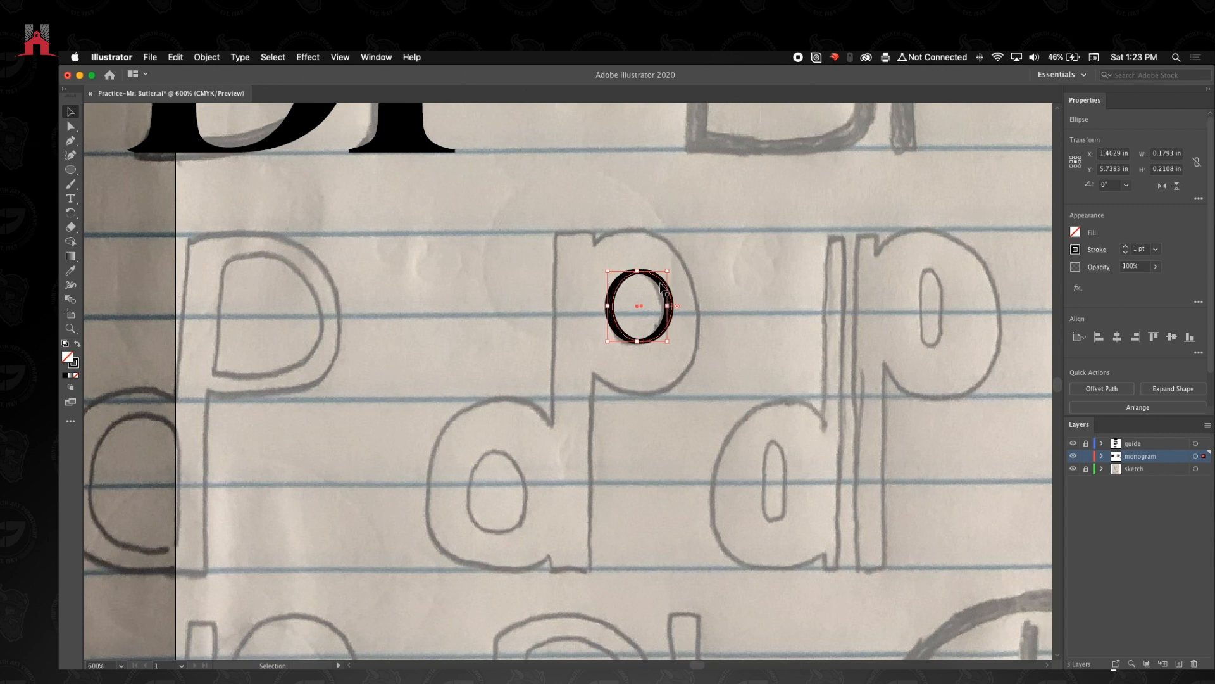
drag(667, 273, 700, 241)
key(Delete)
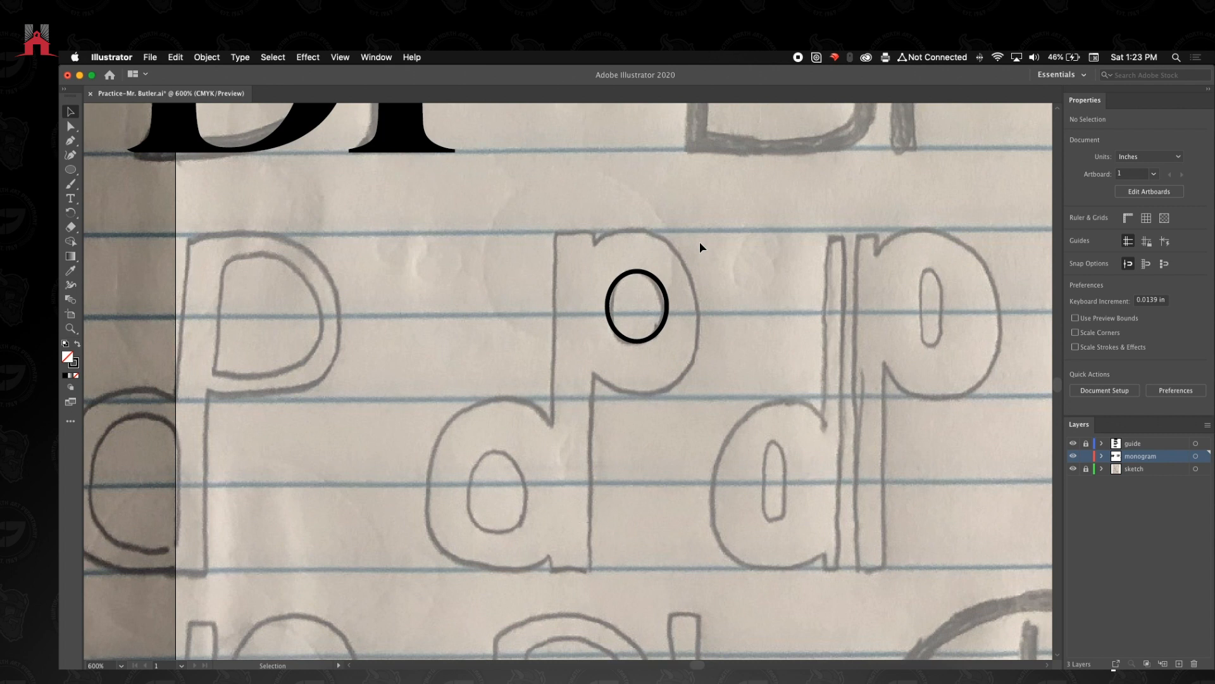
- Duplicate the counter ellipse and resize the copy to about 0.40 by 0.49 in over the p's outer bowl
click(668, 301)
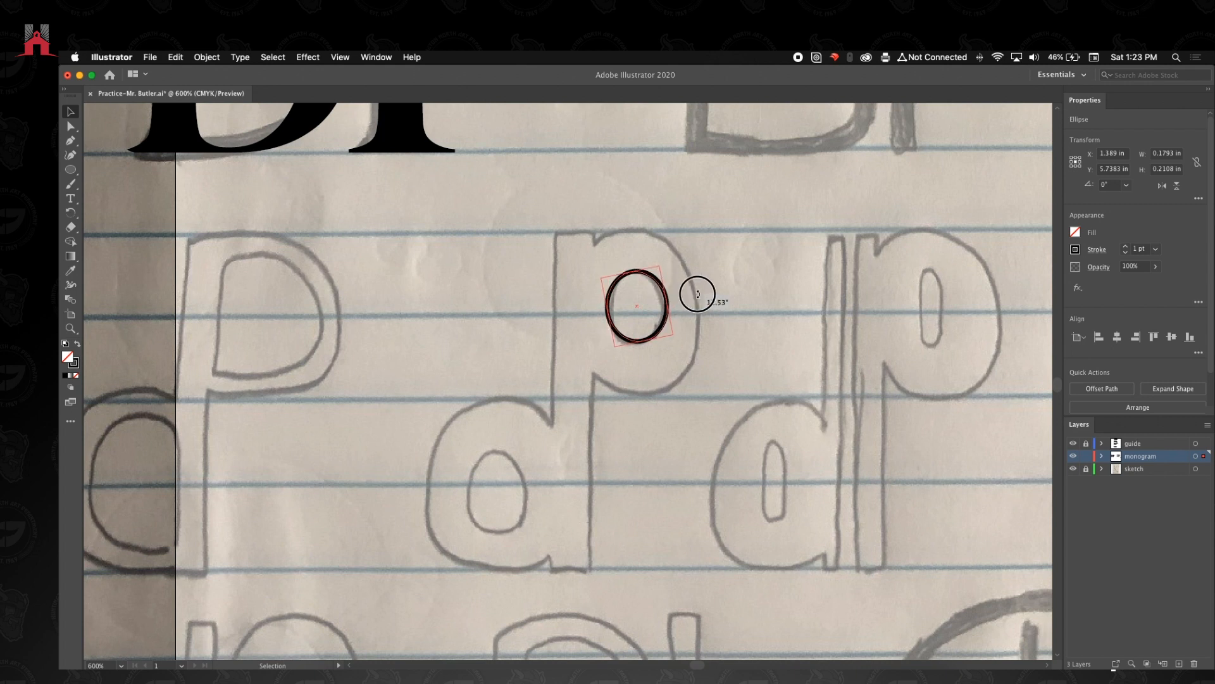
key(alt+Right)
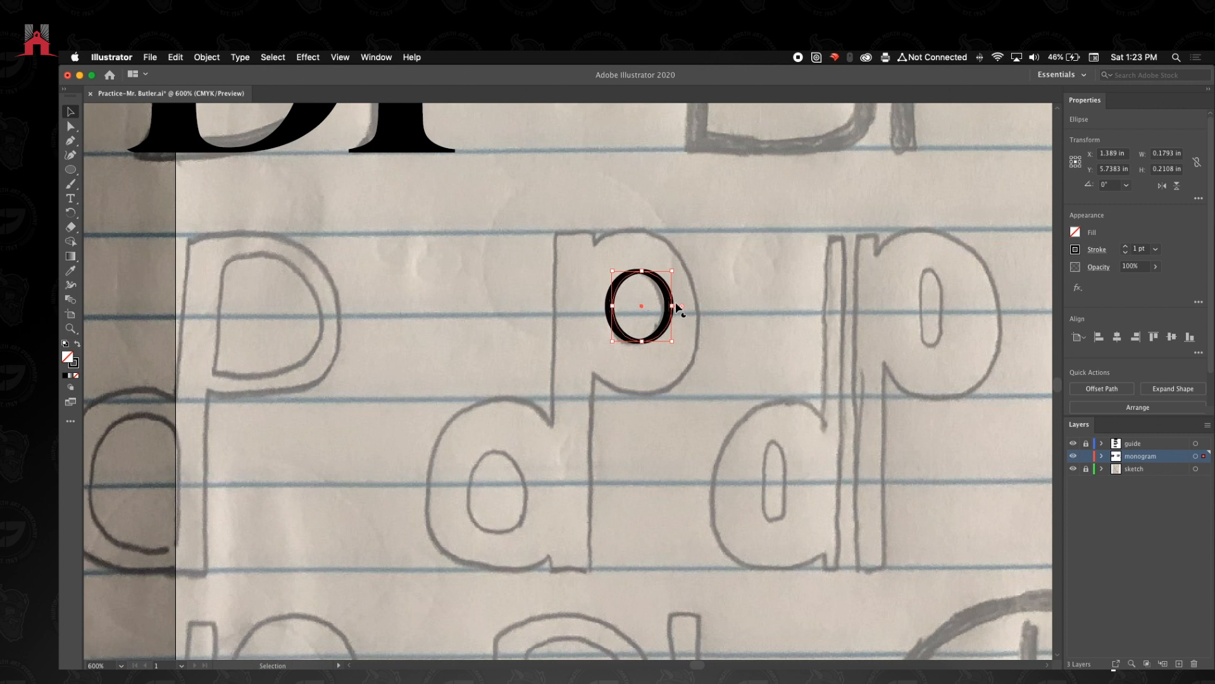
key(Left)
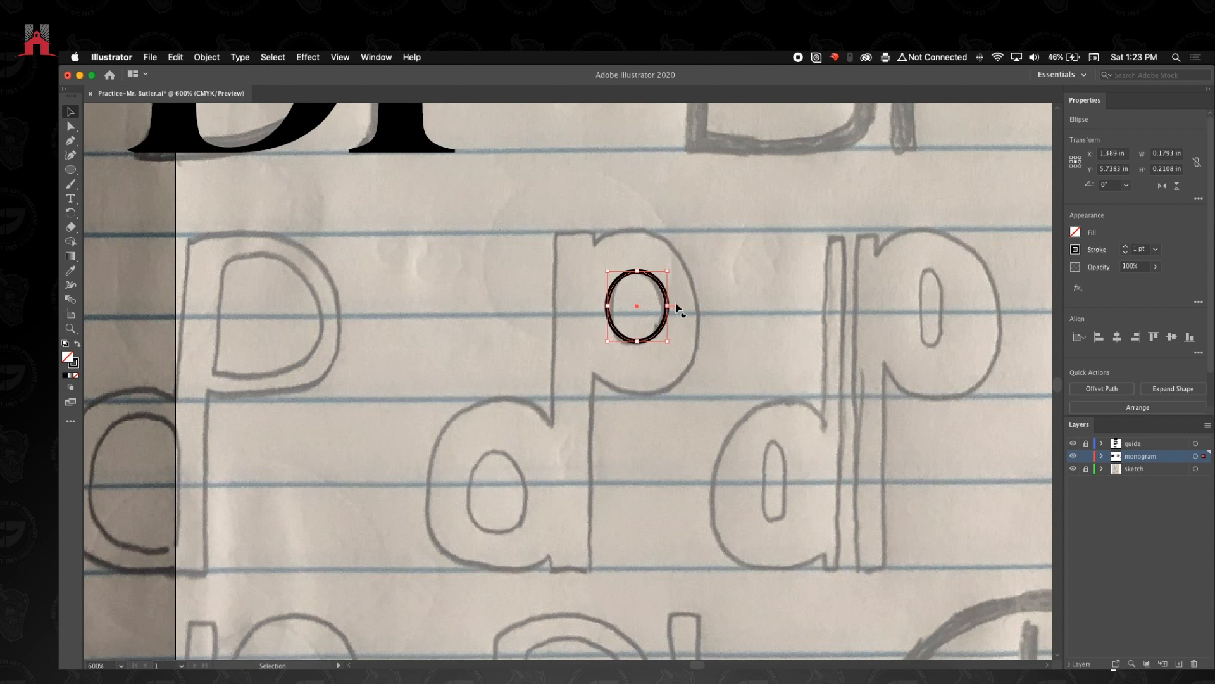
drag(672, 272, 714, 226)
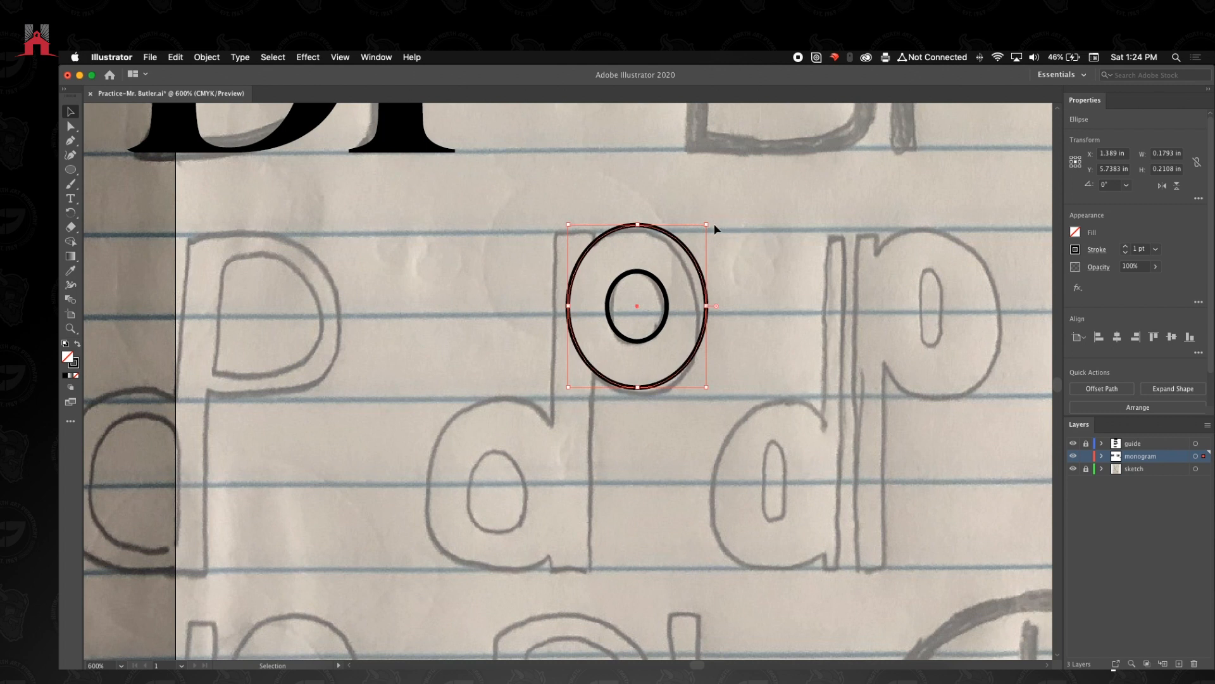
key(Down)
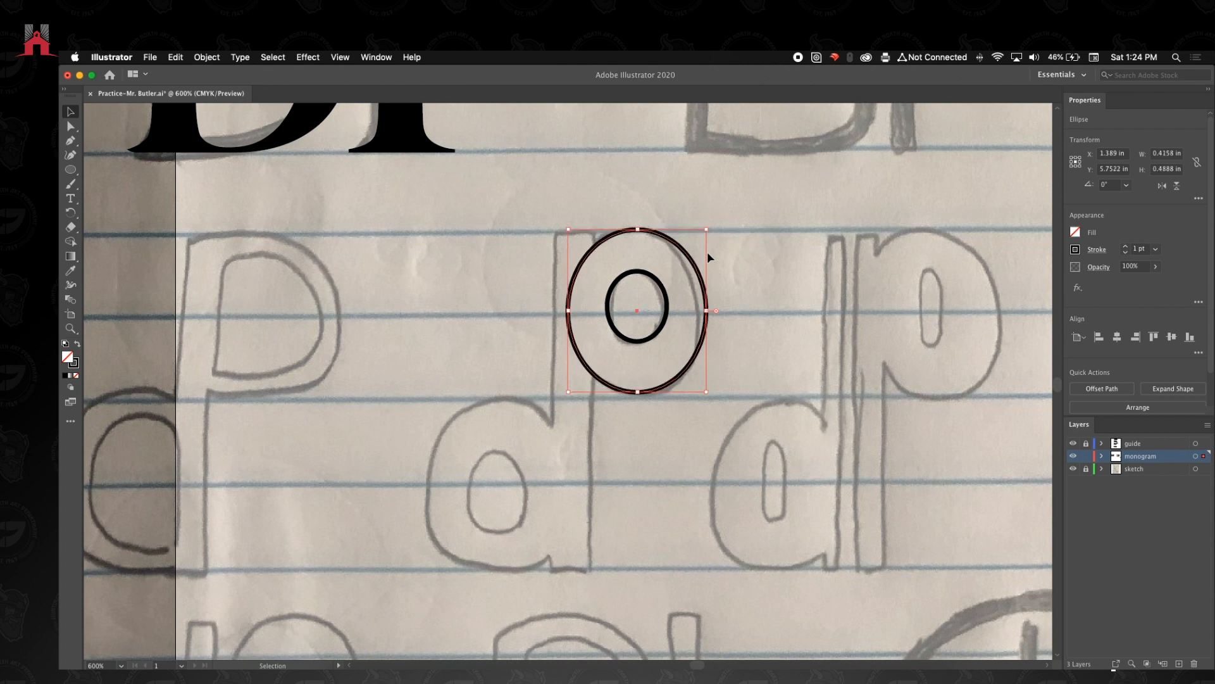
drag(711, 310, 701, 313)
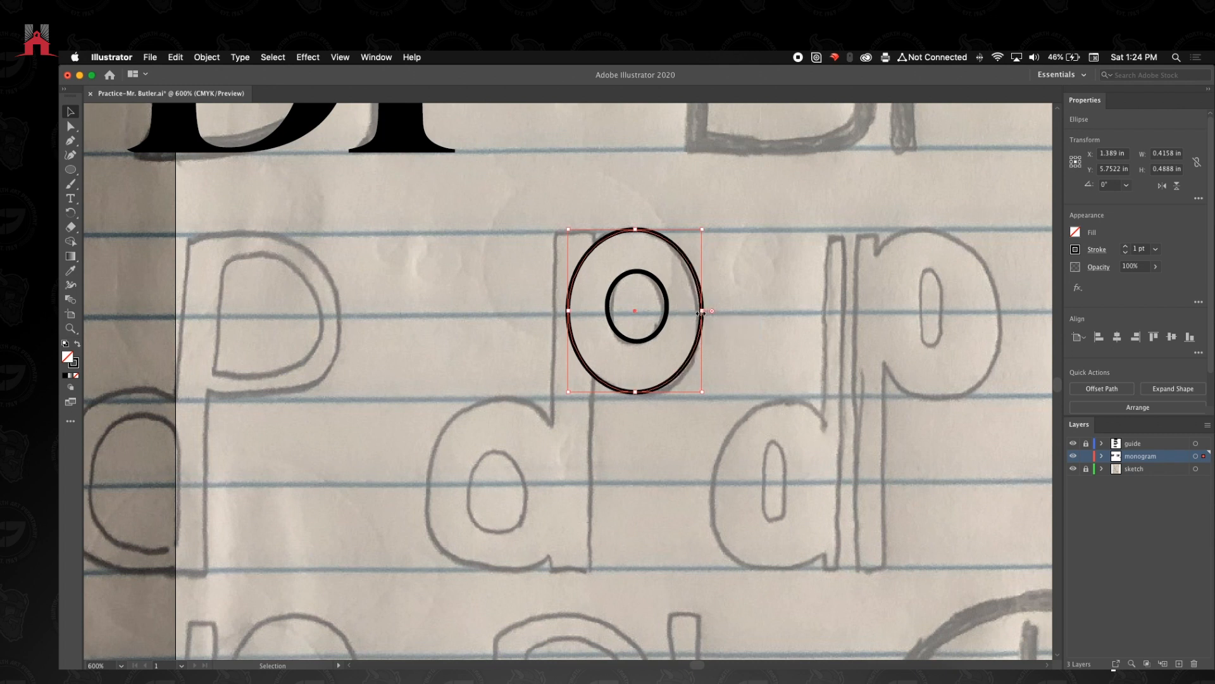
- Shrink the inner ellipse to about 0.165 in wide and 0.20 in high to fit the sketched counter
click(668, 310)
click(666, 299)
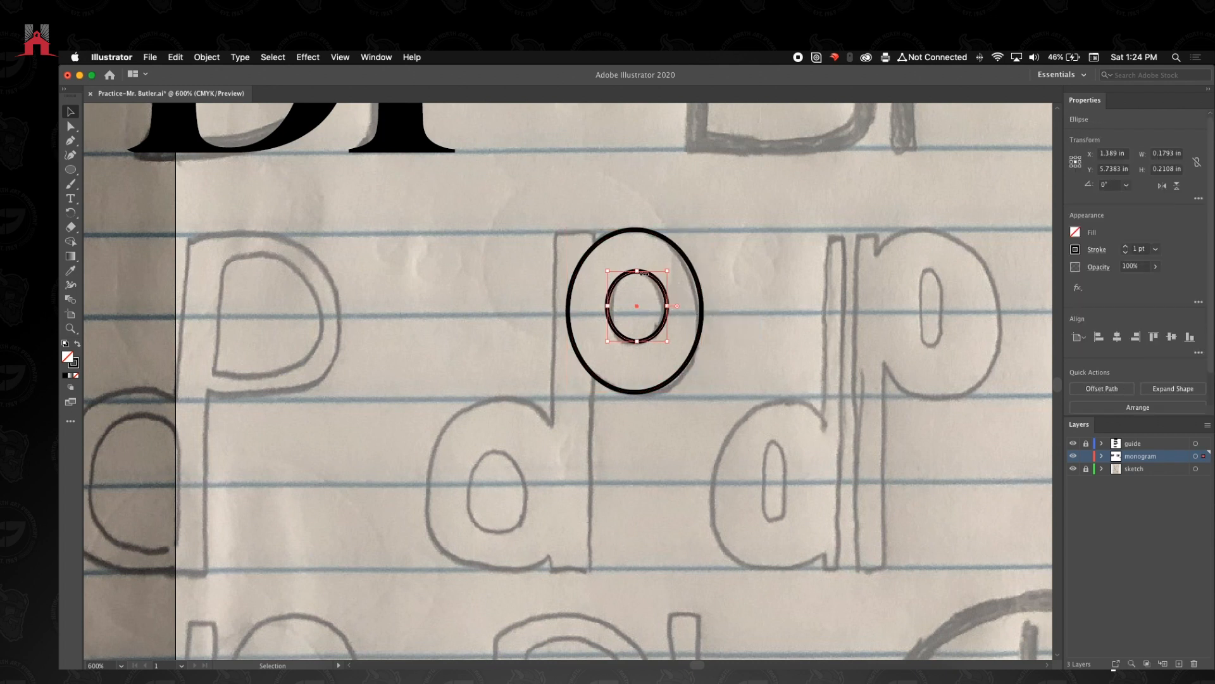
drag(667, 271, 667, 274)
drag(609, 307, 609, 306)
click(718, 342)
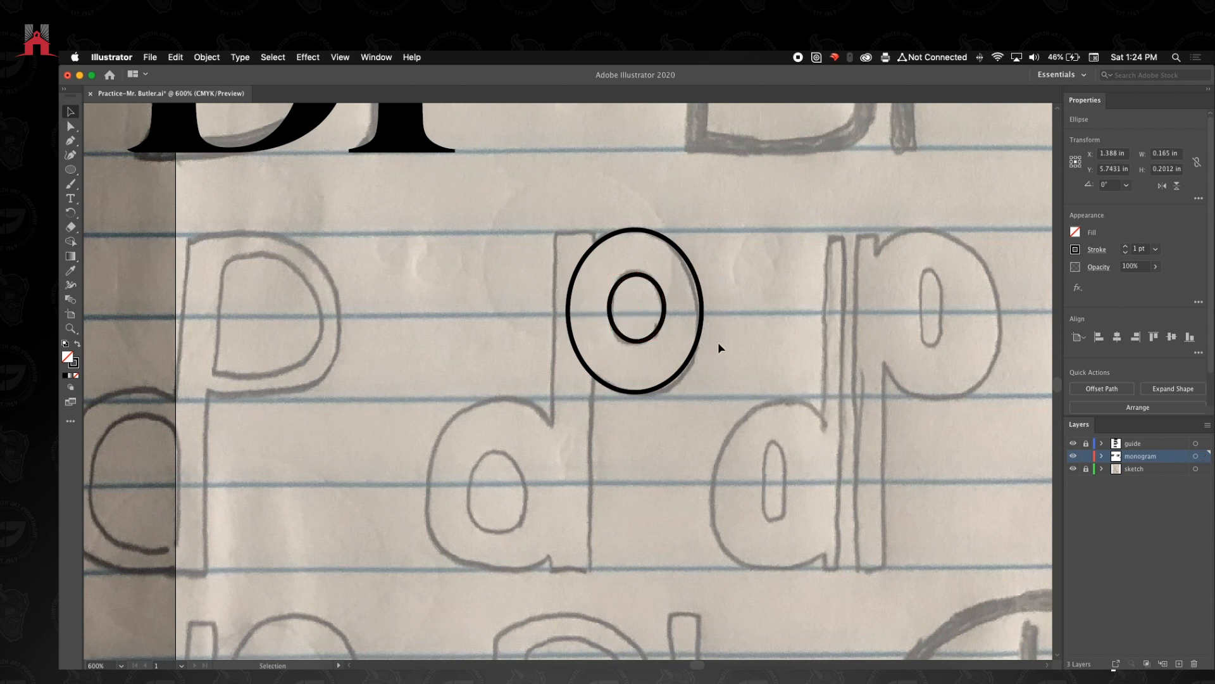
- Extend the outer ellipse downward to about 0.50 in high and pull its left edge slightly inward
click(647, 392)
drag(636, 395, 635, 399)
drag(705, 315, 704, 315)
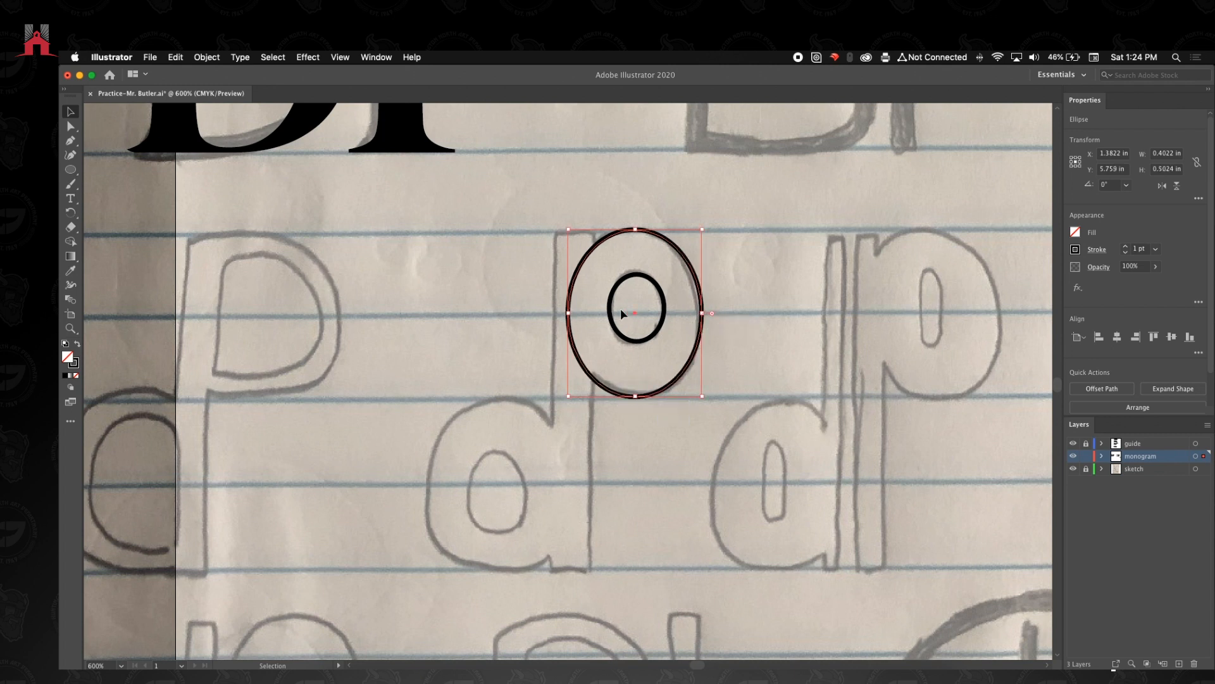
drag(566, 313, 571, 313)
click(634, 277)
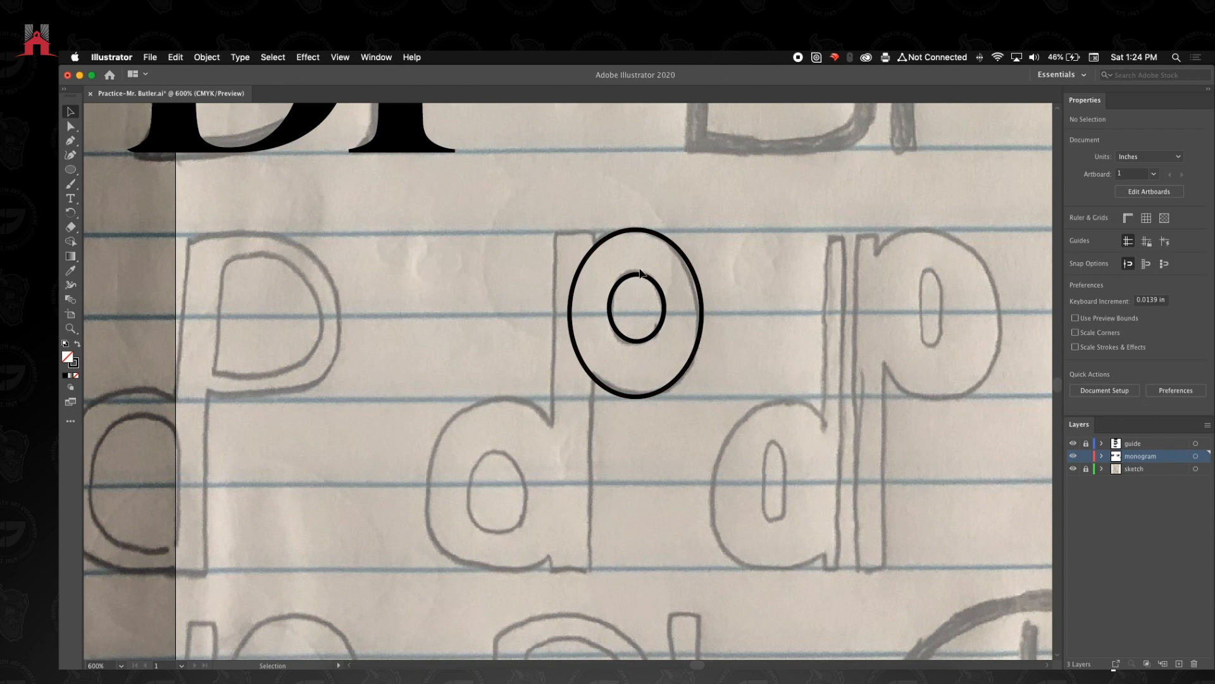
- Stretch the inner ellipse's height to about 0.21 in, keeping its width at 0.165 in
click(647, 283)
drag(645, 281, 641, 276)
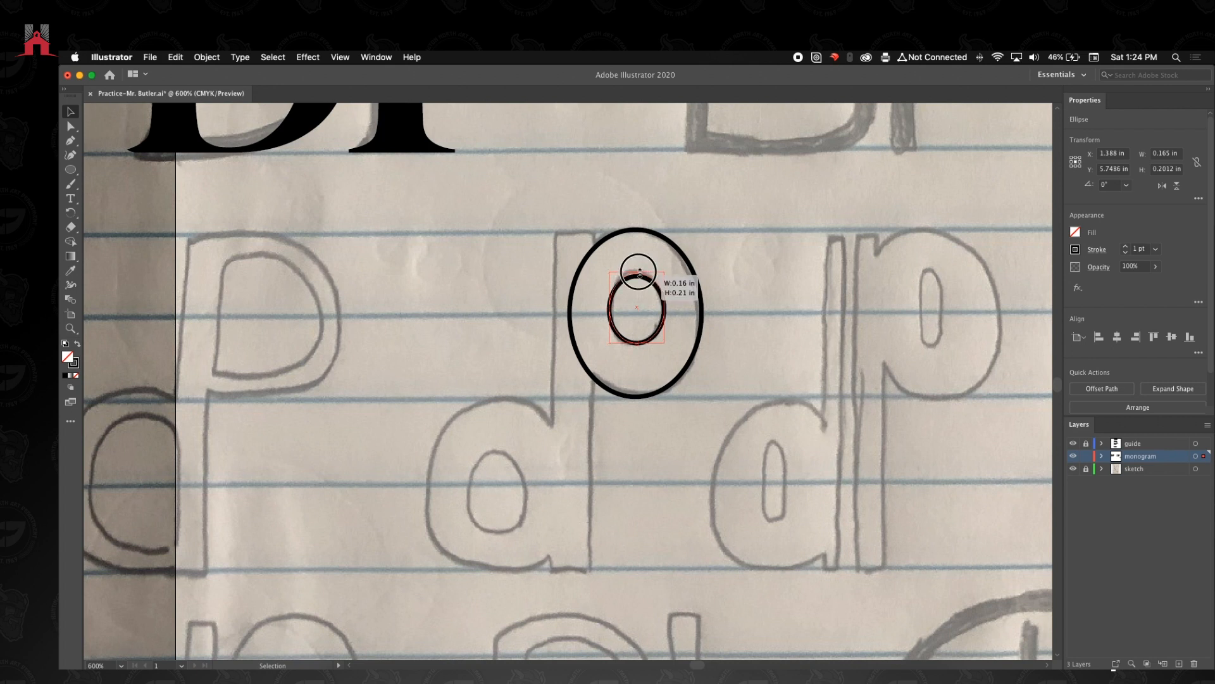
click(757, 309)
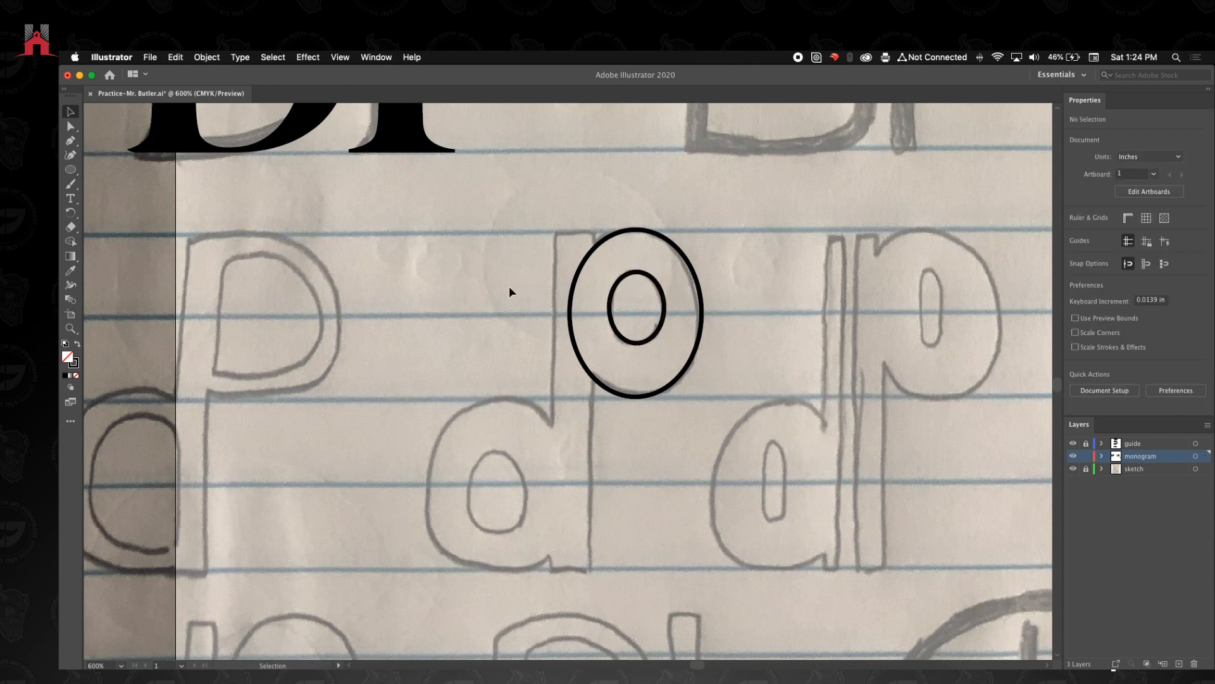
click(631, 339)
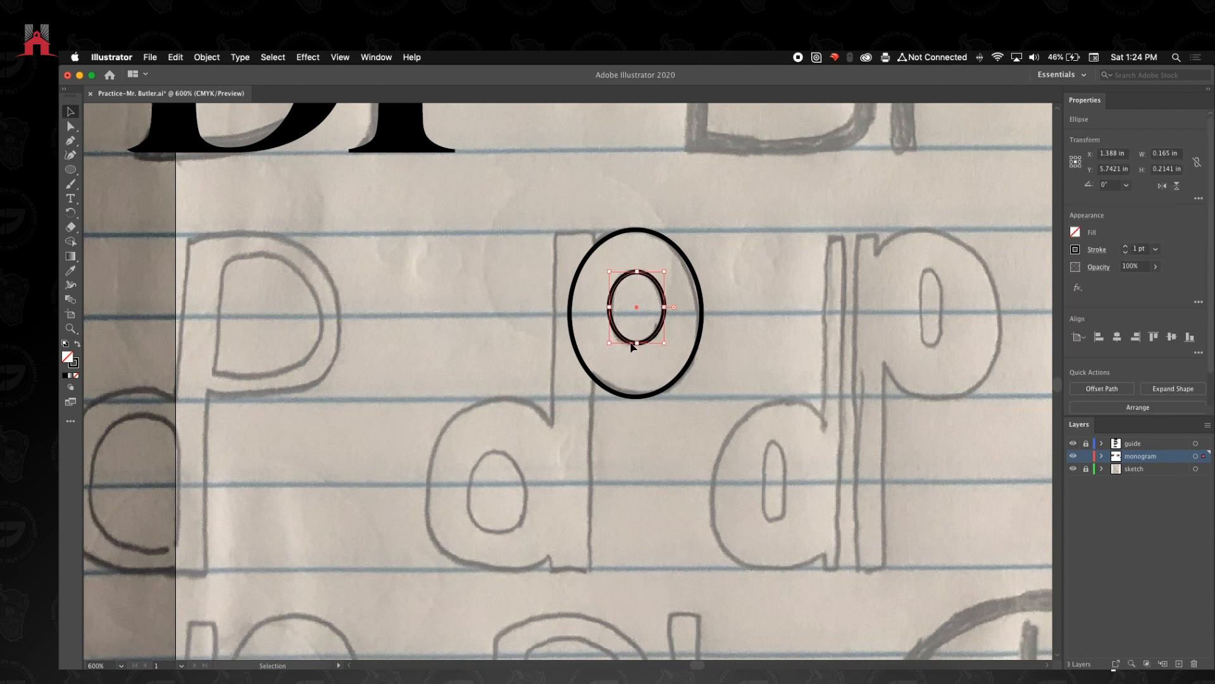
click(467, 258)
- Nudge the inner ellipse slightly down so it sits vertically centred inside the p's outer ellipse
click(657, 292)
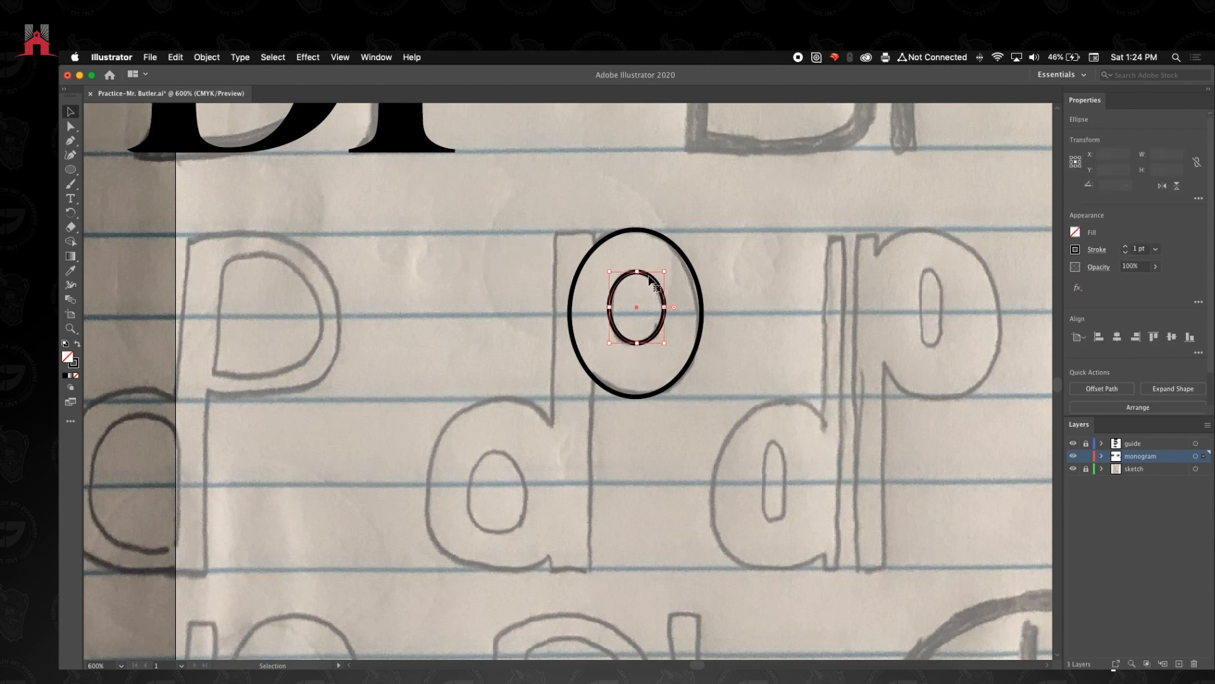
key(Down)
key(Up)
key(Down)
key(Up)
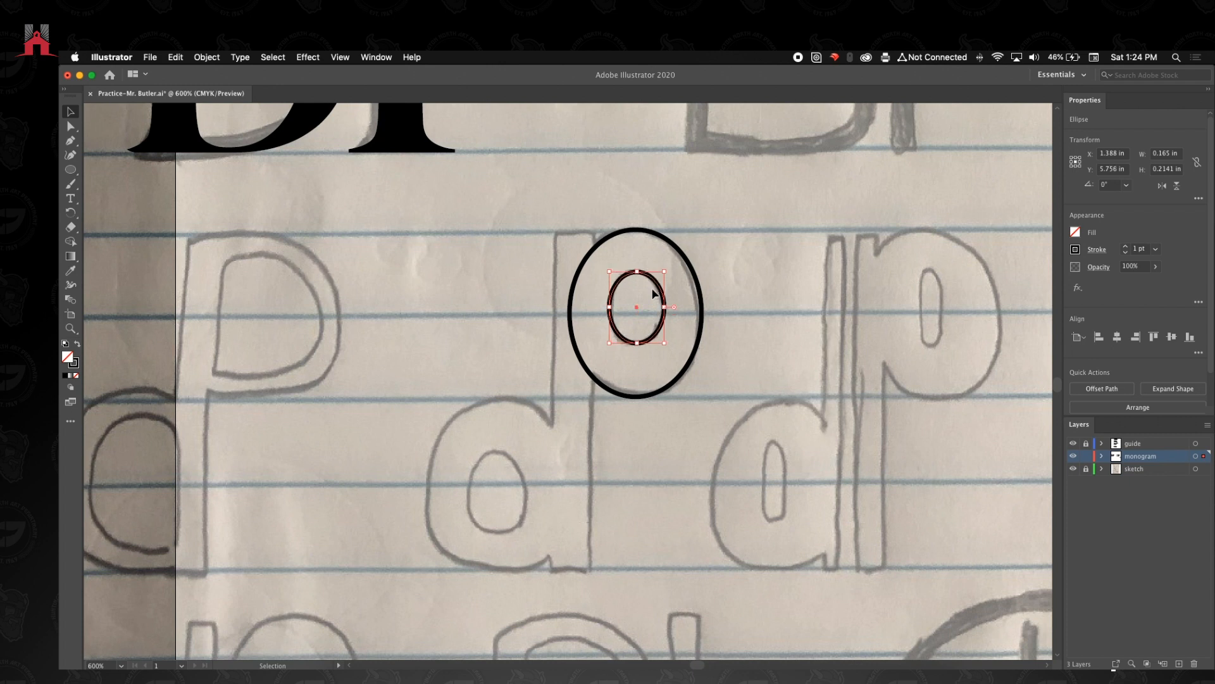
key(Down)
key(Up)
key(Down)
key(Up)
key(Down)
- Align the inner and outer ellipses of the p on their shared vertical and horizontal centres
click(719, 269)
drag(720, 269, 612, 325)
click(1086, 444)
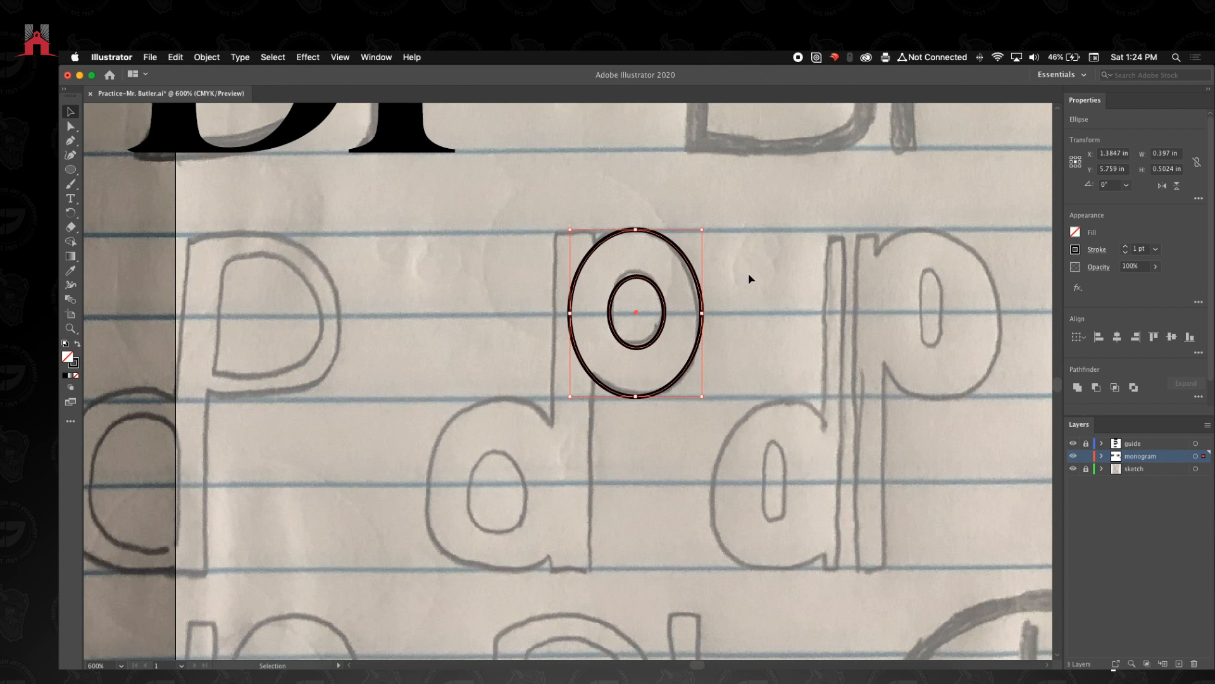
drag(709, 264, 643, 296)
click(1172, 339)
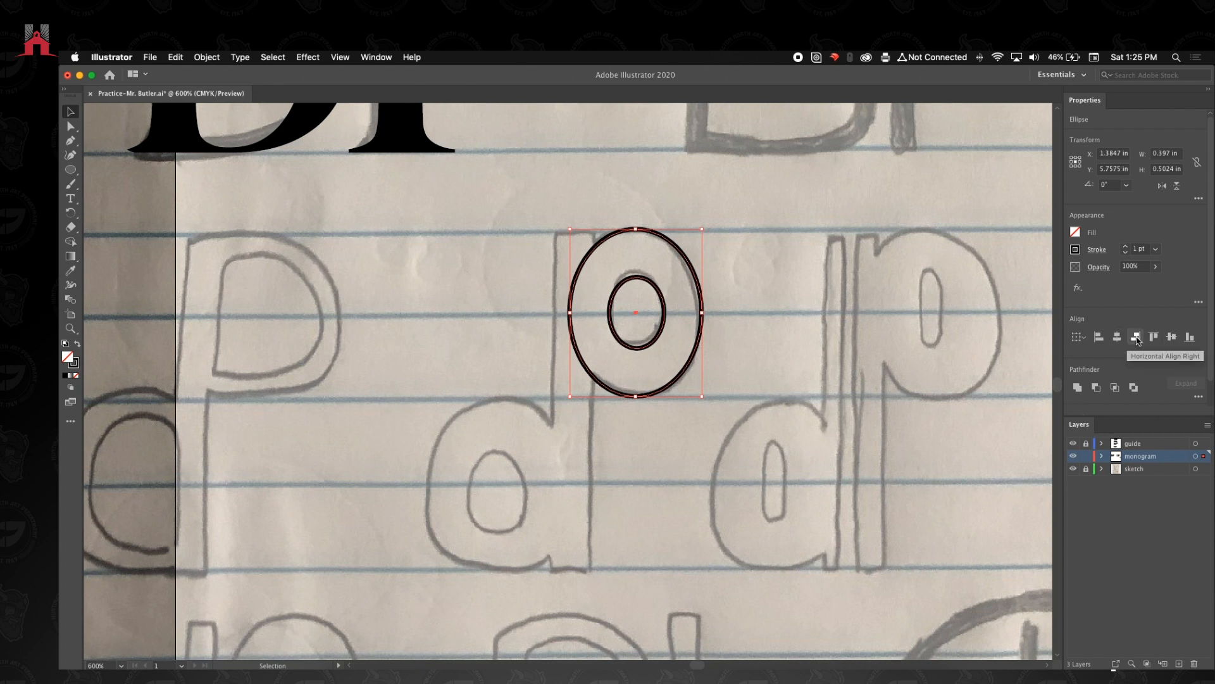
click(1117, 337)
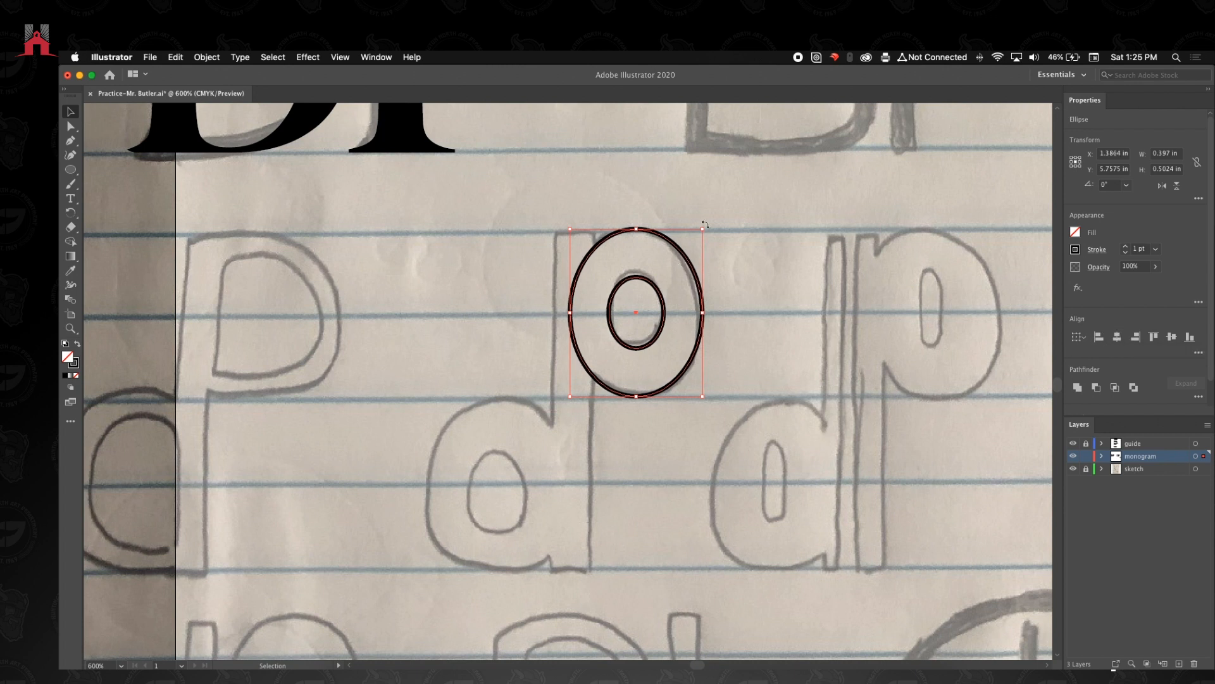
click(727, 340)
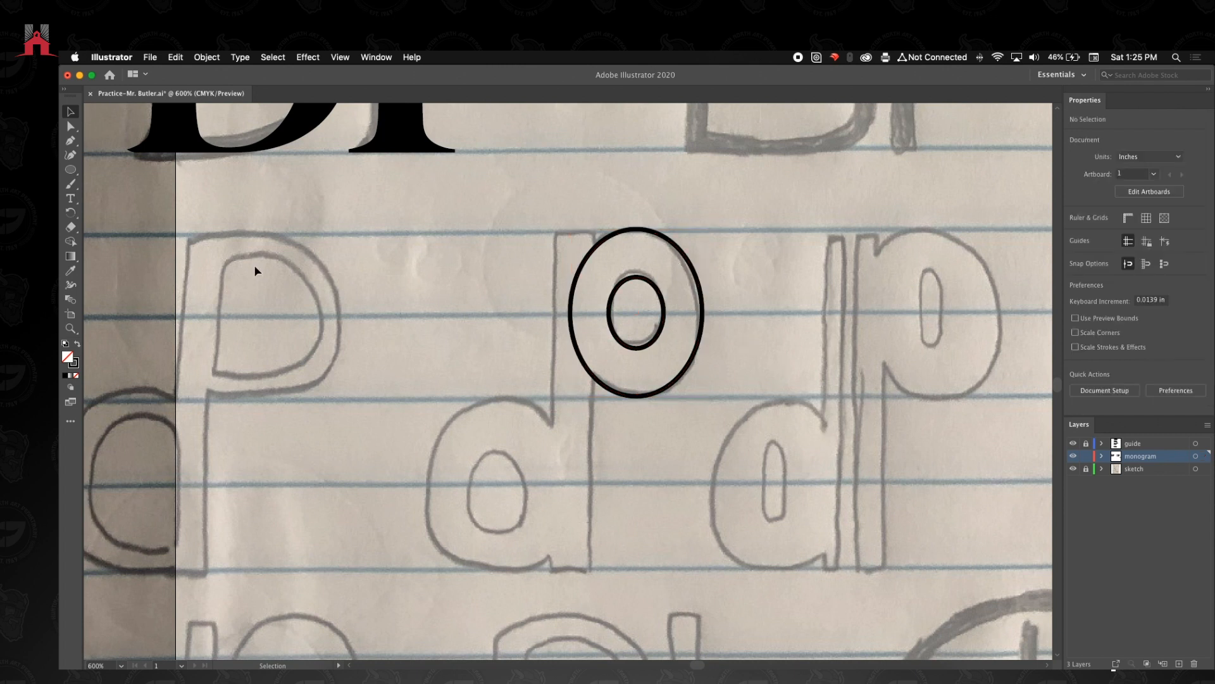
- Draw a rectangle about 0.12 by 1.03 in over the shared stem of the sketched p and d
drag(73, 171, 124, 169)
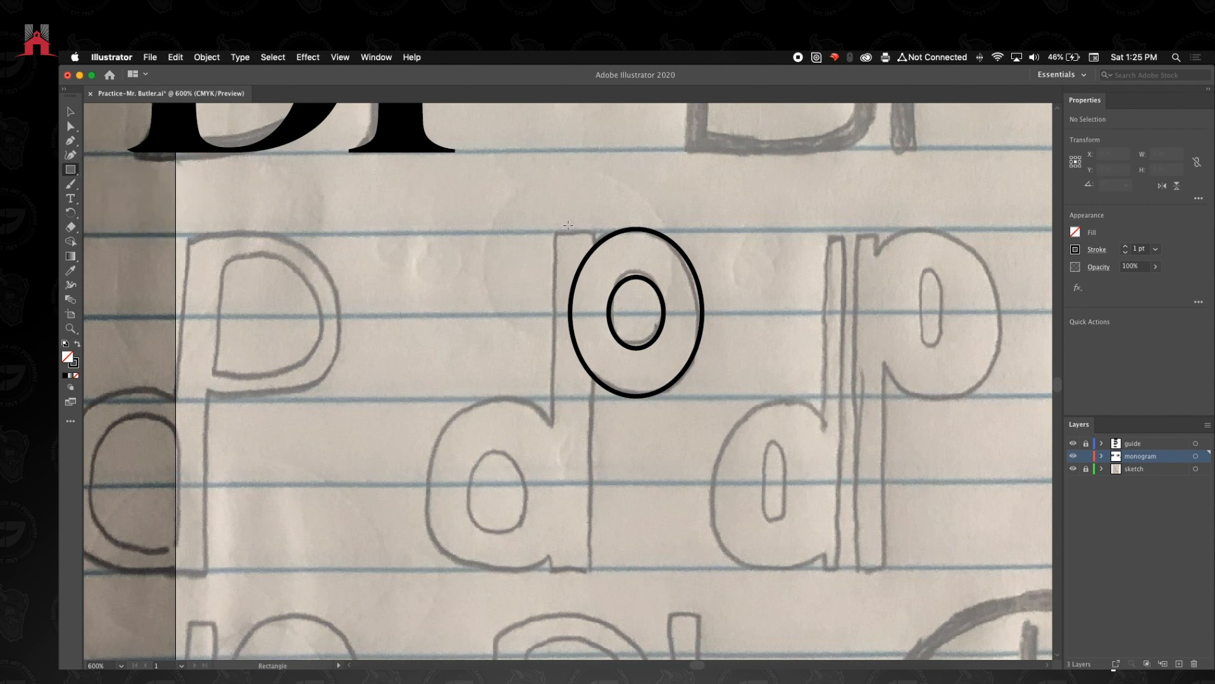
drag(554, 229, 595, 570)
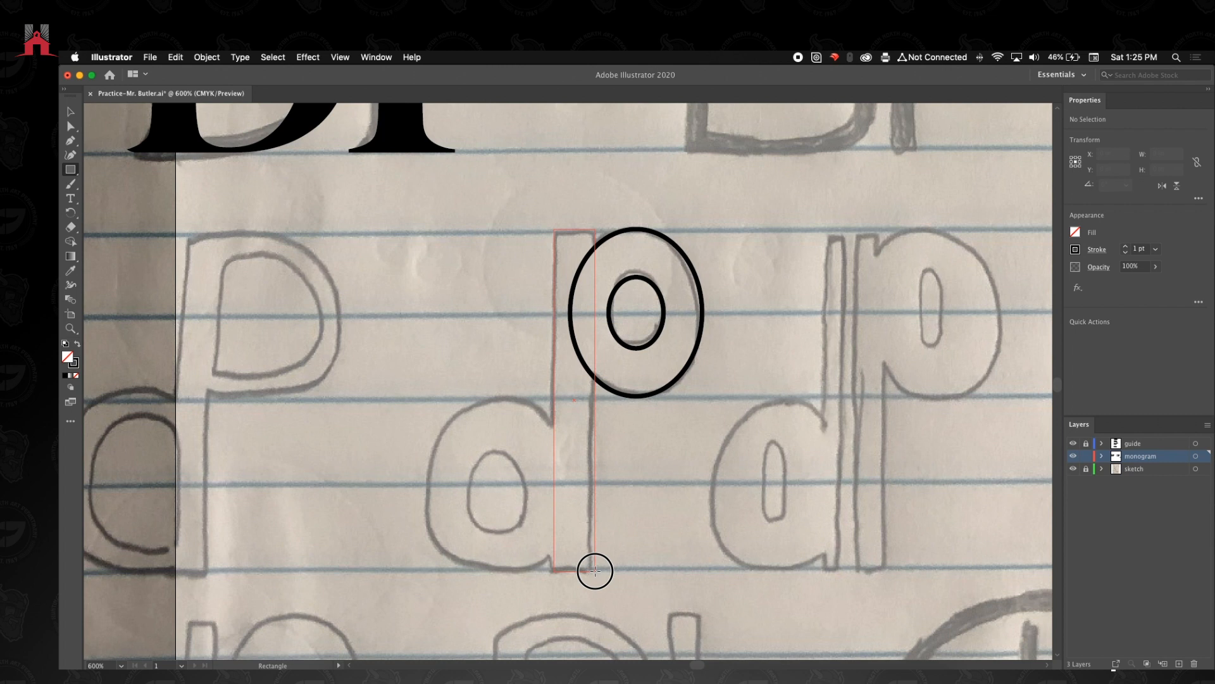
drag(595, 571, 594, 570)
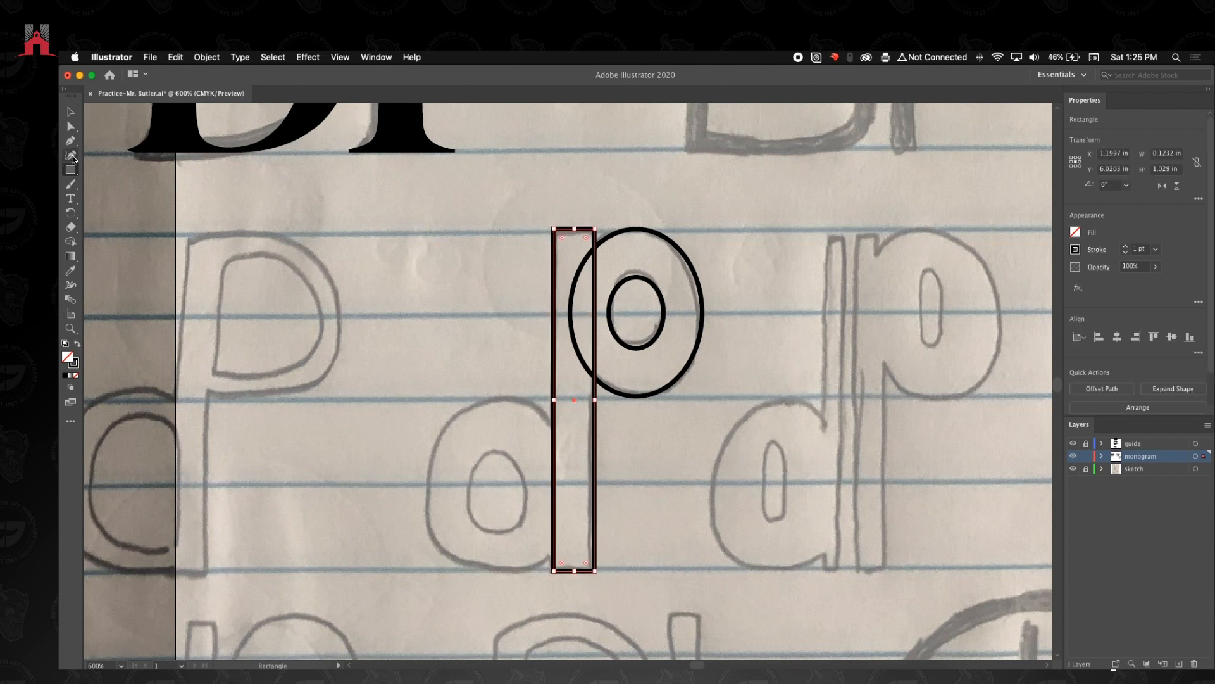
- Trim the stem rectangle to about 1.026 in high and slightly round its corners
click(70, 112)
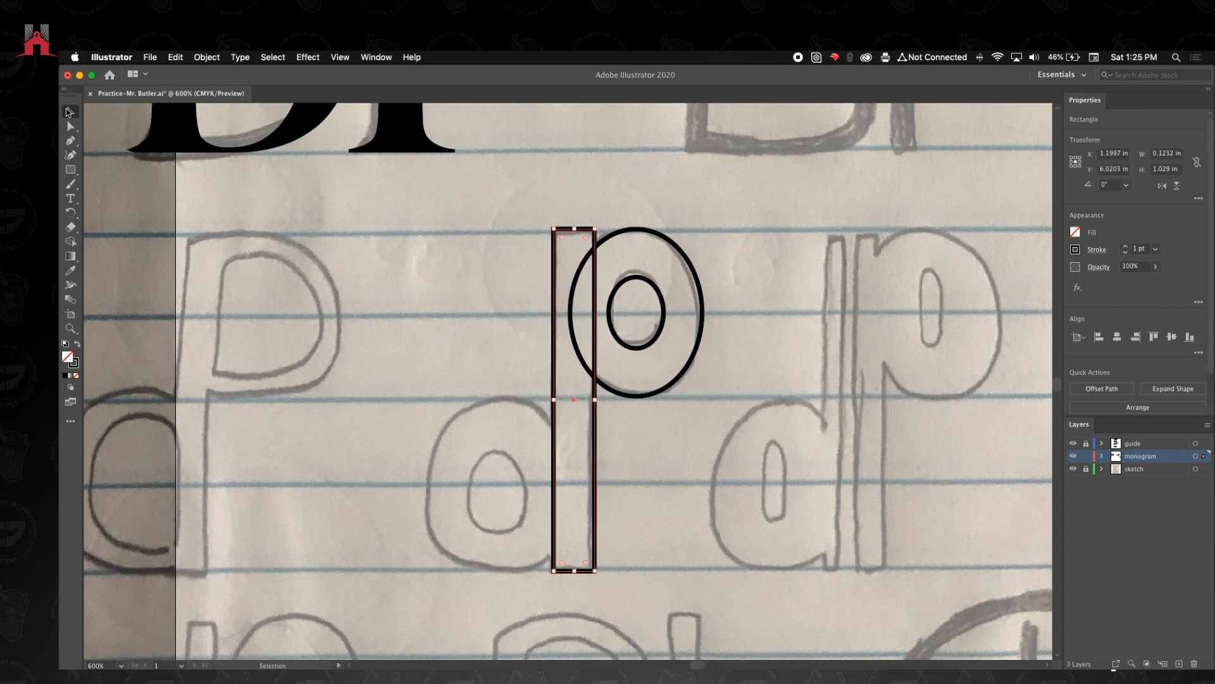
click(533, 279)
drag(555, 284, 523, 286)
drag(545, 239, 588, 242)
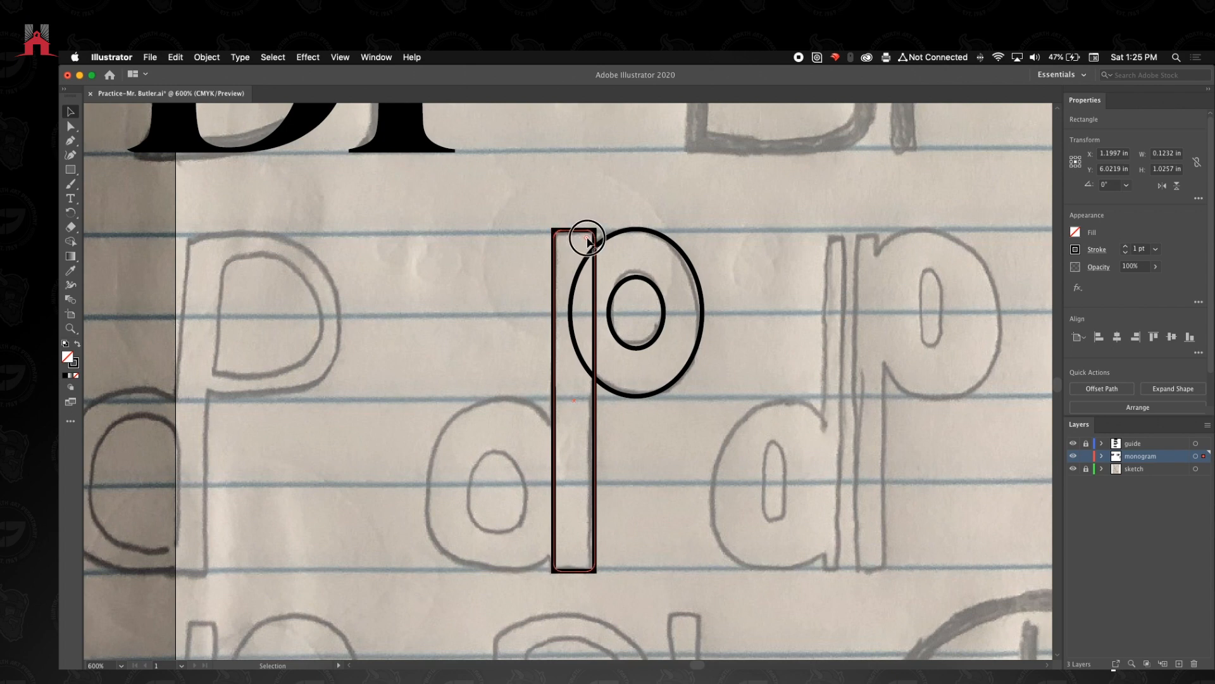
drag(588, 241, 588, 242)
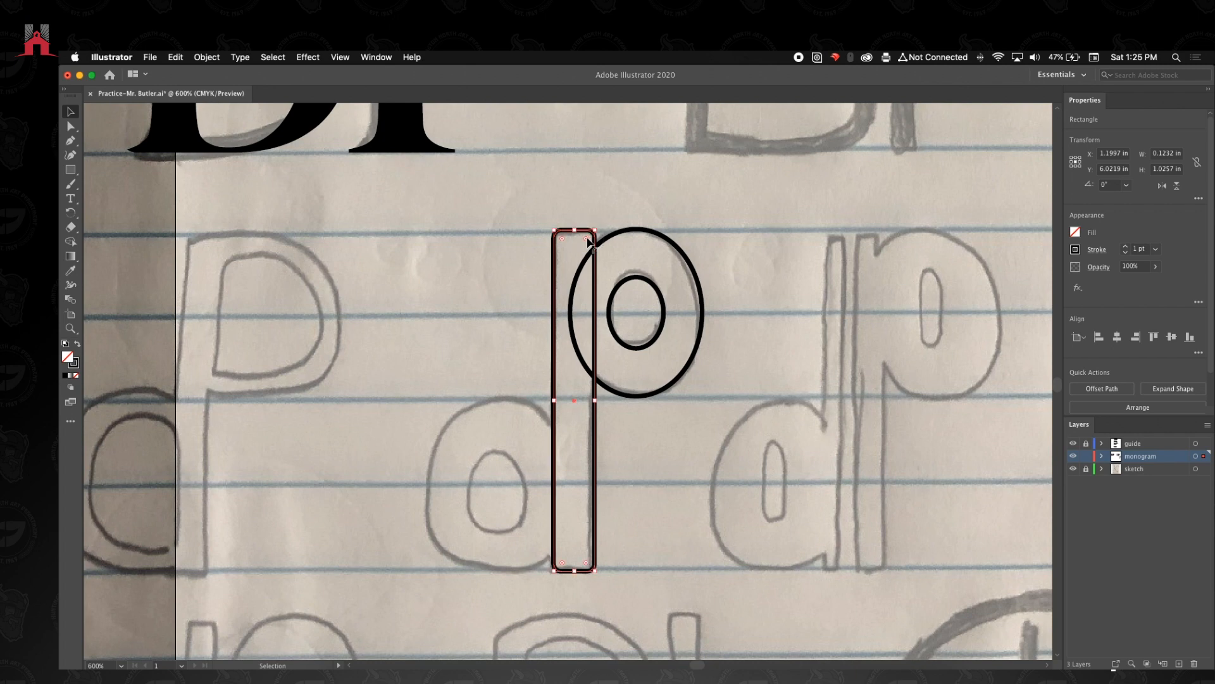
click(509, 226)
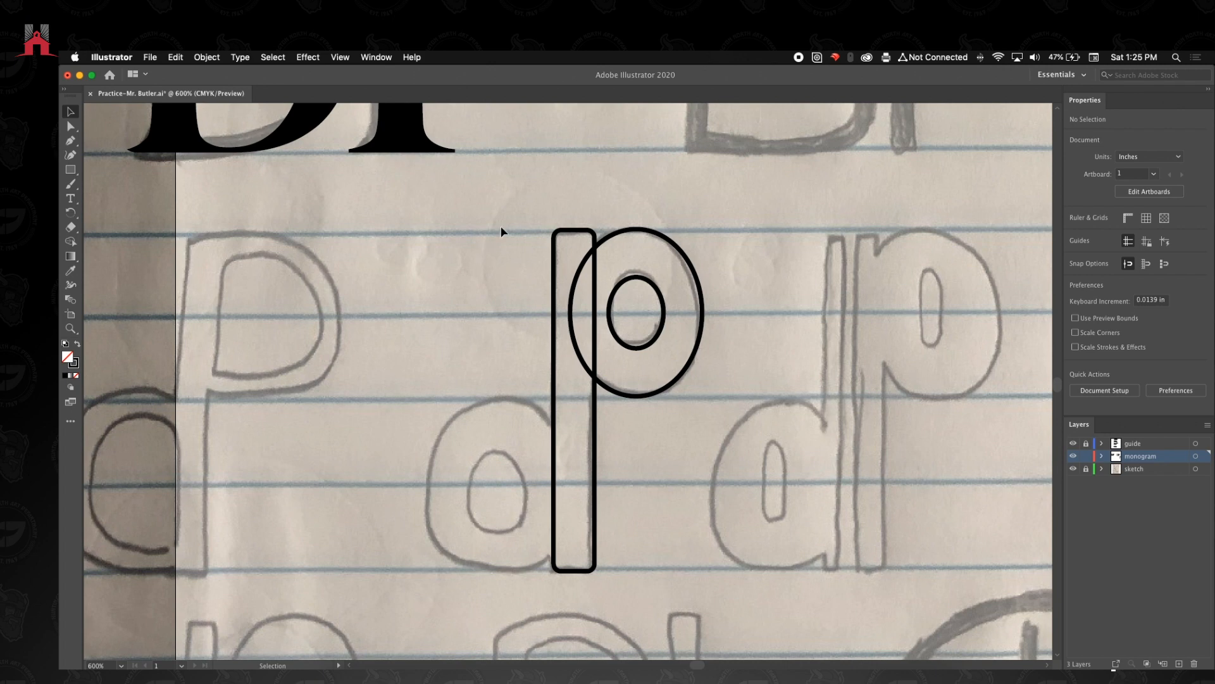
- Compare the traced p bowl and stem with the surrounding monogram sketches and the guide list
key(z)
alt+click(548, 367)
alt+click(553, 376)
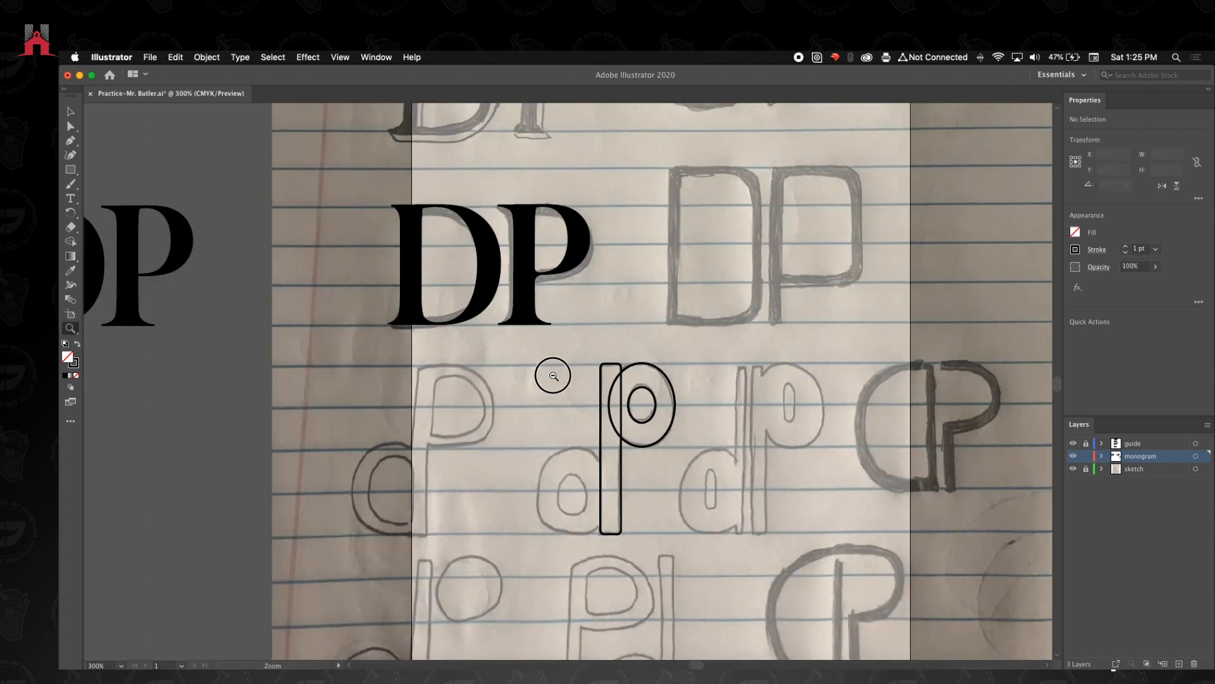
alt+click(553, 375)
drag(536, 337, 504, 476)
key(v)
scroll(511, 477, down, 3)
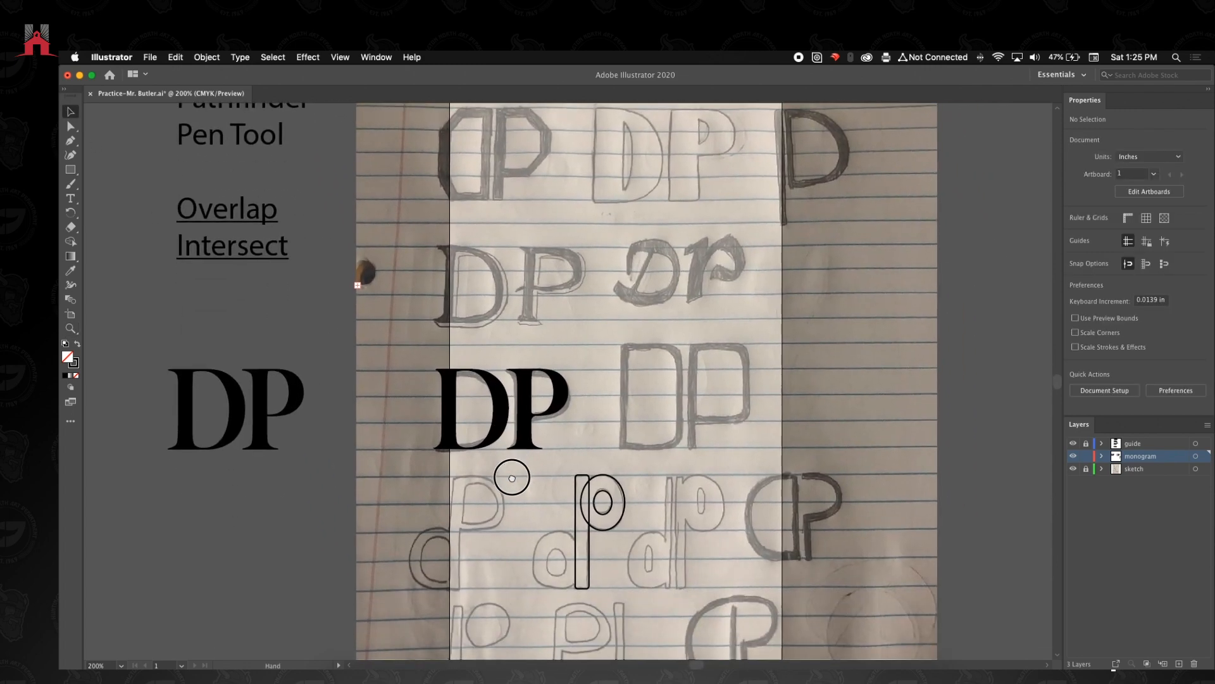
key(z)
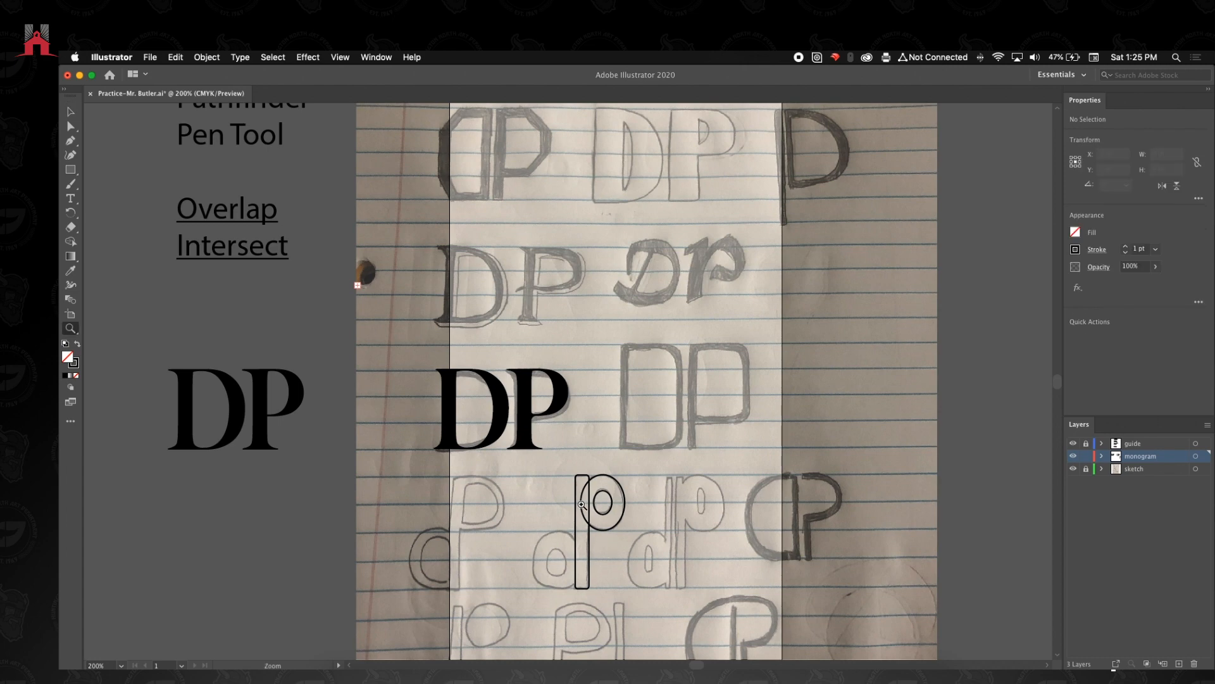
click(601, 505)
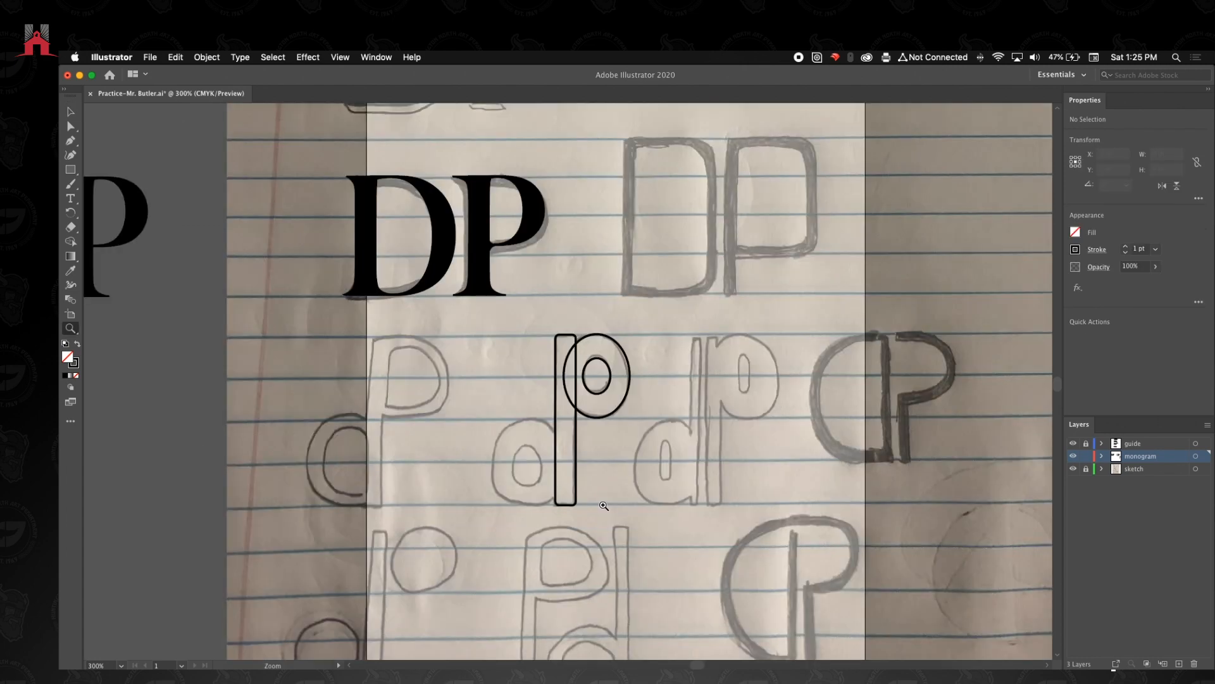
click(595, 448)
click(560, 345)
- Duplicate the p's two ellipses together and place the copy over the sketched d's bowl and counter
click(70, 112)
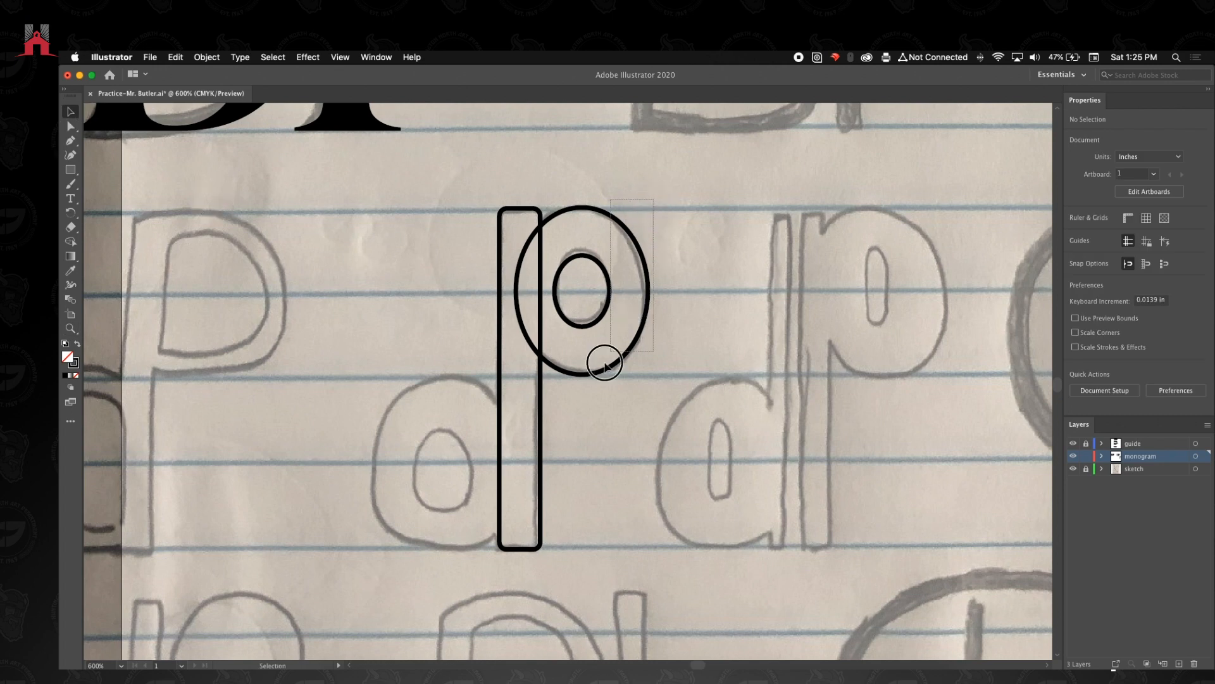
click(581, 375)
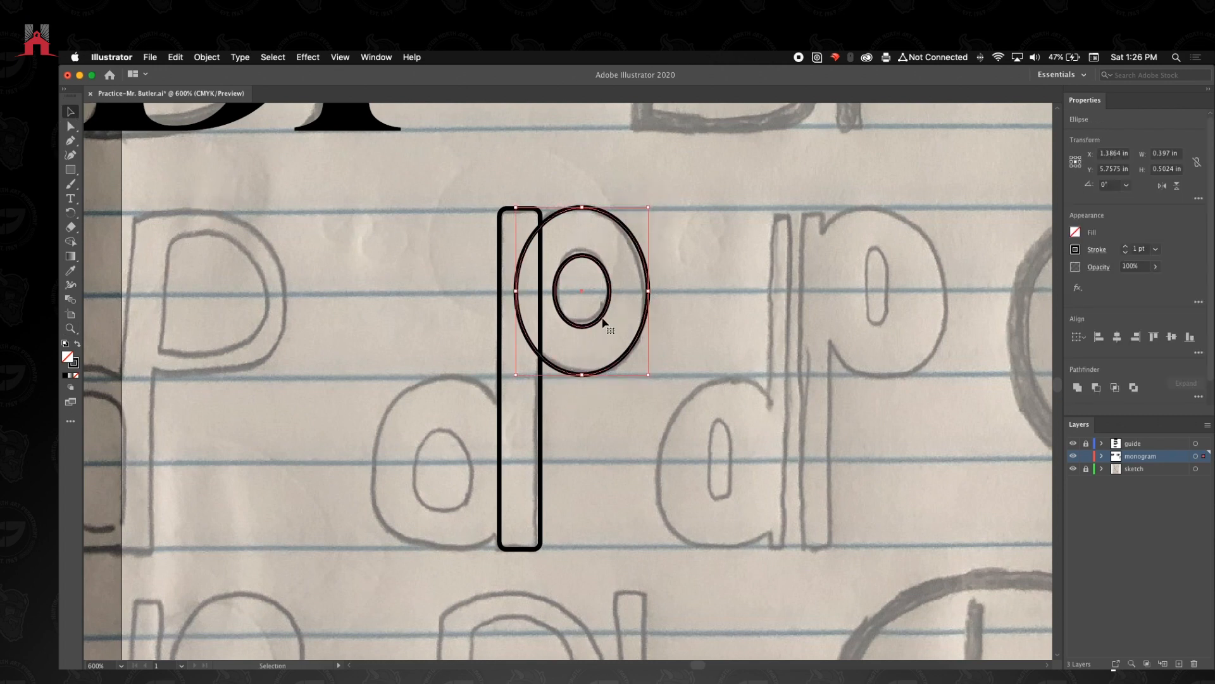
mouse_move(609, 310)
mouse_down()
mouse_move(502, 429)
mouse_move(472, 486)
mouse_up()
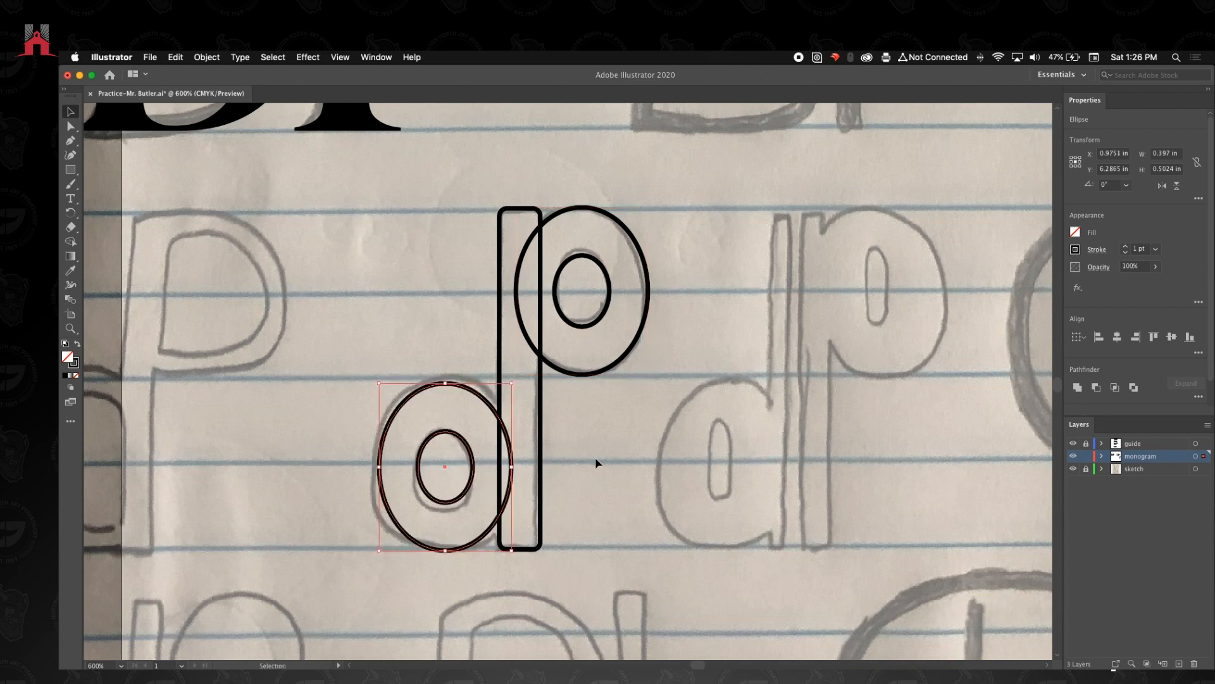
click(628, 456)
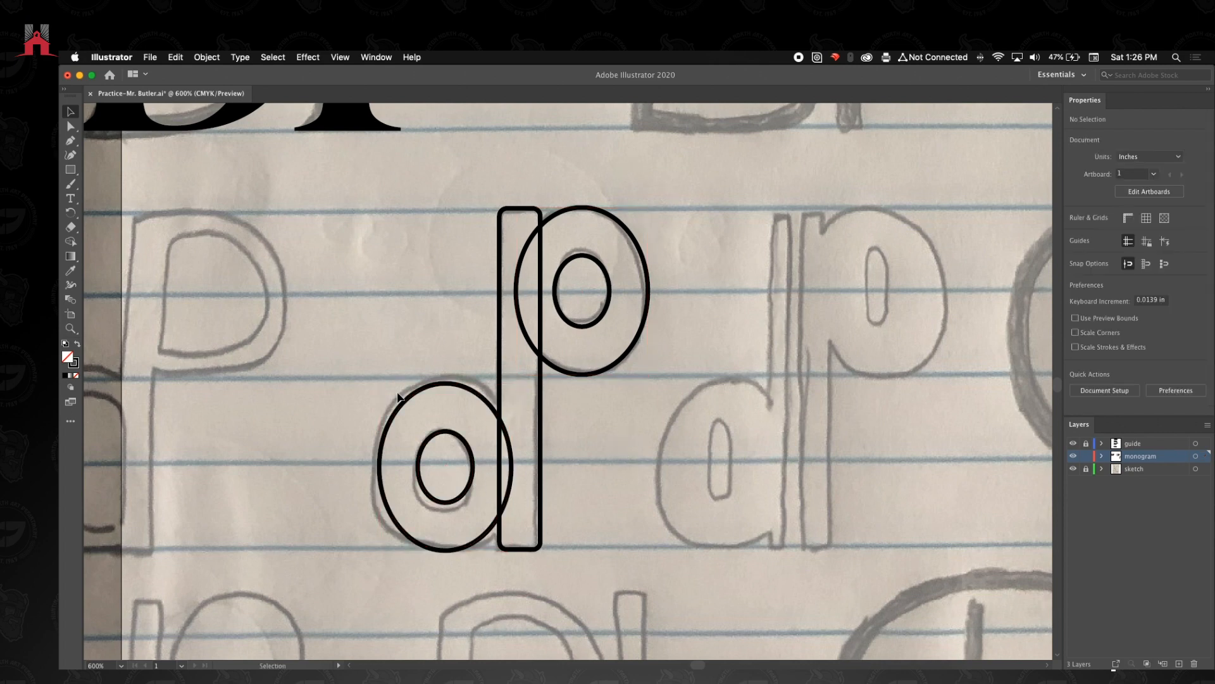
- Select all the dp shapes and merge both outer bowls with the stem using Shape Builder, keeping the counters separate
drag(374, 190, 700, 556)
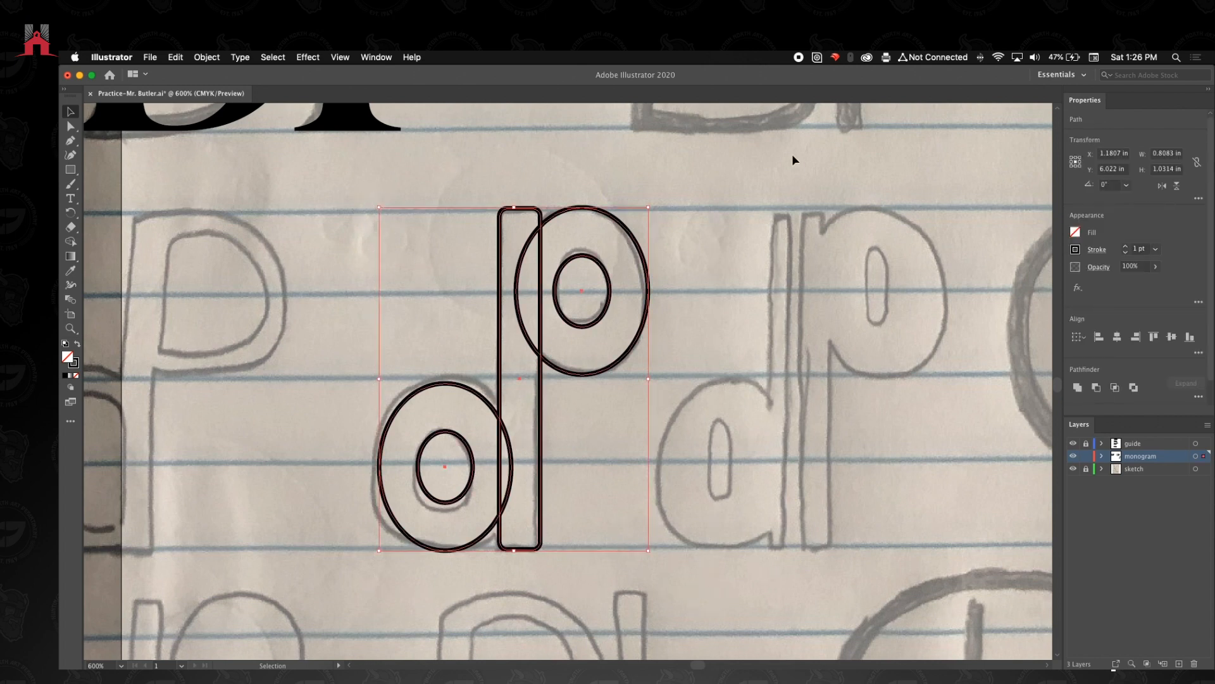
click(668, 198)
drag(721, 271, 815, 248)
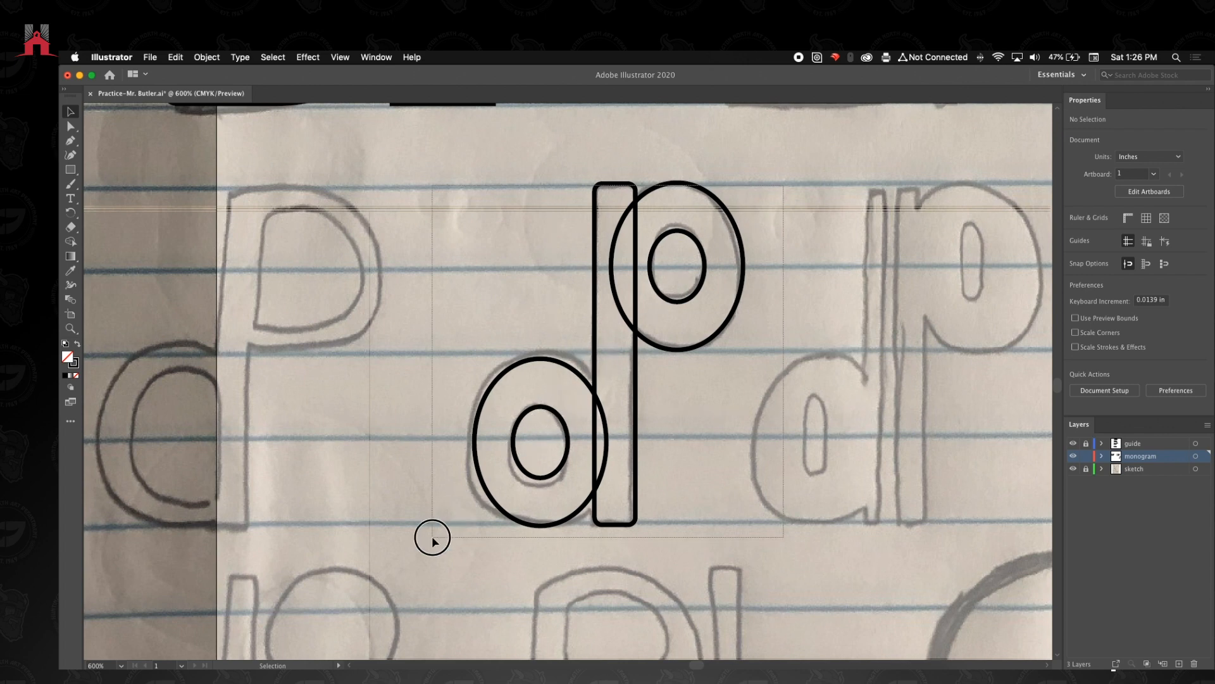
drag(431, 534, 745, 450)
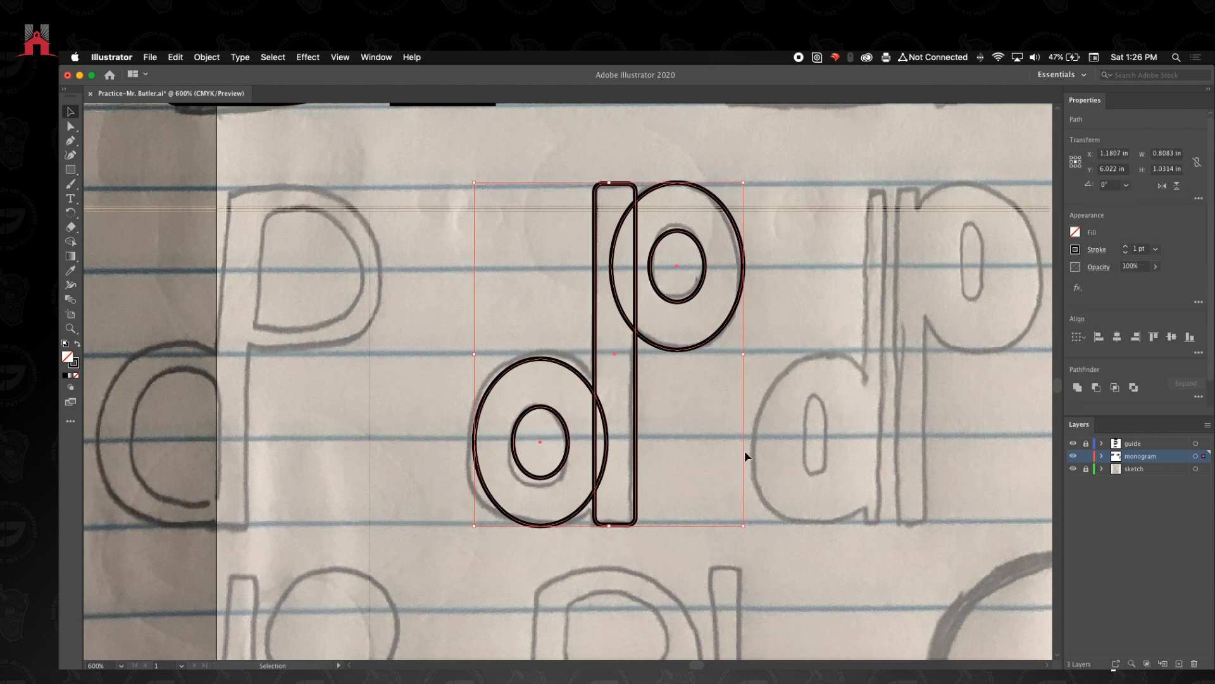
click(71, 241)
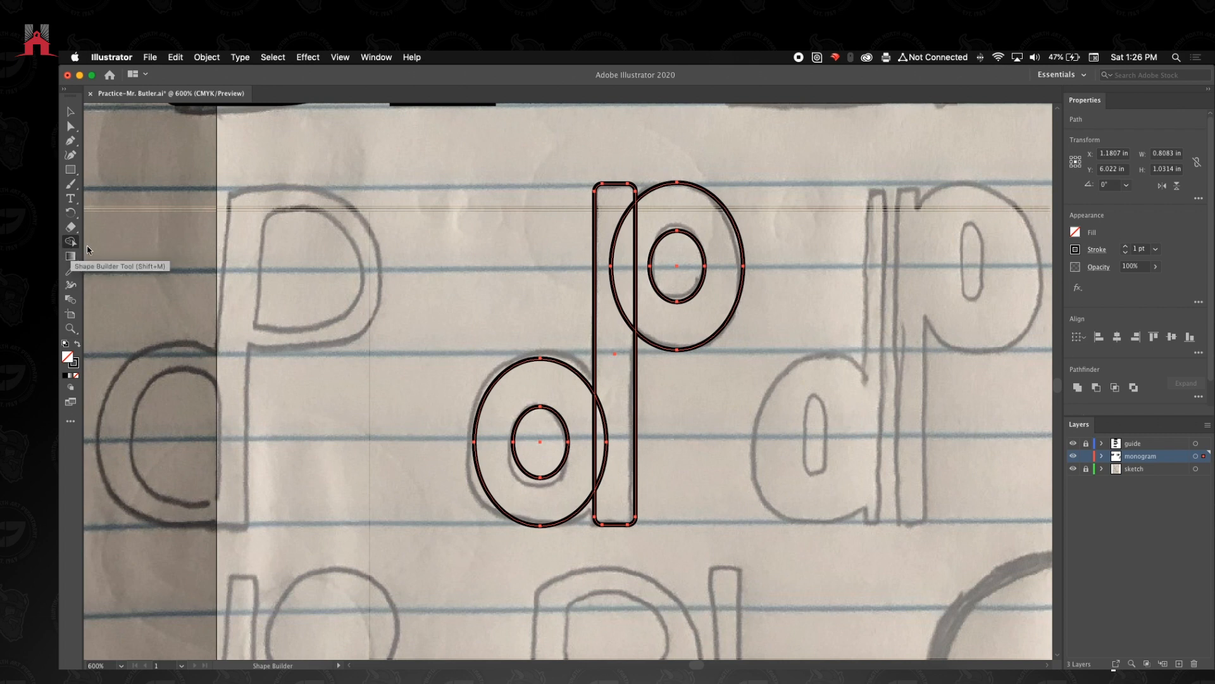
mouse_move(691, 214)
mouse_down()
mouse_move(631, 242)
mouse_move(612, 223)
mouse_move(620, 358)
mouse_move(613, 418)
mouse_move(573, 442)
mouse_up()
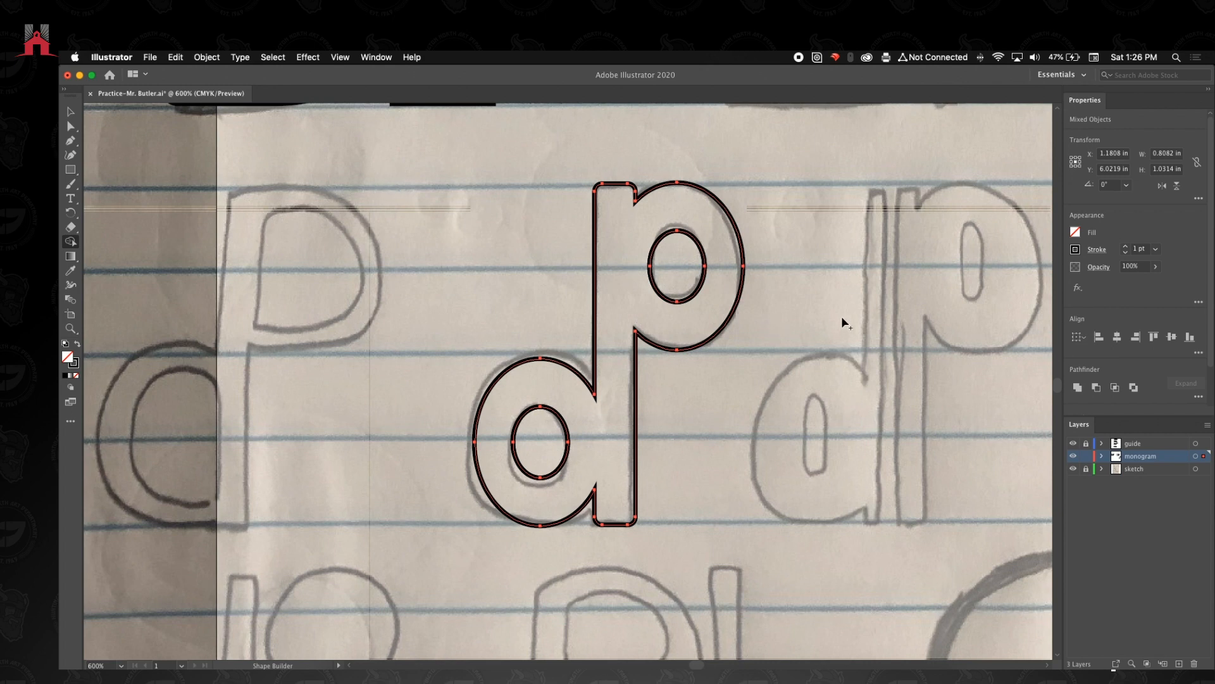
- Deselect the merged dp outline and examine it alongside the other monogram sketches and the serif version
key(z)
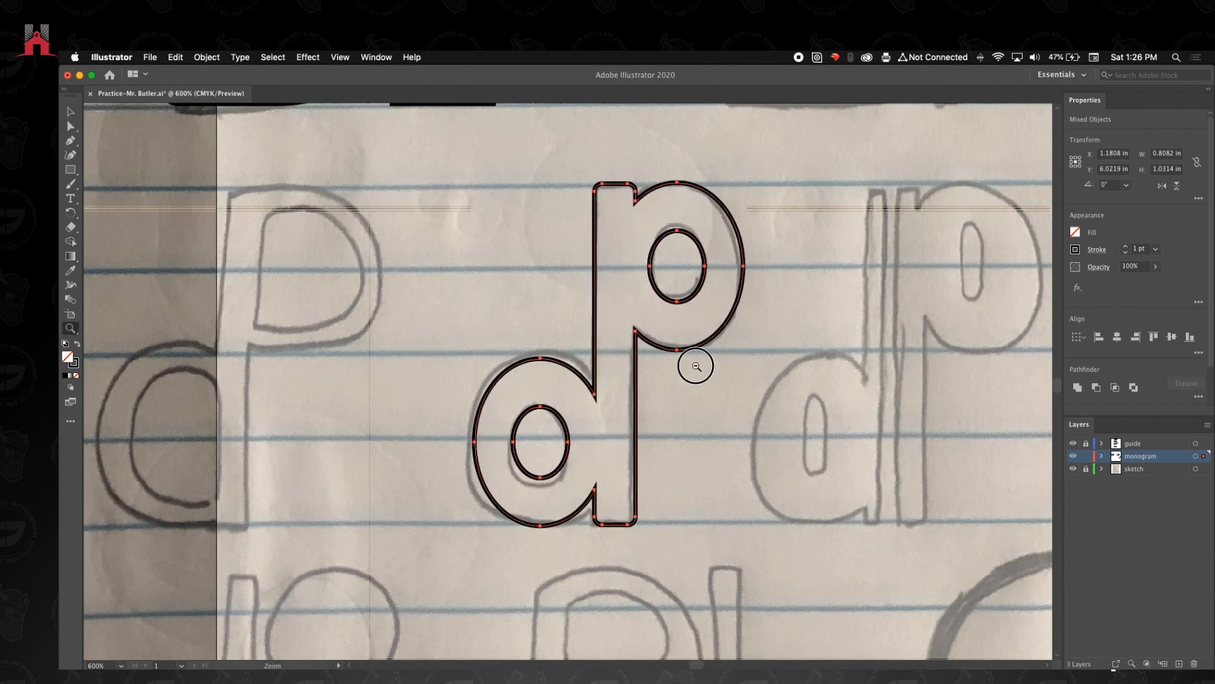
alt+click(696, 366)
click(70, 111)
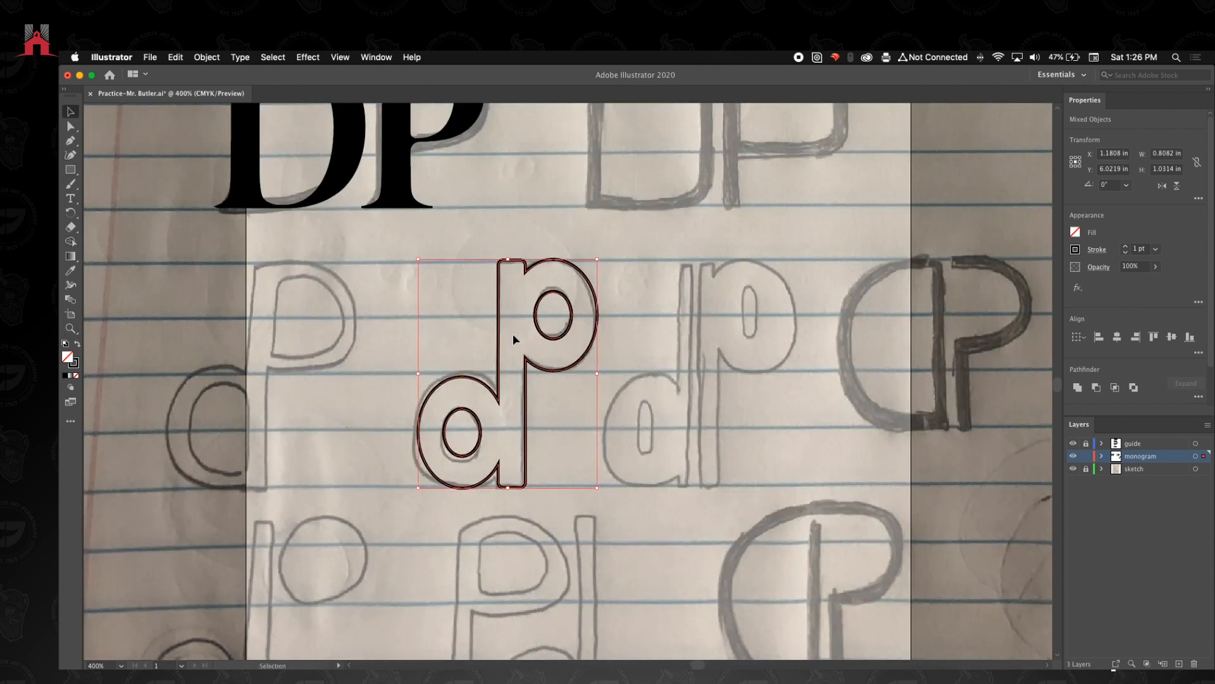
drag(500, 334, 441, 334)
key(a)
click(814, 426)
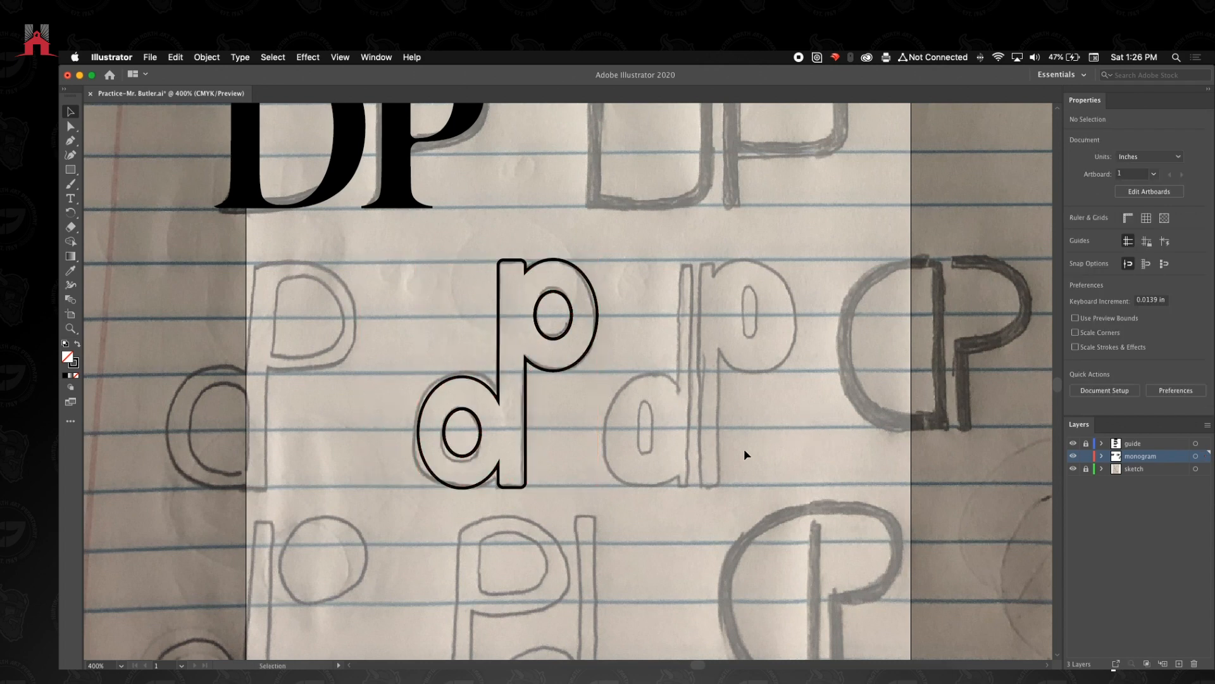
key(space)
drag(664, 454, 572, 229)
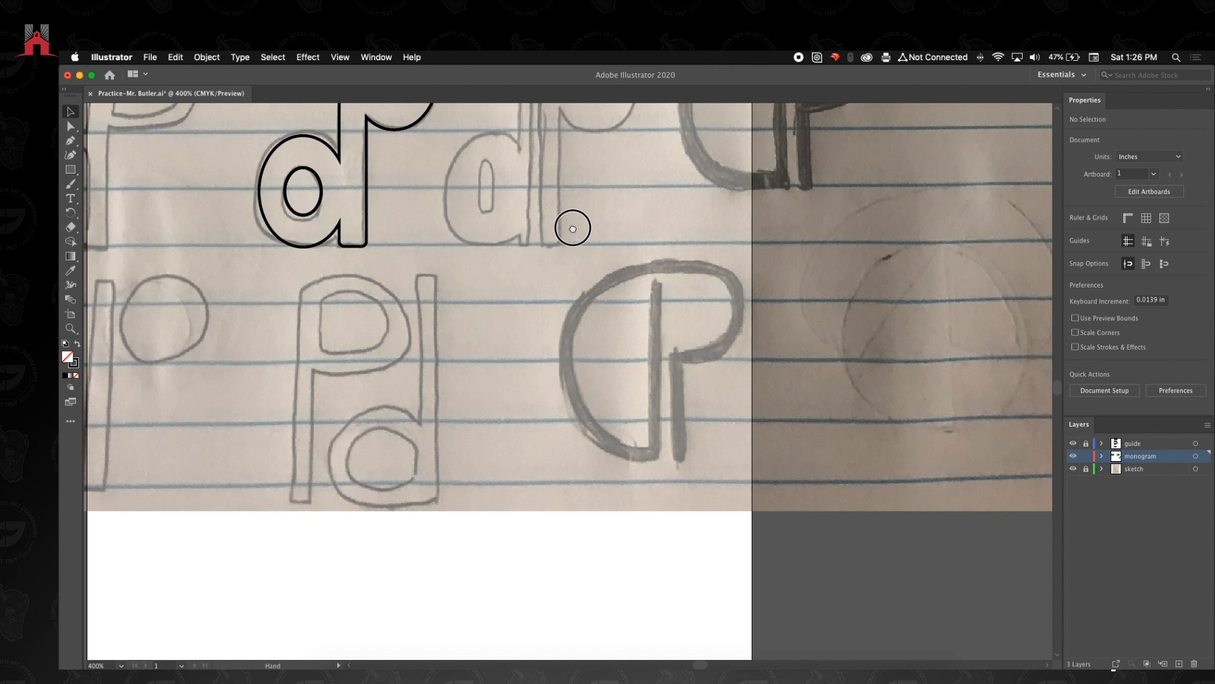
drag(572, 229, 697, 373)
key(z)
alt+click(491, 310)
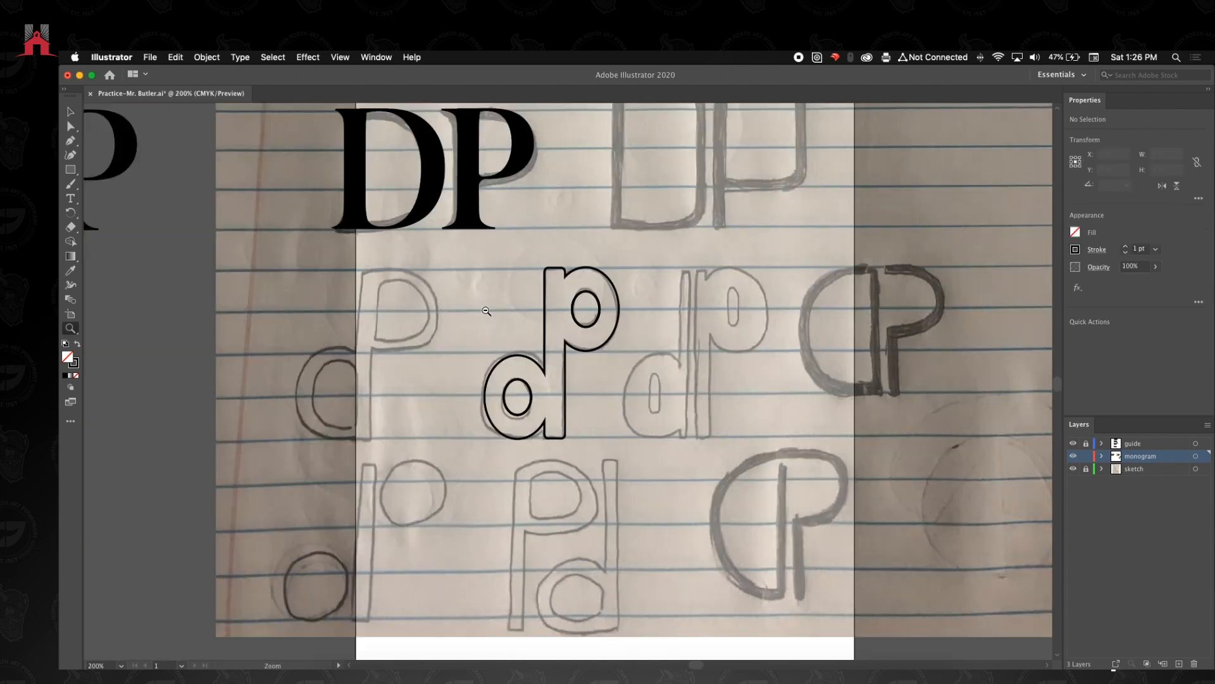
alt+click(483, 307)
drag(355, 236, 405, 412)
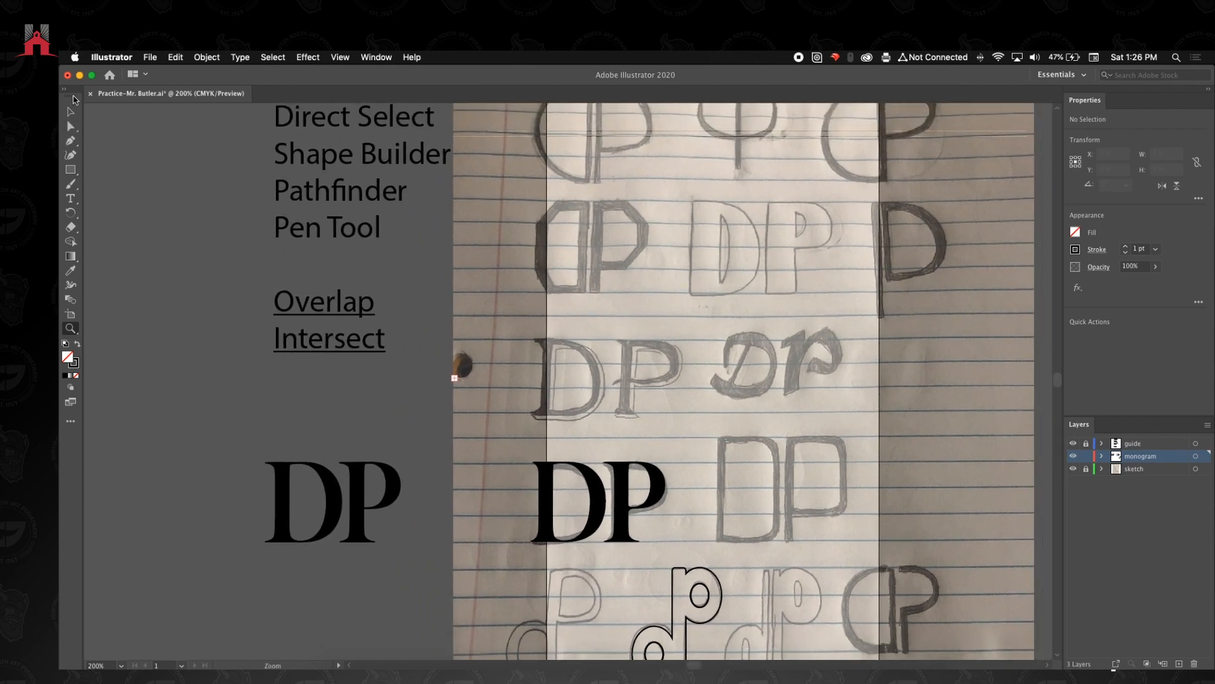
- Restore the separate dp shapes over the sketch by undoing the merge, and duplicate them all onto the empty canvas beneath the serif DP copy
click(73, 112)
drag(760, 633, 731, 489)
key(super+a)
key(v)
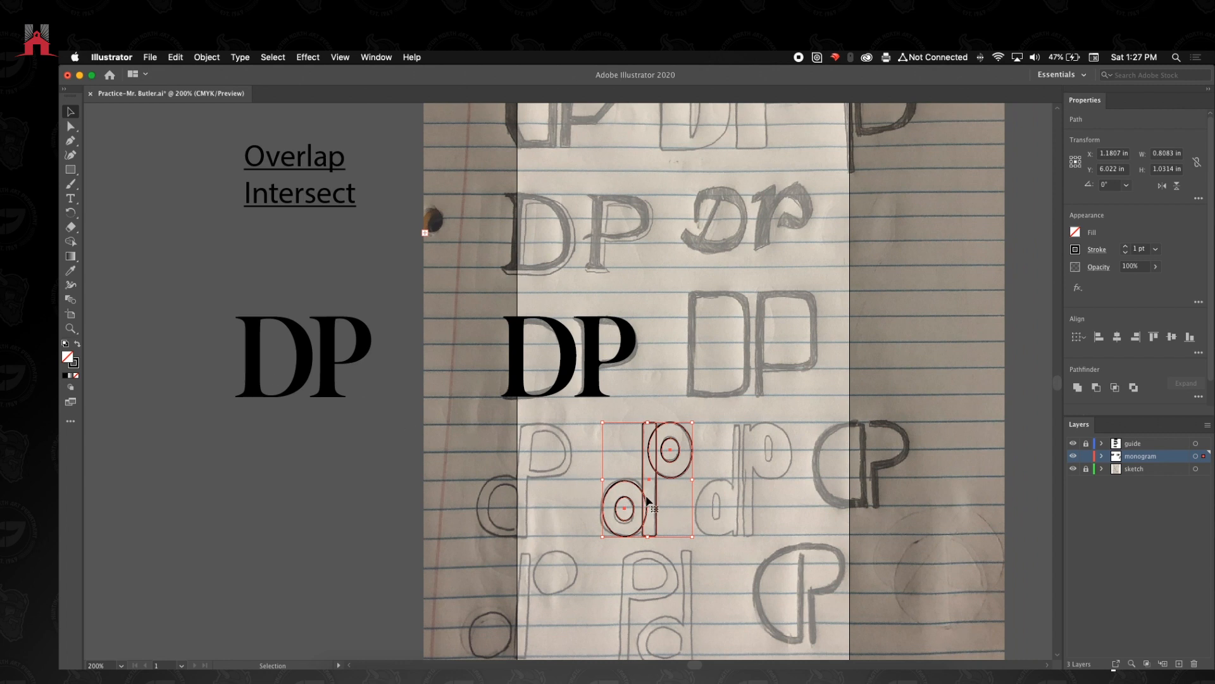
drag(647, 501, 353, 502)
- Undo the accidental move of the serif DP and restore the duplicated dp shapes
key(z)
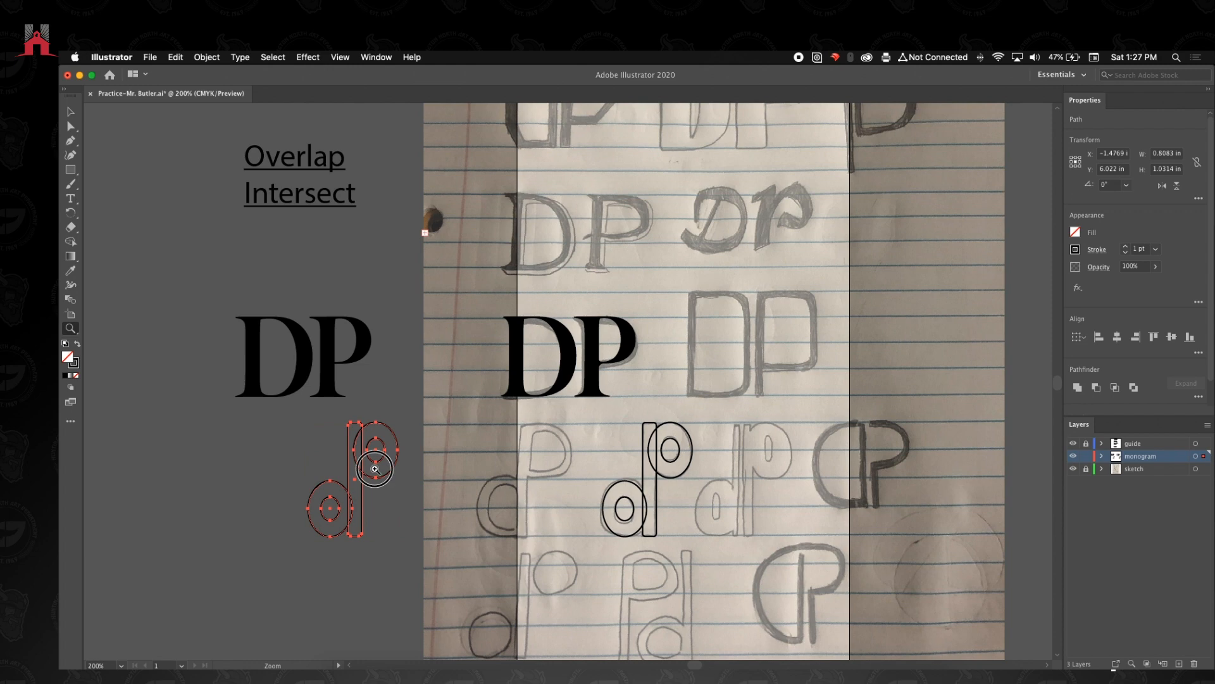
click(376, 468)
click(377, 477)
click(365, 491)
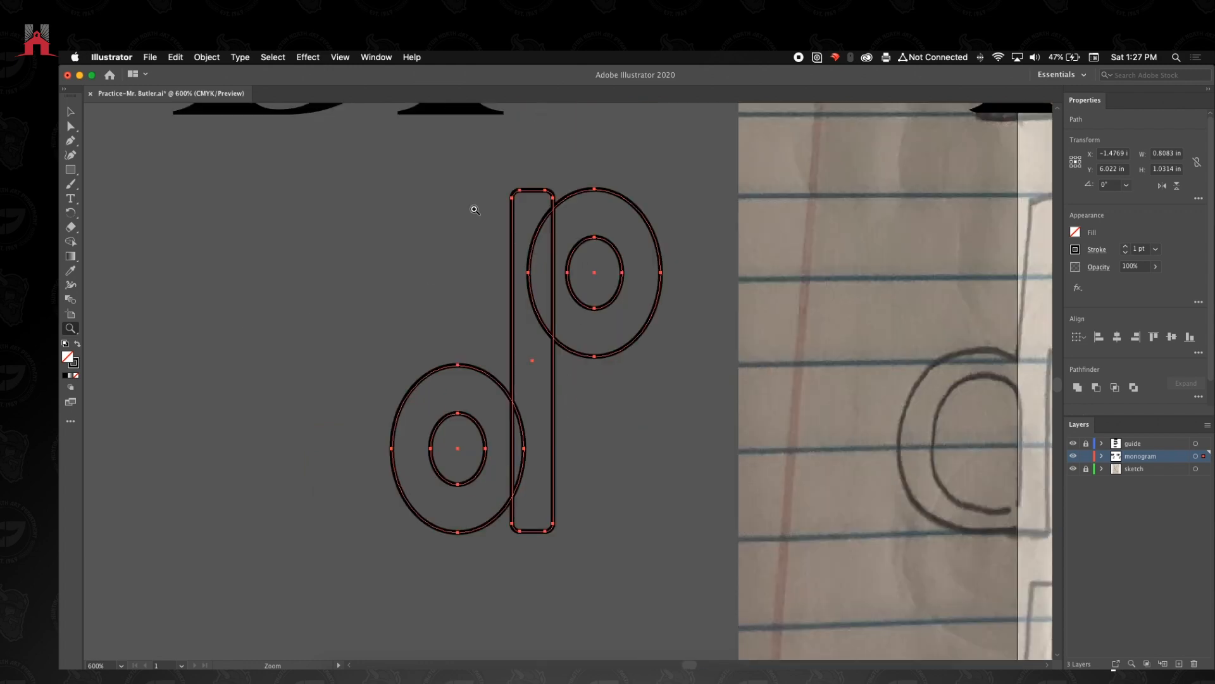
click(64, 109)
click(352, 213)
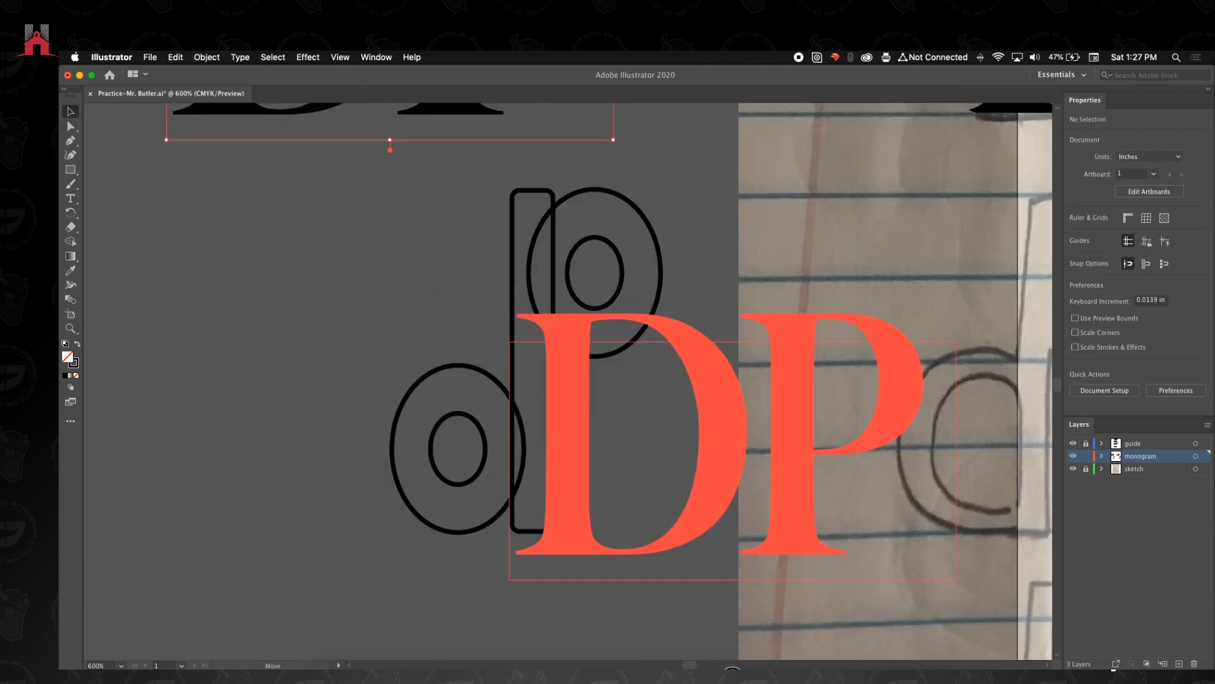
key(super+z)
key(super+shift+z)
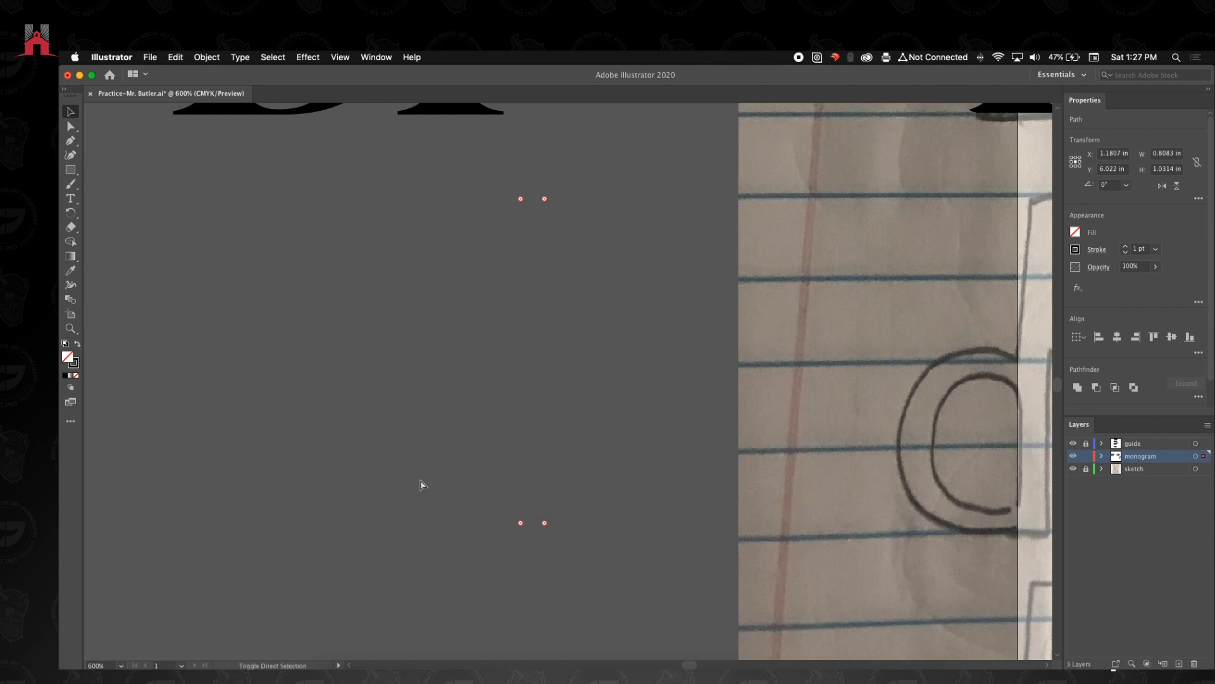
- Select the duplicated dp ellipses and stem, try uniting them with Pathfinder, and undo the union
drag(306, 242, 618, 542)
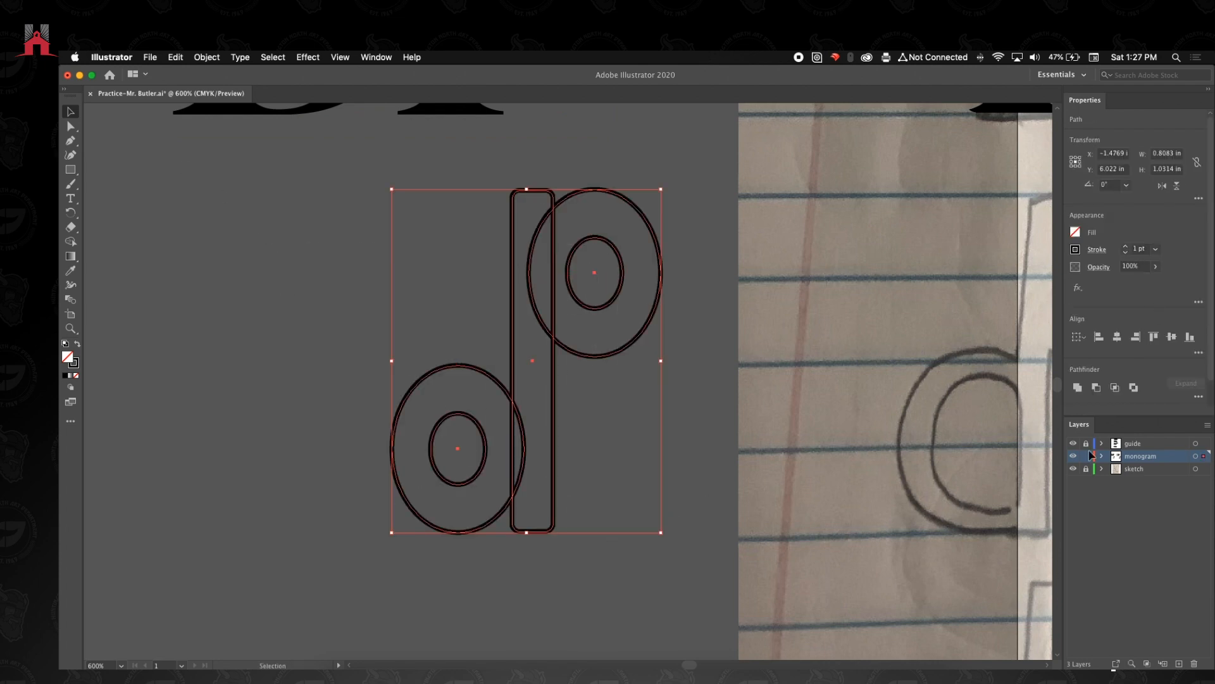
click(1078, 387)
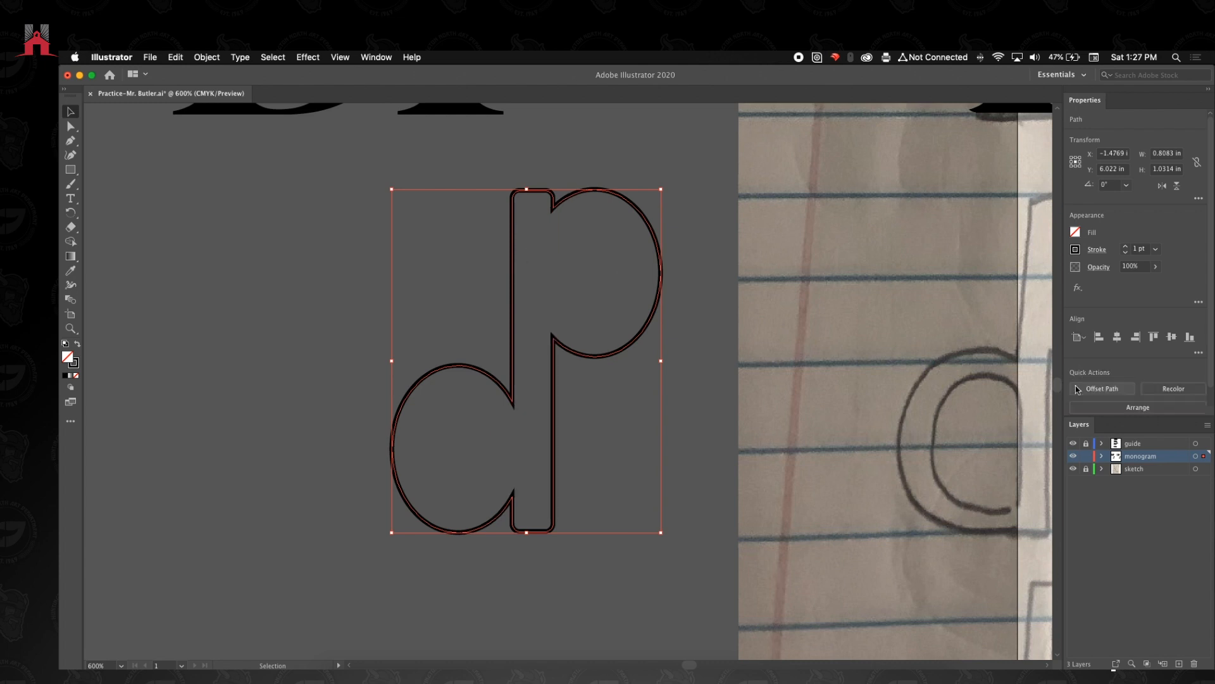
key(super+z)
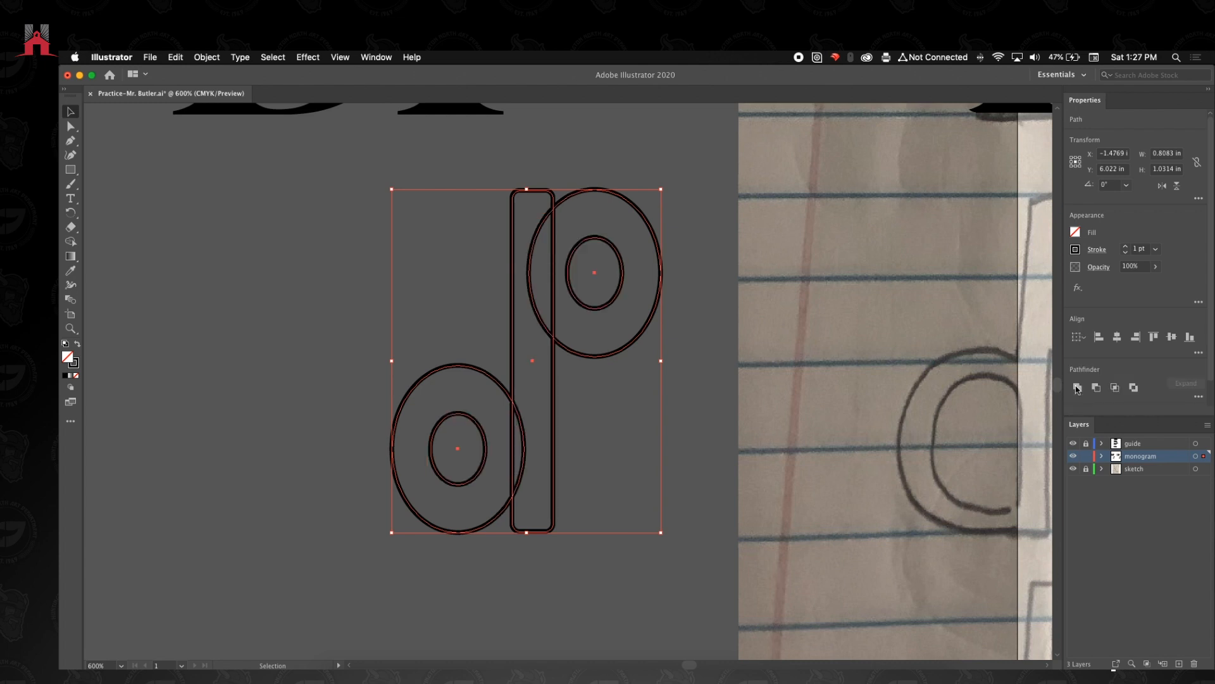
- Try Pathfinder's Trim operation on the duplicated dp shapes and dismiss the warning
click(1197, 397)
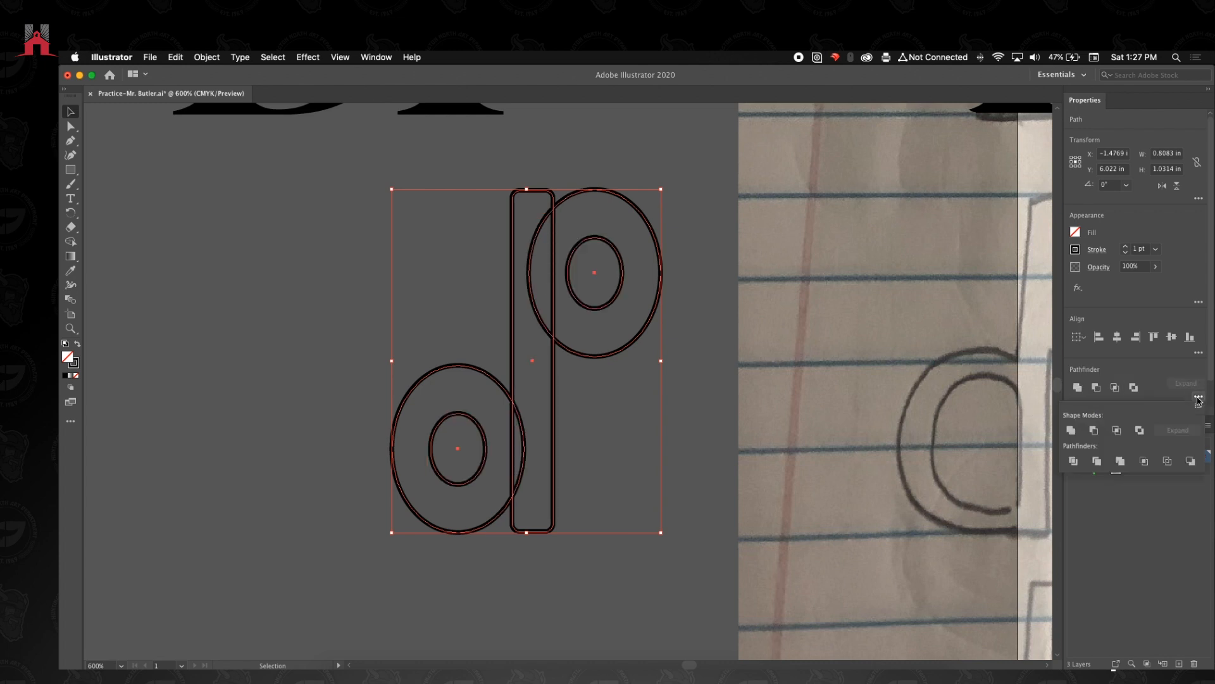
click(1119, 461)
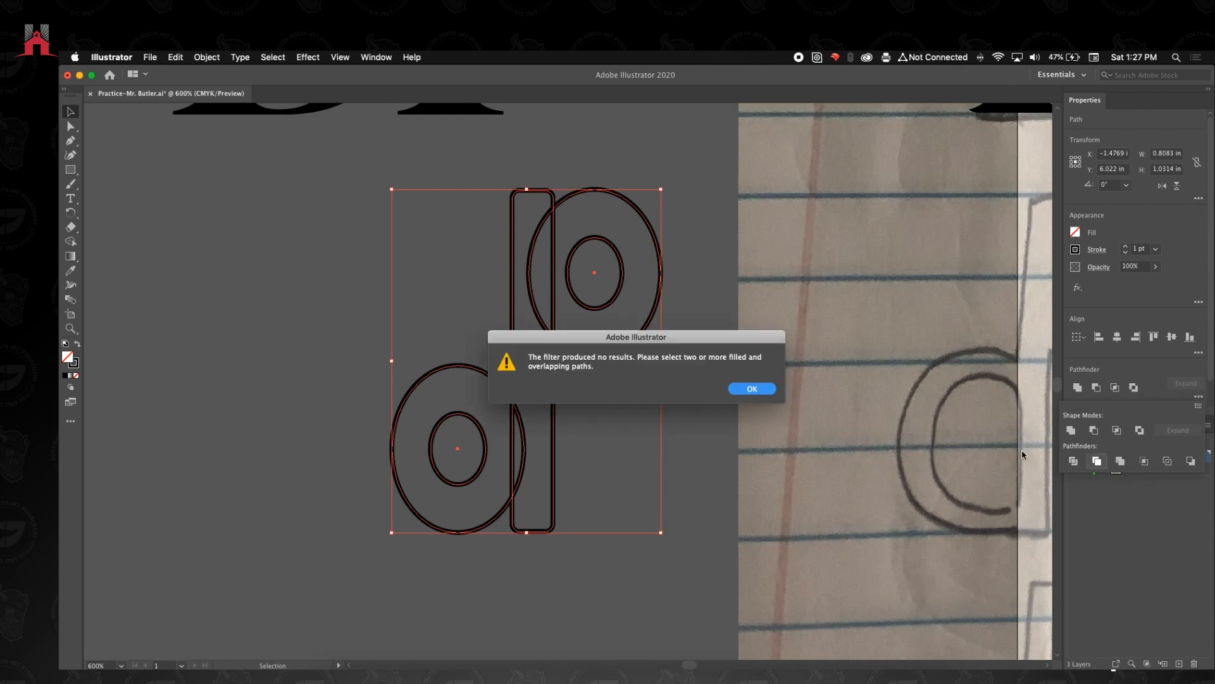
key(Return)
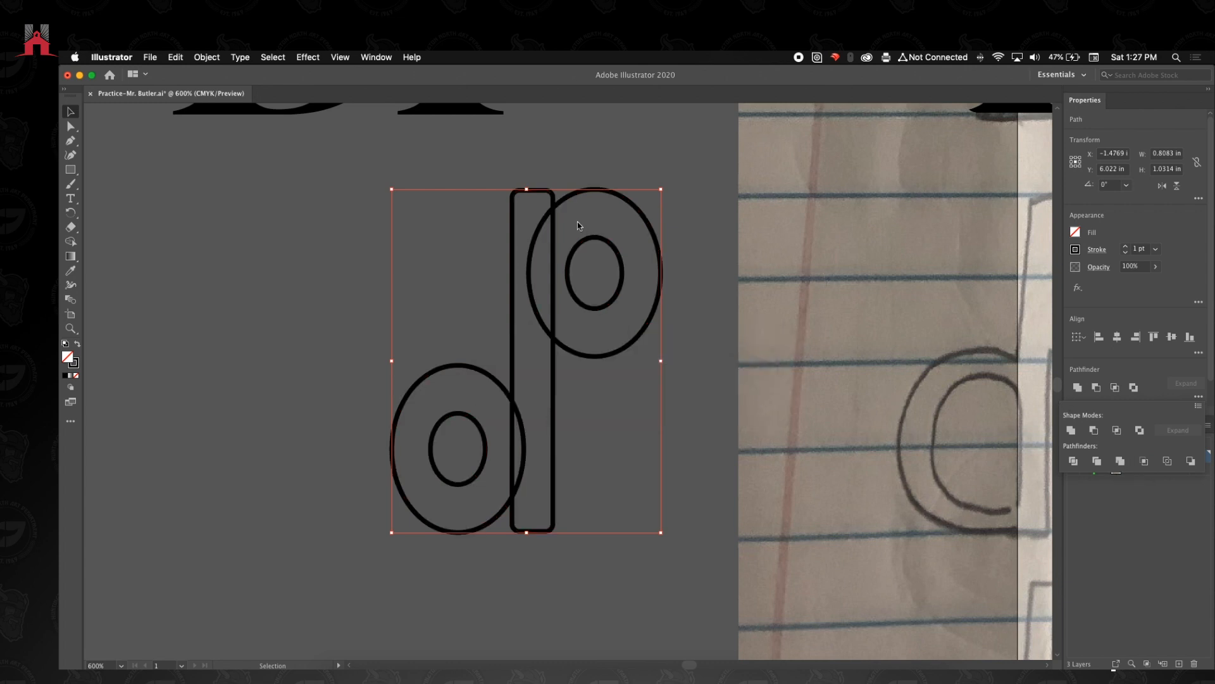
- Reselect all the duplicated dp shapes, unite them with Pathfinder into one outline, and check the selected outline
click(335, 240)
drag(339, 221, 723, 521)
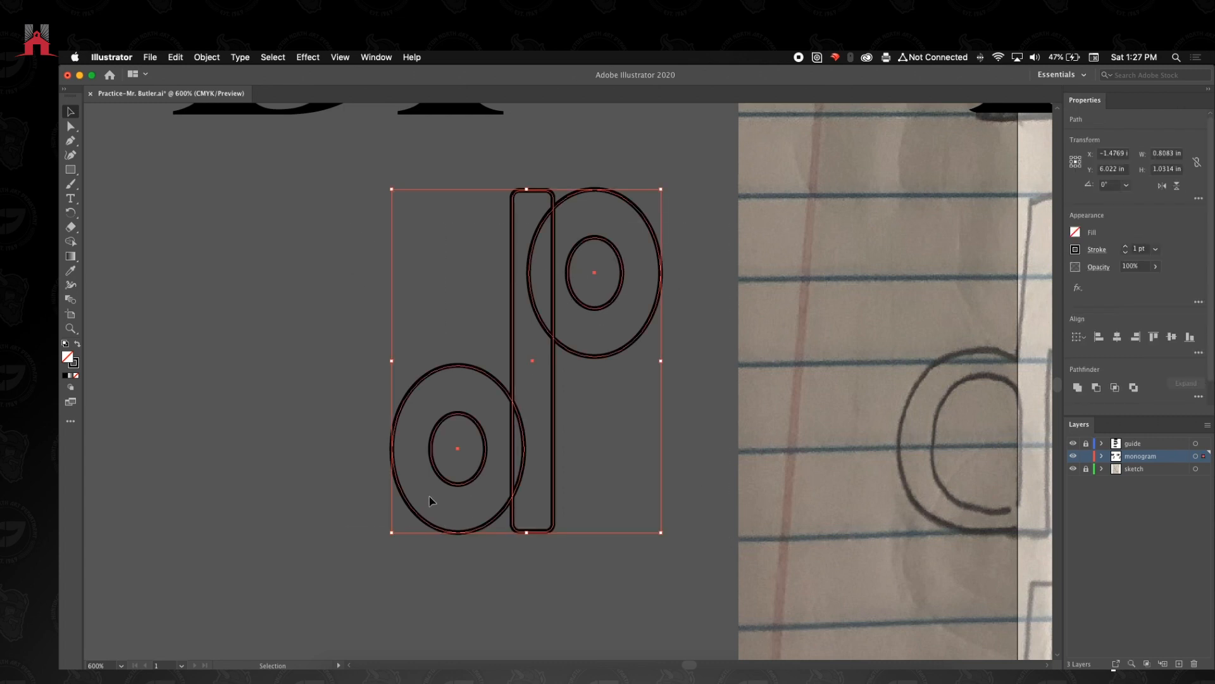
click(1077, 389)
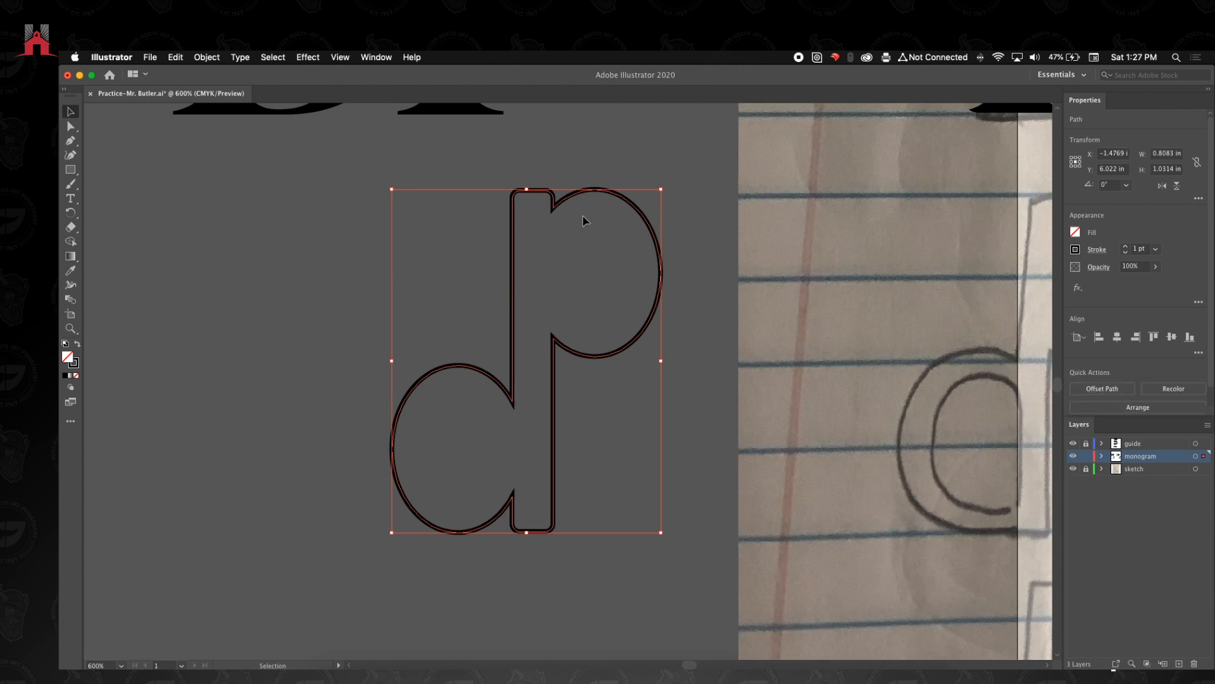
click(334, 292)
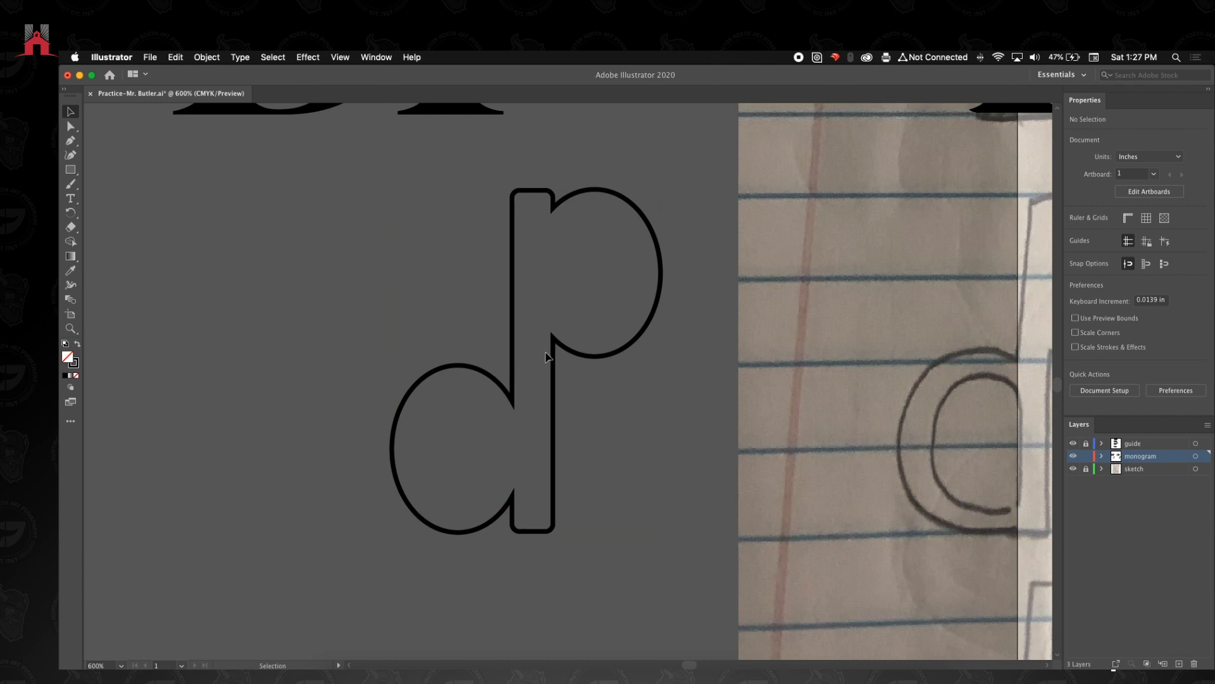
click(601, 358)
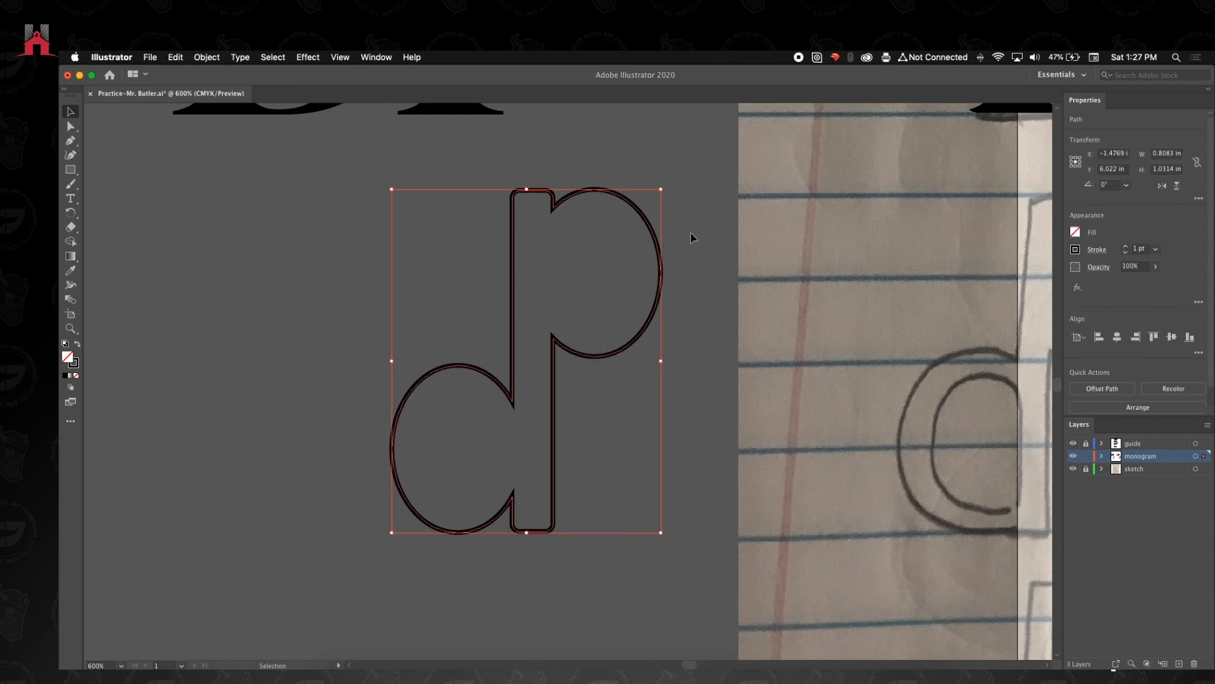
- Select all the dp shapes over the sketch and merge the outer bowls with the stem using Shape Builder, leaving both counters intact
scroll(610, 317, right, 10)
key(z)
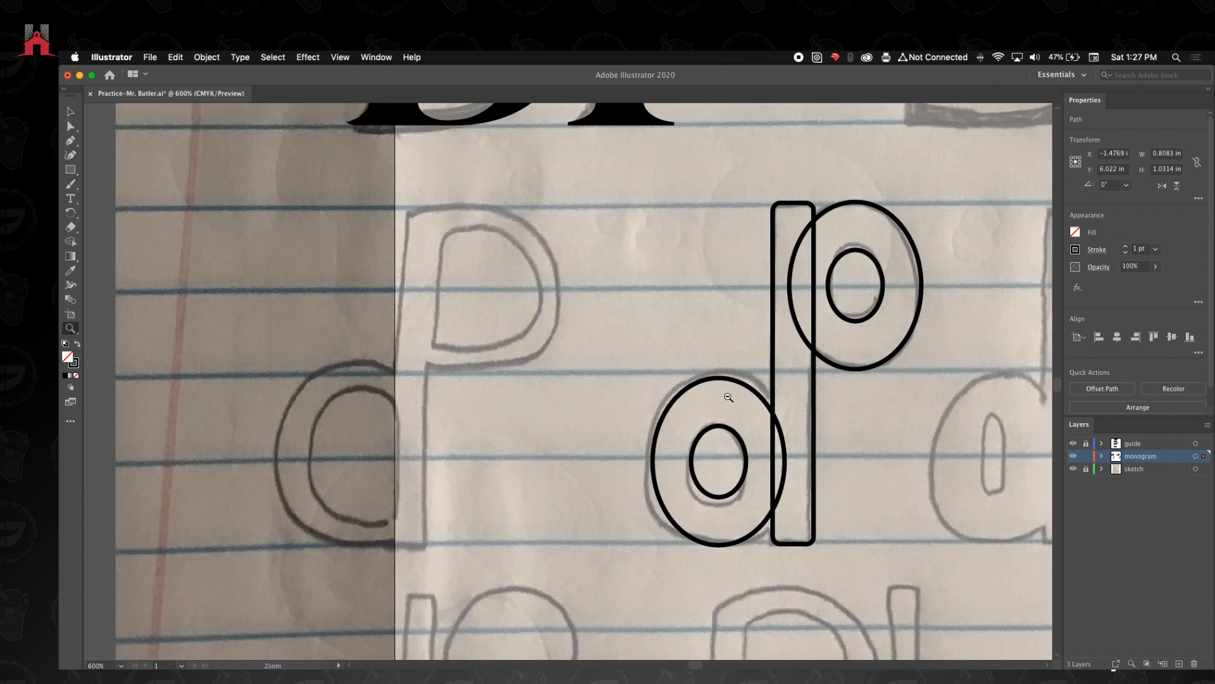
alt+click(728, 397)
click(508, 349)
mouse_move(567, 393)
mouse_down()
mouse_move(882, 384)
mouse_move(507, 375)
mouse_up()
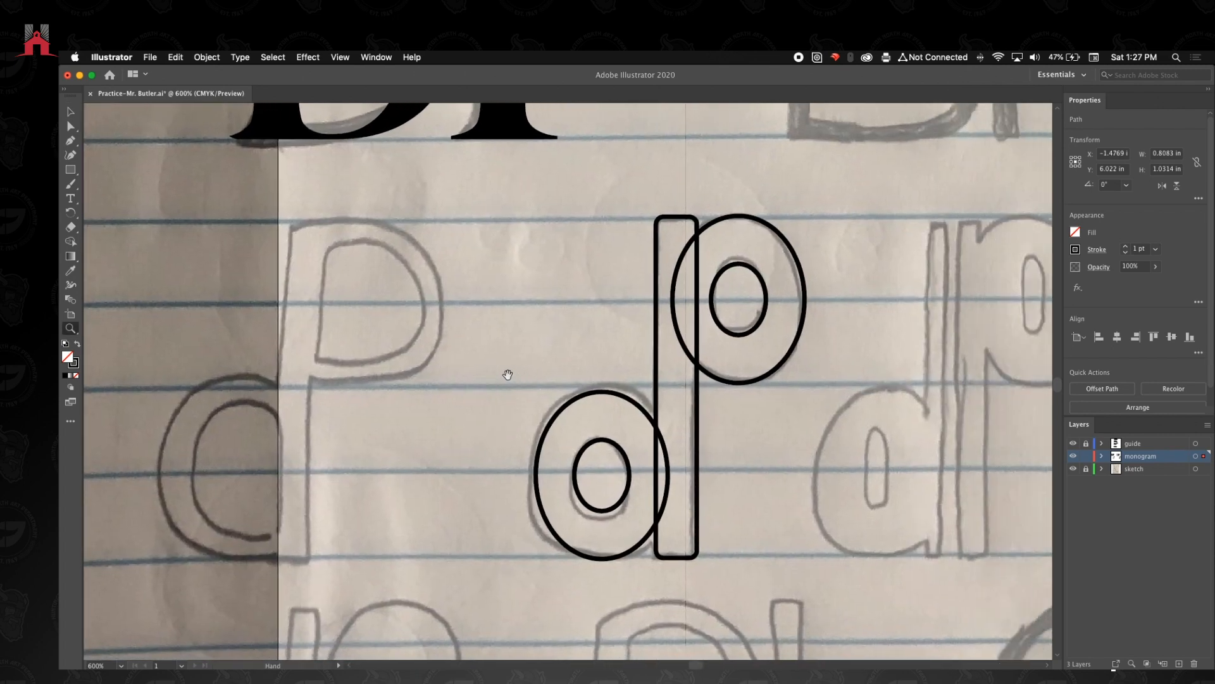
click(70, 111)
drag(551, 331, 519, 326)
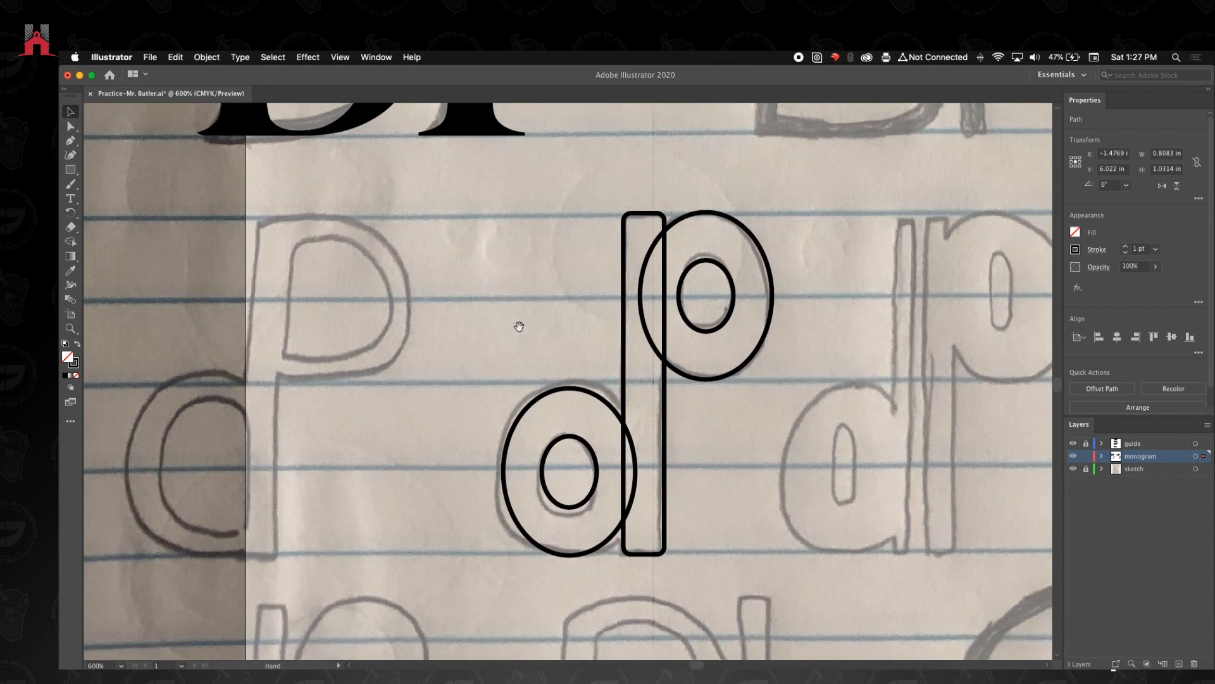
drag(489, 250, 777, 519)
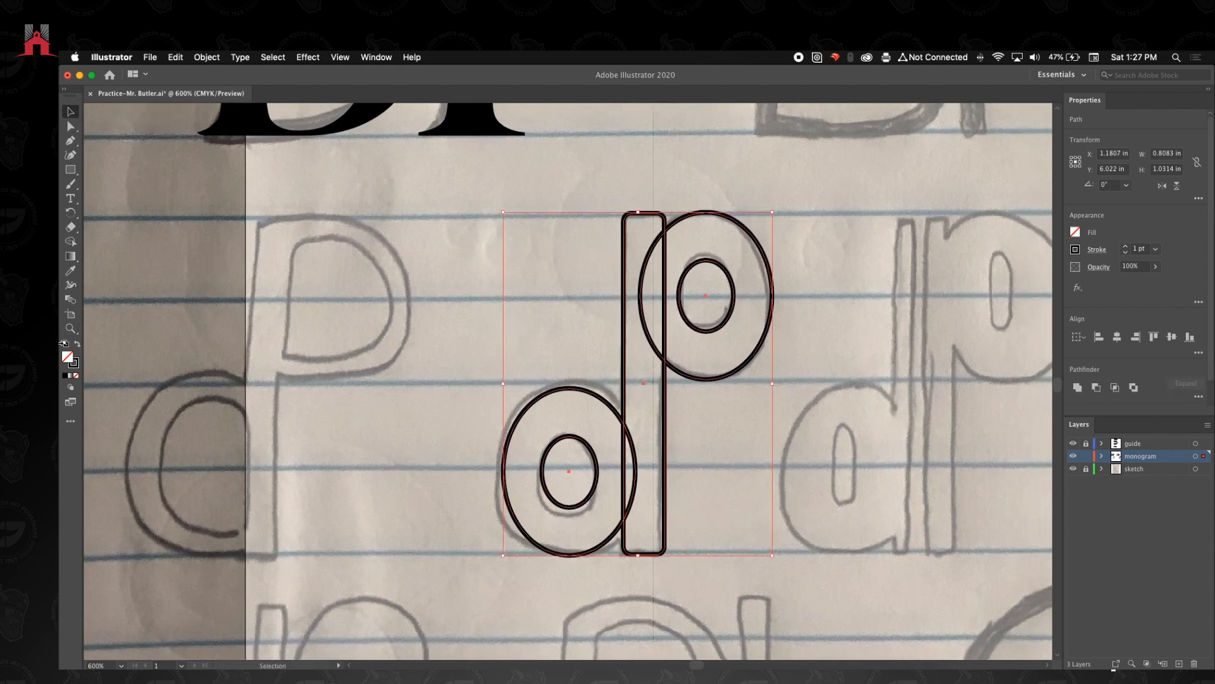
click(72, 242)
mouse_move(693, 356)
mouse_down()
mouse_move(659, 340)
mouse_move(640, 446)
mouse_move(617, 471)
mouse_up()
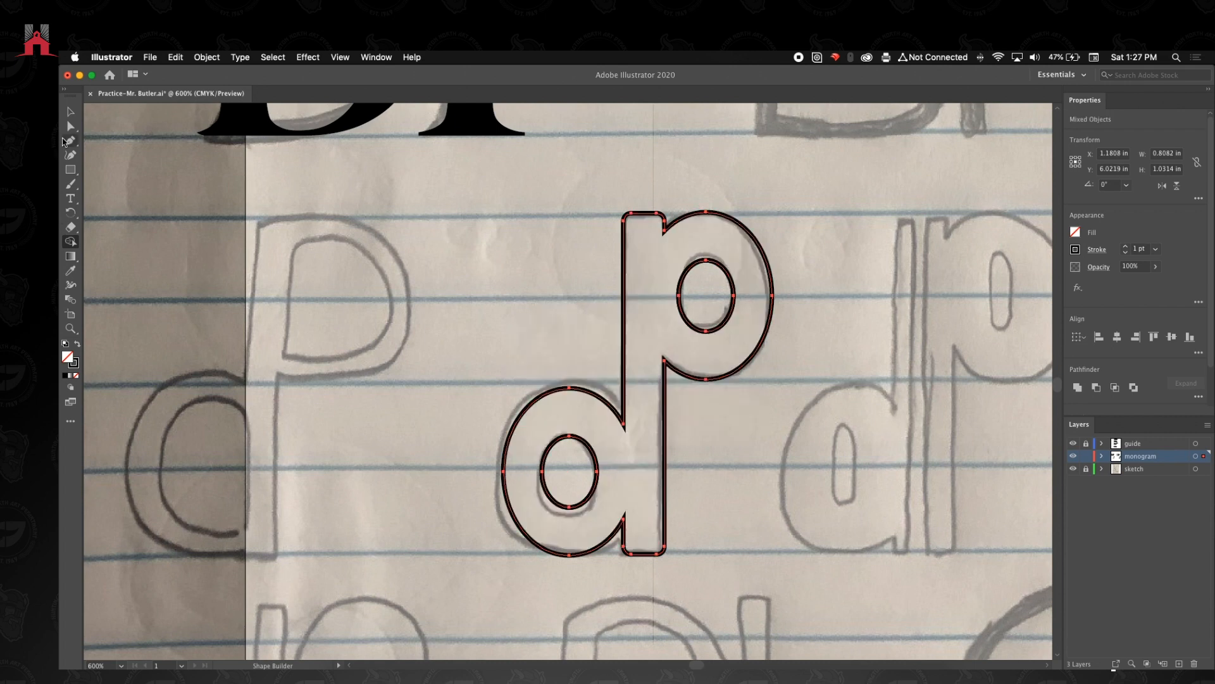
- Examine up close the pencil-sketched D and P monogram made of one continuous thick line, in the last row of sketches
key(z)
alt+click(669, 428)
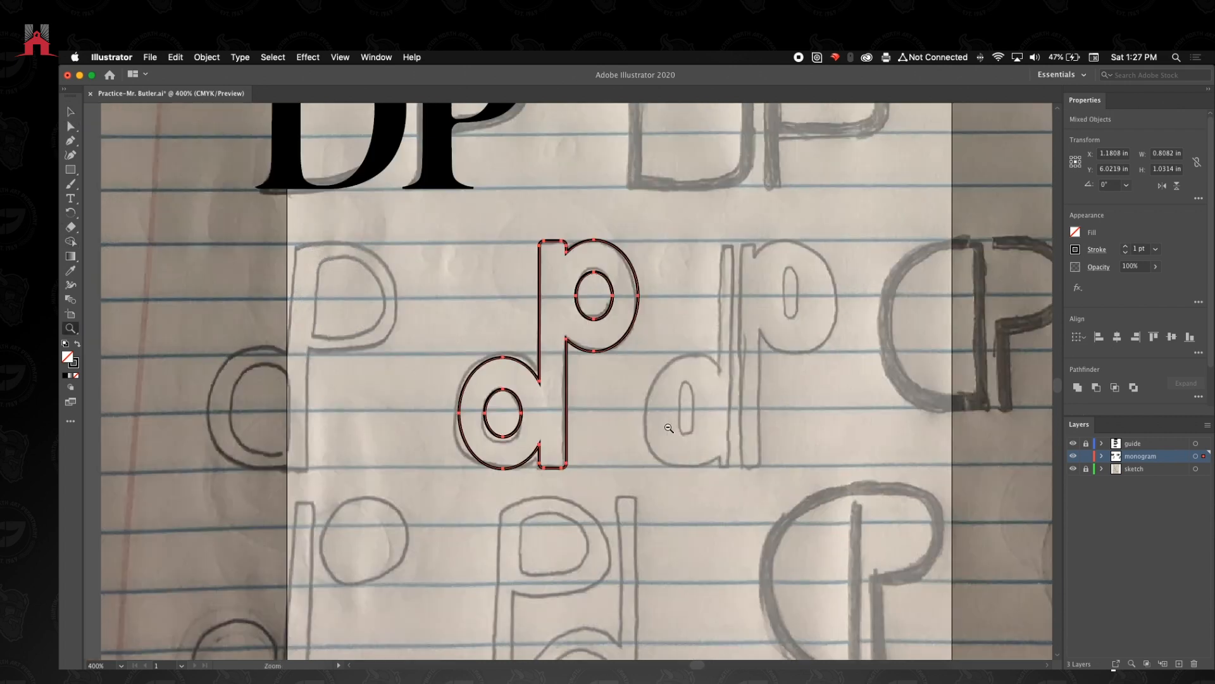
alt+click(560, 395)
key(v)
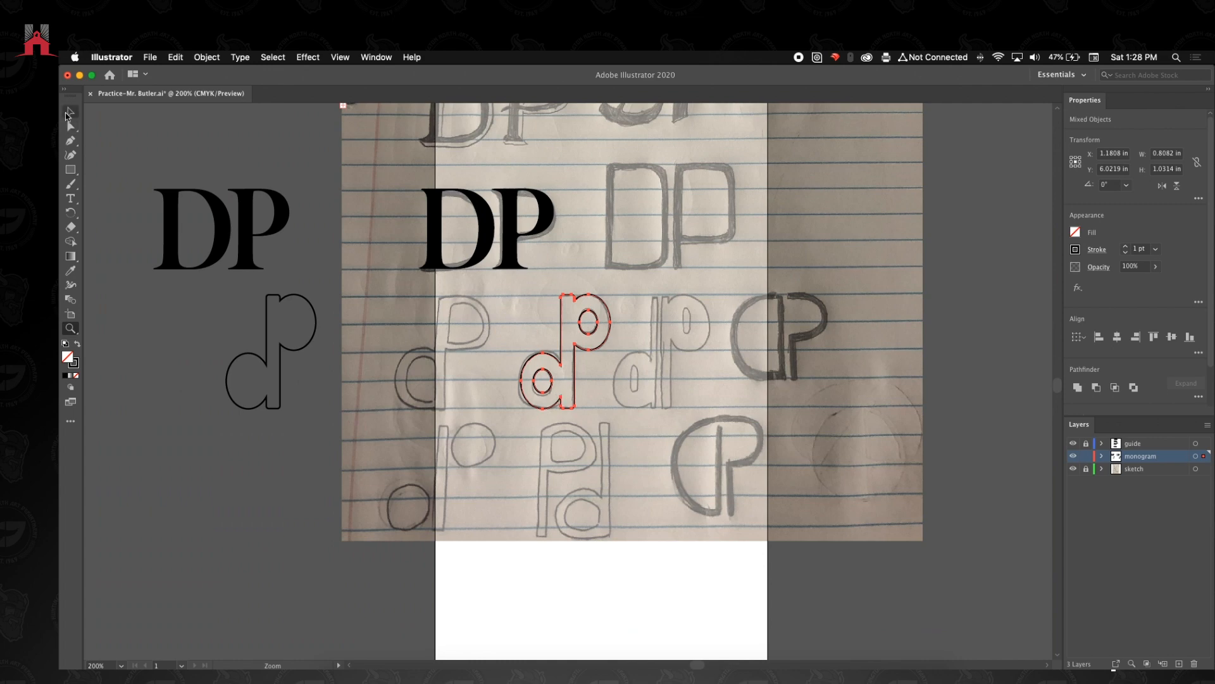
mouse_move(241, 184)
mouse_down()
mouse_move(472, 501)
mouse_move(283, 378)
mouse_up()
drag(743, 583, 651, 483)
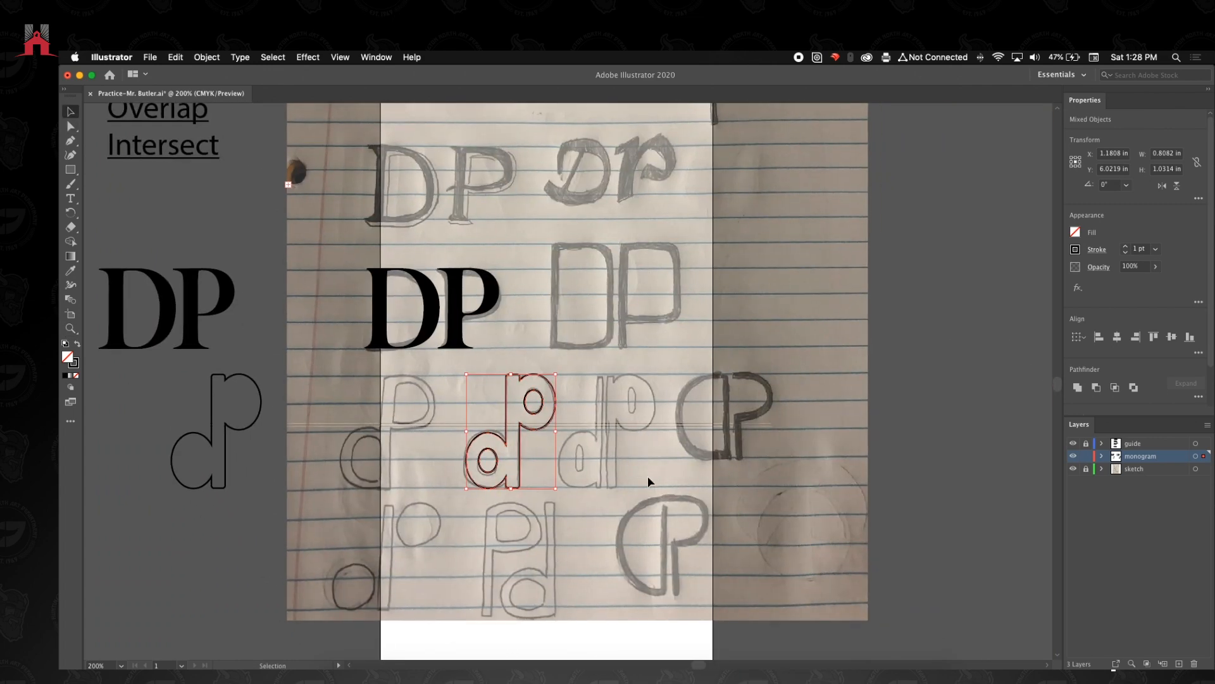
key(z)
click(661, 519)
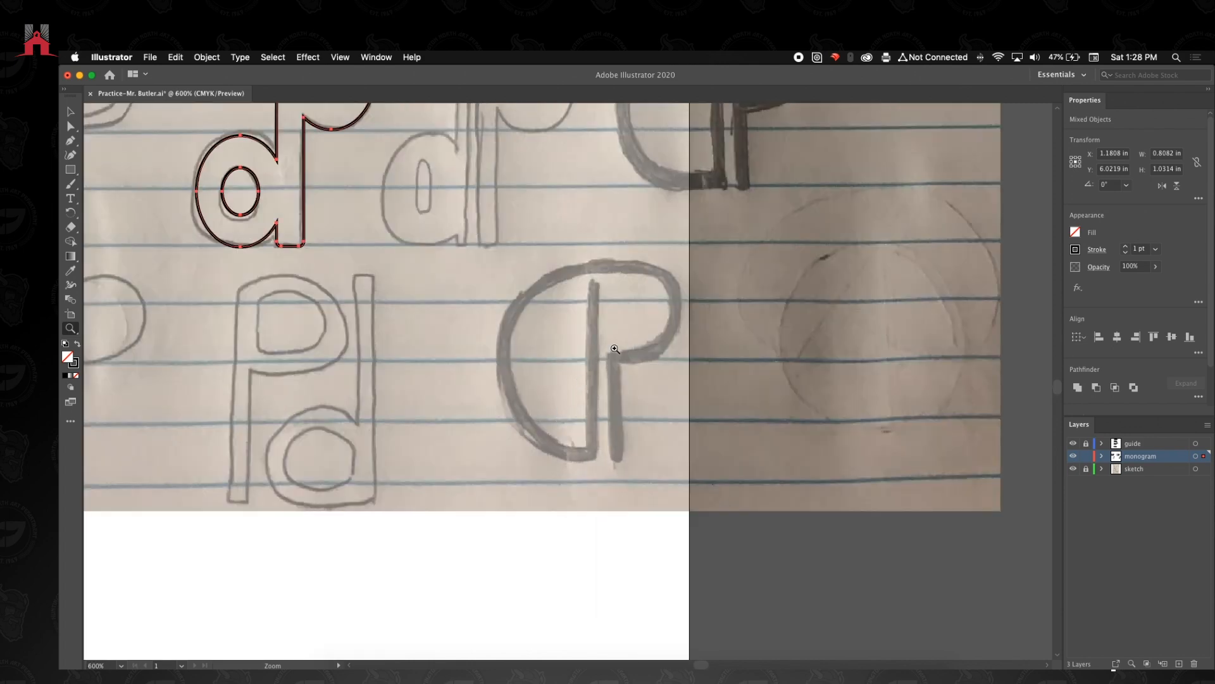
click(614, 347)
key(space)
key(space)
drag(560, 417, 558, 409)
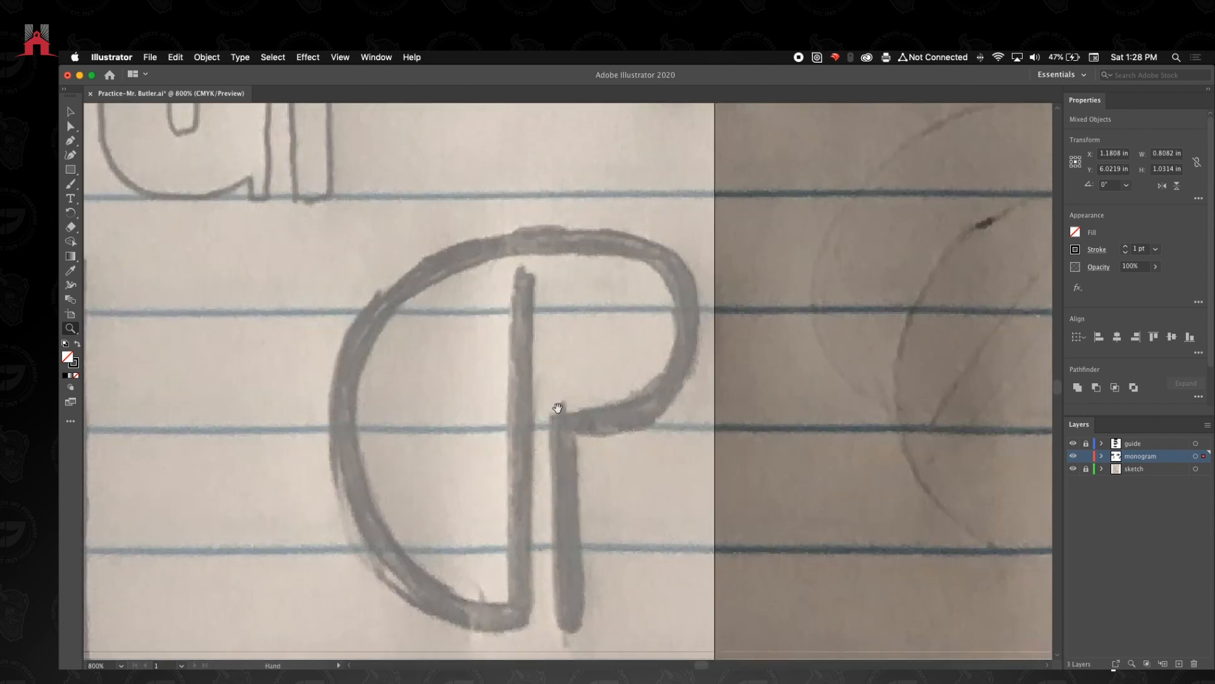
click(71, 112)
key(space)
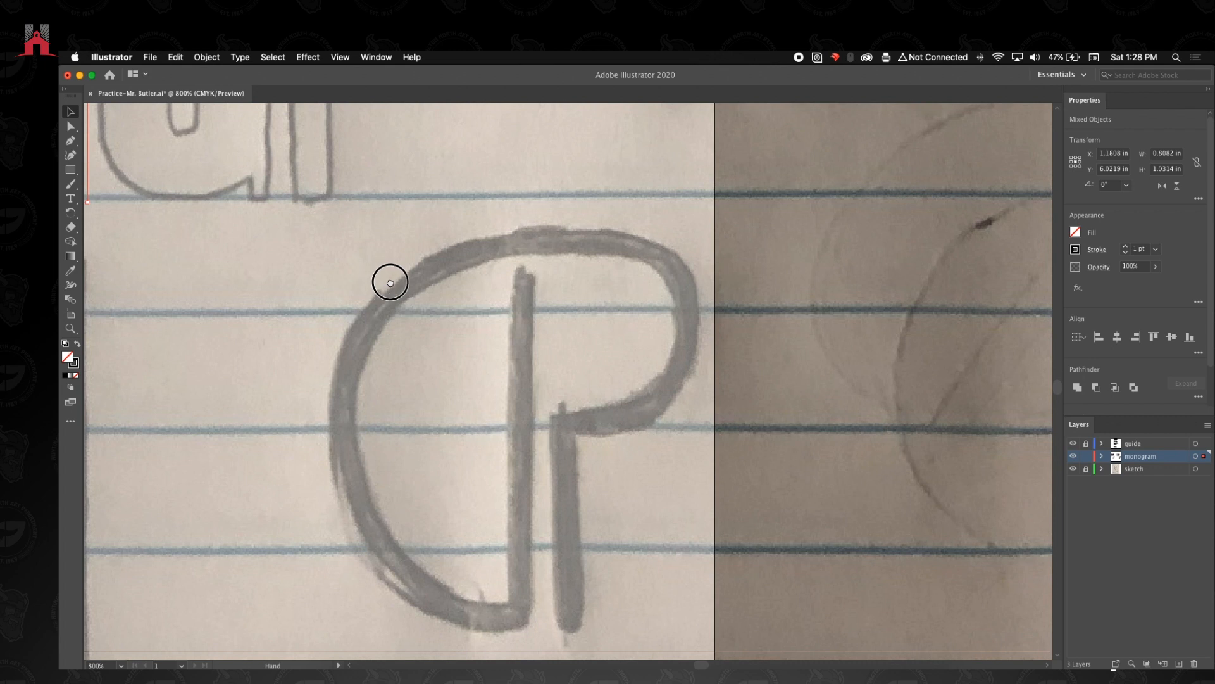
drag(380, 277, 397, 288)
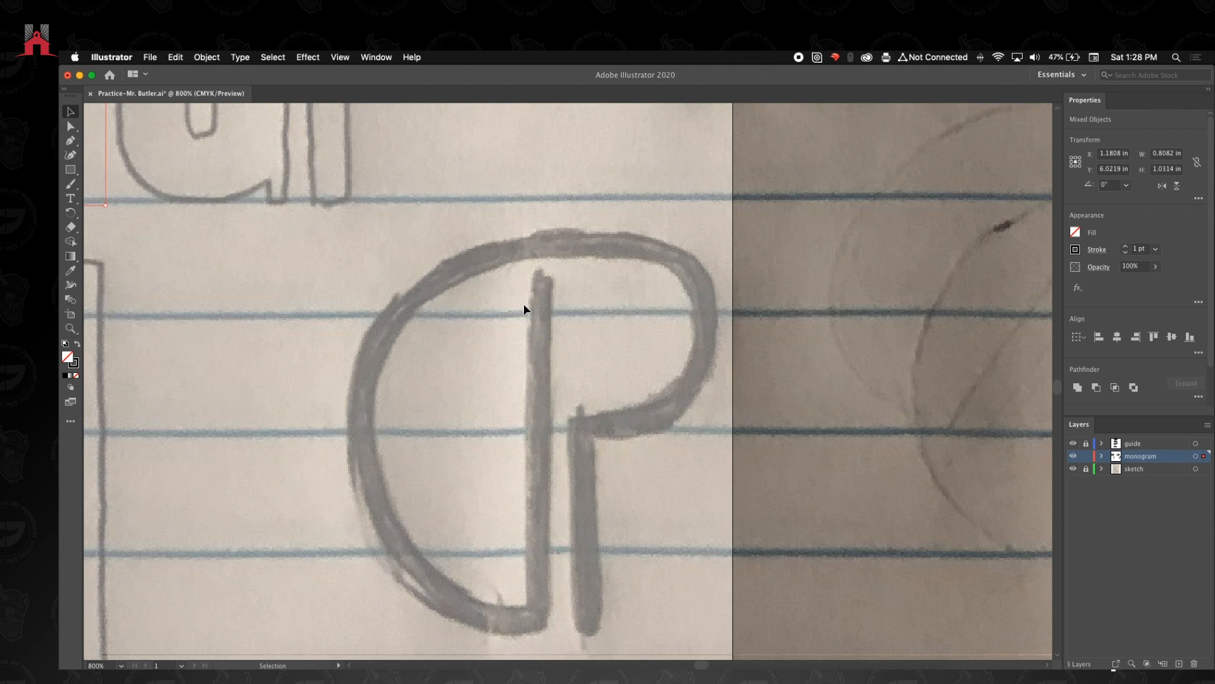
- Try tracing the outer edges of the sketched monogram's thick line with the Pen tool, from the D stem round to the P stem
key(p)
drag(538, 279, 545, 269)
click(526, 604)
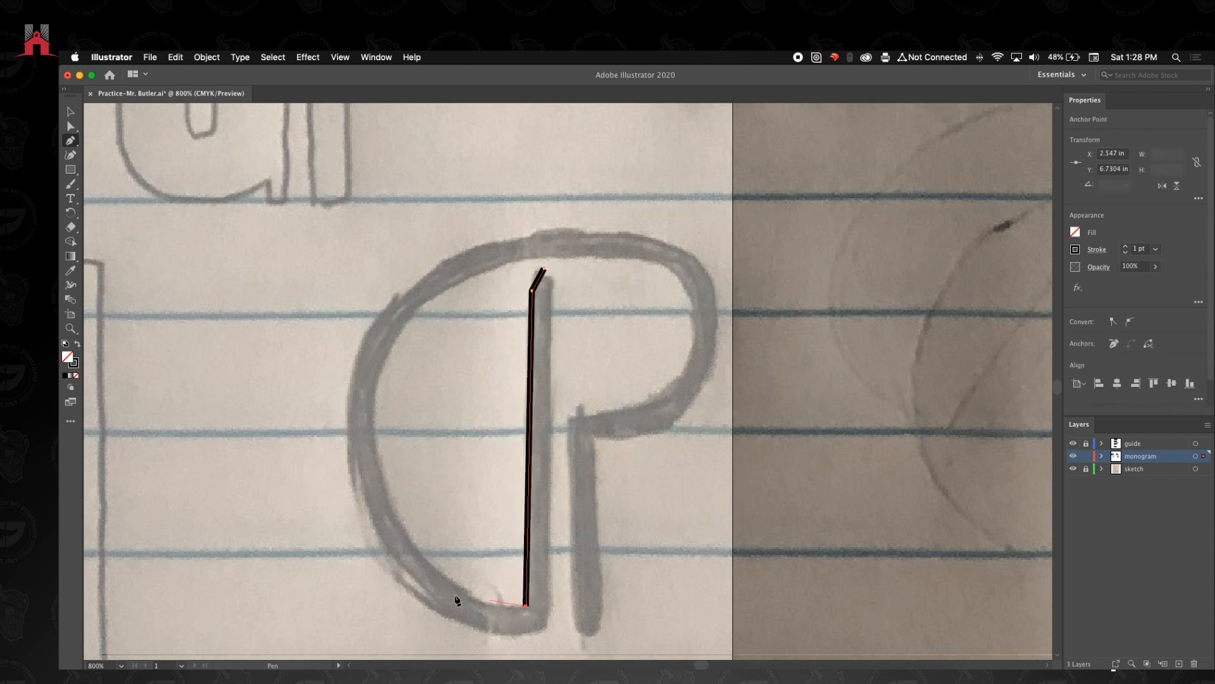
drag(372, 417, 383, 308)
drag(606, 257, 723, 268)
drag(681, 347, 575, 457)
click(564, 639)
click(603, 635)
click(596, 459)
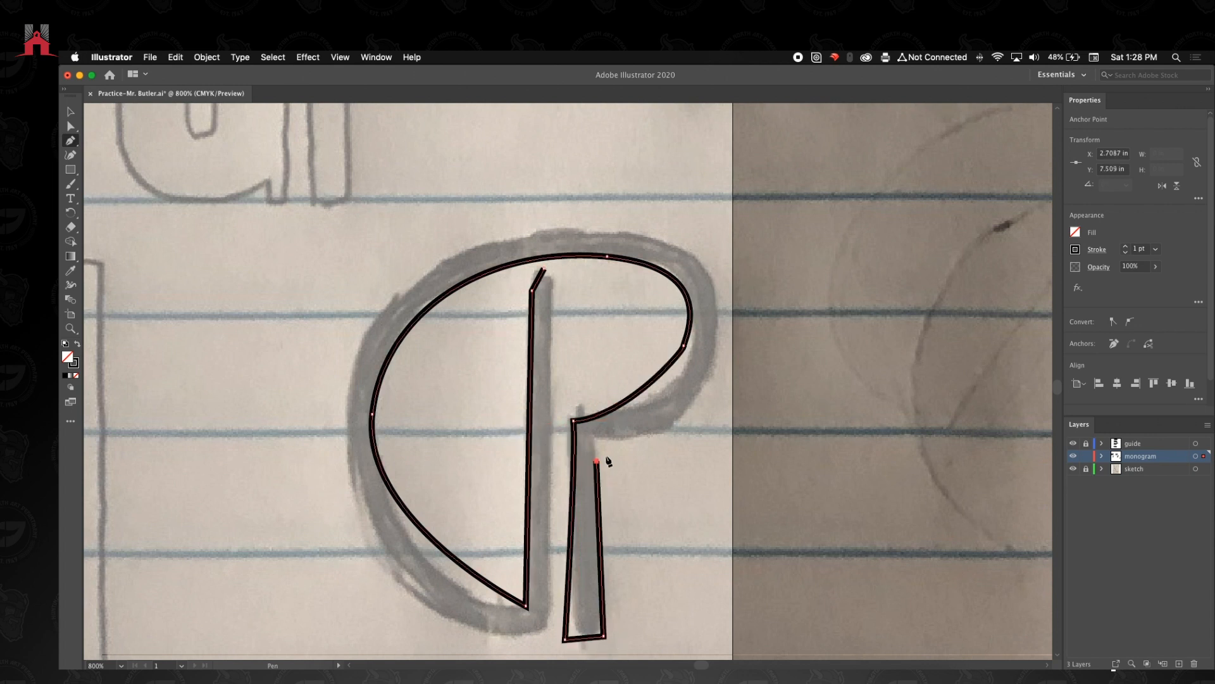
super+click(647, 441)
- Delete the outline path traced around the monogram sketch
click(70, 112)
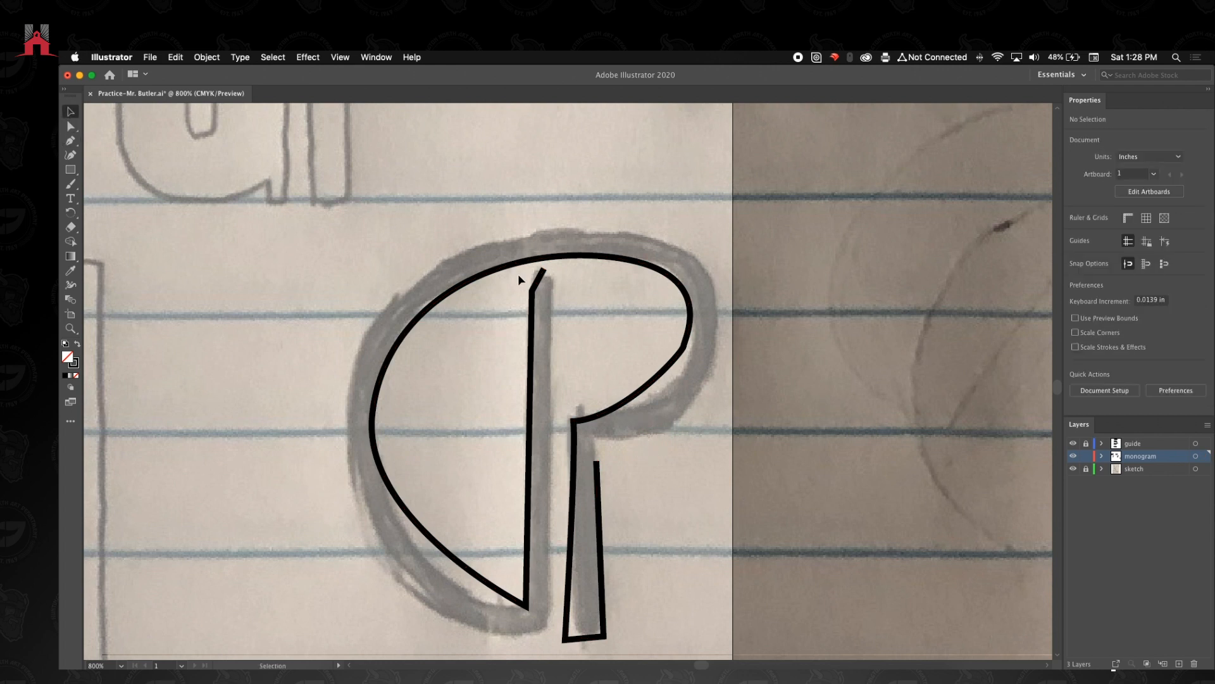
click(532, 304)
drag(613, 244, 591, 321)
key(Delete)
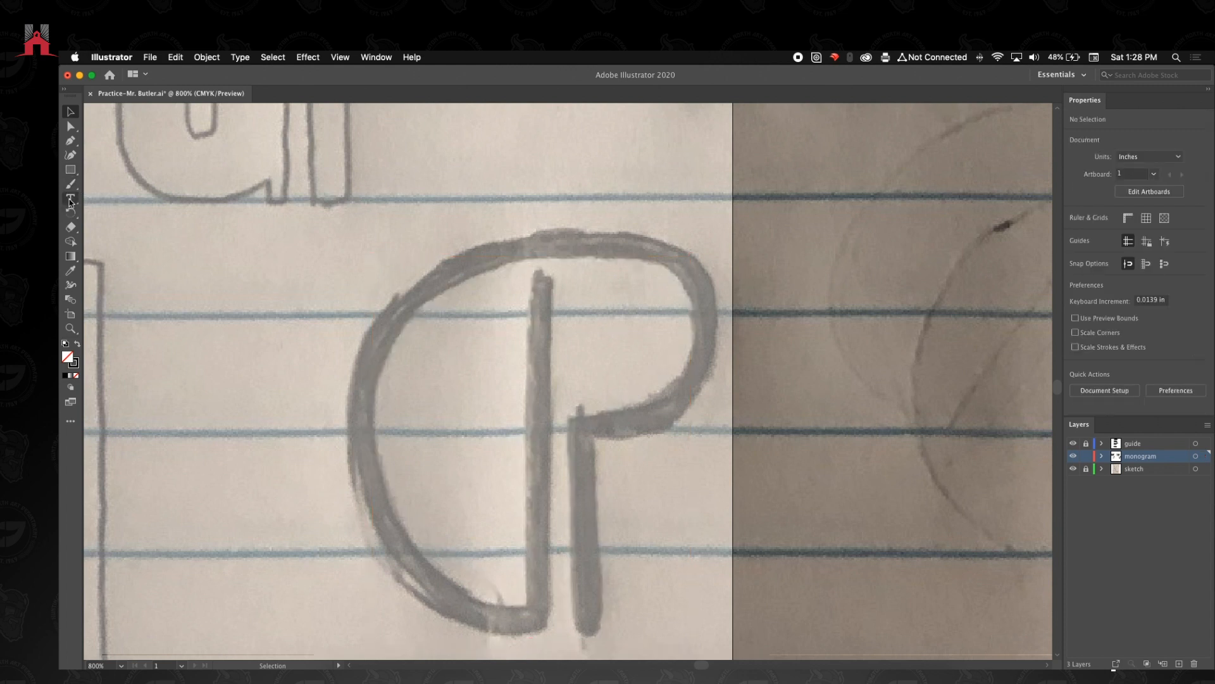
- Start a Pen path down the centre of the sketched D stem, drawing a straight vertical segment about 0.76 in long
key(p)
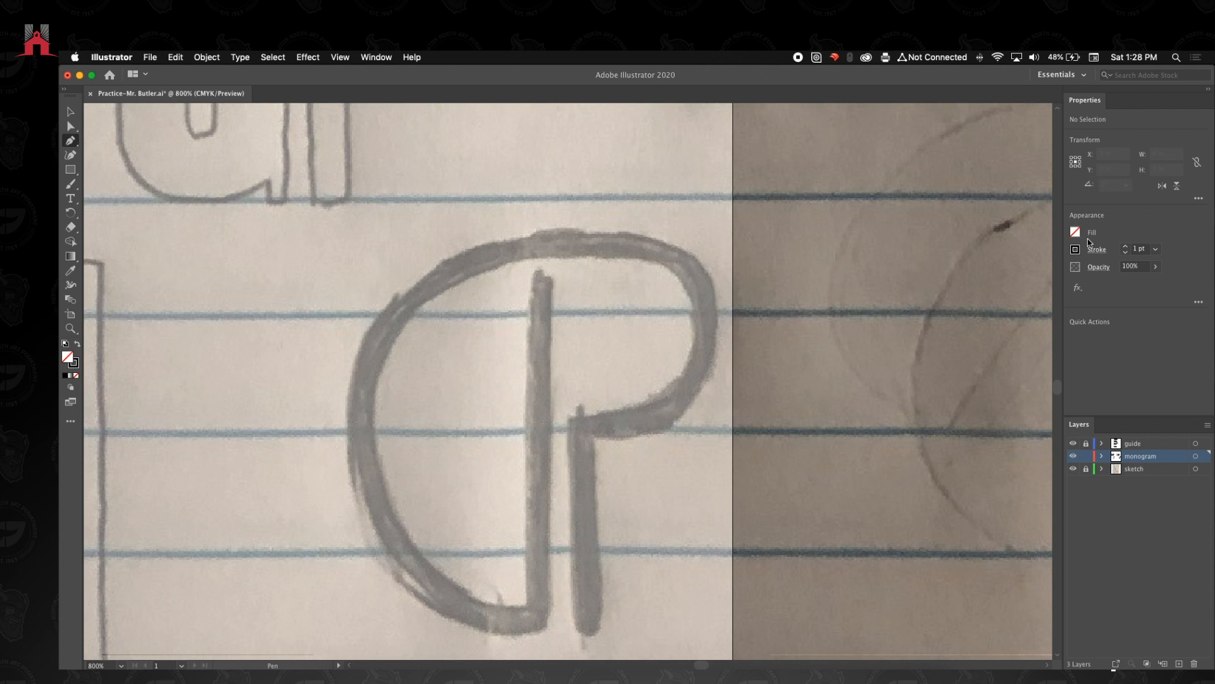
click(541, 279)
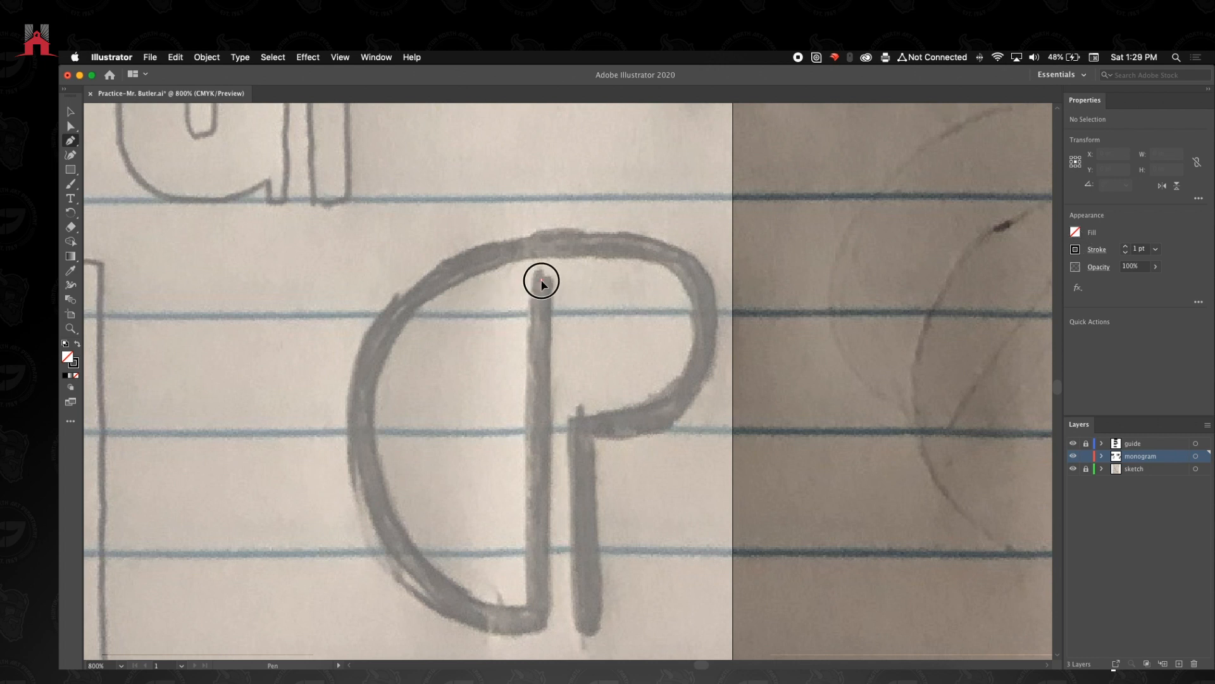
click(542, 620)
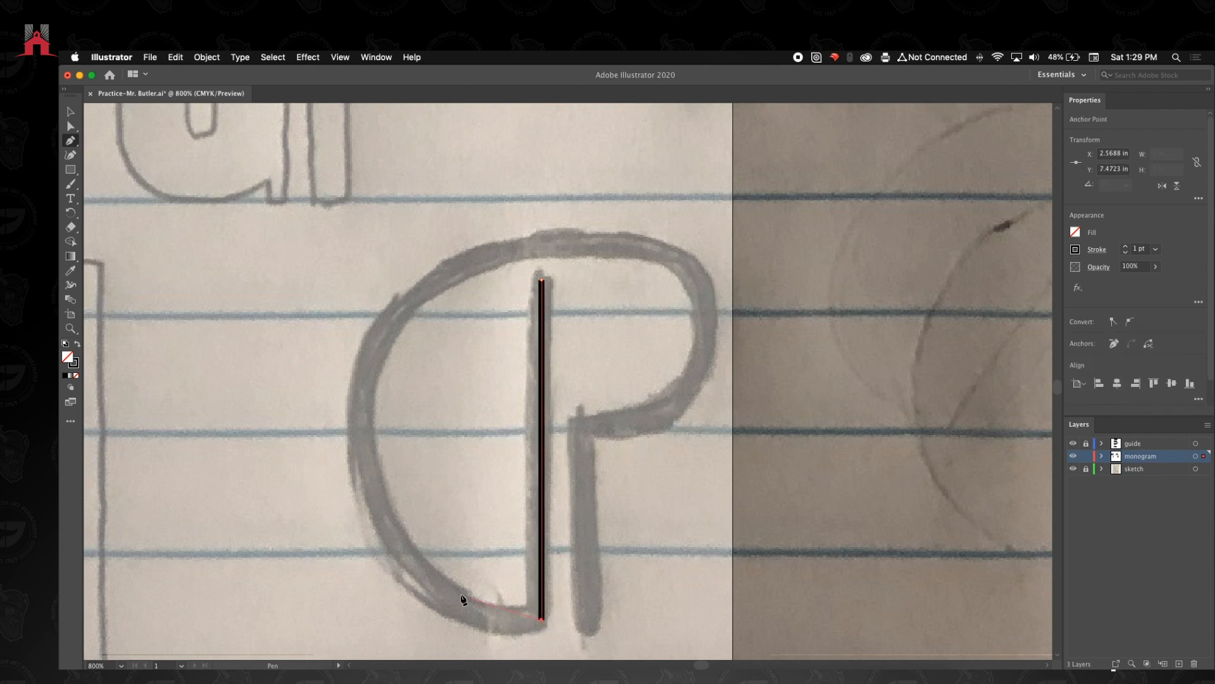
key(super+z)
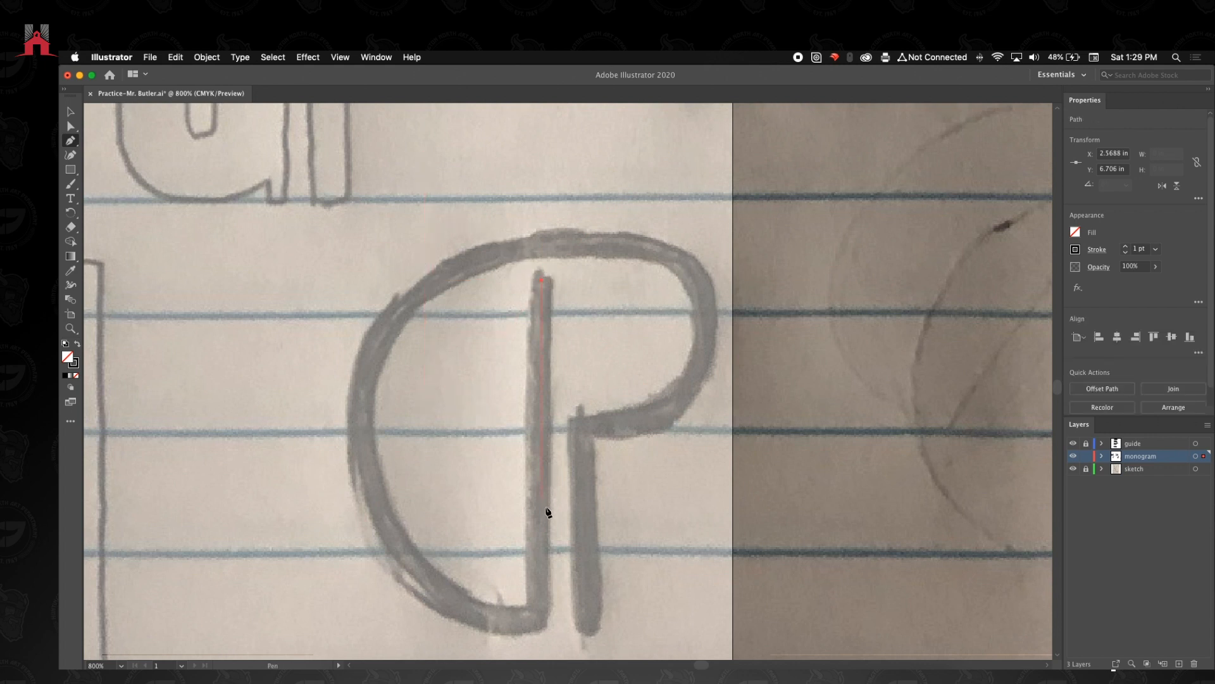
click(542, 620)
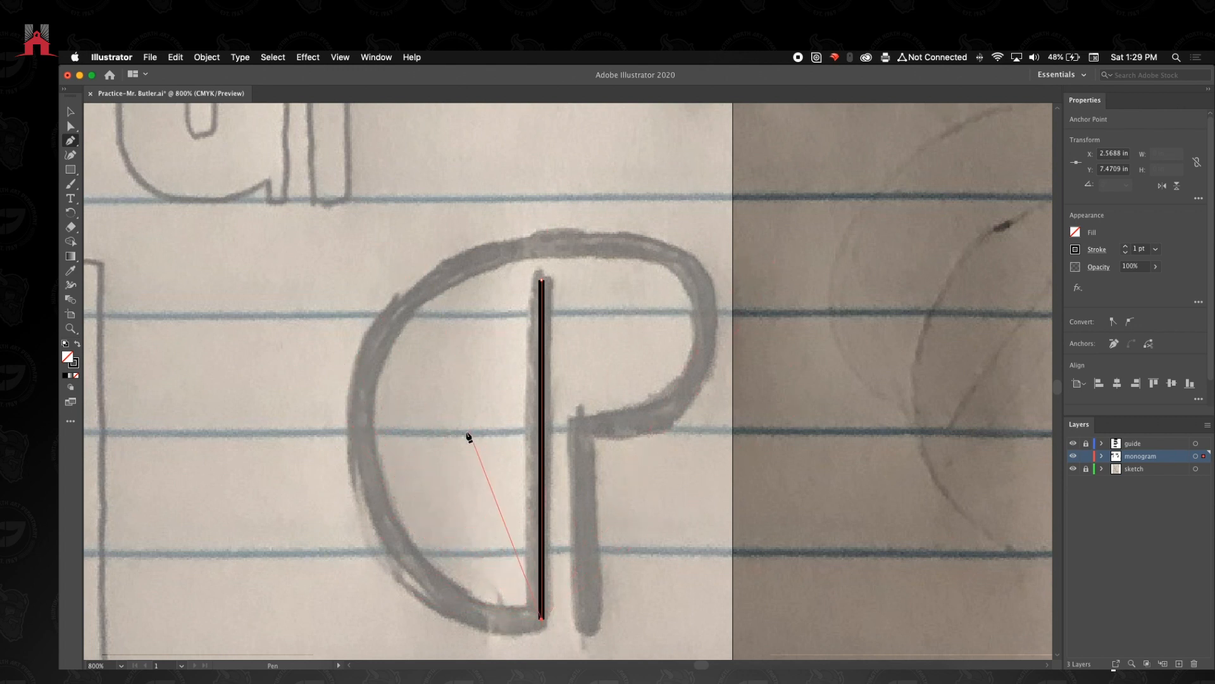
- Continue the path along the centre of the D's bowl to the top of the sketch, shortening the leading handle to fit the curve
mouse_move(362, 406)
mouse_down()
mouse_move(355, 377)
mouse_move(406, 172)
mouse_move(293, 260)
mouse_move(440, 259)
mouse_move(388, 301)
mouse_move(374, 230)
mouse_move(391, 176)
mouse_up()
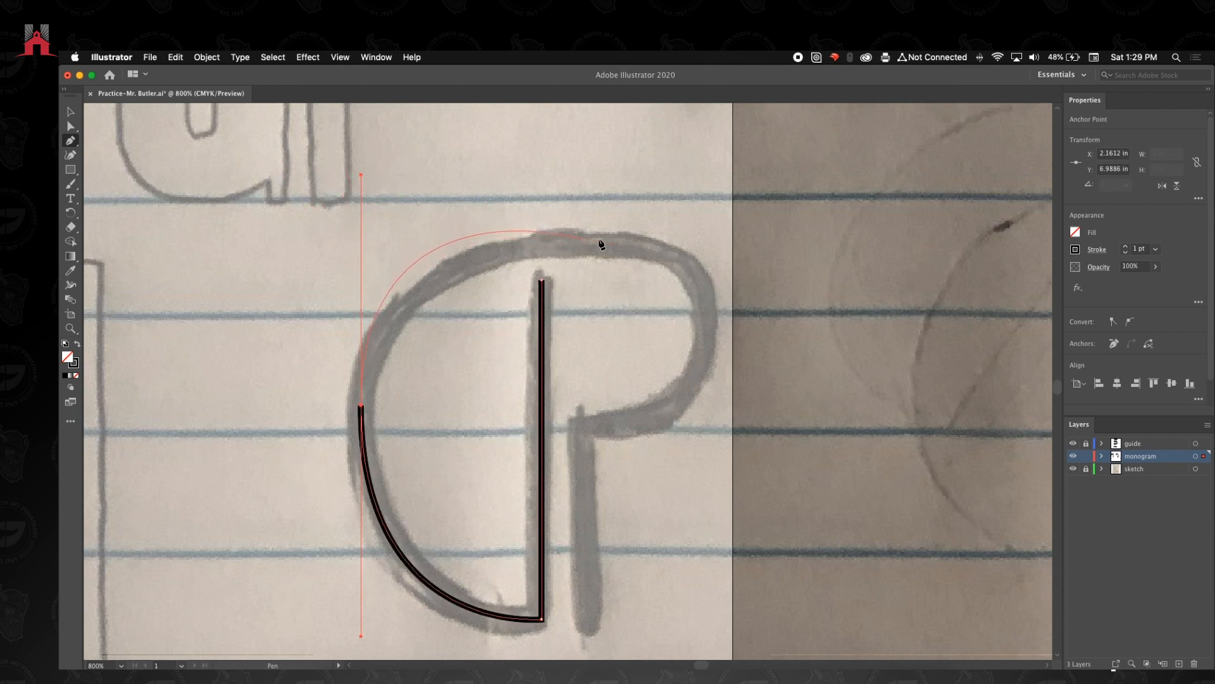
key(super)
drag(362, 178, 361, 252)
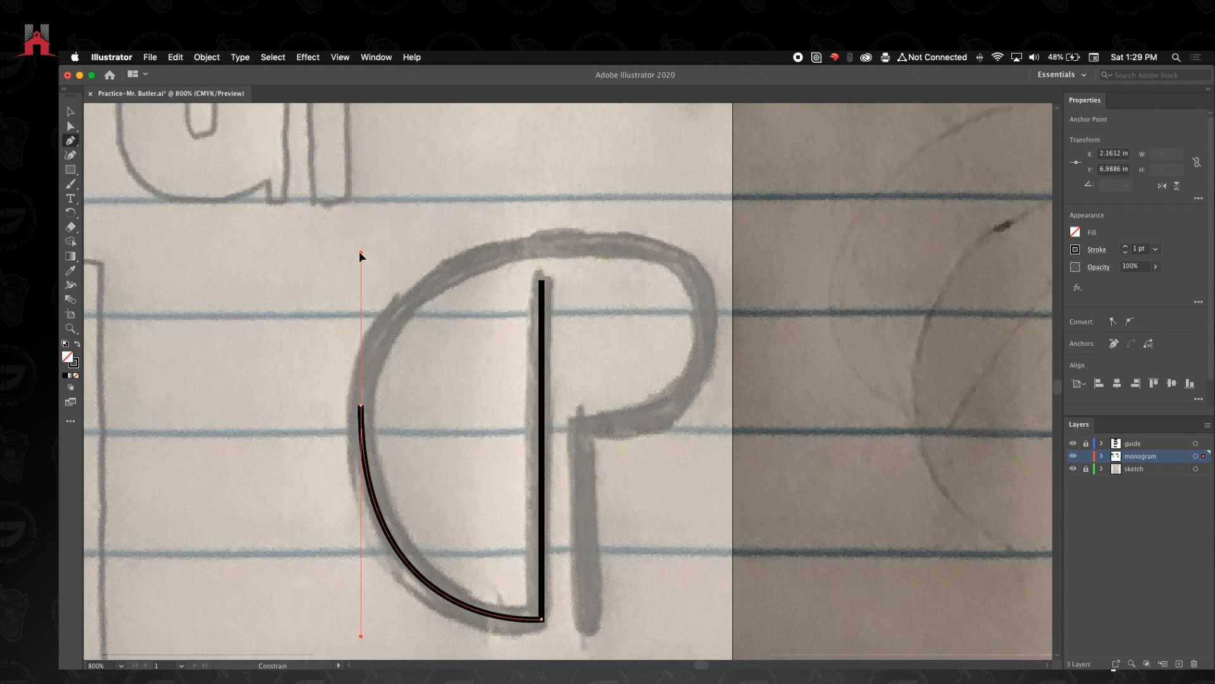
click(540, 244)
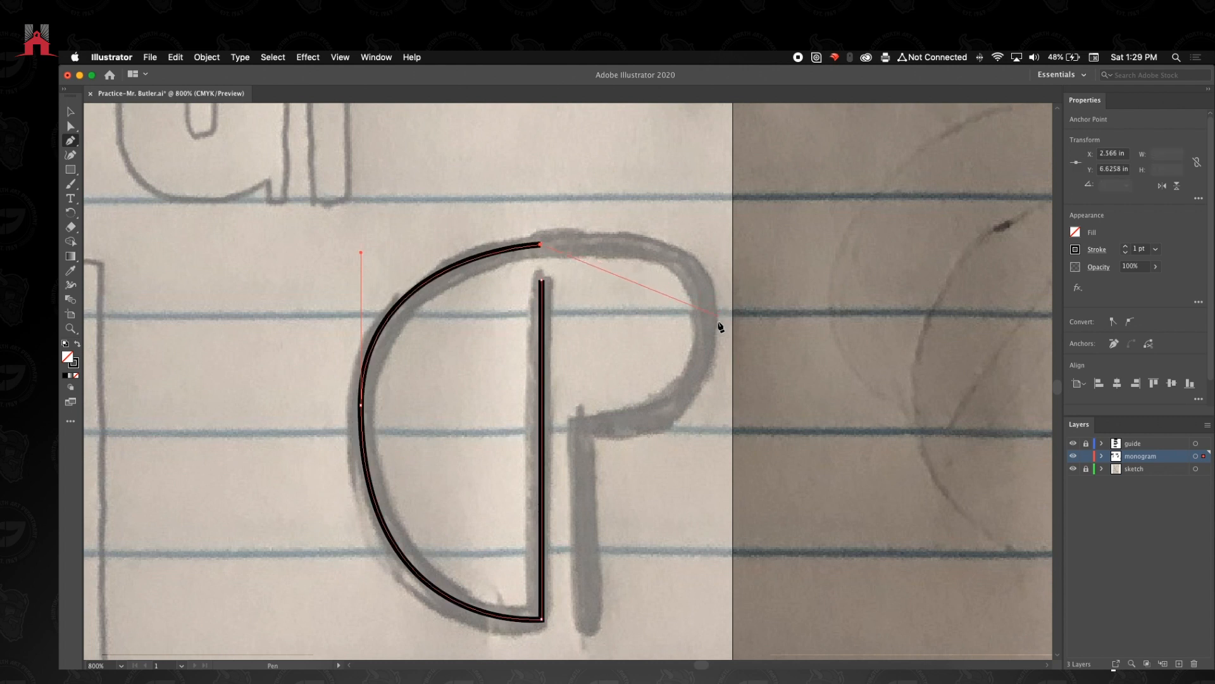
- Curve the path around the P's bowl and straight down its stem, and finish it open at about 0.78 by 0.85 in
drag(706, 337, 708, 457)
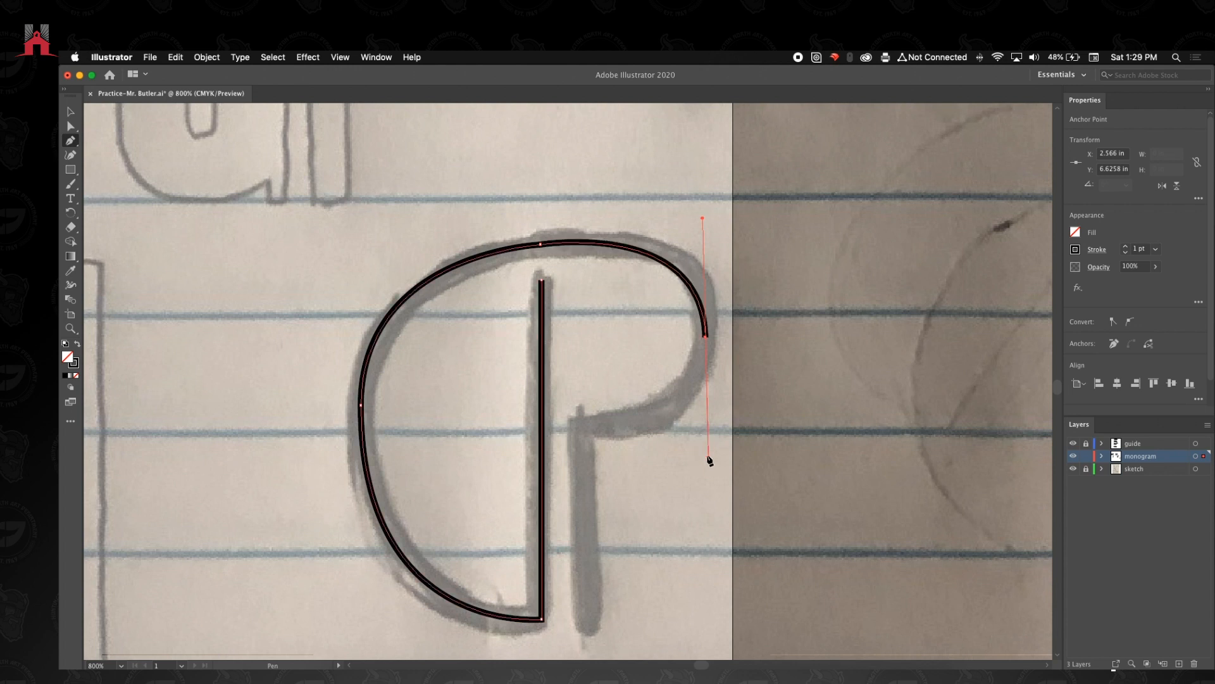
drag(708, 457, 708, 419)
click(583, 424)
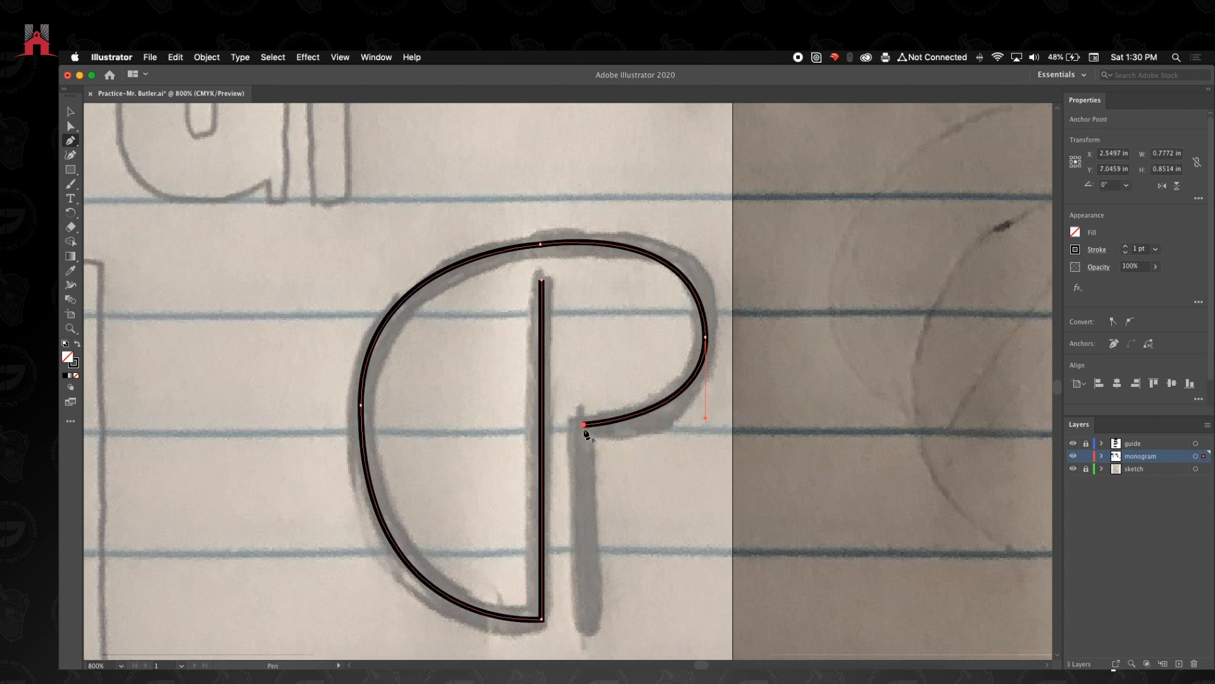
scroll(583, 488, down, 2)
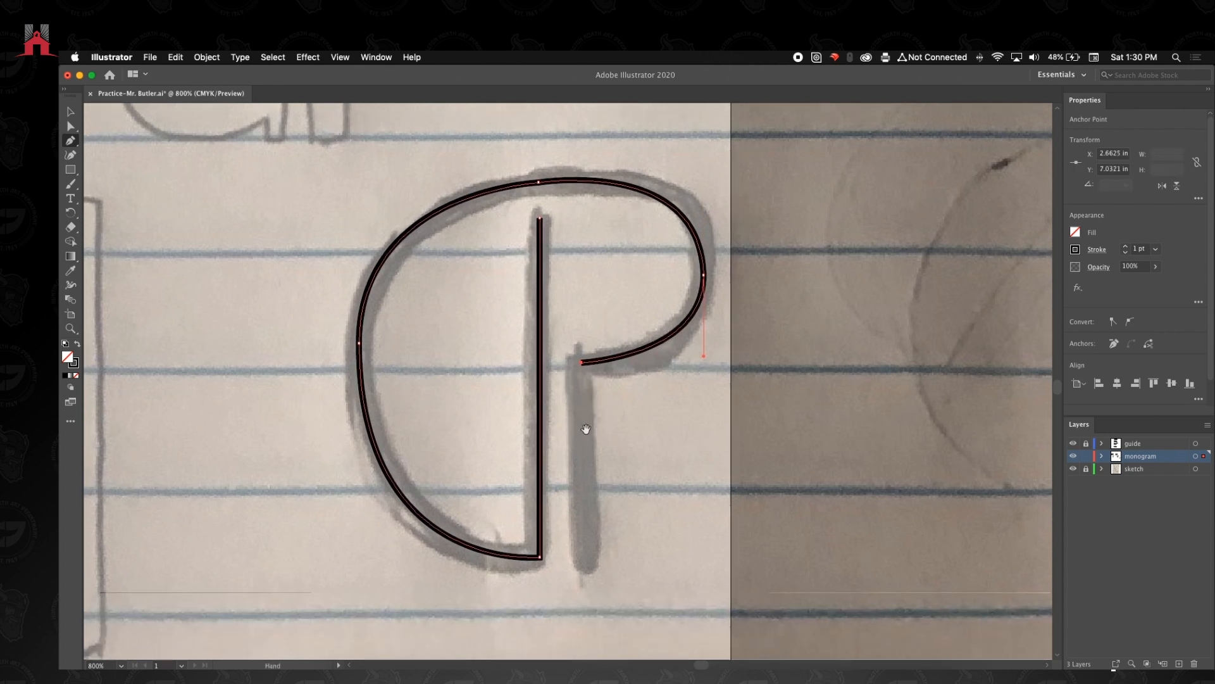
click(581, 556)
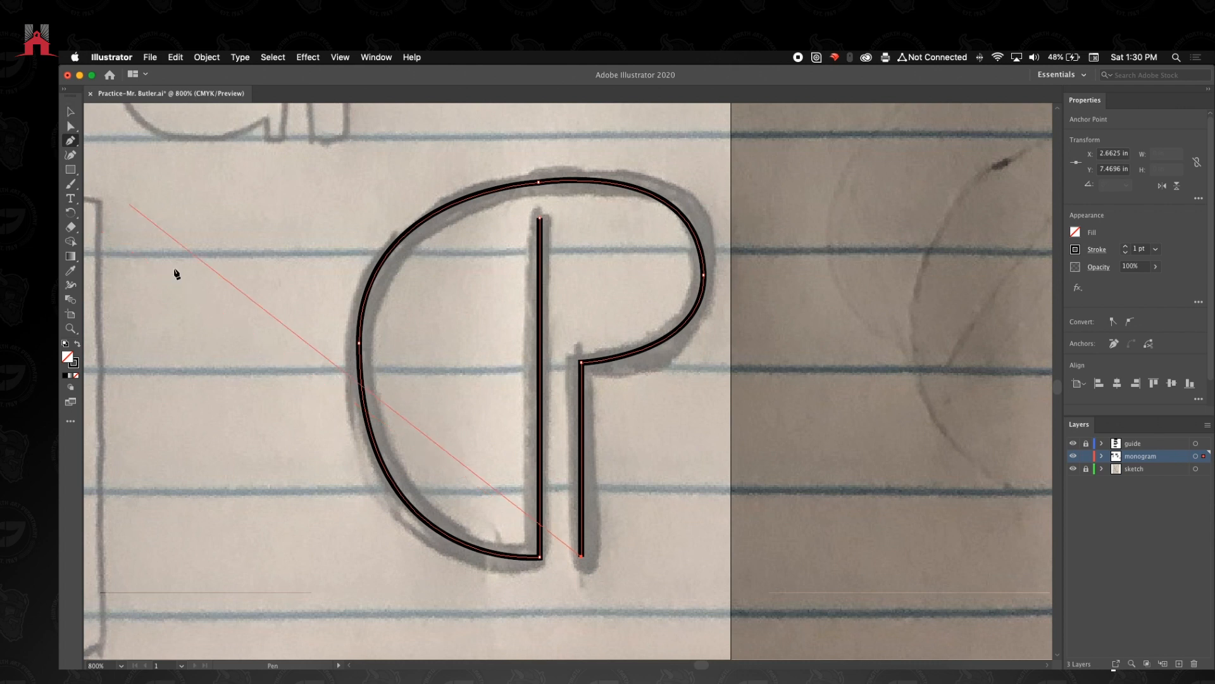
super+click(285, 343)
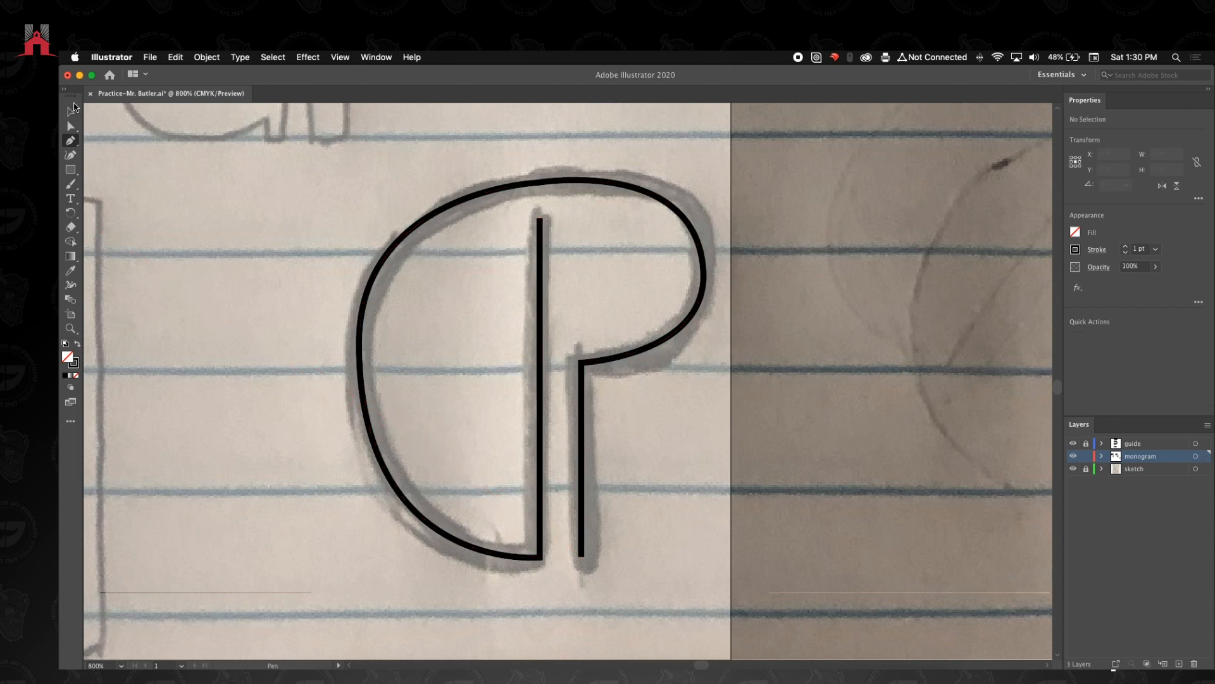
- Select the finished single-line monogram path
click(70, 112)
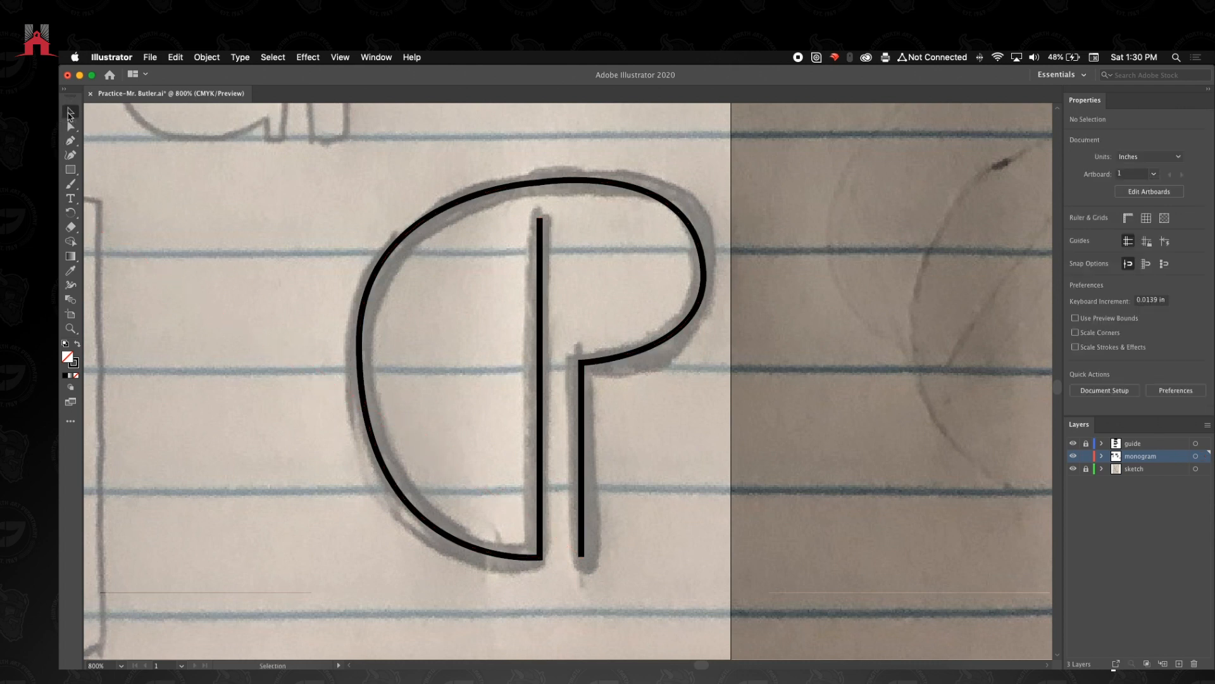
click(607, 184)
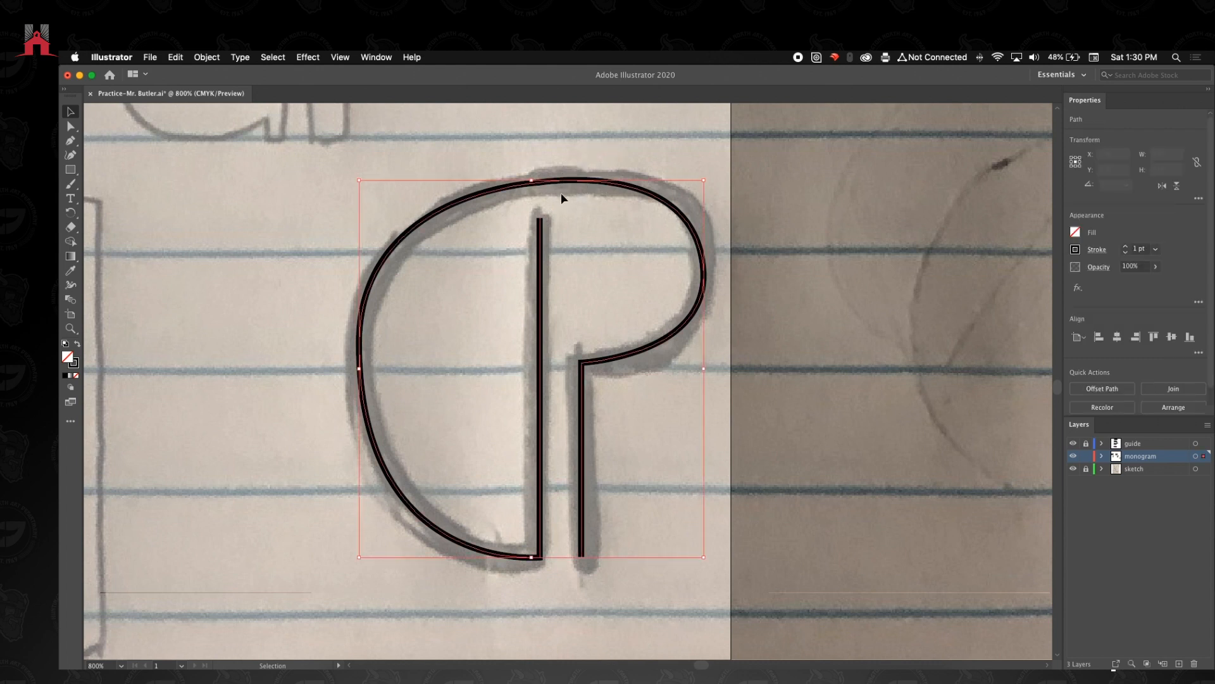
click(326, 292)
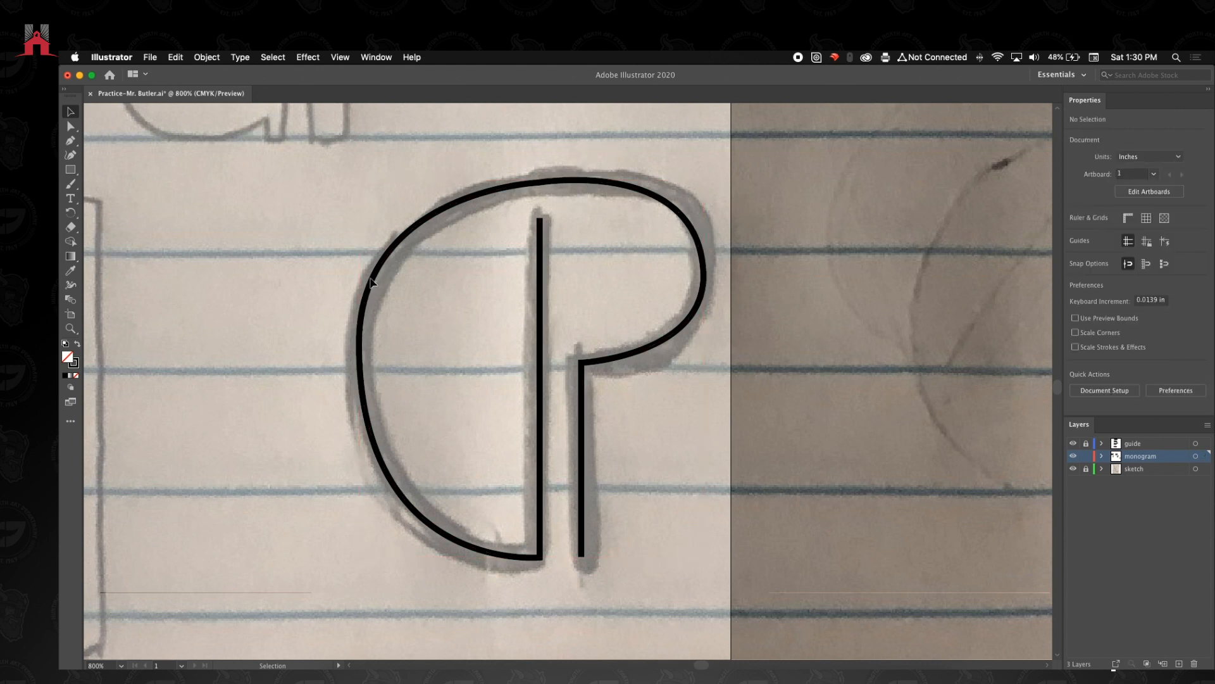
click(375, 290)
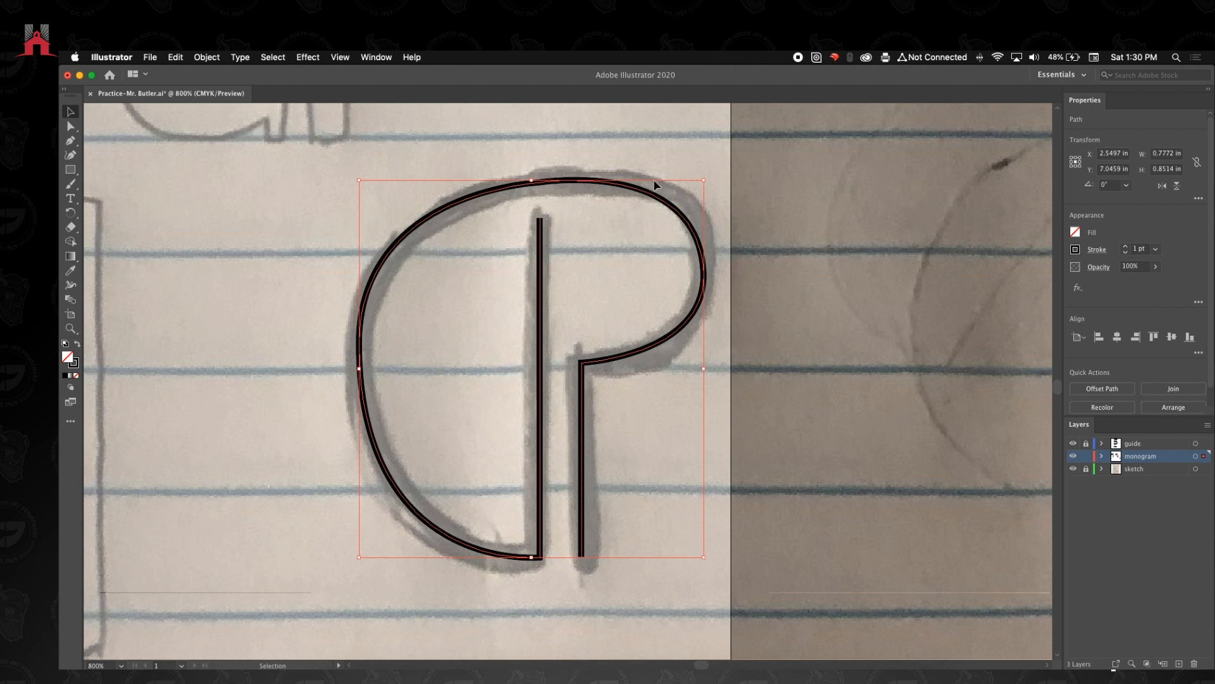
- Try the round cap against the butt cap on the monogram path's stroke
click(1095, 252)
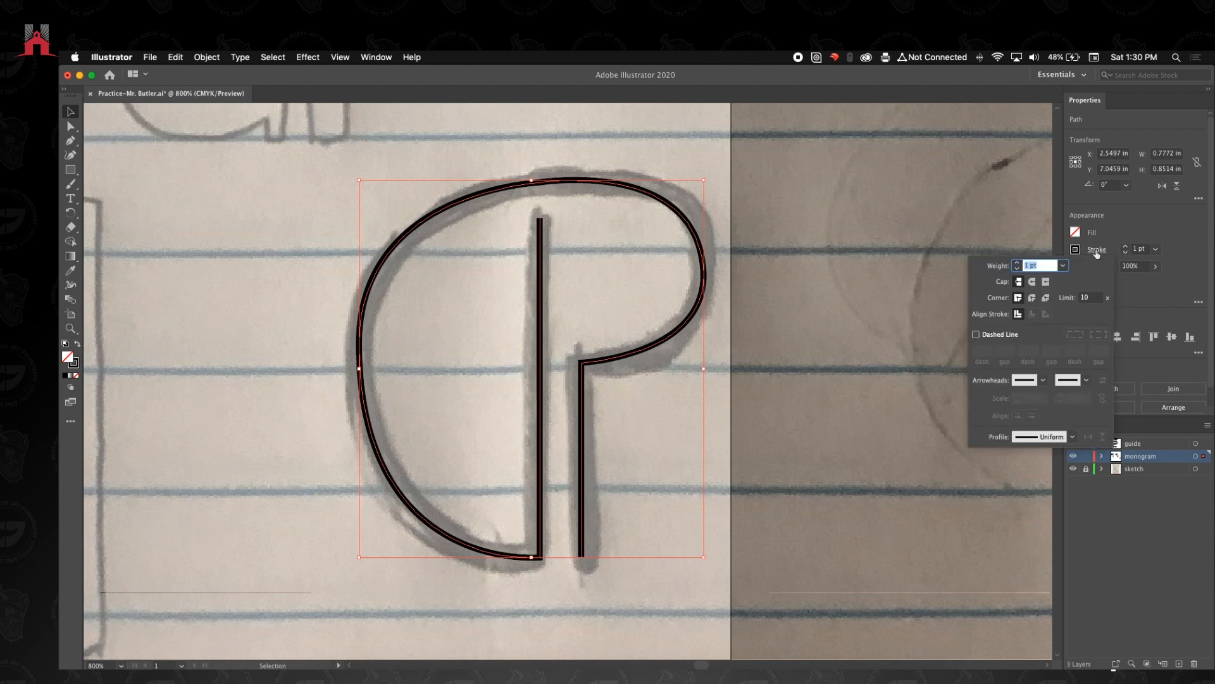
click(1032, 283)
click(1018, 284)
click(1033, 286)
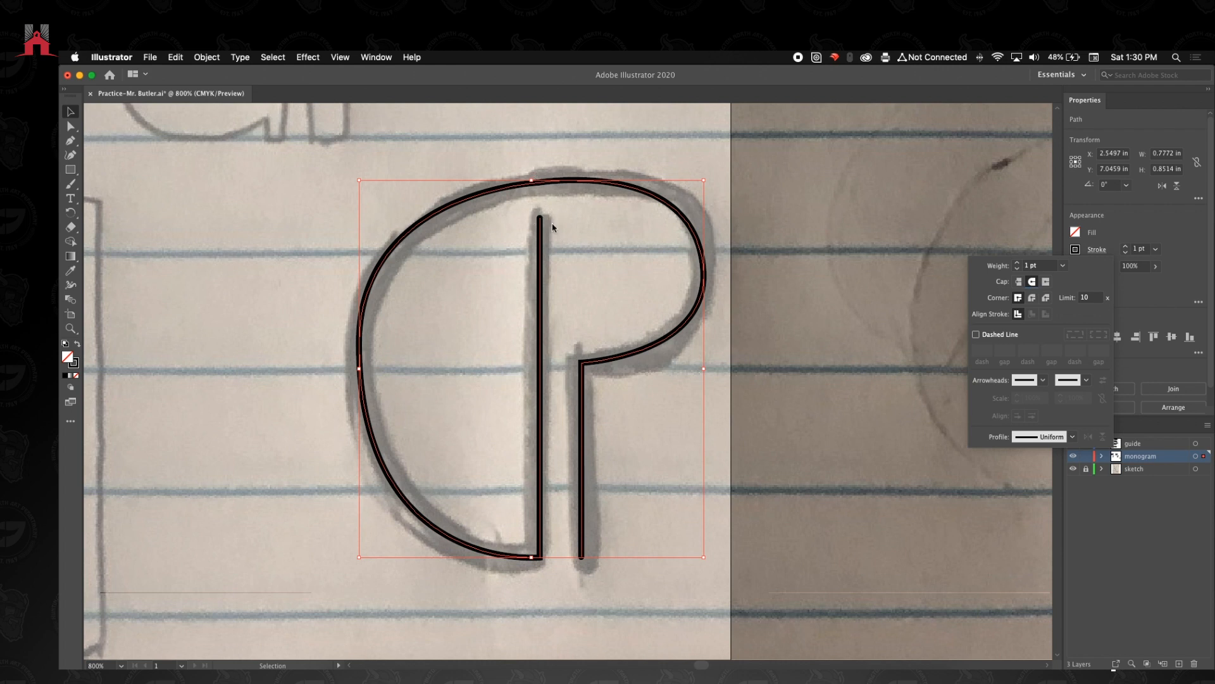
click(1018, 282)
- Compare the butt, round and projecting caps at the upper end of the D stem, and set the path's stroke to the round cap
key(z)
click(539, 226)
drag(566, 378, 583, 391)
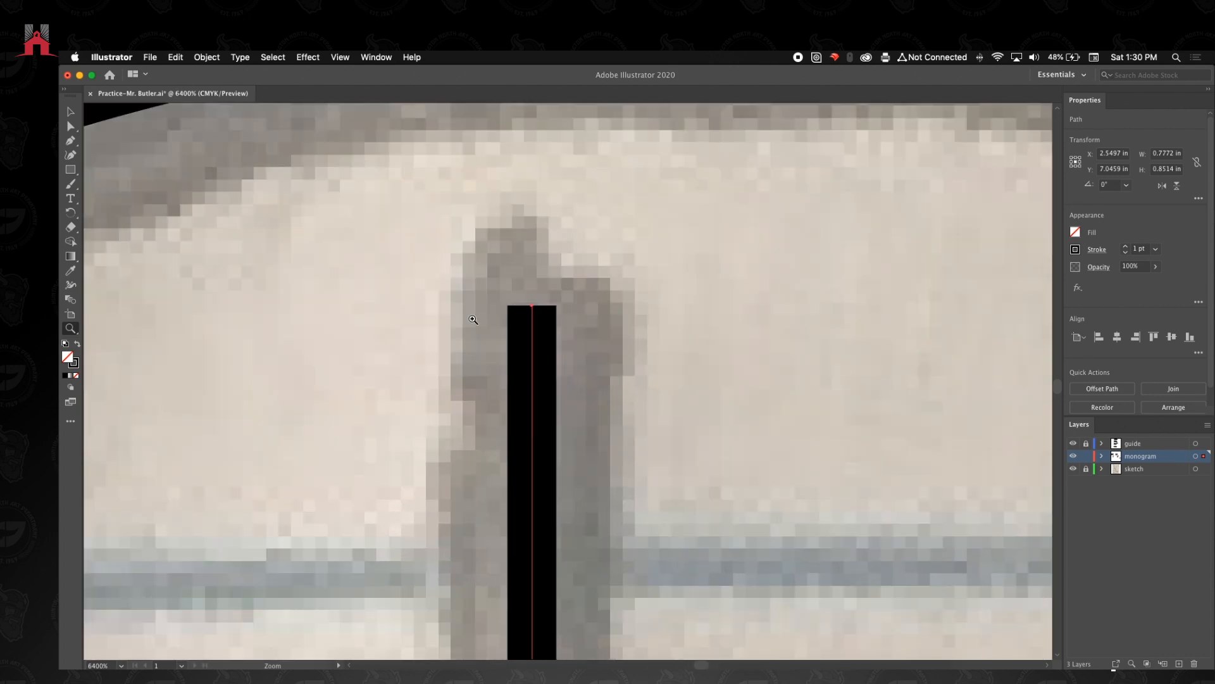
click(71, 112)
click(1098, 252)
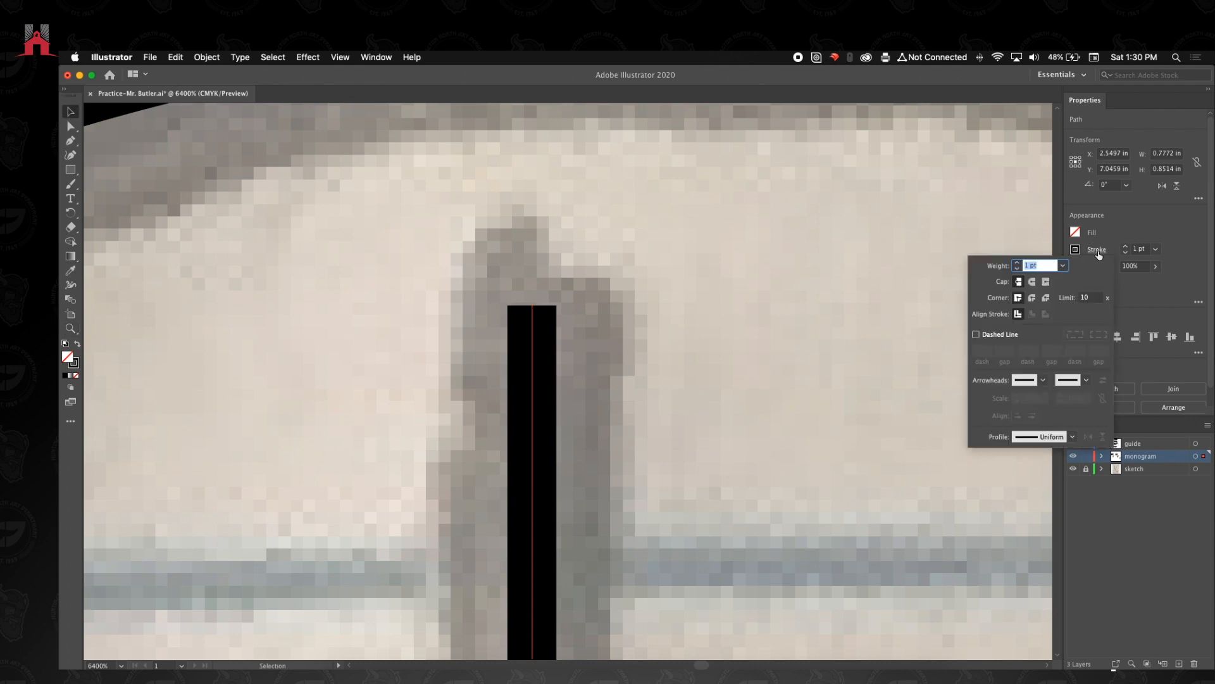
click(1033, 283)
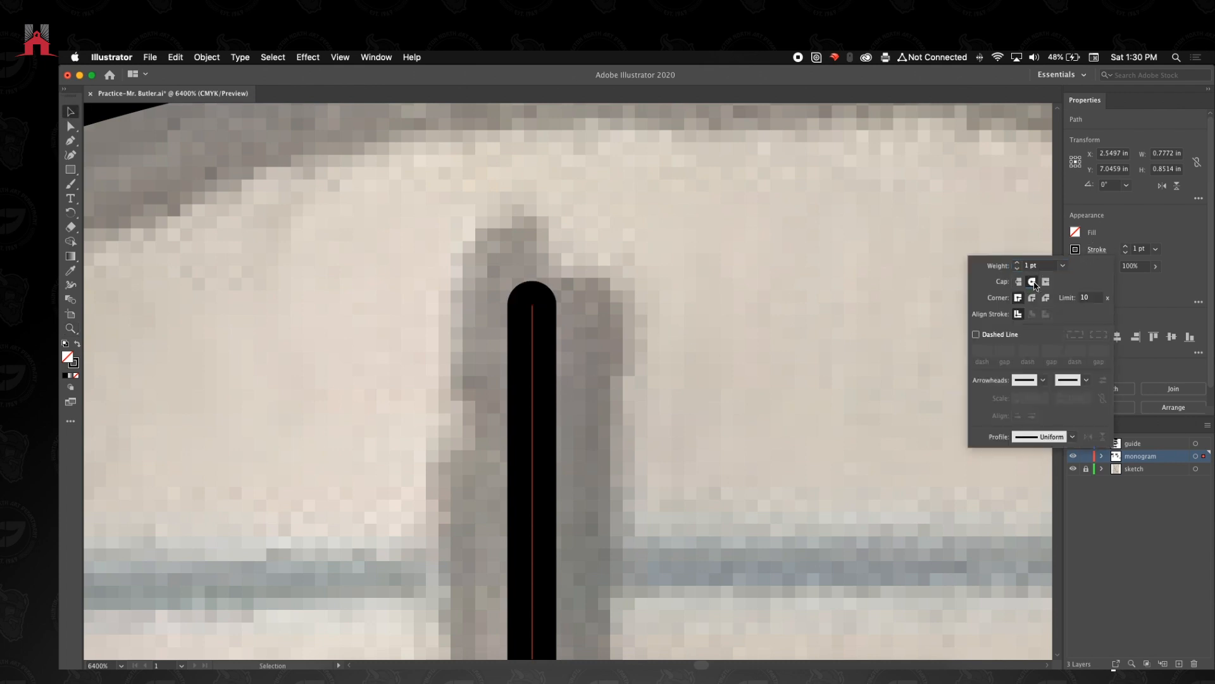
click(1046, 282)
click(1034, 283)
click(1019, 282)
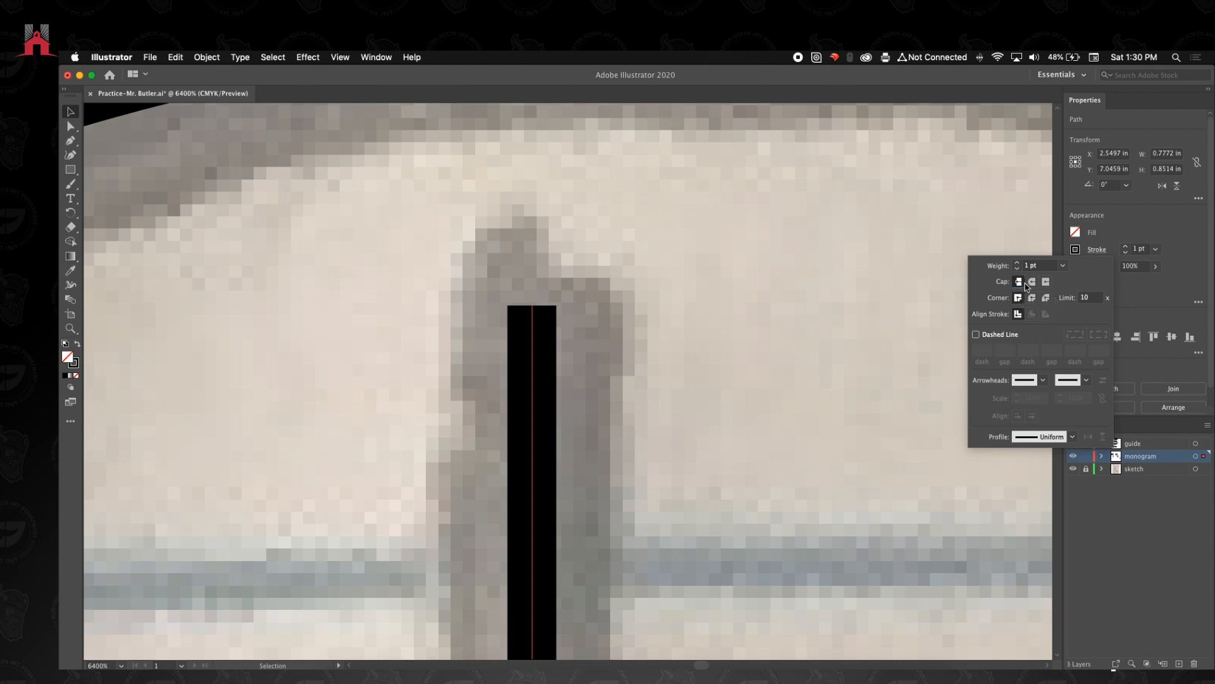
click(1032, 282)
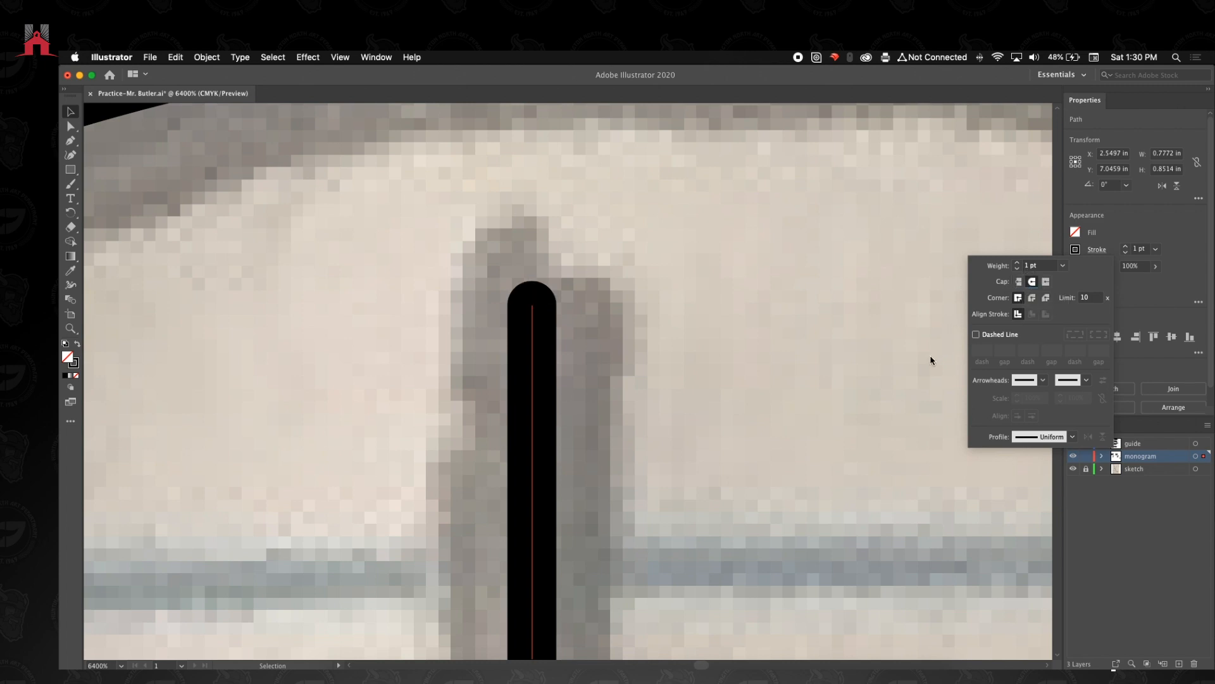
- Set the monogram stroke's corners to the round join, checking it at the P's inner corner above its stem
key(space)
drag(873, 427, 793, 104)
drag(790, 474, 668, 212)
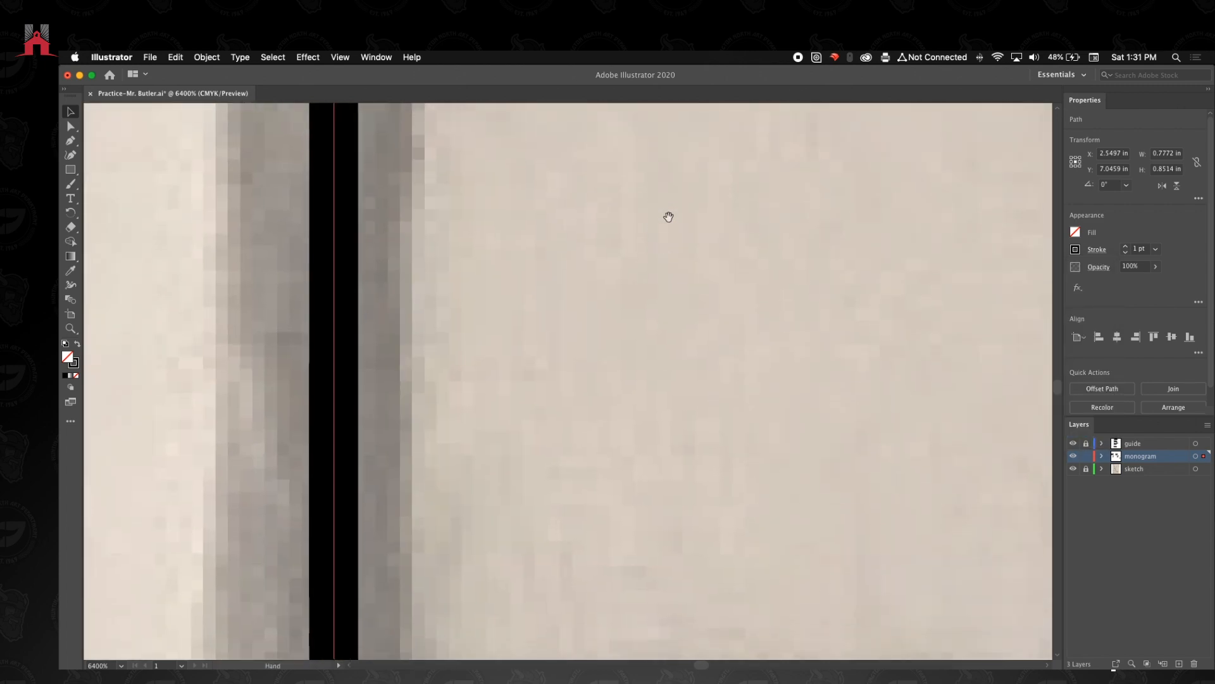
key(z)
alt+click(651, 556)
alt+click(651, 557)
click(516, 389)
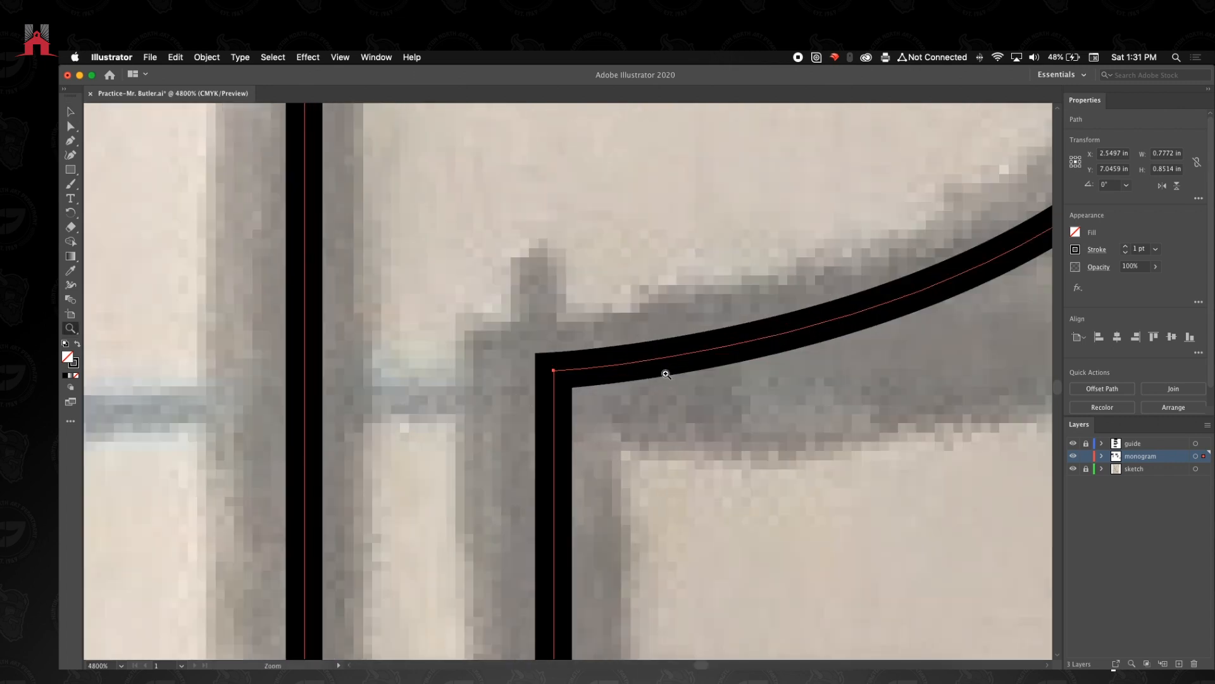
click(70, 108)
click(1099, 249)
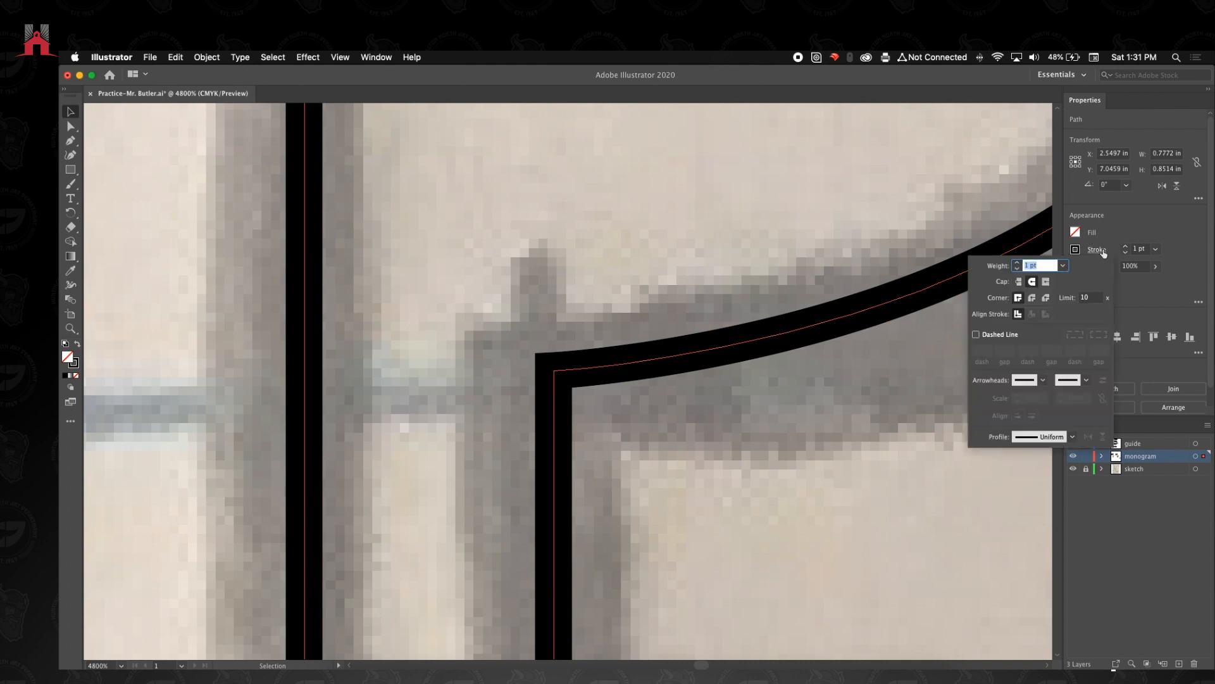
click(1032, 298)
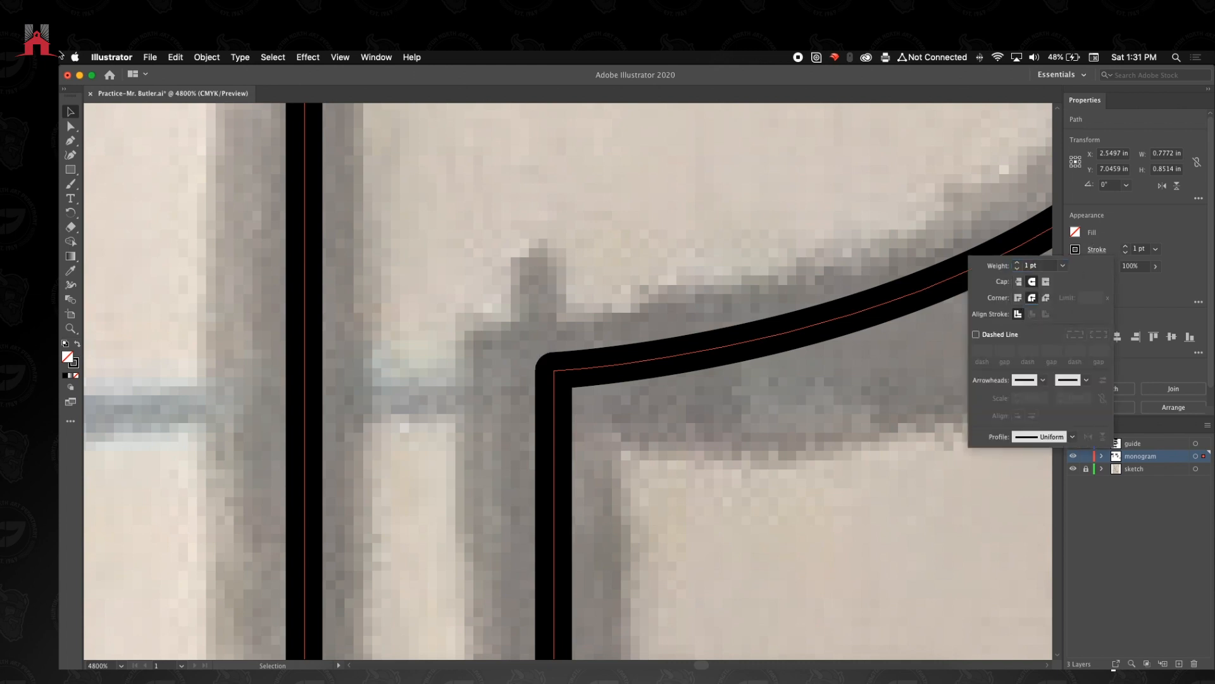
click(922, 413)
- Smooth the curve through the monogram's top anchor and shorten the upper direction handle on the D's outer curve
key(z)
alt+click(630, 359)
alt+click(525, 351)
alt+click(527, 352)
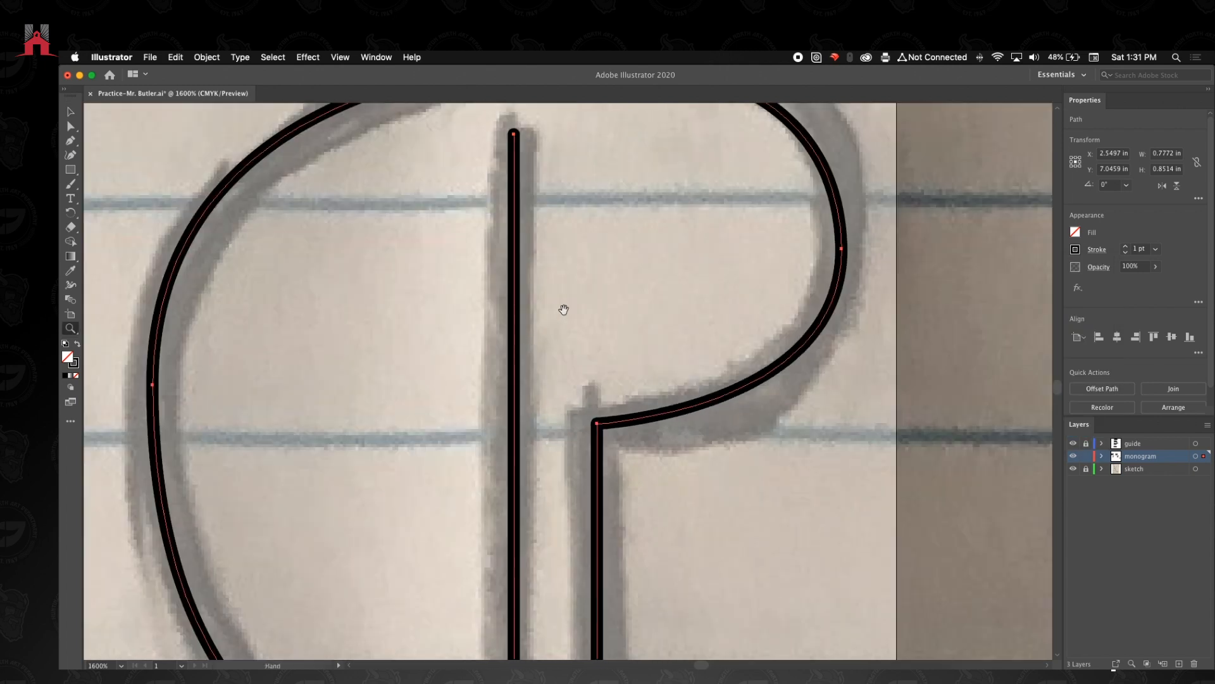
scroll(570, 336, up, 2)
scroll(532, 166, up, 2)
click(70, 126)
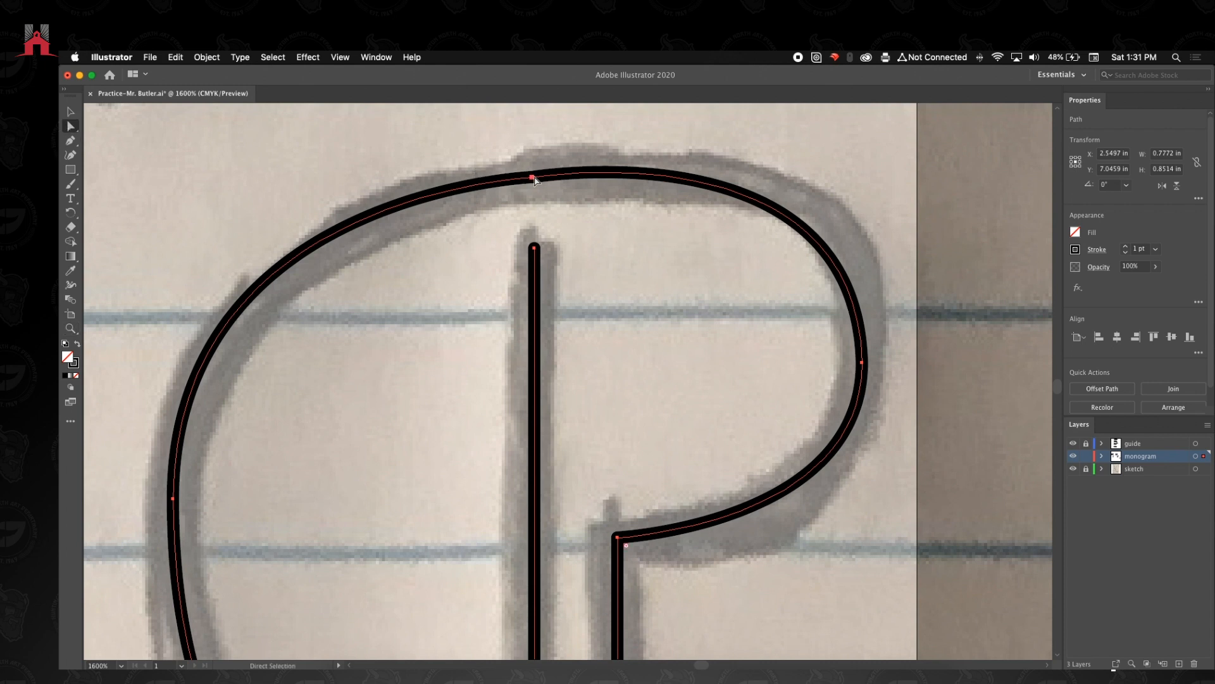
click(532, 176)
drag(856, 125, 863, 154)
key(space)
drag(326, 275, 355, 214)
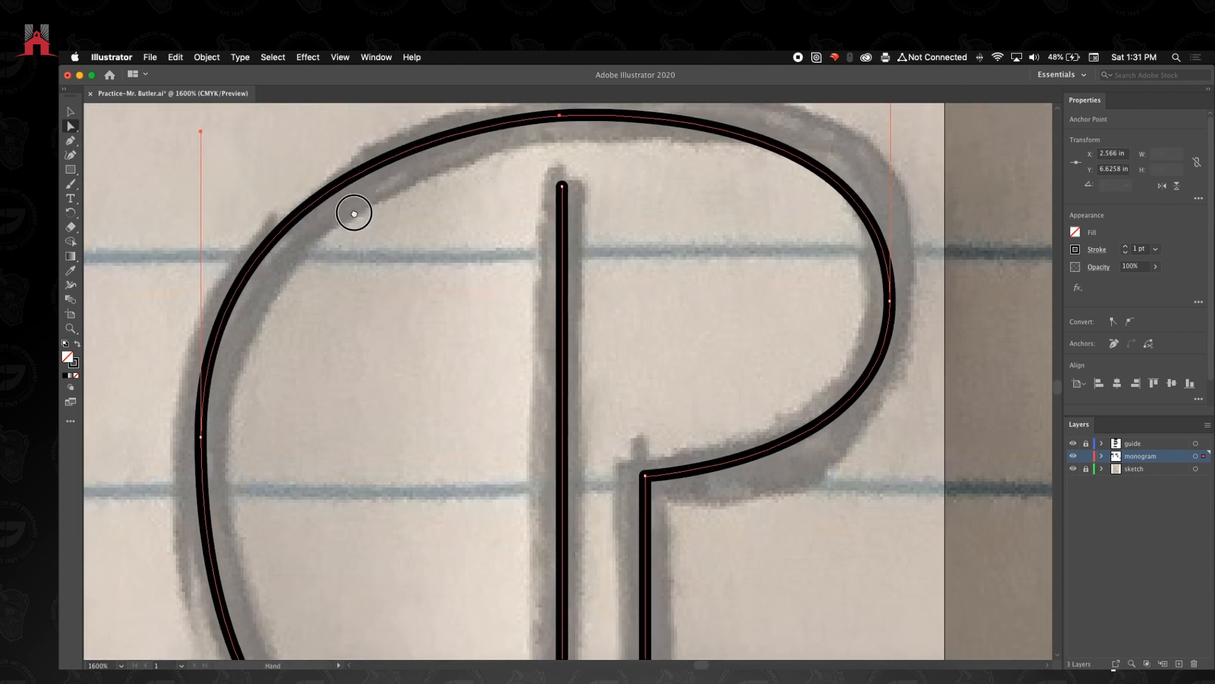
key(space)
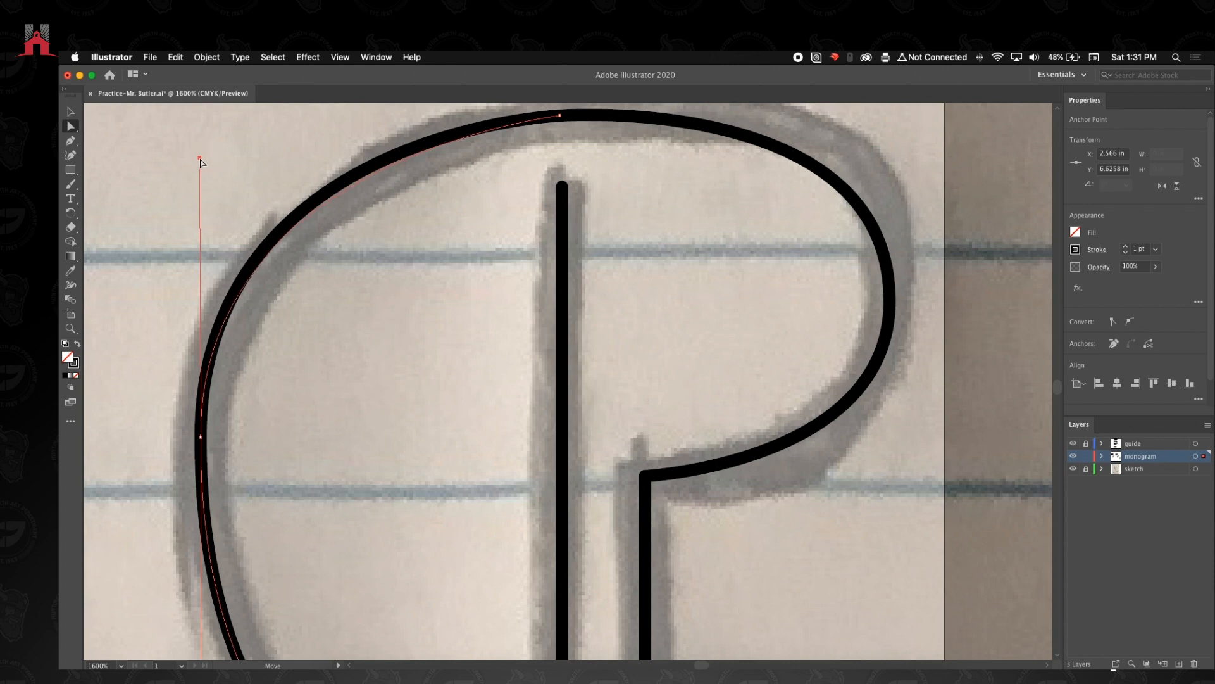
- Increase the monogram path's stroke weight to 5 pt
drag(621, 353, 618, 270)
scroll(618, 270, down, 5)
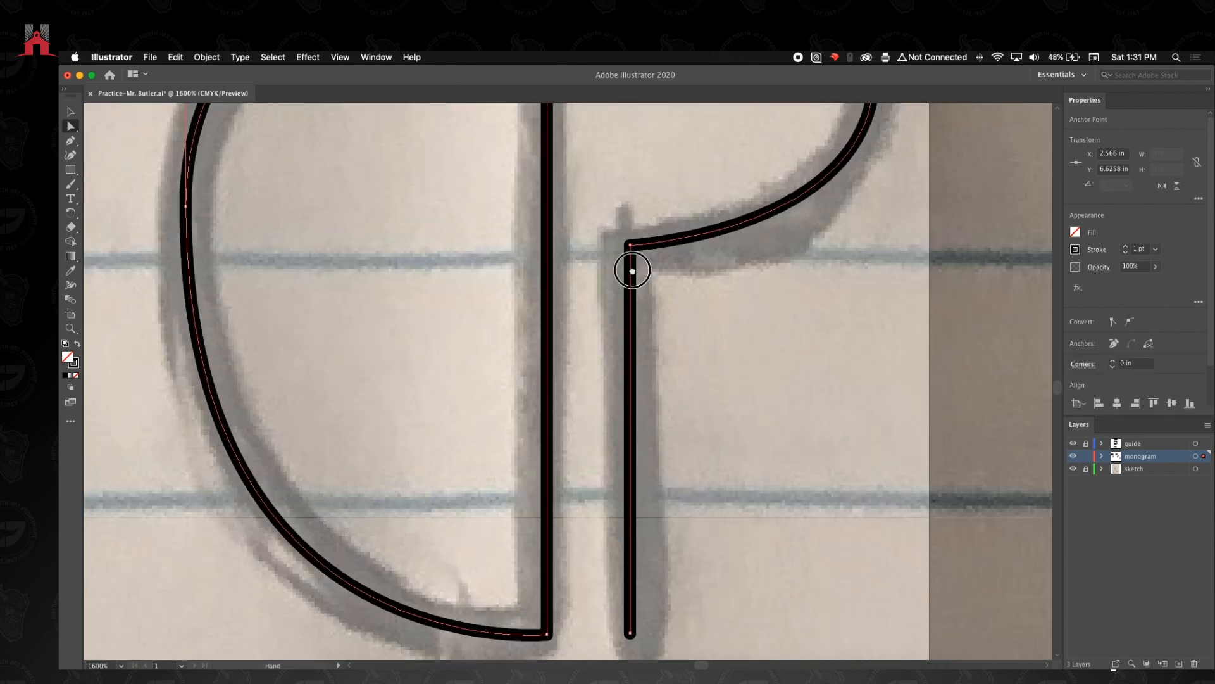
click(1127, 249)
click(1127, 249)
click(1126, 250)
click(1126, 249)
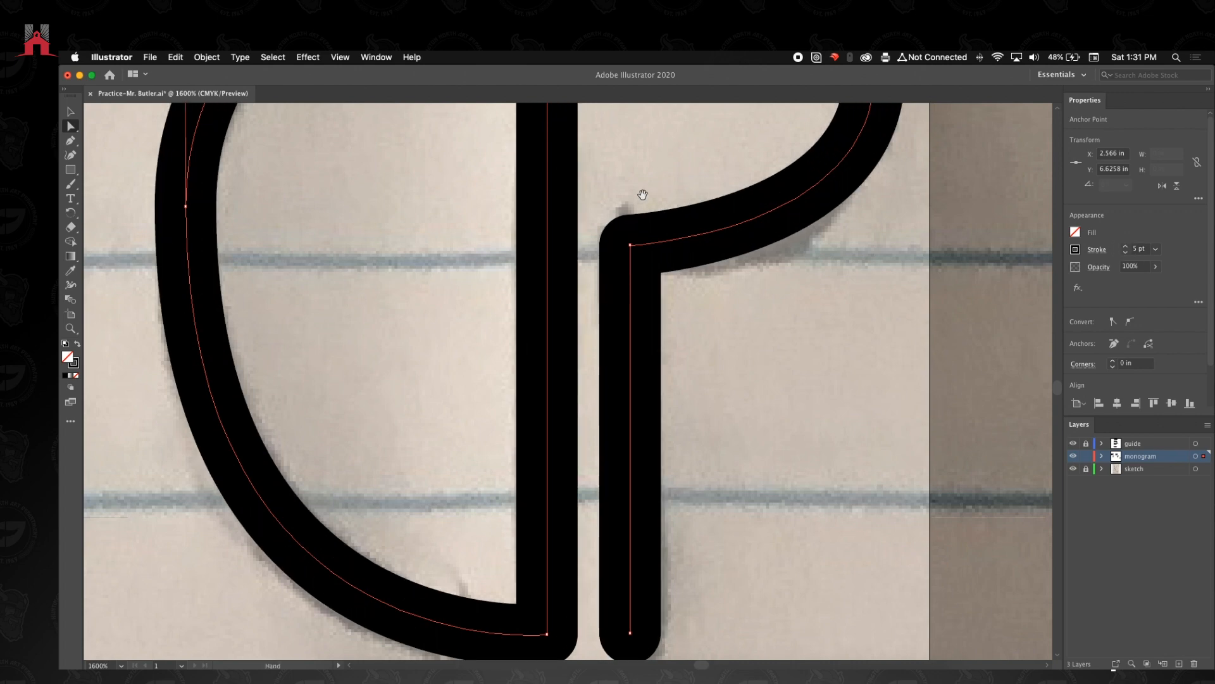
- Lengthen the upper direction handle on the D's outer curve to round out its shoulder
drag(623, 194, 604, 404)
key(z)
alt+click(563, 336)
alt+click(543, 310)
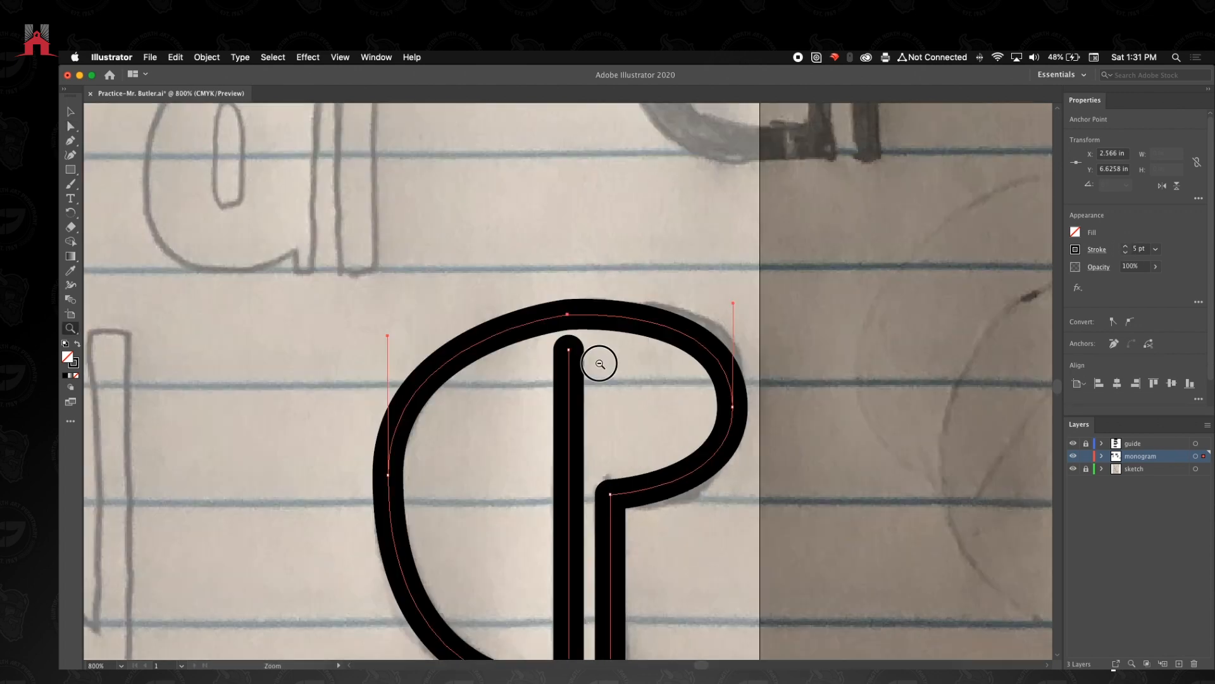
alt+click(600, 364)
click(70, 126)
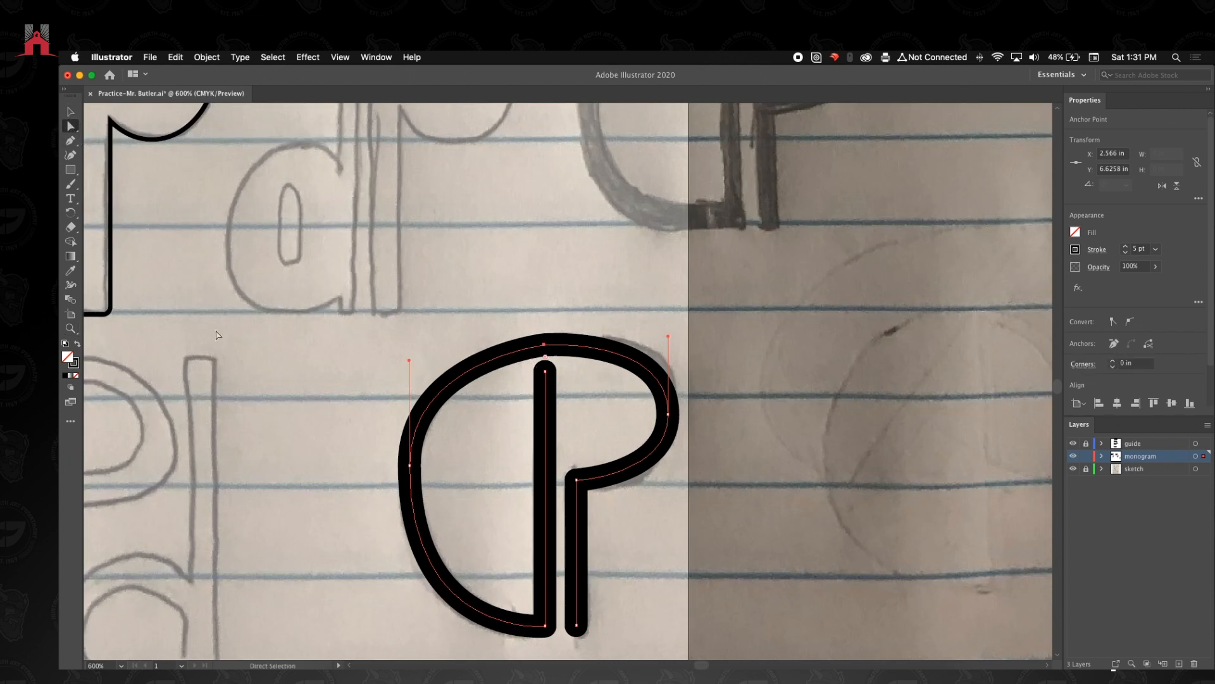
drag(409, 362, 410, 348)
- Duplicate the whole monogram path twice in a level row beside the original, spacing the copies about 1.02 in apart
click(71, 112)
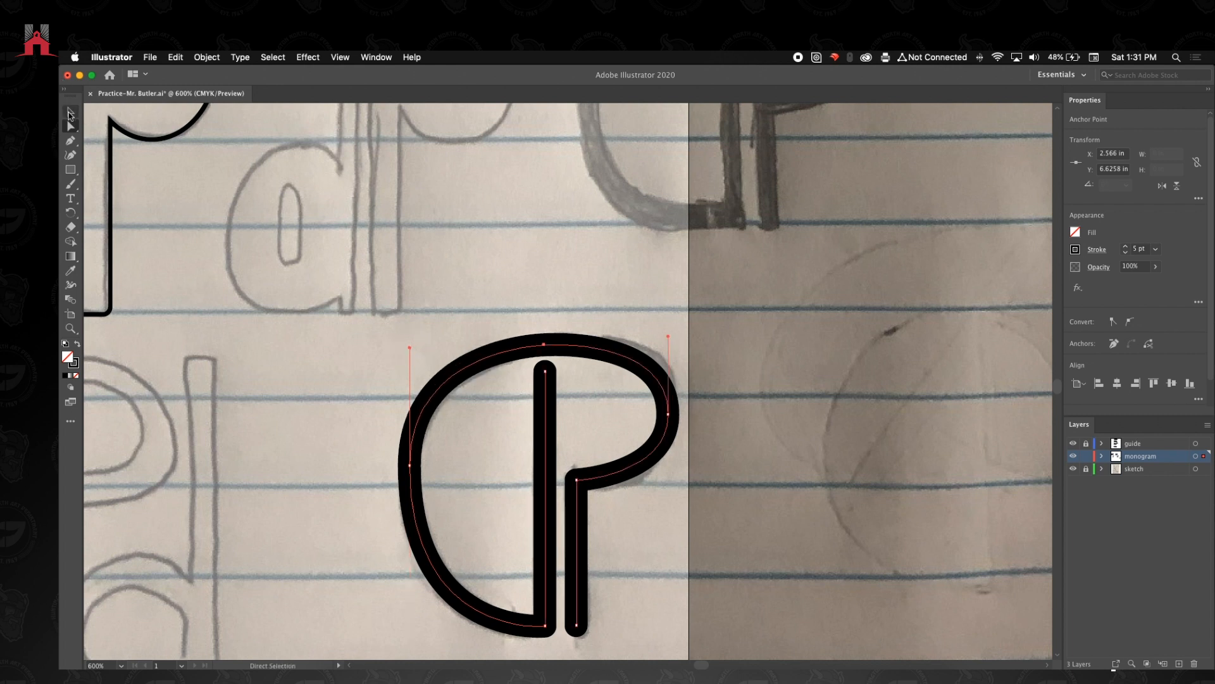
click(380, 447)
drag(563, 528, 589, 551)
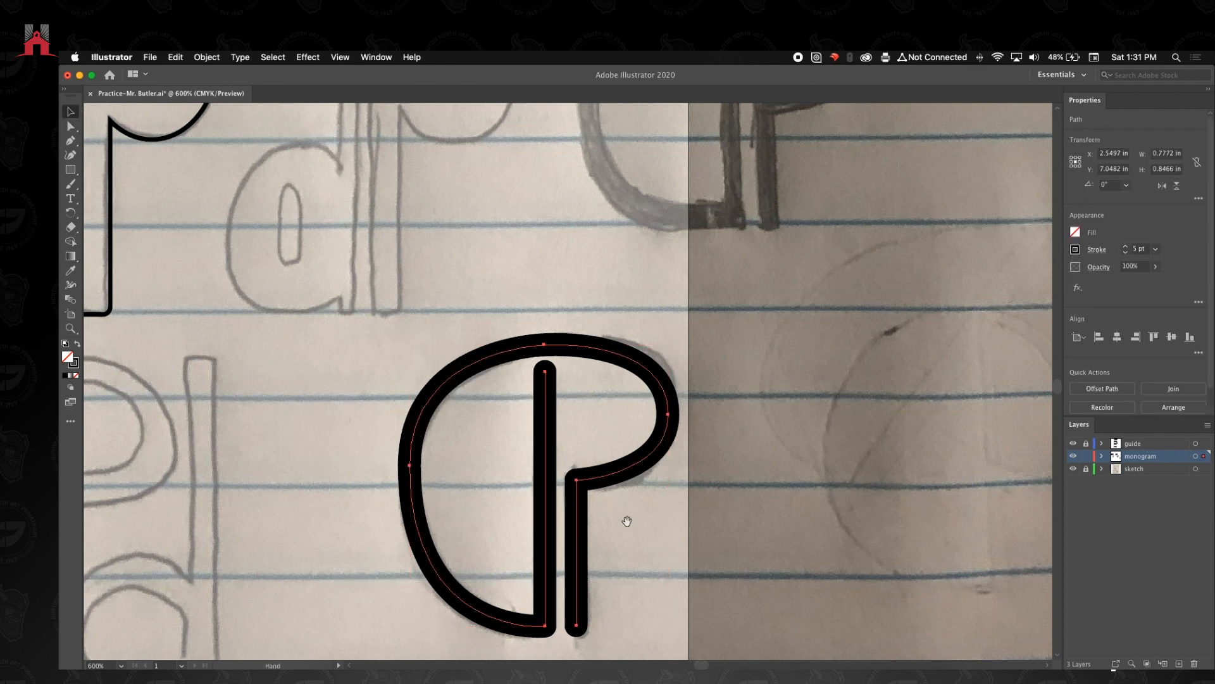
drag(609, 508, 485, 425)
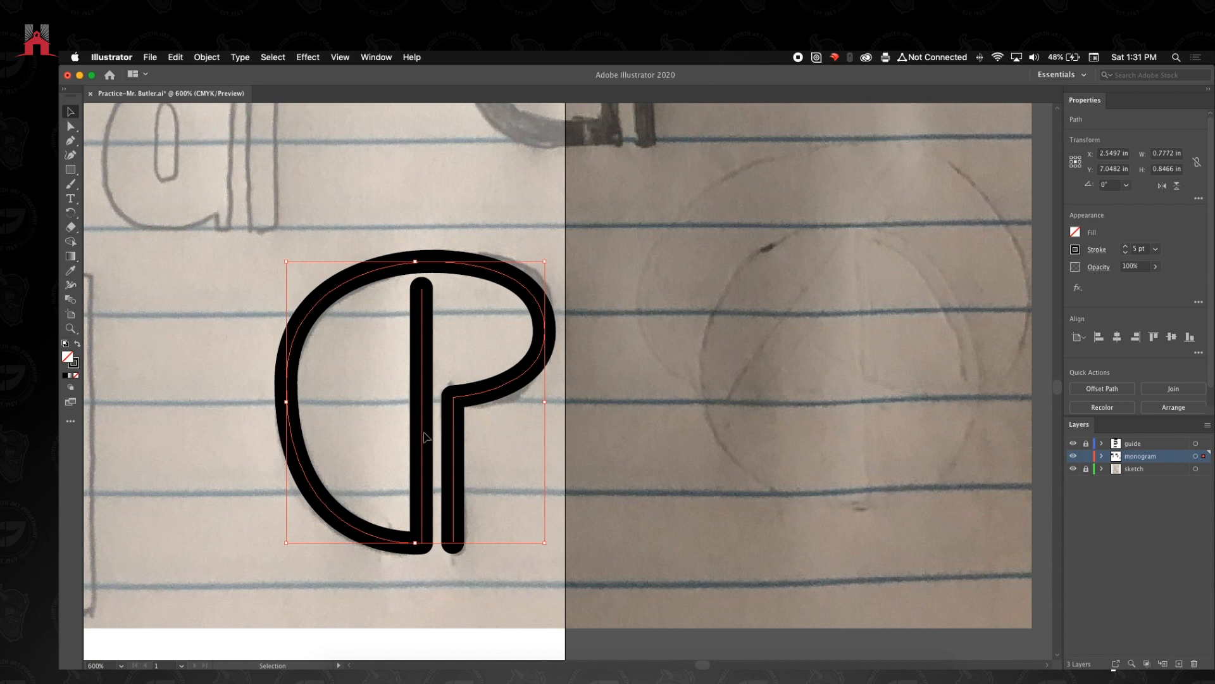
drag(424, 437, 511, 418)
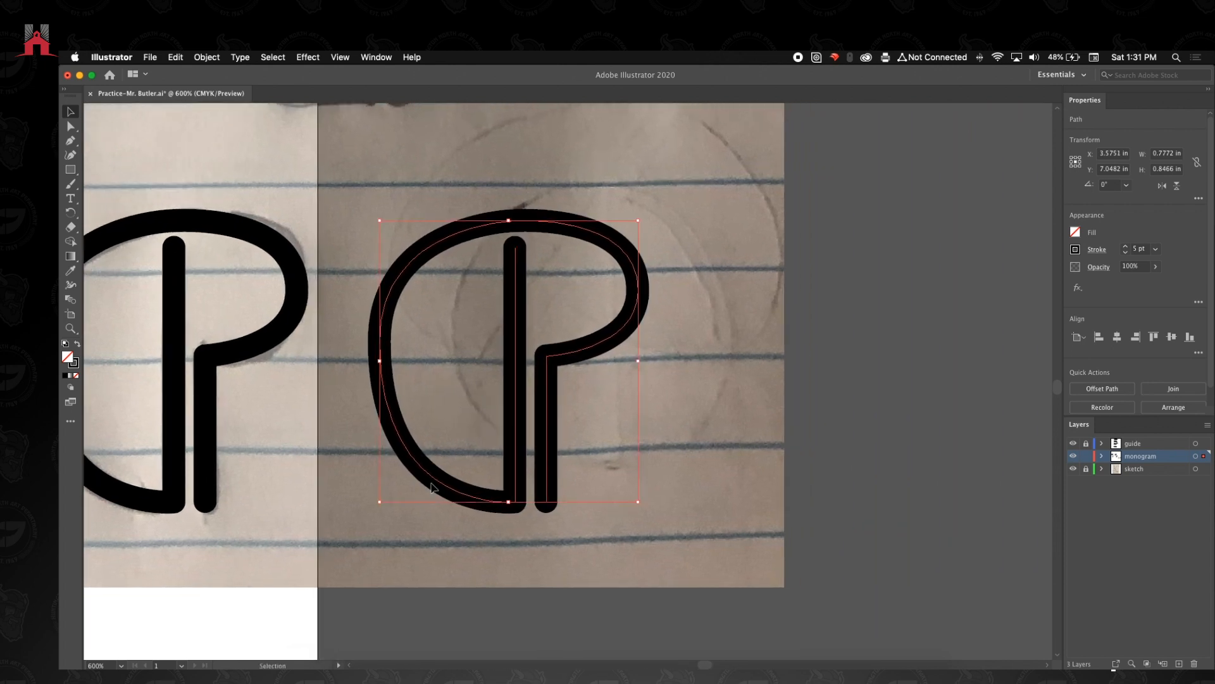
drag(435, 482, 774, 482)
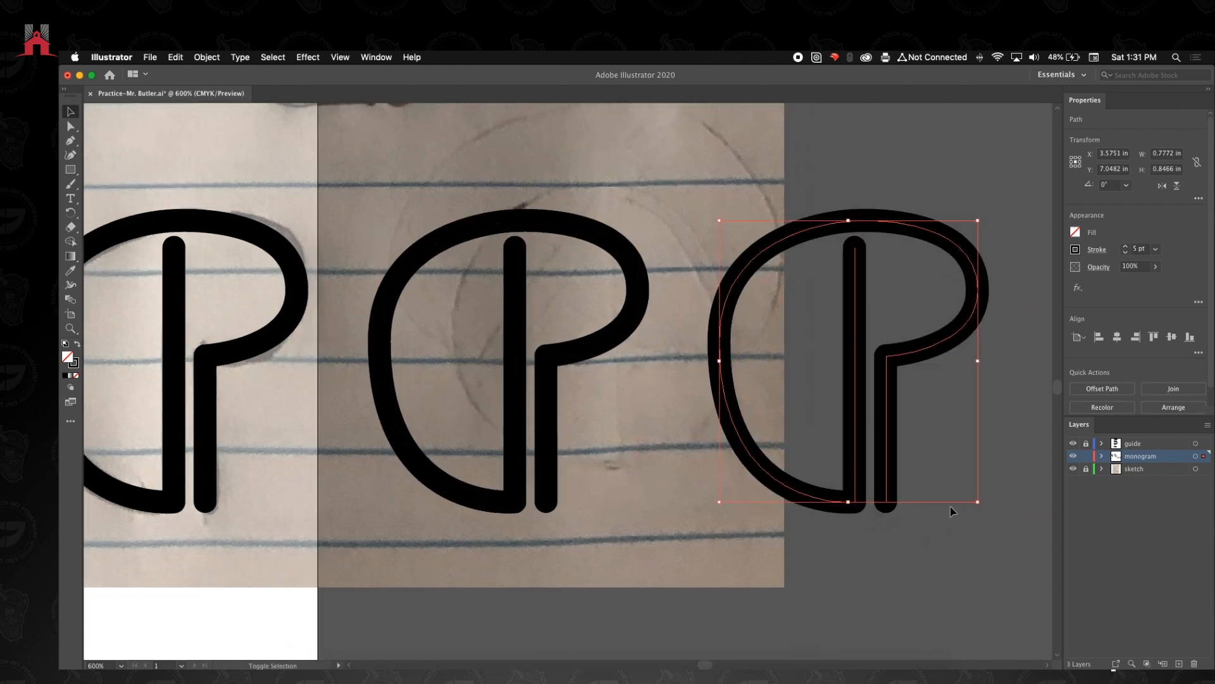
- Unlock the sketch layer and select the sketch image behind the monogram copies
click(1086, 468)
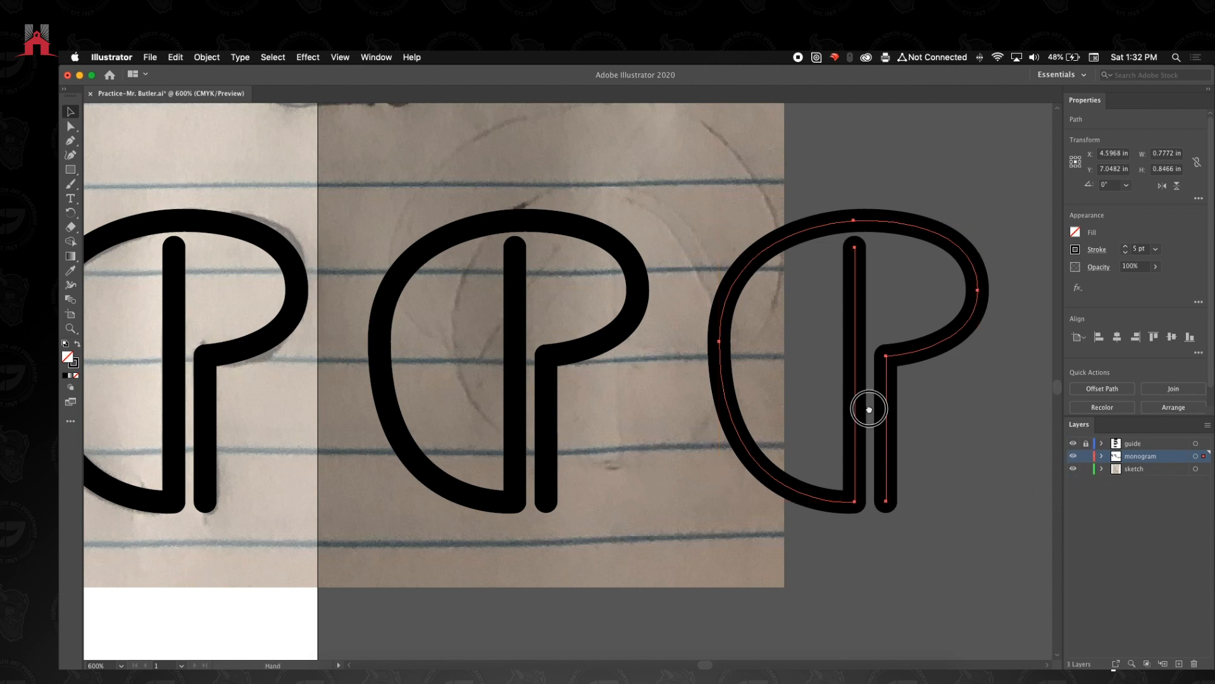
drag(868, 407, 874, 401)
drag(631, 396, 825, 419)
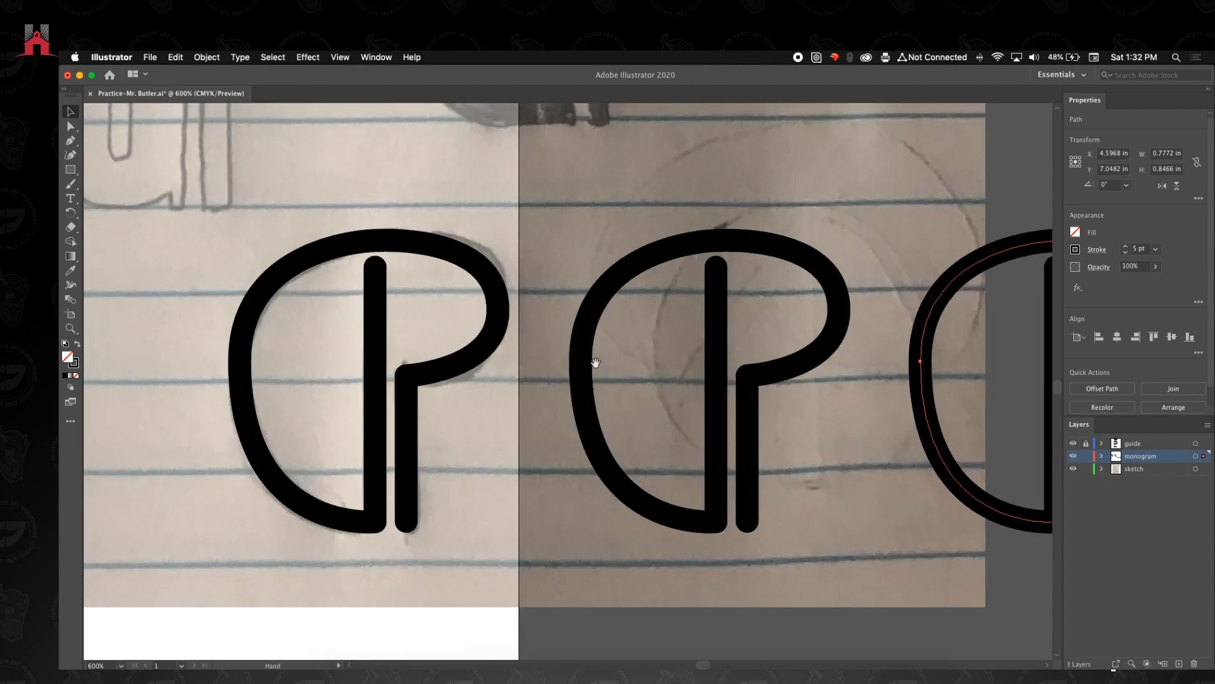
drag(444, 302, 268, 327)
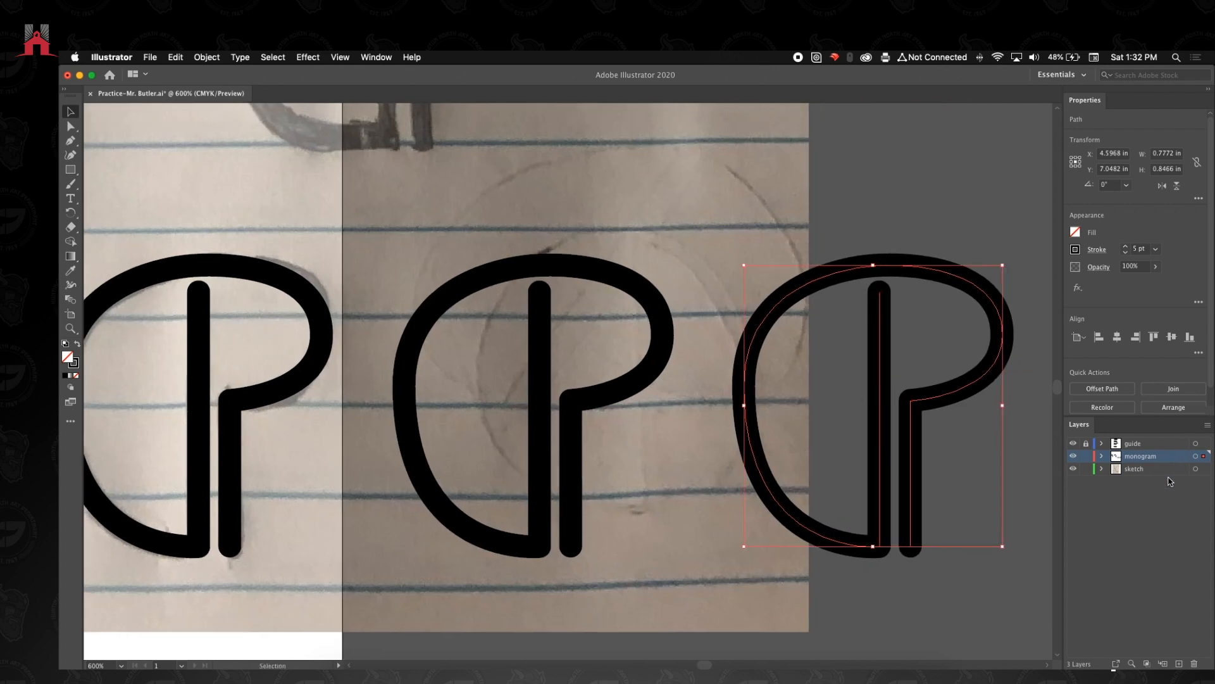
drag(426, 296, 722, 334)
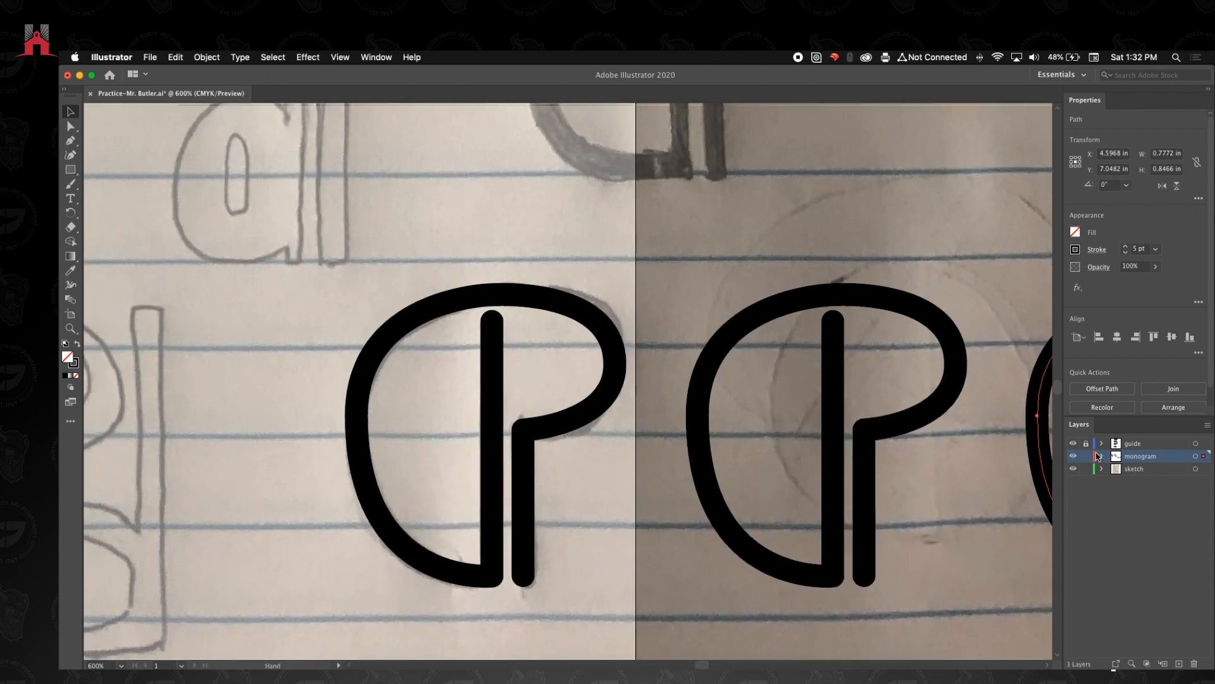
scroll(545, 342, right, 5)
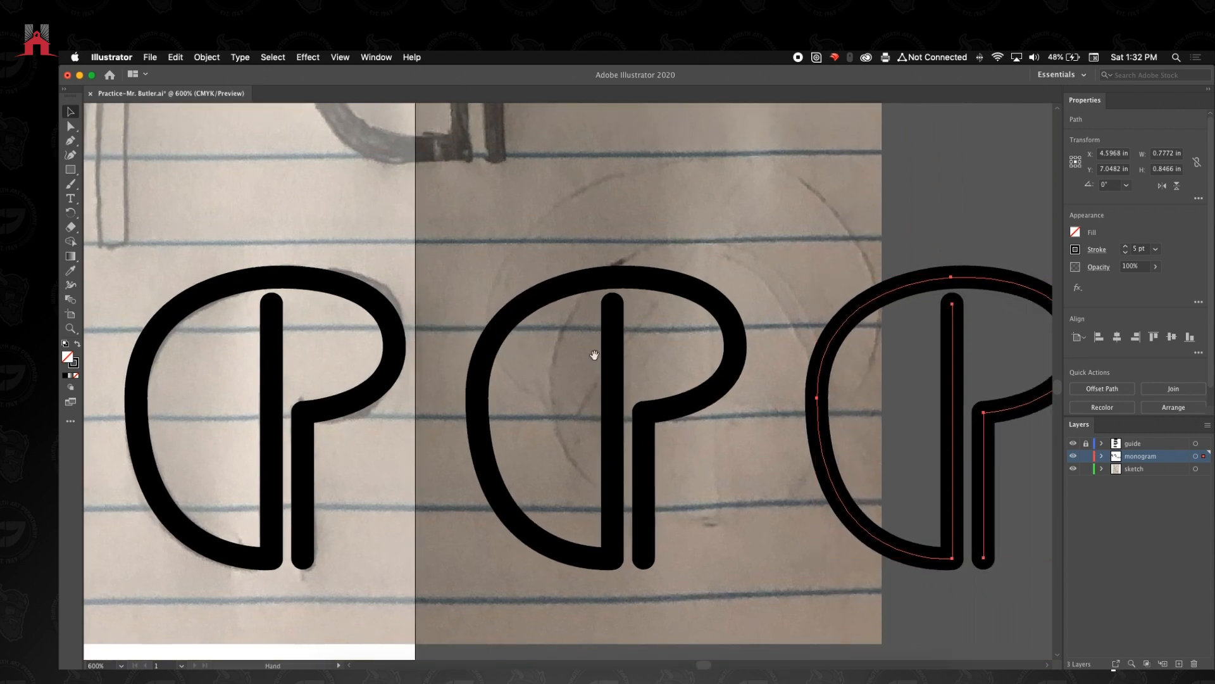
drag(956, 259, 814, 263)
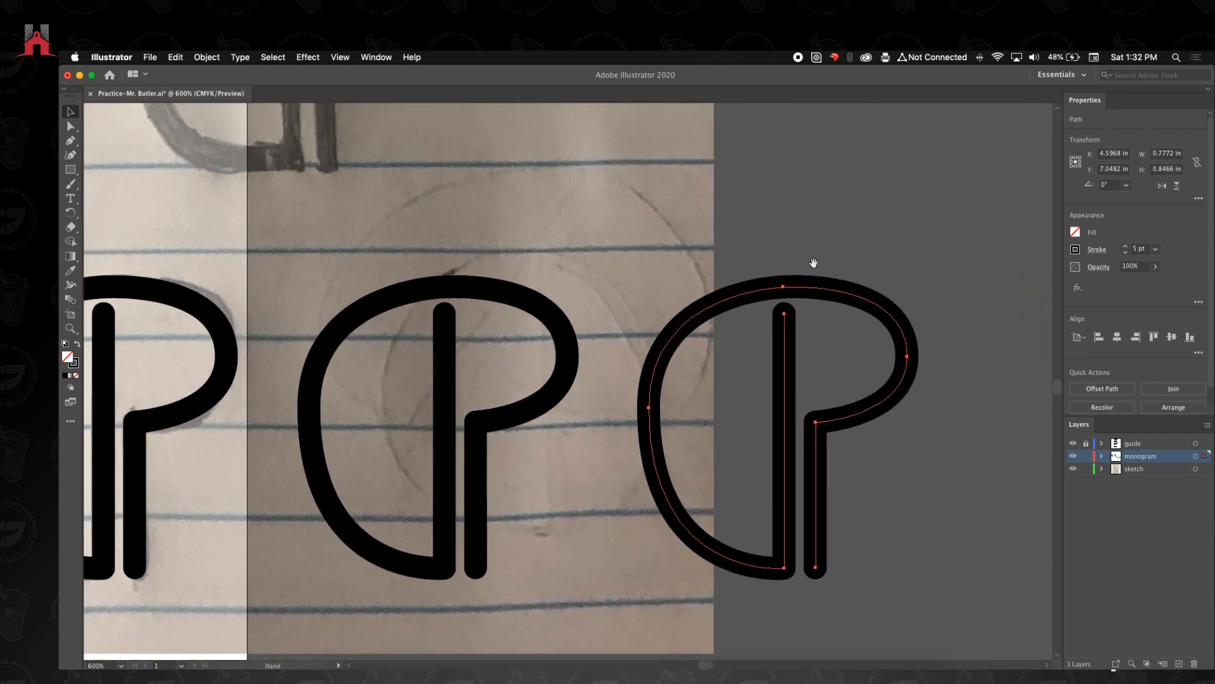
click(951, 395)
click(786, 370)
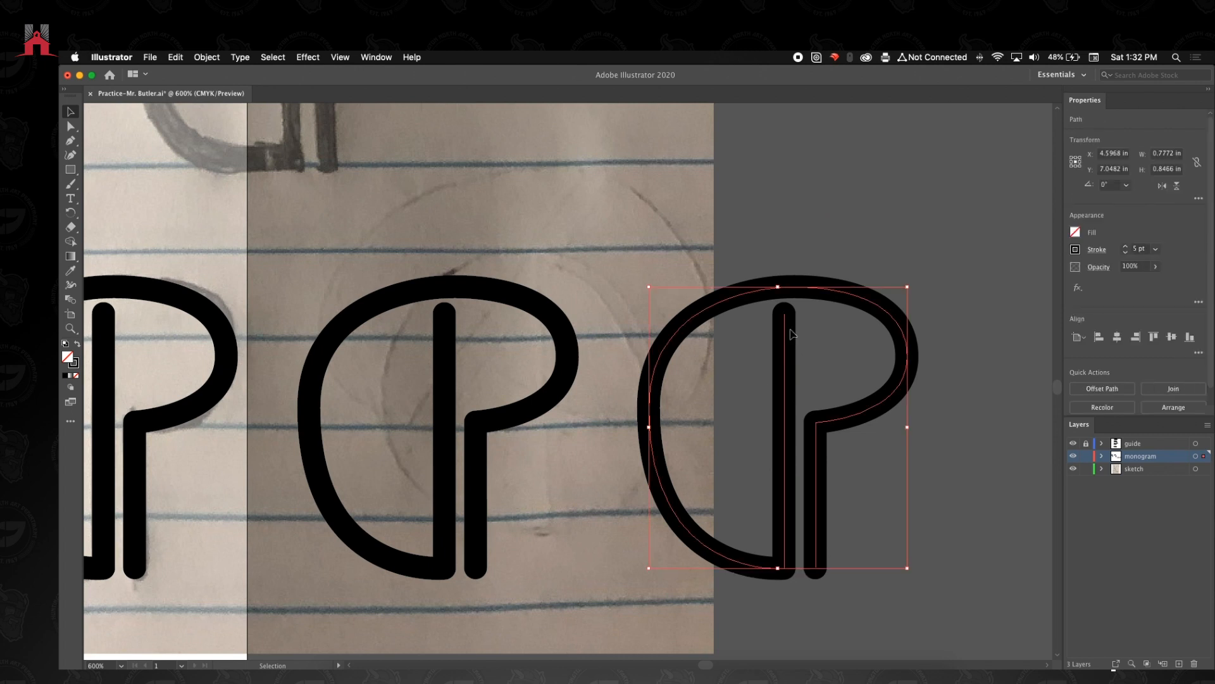
key(a)
drag(724, 344, 778, 342)
click(722, 272)
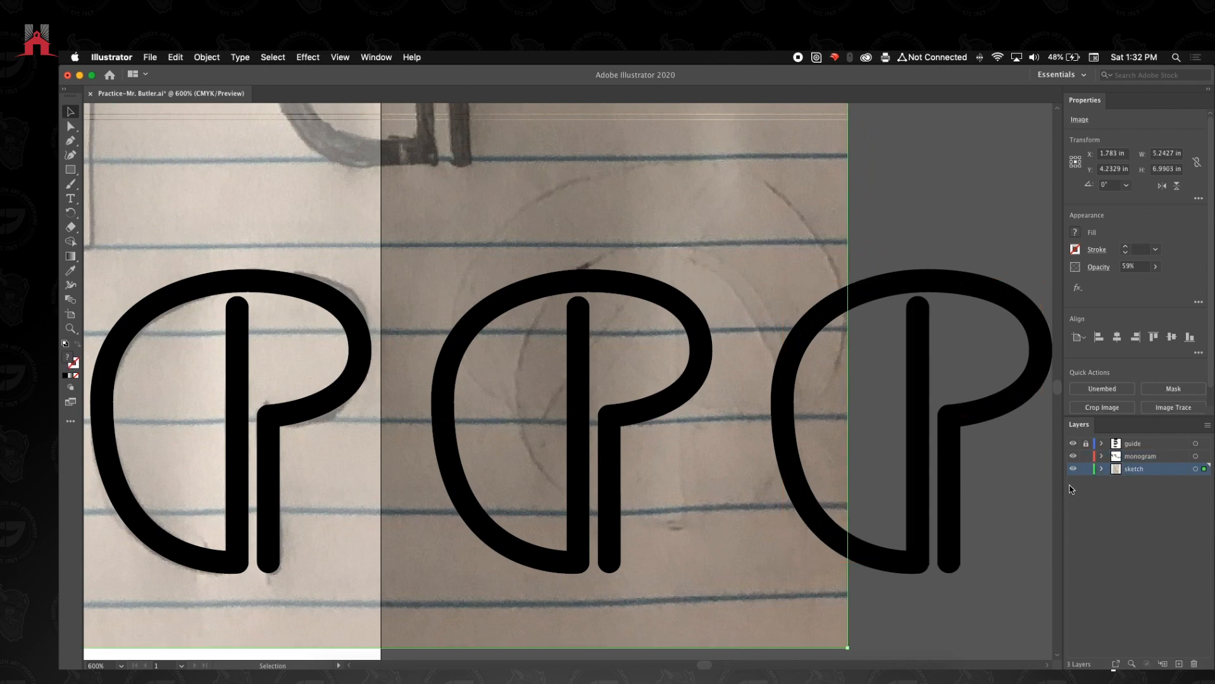
- Hide the sketch layer and lock it, leaving only the three monogram paths on view
click(1072, 468)
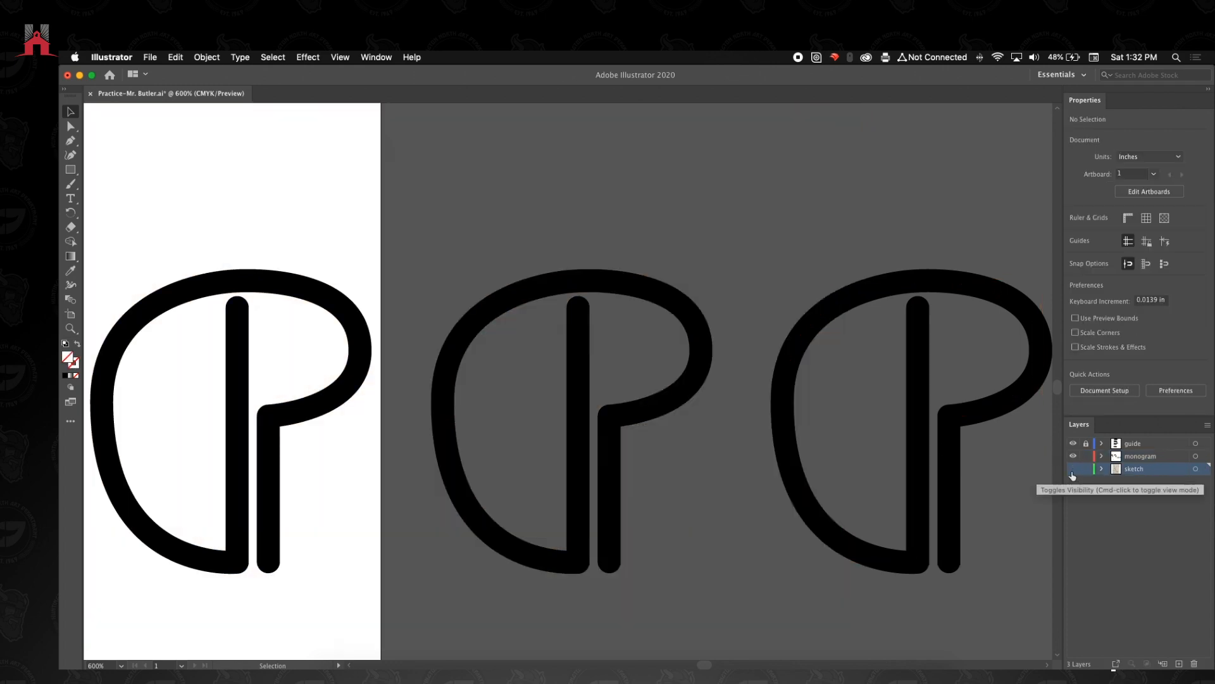
click(1086, 469)
mouse_move(635, 290)
mouse_down()
mouse_move(632, 266)
mouse_move(675, 266)
mouse_up()
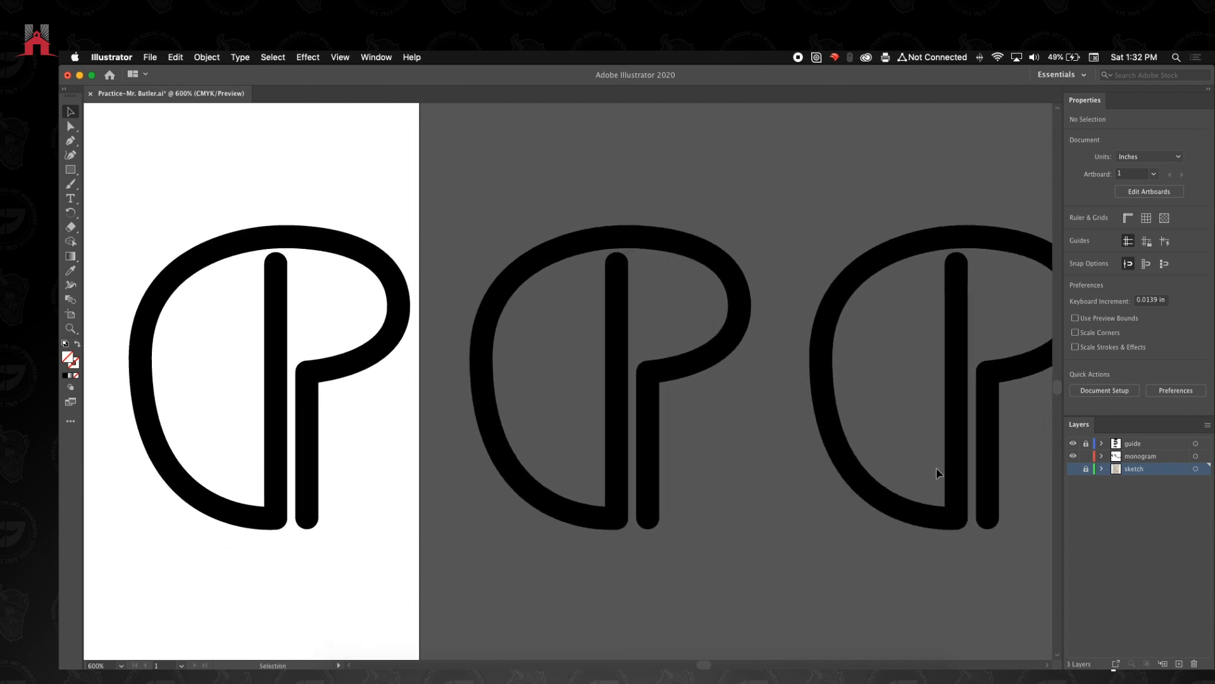
click(1076, 471)
click(1076, 471)
drag(954, 415, 881, 410)
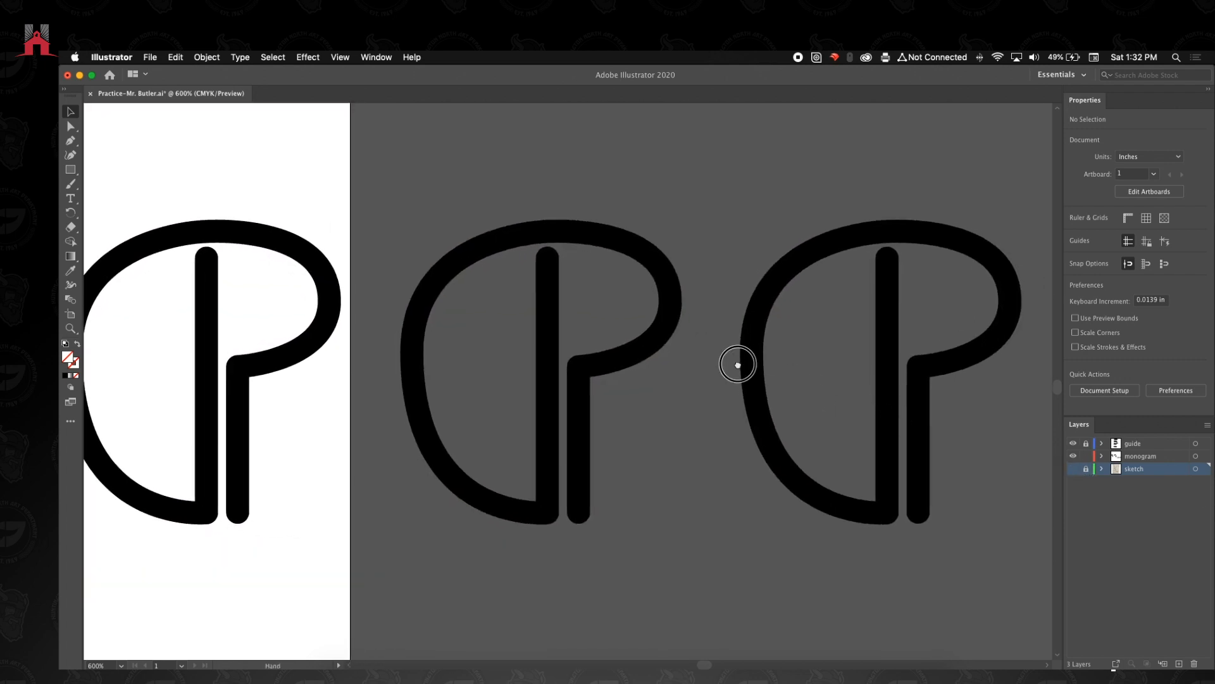
drag(735, 361, 754, 366)
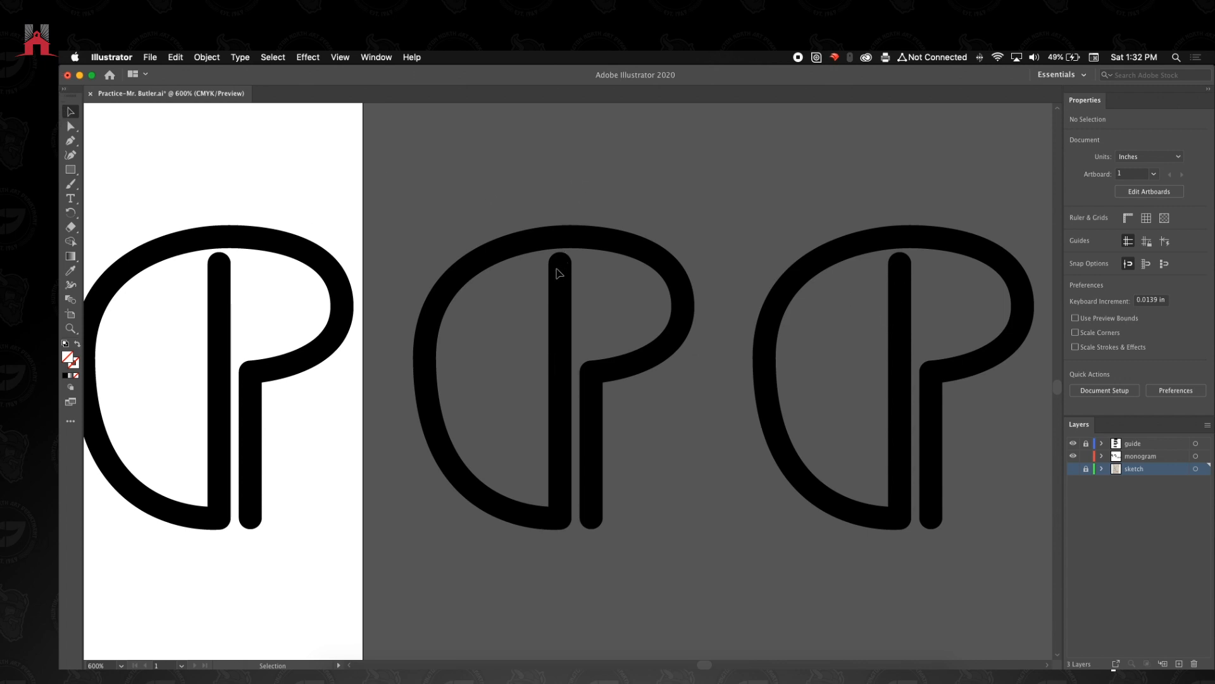
- Make the monogram layer the active layer for editing the three paths
click(1141, 456)
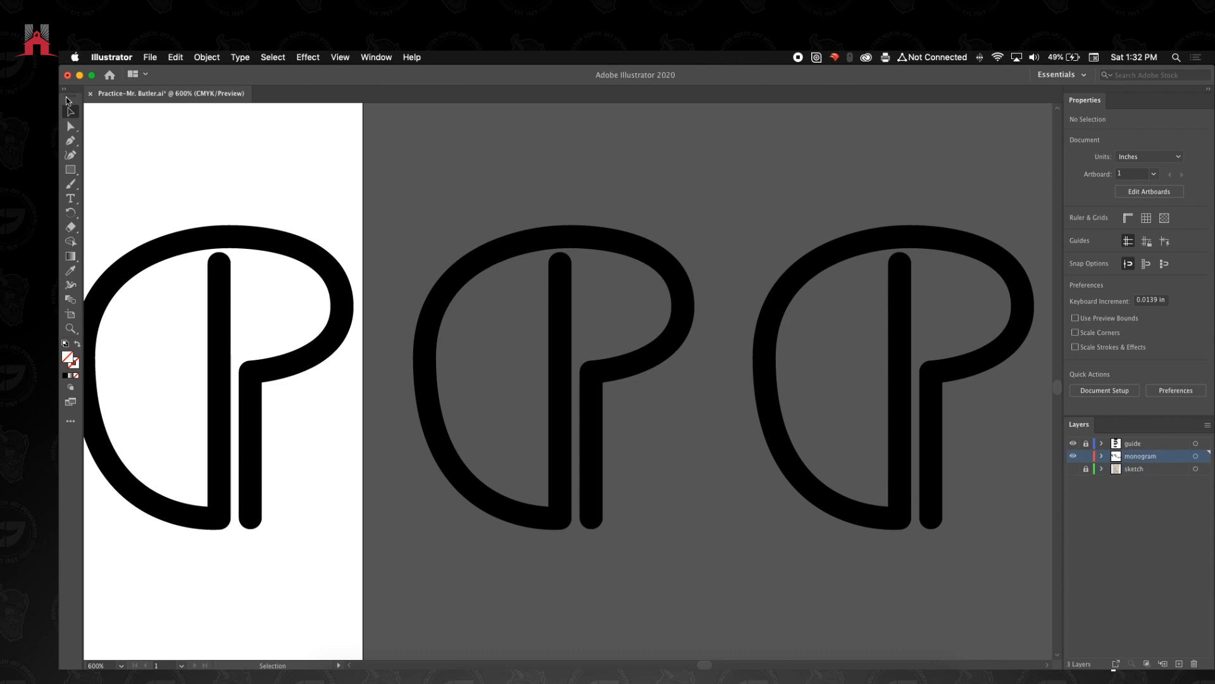
click(70, 140)
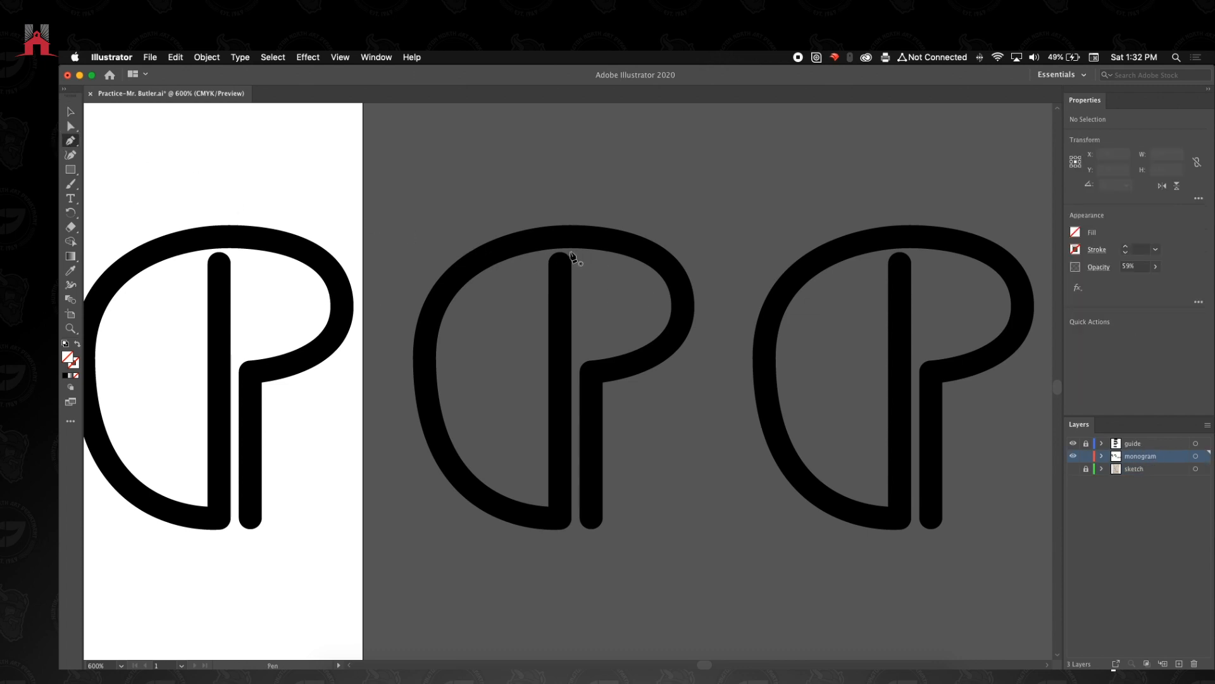
click(71, 112)
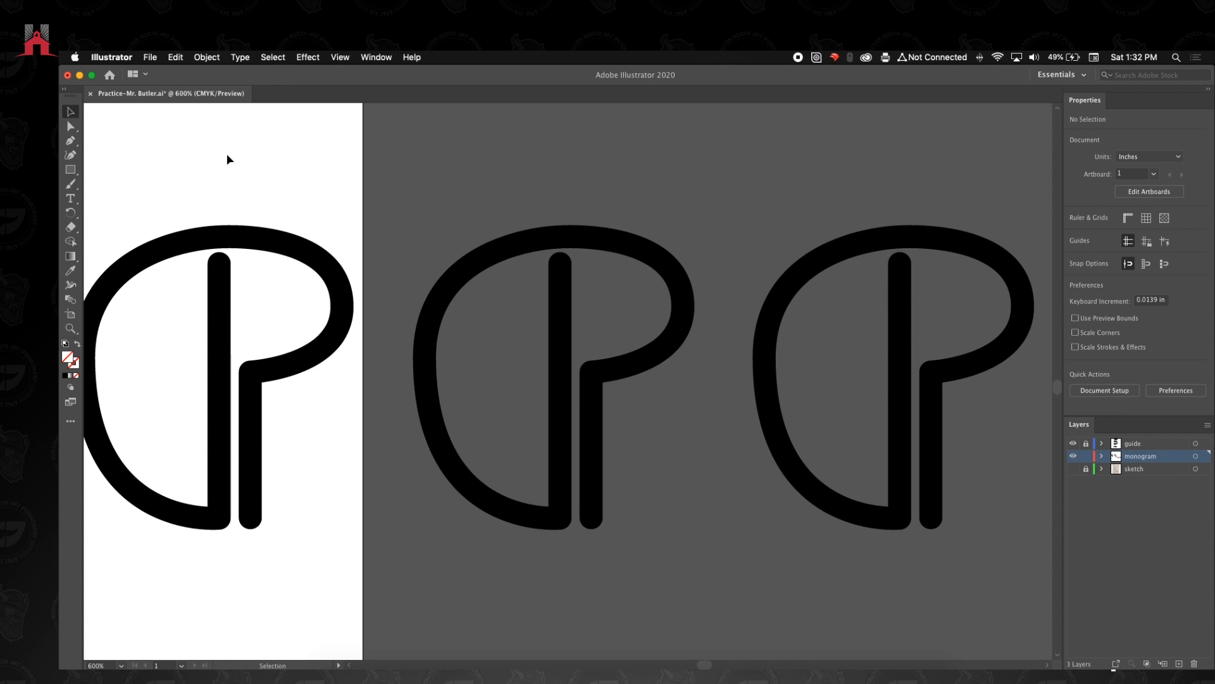
drag(266, 206, 237, 248)
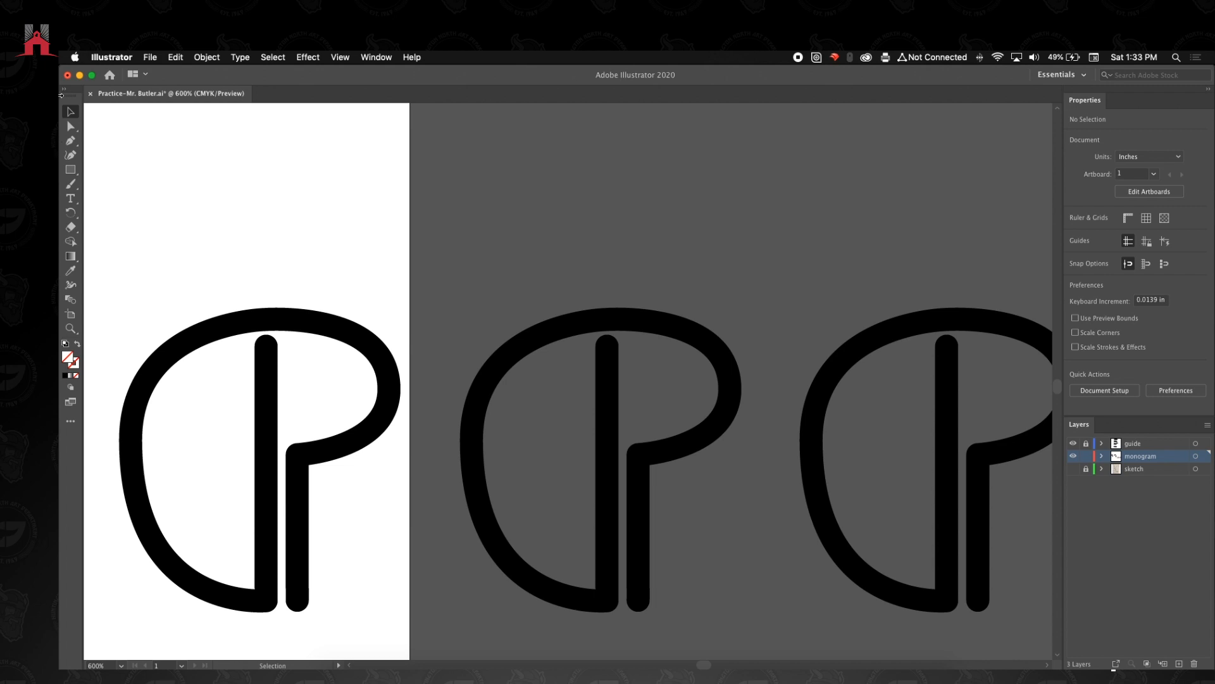
drag(548, 361, 529, 347)
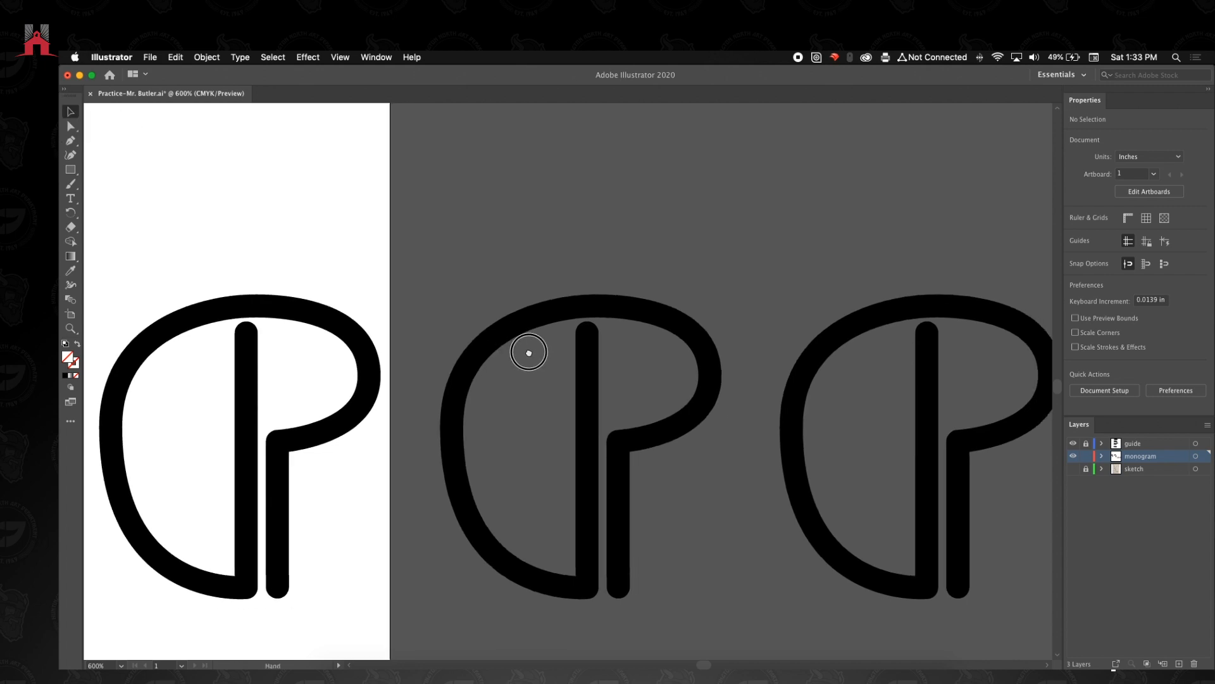
- Stretch the middle copy's D stem straight up so its top end meets the upper curve
click(70, 126)
click(587, 333)
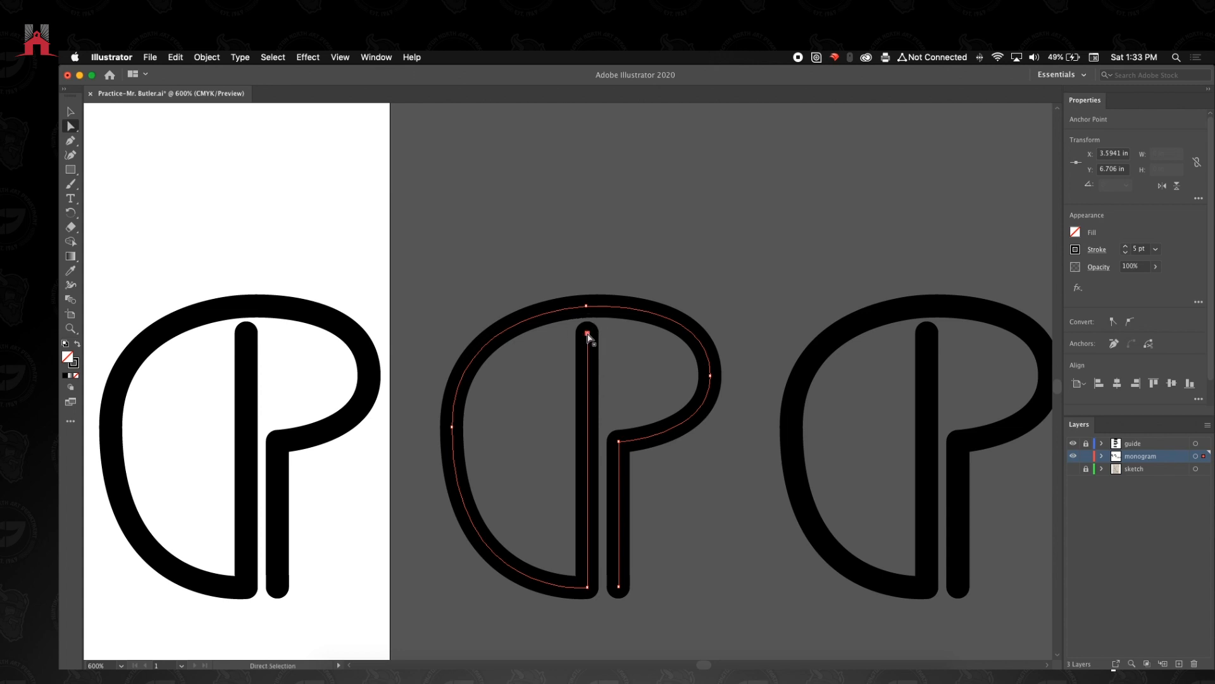
drag(588, 333, 588, 305)
click(588, 306)
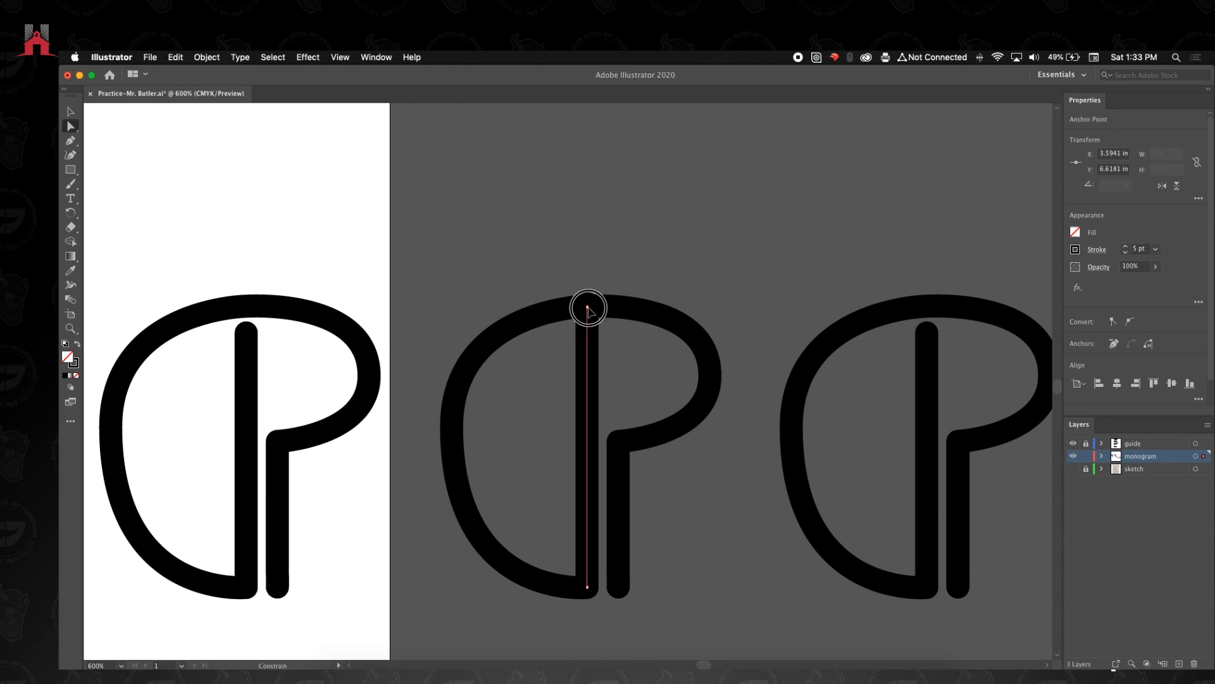
click(578, 258)
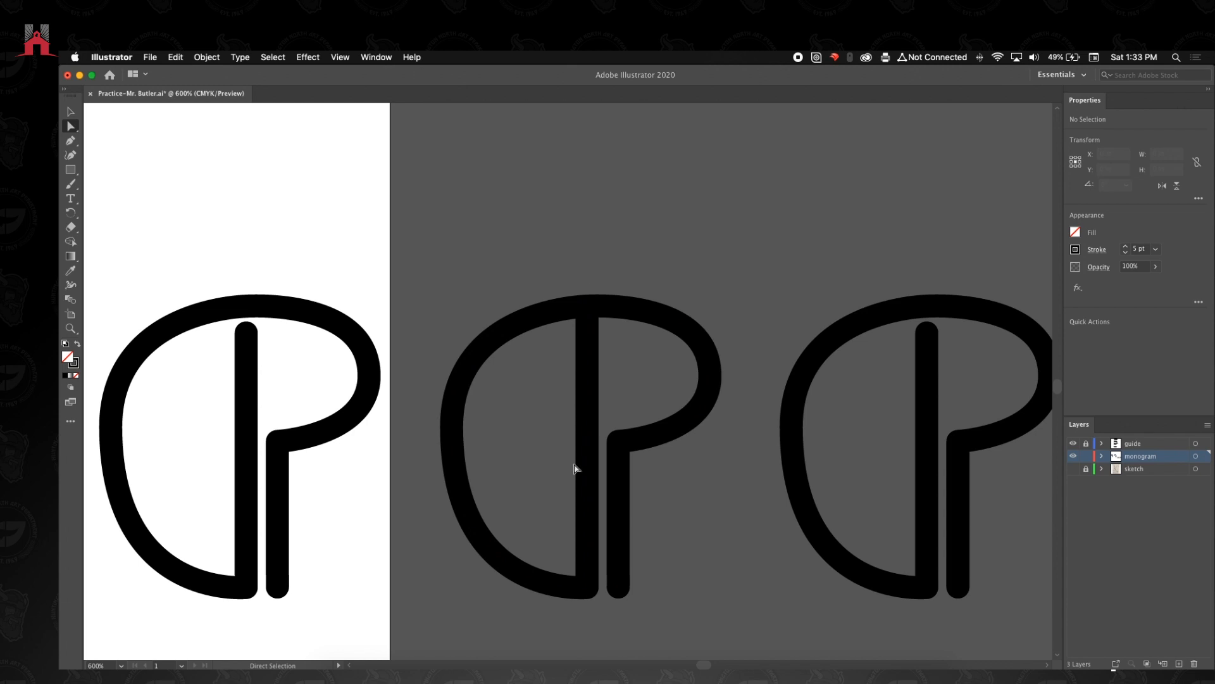
- Extend the middle copy's D stem straight up until its rounded end stands about 0.1 in above the upper curve
click(588, 317)
key(a)
click(587, 332)
drag(588, 335, 588, 271)
click(651, 478)
- Move both end points of the middle copy's P stem level across the D stem into the D, at about X 3.50 in
click(618, 442)
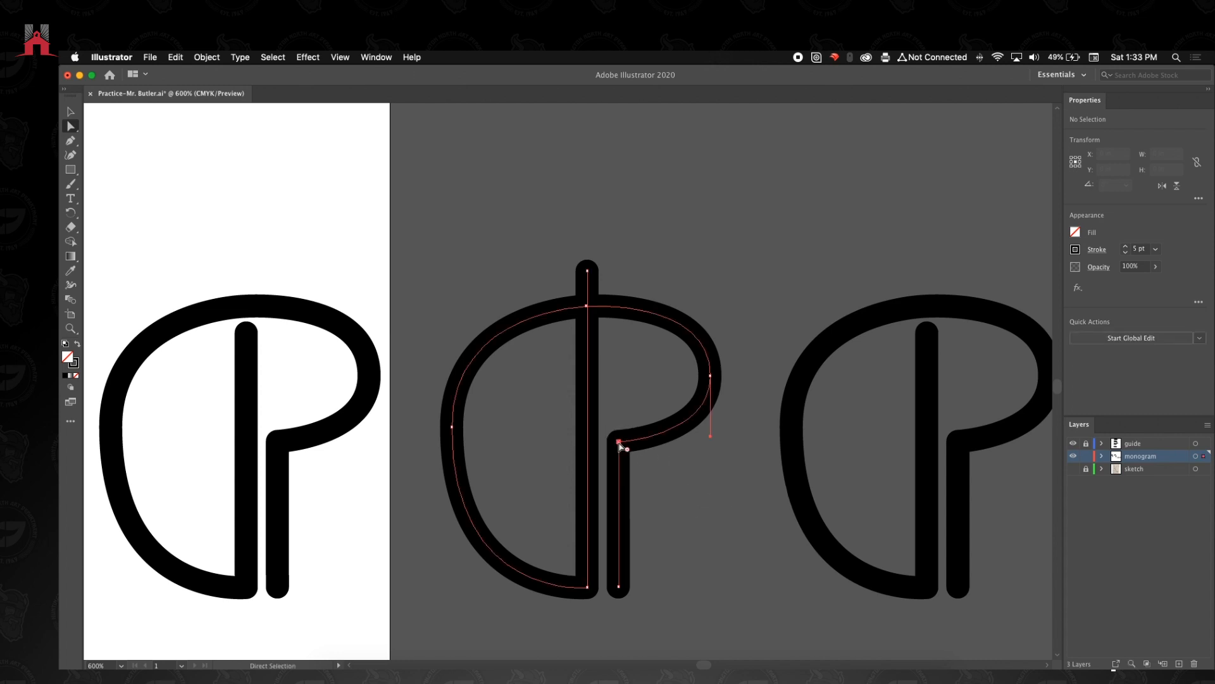
shift+click(619, 587)
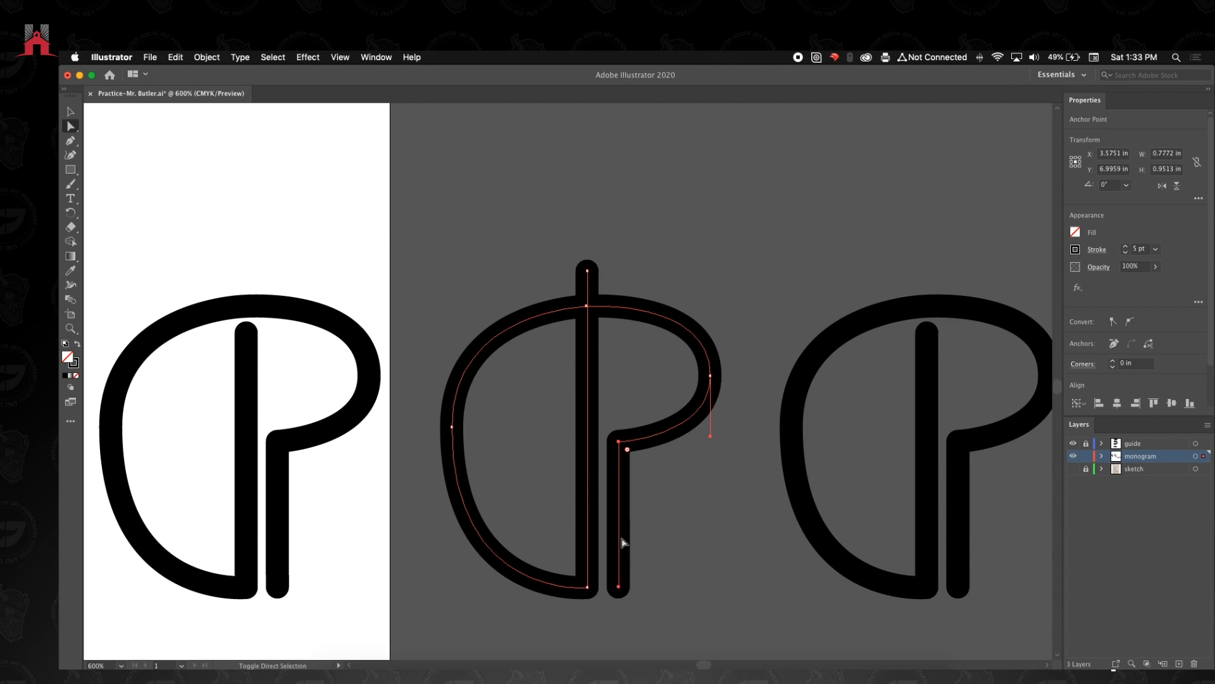
drag(623, 448, 556, 451)
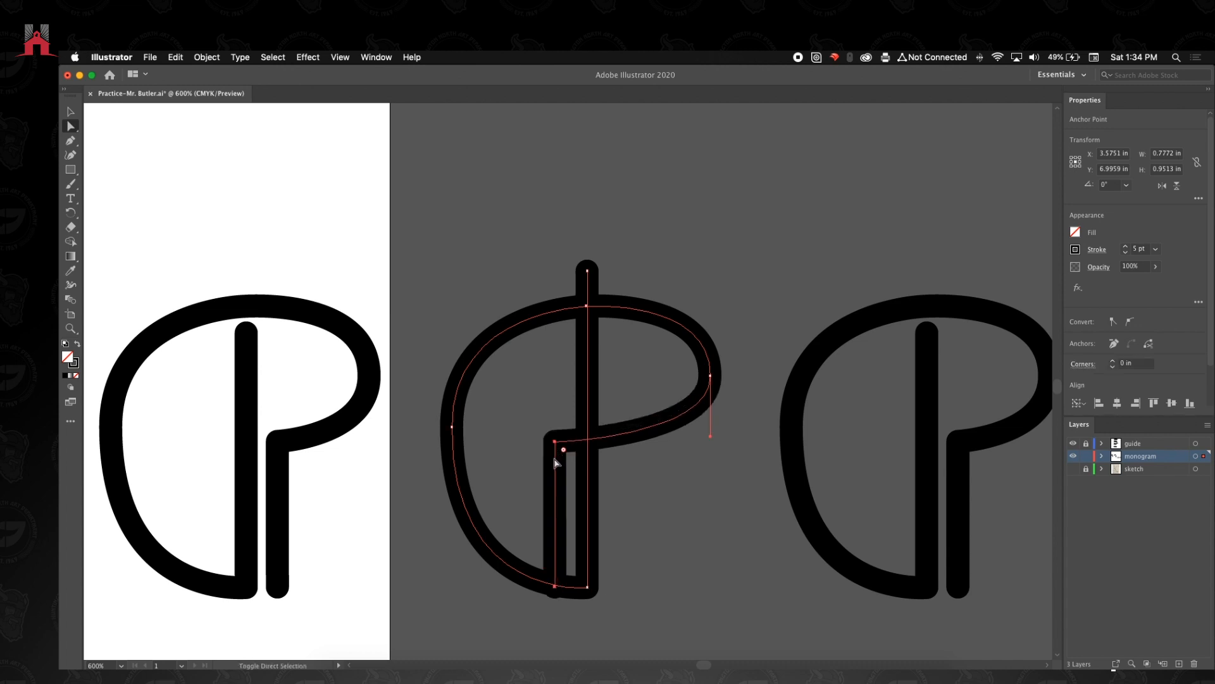
click(583, 629)
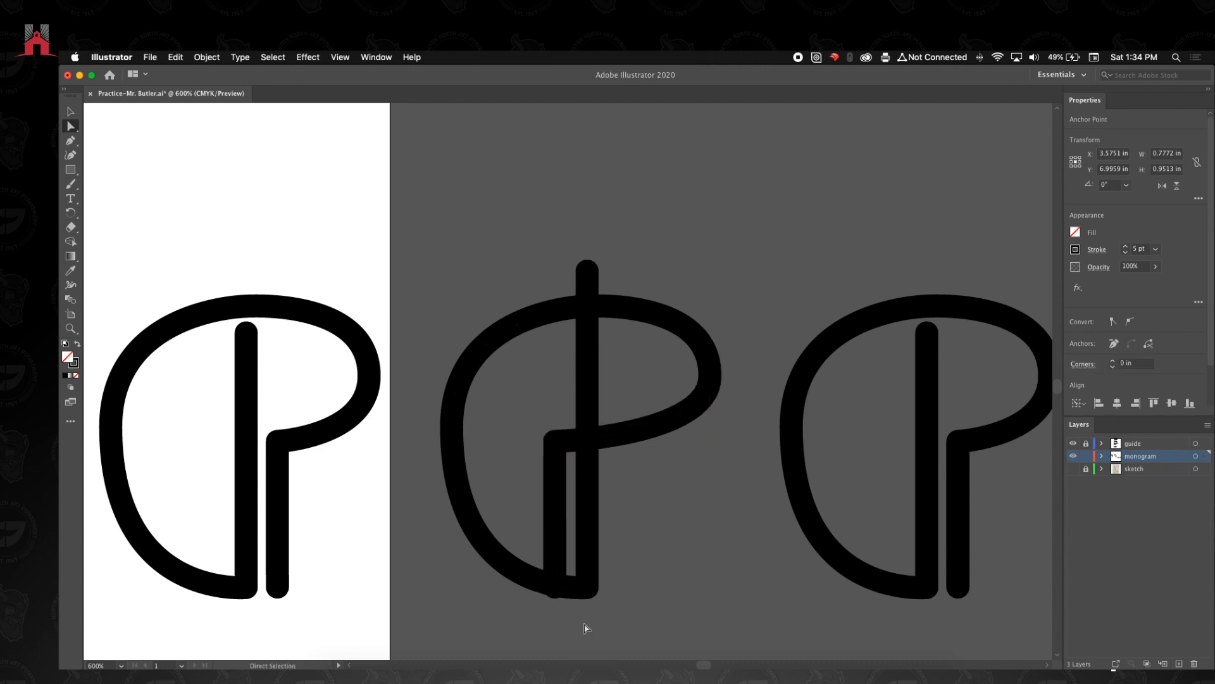
- Extend the P stem's lower end about 0.08 in below the D curve and slightly lengthen the lower handle on the P bowl's outermost point
click(555, 598)
drag(555, 597, 554, 614)
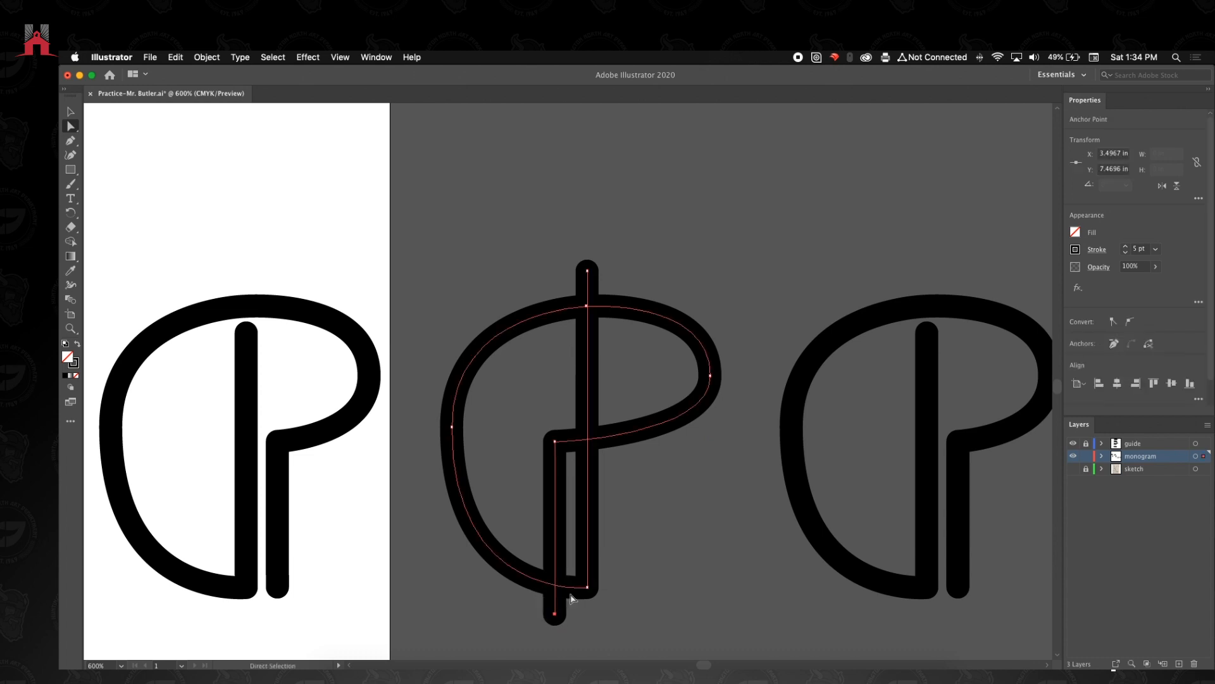
click(710, 376)
drag(710, 437, 711, 446)
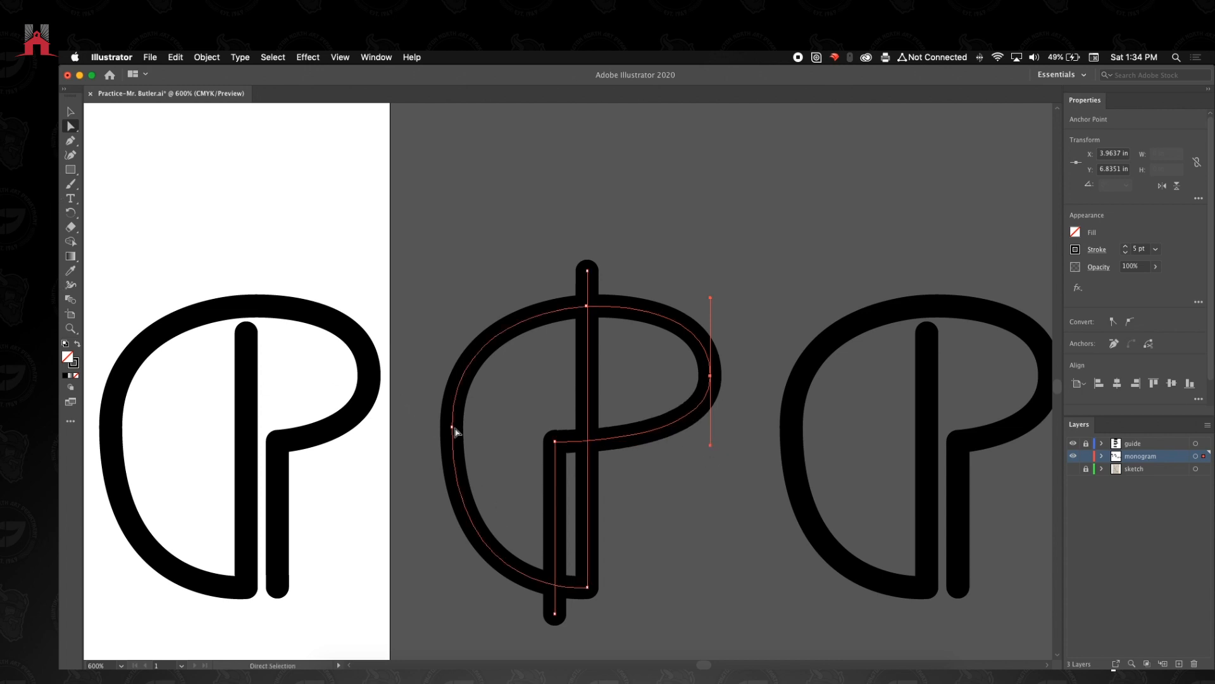
click(71, 111)
click(402, 186)
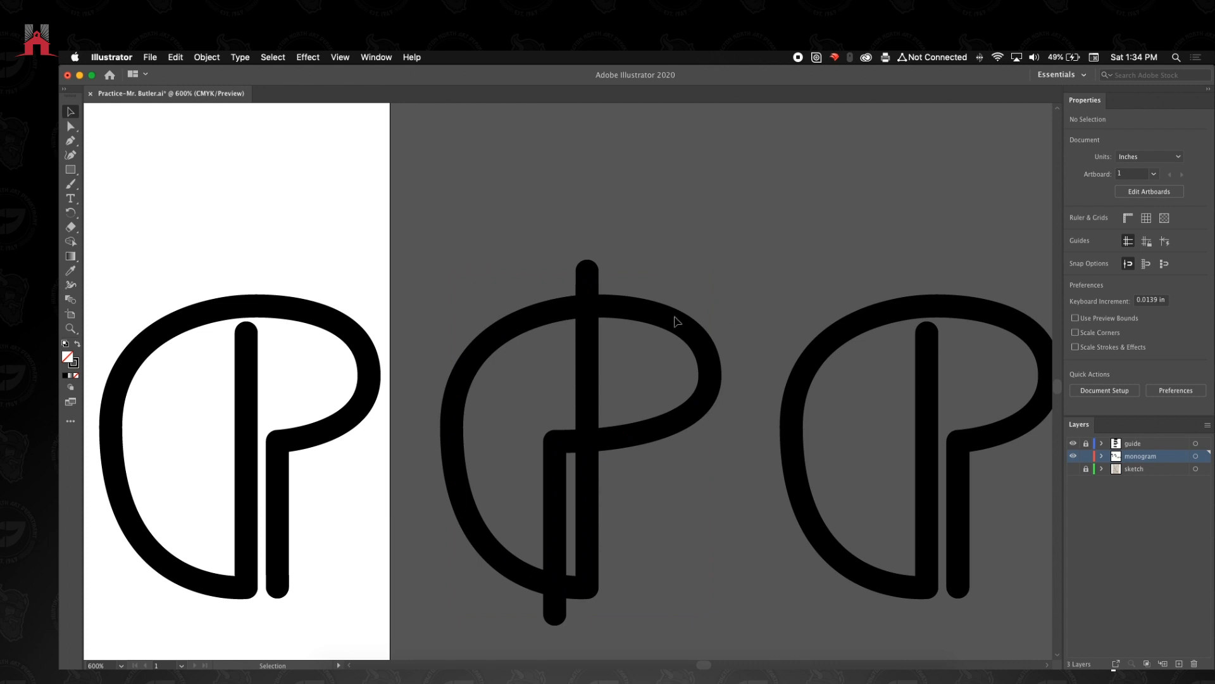
- Delete the unedited third monogram copy
drag(652, 465, 534, 388)
drag(697, 173, 944, 544)
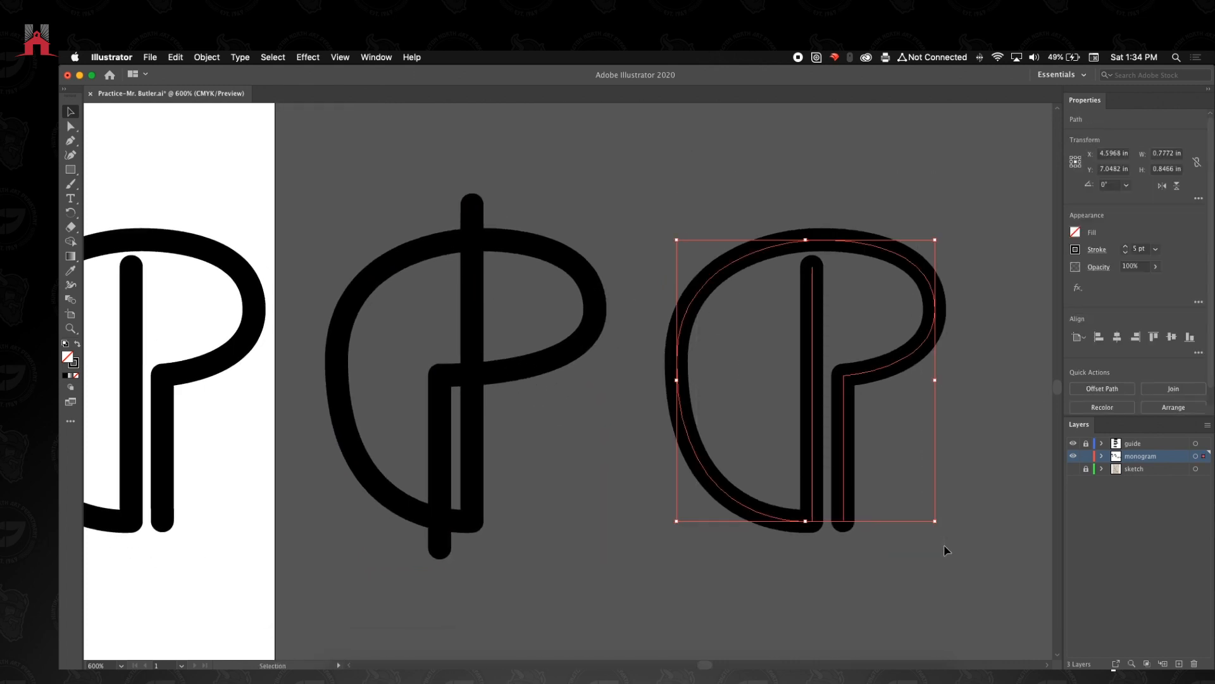
key(Delete)
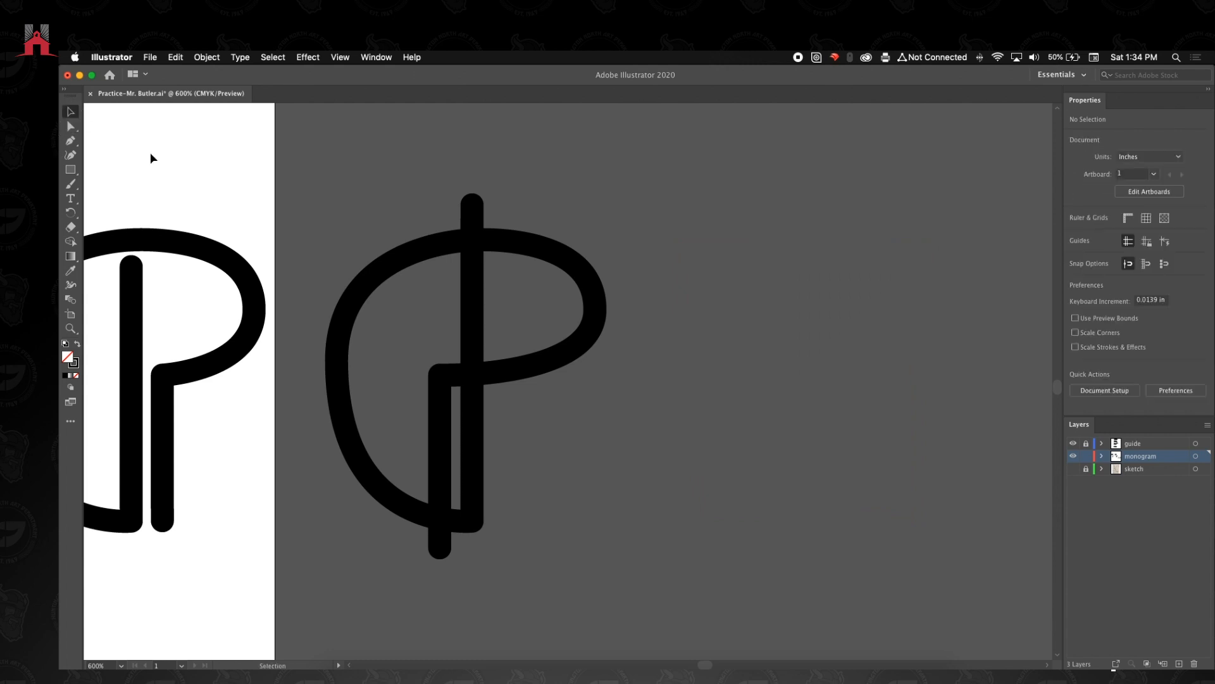
- Duplicate the edited crossing-stem monogram level into the empty space beside it, about 1.04 in away
click(446, 249)
drag(559, 238, 316, 524)
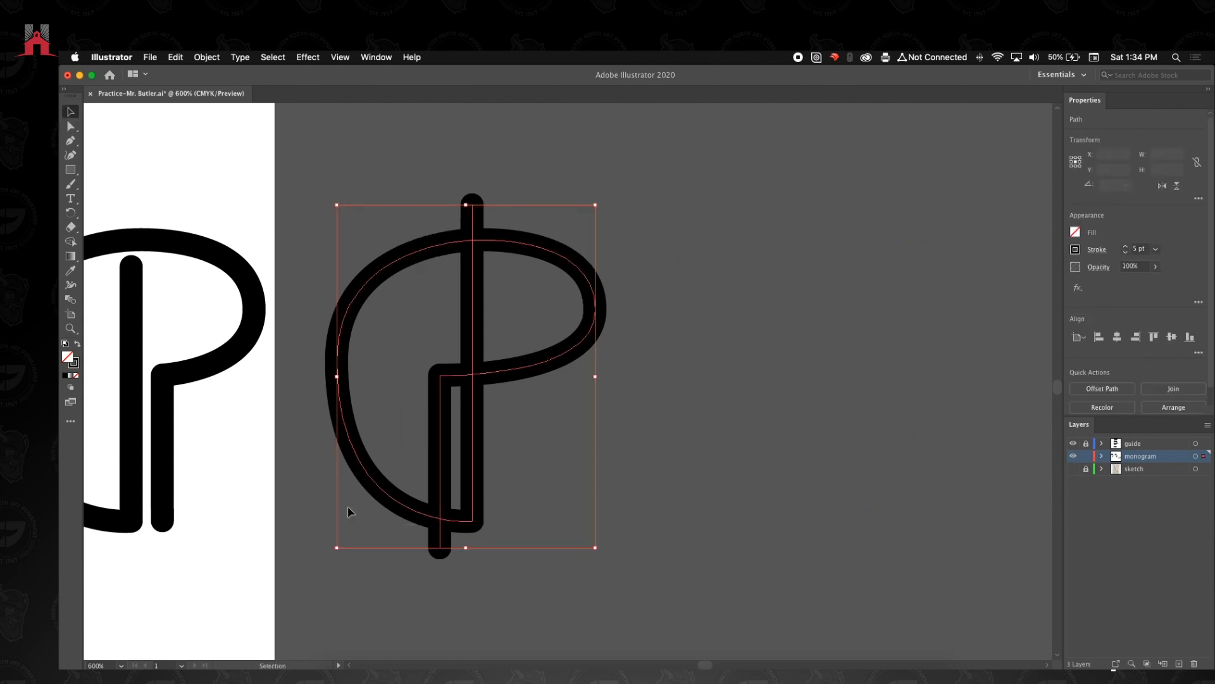
click(377, 488)
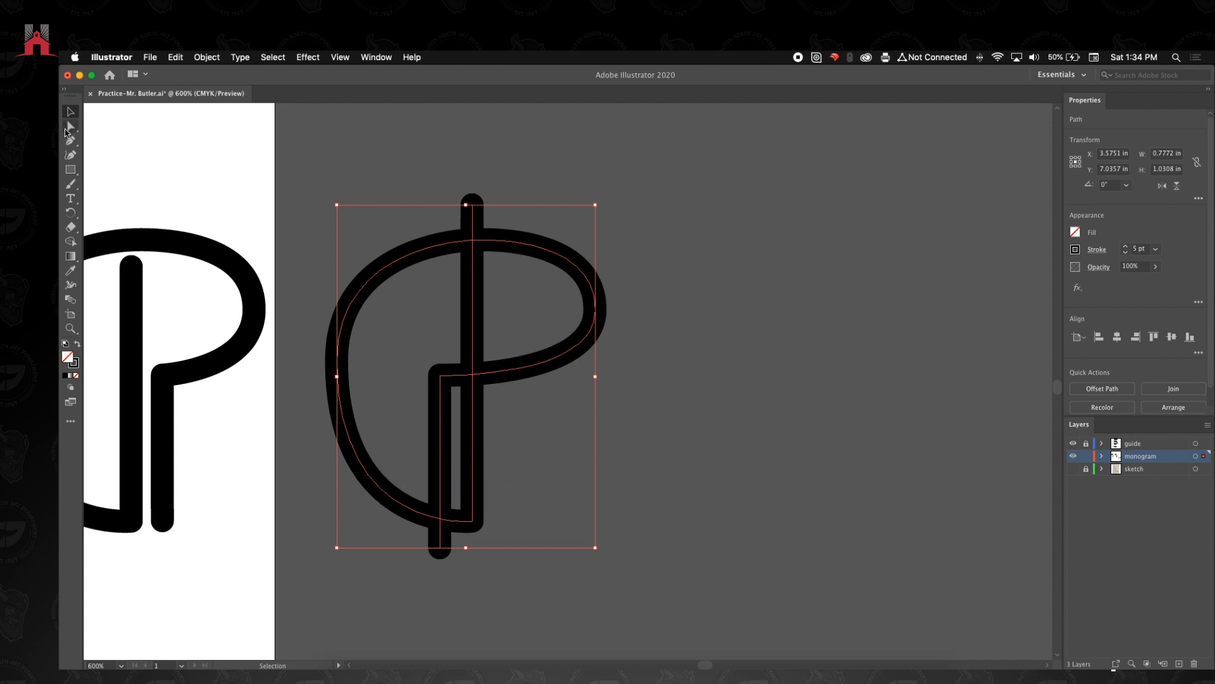
key(super+c)
key(super+shift+a)
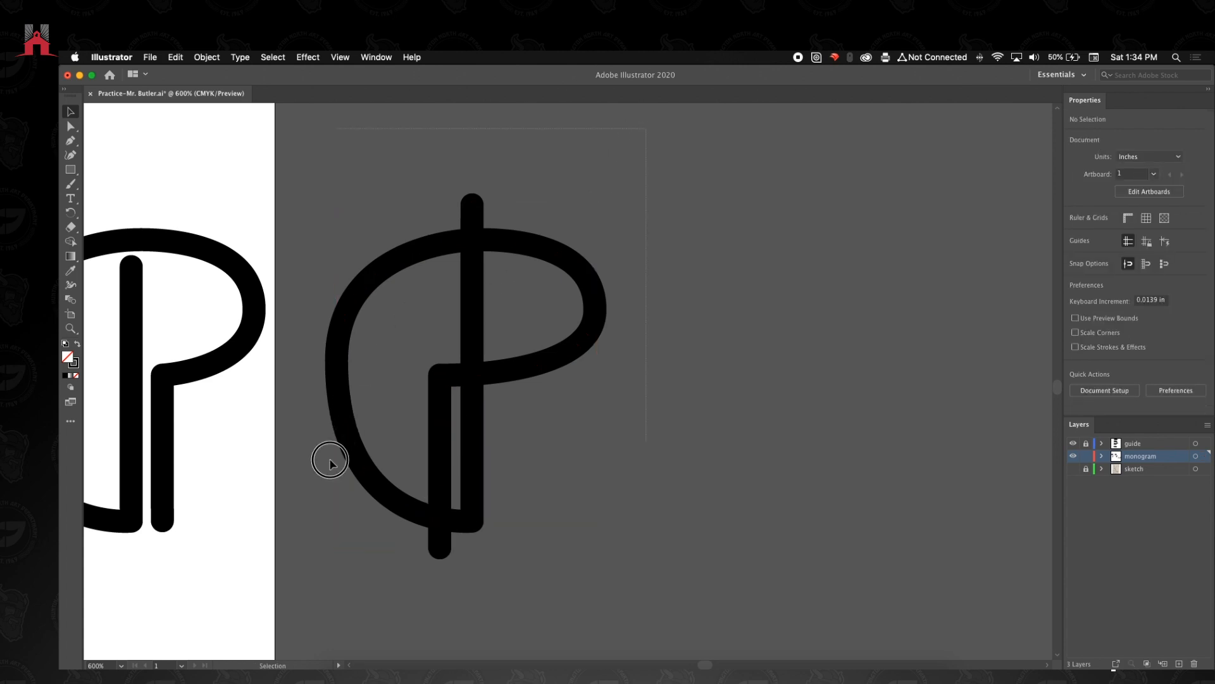
click(364, 487)
drag(370, 481, 717, 483)
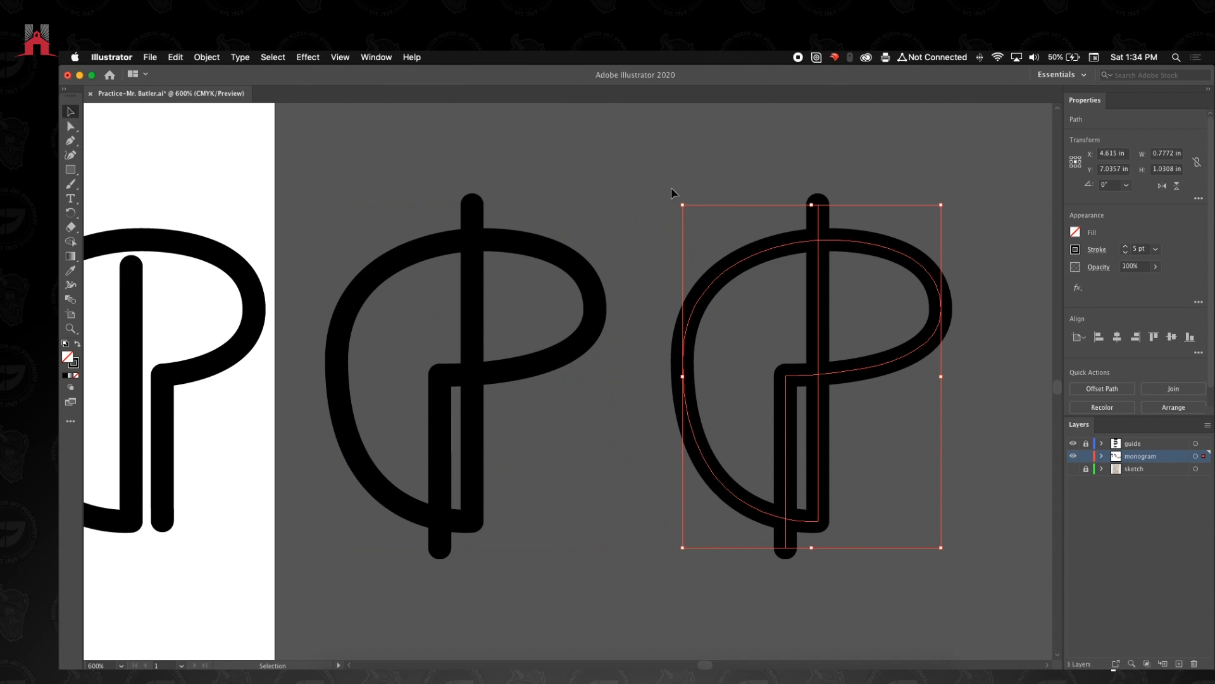
key(super+shift+a)
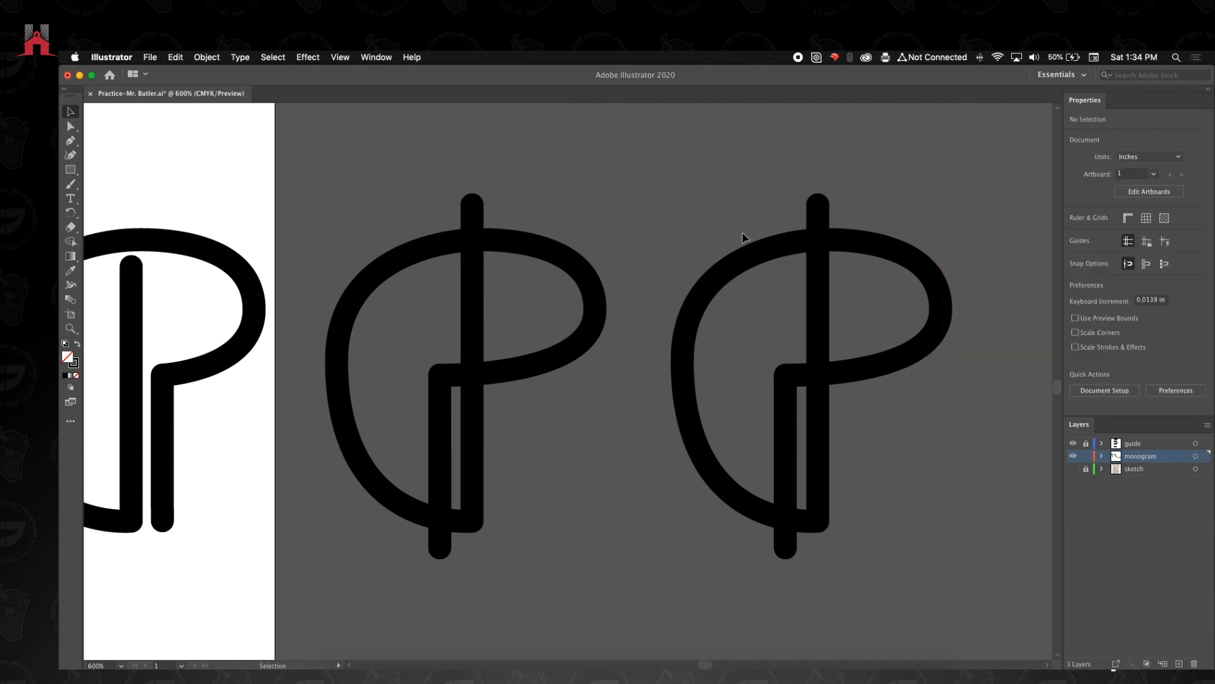
- Try expanding the new duplicate's fill and stroke into a filled outline shape, and undo it
click(791, 245)
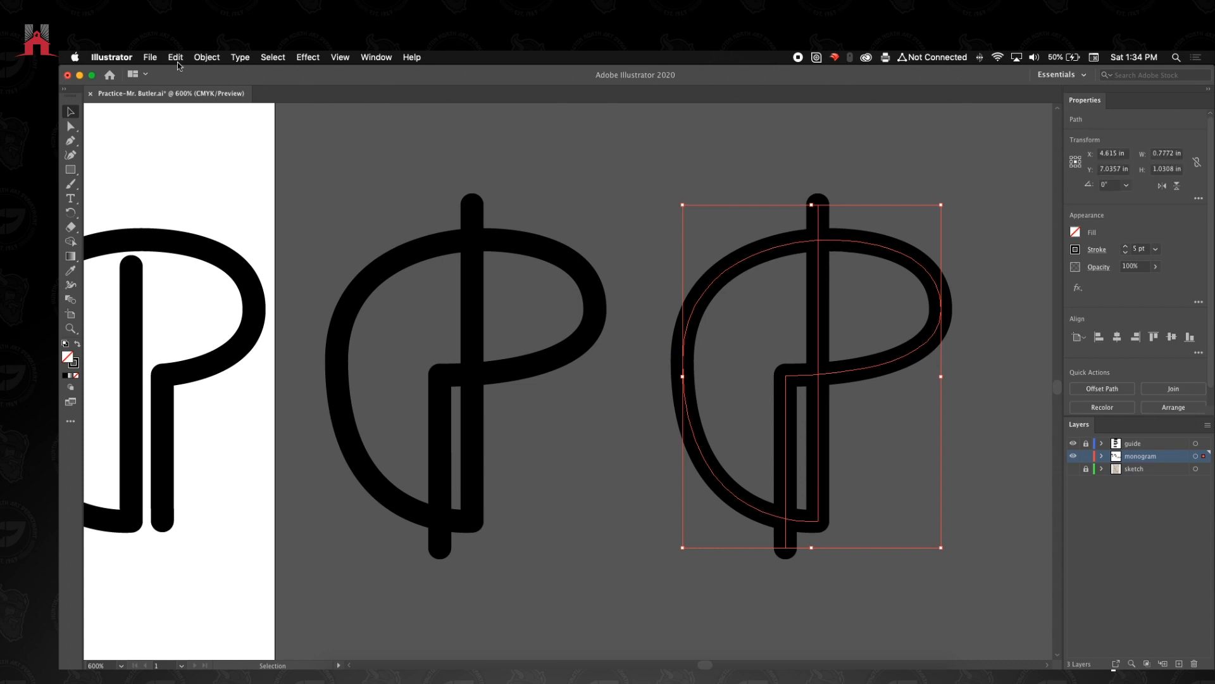
click(209, 57)
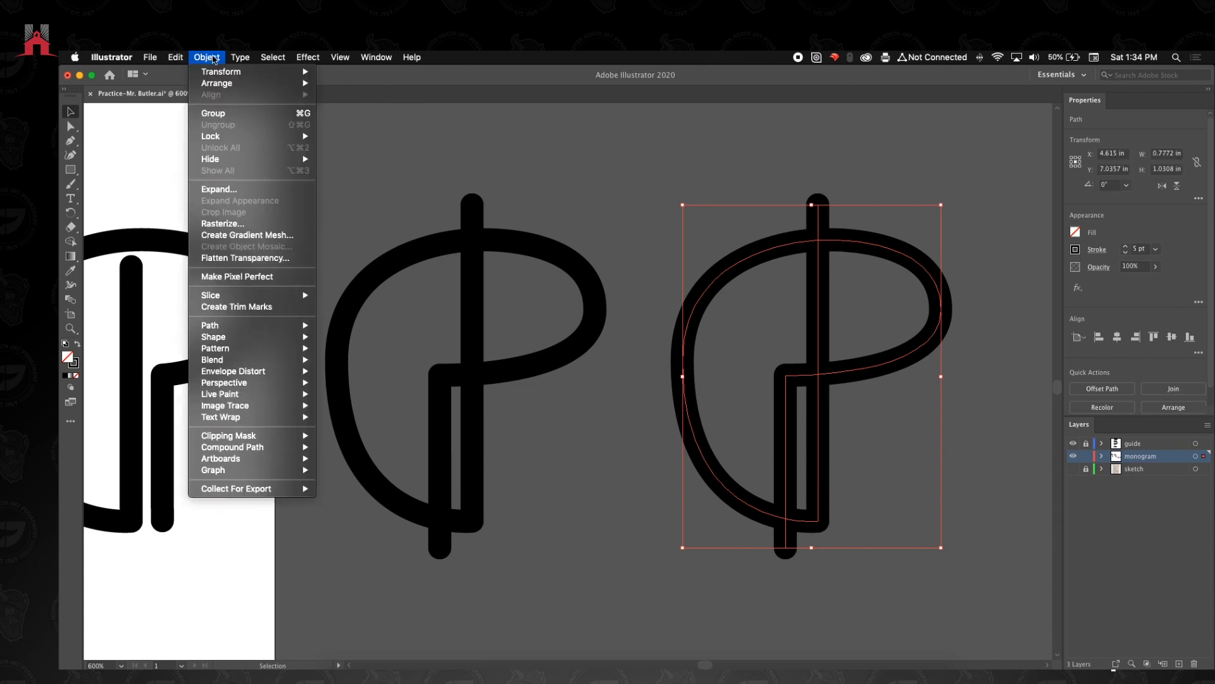
click(231, 192)
click(917, 430)
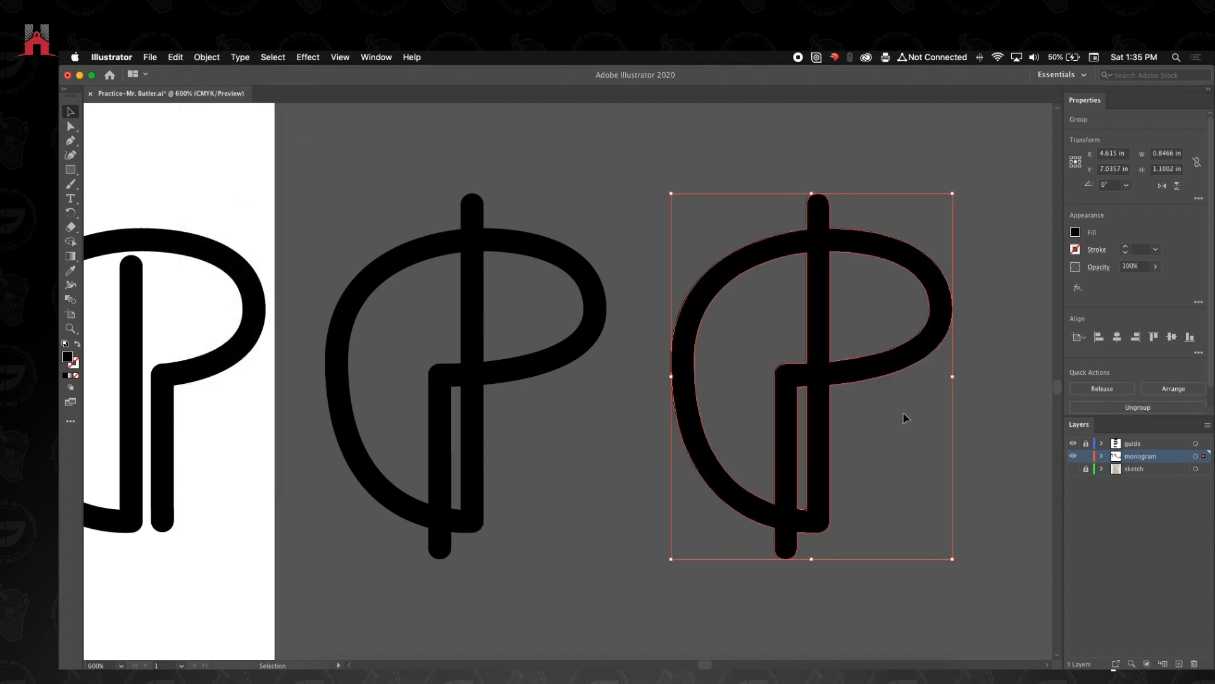
key(super+z)
- Expand the duplicate's fill and stroke again, show the anchor points of its outline, and revert it to a stroked path
click(205, 58)
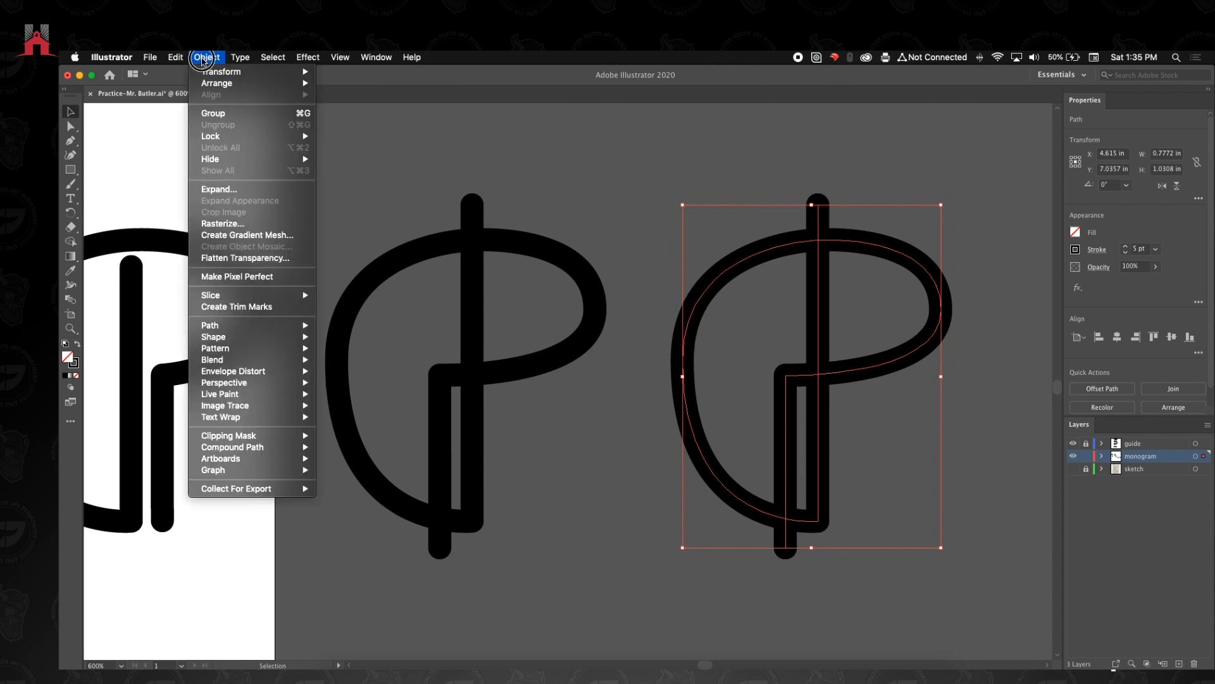
click(219, 189)
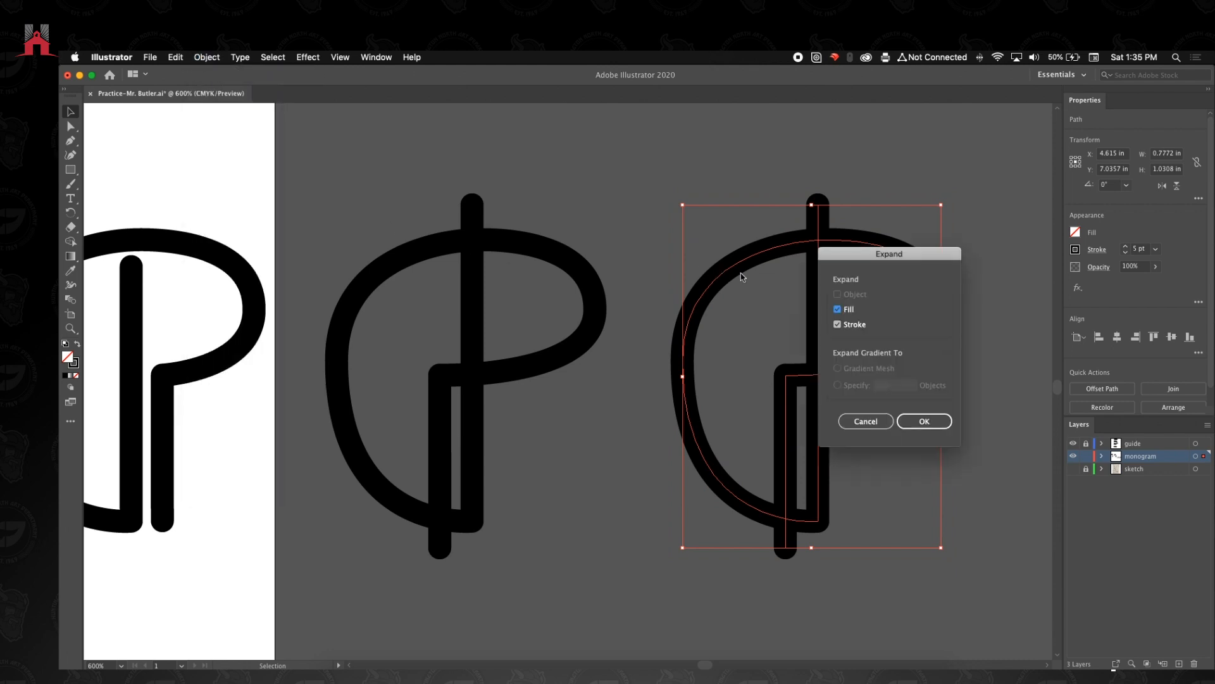
click(924, 421)
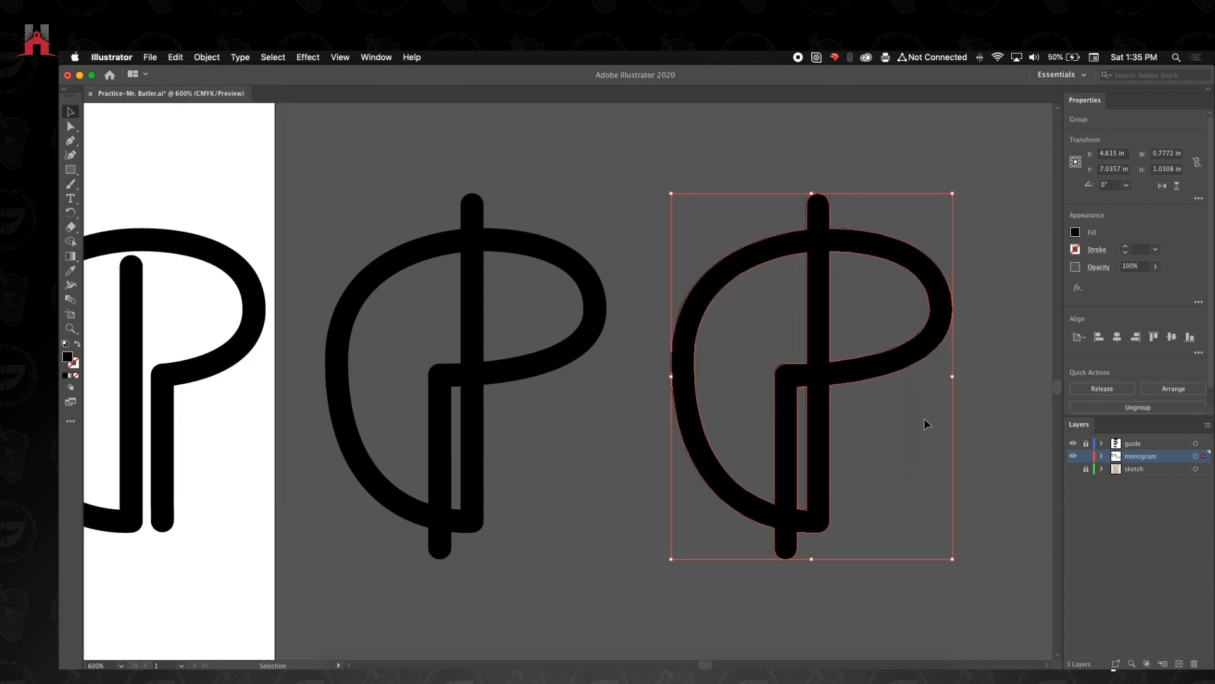
key(a)
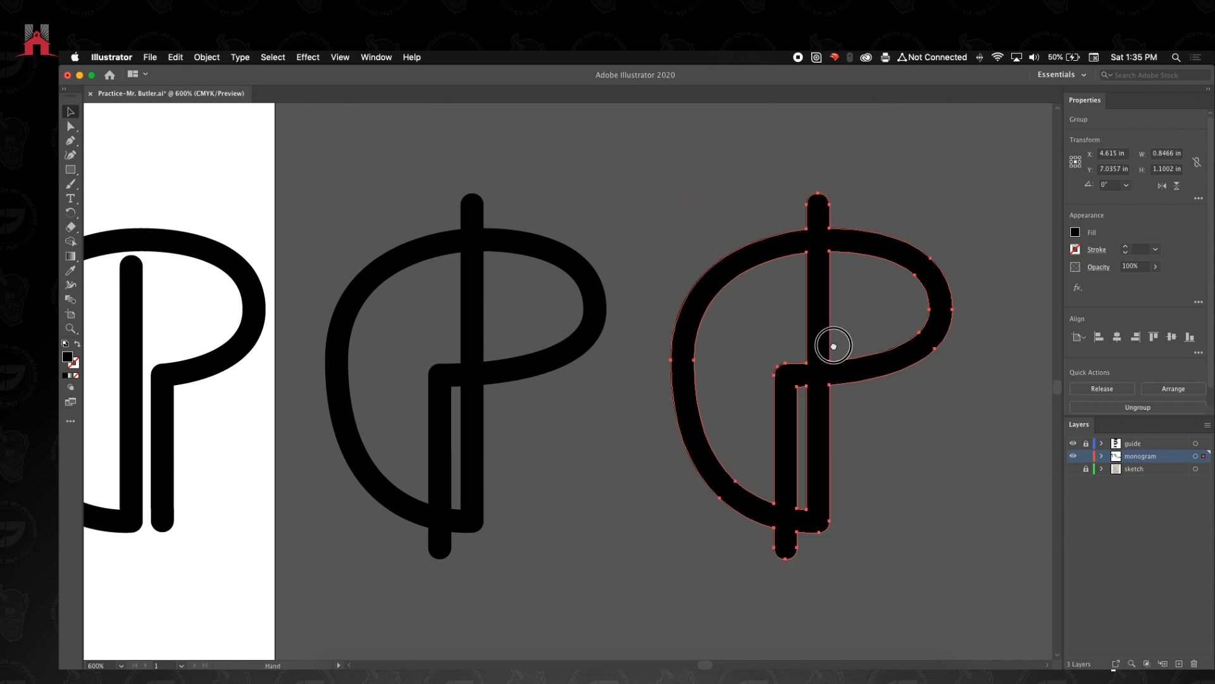
drag(827, 345, 785, 341)
key(super+z)
key(v)
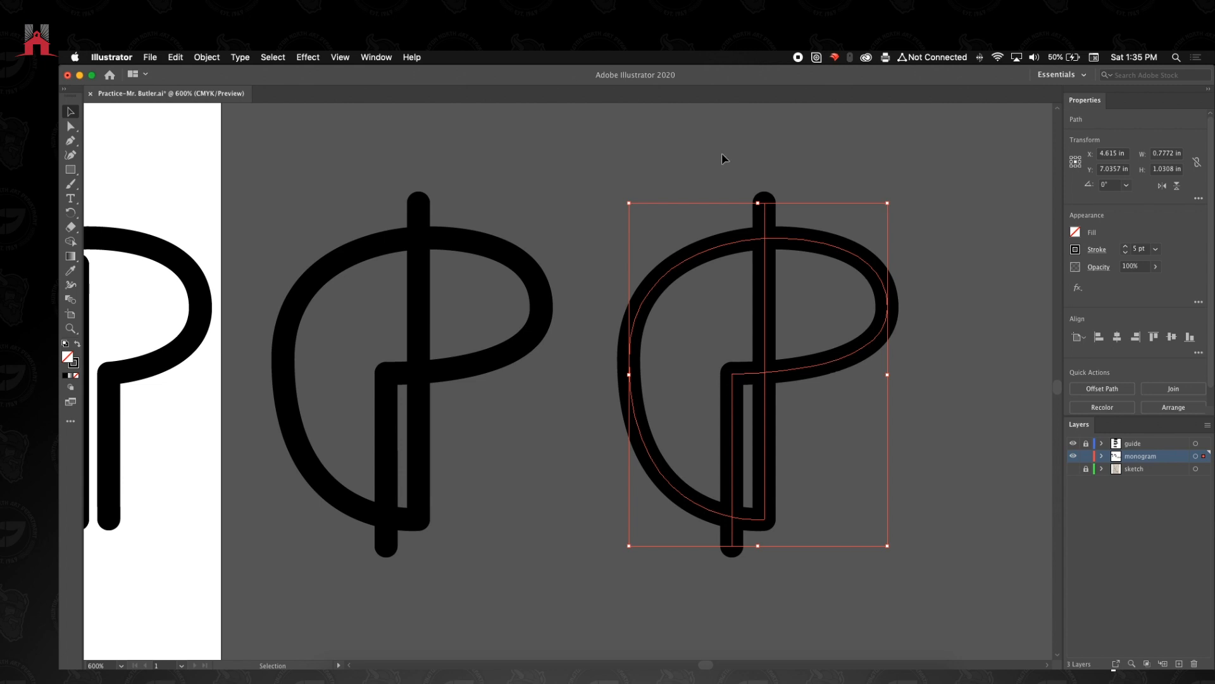
- Convert the duplicate from a 5 pt stroked path into filled outlines by expanding both fill and stroke
click(207, 57)
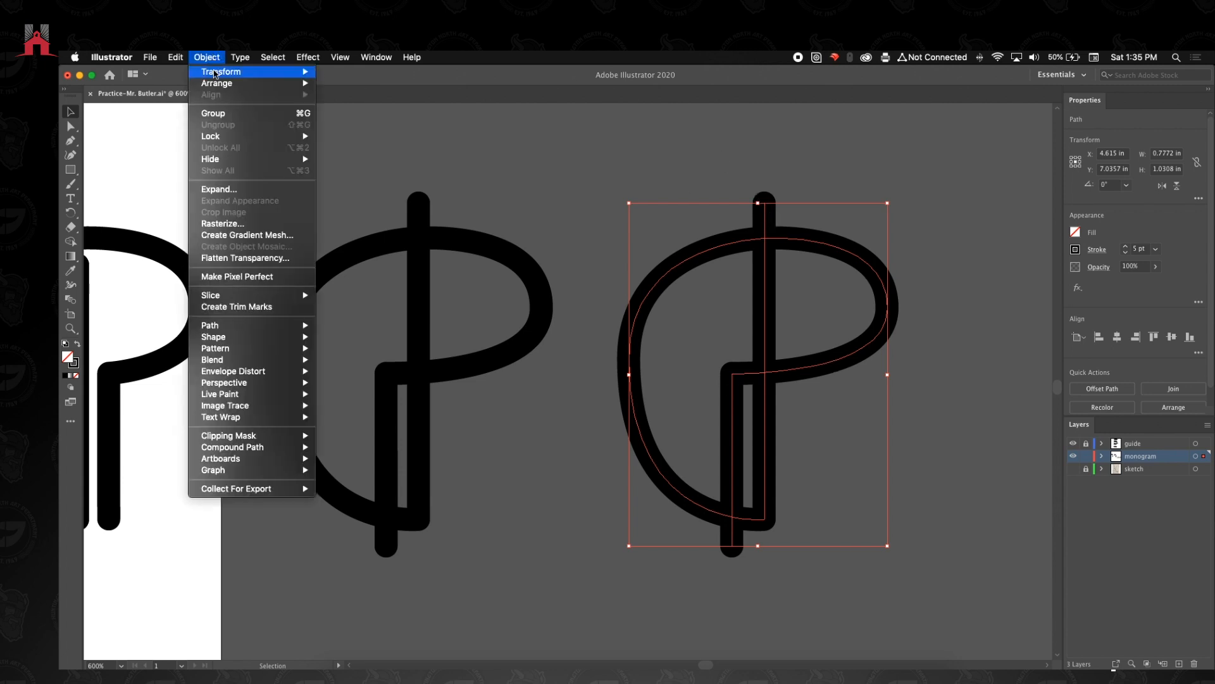
click(229, 190)
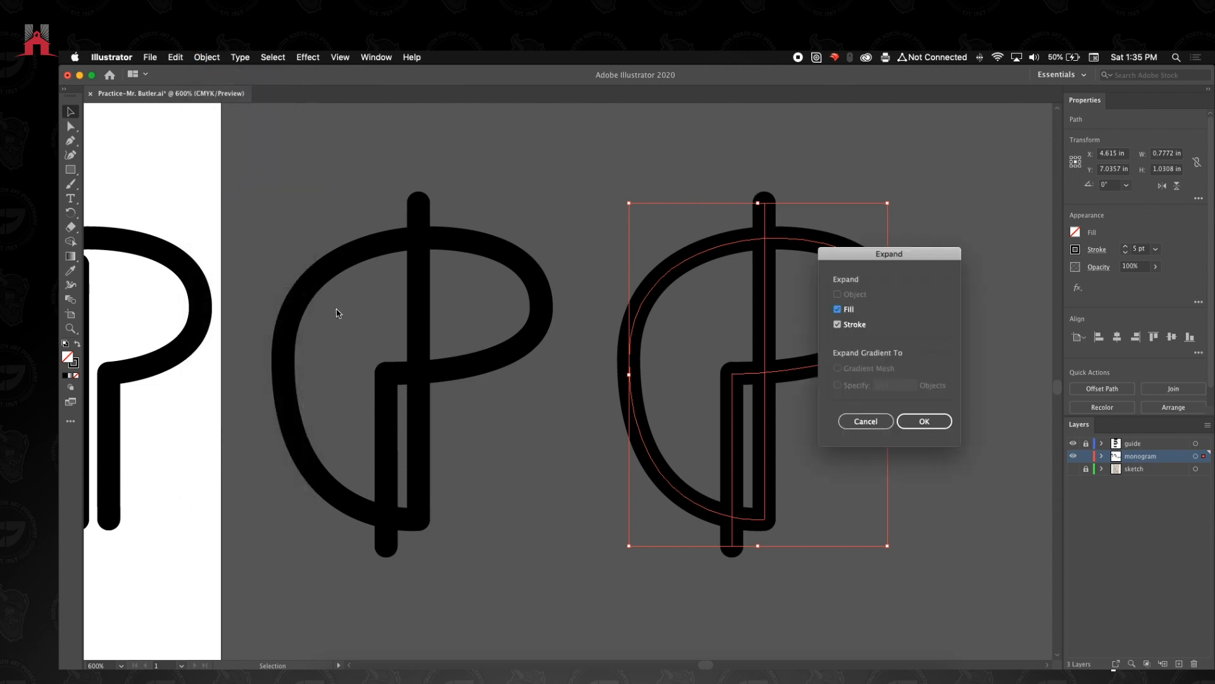
click(942, 421)
click(856, 423)
- Undo the expansion, the duplication and the deletion so the unedited third monogram copy is restored
key(z)
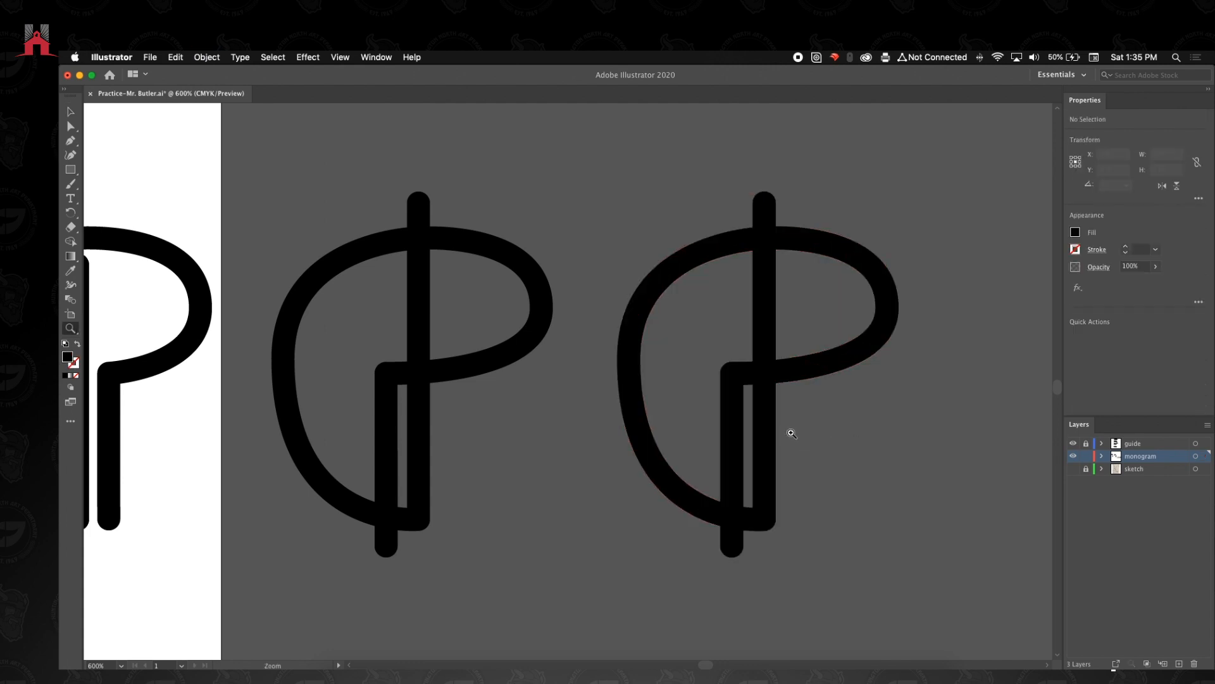
click(754, 388)
drag(551, 286, 603, 388)
super+click(650, 230)
key(super+z)
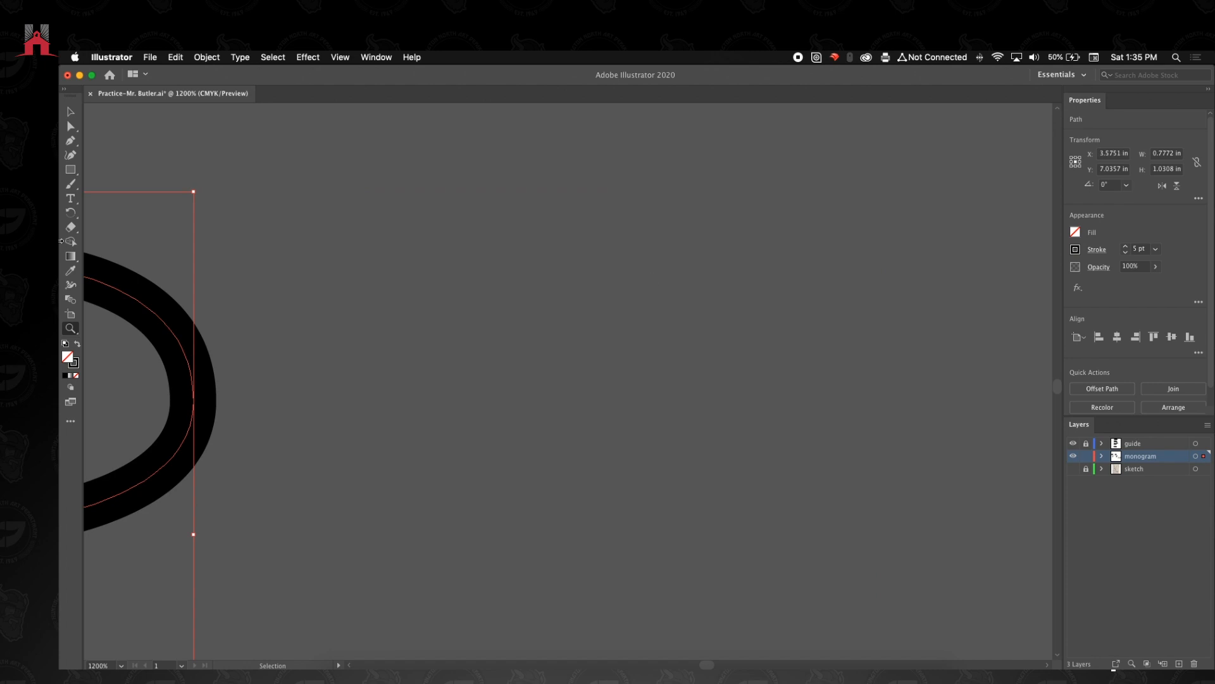
key(super+shift+z)
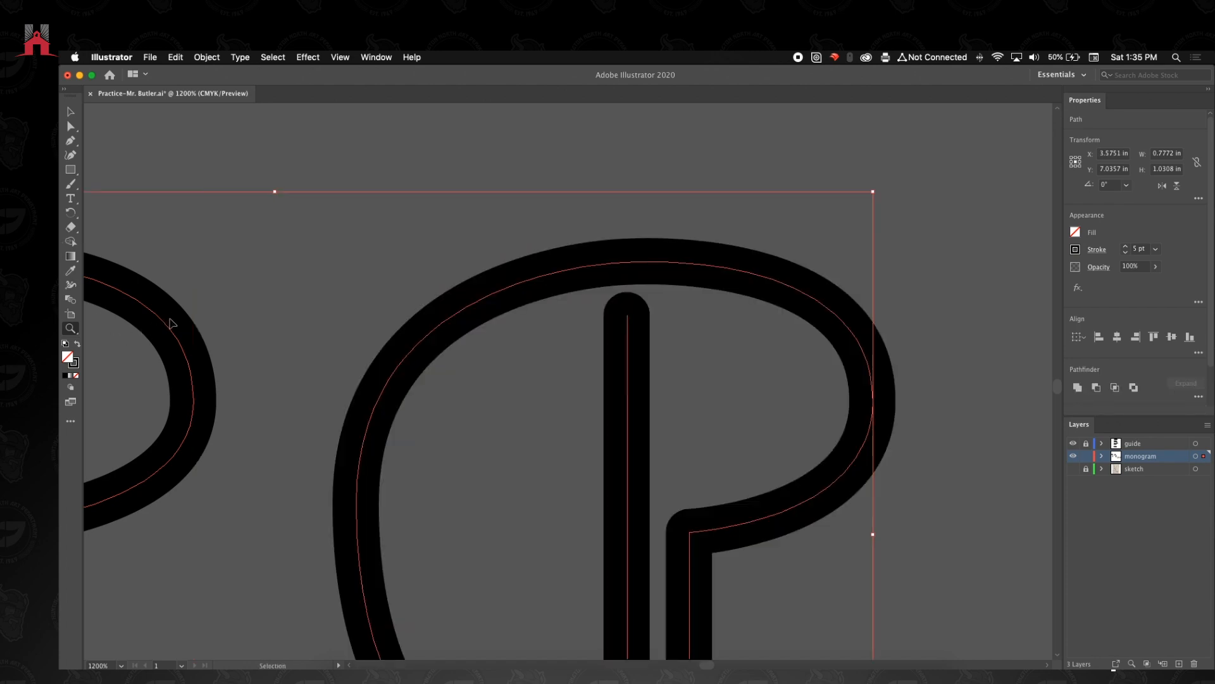
- Expand both the fill and stroke of the unedited third monogram copy into filled outlines
drag(598, 428, 626, 224)
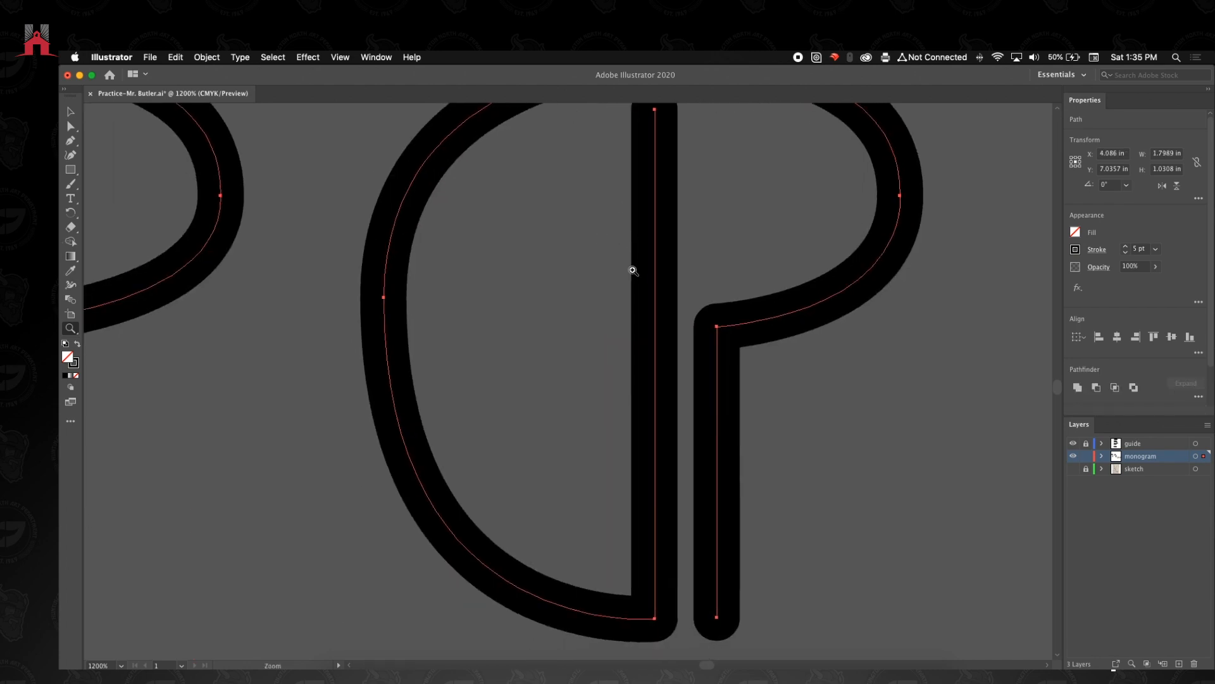
alt+click(553, 355)
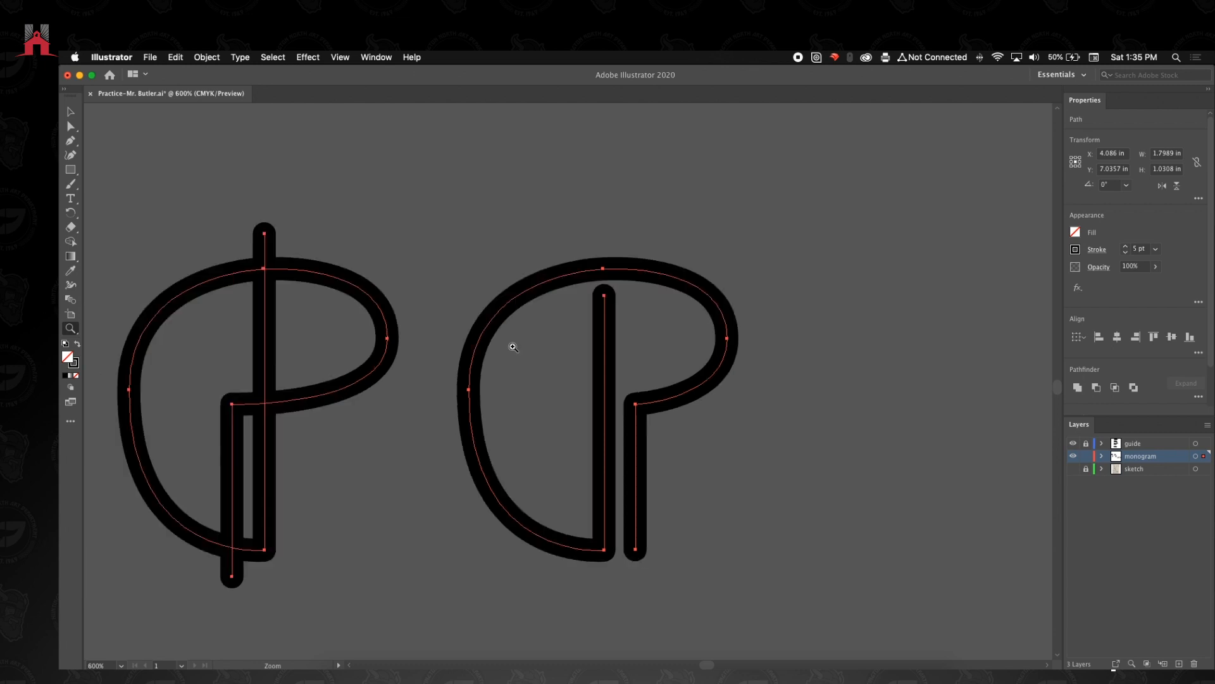
click(68, 110)
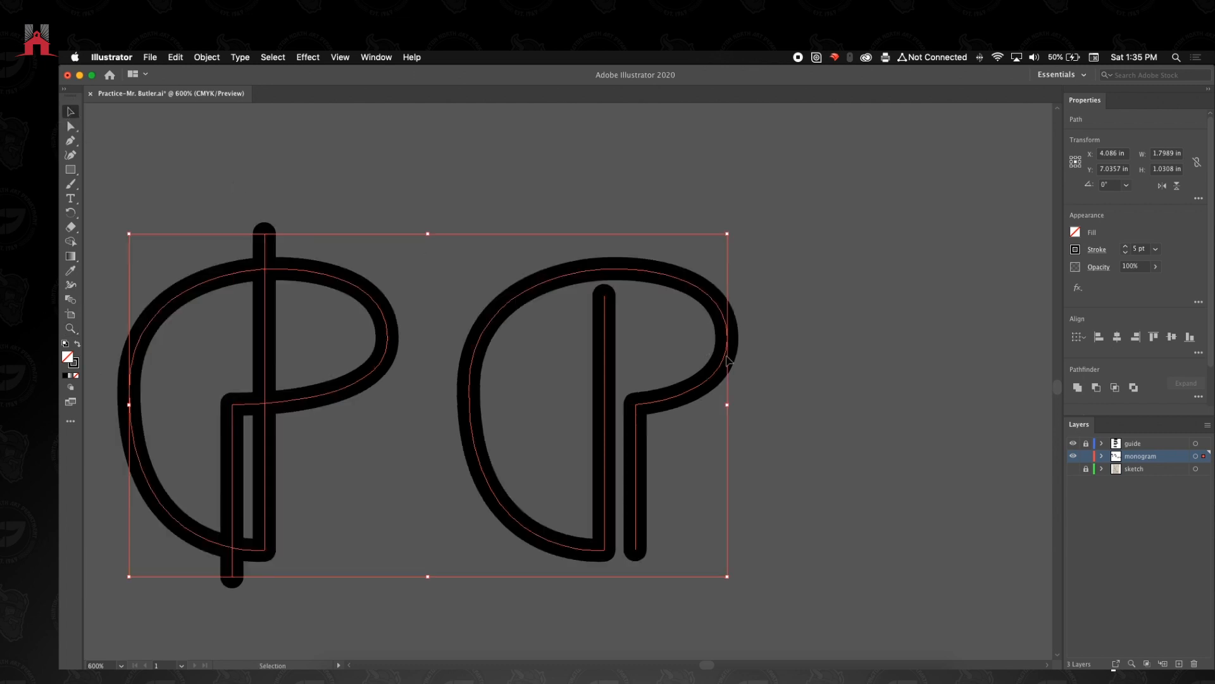
click(509, 393)
drag(509, 393, 747, 391)
drag(854, 317, 773, 331)
key(z)
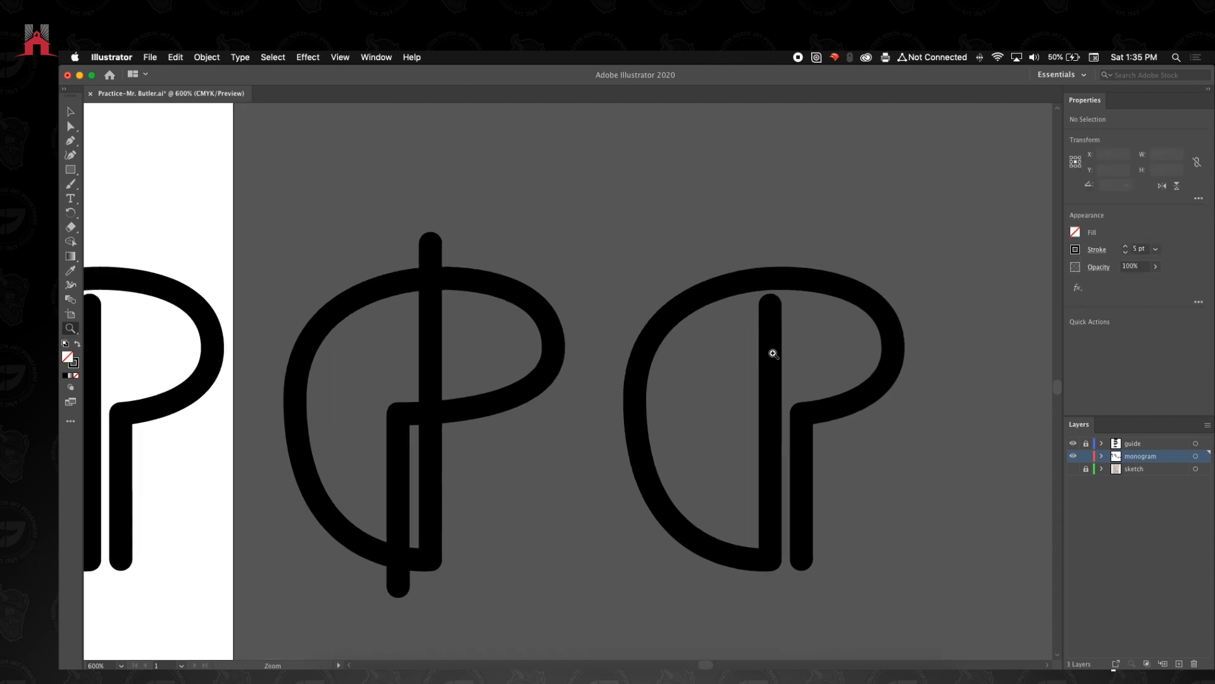
click(773, 353)
click(70, 111)
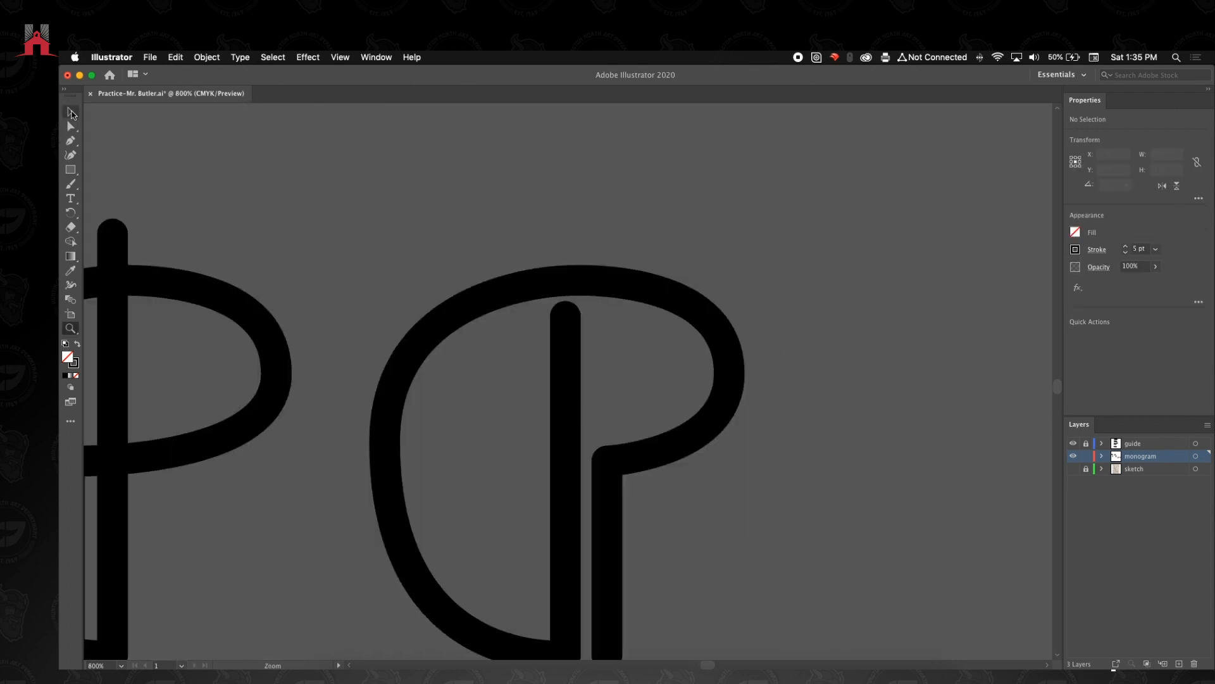
click(613, 298)
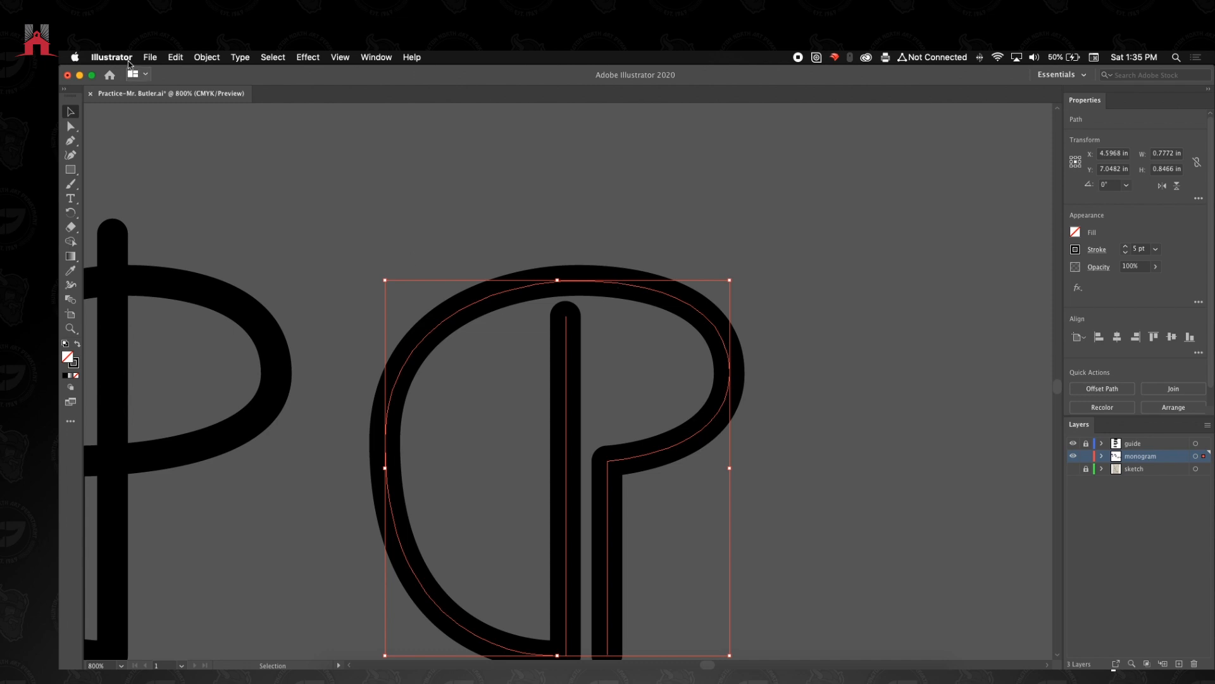
click(207, 57)
click(219, 189)
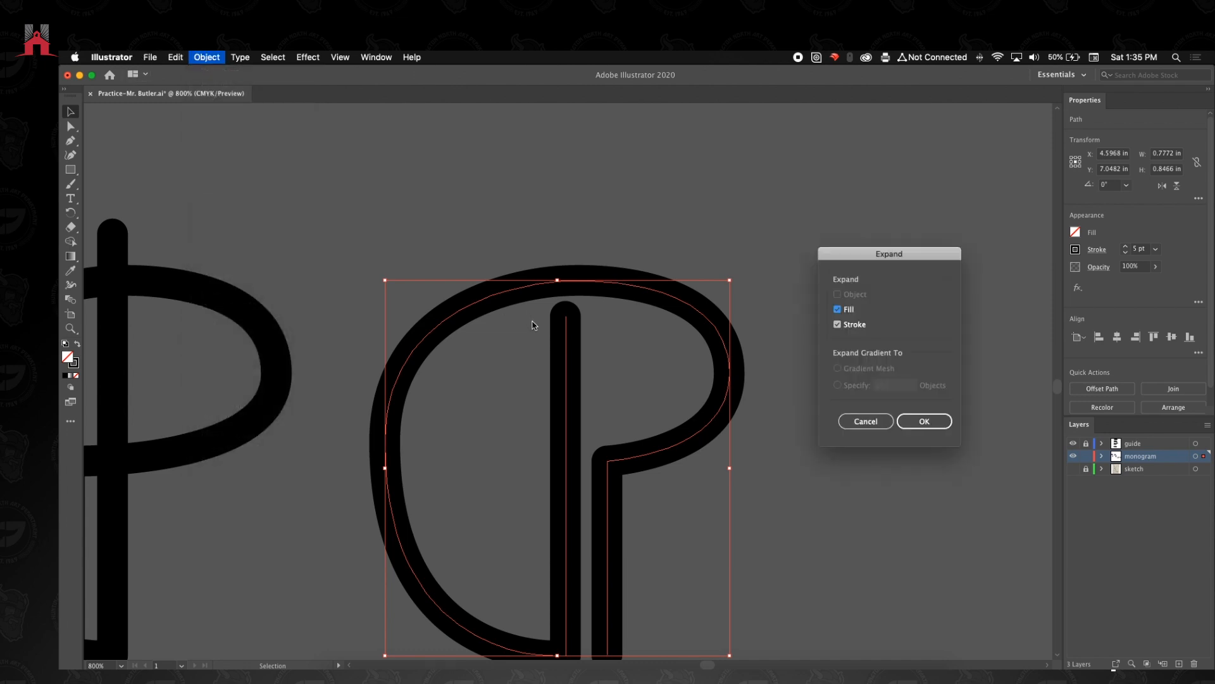
click(937, 422)
click(590, 312)
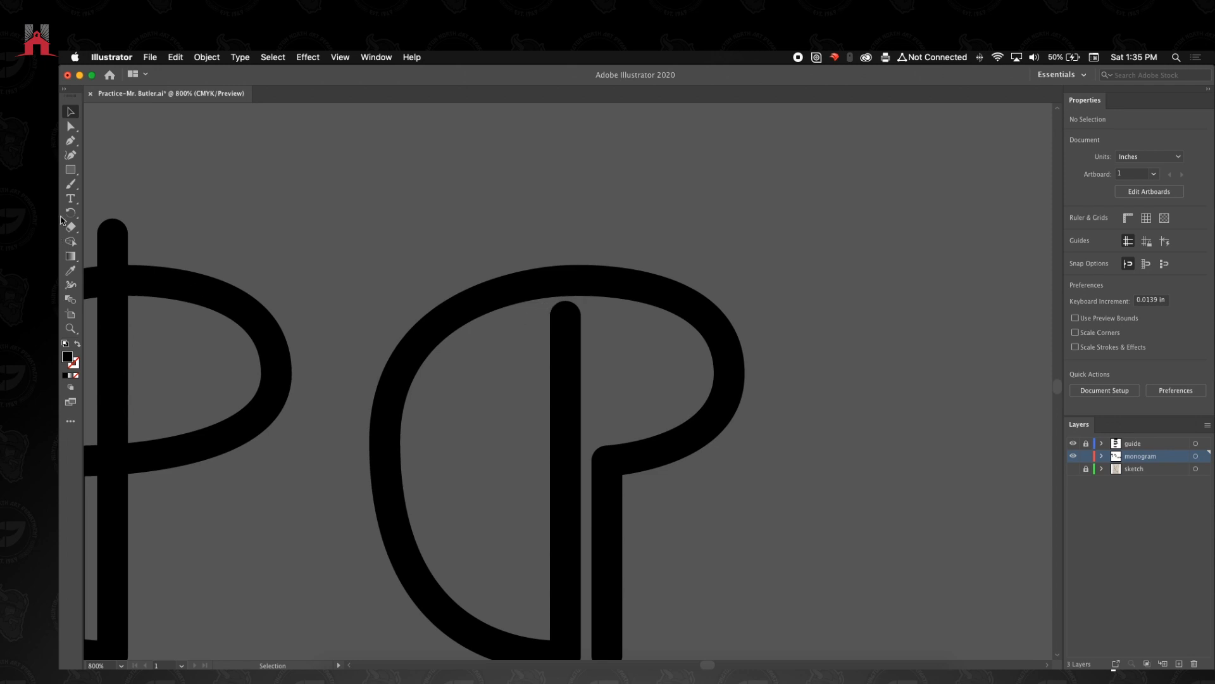
- Select the anchor points of the D stem's rounded top end in the expanded monogram and try nudging them up and back down
drag(70, 99, 70, 100)
click(562, 378)
key(z)
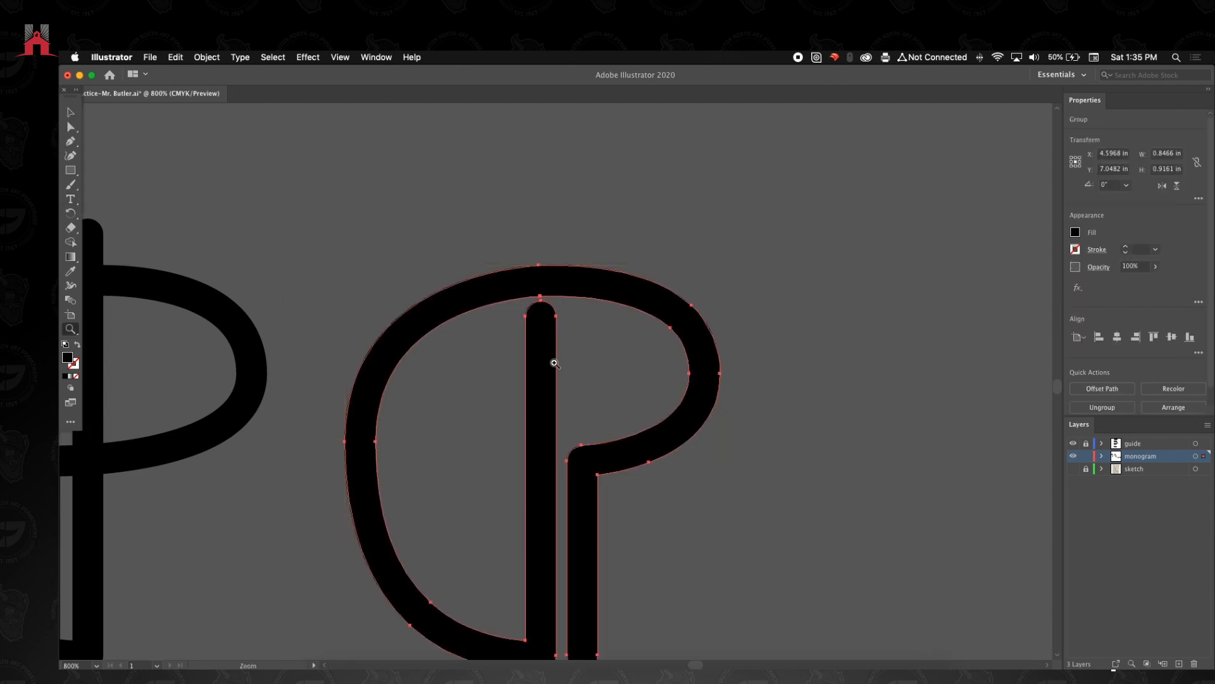
click(549, 342)
click(548, 333)
click(550, 336)
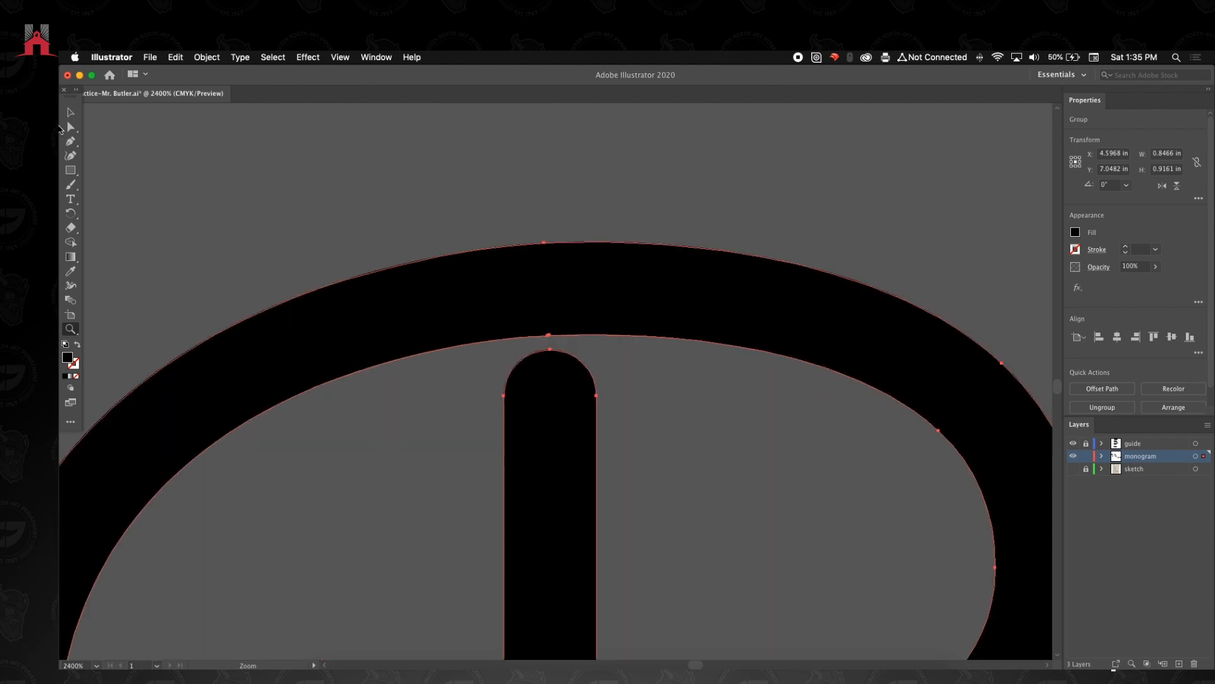
click(71, 126)
drag(492, 351, 627, 407)
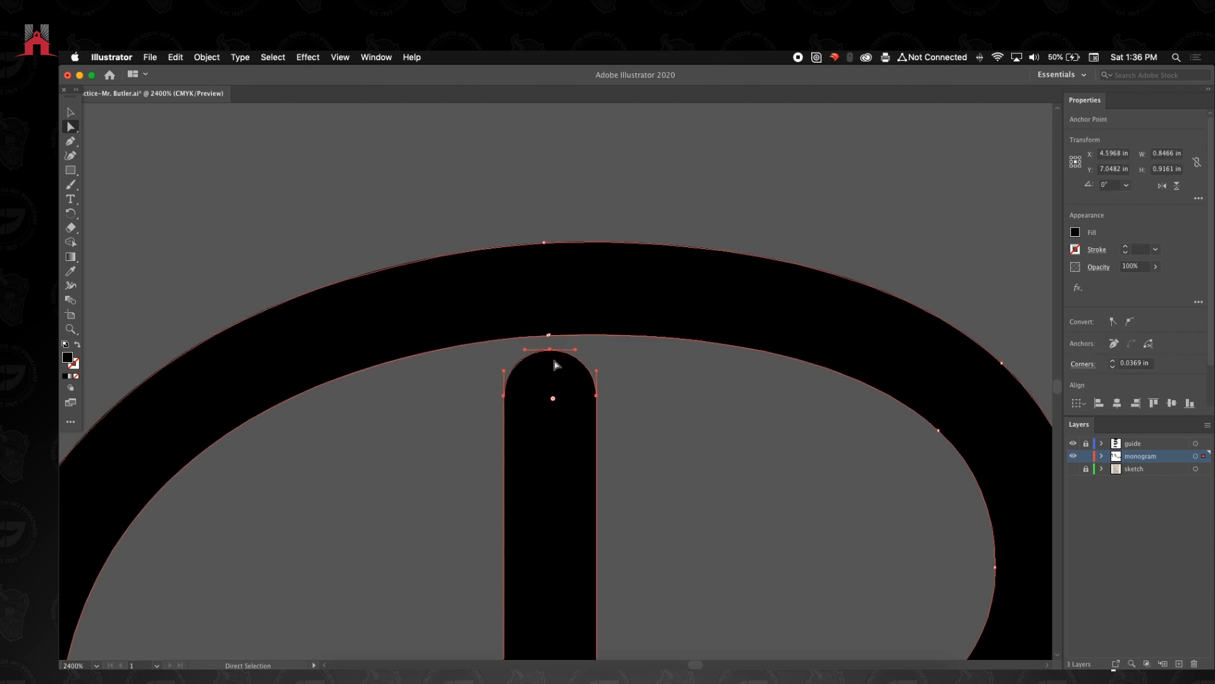
key(shift+Up)
key(shift+Down)
- Select the whole outlined monogram as a group, and select only the anchor points of the stem's rounded top for comparison
click(70, 112)
click(416, 435)
click(548, 435)
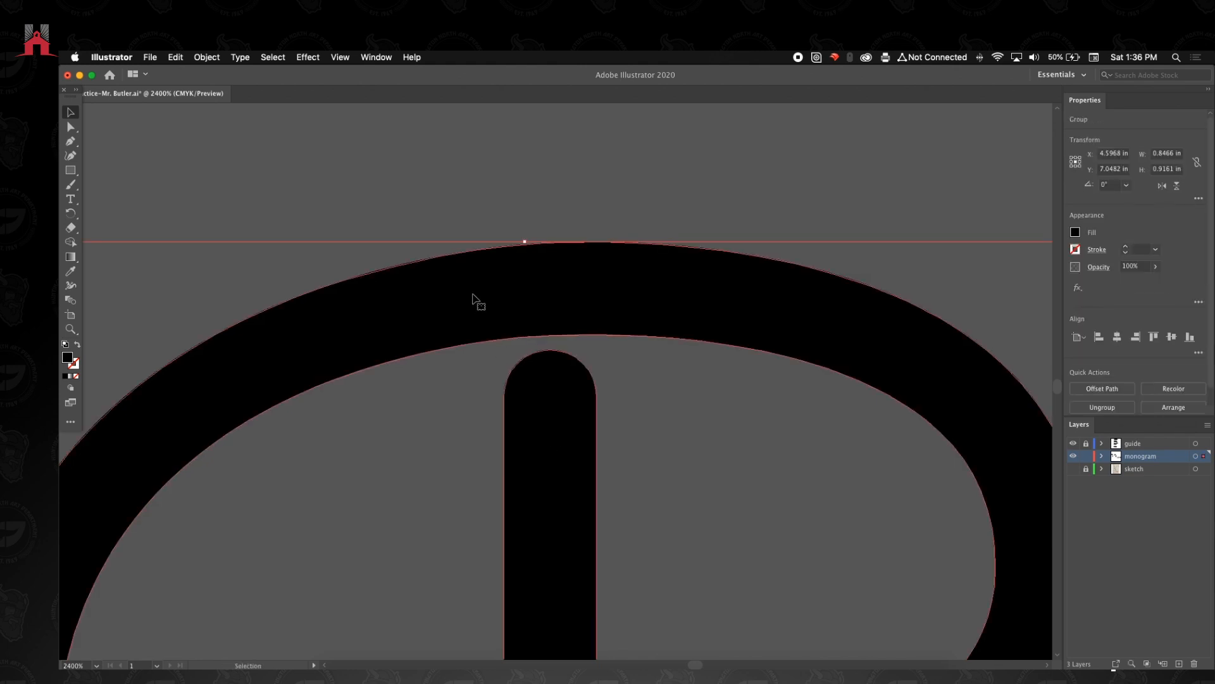
click(536, 165)
click(538, 370)
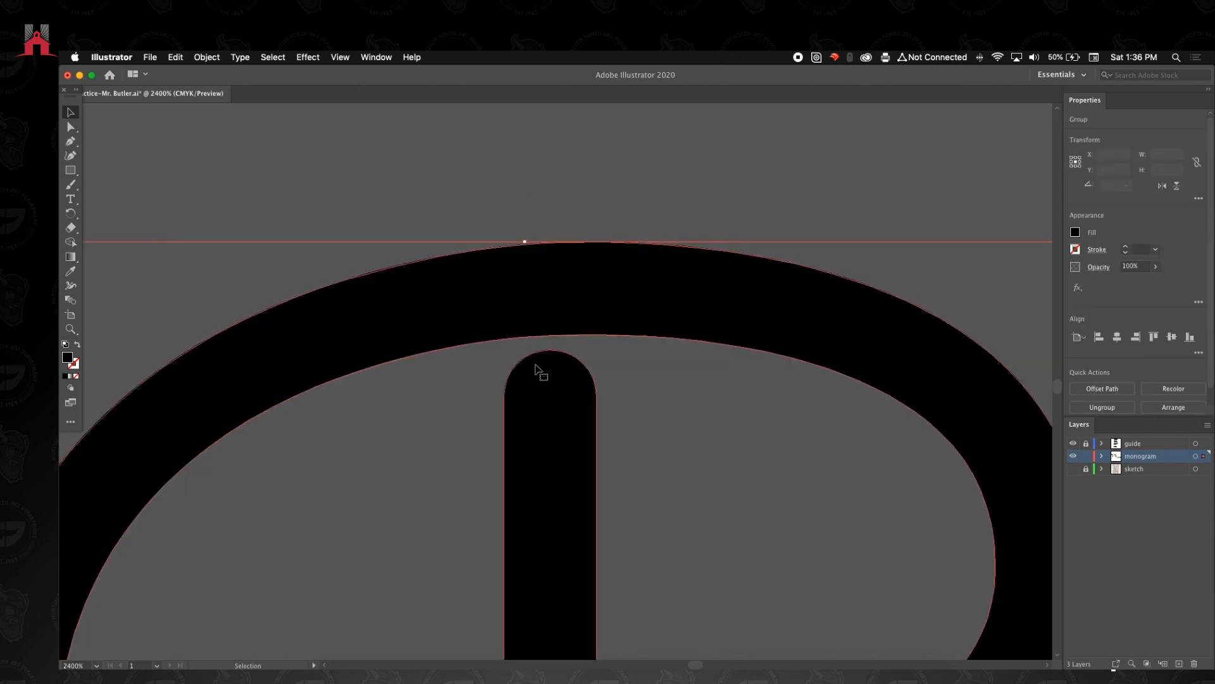
click(70, 127)
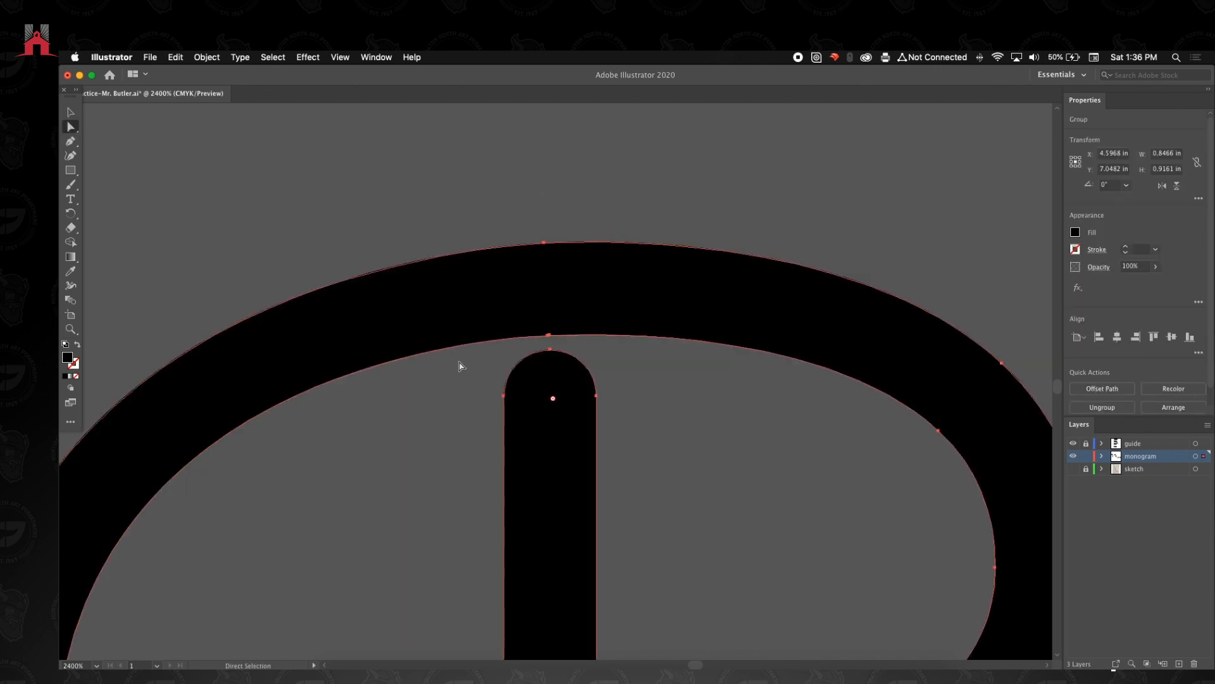
drag(497, 345, 499, 405)
click(627, 386)
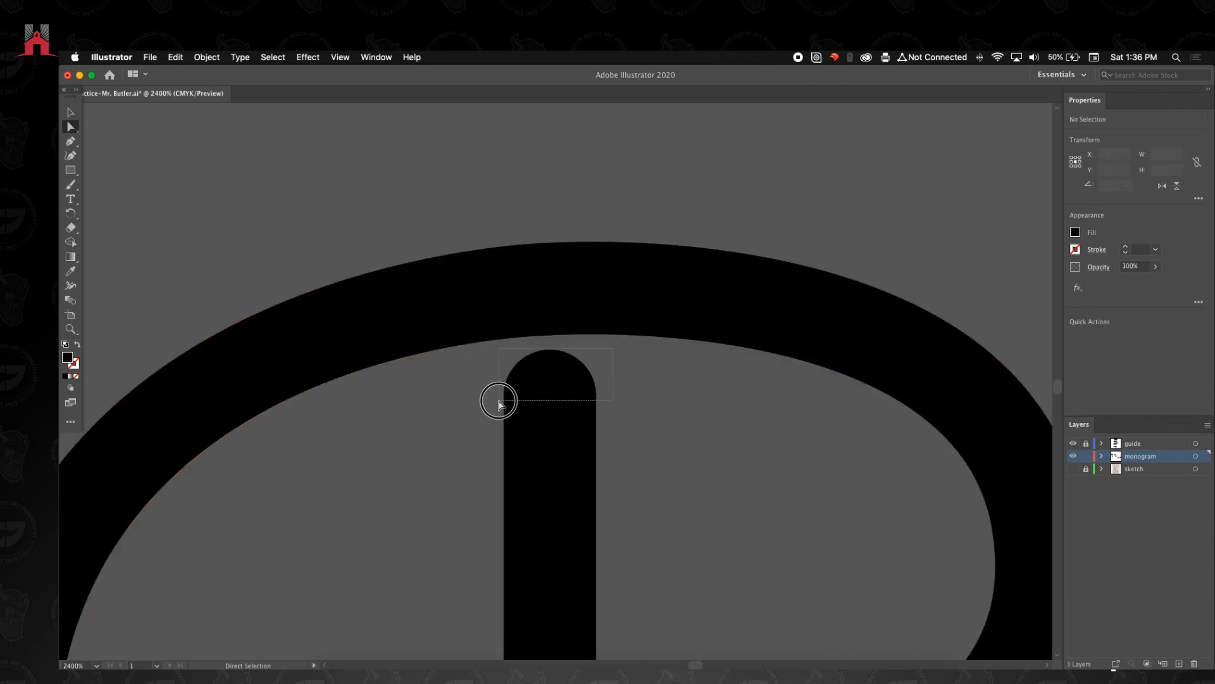
drag(499, 405, 498, 405)
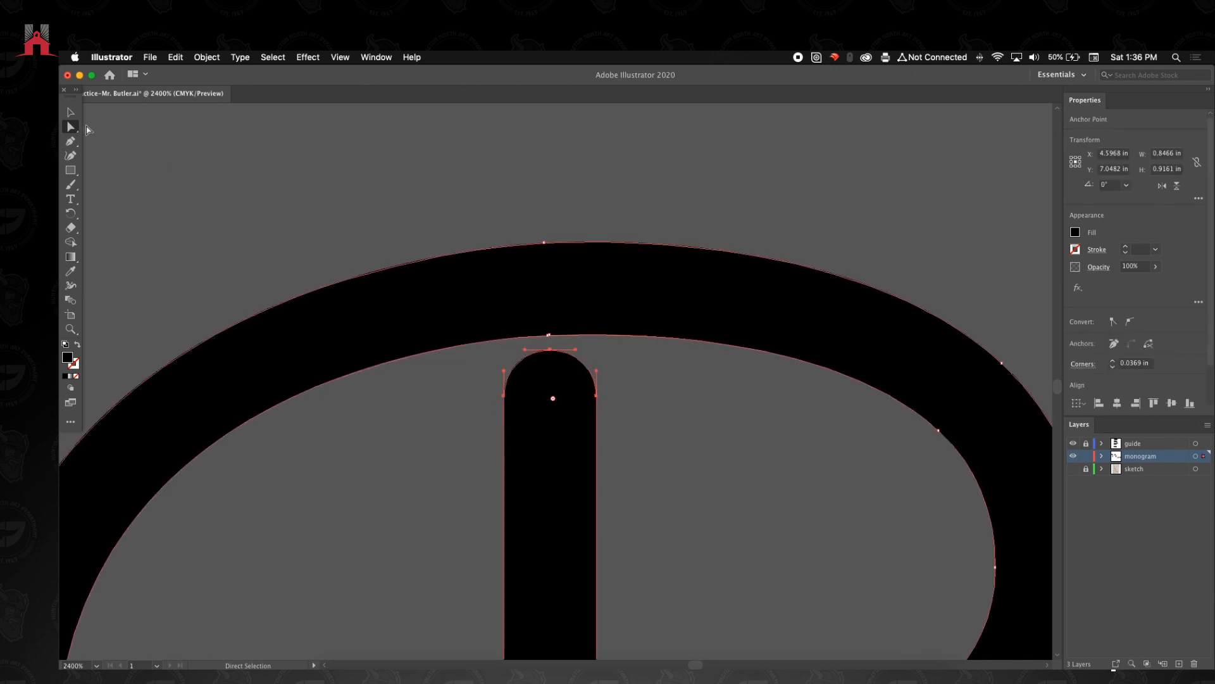
- Extend the D's stem straight up through the curved stroke by moving only the anchor points of its rounded top
click(70, 112)
click(71, 126)
click(489, 377)
drag(505, 350, 612, 408)
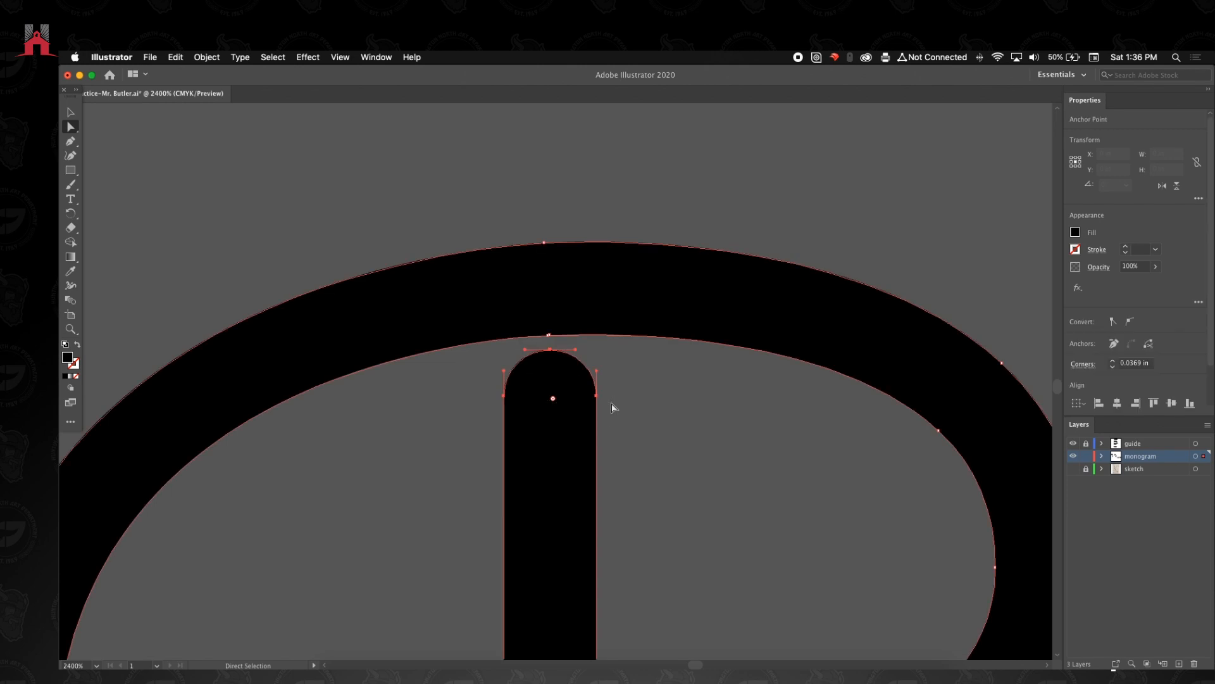
drag(553, 348, 561, 165)
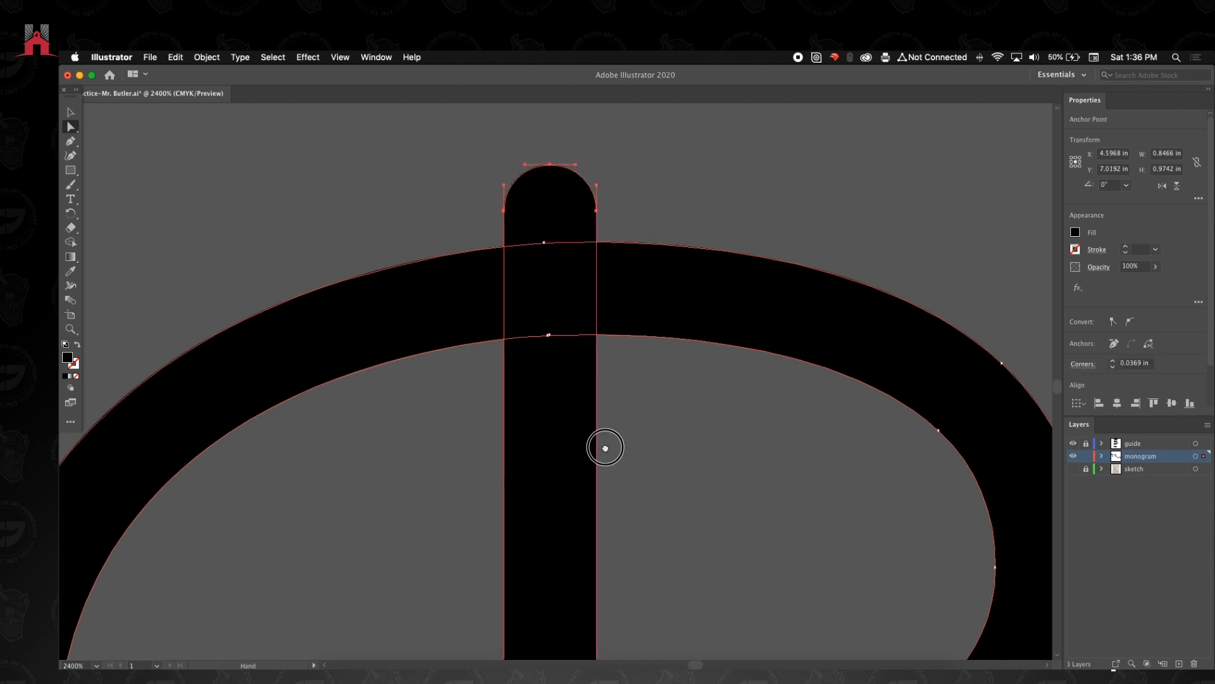
- Move the anchor points of the P's stem, including its upper corner, across to the inner side of the D's stem
scroll(602, 442, down, 15)
key(z)
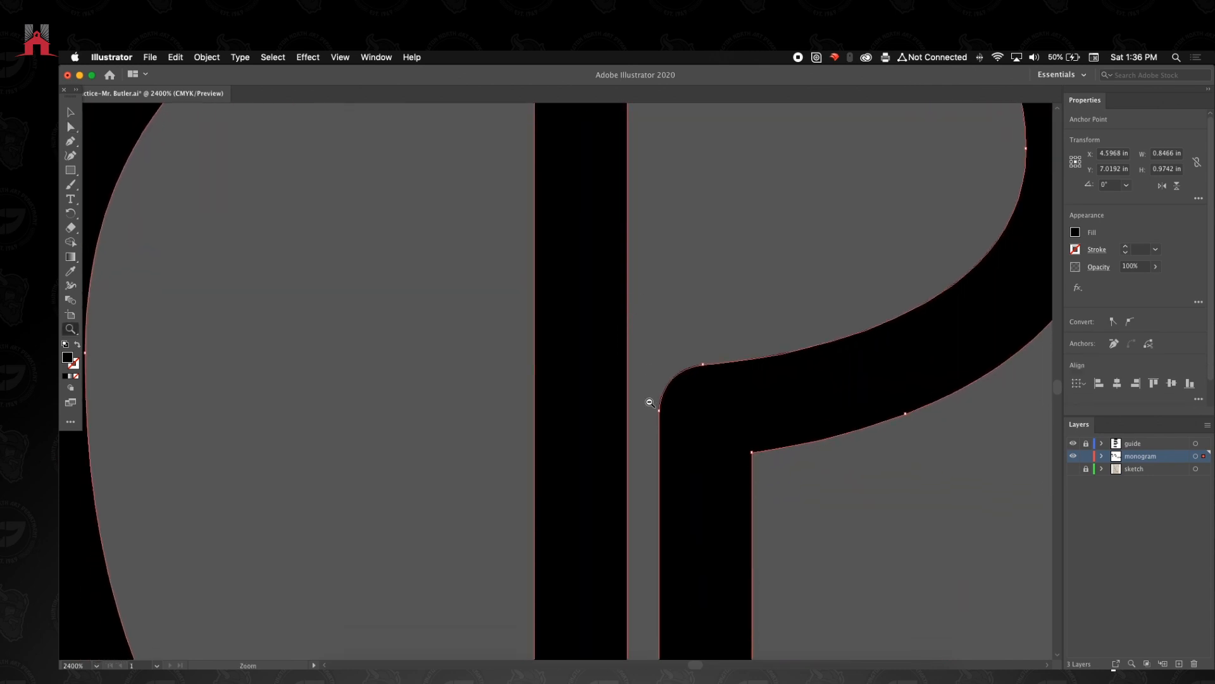
alt+click(650, 402)
alt+click(575, 522)
drag(569, 502, 569, 529)
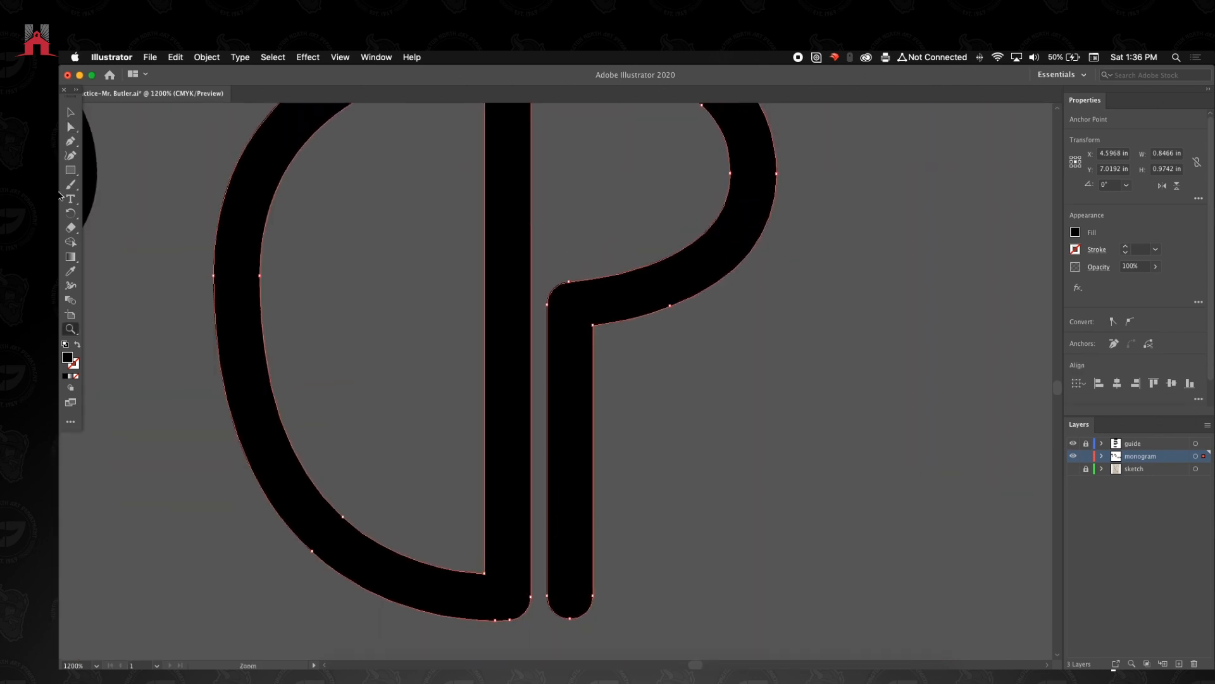
key(a)
drag(541, 275, 589, 610)
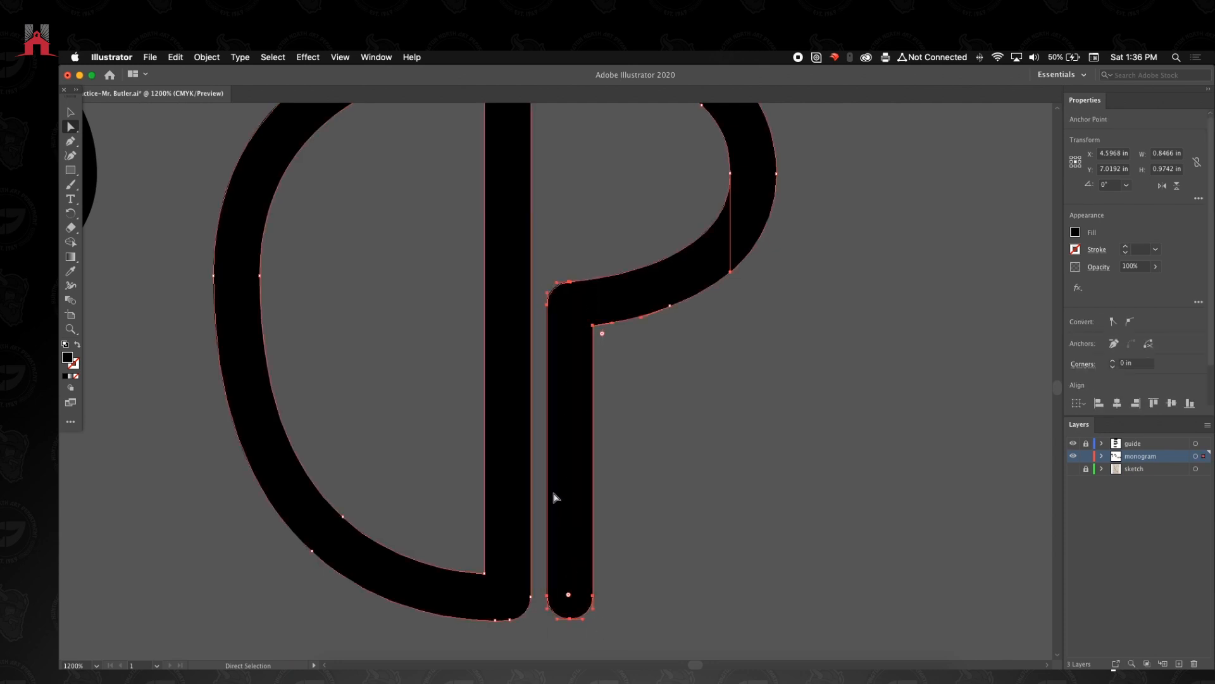
drag(593, 329, 452, 345)
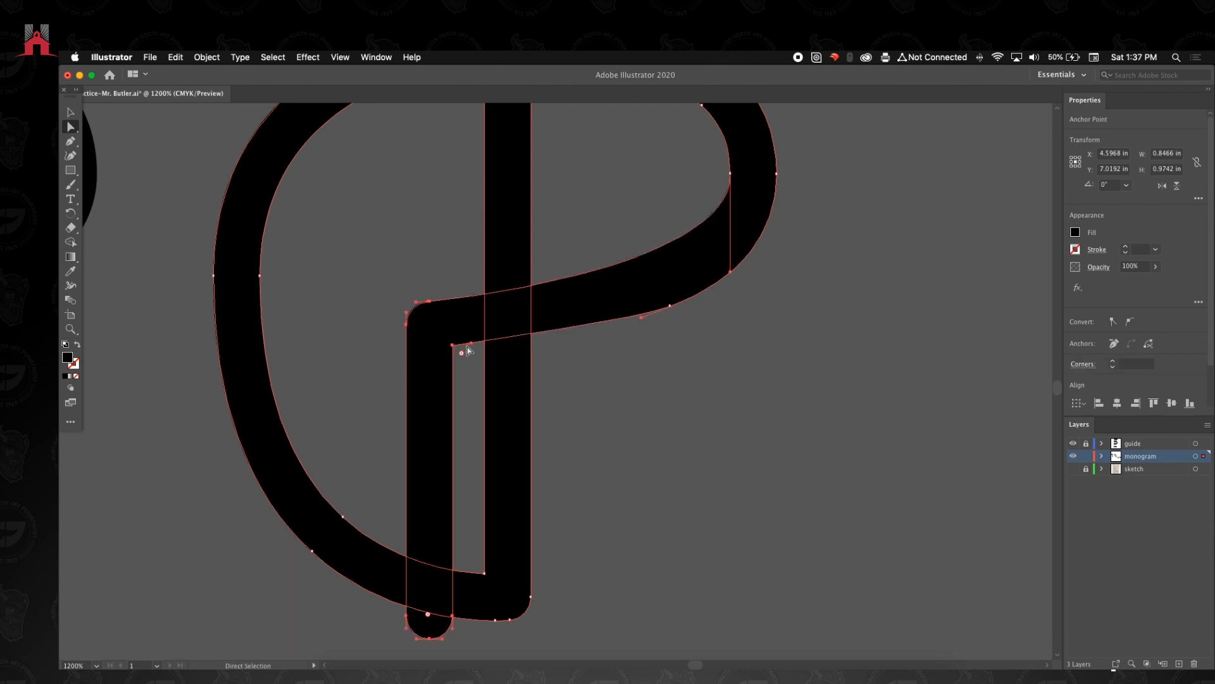
- Adjust the curve handles and inner corner along the lower edge of the P's bowl where it crosses the D's stem
drag(641, 323, 627, 327)
drag(453, 347, 540, 342)
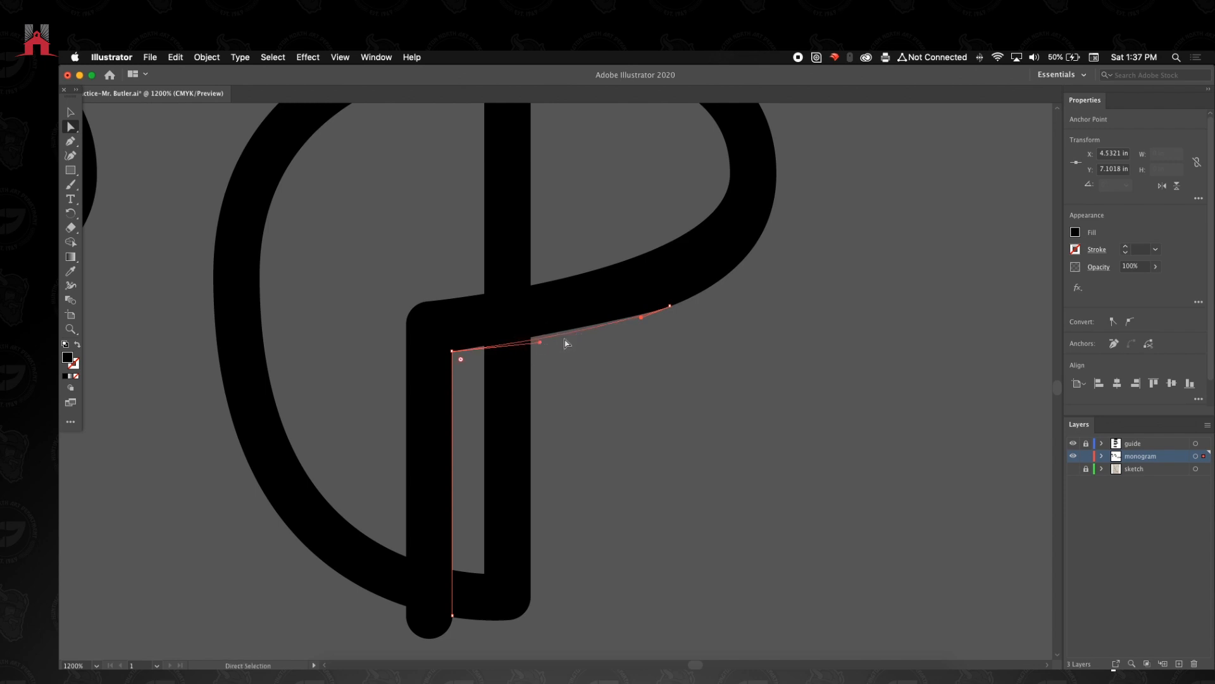
click(648, 327)
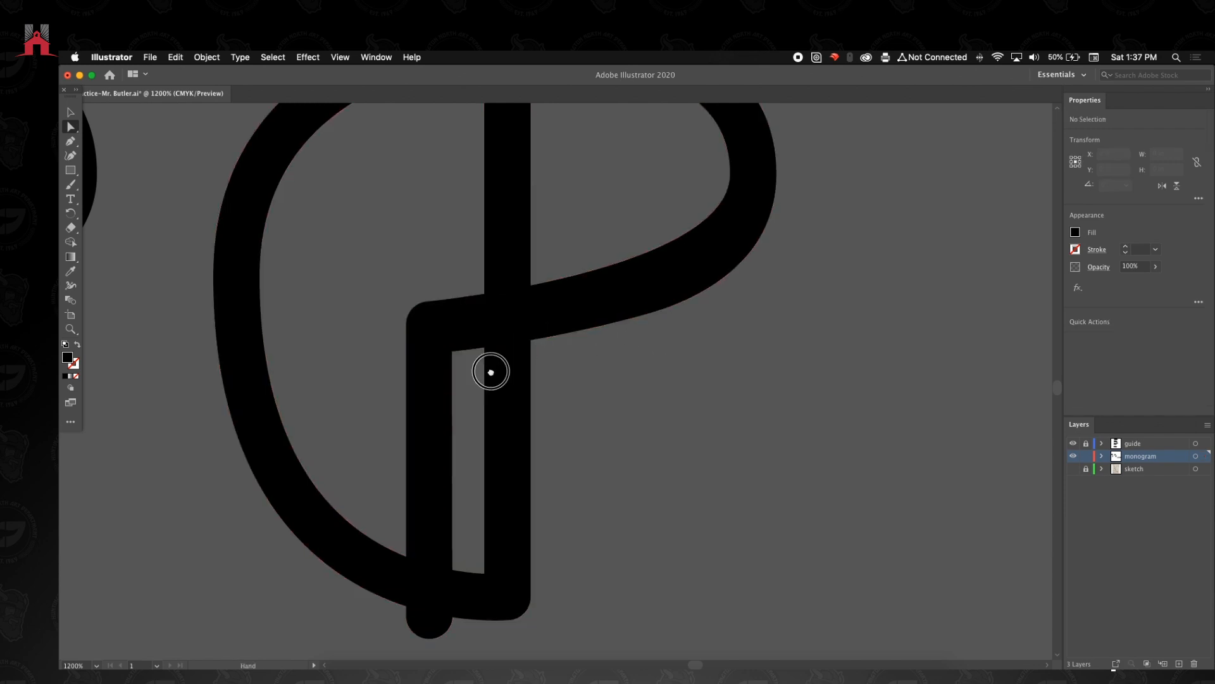
- Lengthen the P's stem downward by about 0.03 in by nudging the anchor points of its rounded lower end
scroll(491, 366, down, 4)
scroll(492, 366, left, 2)
click(500, 407)
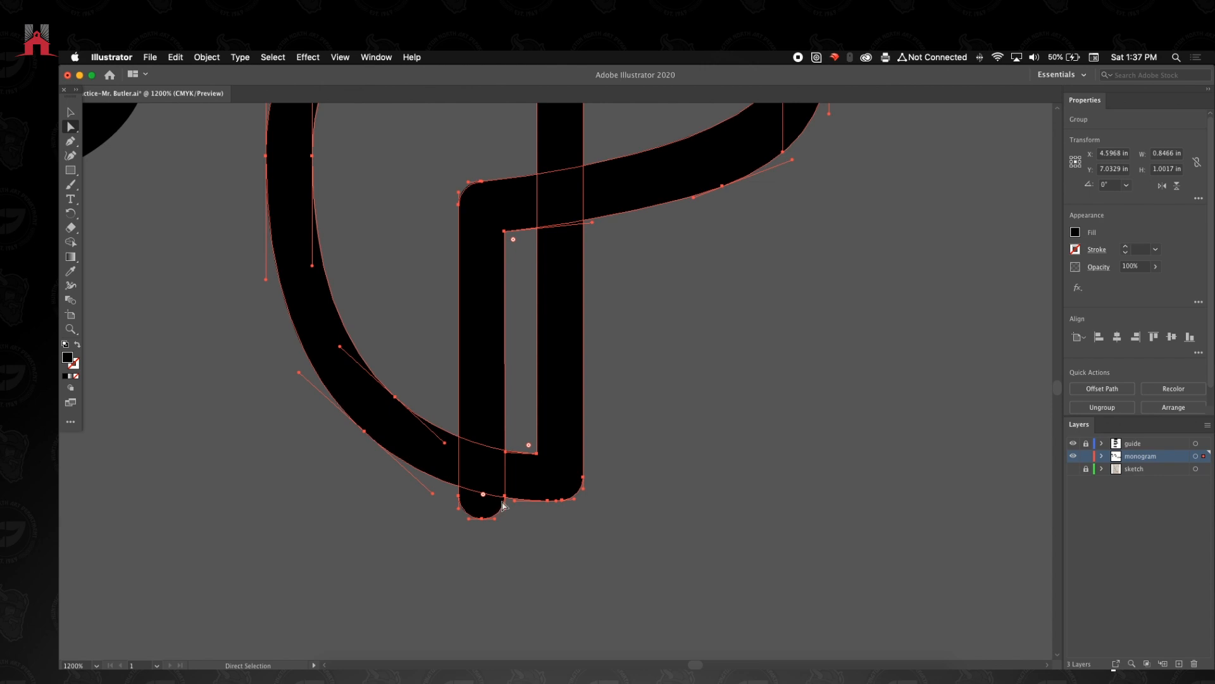
click(506, 497)
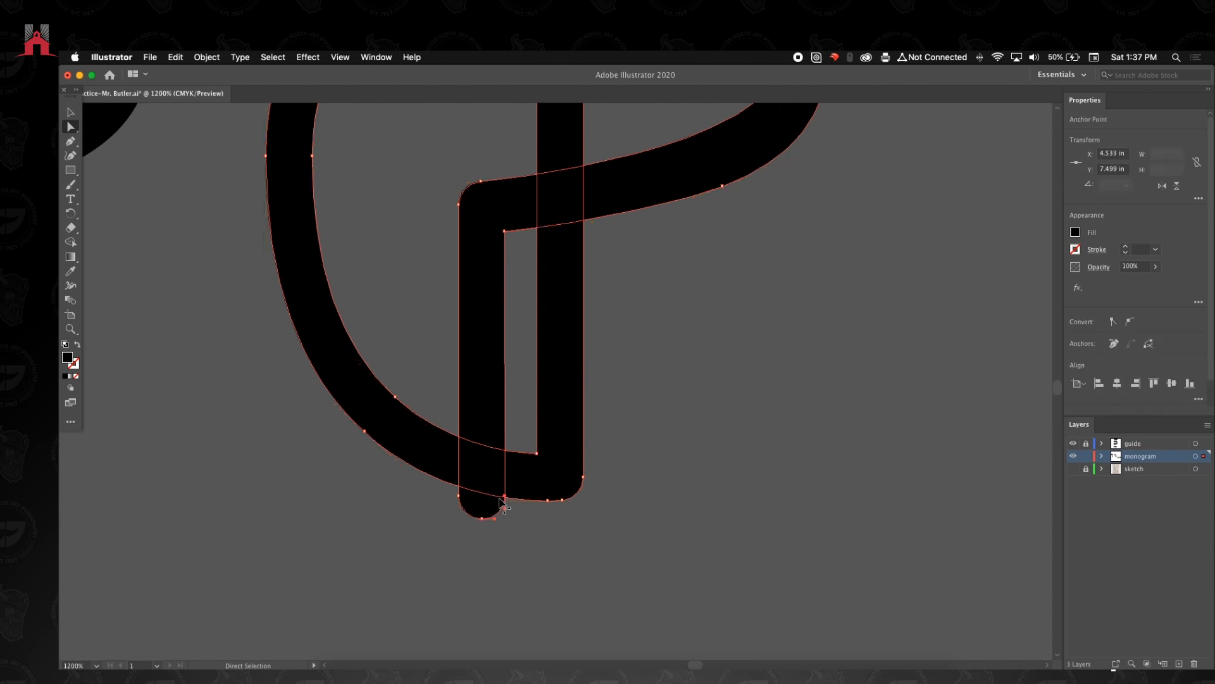
shift+click(458, 498)
key(Down)
key(Down)
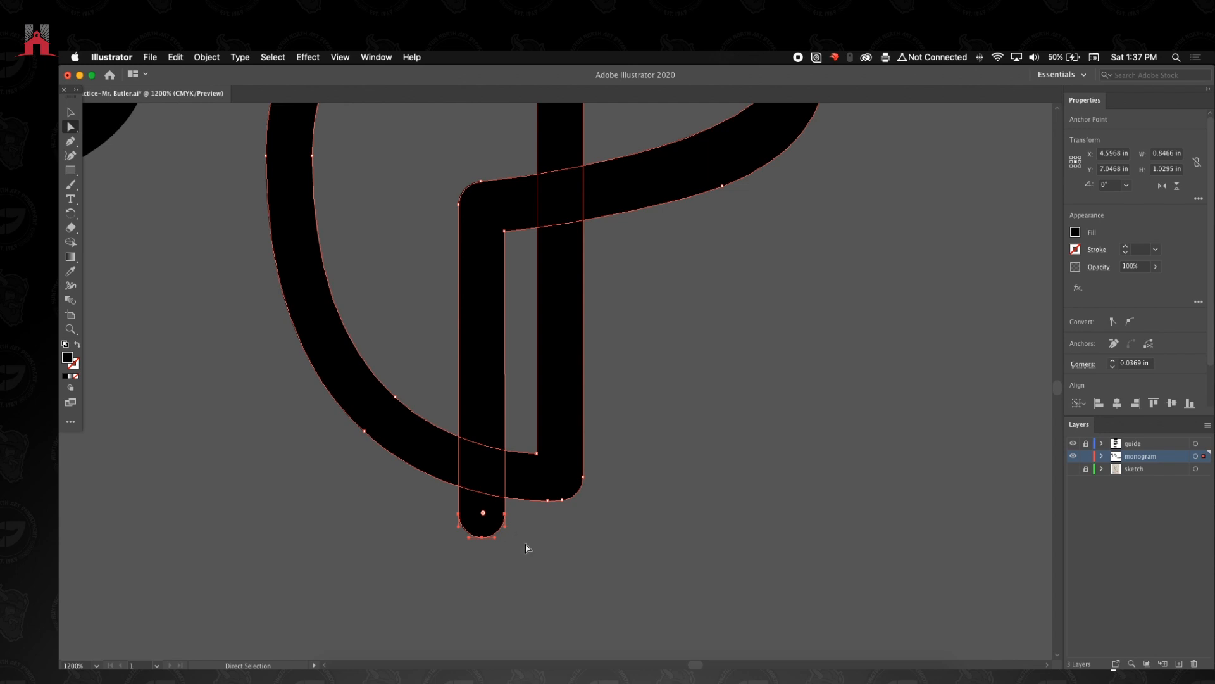
click(526, 549)
click(70, 112)
- Refine the thickness of the P's bowl by slightly lowering the anchor point on its outer lower edge
key(z)
alt+click(442, 243)
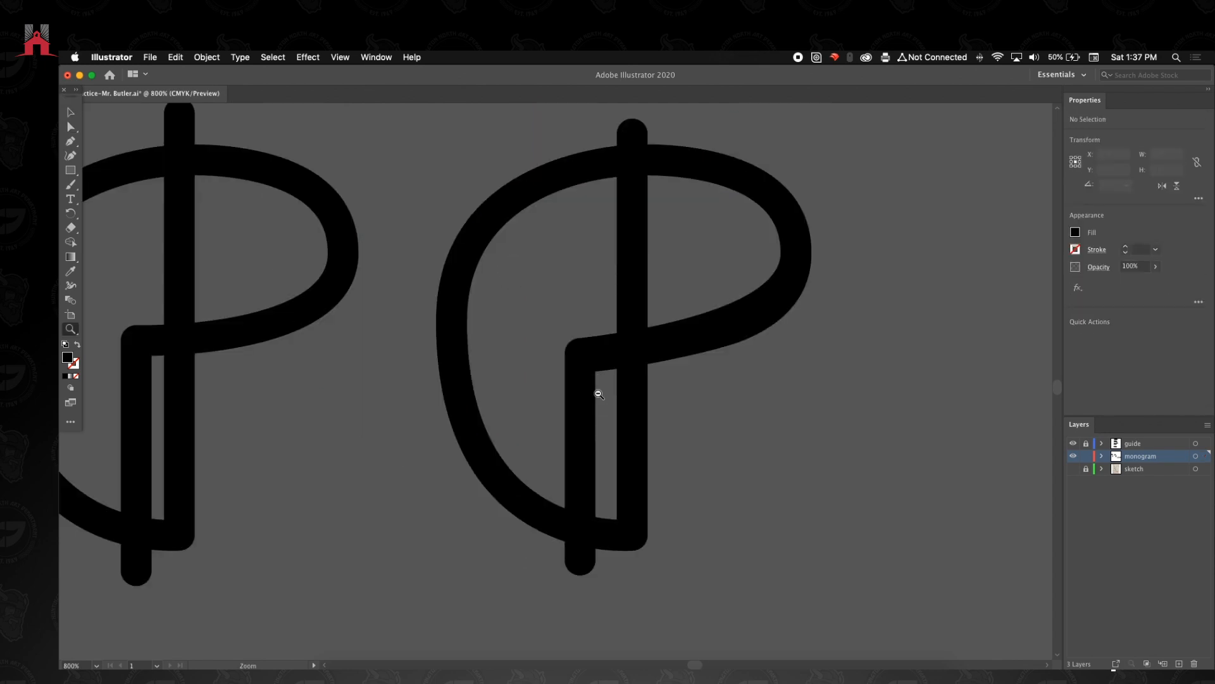
alt+click(599, 394)
click(657, 319)
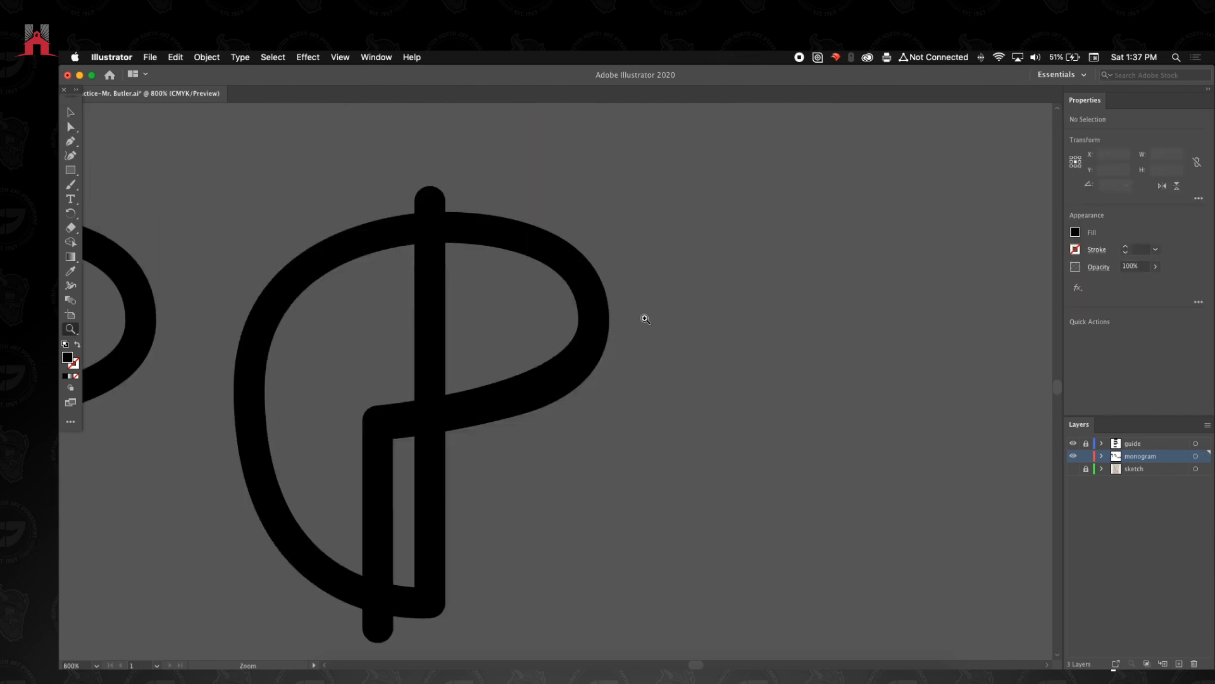
click(68, 127)
click(508, 391)
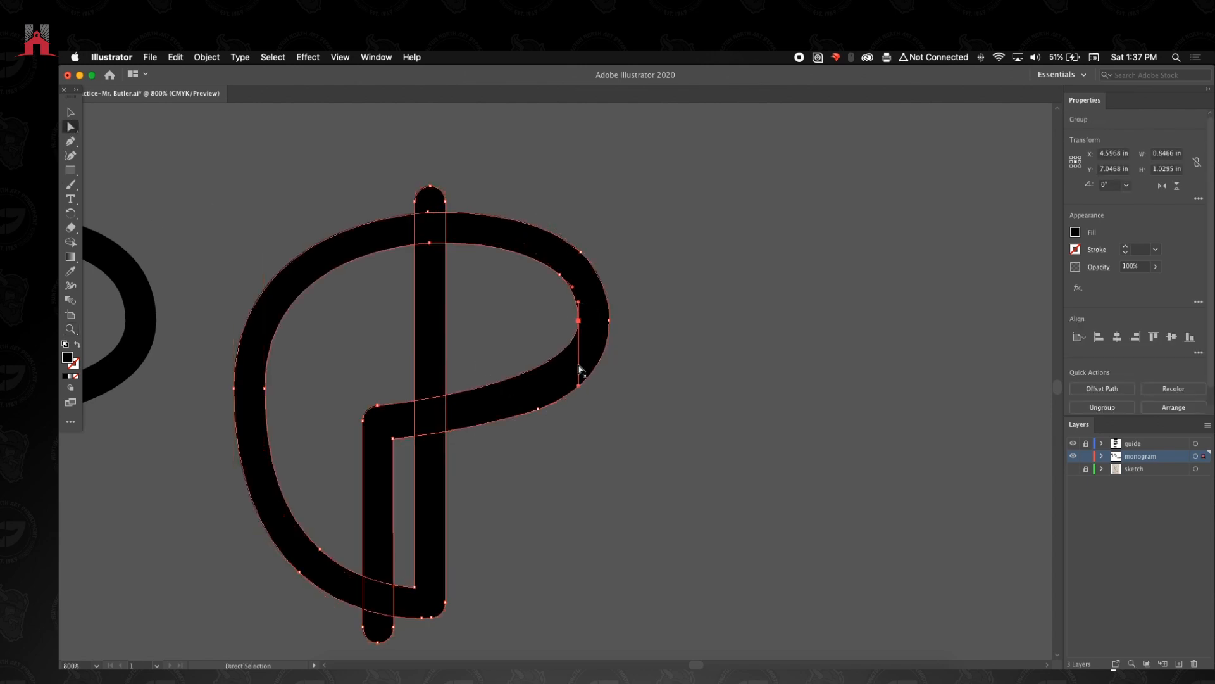
click(578, 394)
drag(577, 394, 572, 396)
key(ctrl+z)
click(539, 412)
drag(538, 413, 537, 414)
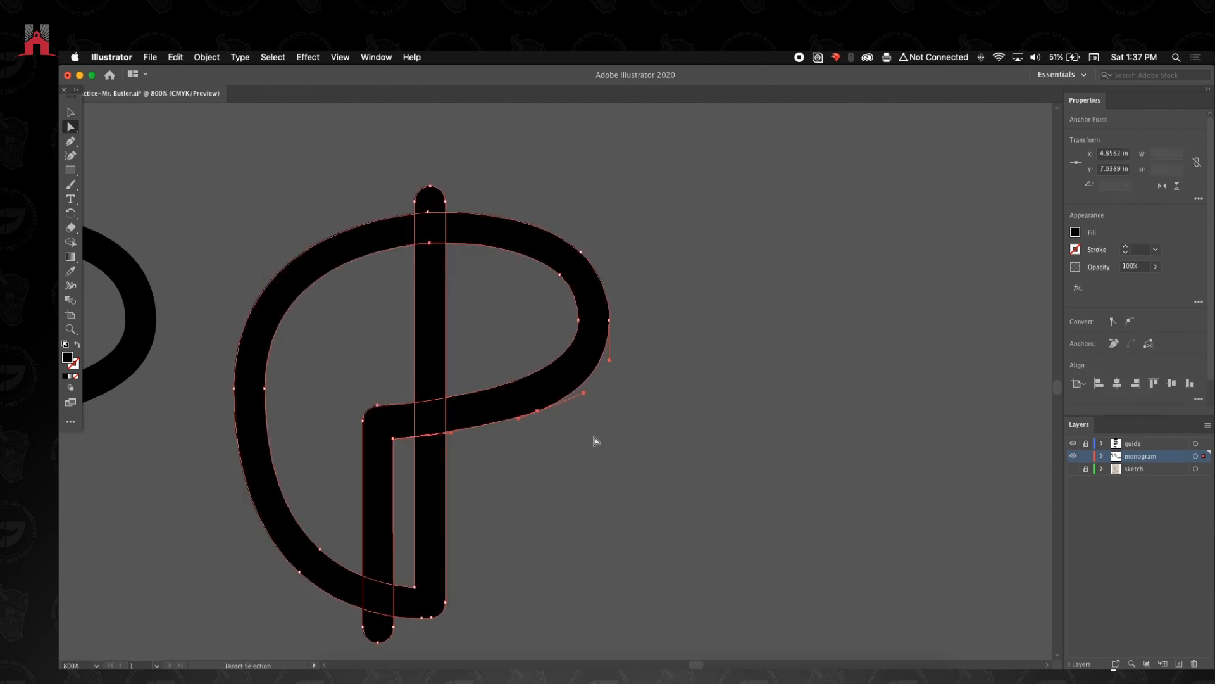
- Preview the overlapping outlines by giving the expanded monogram a green stroke, and set the stroke back to none
drag(445, 378, 581, 394)
click(70, 113)
click(336, 203)
click(488, 257)
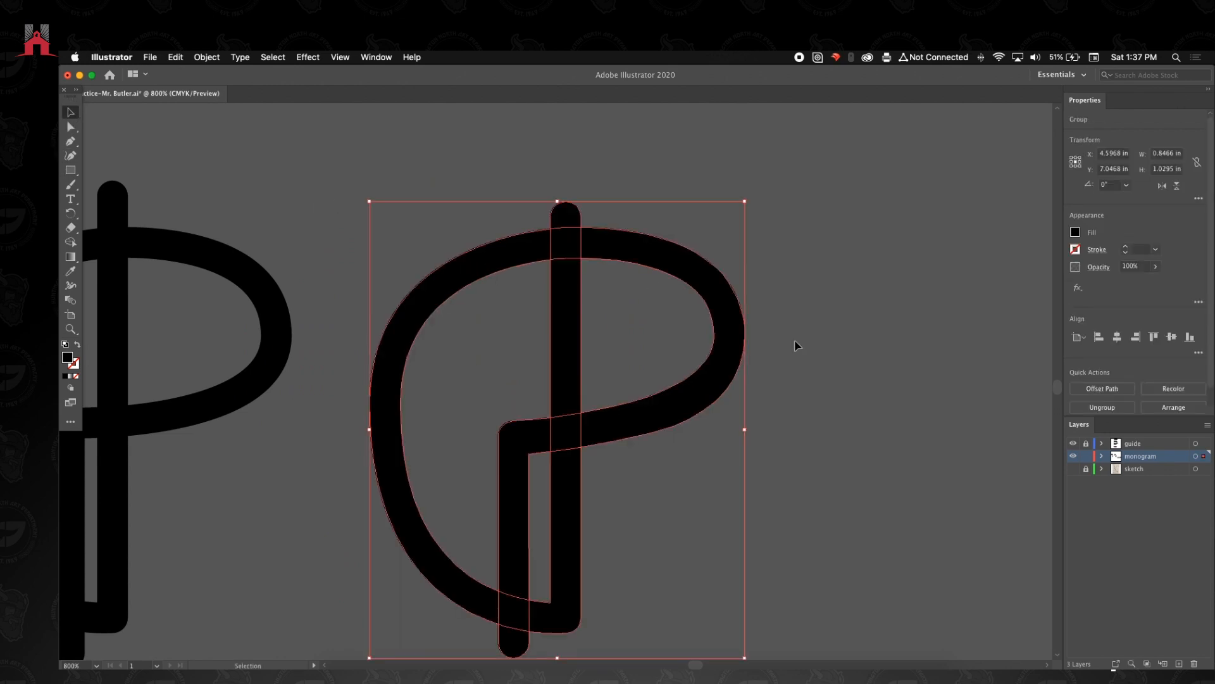
click(1076, 250)
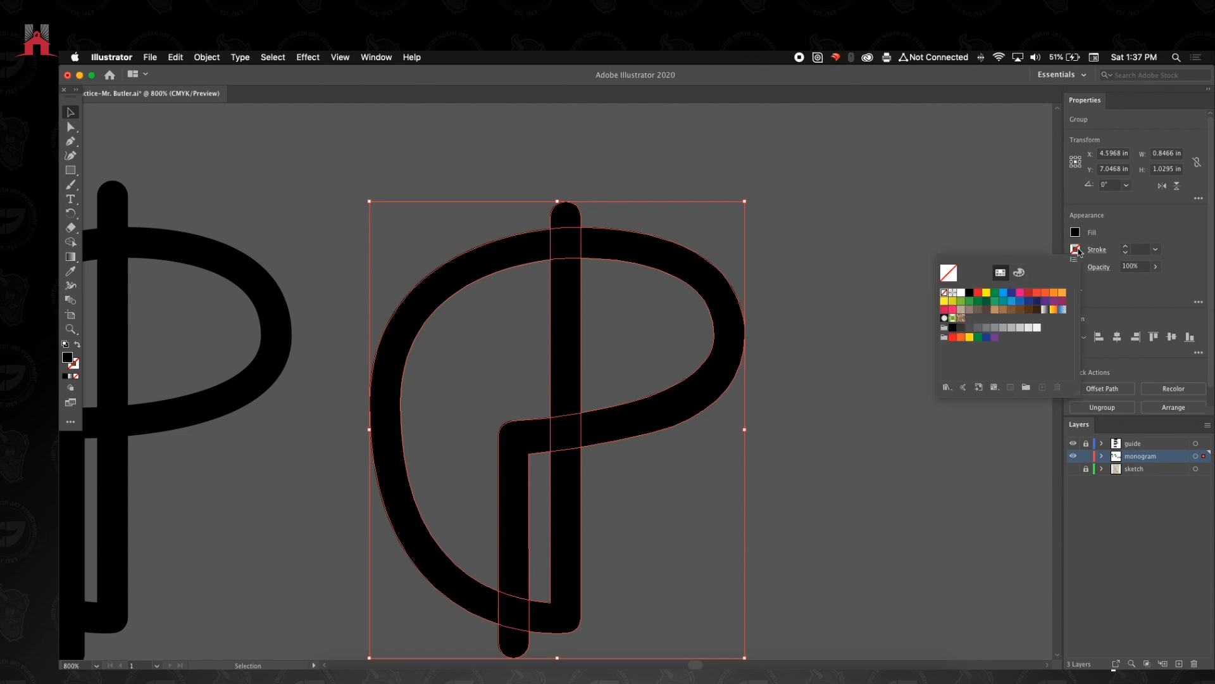
click(995, 297)
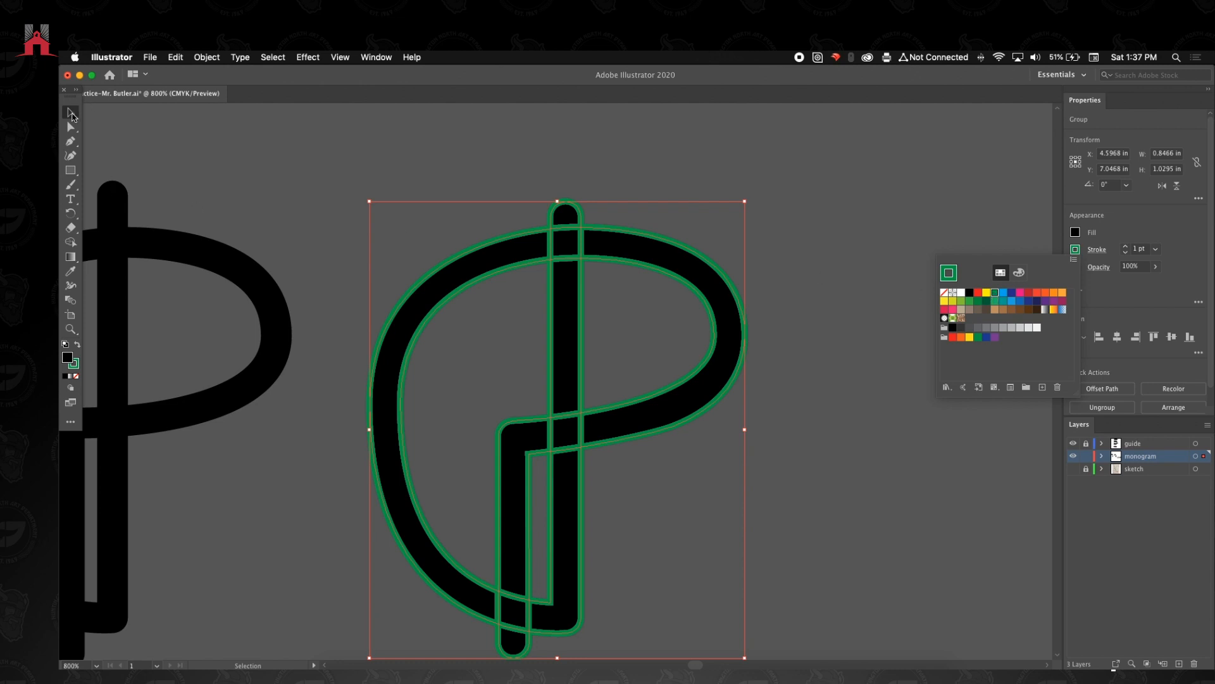
click(944, 293)
click(826, 295)
click(827, 296)
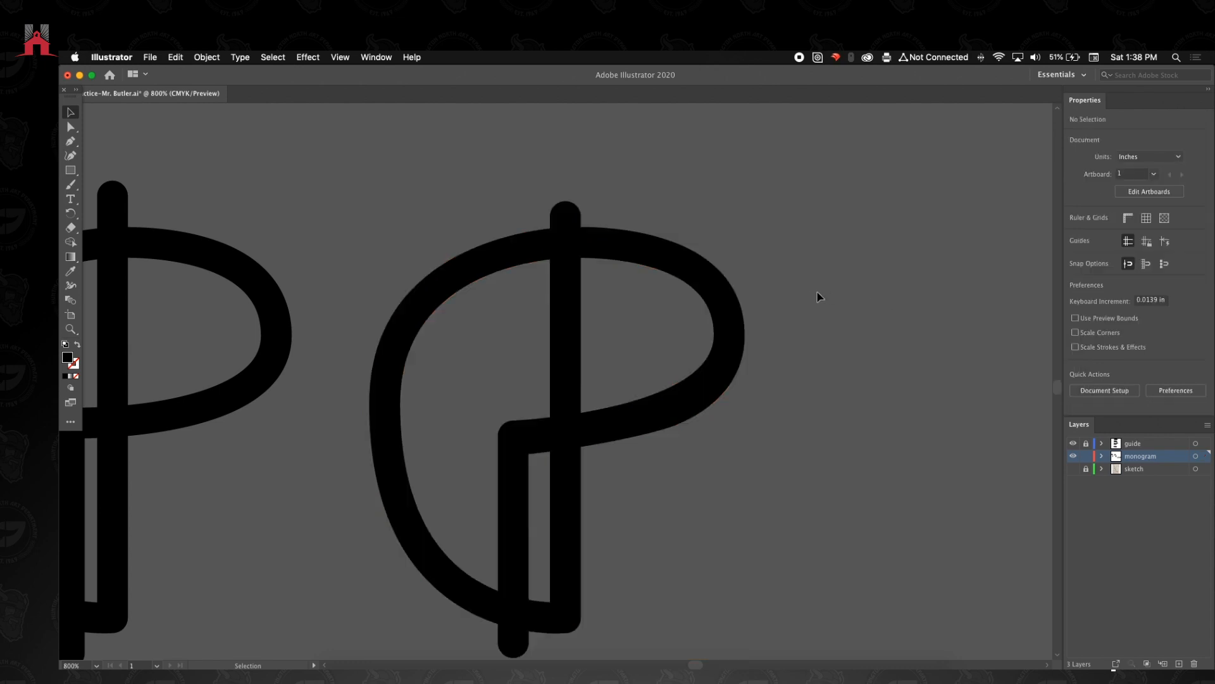
- Try to merge the D's upper stem and the bowl pieces of the expanded monogram across their crossings with the Shape Builder
click(617, 245)
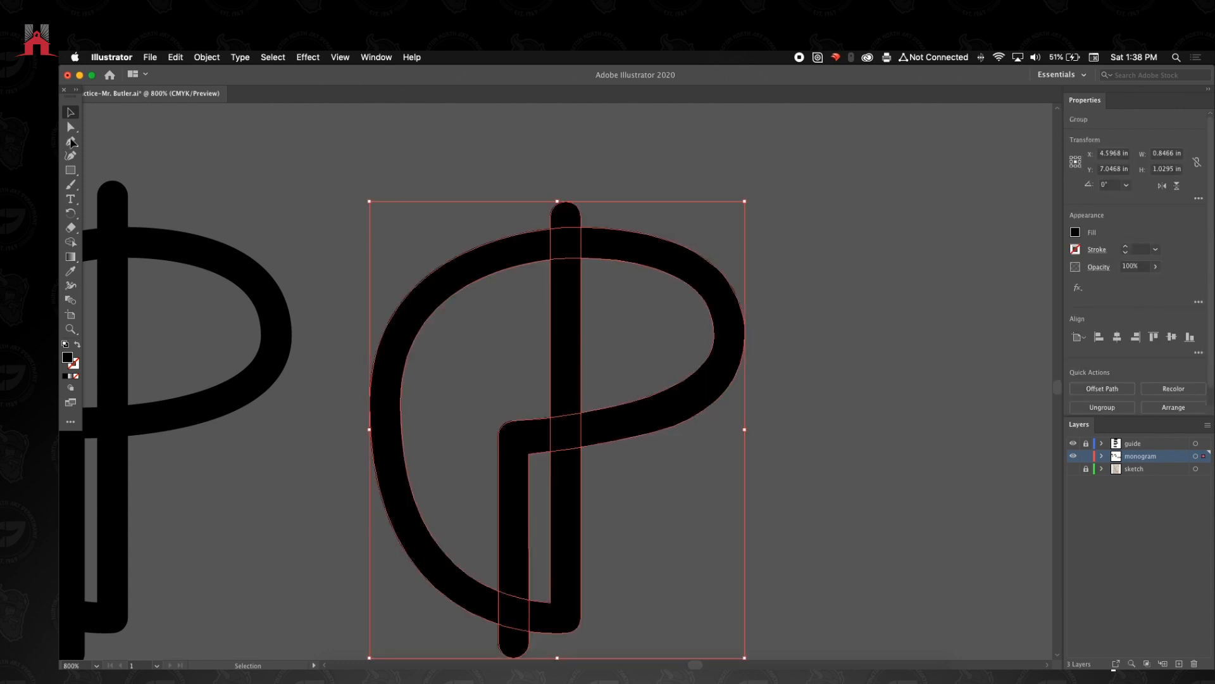
key(p)
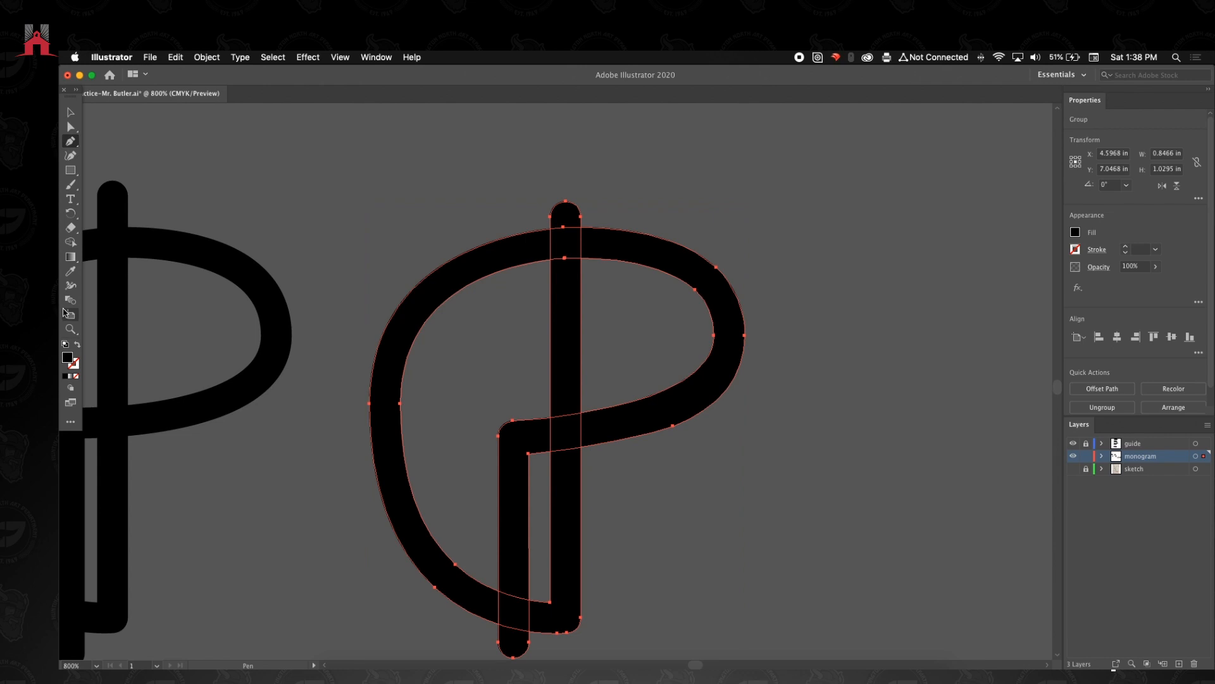
key(shift+m)
drag(571, 255, 564, 212)
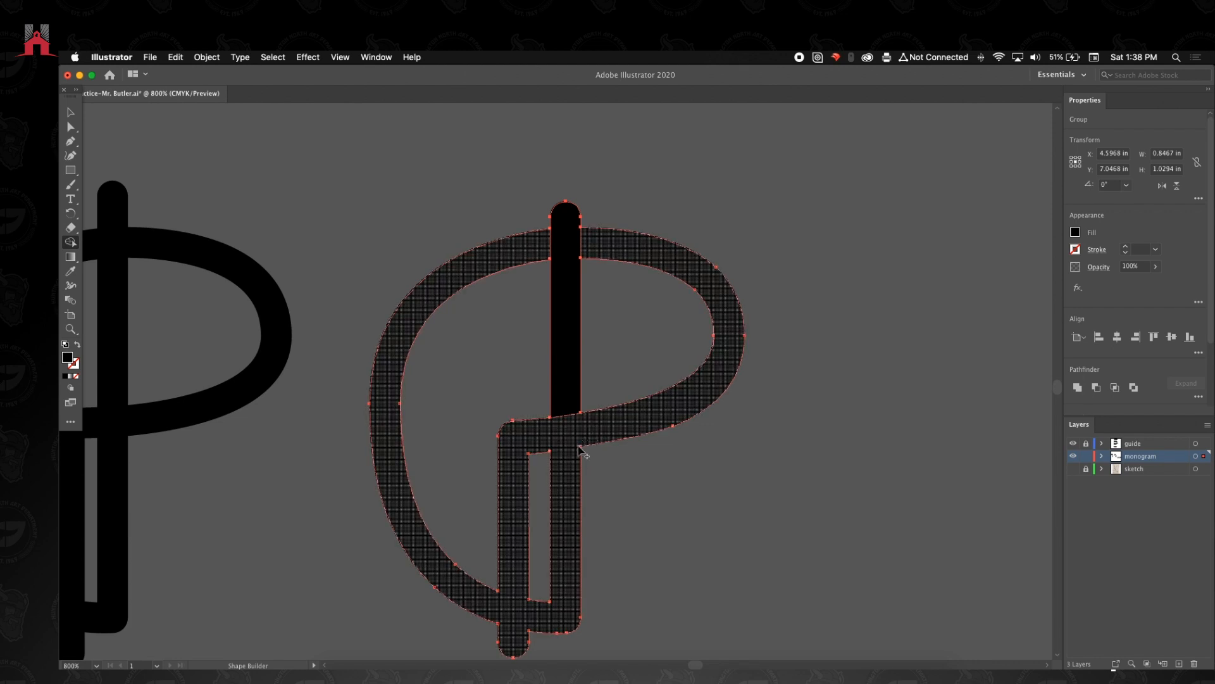
click(507, 453)
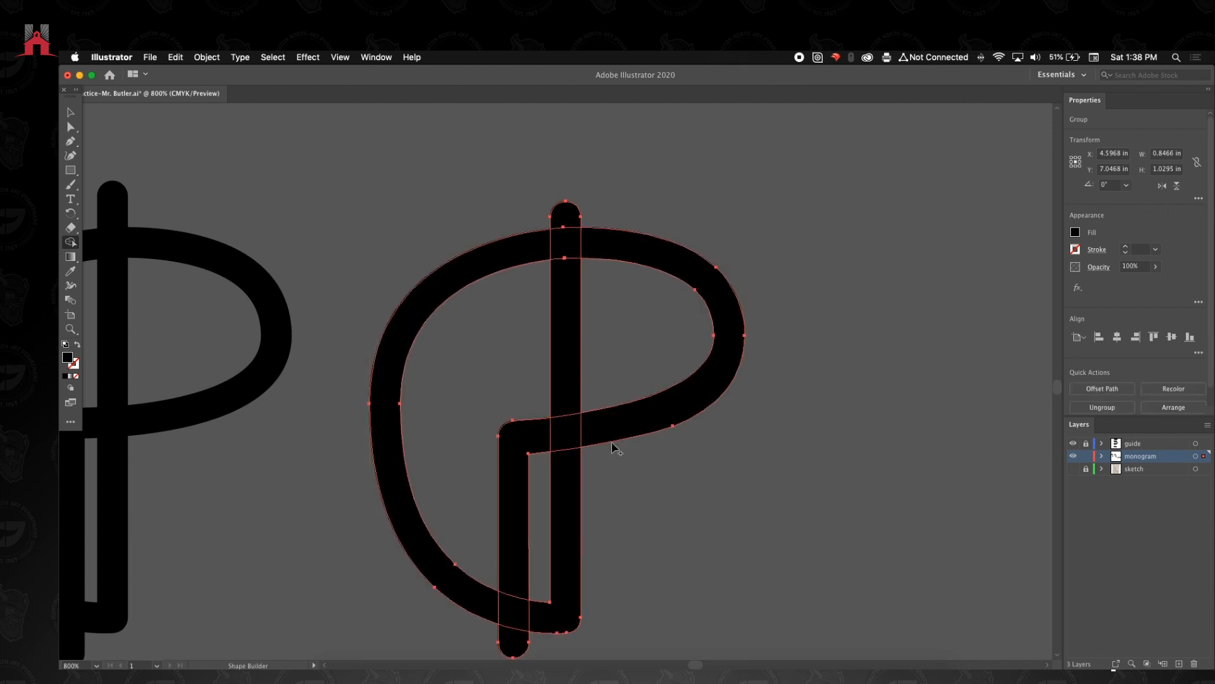
mouse_move(586, 434)
mouse_down()
mouse_move(534, 435)
mouse_move(531, 456)
mouse_up()
key(super+z)
- Try to merge the P's bowl and stem into one continuous shape across the D's stem with the Shape Builder
mouse_move(636, 414)
mouse_down()
mouse_move(517, 439)
mouse_move(508, 651)
mouse_up()
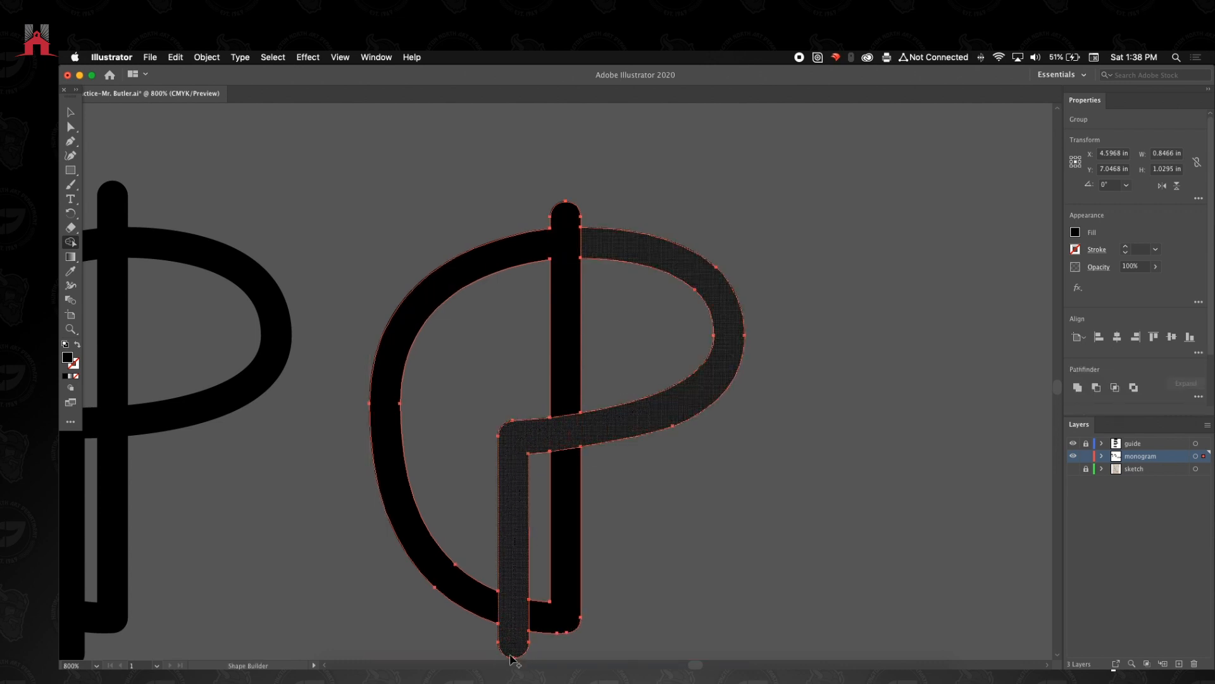
drag(563, 247, 626, 248)
key(super+z)
key(super+z)
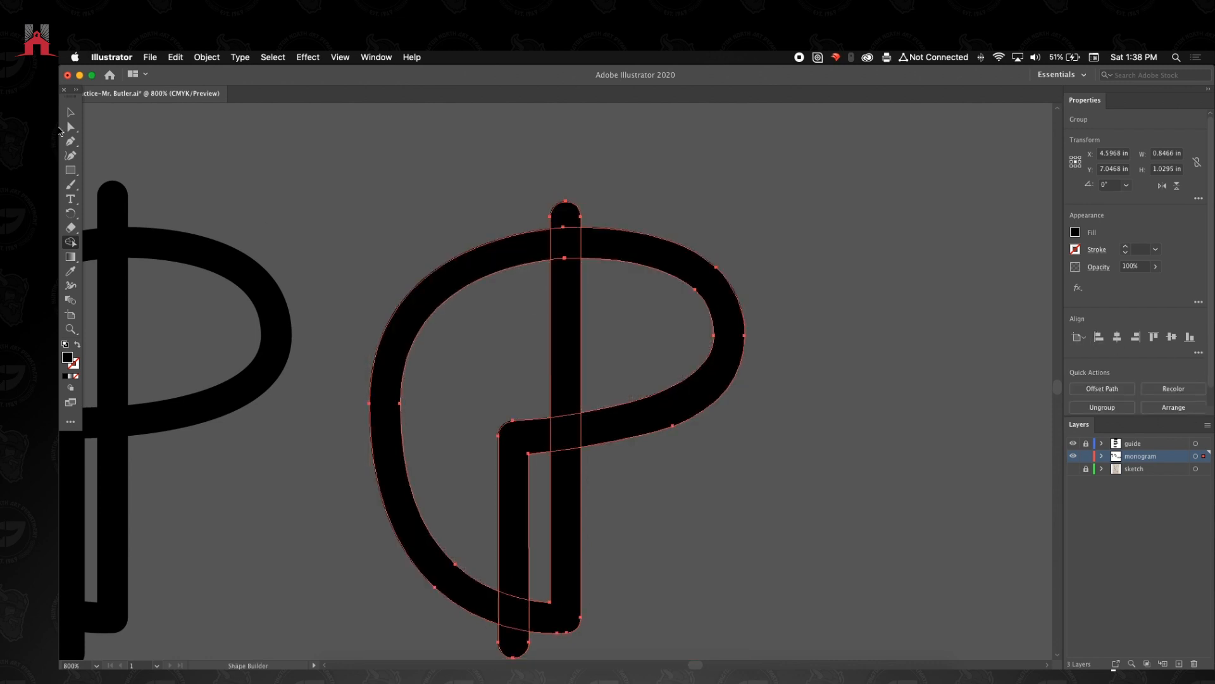
- Give the expanded monogram a green 1 pt stroke so its overlapping outlines stand out
click(71, 111)
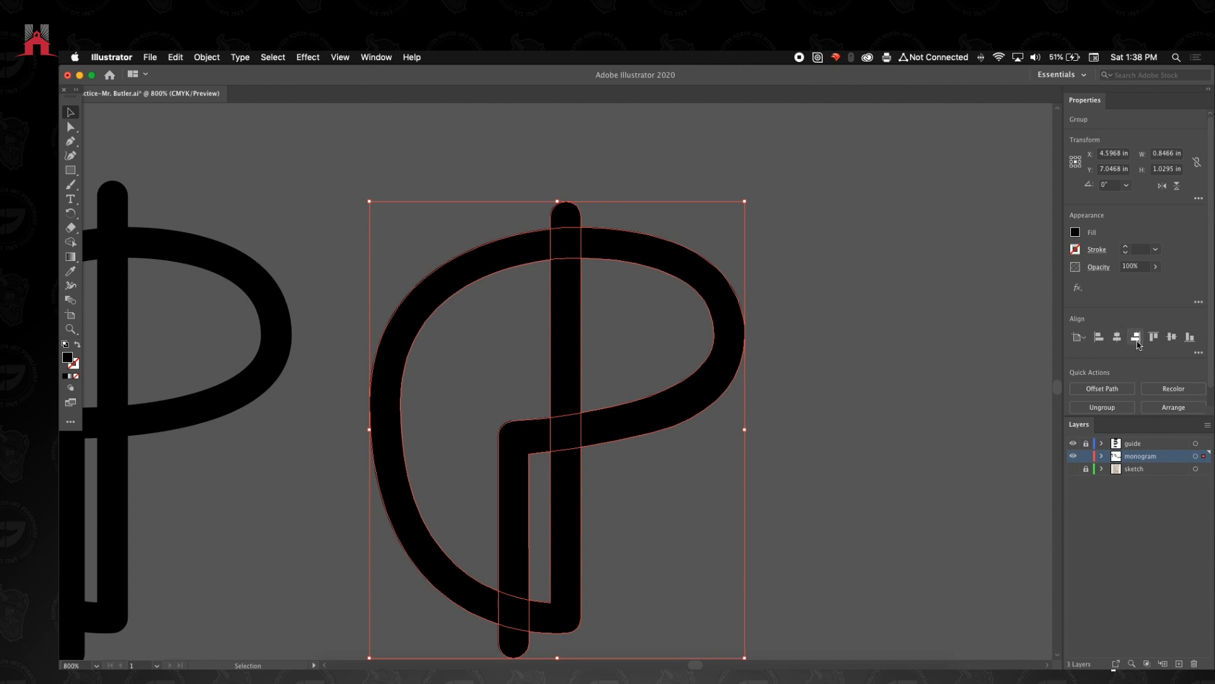
click(202, 59)
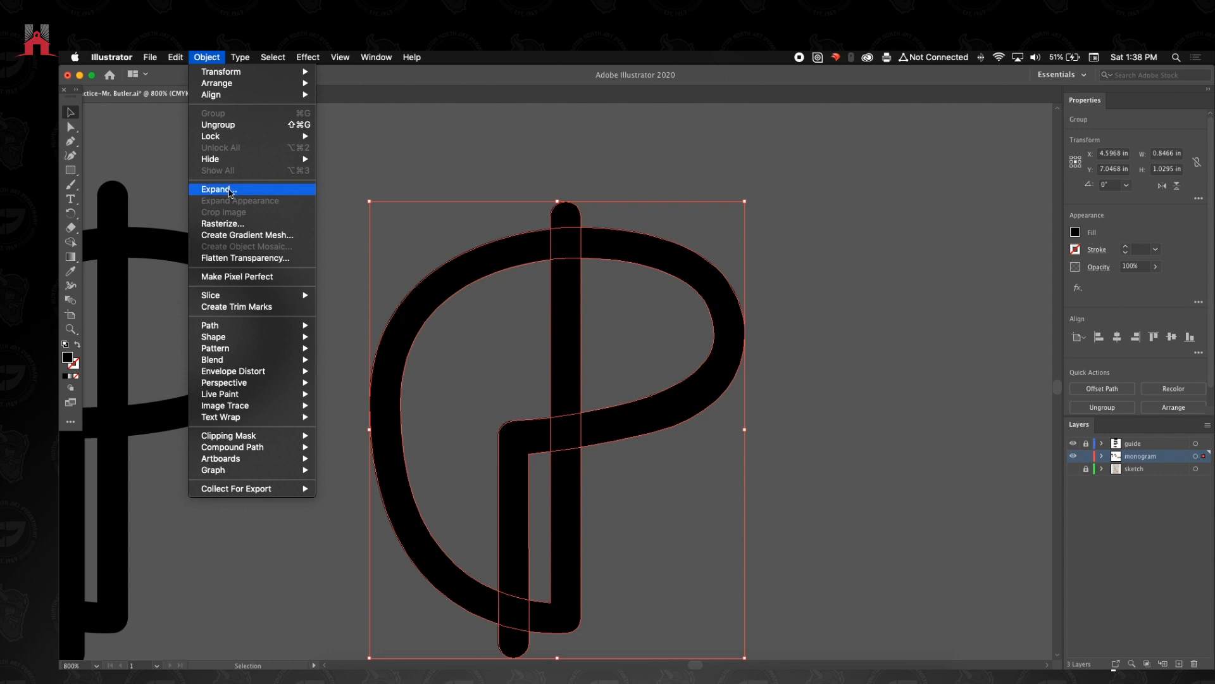
click(1079, 232)
click(1078, 233)
click(1079, 235)
click(1075, 250)
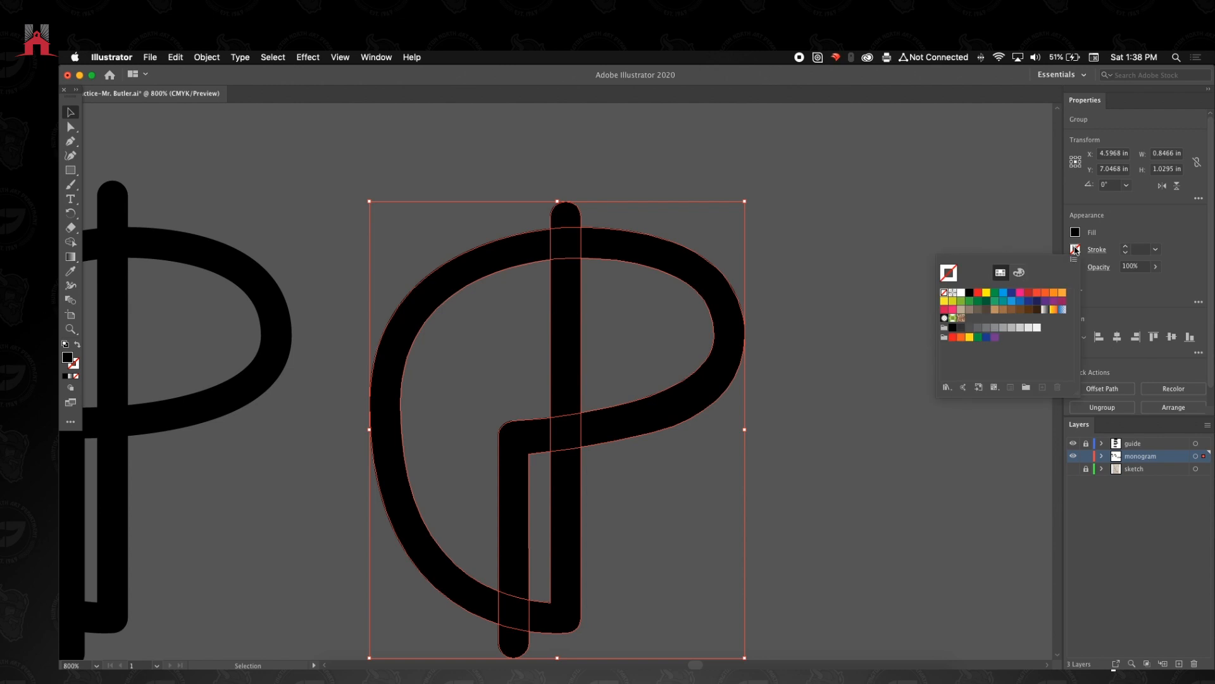
click(996, 295)
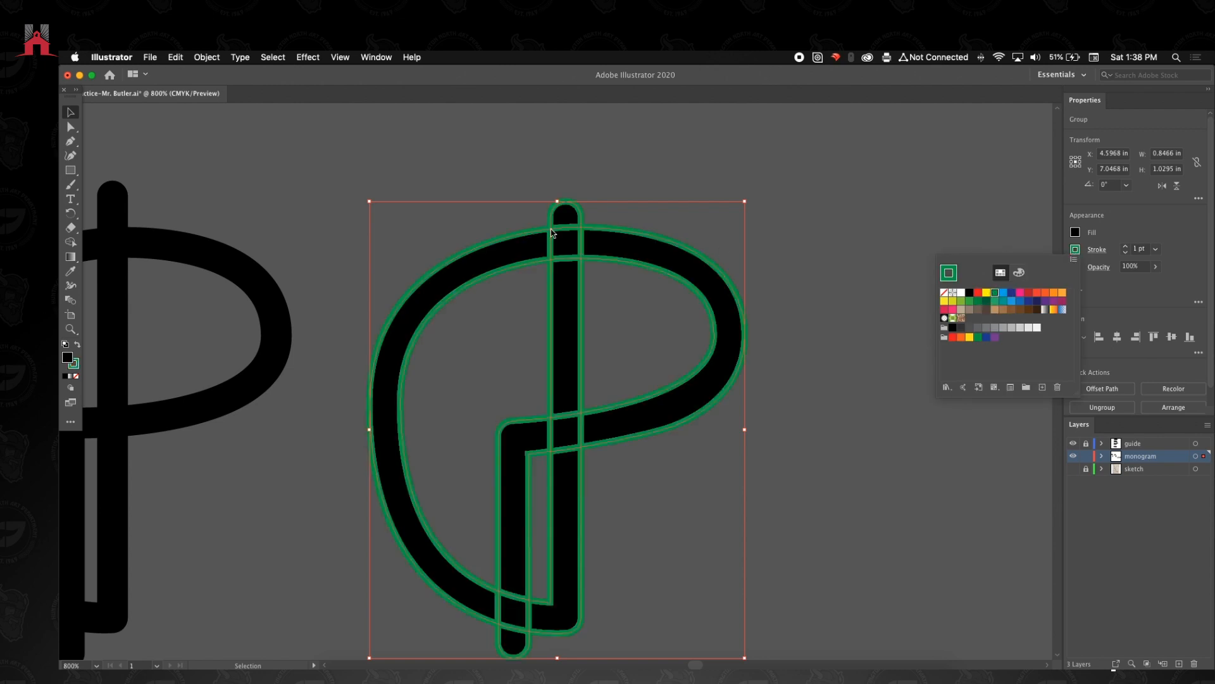
- Try to merge the top curve and the bowl's lower arm across the D's stem with the Shape Builder
click(603, 289)
click(600, 278)
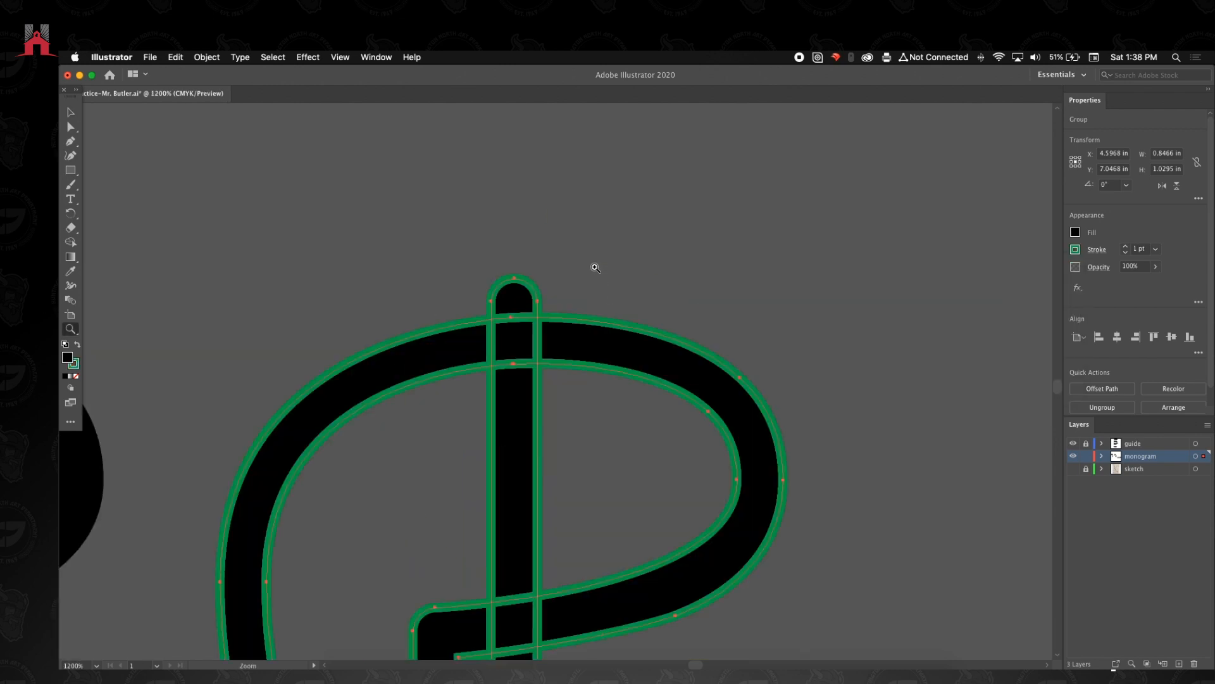
click(70, 111)
scroll(336, 243, left, 2)
scroll(336, 243, down, 2)
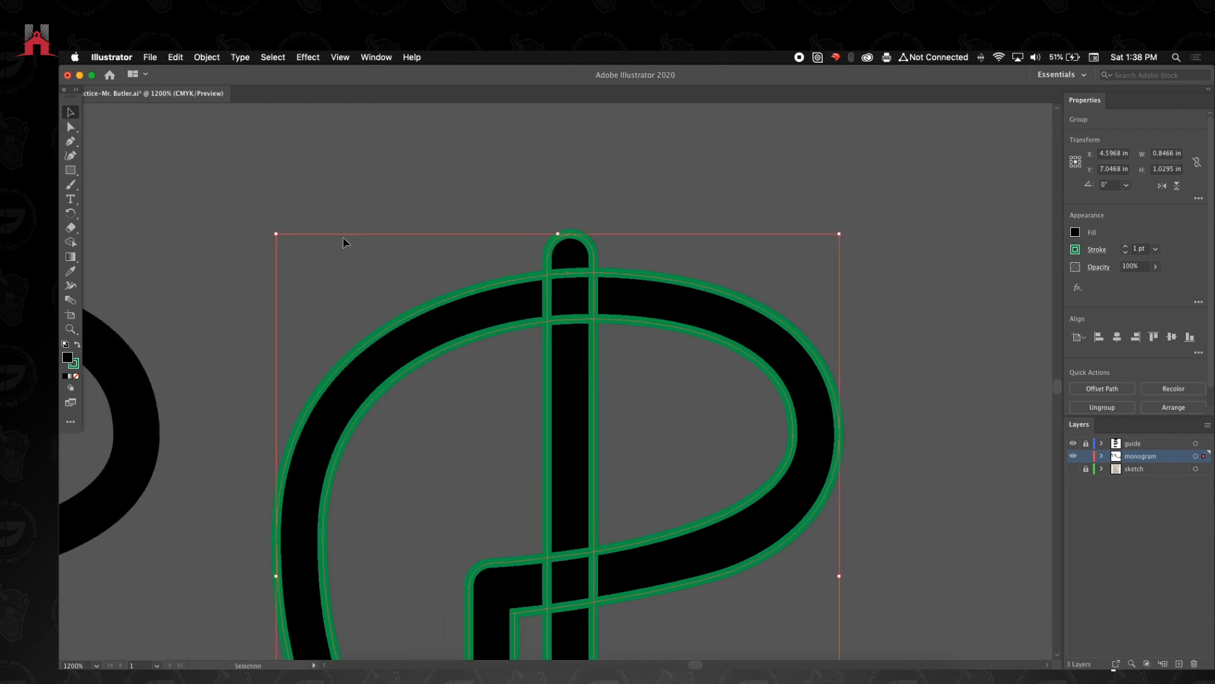
click(70, 242)
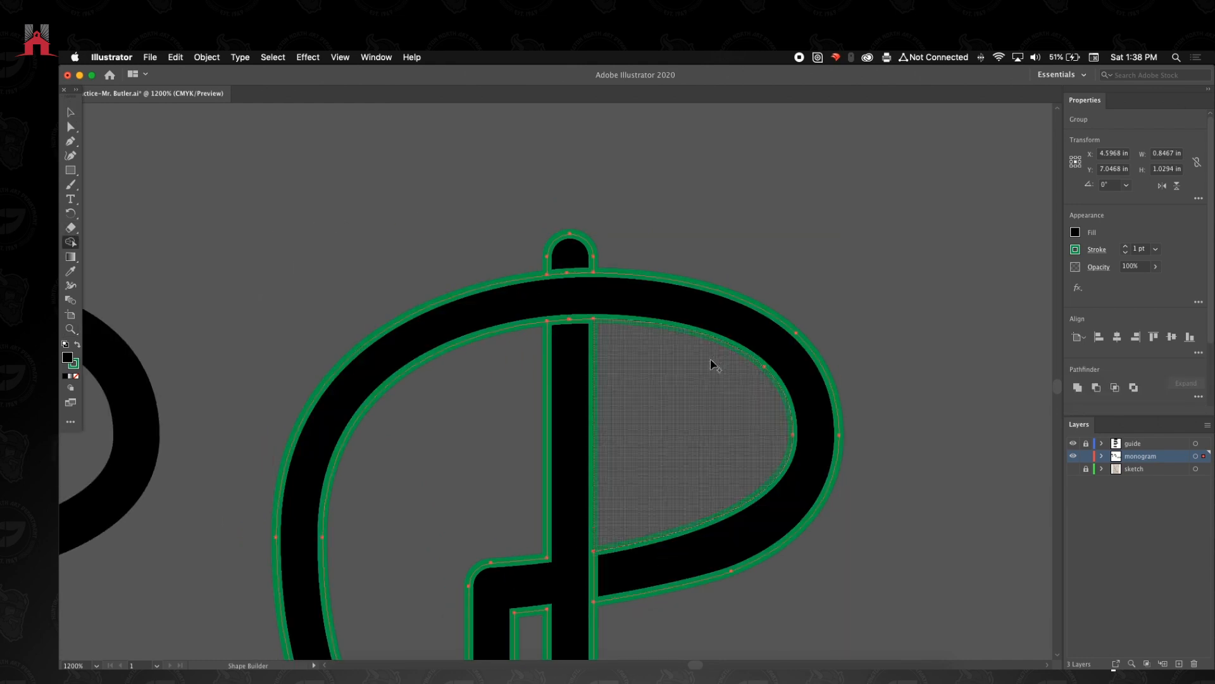
scroll(640, 313, down, 3)
scroll(640, 313, left, 1)
drag(647, 290, 646, 237)
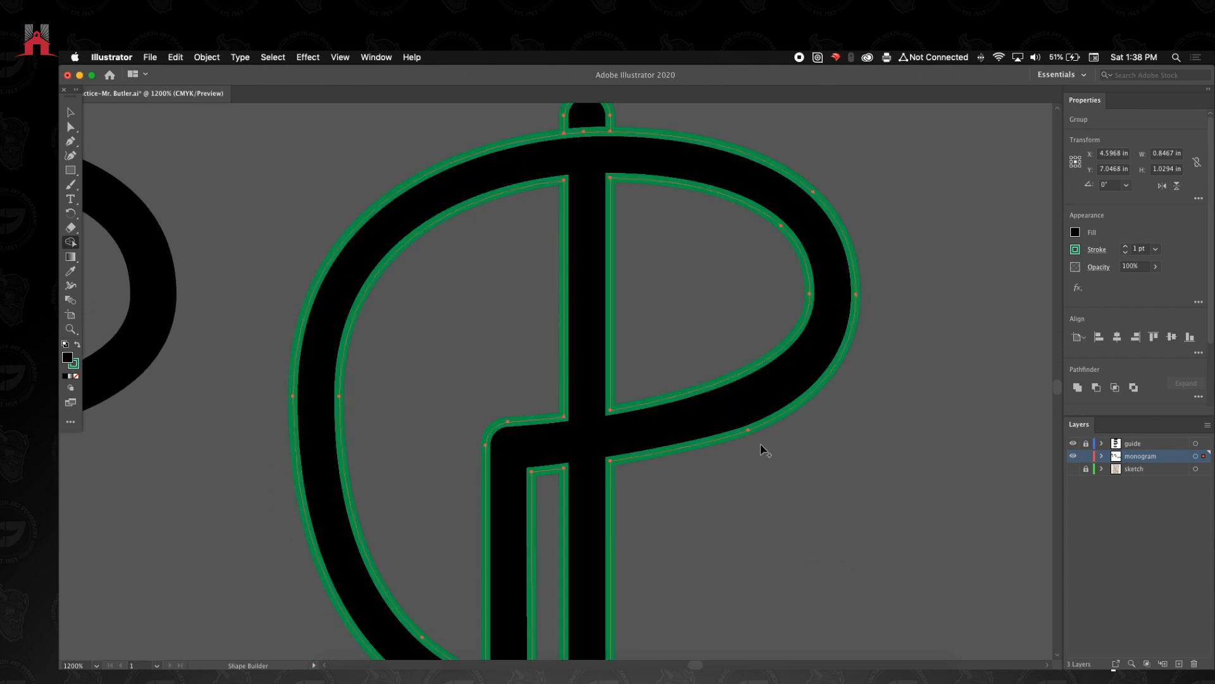
drag(667, 426, 689, 310)
key(super+z)
key(super+z)
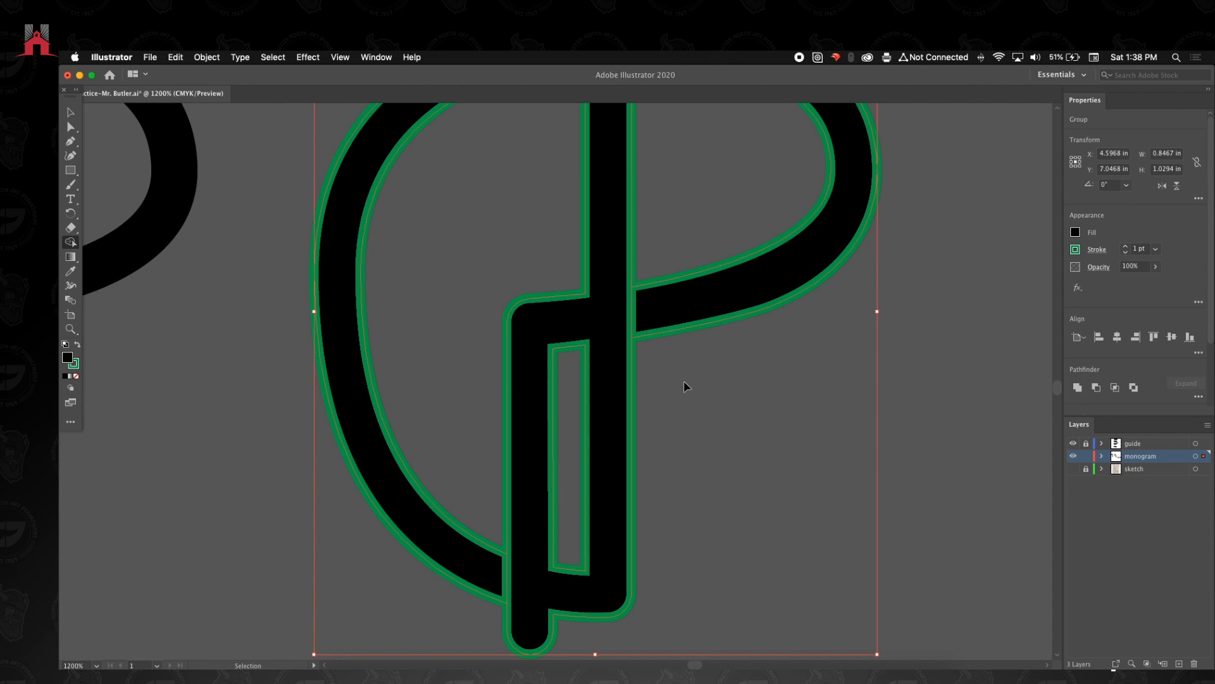
- Try to merge only the upper part of the D's stem over the top curve with the Shape Builder
drag(604, 317, 618, 455)
drag(616, 263, 629, 123)
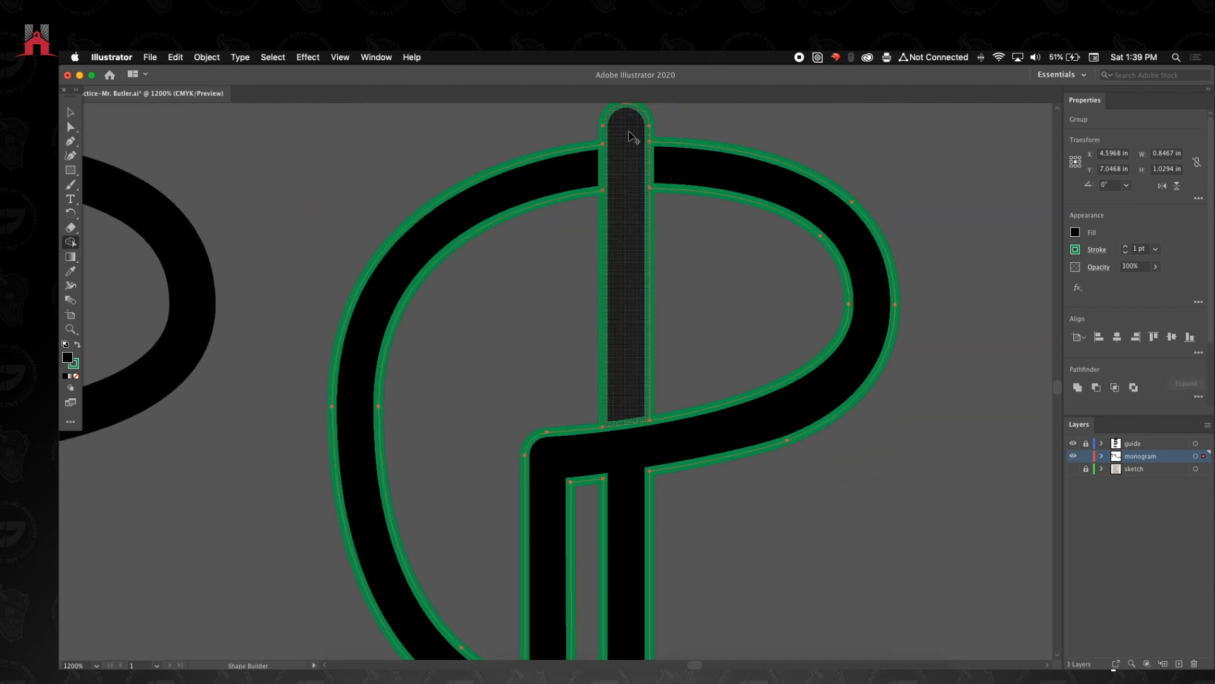
drag(627, 497, 688, 511)
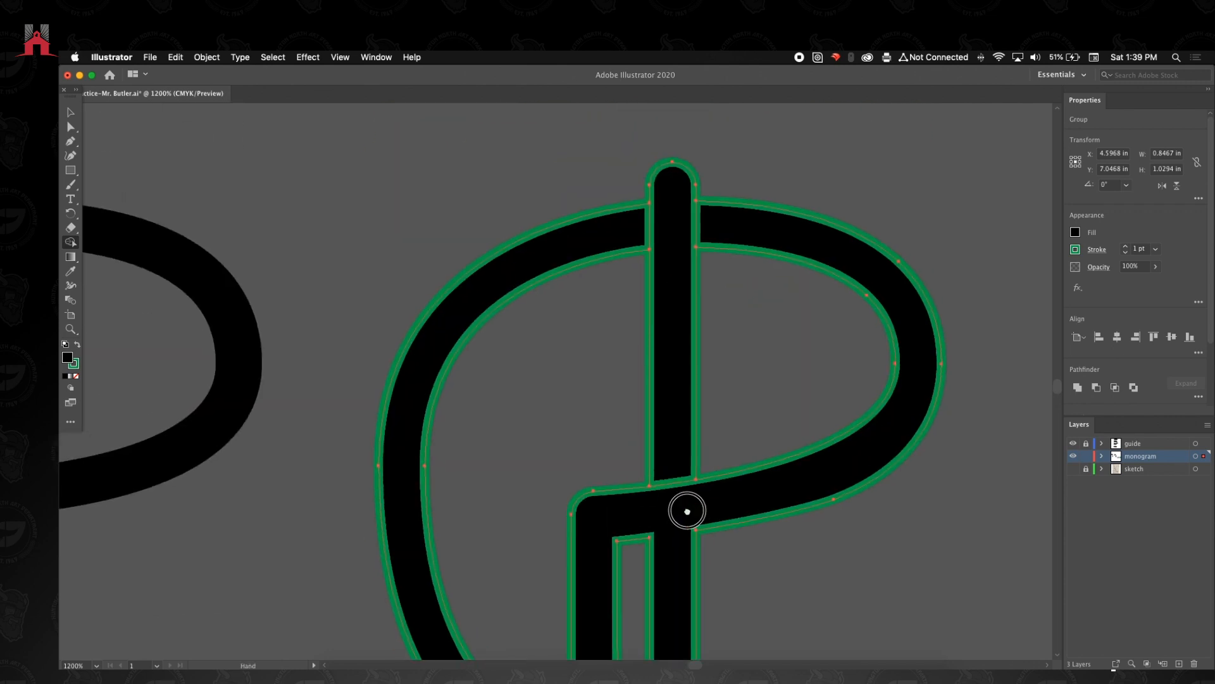
mouse_move(676, 503)
mouse_down()
mouse_move(670, 461)
mouse_move(678, 473)
mouse_up()
key(v)
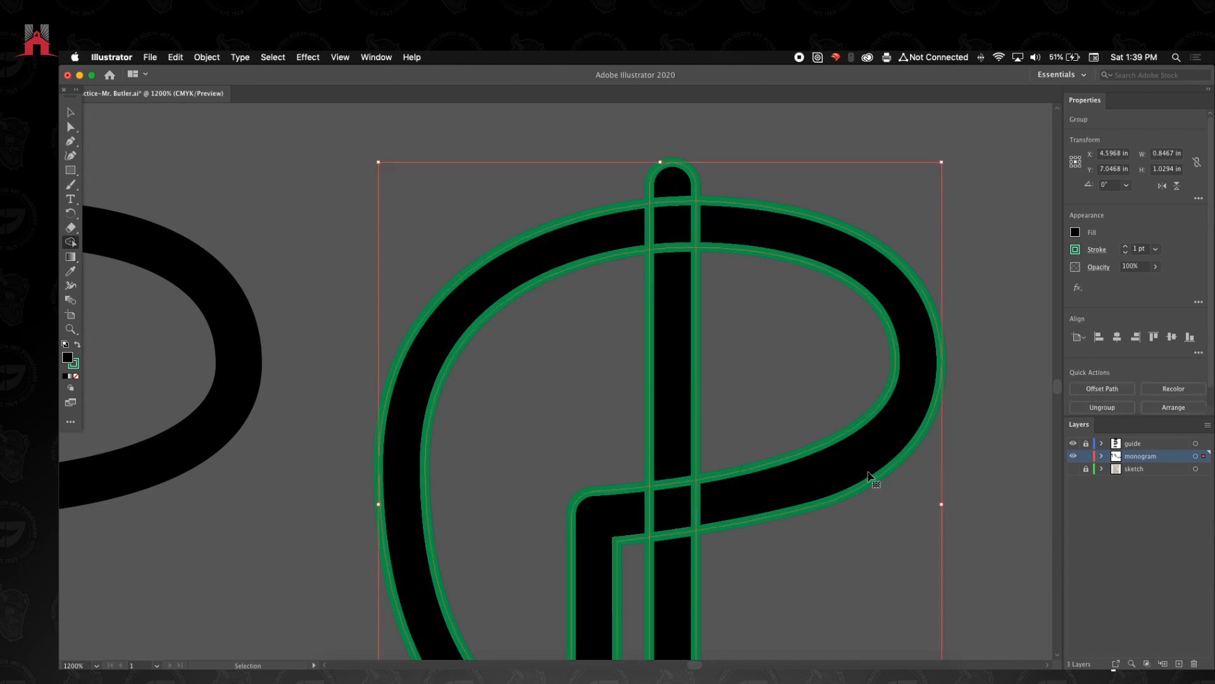
click(70, 112)
key(z)
alt+click(677, 312)
drag(544, 408, 535, 308)
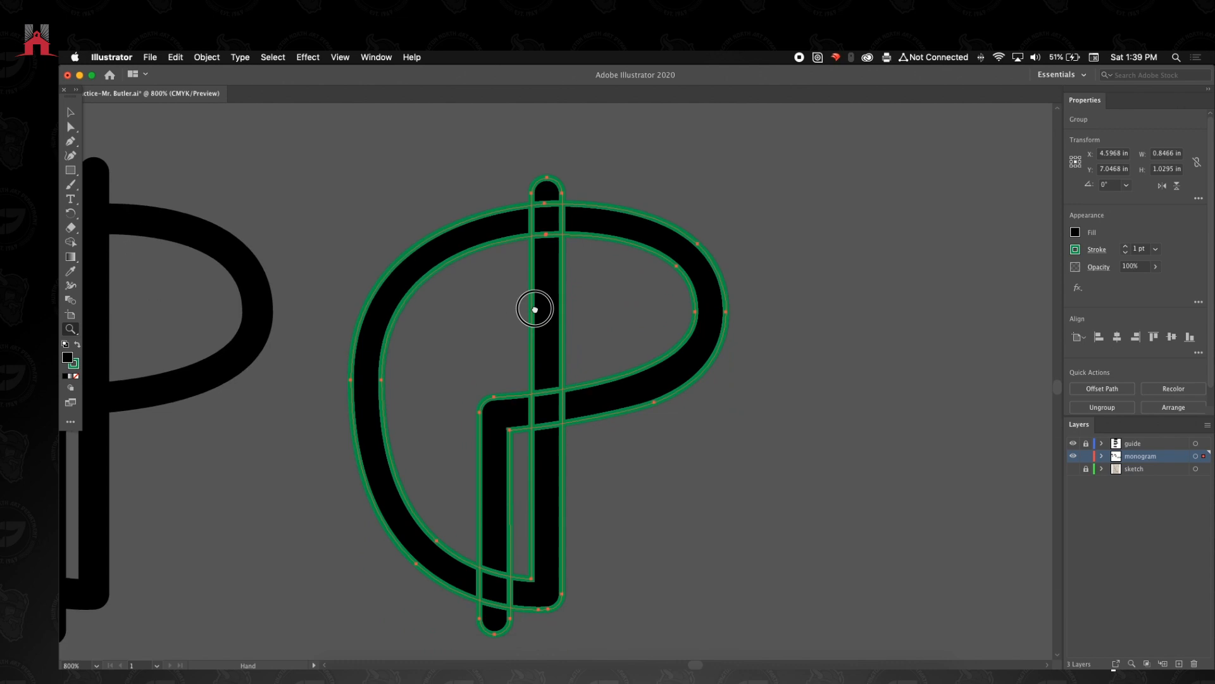
click(69, 112)
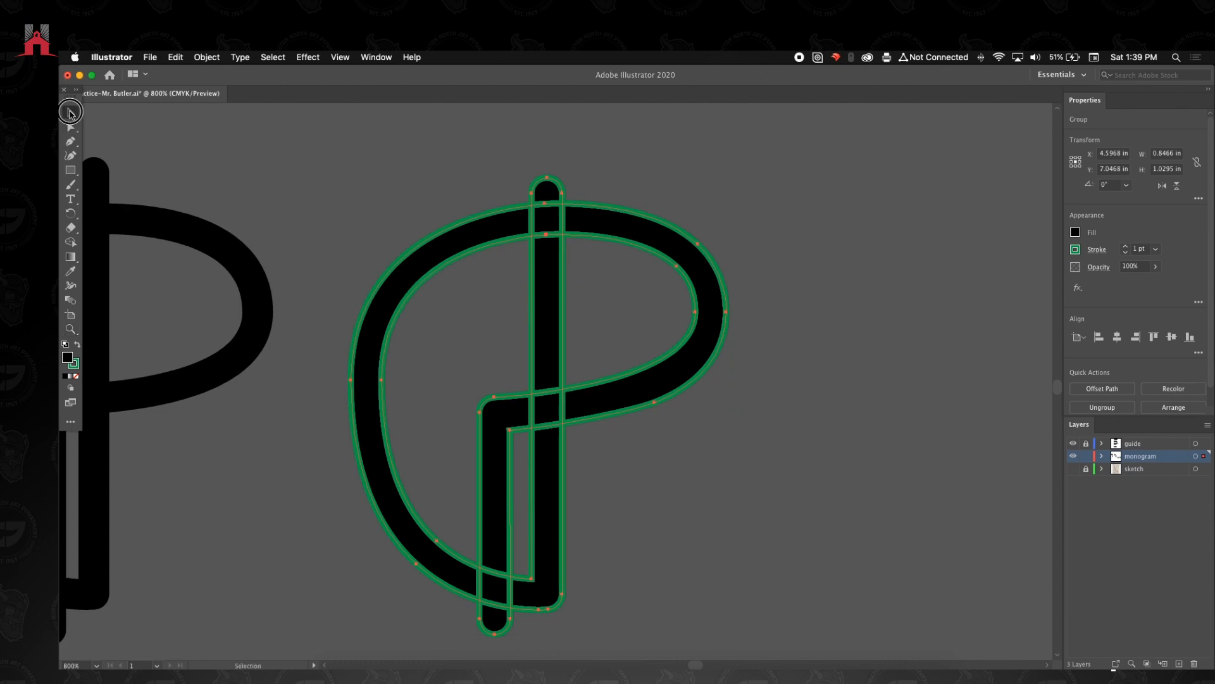
click(430, 195)
click(532, 236)
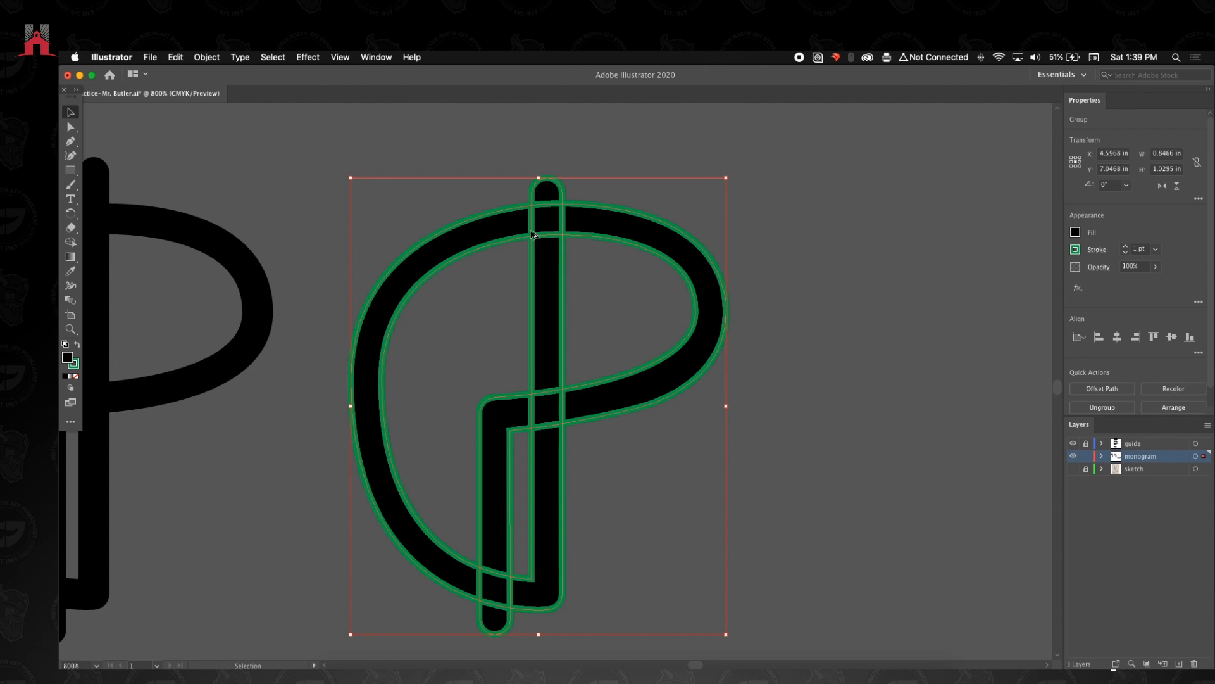
key(Right)
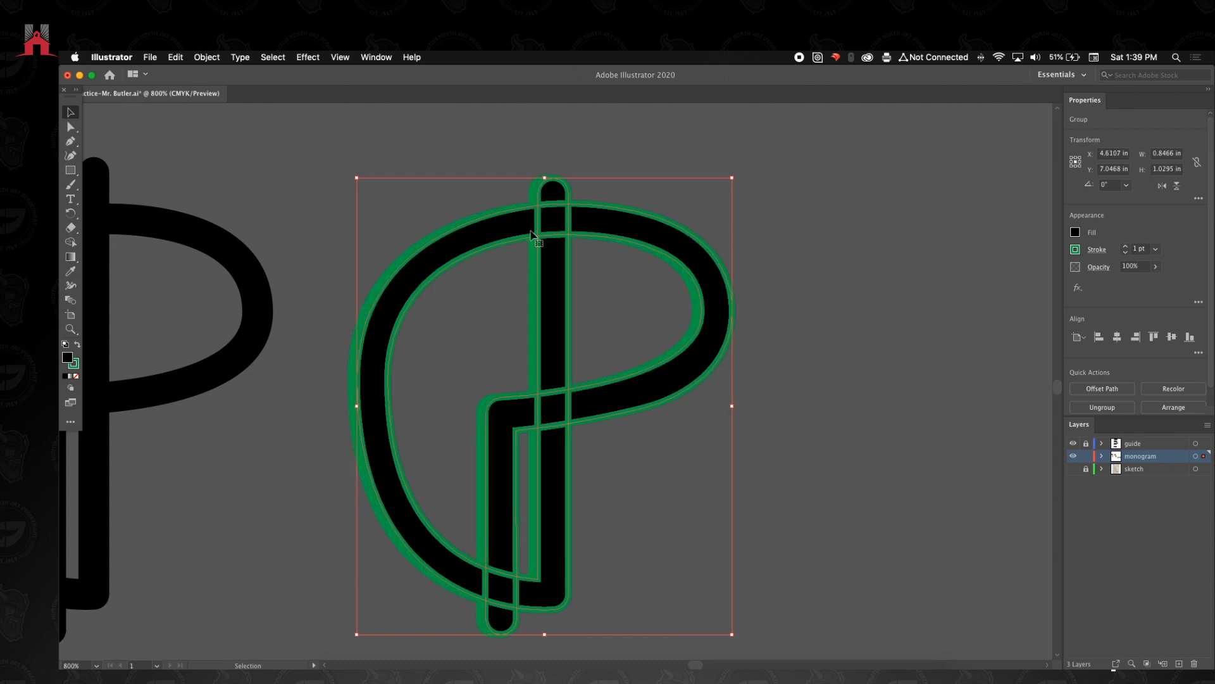
key(Left)
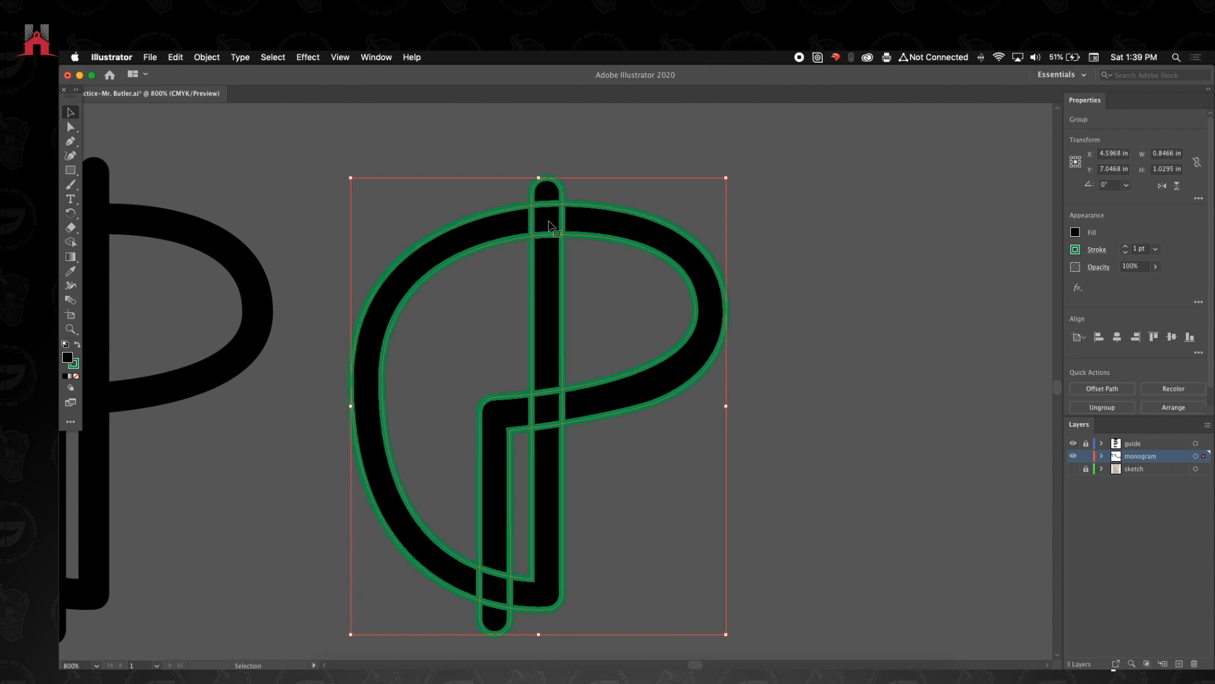
- Place a copy of the monogram about 0.94 in to its right and cut away the copy's upper stem with the Shape Builder
drag(550, 237, 786, 253)
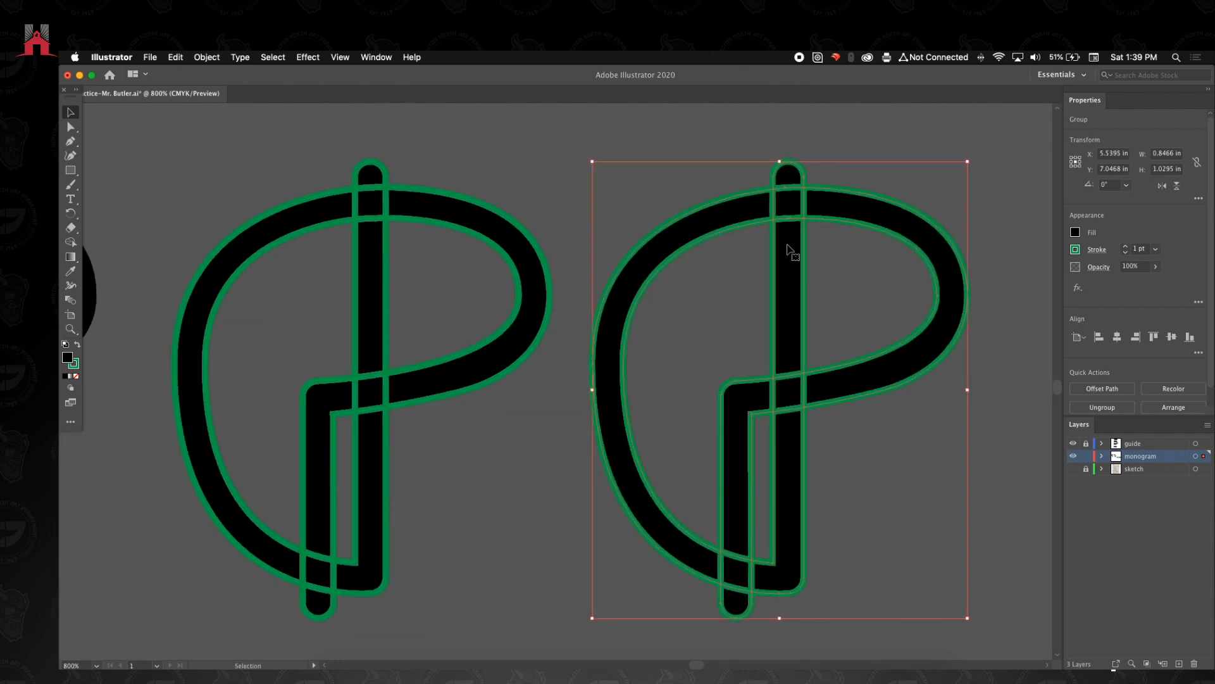
click(70, 242)
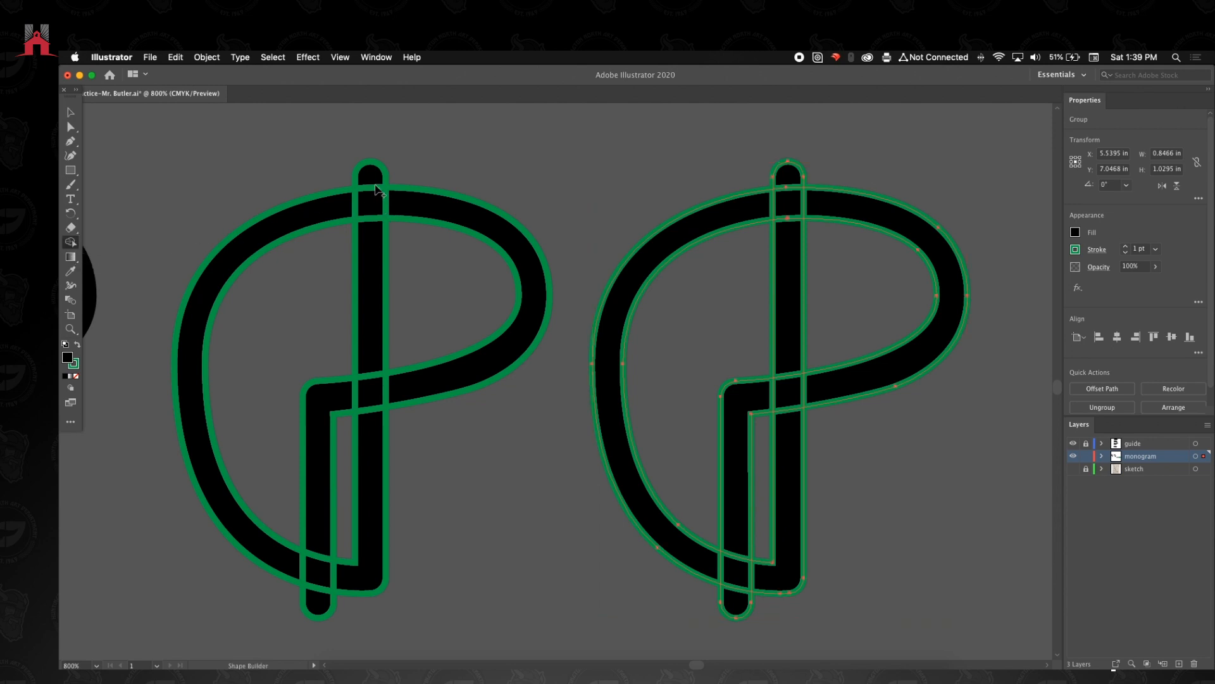
drag(787, 181, 787, 371)
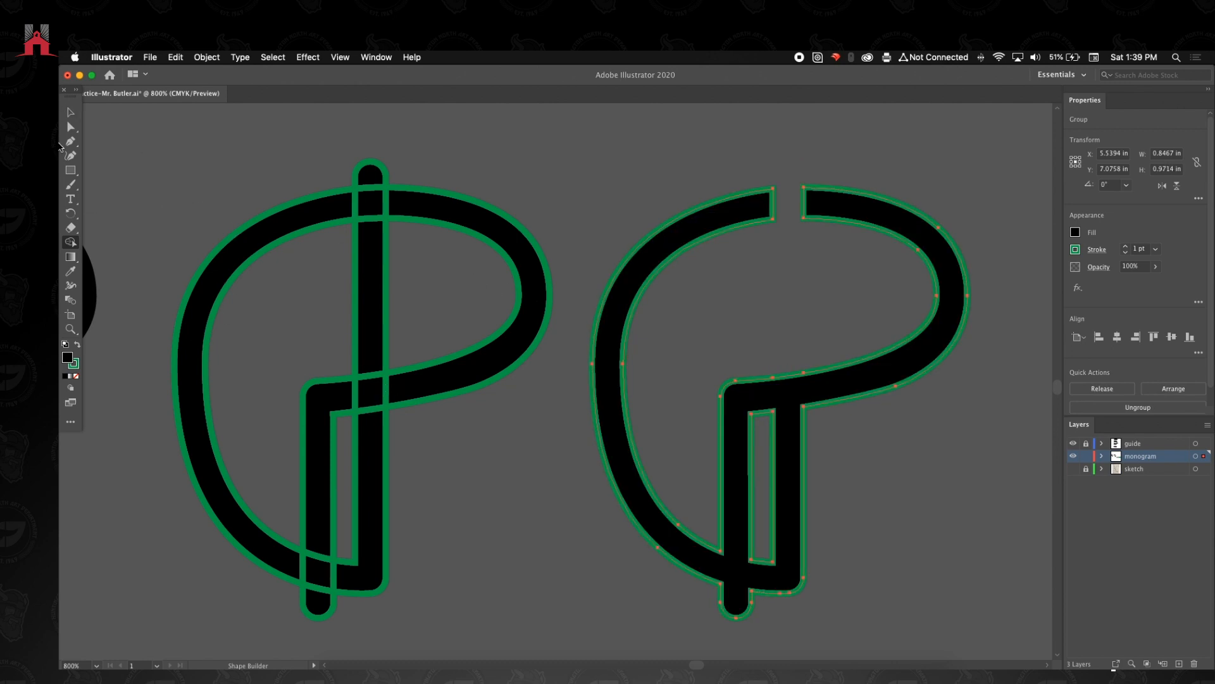
- Merge the original monogram's D stem into one piece with the Shape Builder so it runs in front of the P's bowl at both crossings
click(71, 112)
click(444, 364)
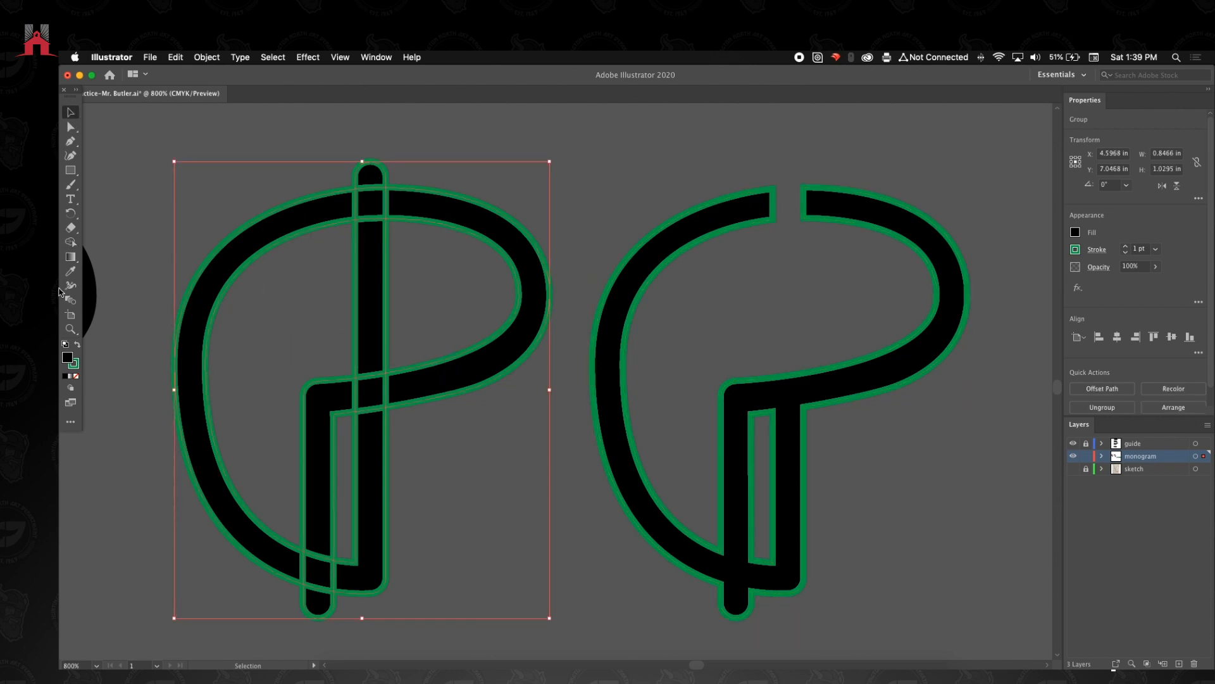
click(70, 241)
drag(382, 308, 379, 185)
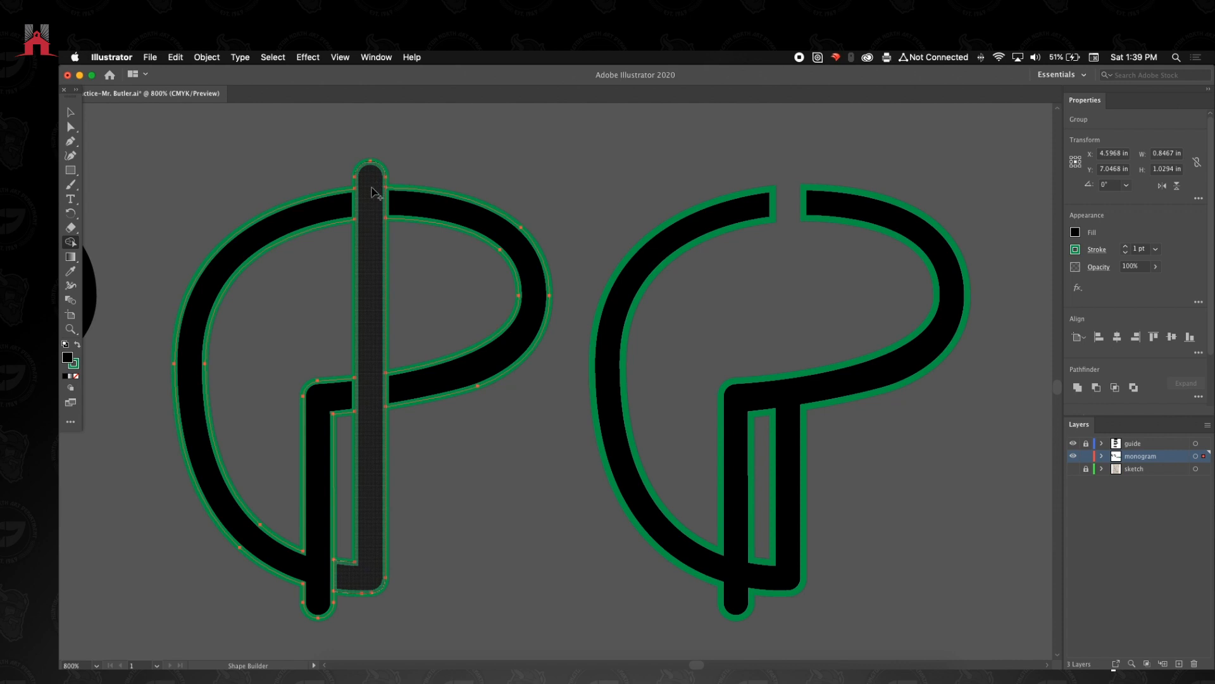
click(70, 112)
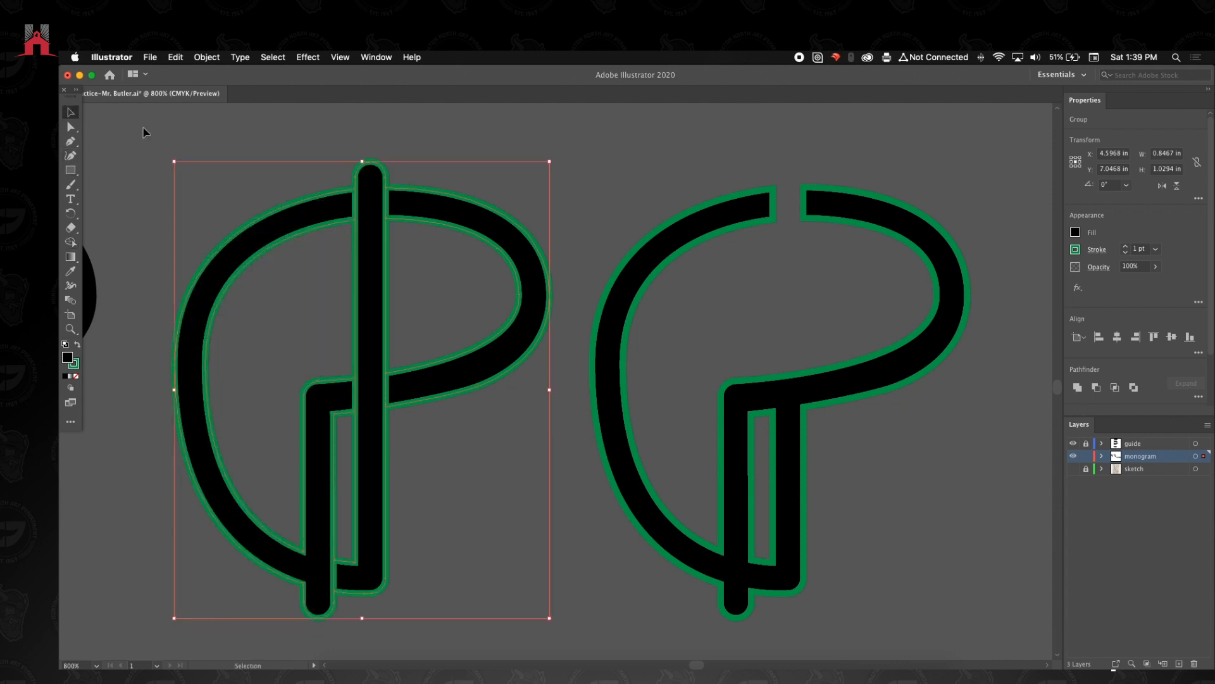
click(243, 146)
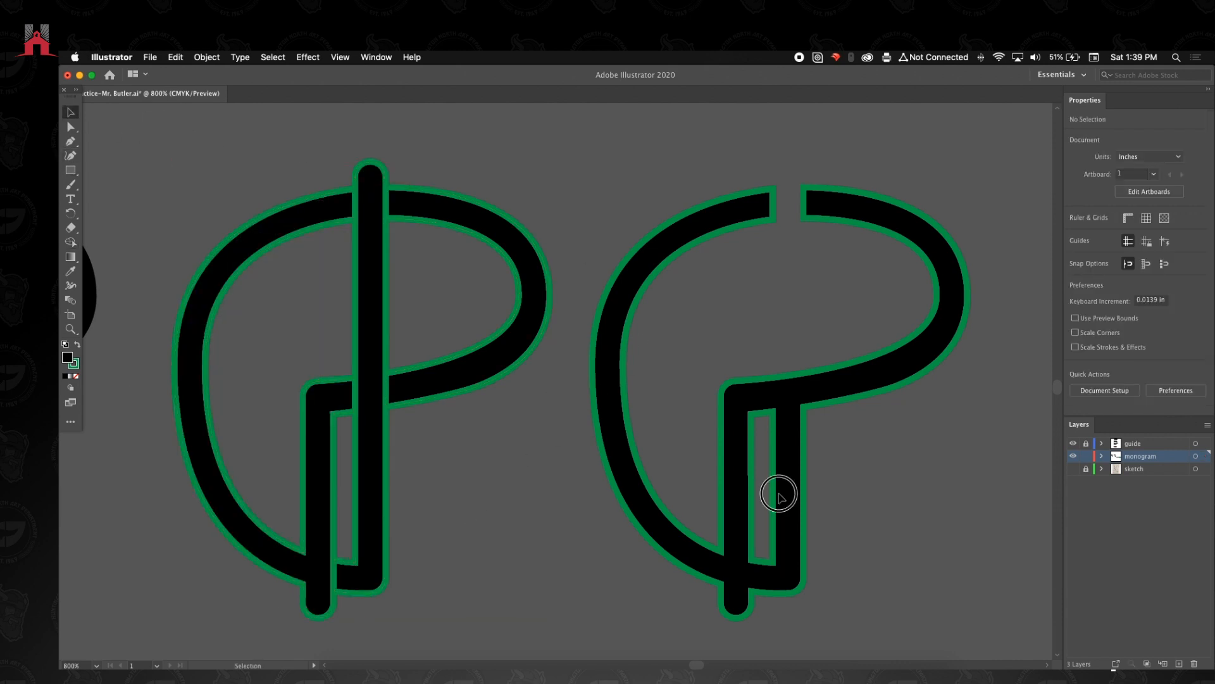
- Delete the monogram copy that is missing its upper stem
click(793, 474)
drag(792, 475, 831, 448)
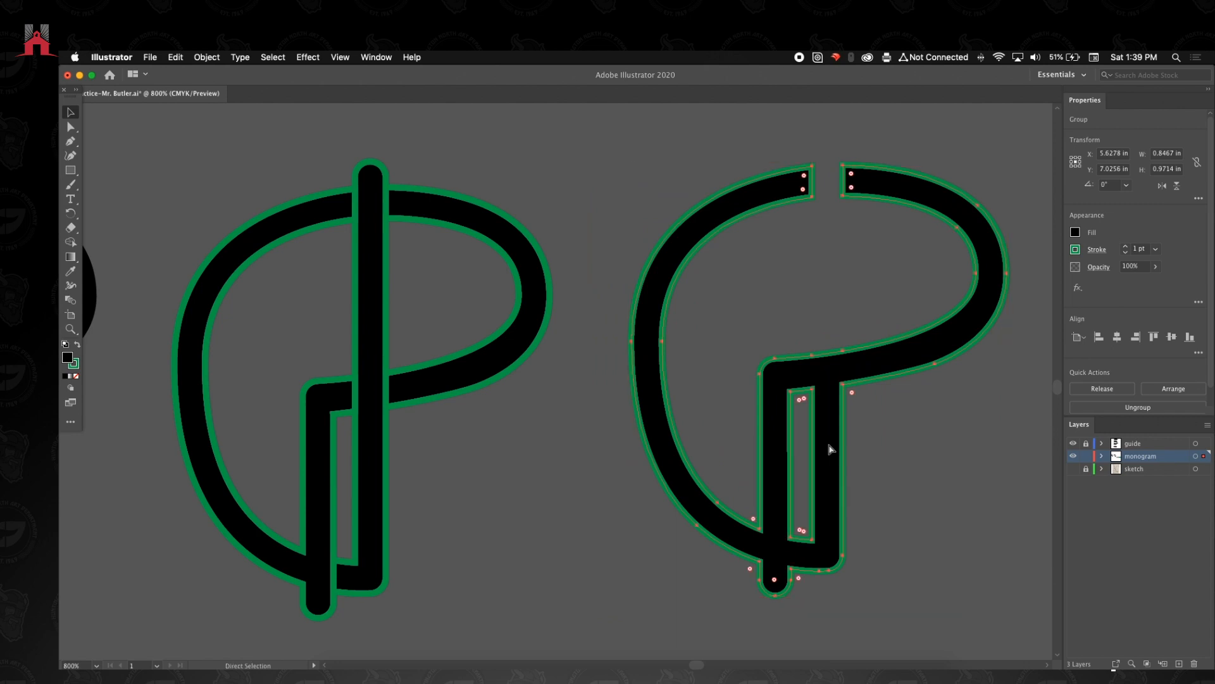
key(super+z)
key(Delete)
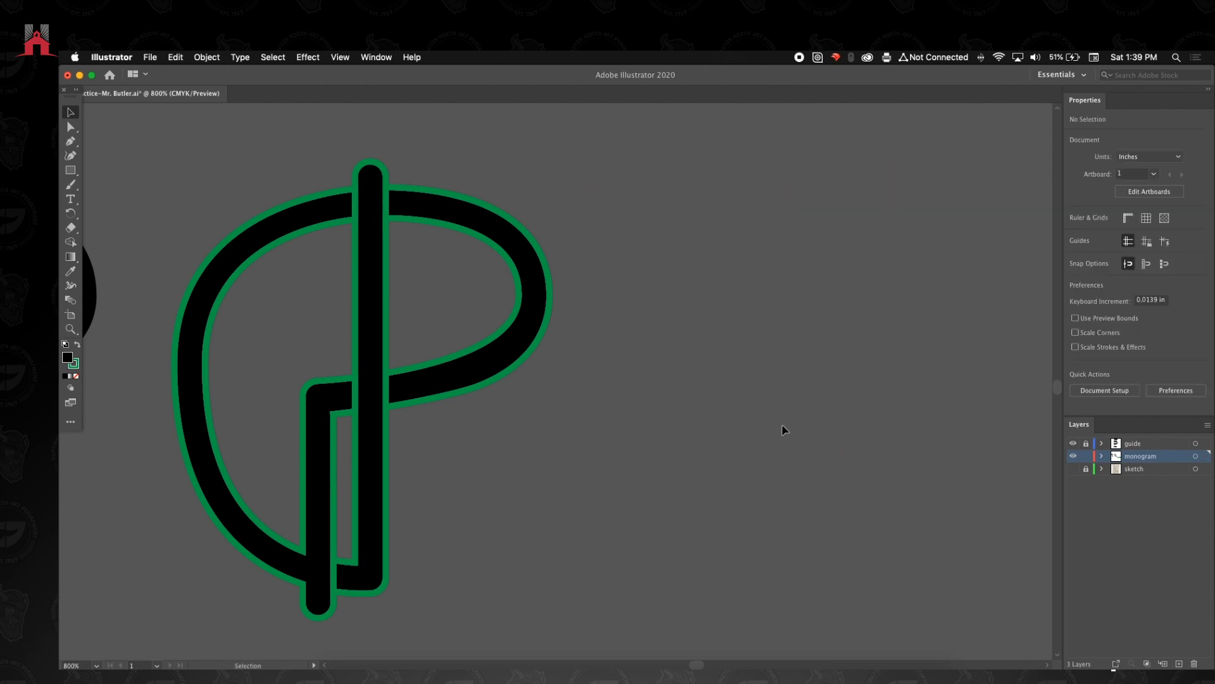
- Examine the merged stem's upper and lower crossings with the P's bowl up close
click(407, 379)
key(z)
click(409, 378)
click(453, 376)
drag(613, 201, 544, 351)
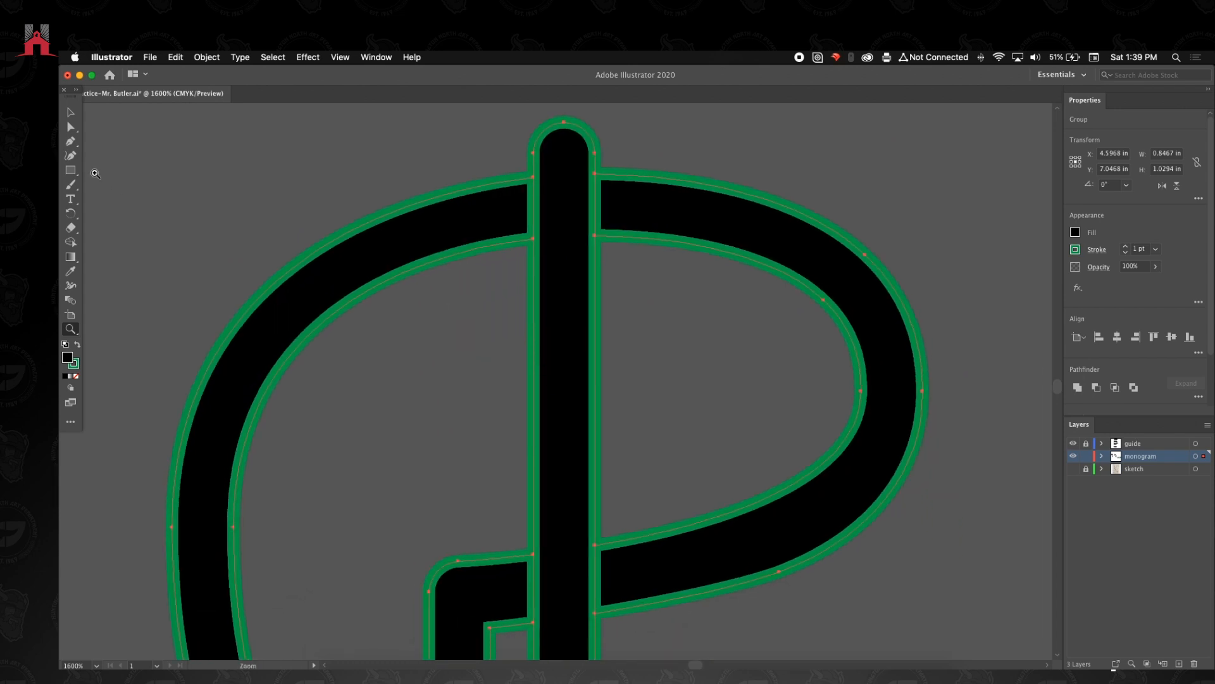
click(73, 111)
drag(601, 264, 603, 300)
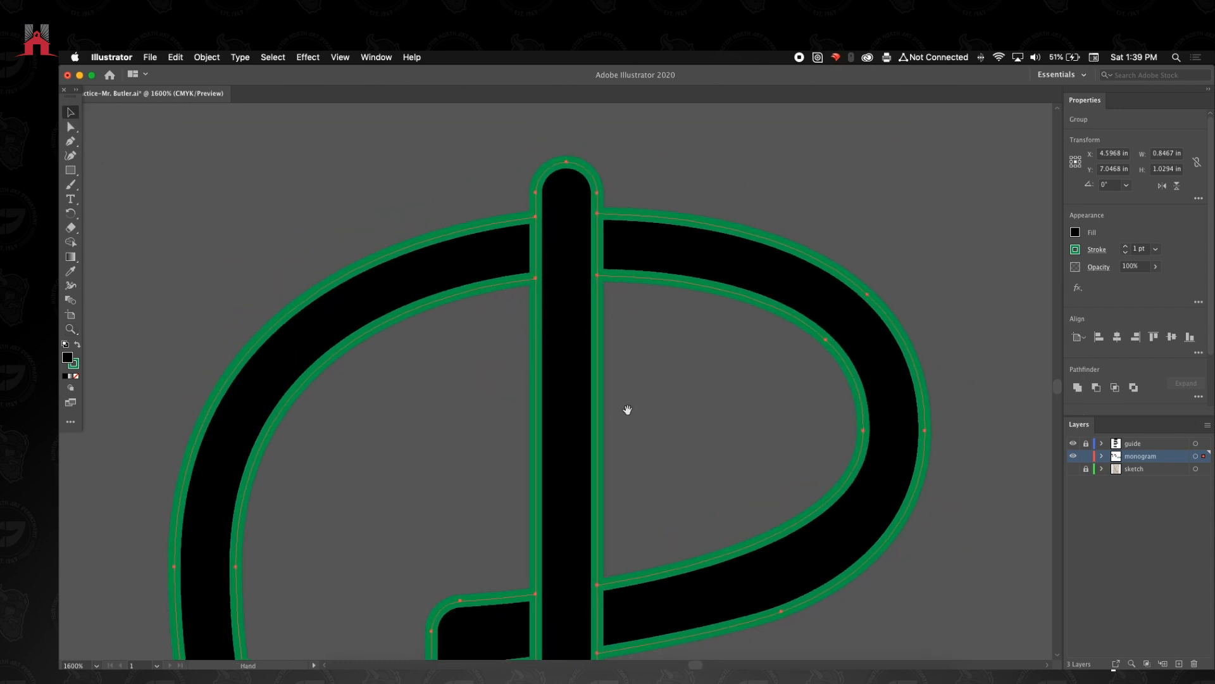
drag(627, 407, 641, 368)
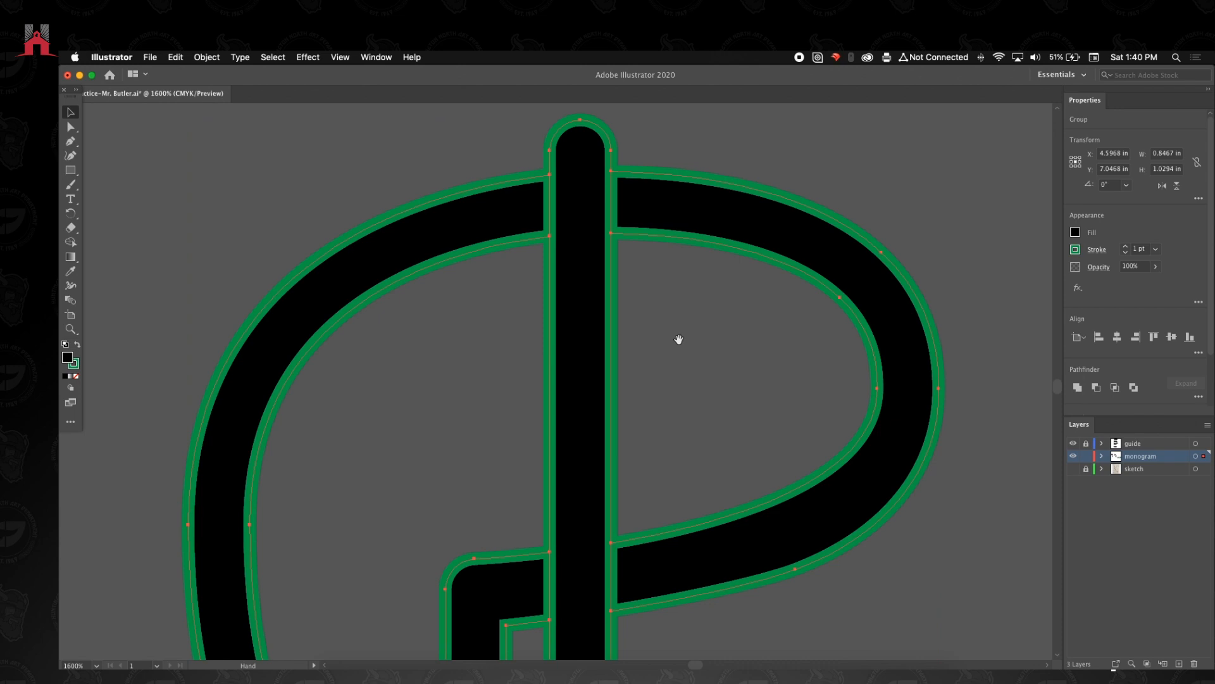
- Examine the green-outlined monogram's stems, especially the lower crossing where the P's stem meets the D's curve
scroll(673, 347, down, 3)
drag(662, 531, 716, 535)
mouse_move(699, 482)
mouse_down()
mouse_move(721, 377)
mouse_move(690, 283)
mouse_move(697, 192)
mouse_up()
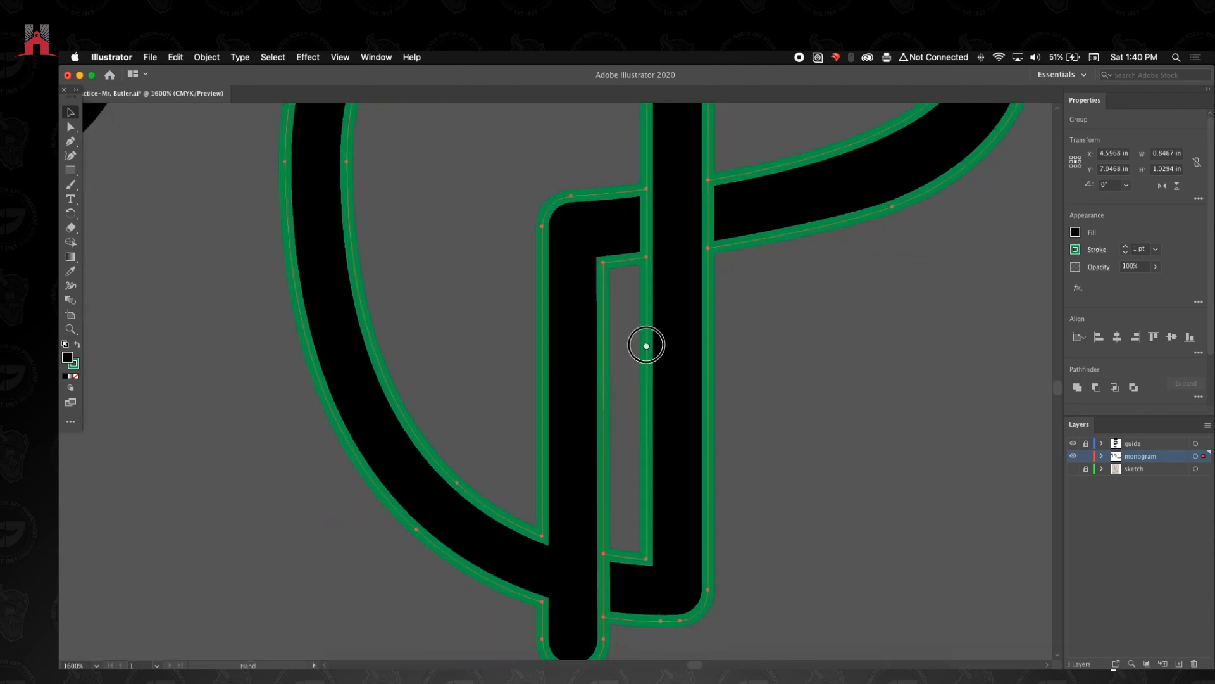
drag(646, 345, 656, 223)
drag(640, 293, 612, 575)
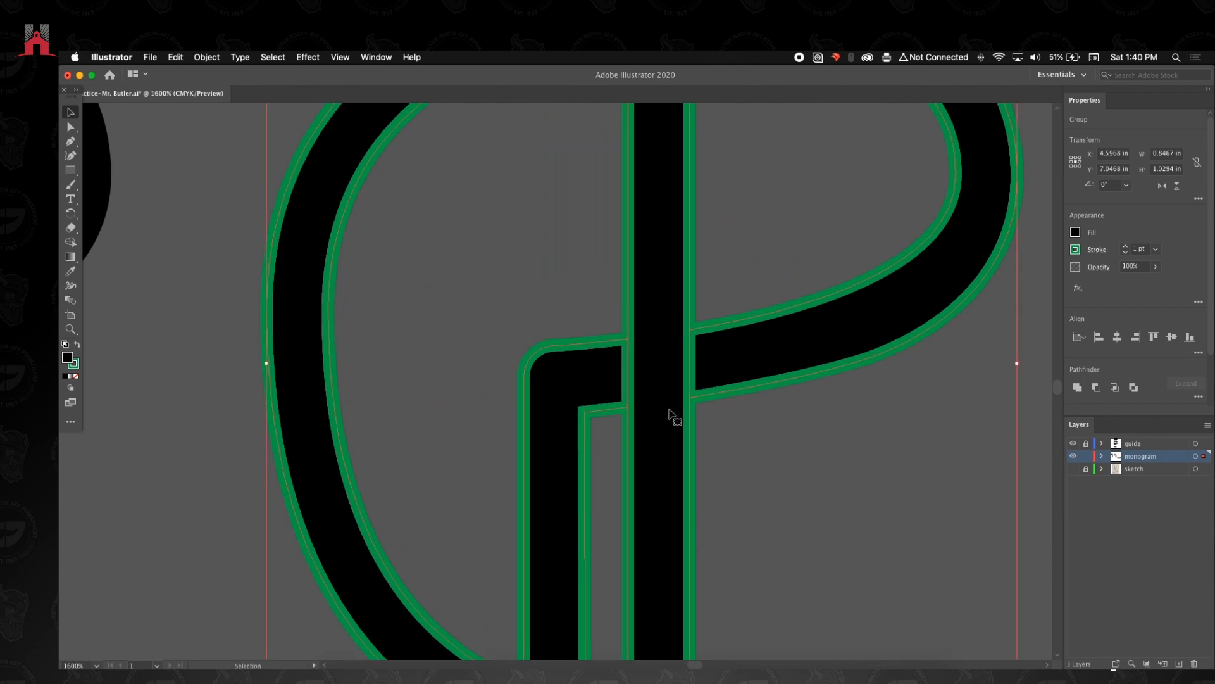
drag(654, 195, 654, 557)
drag(670, 401, 692, 238)
drag(629, 443, 617, 306)
scroll(617, 306, down, 5)
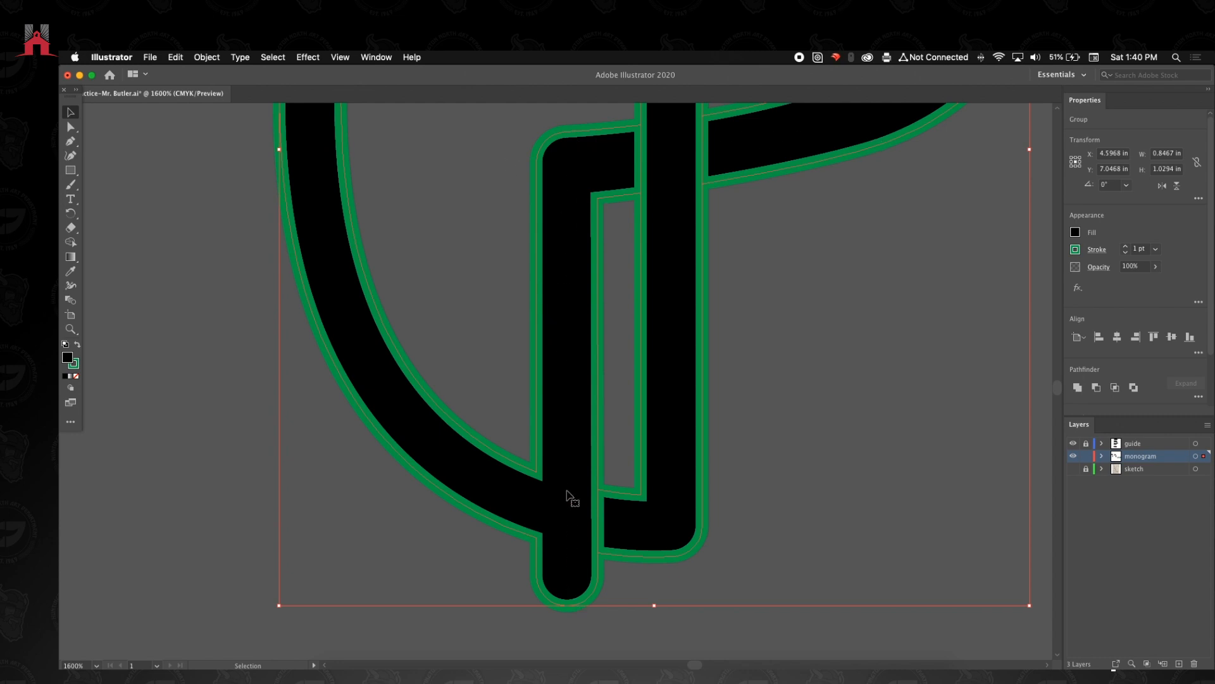
click(650, 631)
- Draw a vertical line about 0.07 in long with the Pen tool, closing the P stem's missing left outline across the D's curve
key(z)
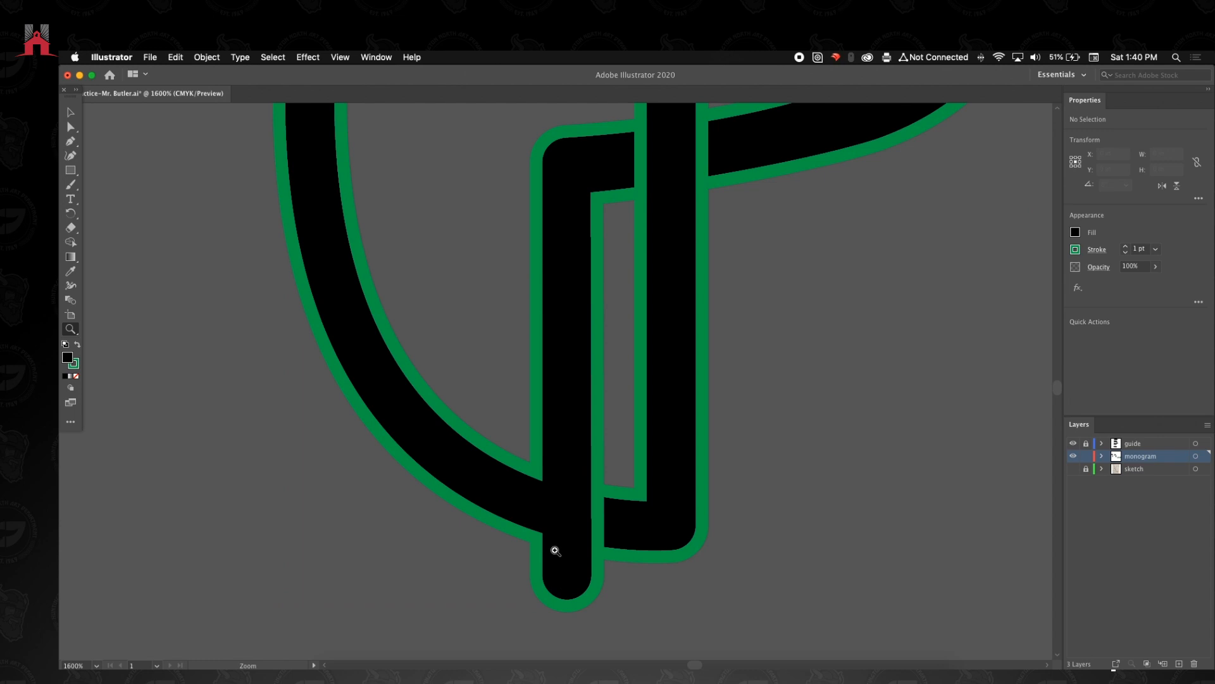
click(556, 578)
click(74, 112)
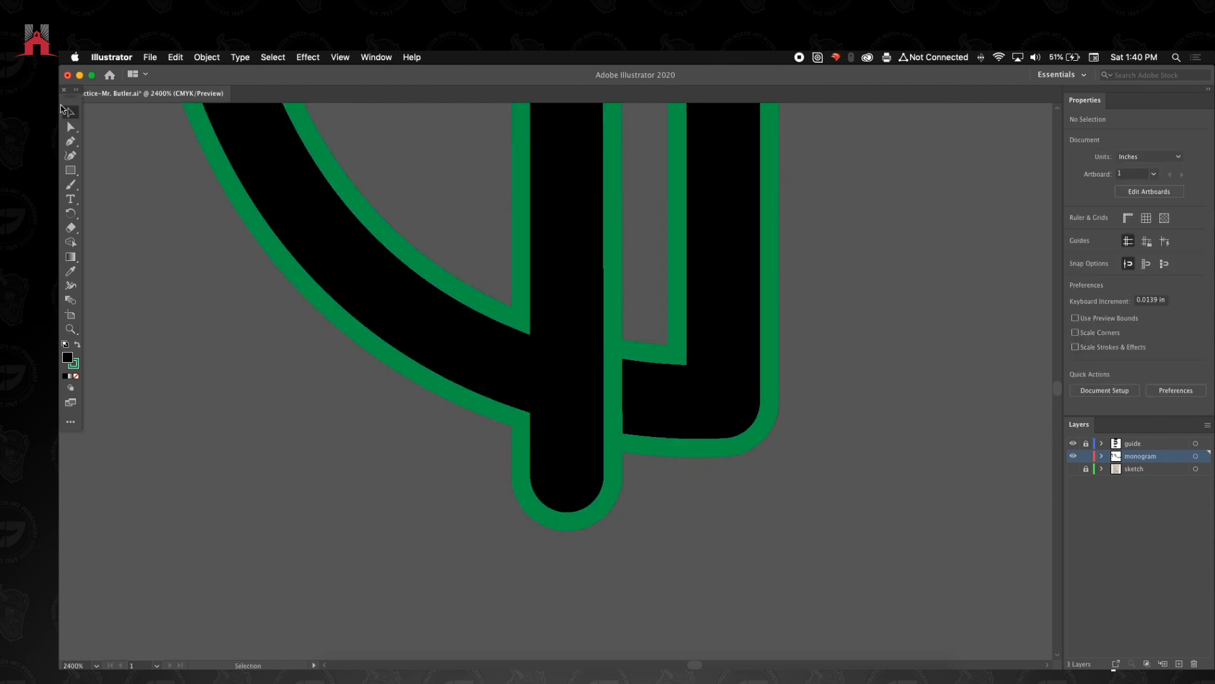
key(p)
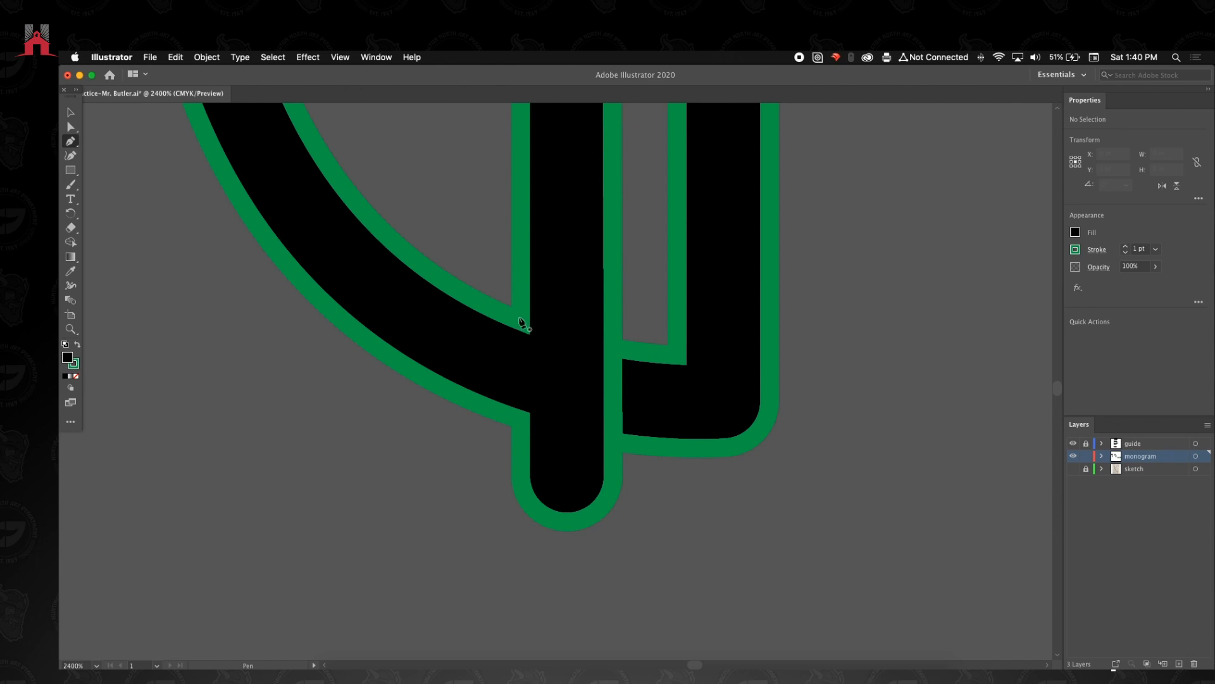
click(68, 114)
click(447, 358)
key(z)
click(541, 372)
click(551, 398)
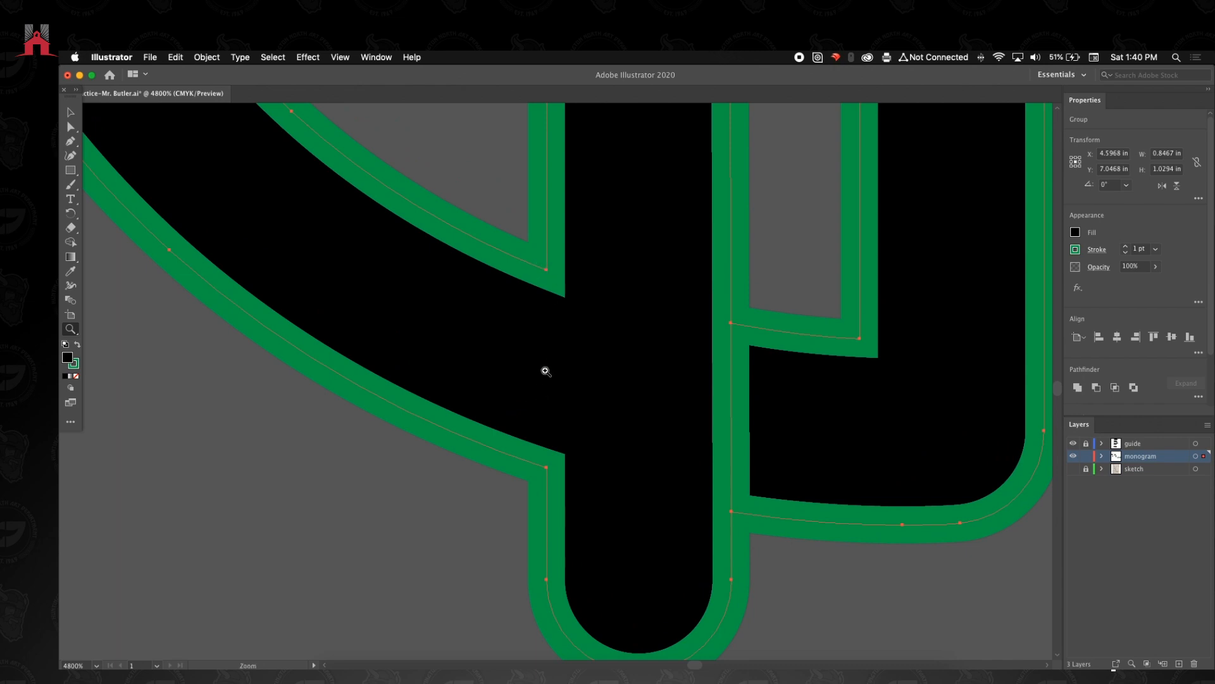
click(71, 114)
click(134, 329)
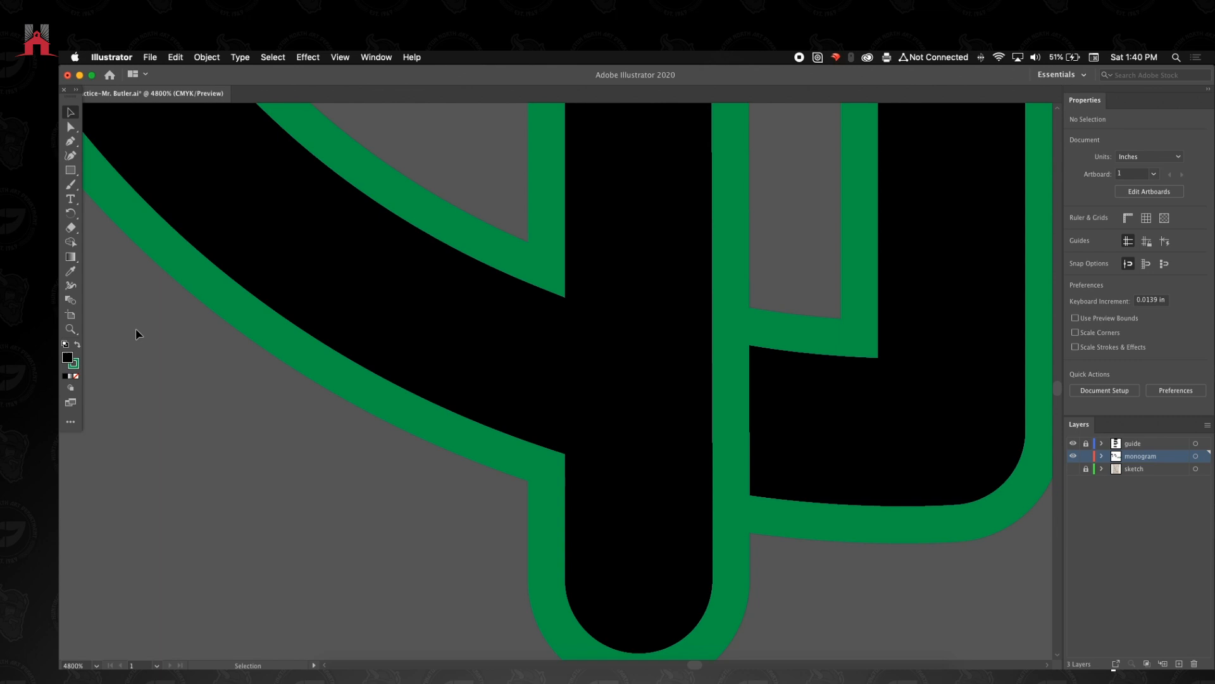
key(p)
click(546, 467)
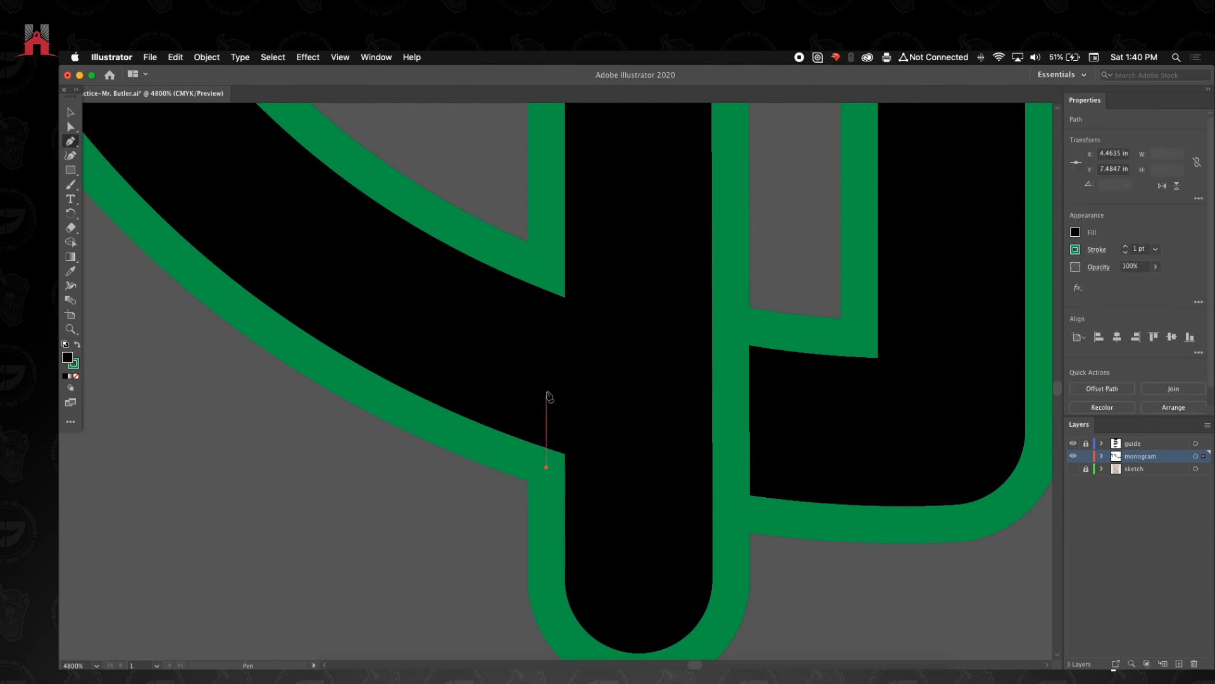
shift+click(547, 271)
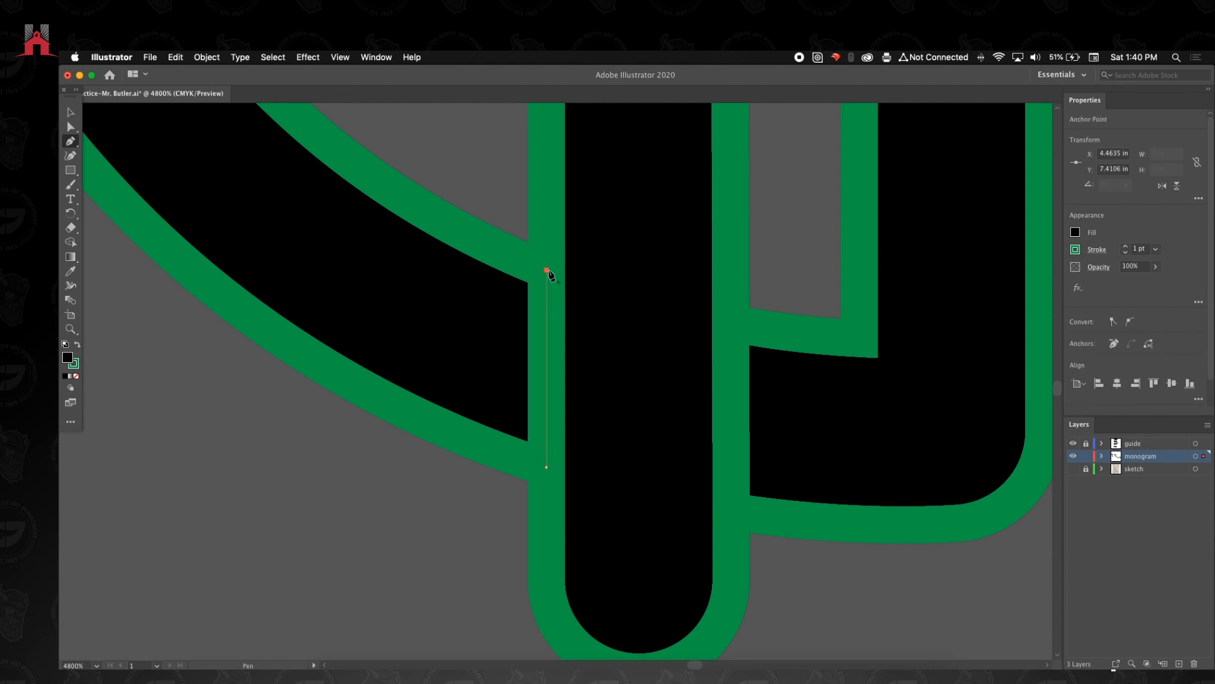
click(70, 111)
click(329, 526)
- Place a copy of the whole green-outlined monogram about 0.9 in to its right
key(z)
alt+click(525, 503)
alt+click(507, 415)
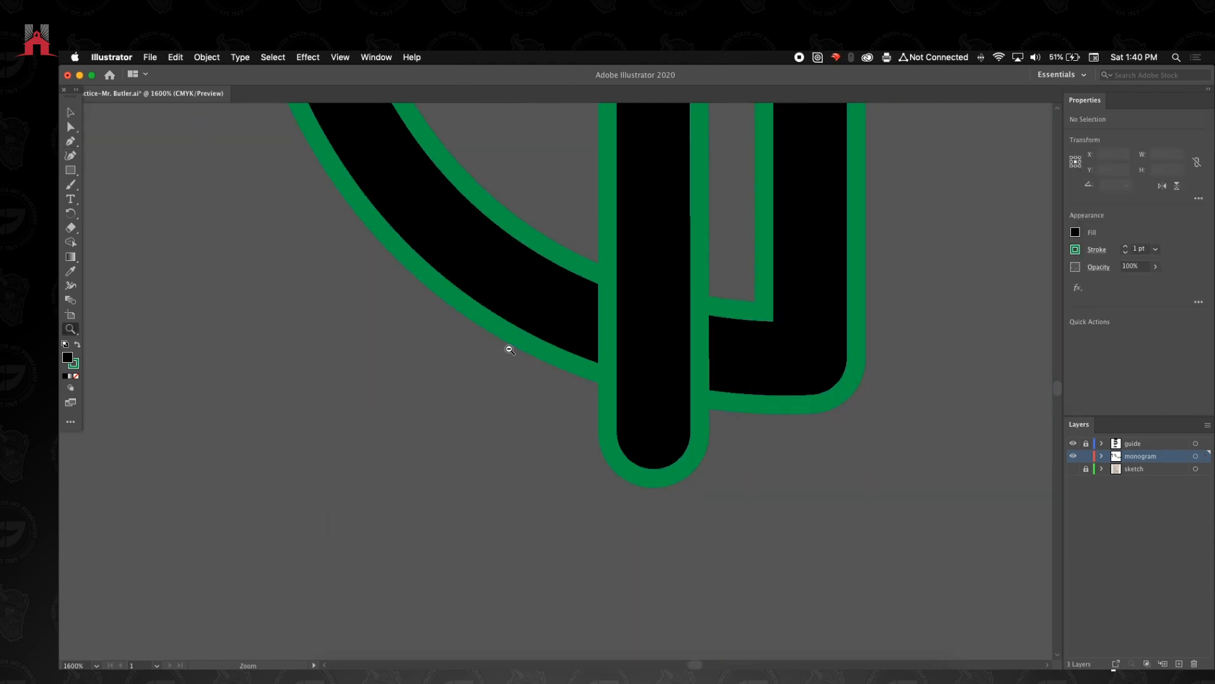
alt+click(507, 347)
alt+click(543, 324)
alt+click(631, 318)
drag(629, 317, 625, 412)
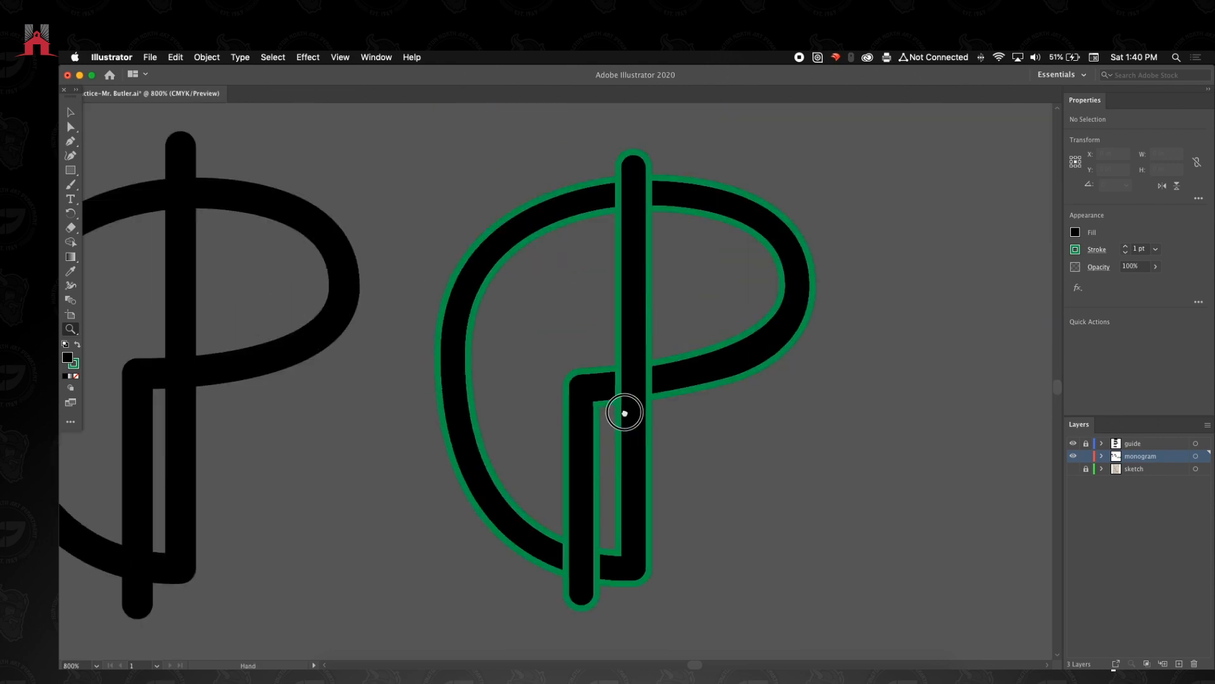
click(67, 114)
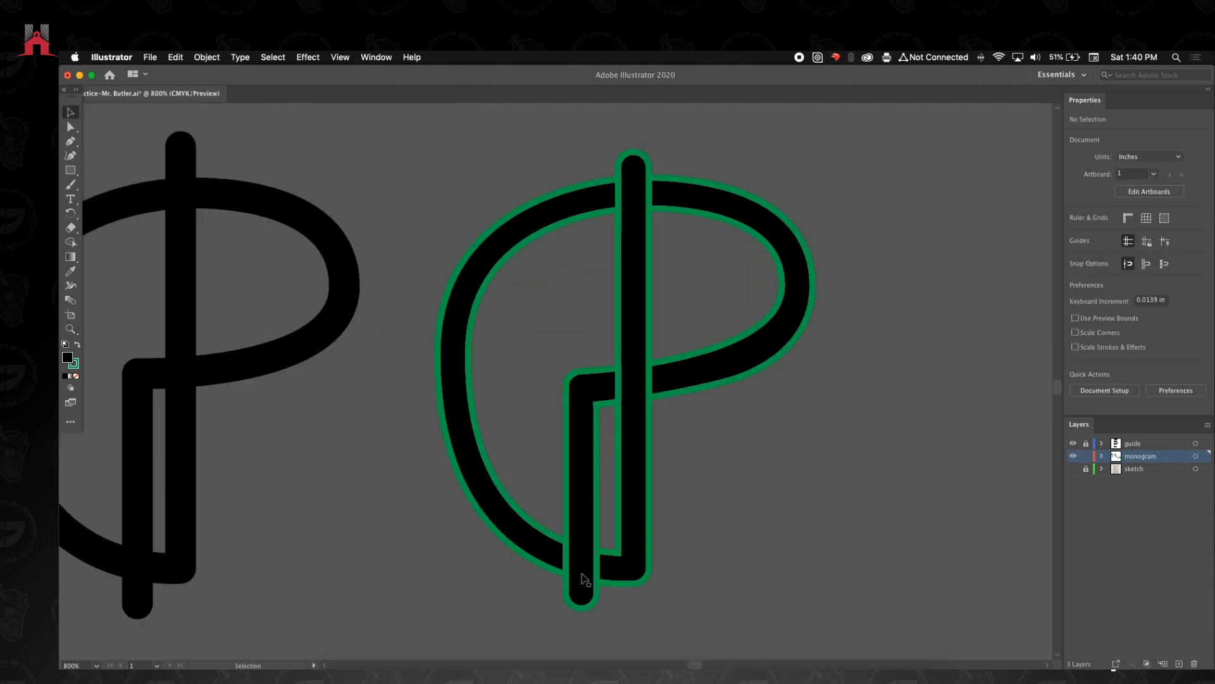
drag(556, 413, 694, 330)
key(z)
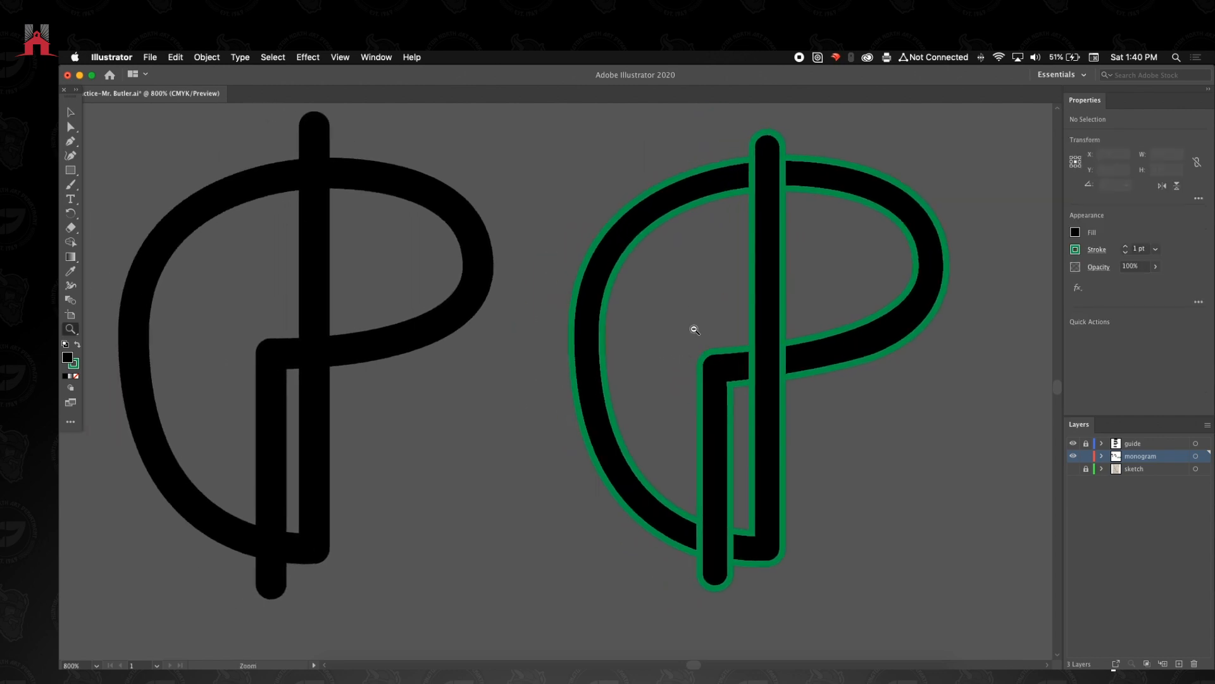
alt+click(695, 329)
alt+click(637, 333)
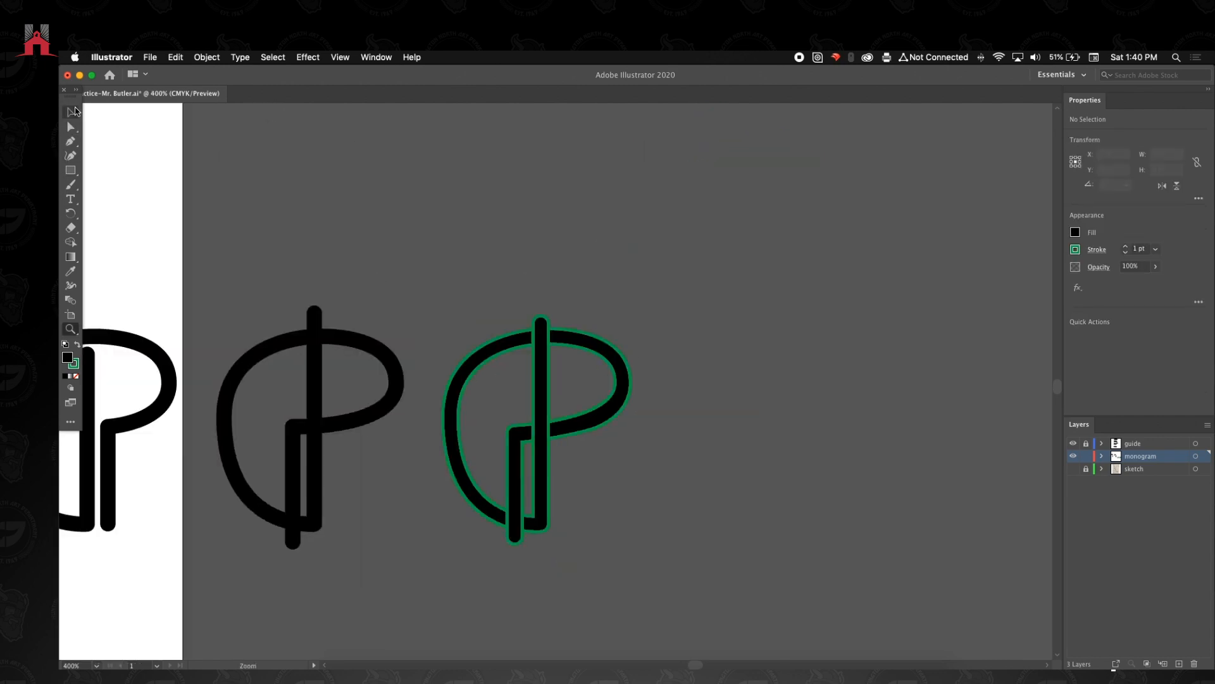
click(75, 111)
drag(420, 306, 818, 507)
drag(723, 484, 925, 496)
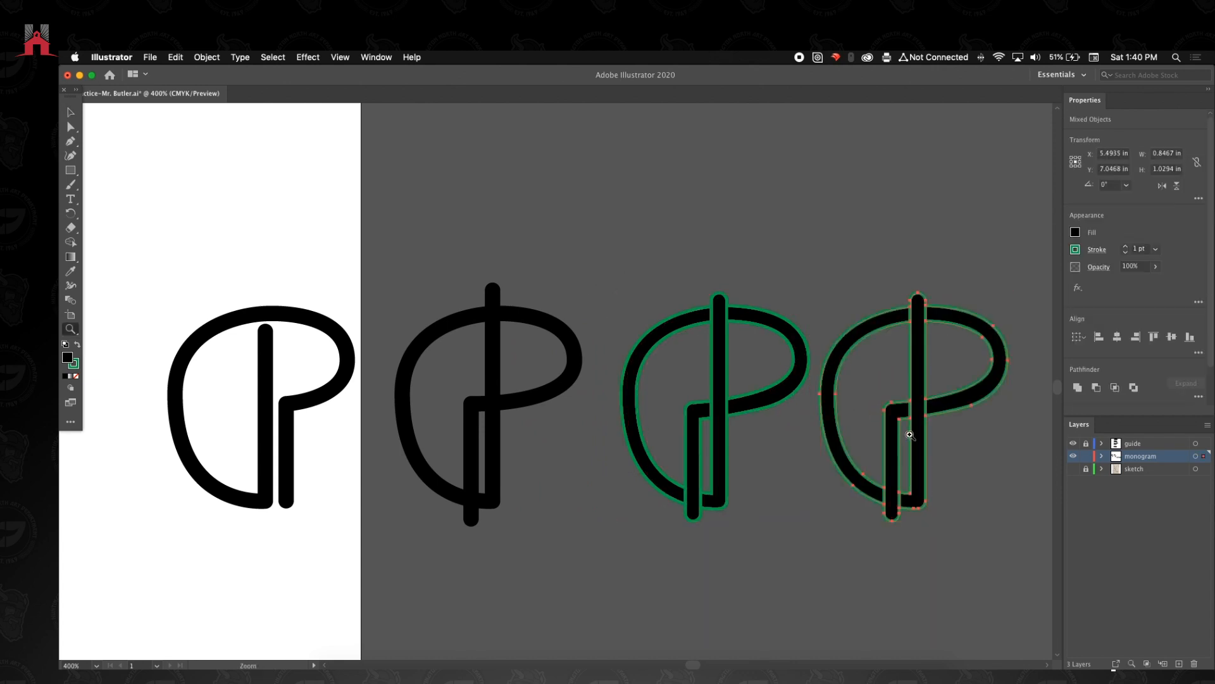
- Expand the fill and stroke of the new monogram copy
key(z)
click(908, 430)
click(488, 324)
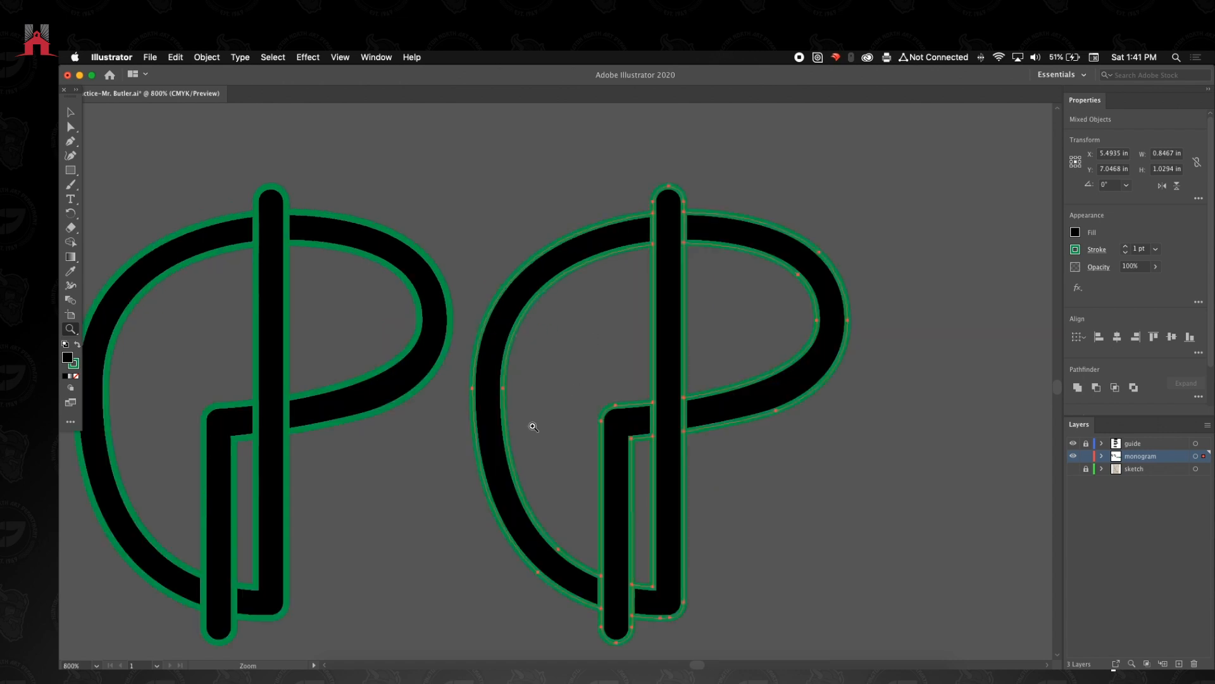
click(207, 57)
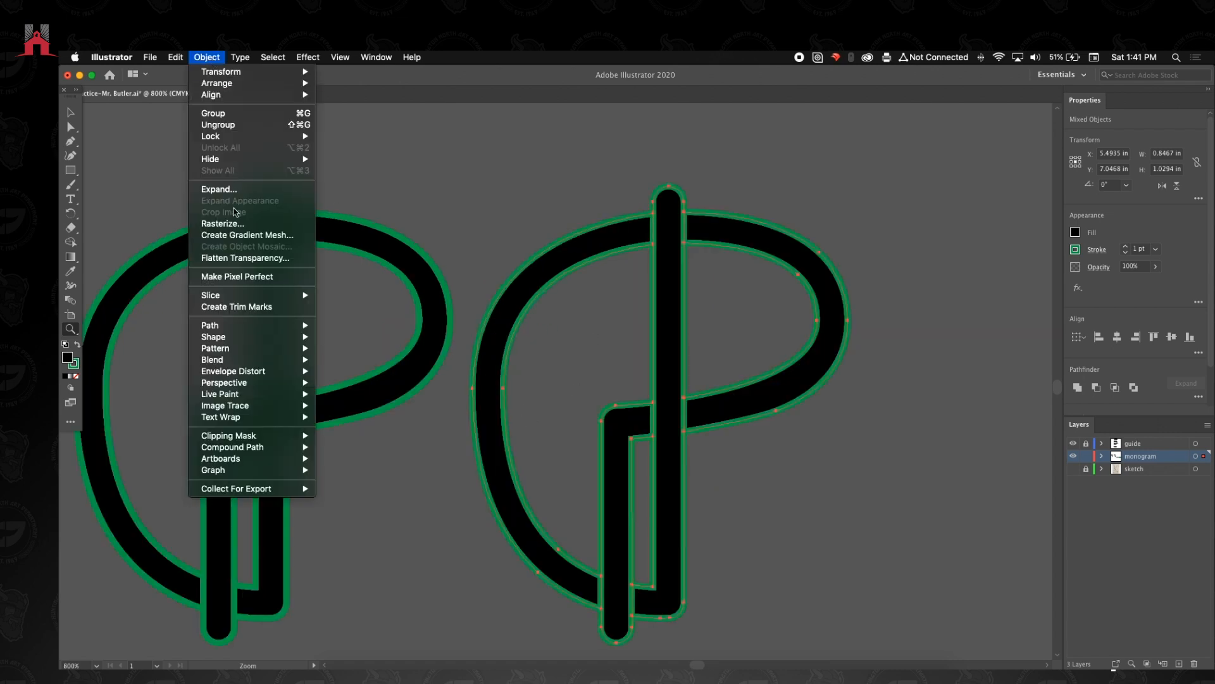
click(233, 189)
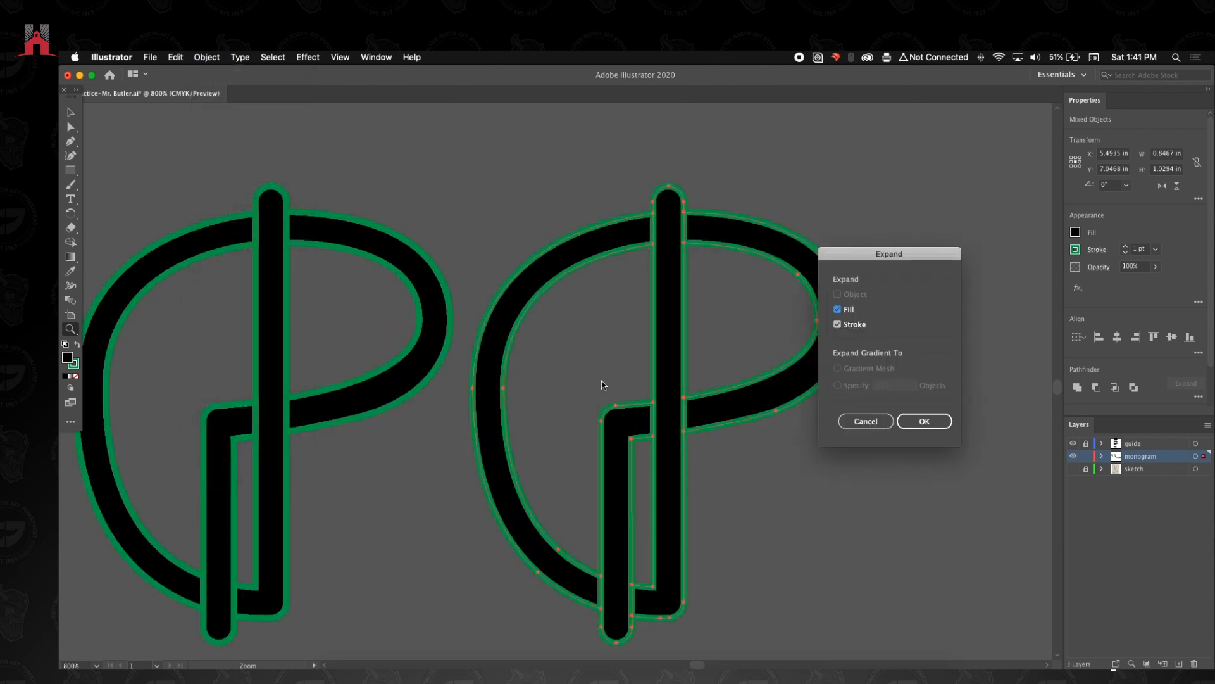
click(946, 419)
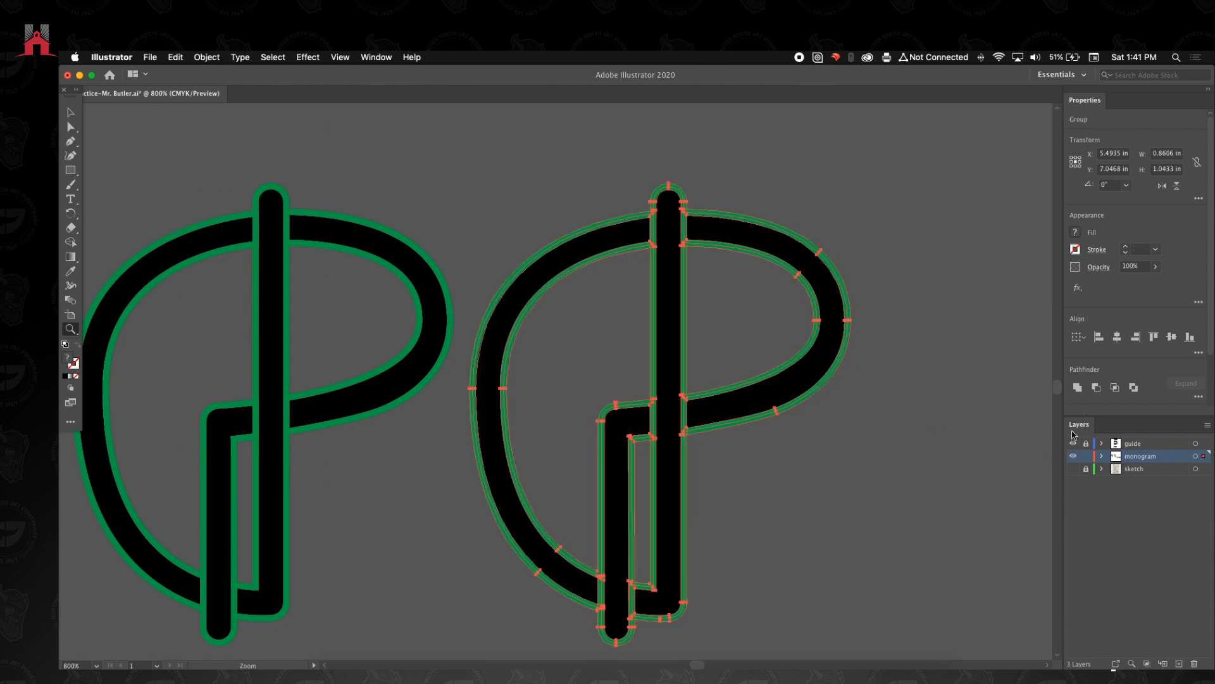
- Combine the expanded copy's same-coloured pieces with the Pathfinder's Merge operation, keeping black and green separate
click(1078, 388)
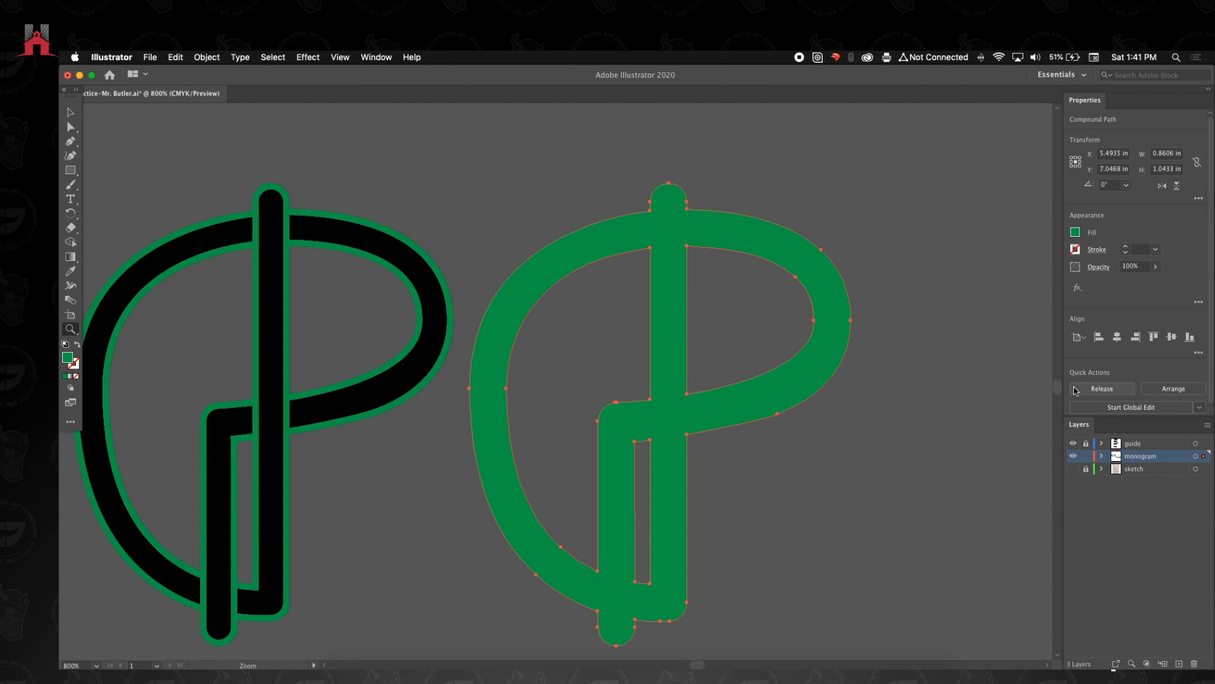
key(super+z)
click(696, 359)
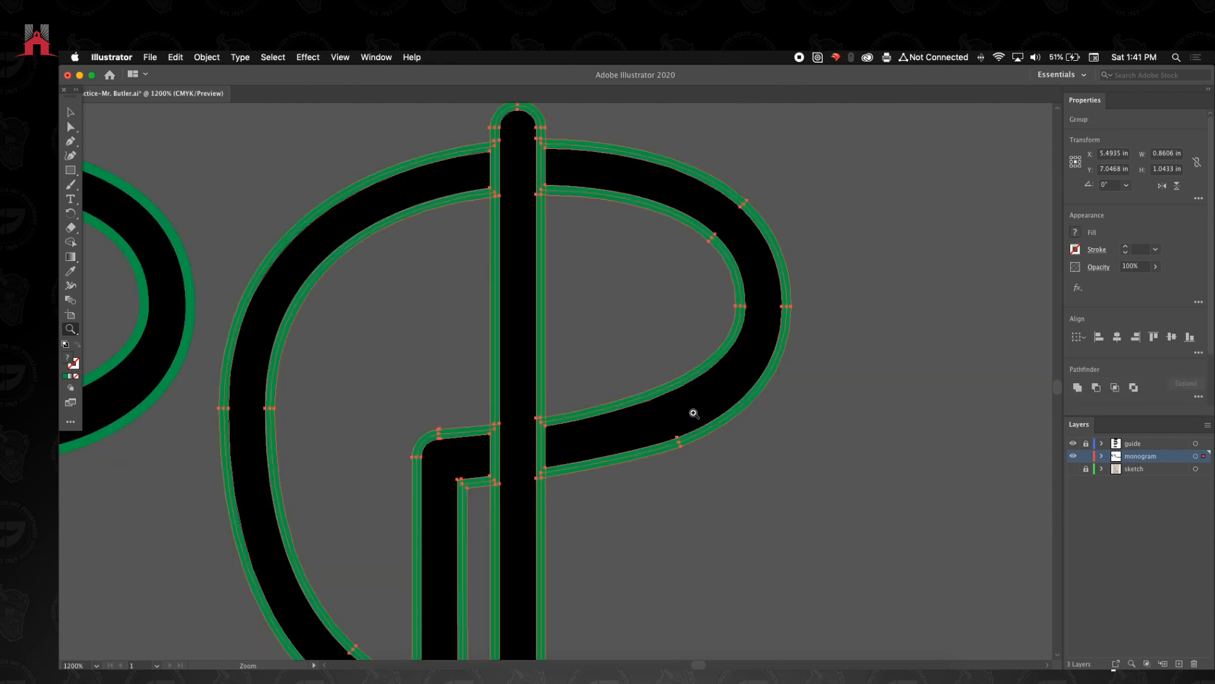
click(1200, 398)
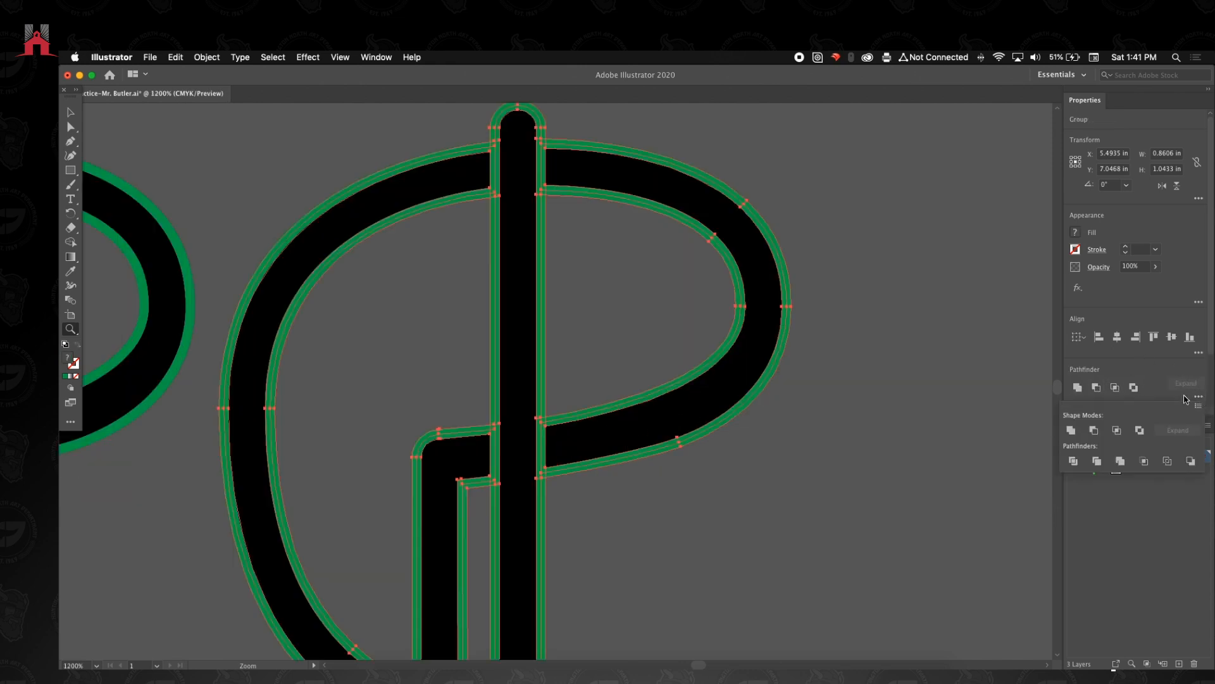
click(1120, 462)
key(super+shift+a)
drag(571, 372, 712, 348)
- Select the merged copy's green outline with the Magic Wand and delete it, leaving gaps at the crossings
click(71, 114)
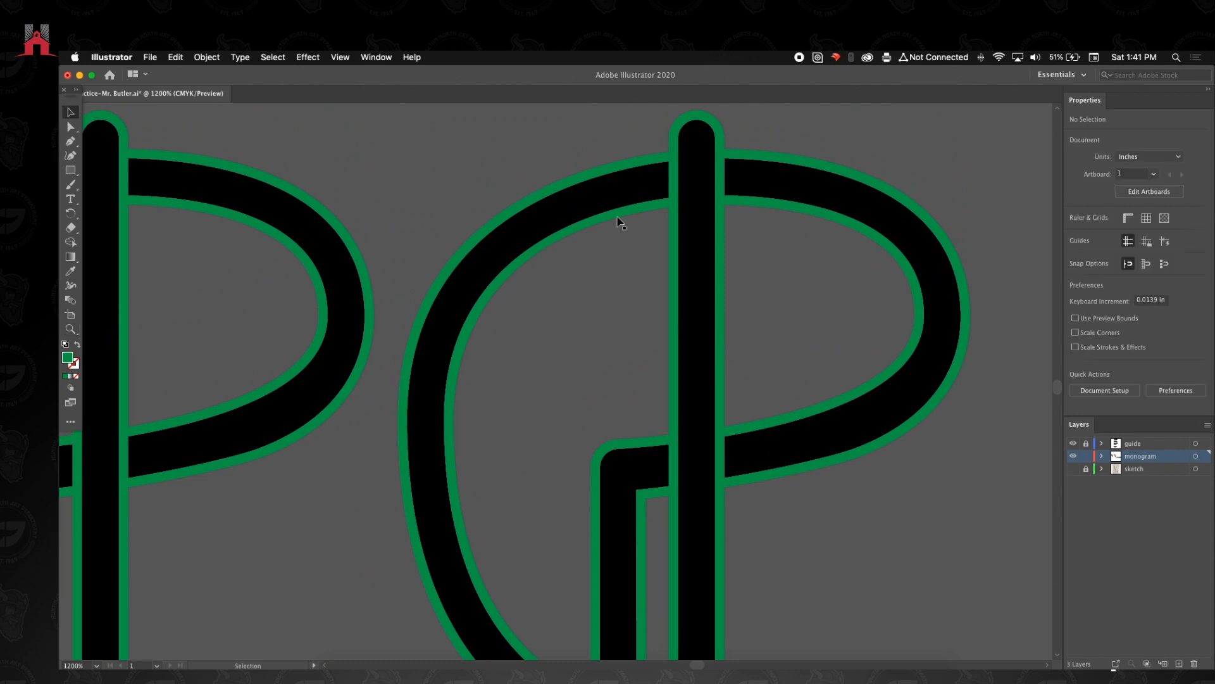
click(672, 219)
key(y)
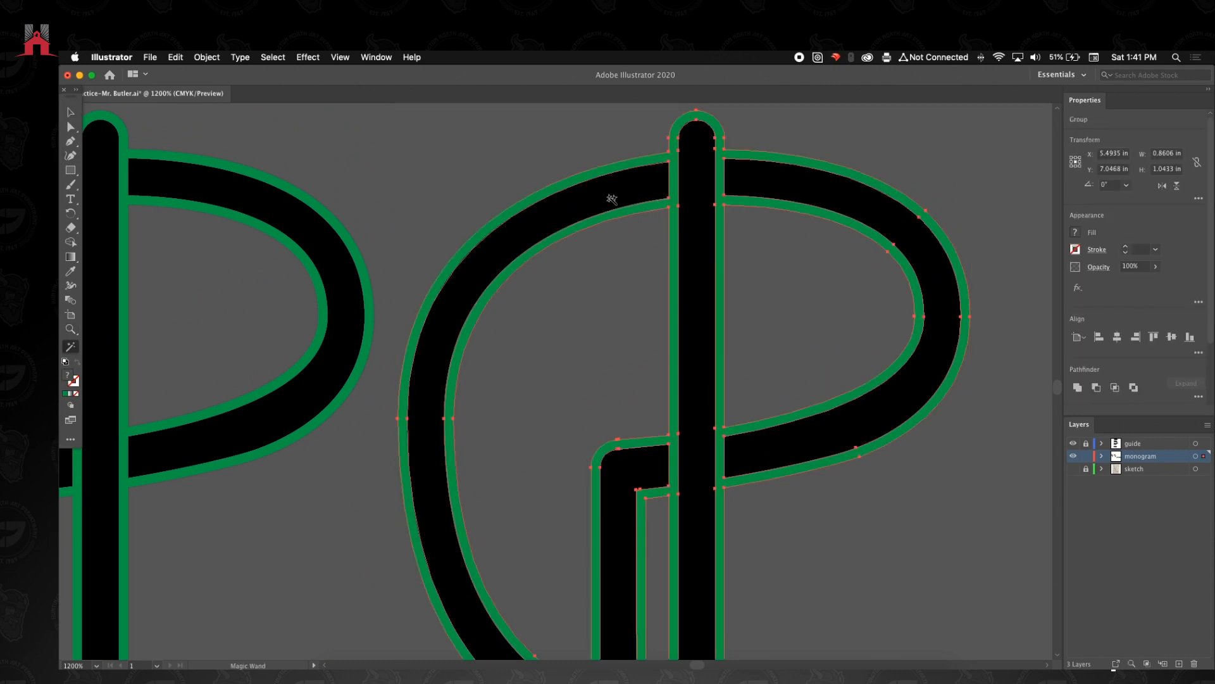
click(675, 158)
key(Delete)
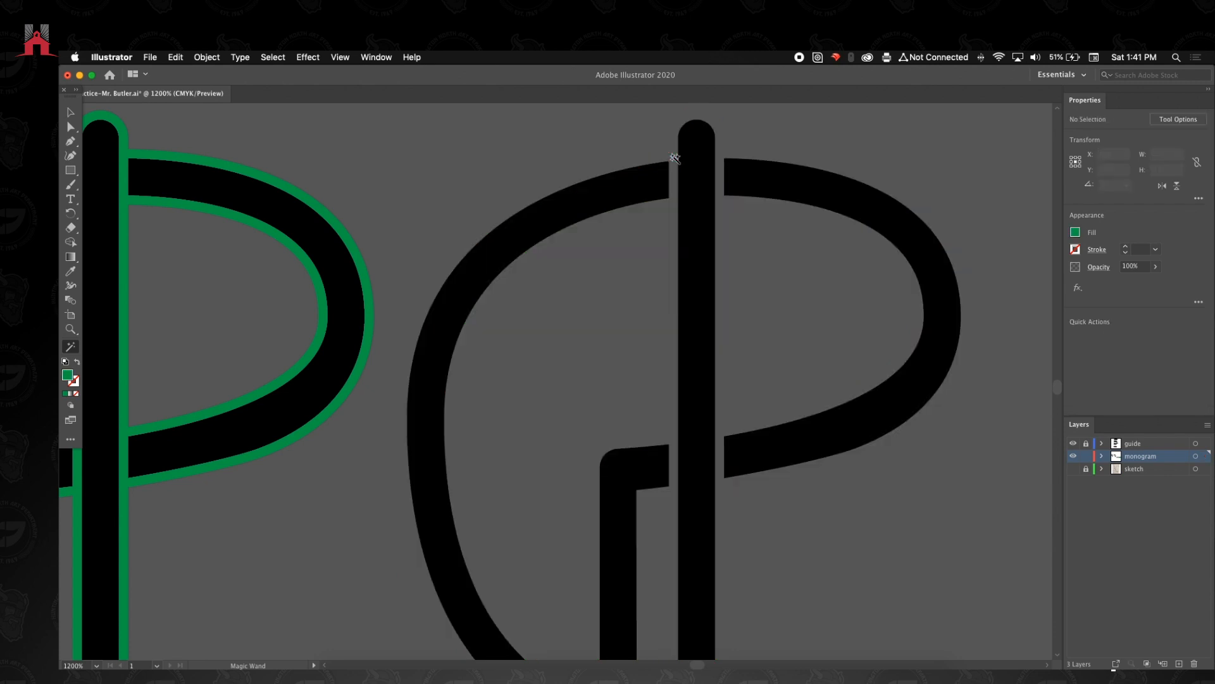
drag(728, 473, 795, 266)
- Nudge the gapped monogram right so its spacing matches the other monograms in the row
key(z)
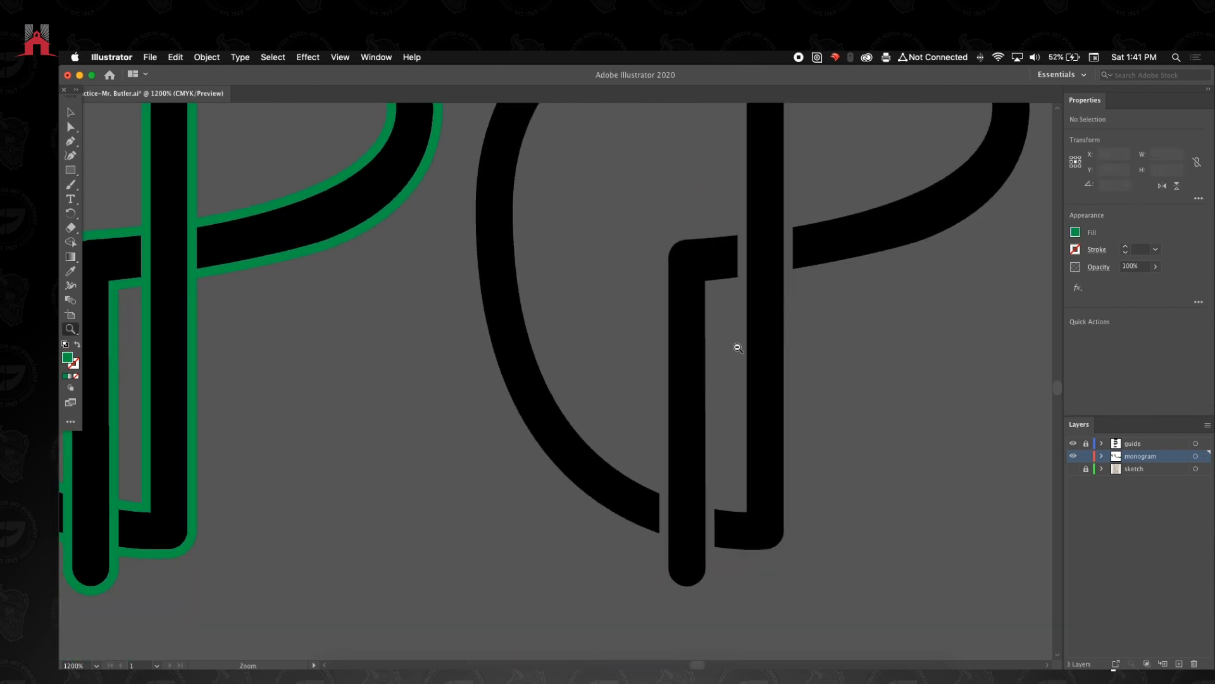
alt+click(734, 347)
alt+click(619, 357)
alt+click(547, 381)
drag(410, 350, 613, 370)
click(70, 112)
drag(964, 266, 752, 474)
key(shift+Right)
key(Left)
key(Left)
click(733, 568)
- Move the row of four line monograms left and slightly down onto the lower part of the artboard
key(z)
drag(662, 448, 737, 451)
alt+click(721, 449)
alt+click(620, 422)
drag(298, 321, 540, 456)
click(70, 112)
scroll(775, 443, left, 2)
scroll(775, 443, up, 1)
drag(453, 378, 912, 515)
click(718, 514)
drag(718, 514, 576, 557)
- Move the outlined lowercase dp monogram up about 0.39 in and left about 0.08 in on the artboard
drag(479, 411, 576, 436)
drag(401, 323, 503, 414)
drag(495, 354, 545, 388)
scroll(347, 250, up, 5)
drag(347, 250, 565, 264)
click(608, 398)
key(z)
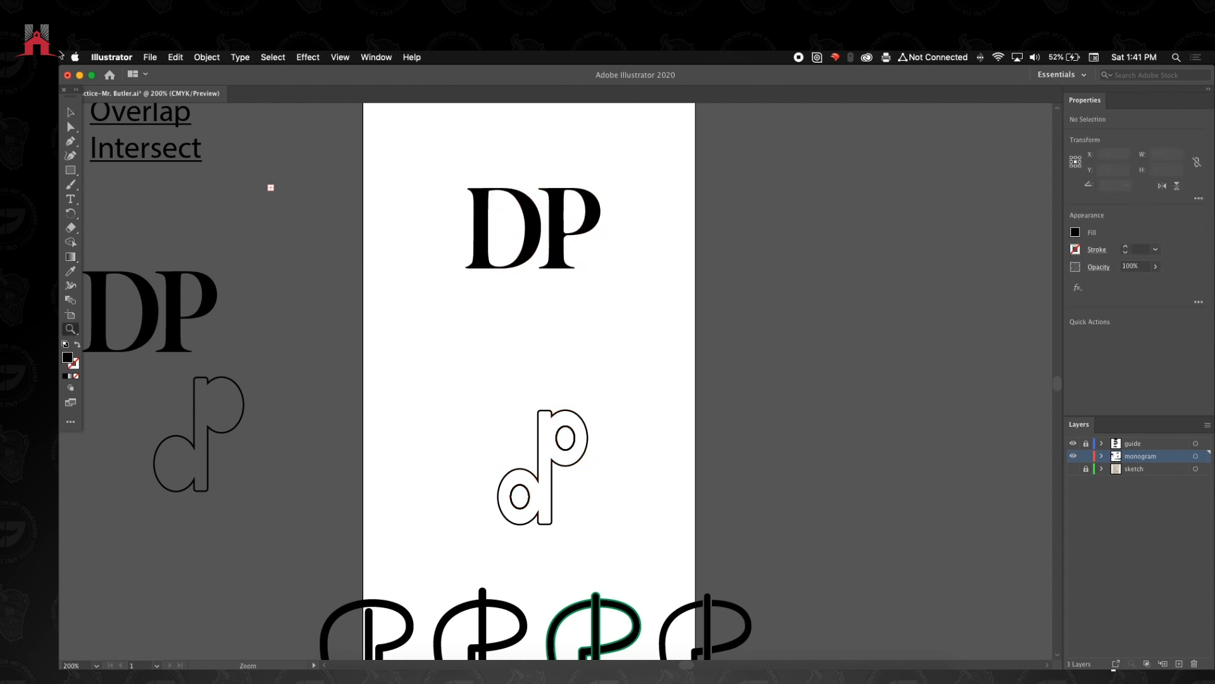
click(70, 106)
drag(384, 439, 602, 535)
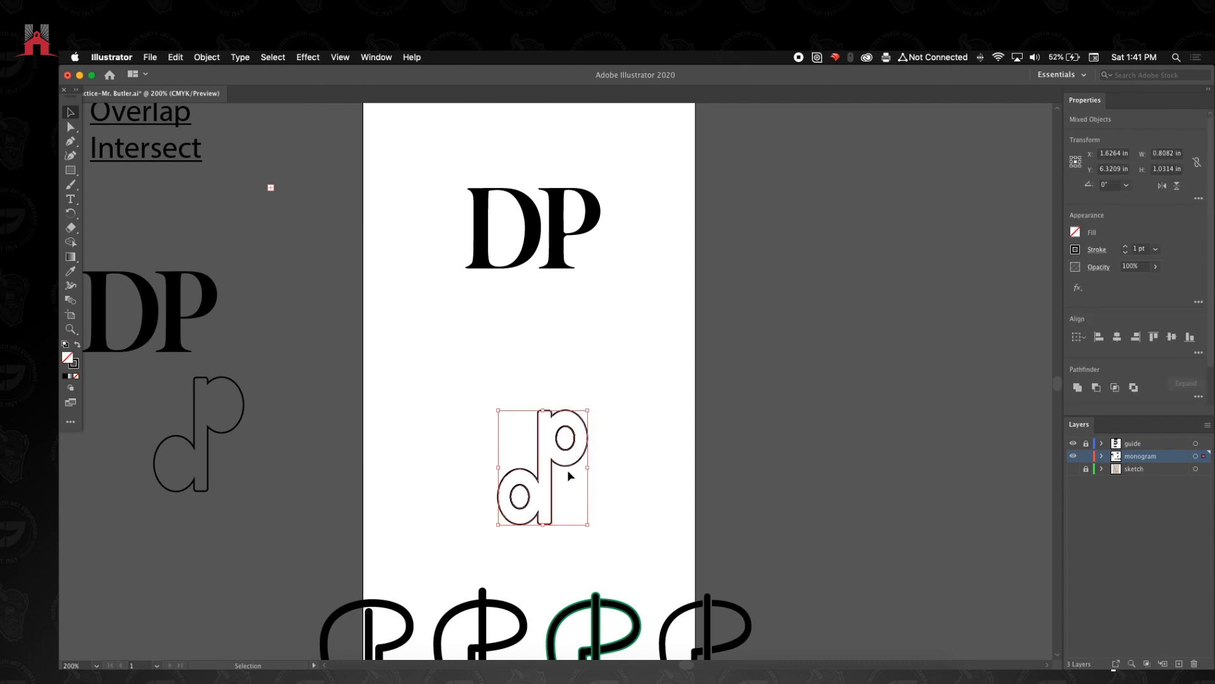
drag(565, 446, 558, 410)
scroll(495, 420, down, 5)
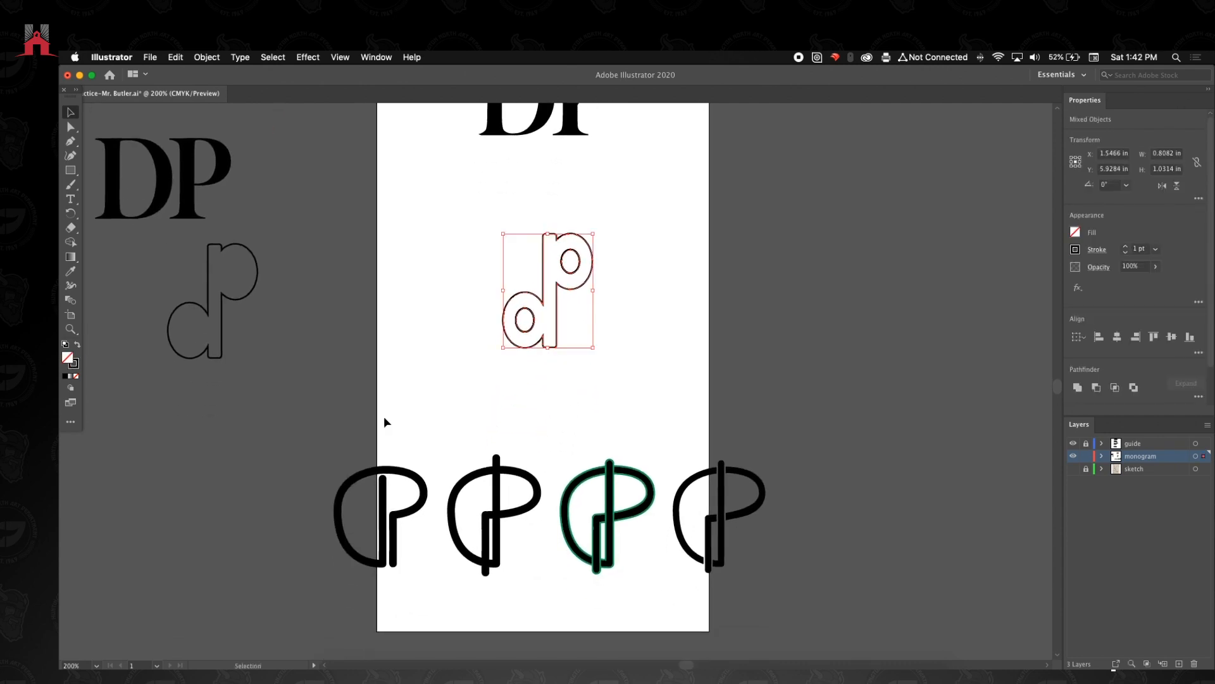
- Move the first three line monograms about 3 in left, off the artboard, leaving the gapped one in place
key(z)
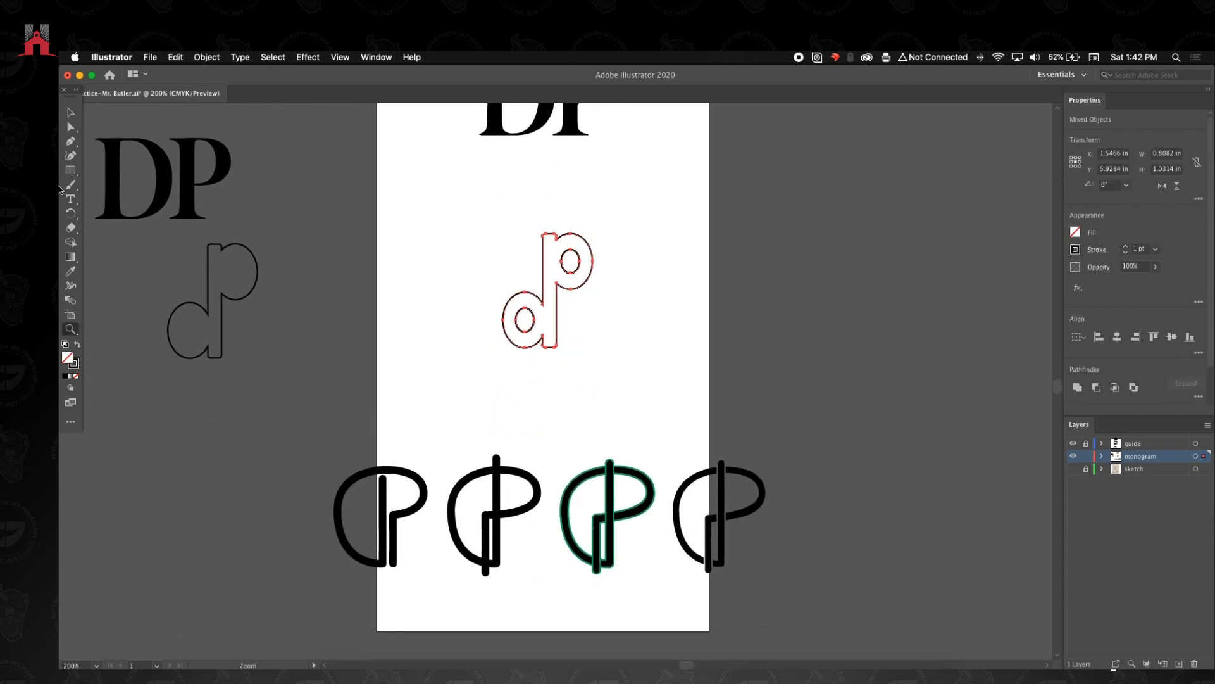
click(72, 111)
drag(380, 424, 629, 589)
drag(612, 515, 278, 514)
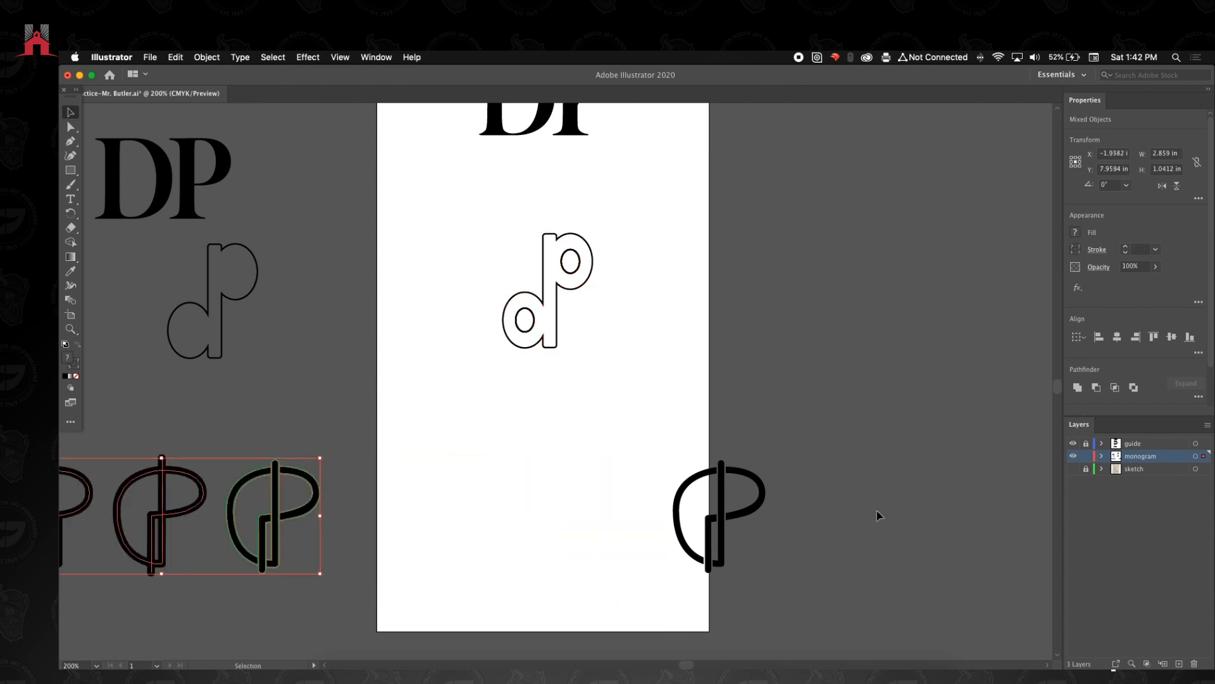
- Move the gapped monogram onto the artboard, centred below the outlined lowercase dp monogram
click(750, 511)
drag(729, 512, 557, 481)
drag(551, 342, 604, 411)
key(z)
alt+click(603, 388)
drag(535, 328, 558, 361)
click(71, 112)
drag(602, 282, 635, 326)
key(z)
alt+click(635, 325)
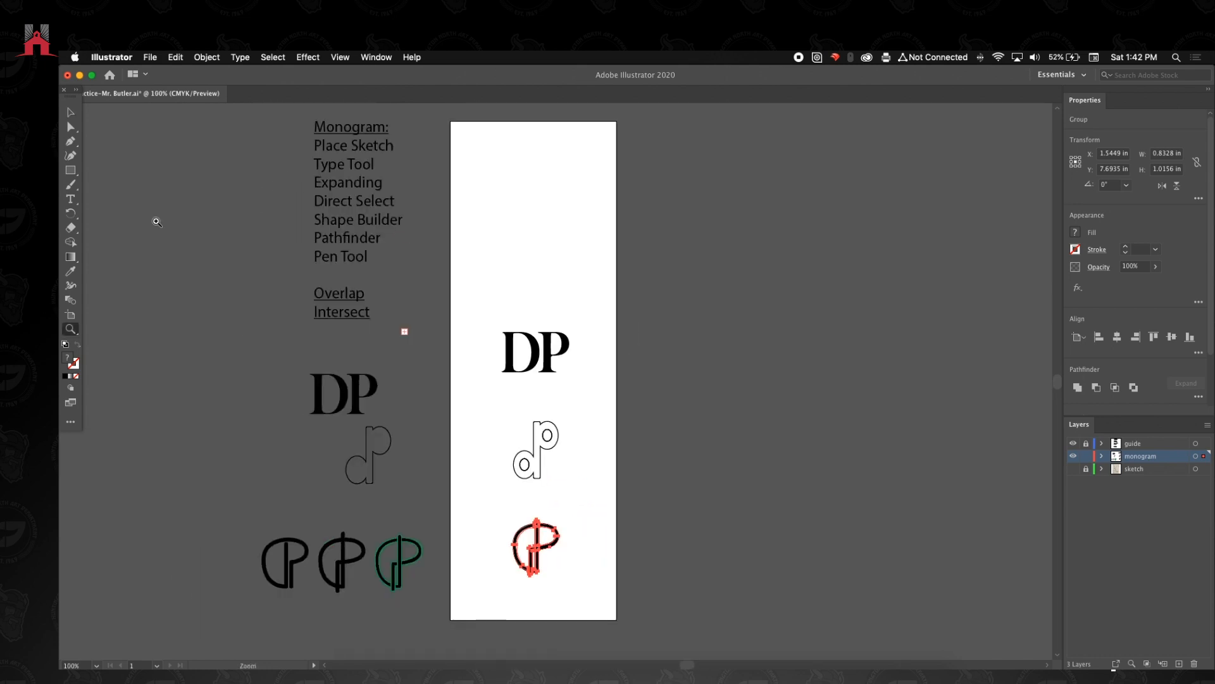
- Select the three monograms on the artboard and enlarge them together to about 2.05 in wide and 7.38 in tall
click(71, 112)
click(535, 568)
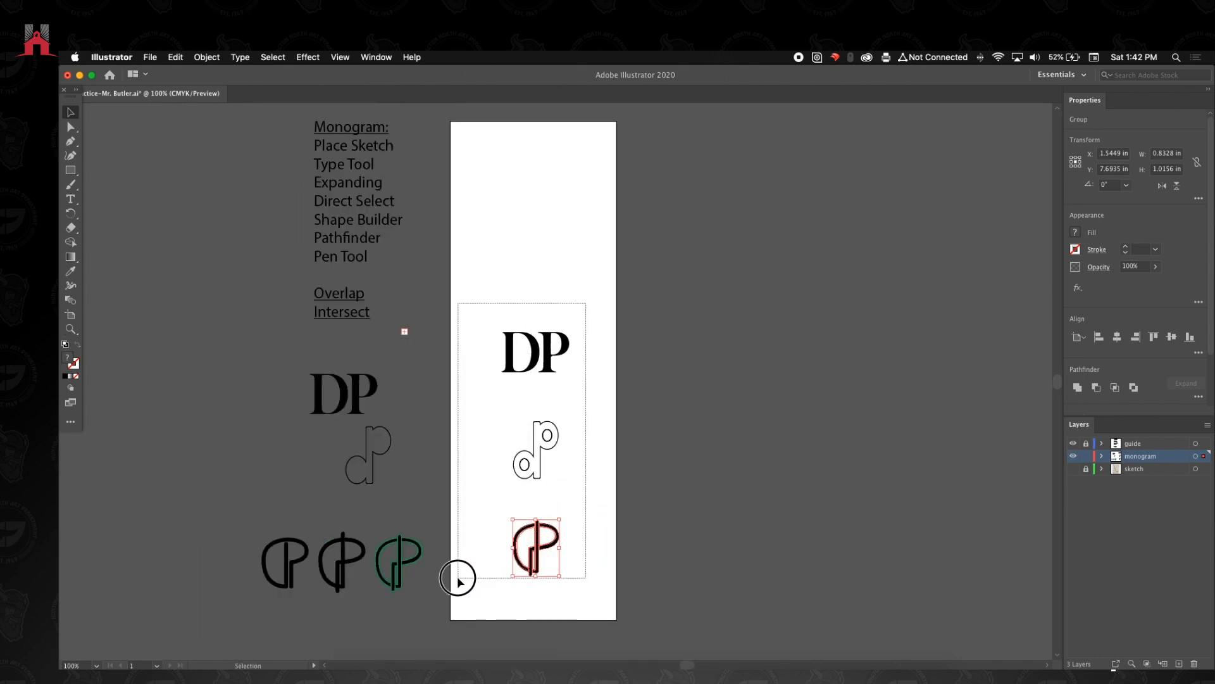
drag(501, 331, 411, 169)
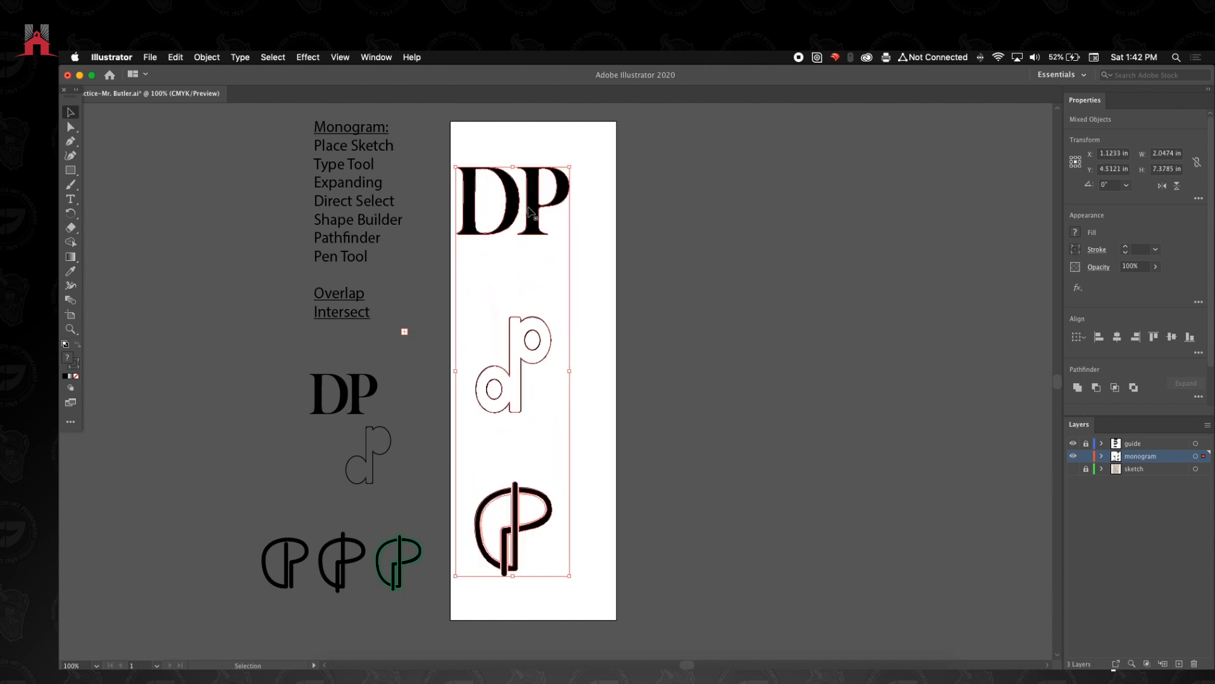
- Shift the three monograms about 0.34 in right and 0.19 in down, and set the outlined dp aside to the right of the artboard
drag(519, 203, 544, 216)
click(583, 476)
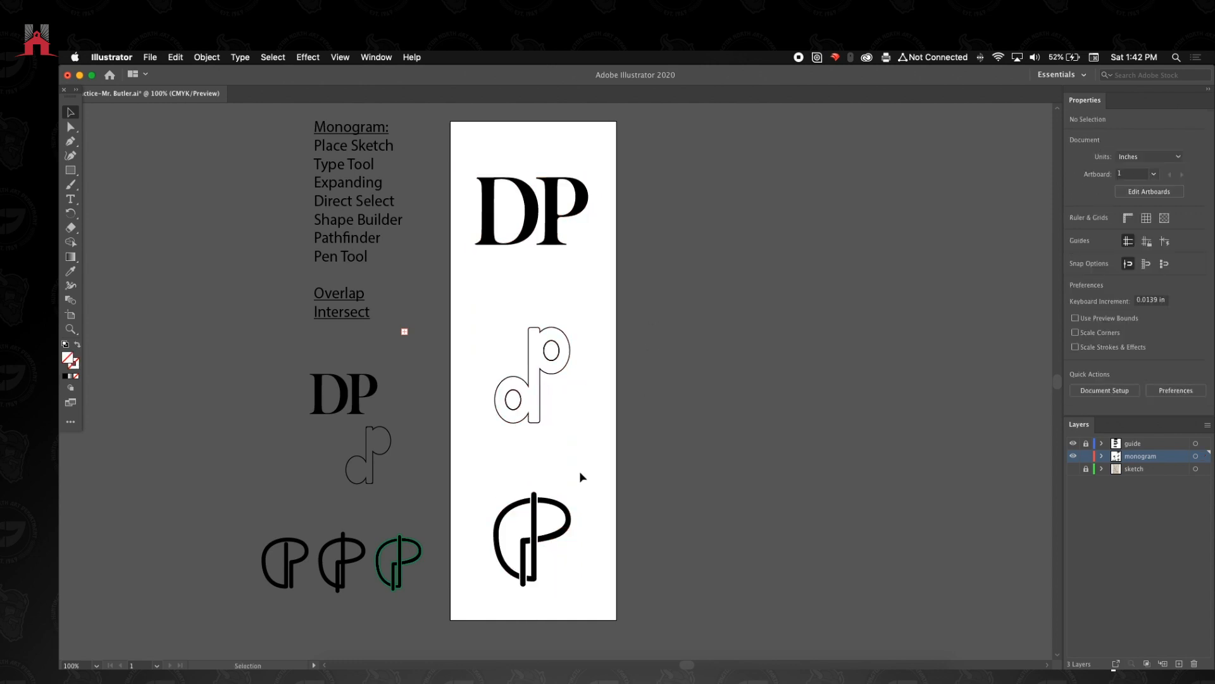
drag(472, 289, 619, 444)
drag(537, 353, 706, 493)
- Enlarge the gapped monogram to about 2.05 by 2.50 in at the artboard's middle and place the outlined dp below it
click(533, 532)
mouse_move(535, 517)
mouse_down()
mouse_move(548, 333)
mouse_move(597, 294)
mouse_up()
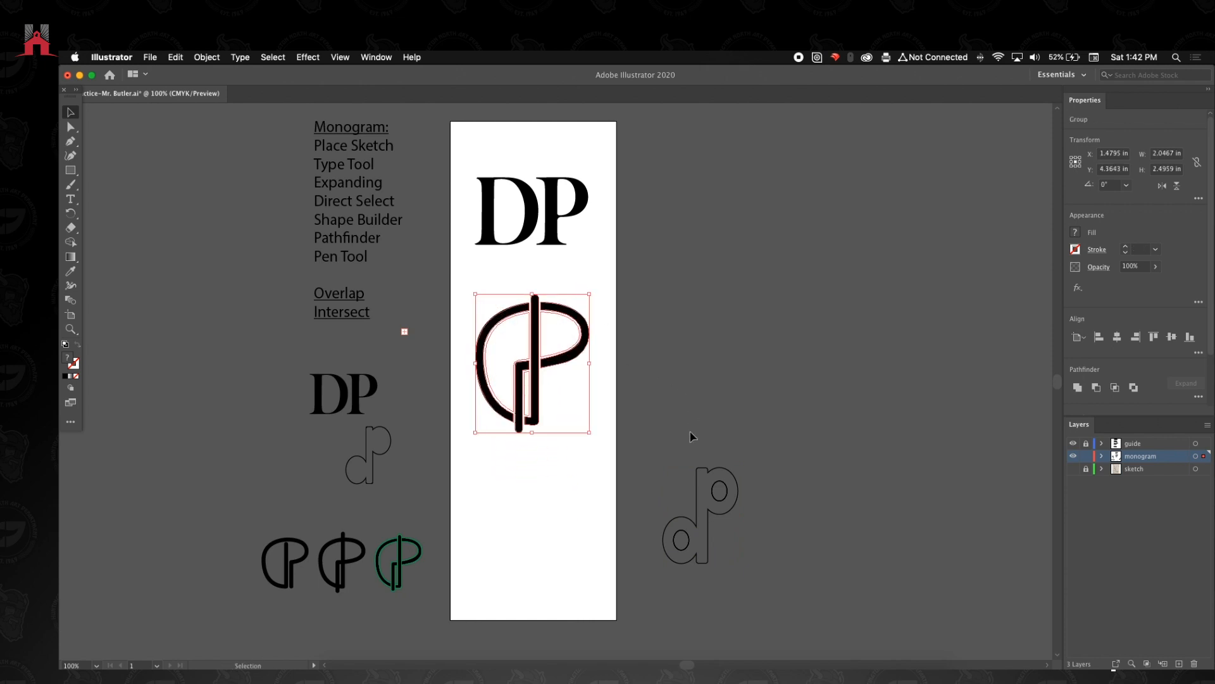
click(700, 499)
drag(697, 498, 525, 509)
- Scale the serif DP monogram down to about 1.80 in wide and 1.07 in tall
click(585, 192)
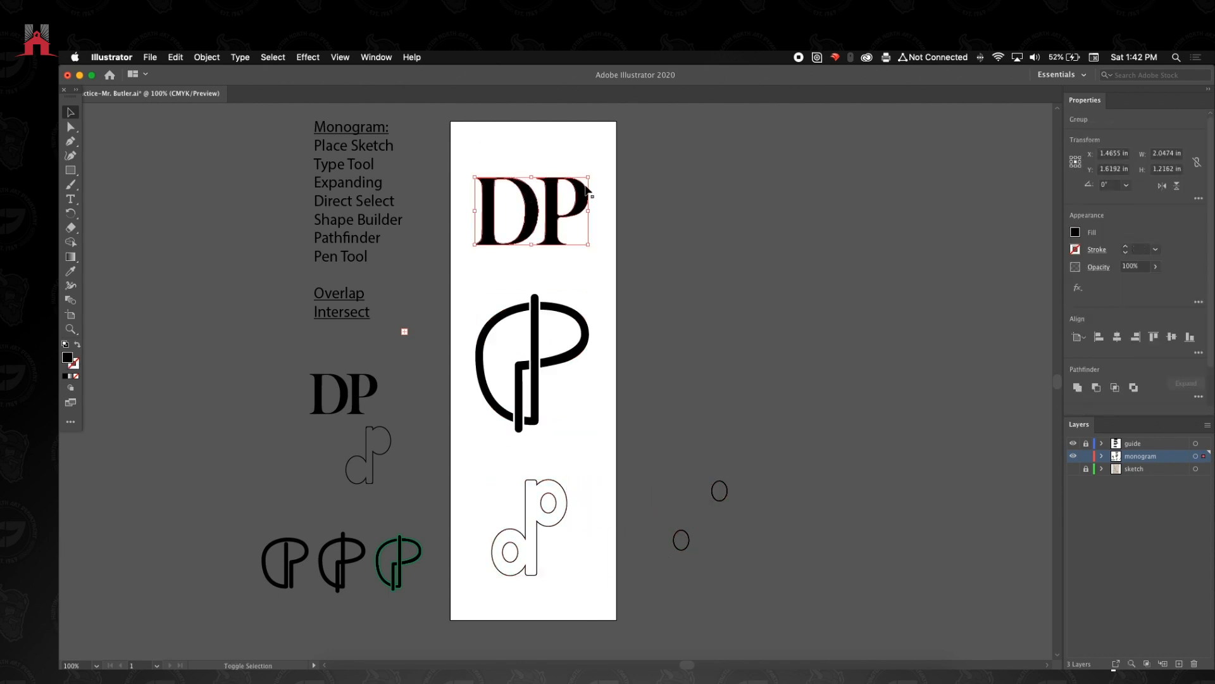
drag(592, 180, 555, 206)
click(612, 225)
- Align the three artboard monograms on their horizontal centres and distribute the vertical spacing between them evenly
click(467, 153)
drag(464, 156, 618, 589)
click(536, 367)
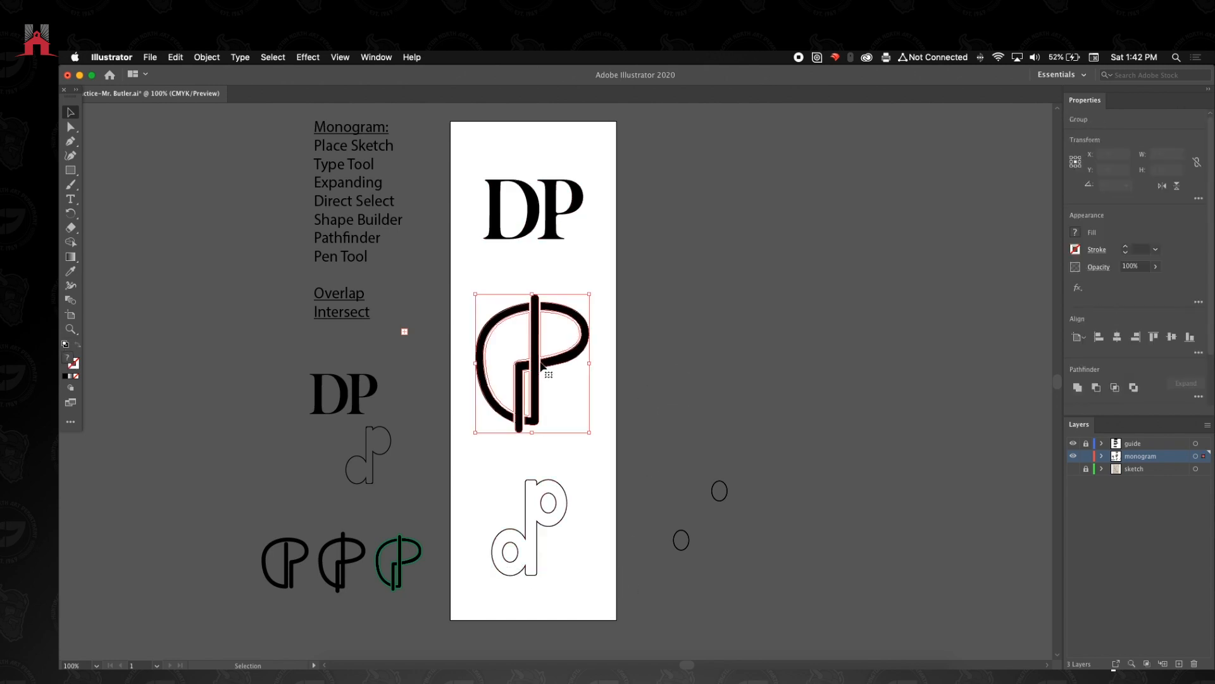
drag(602, 172, 465, 585)
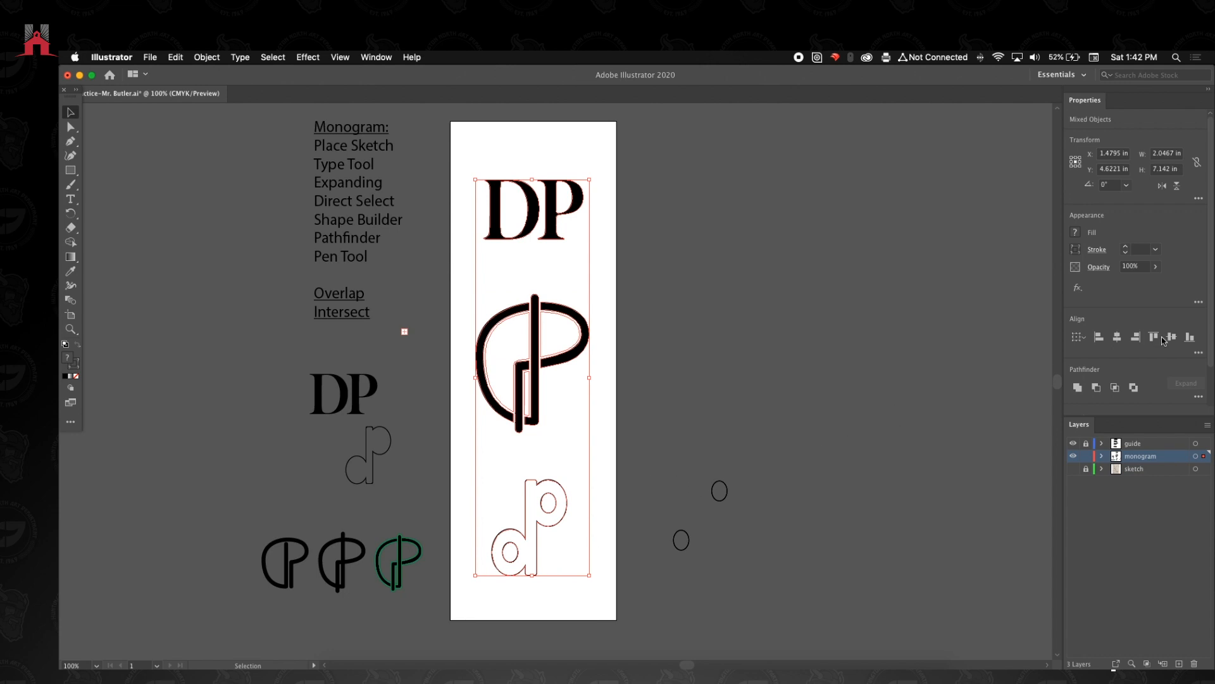
click(1121, 344)
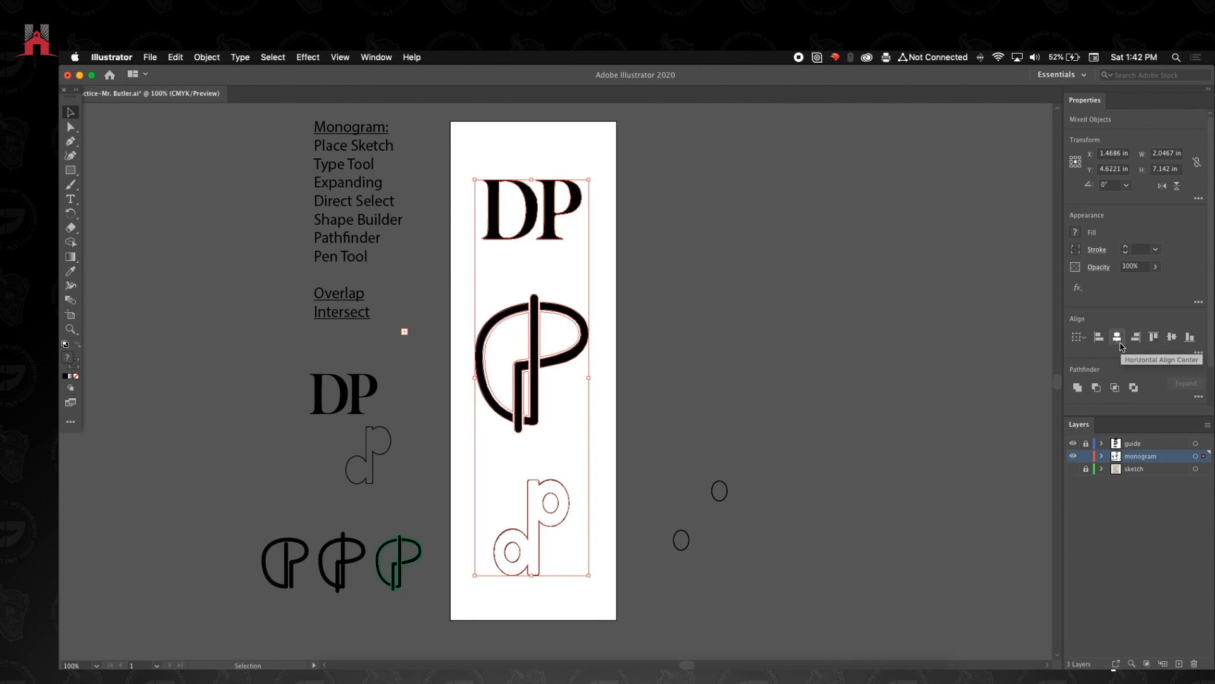
click(1198, 352)
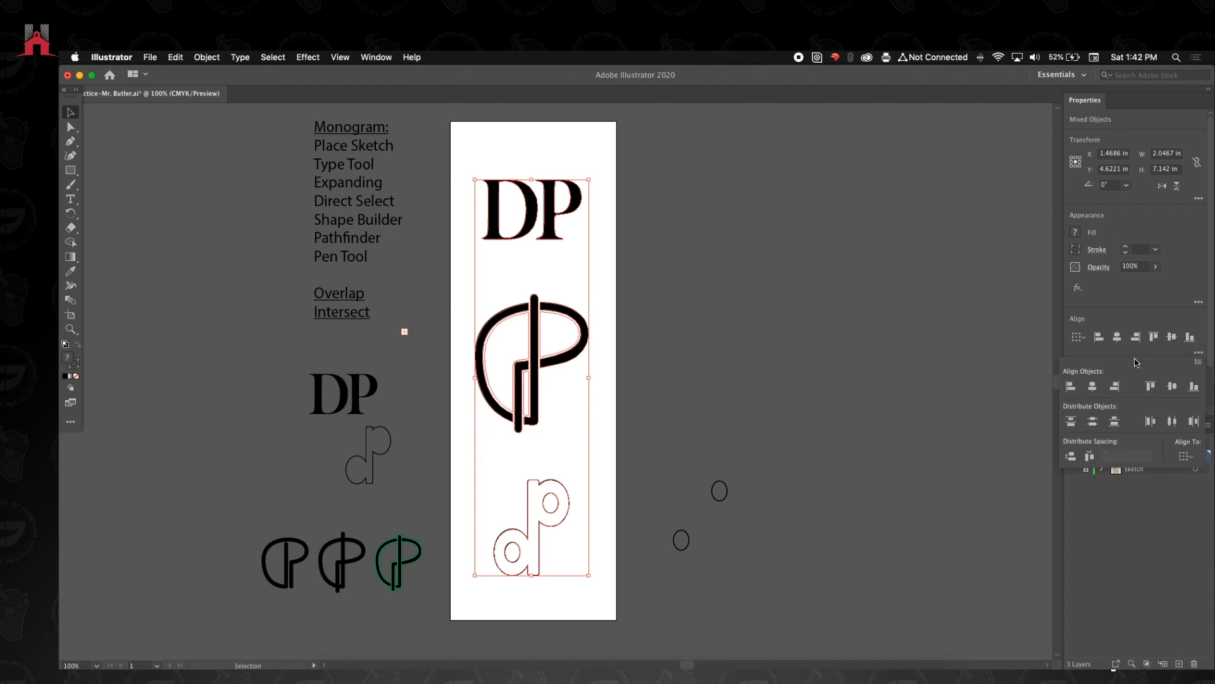
click(1072, 455)
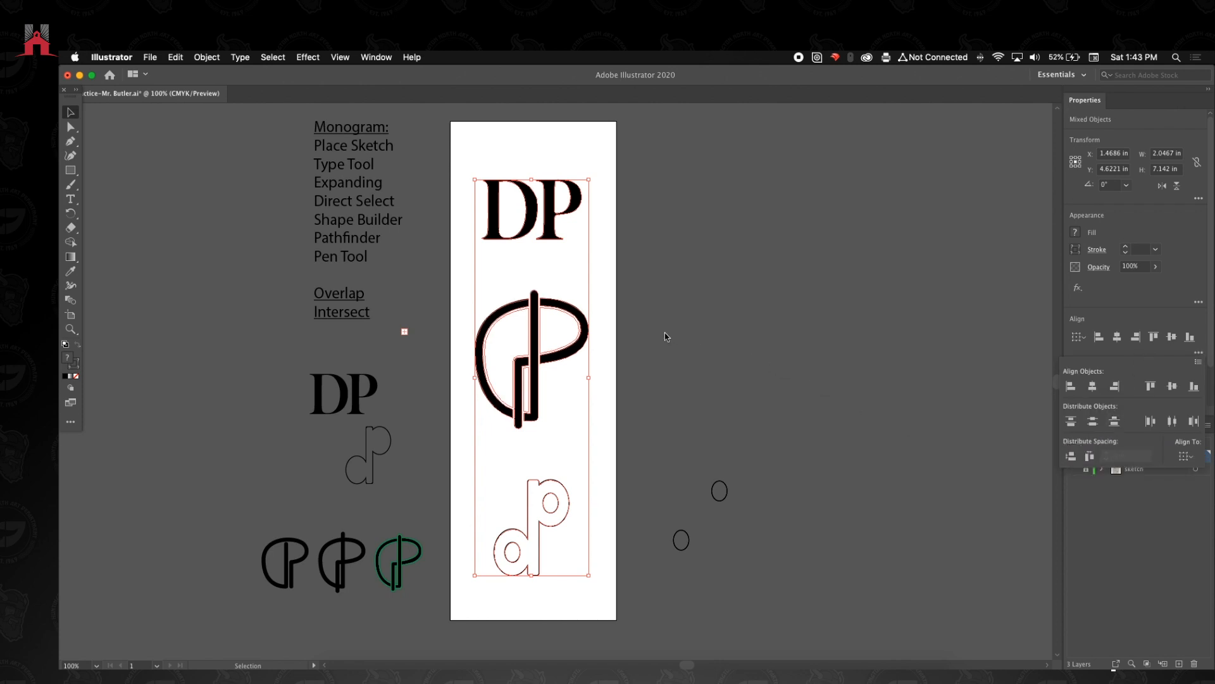
- Nudge the three aligned monograms up about 0.11 in and right about 0.01 in on the artboard
key(Up)
key(Up)
key(Up)
key(Up)
key(Up)
key(Up)
key(Up)
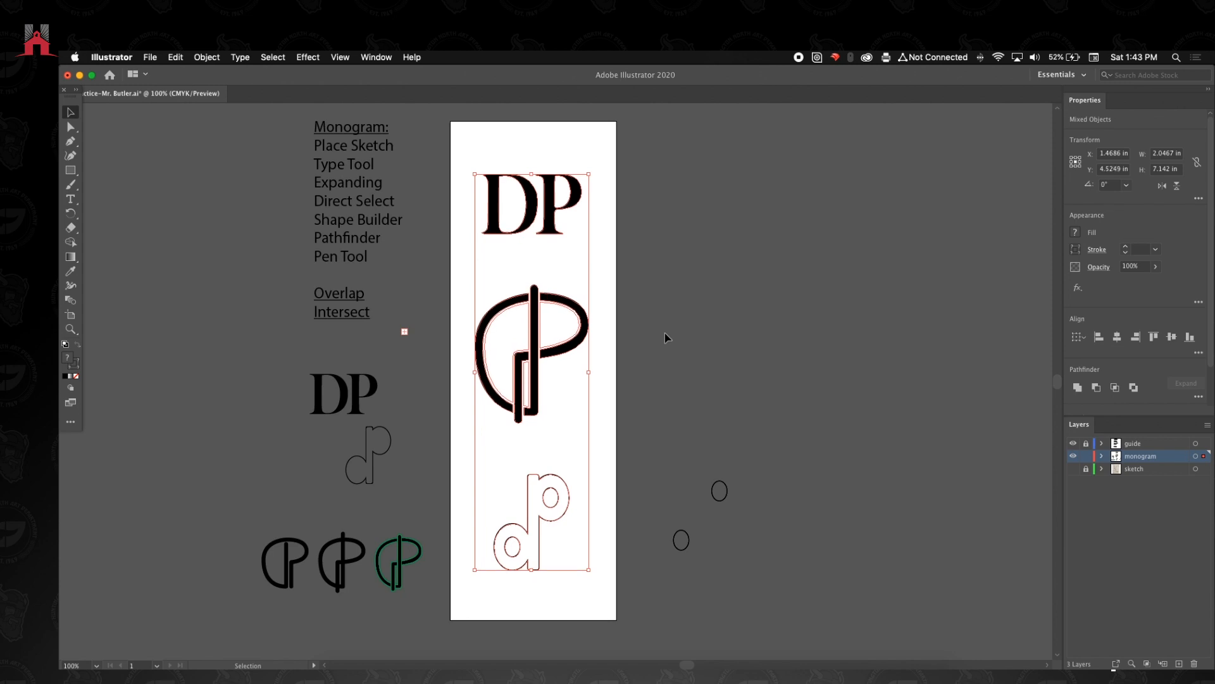
key(Right)
key(Up)
click(656, 331)
- Examine the three final monograms on the artboard and the working versions beside it, up close and as a whole
key(z)
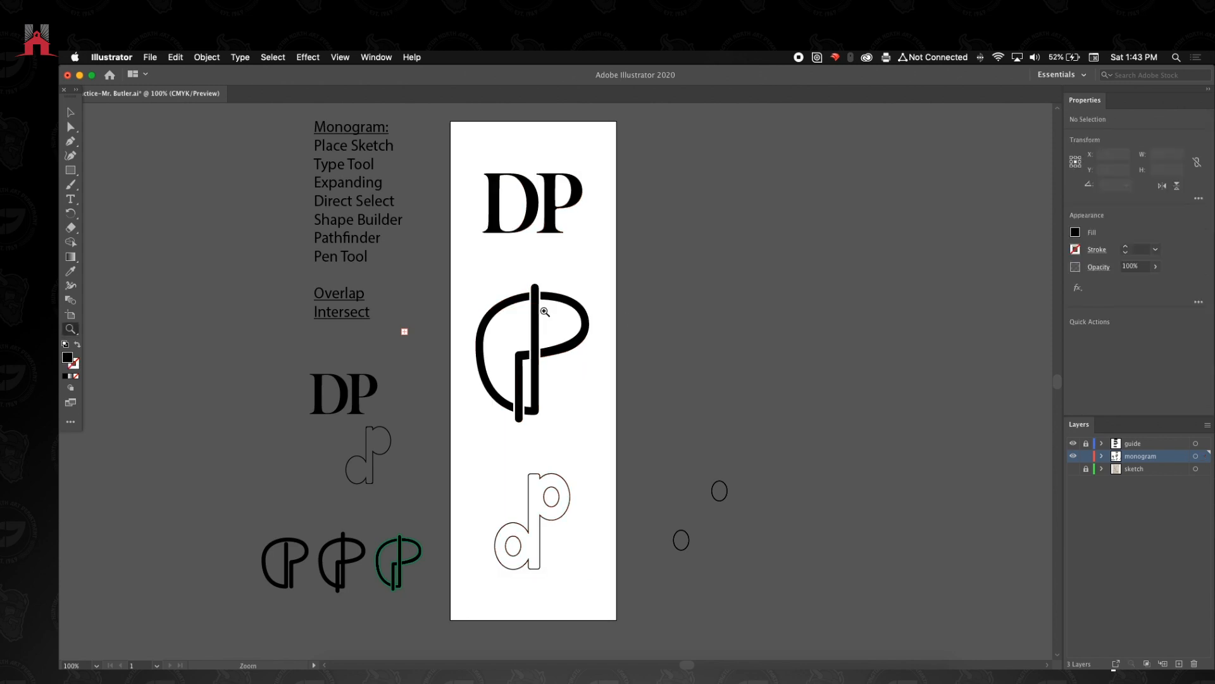
click(505, 323)
drag(564, 405, 567, 506)
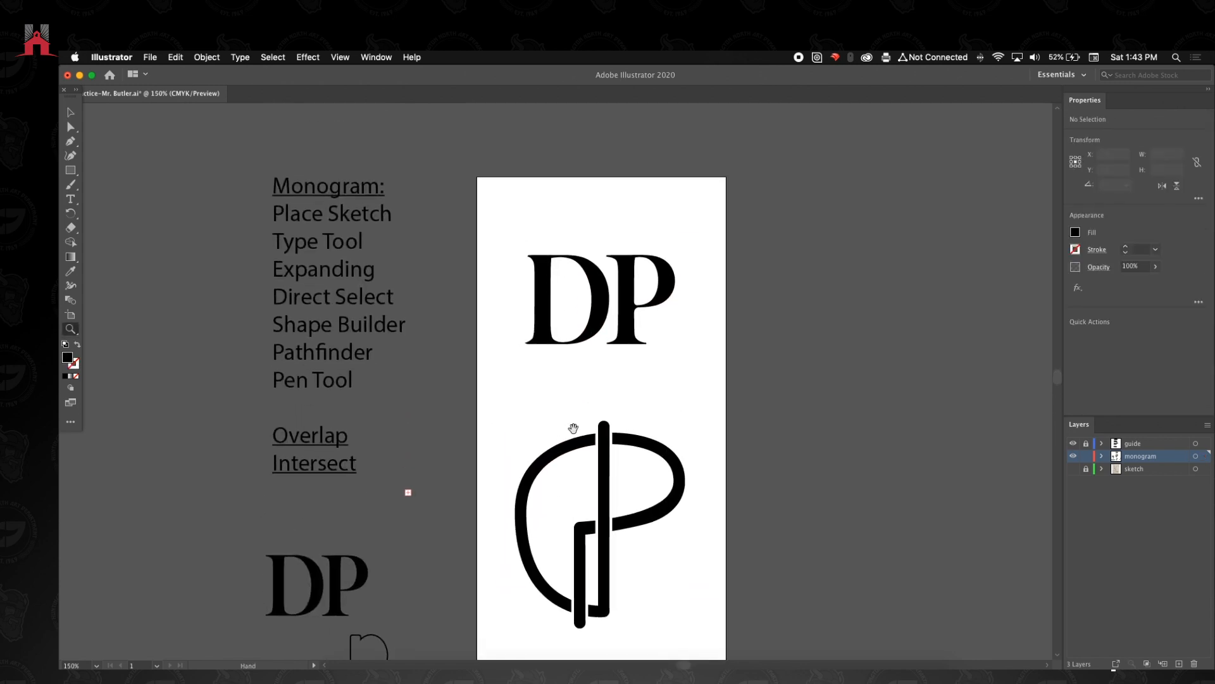
scroll(572, 429, down, 5)
click(70, 112)
drag(307, 215, 326, 364)
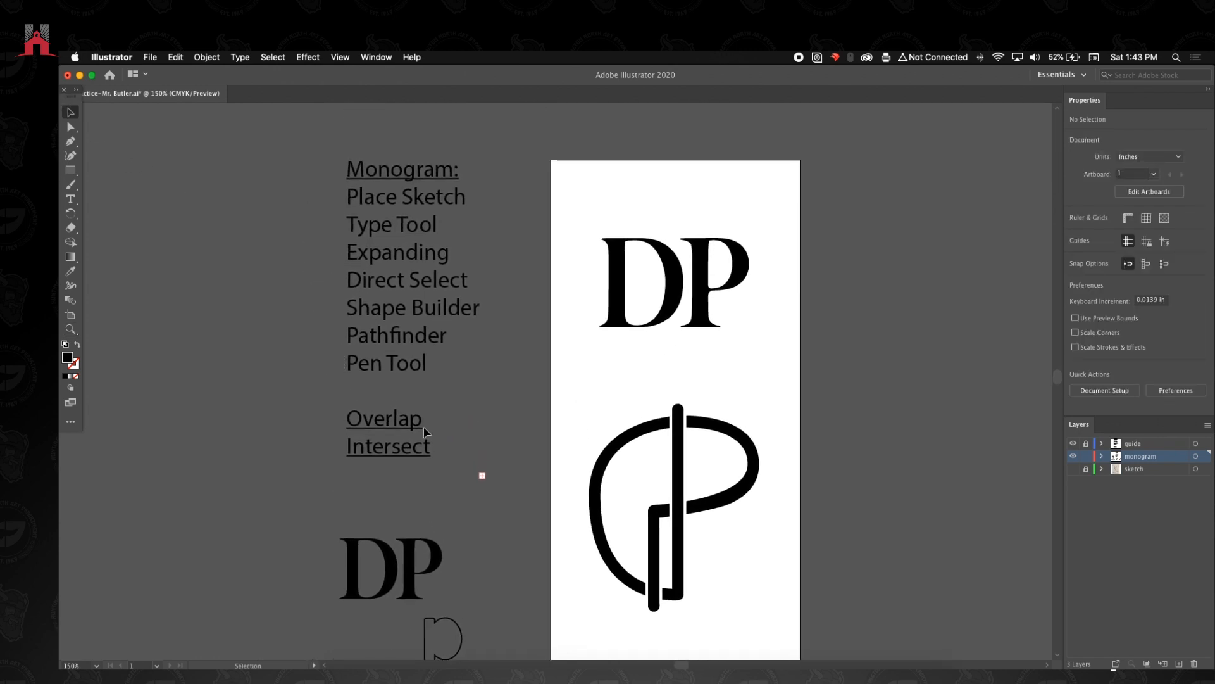
scroll(405, 436, down, 9)
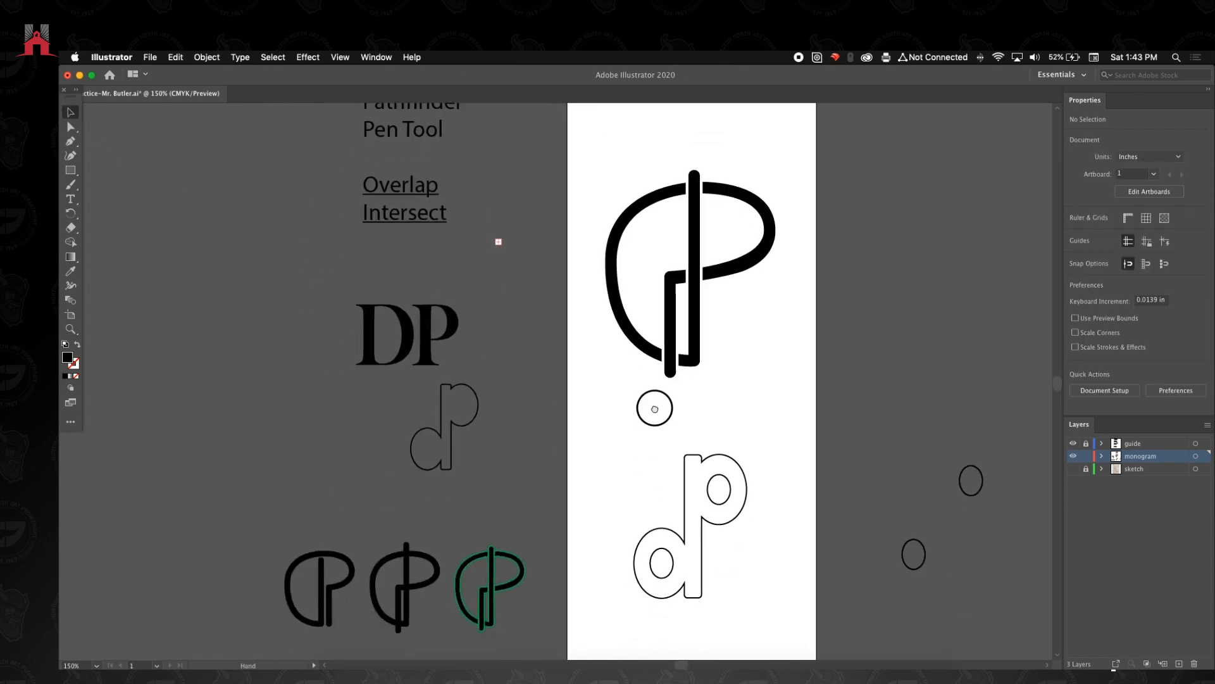
key(z)
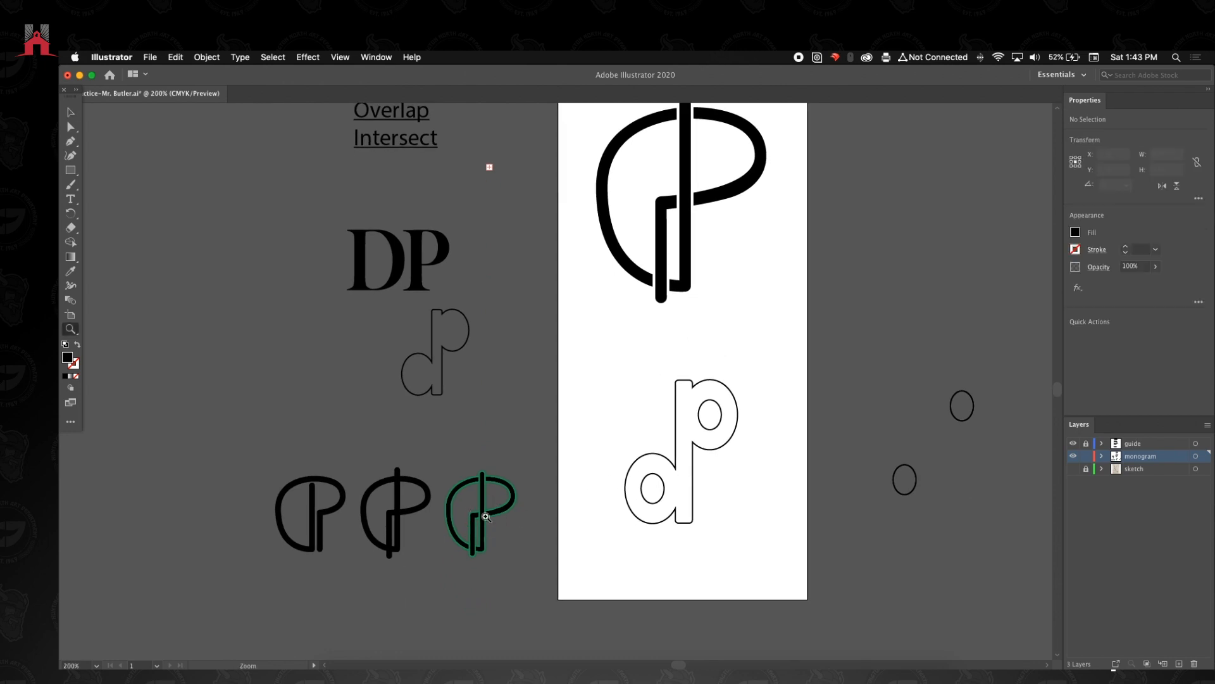
click(480, 528)
click(475, 526)
click(474, 524)
drag(546, 377, 299, 427)
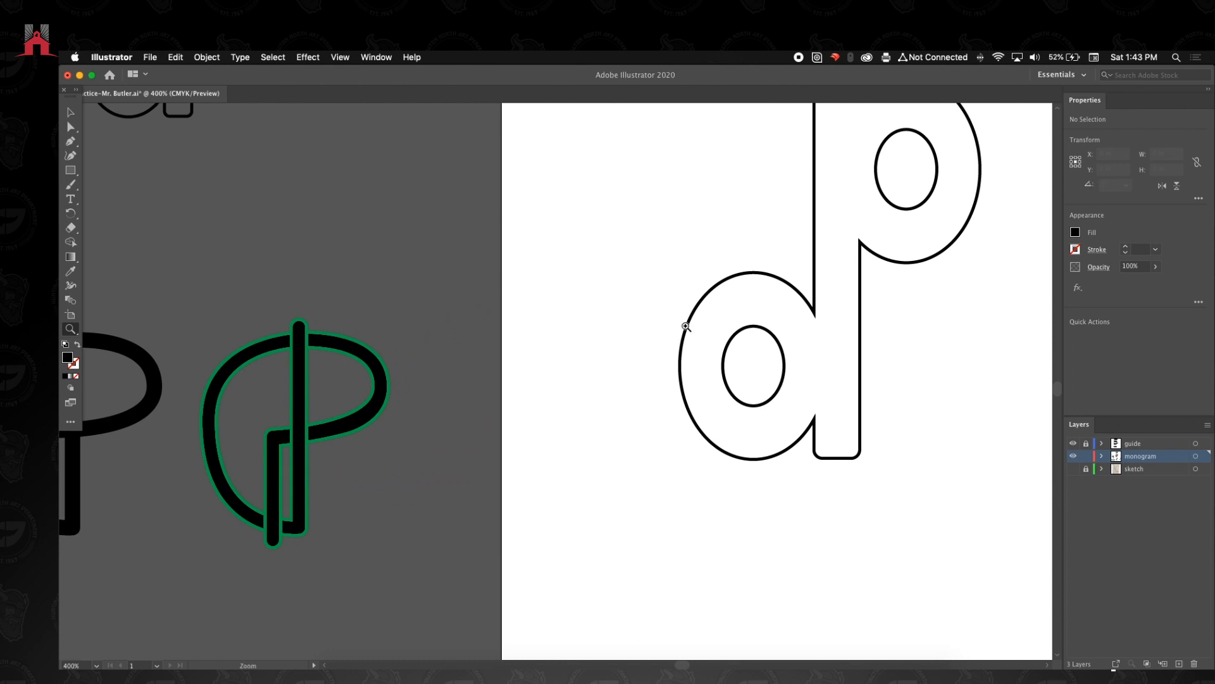
alt+click(725, 308)
alt+click(706, 296)
drag(547, 252, 691, 386)
drag(658, 315, 638, 465)
drag(631, 369, 634, 444)
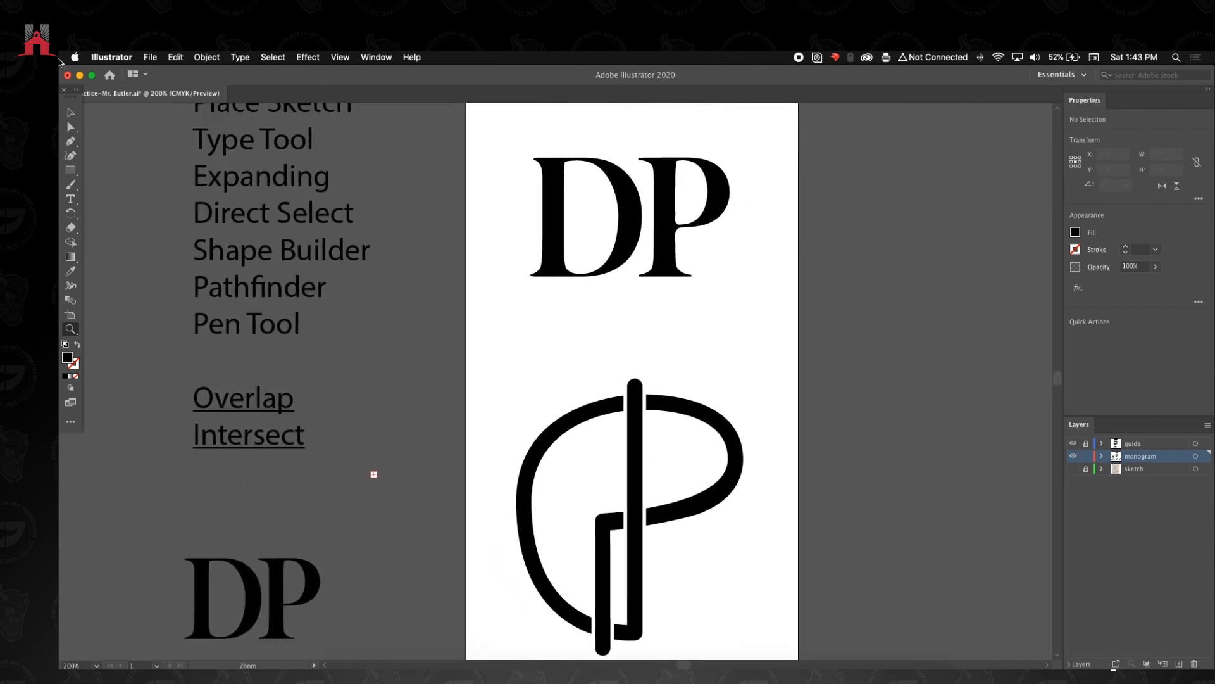
key(space)
alt+click(566, 256)
drag(561, 369, 587, 284)
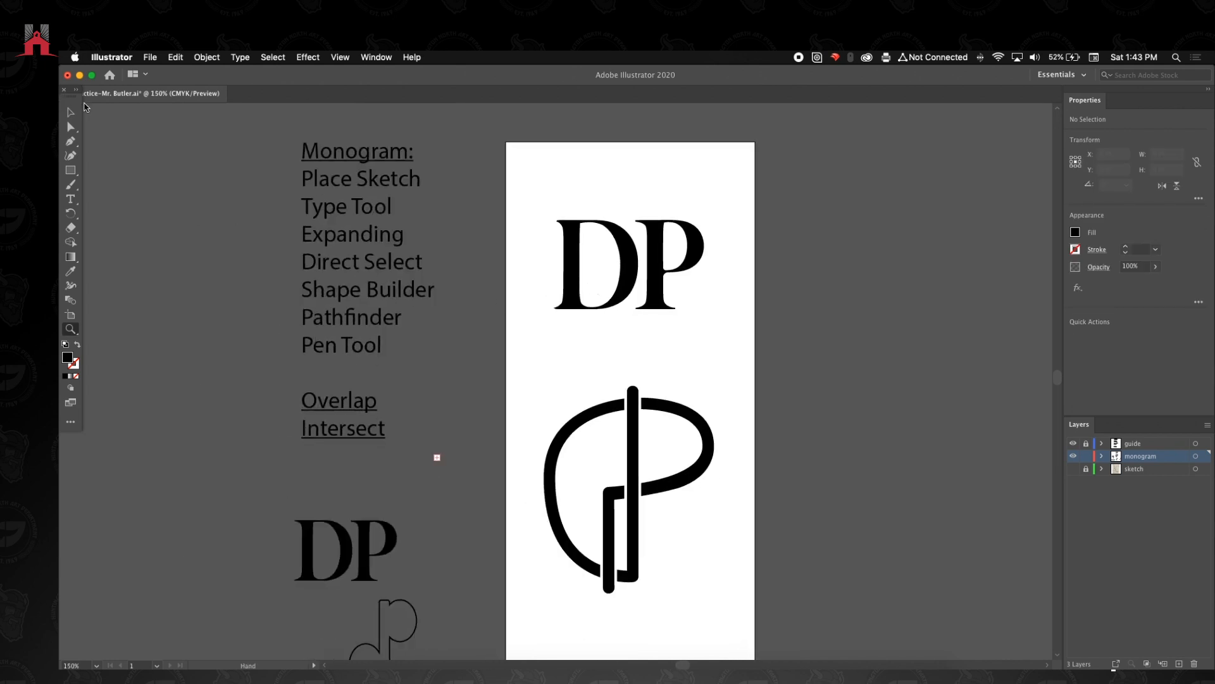
click(70, 114)
drag(591, 399, 620, 264)
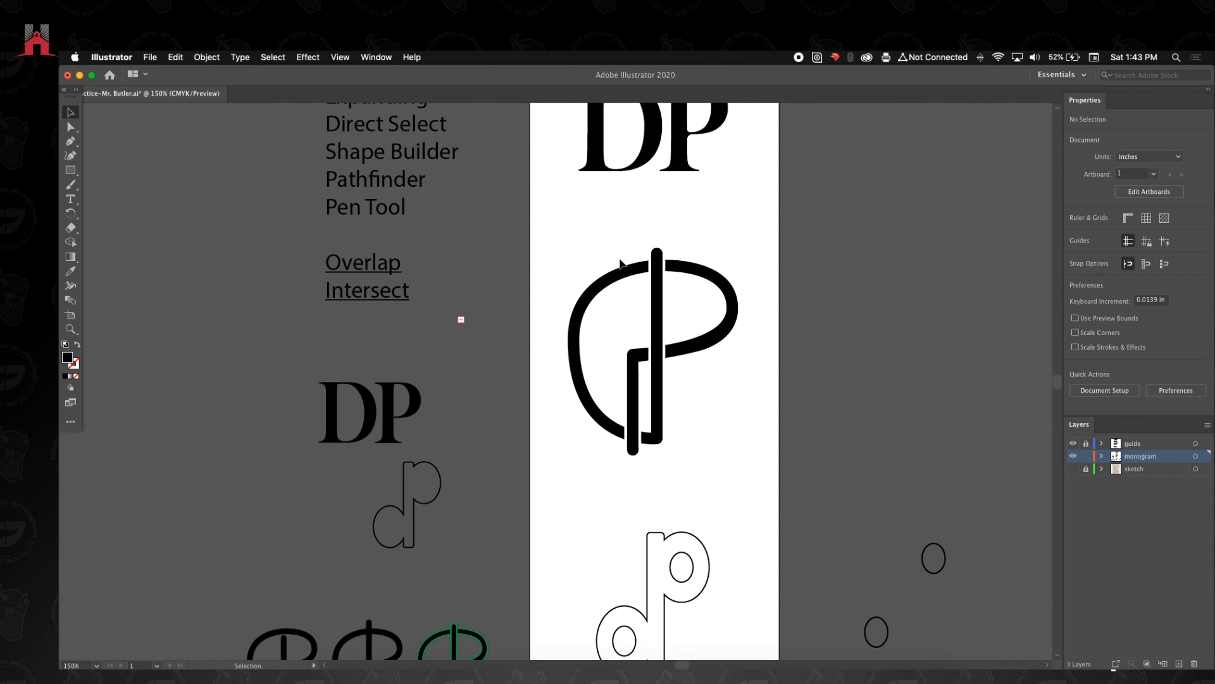
scroll(589, 240, down, 1)
alt+click(606, 317)
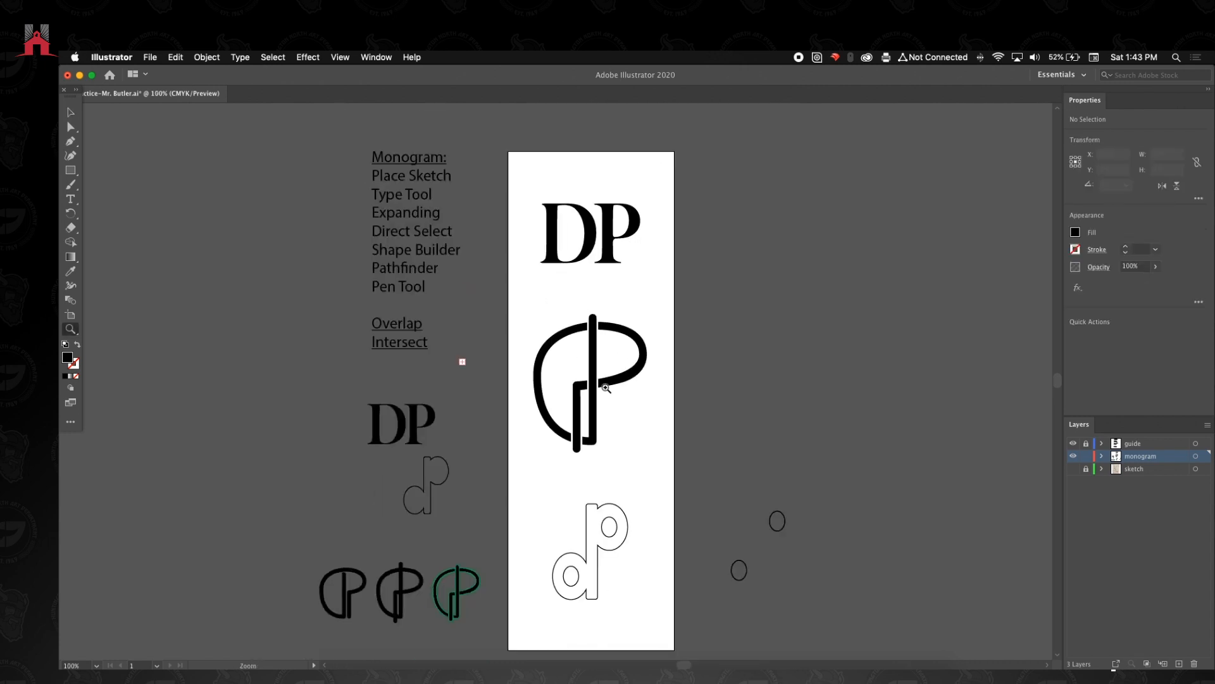
click(76, 111)
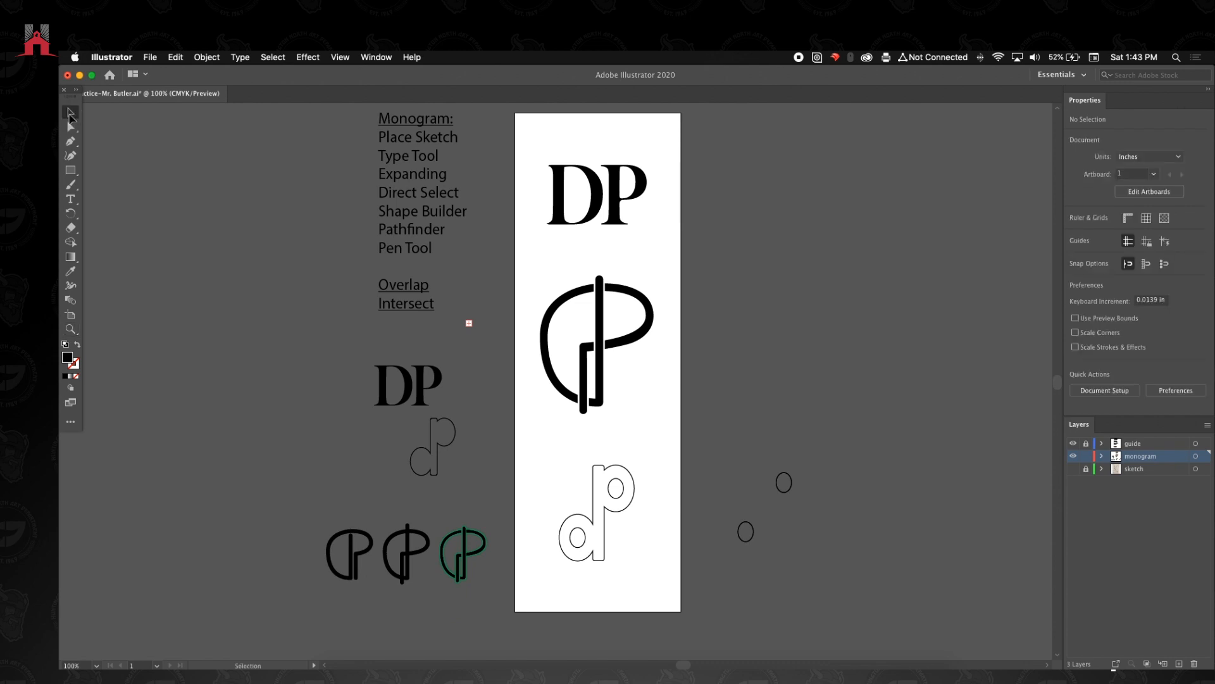
- Move the two stray counter ovals from the artboard's right side to the pasteboard on its left, beside the working dp outline
click(598, 381)
click(601, 226)
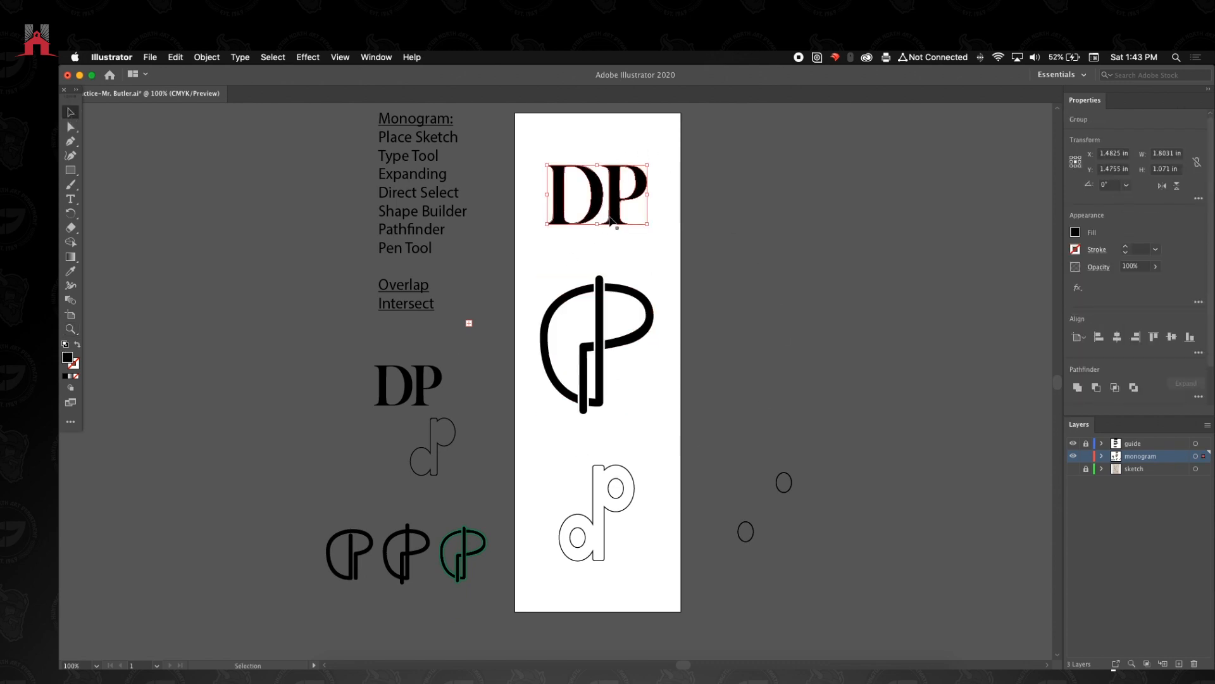
drag(800, 454, 742, 543)
drag(779, 486, 699, 601)
drag(746, 541, 342, 498)
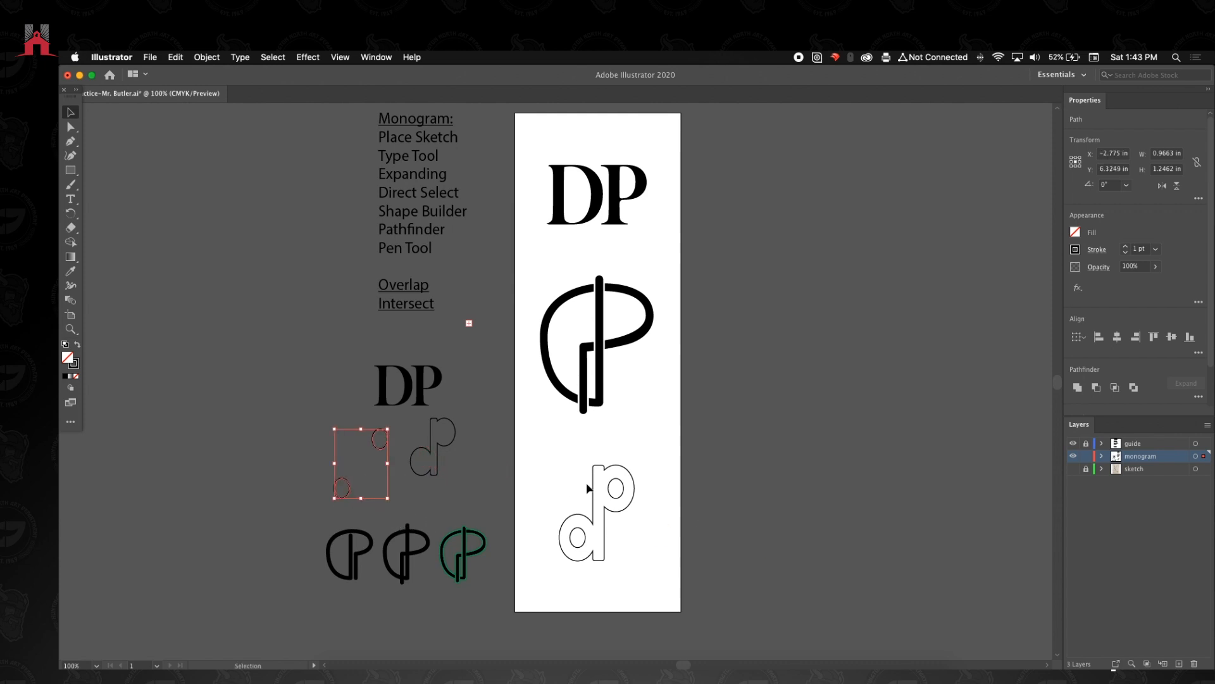
key(super+z)
key(super+shift+z)
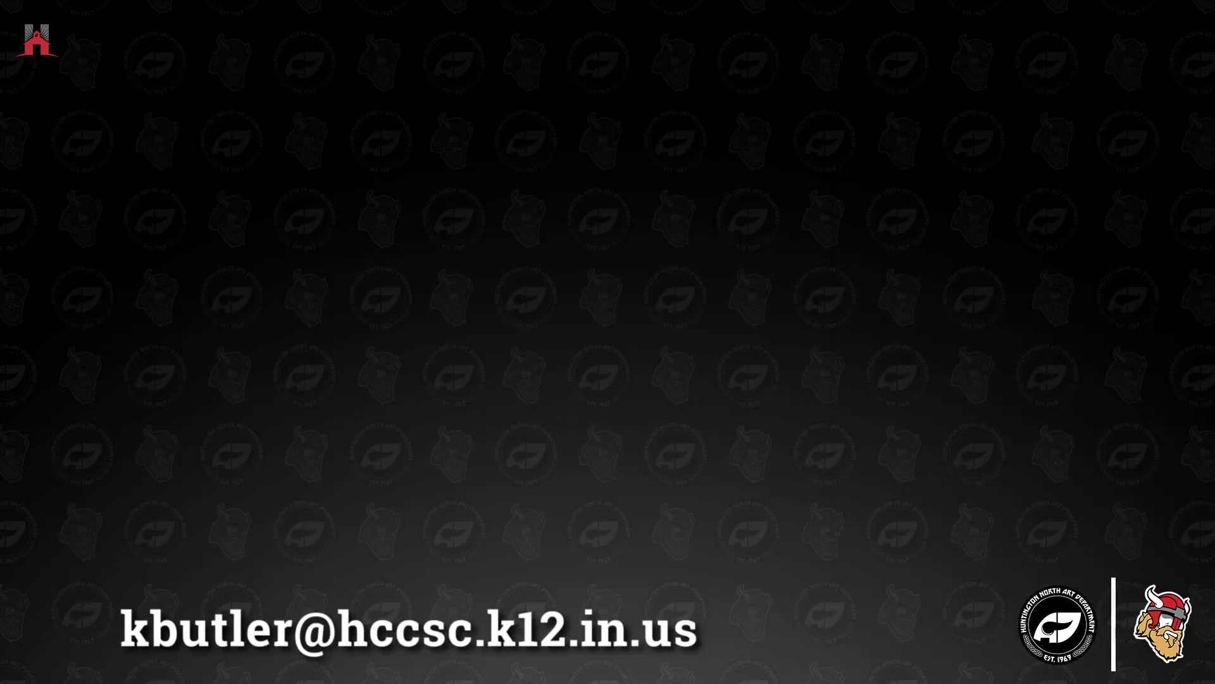